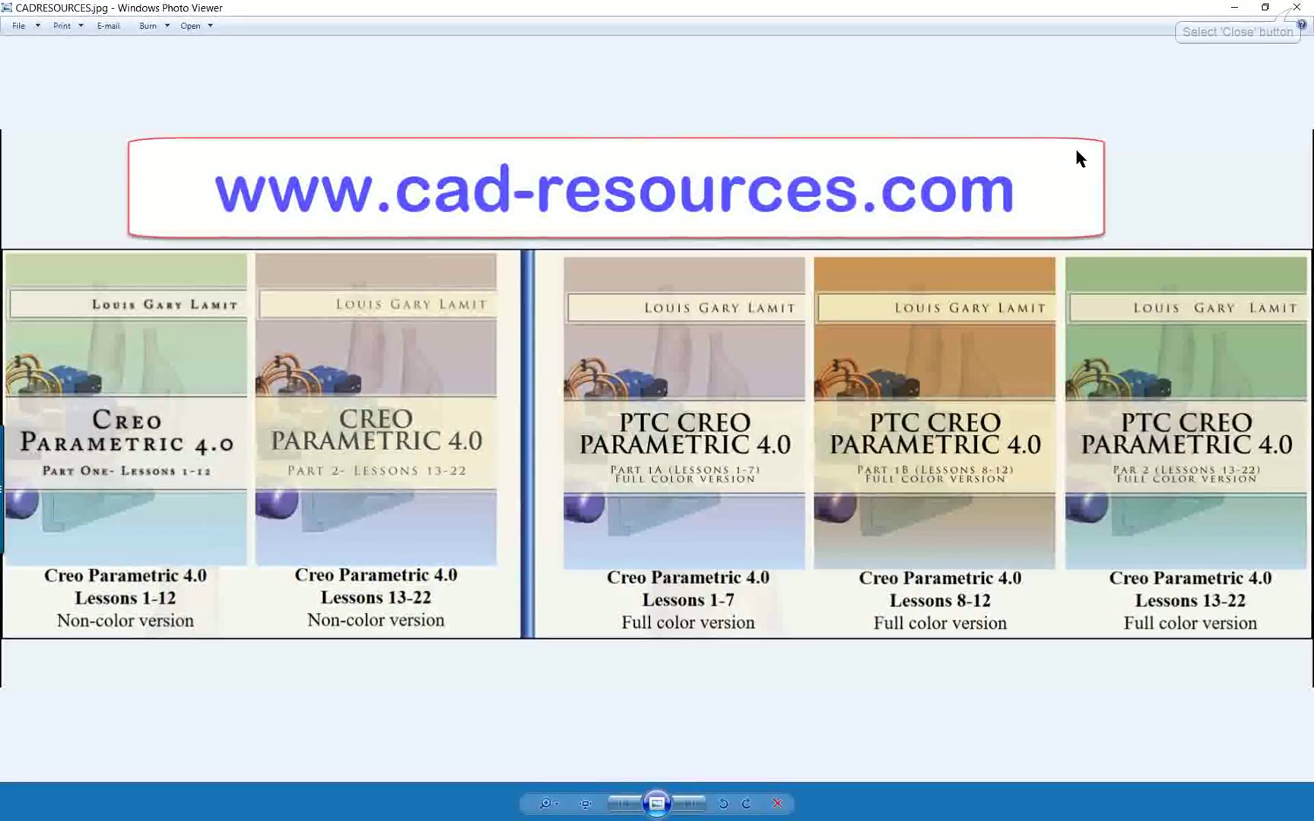
Close the book image, switch to the ANCH part in Creo Parametric, and expand its Materials in the model tree.
click(1295, 9)
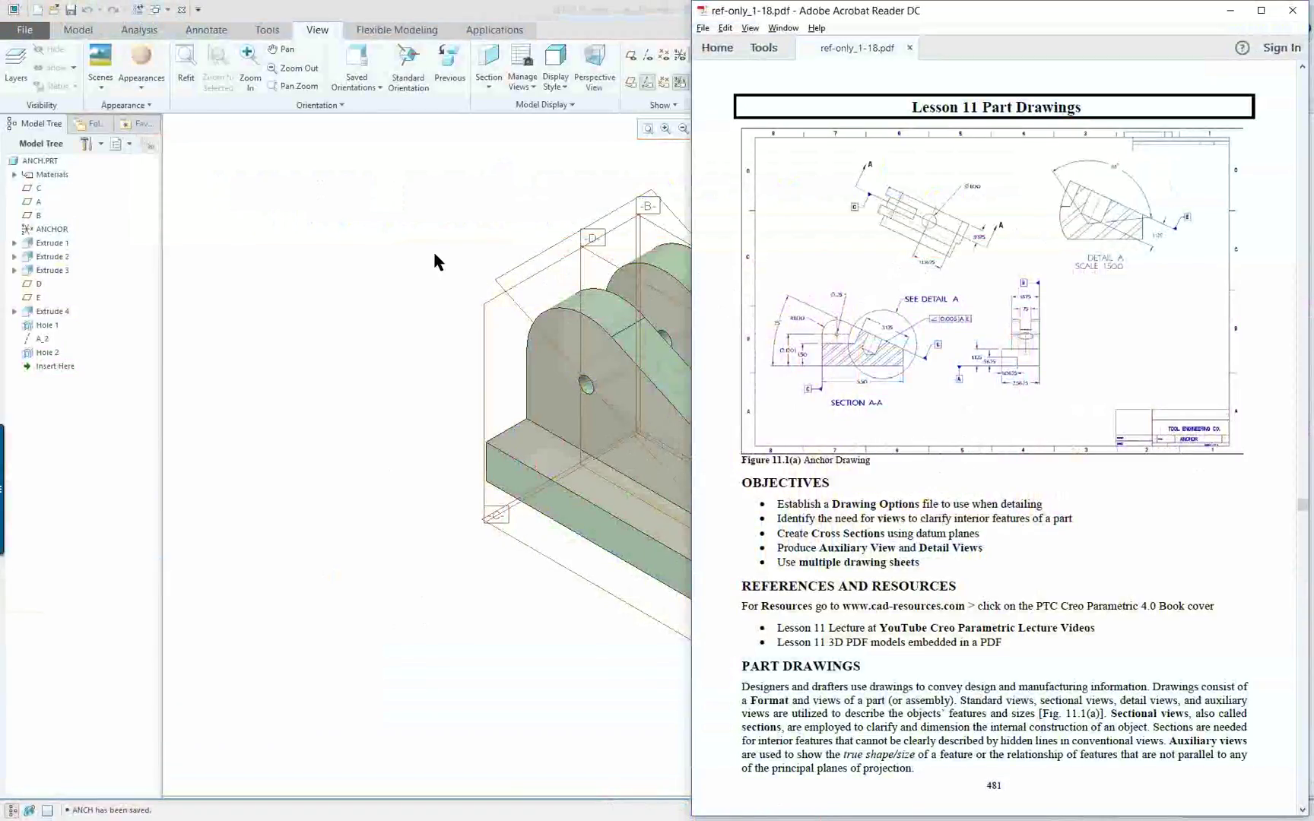
click(451, 232)
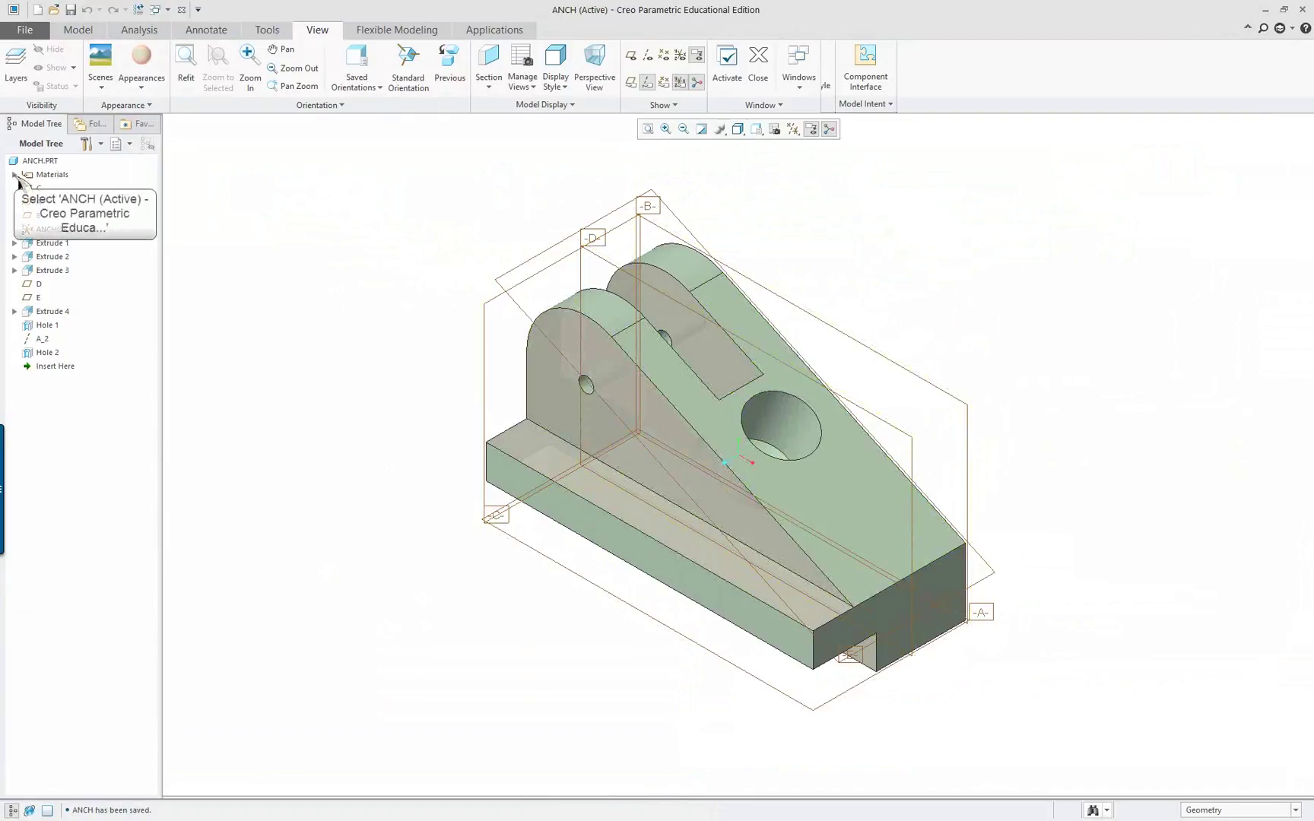
double_click(50, 177)
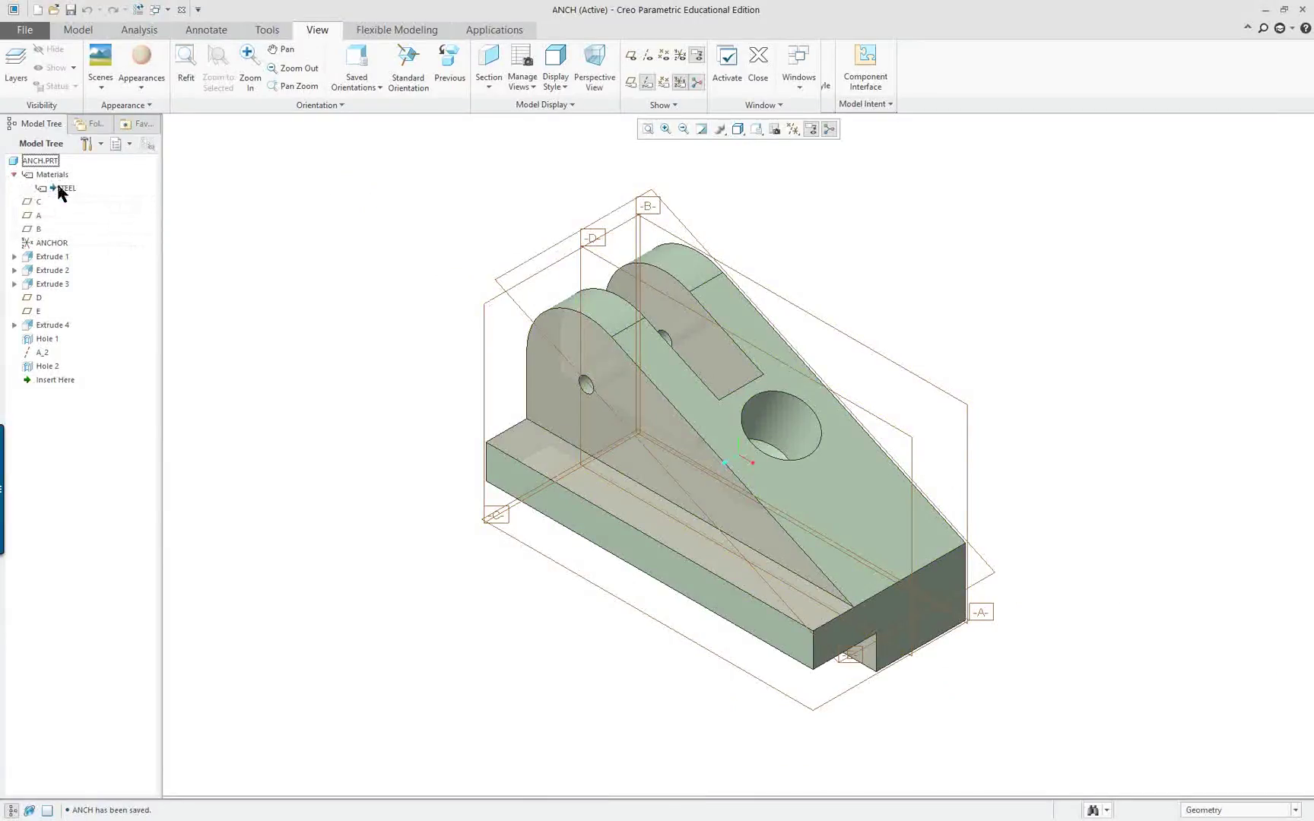
Adjust the model tree filters so that auto round members are also listed among the general feature types.
click(87, 143)
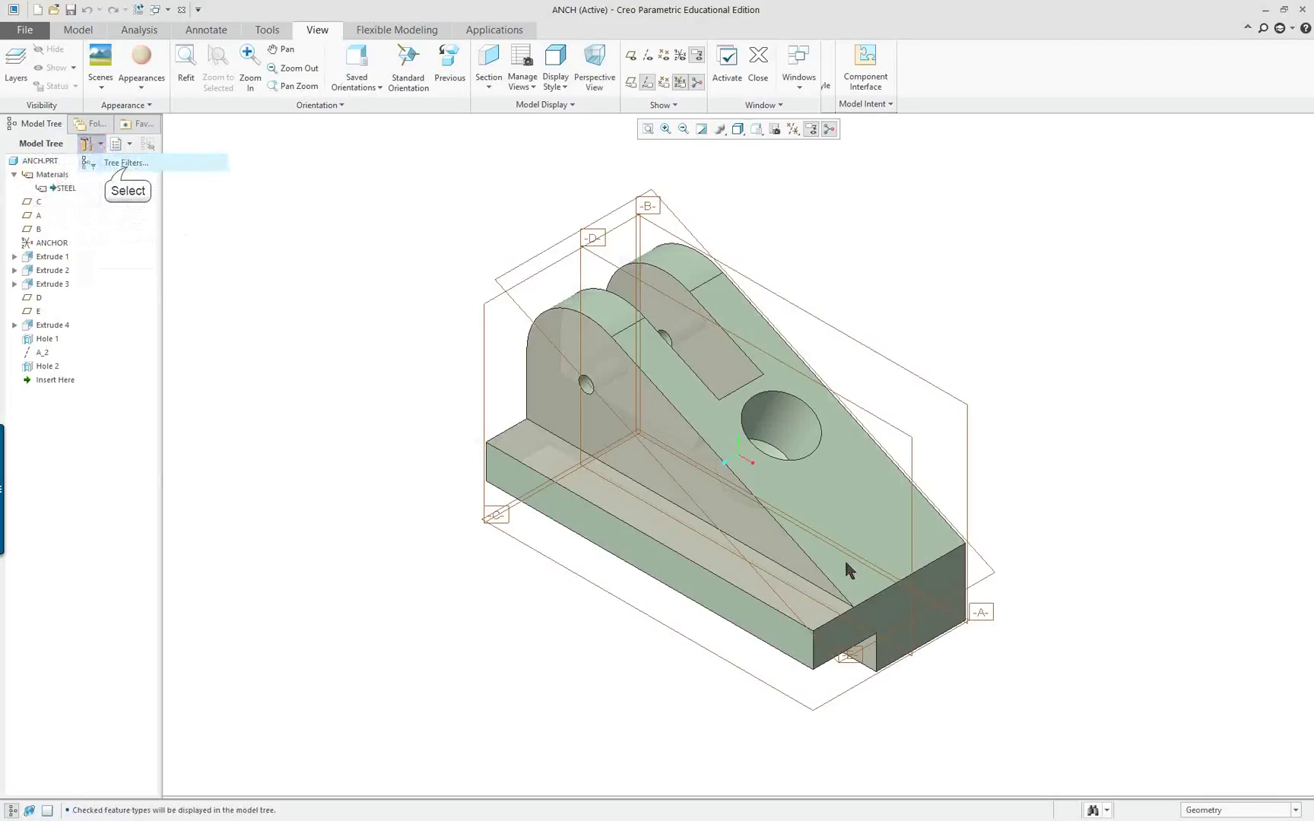
click(125, 162)
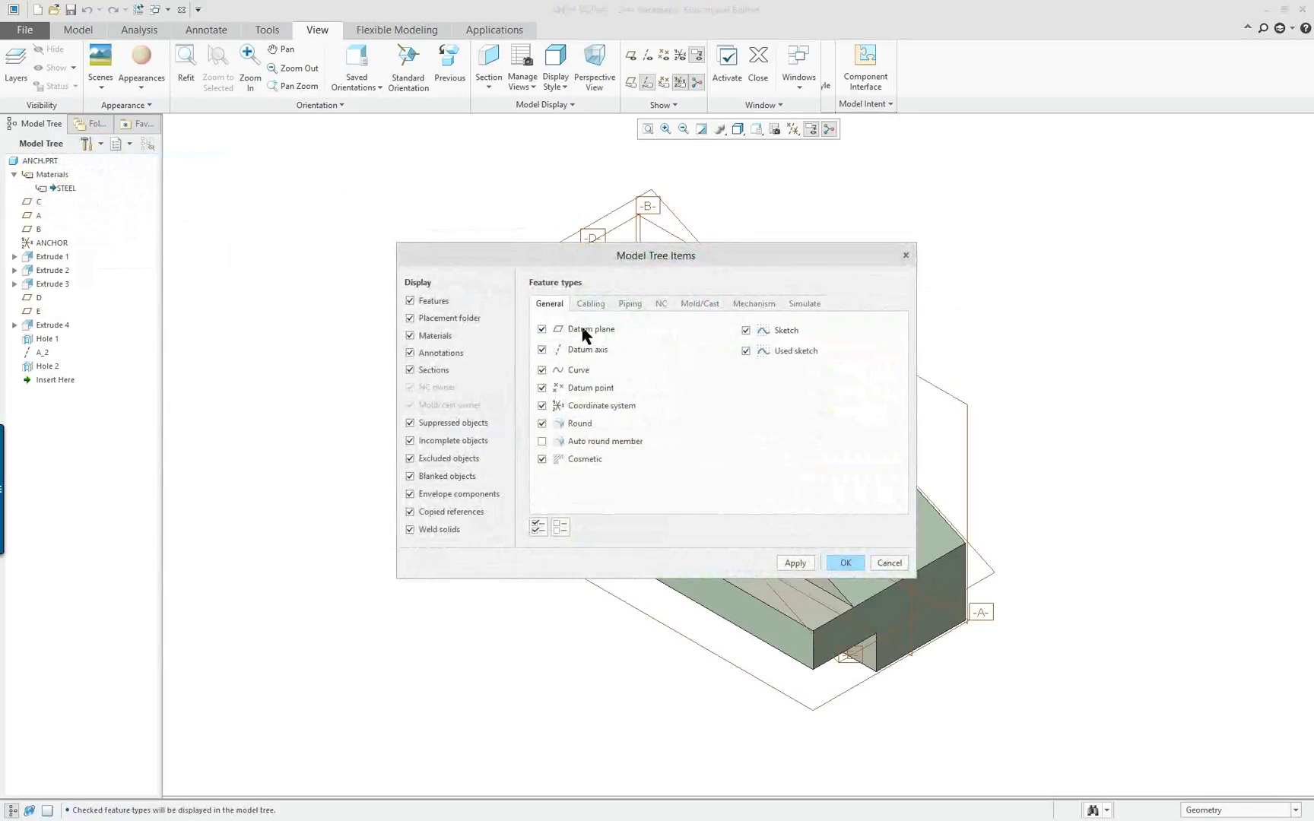
click(542, 441)
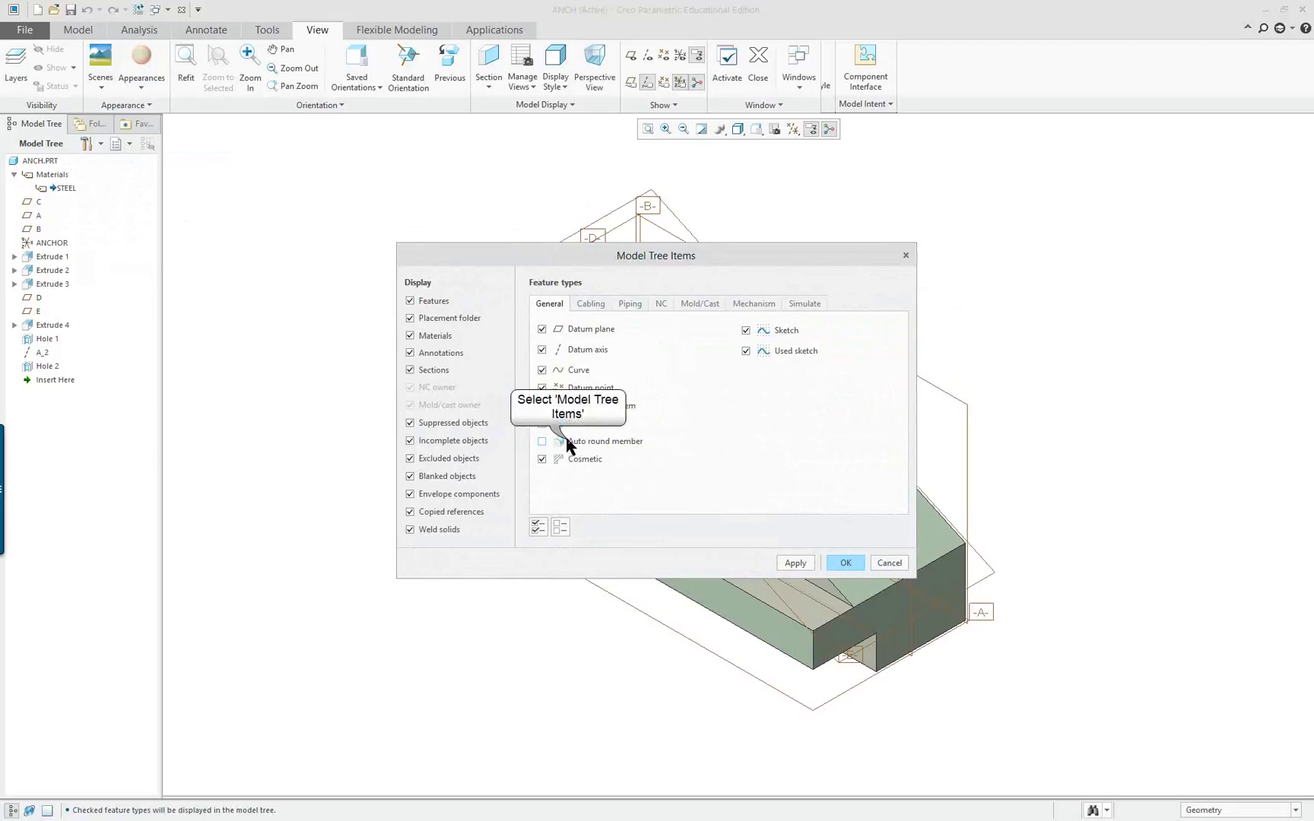
click(835, 563)
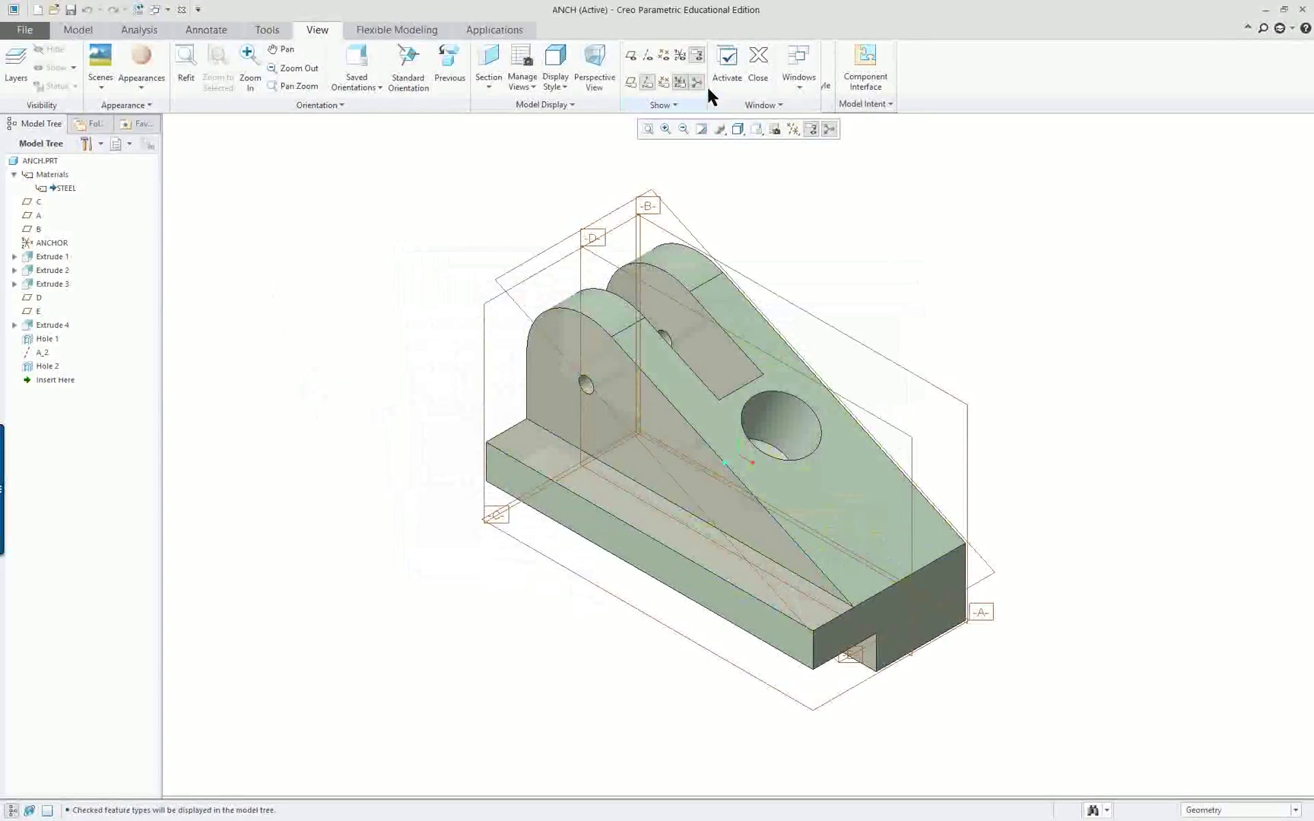
Adjust the datum tag display for the part, switching off the datum point tags.
click(638, 84)
click(664, 82)
click(793, 130)
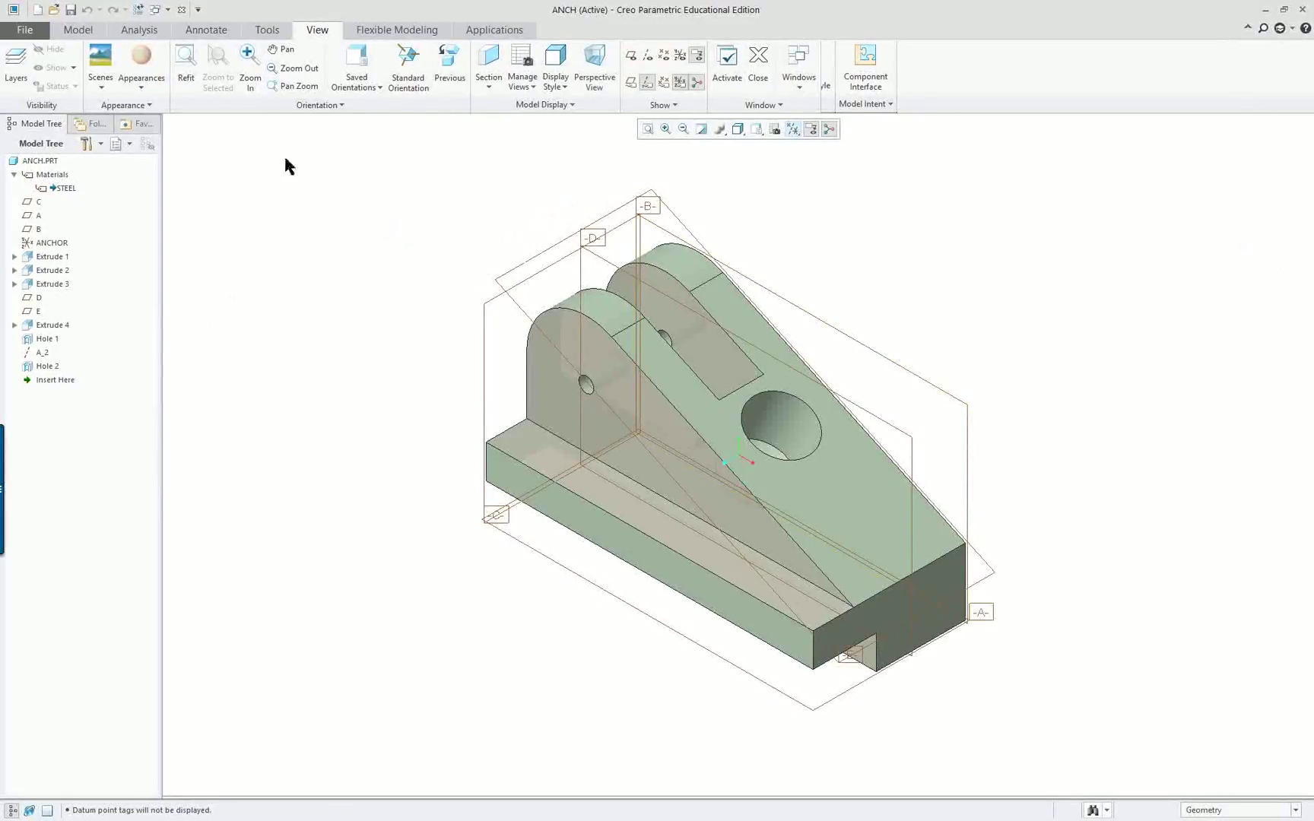
Close the part window and set the working directory to the Creo-4-PTC folder.
click(181, 9)
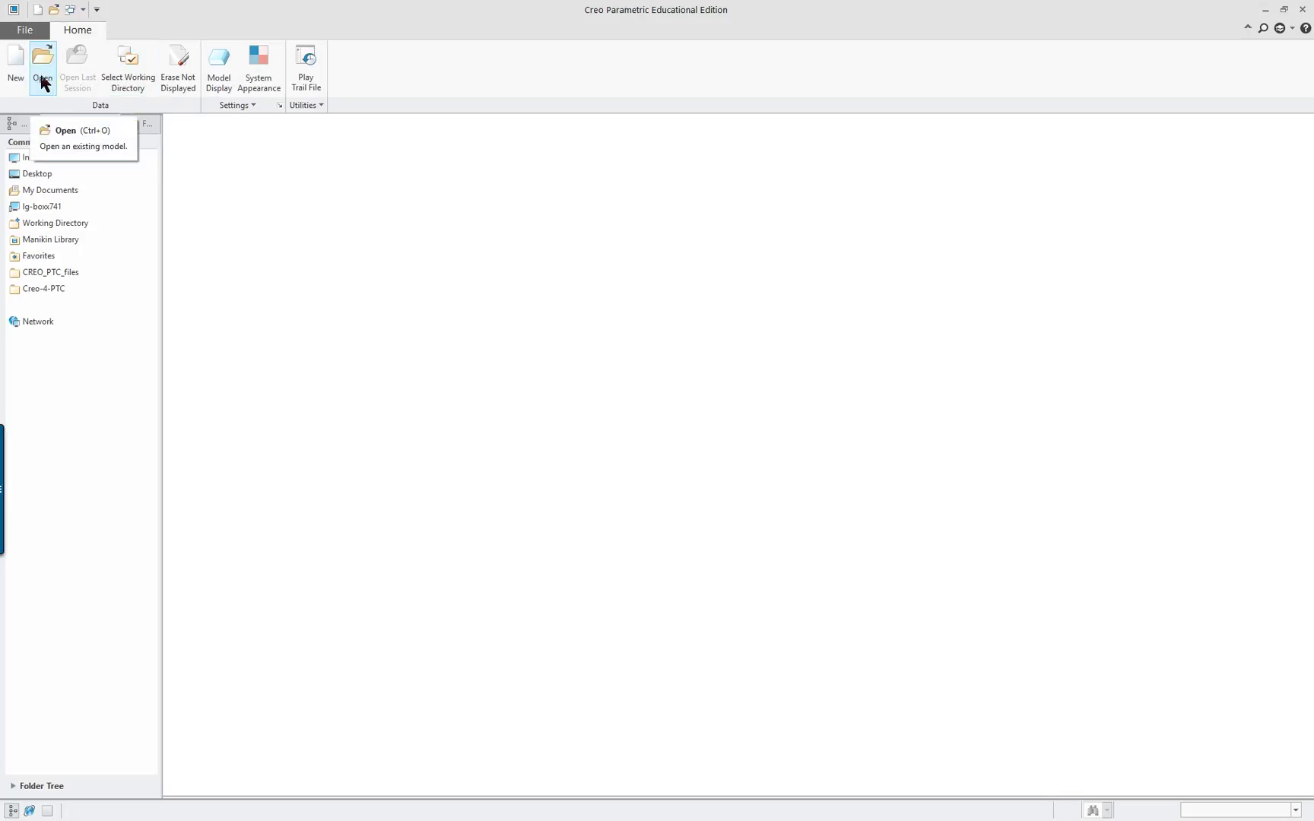
click(125, 68)
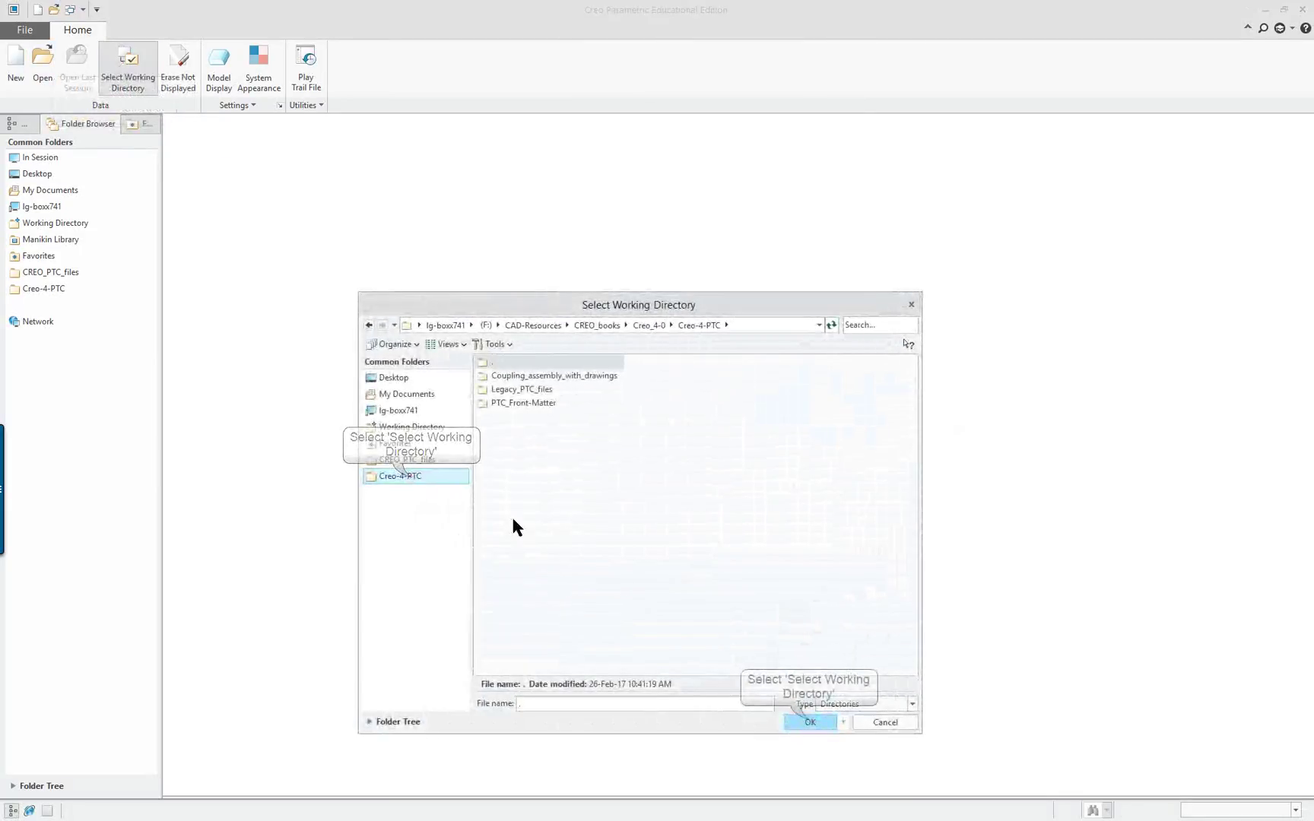
click(811, 723)
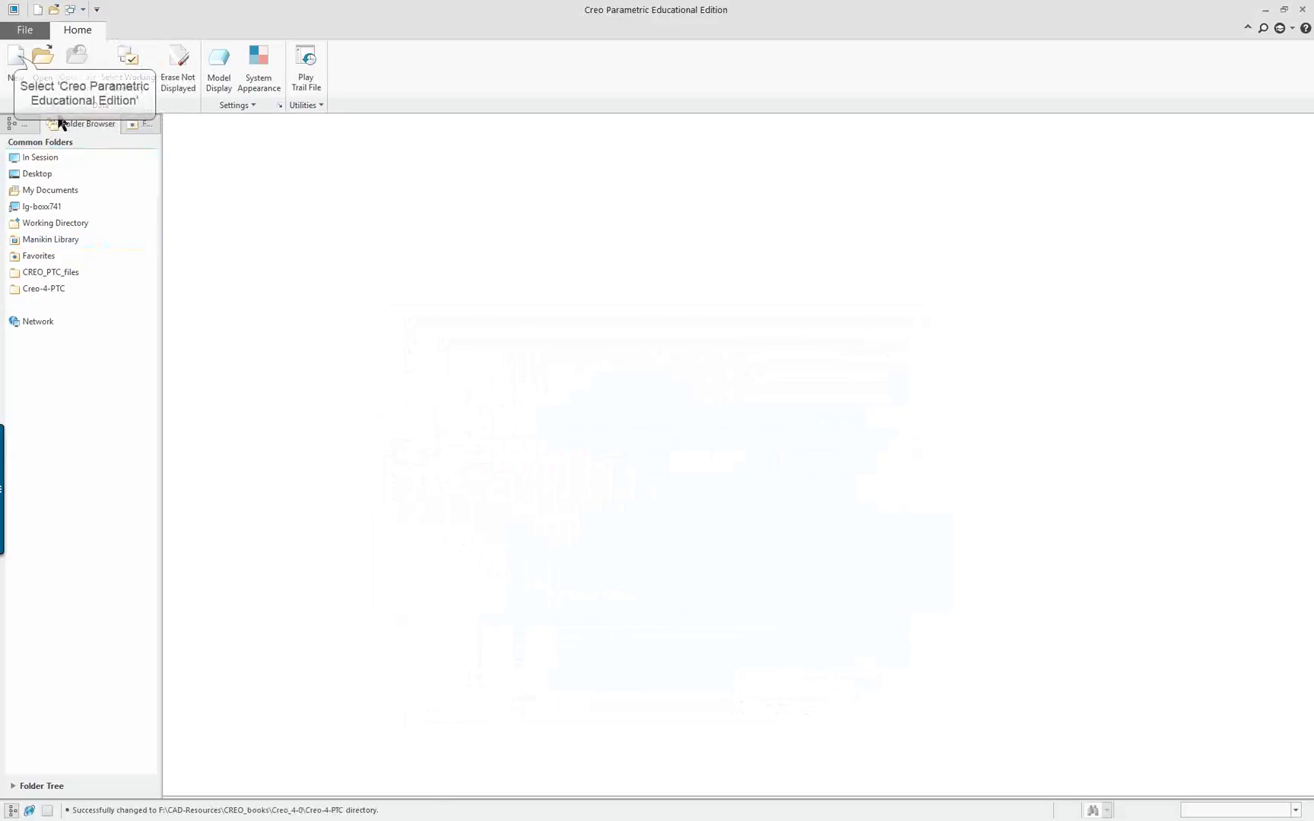
Create a drawing named anchd of anch.prt without the default template, as an empty landscape sheet of standard size D.
key(ctrl+n)
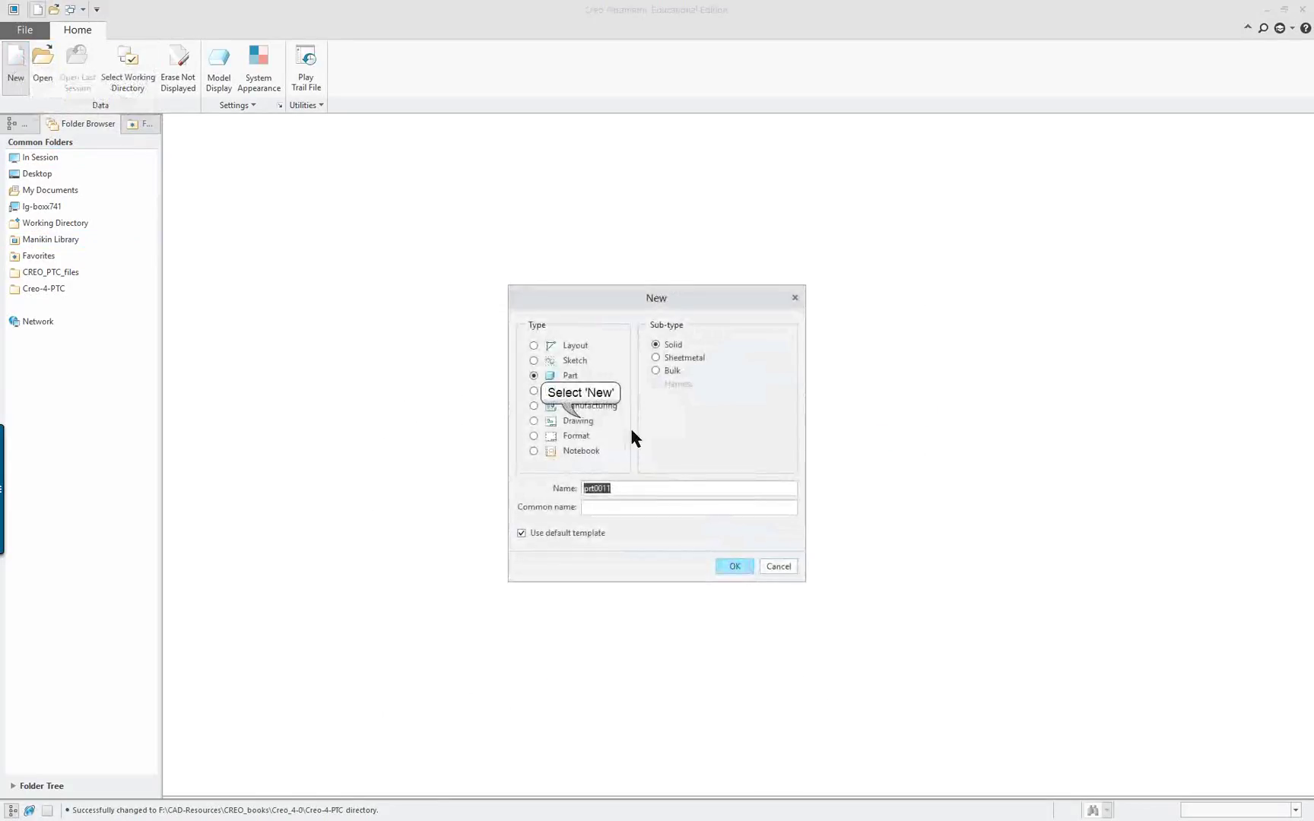
click(580, 420)
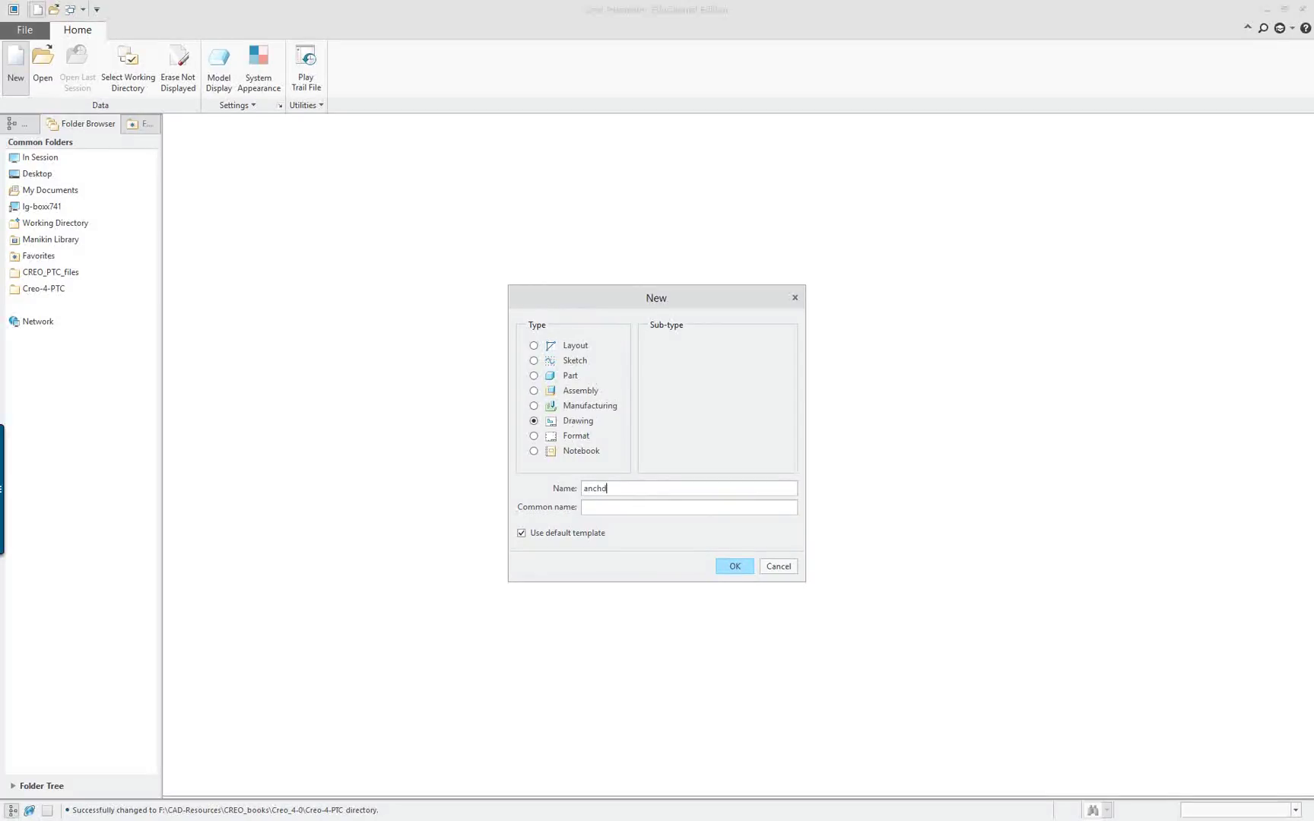
click(522, 533)
click(737, 568)
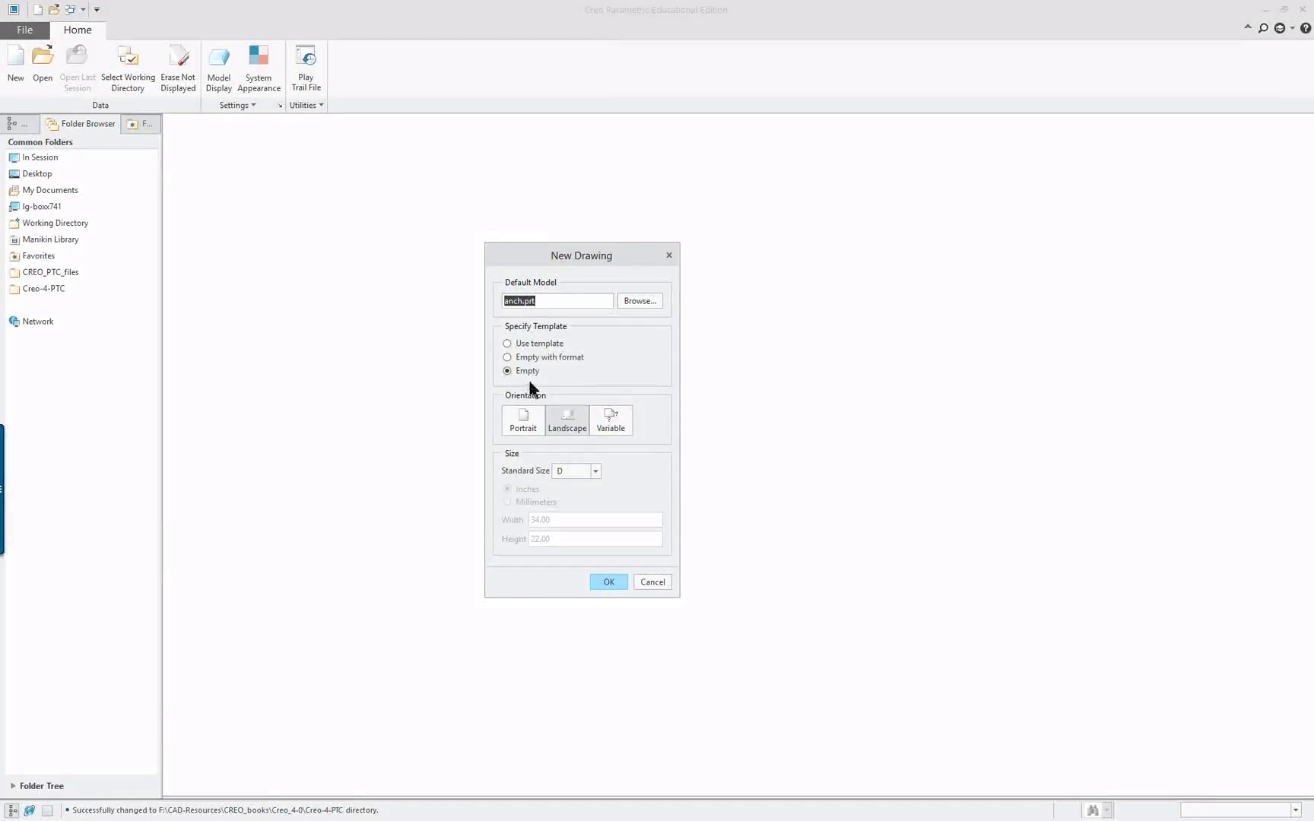
click(595, 472)
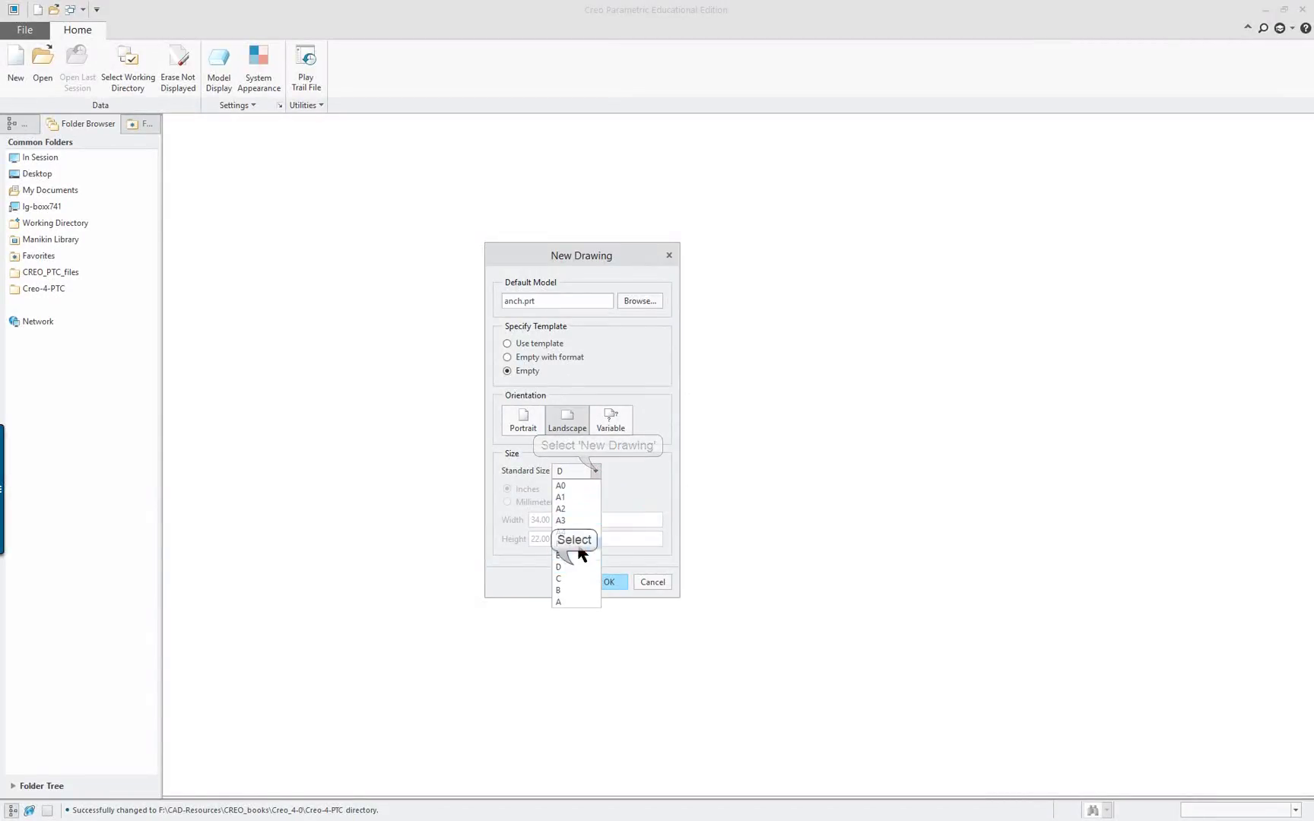
click(577, 566)
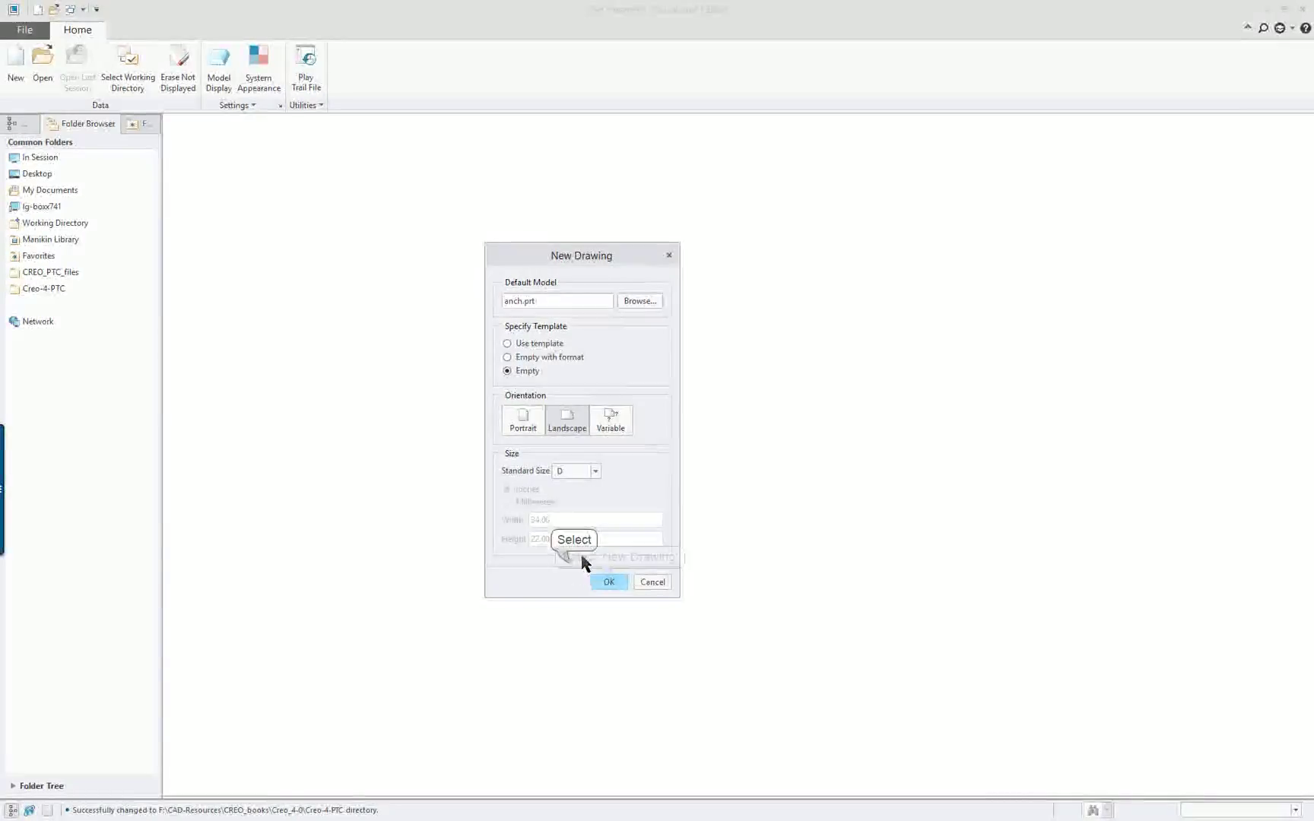
click(617, 583)
Set up Sheet 1 with the system format file d.frm in place of the plain D size.
right_click(545, 394)
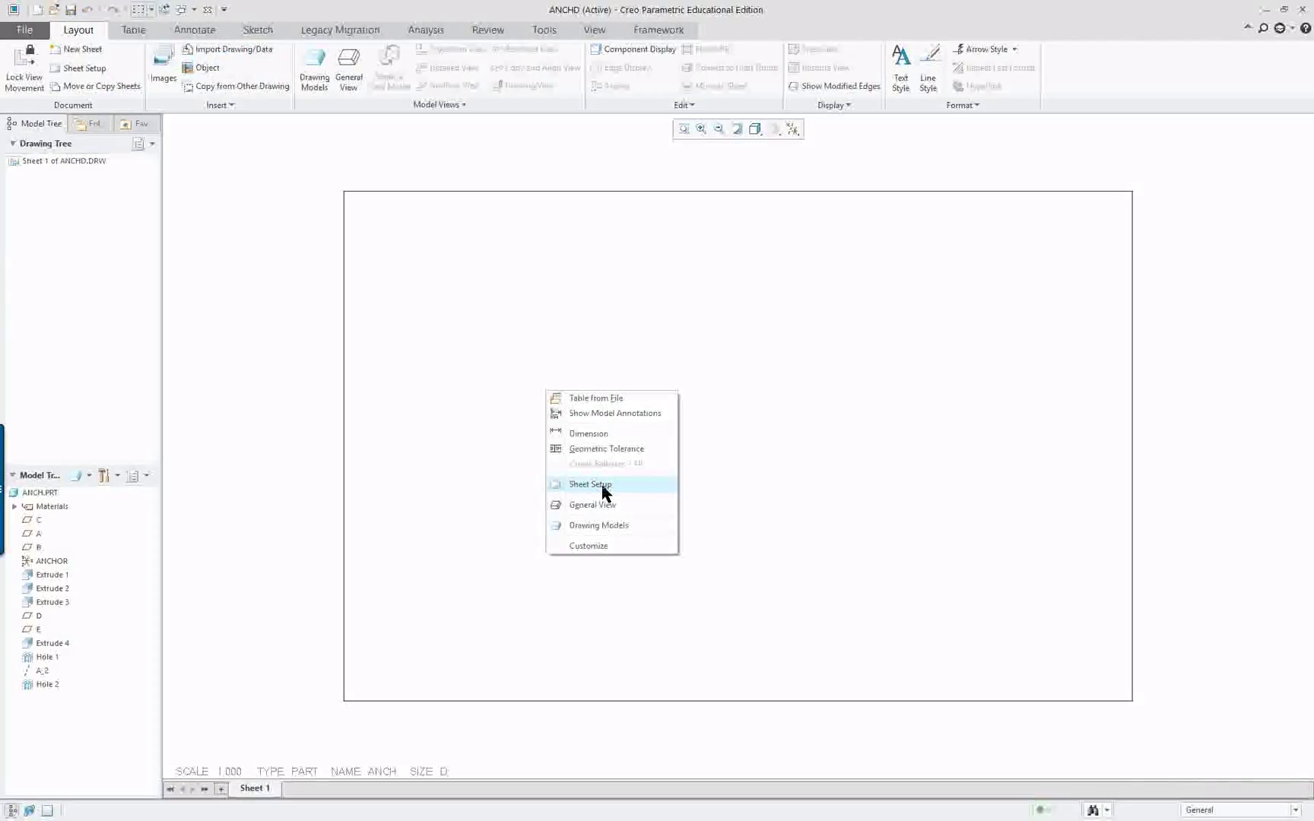
double_click(426, 770)
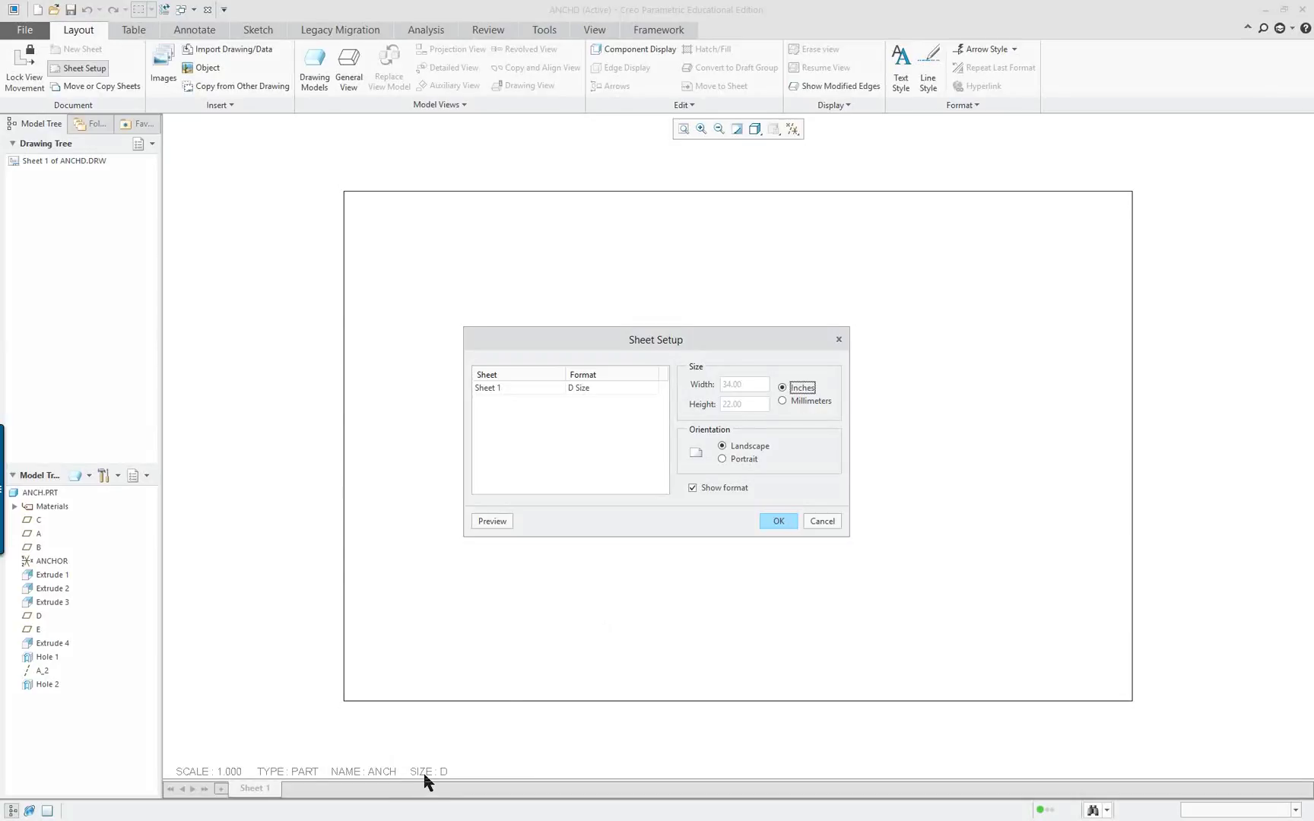
click(620, 388)
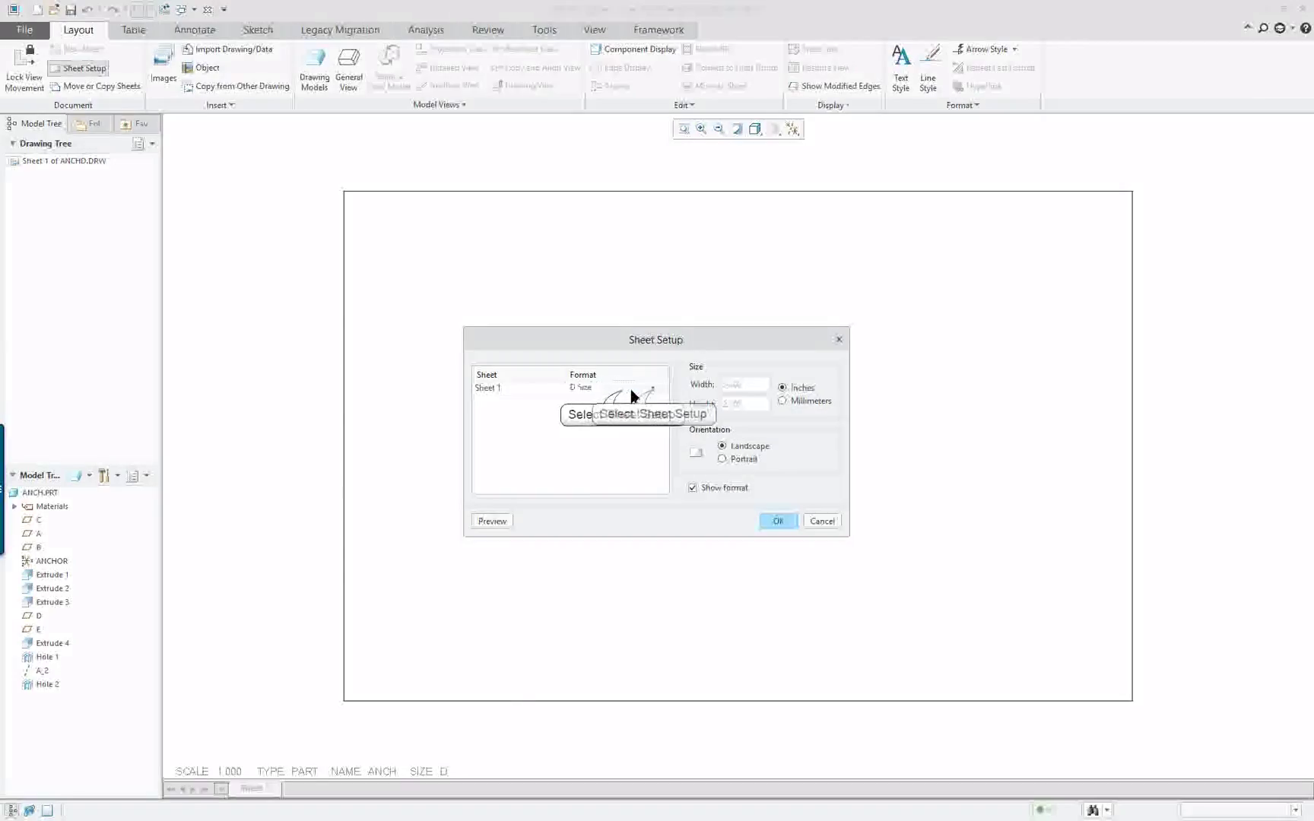
click(652, 389)
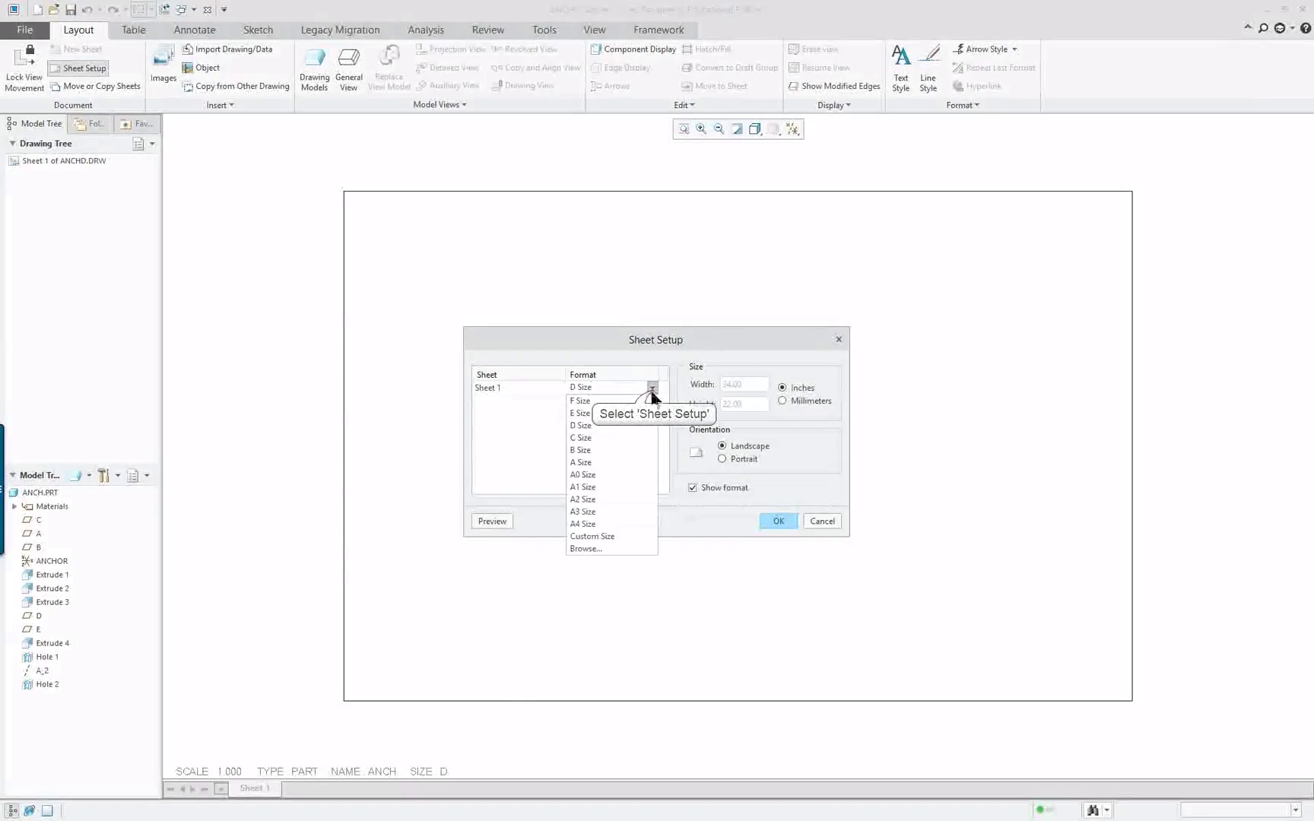
click(600, 549)
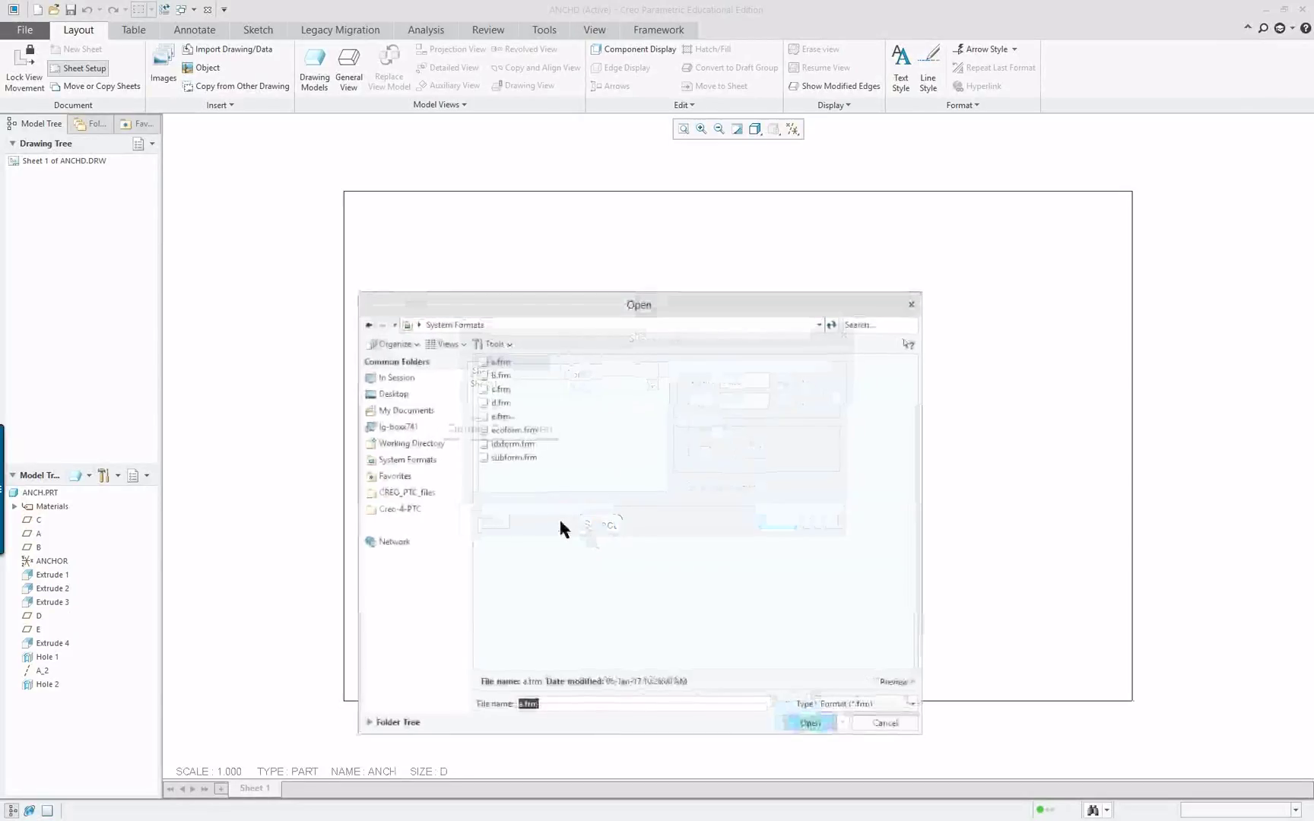
double_click(501, 405)
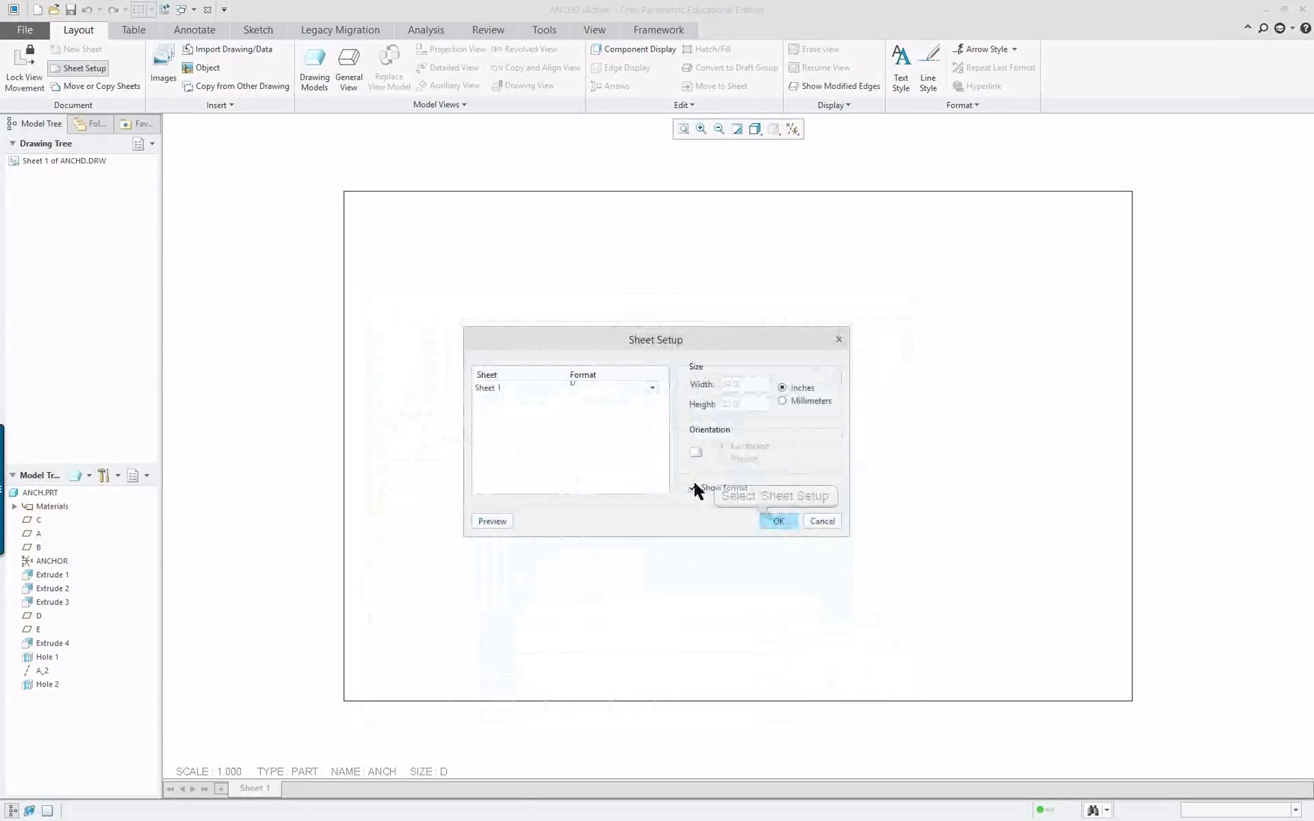
click(777, 523)
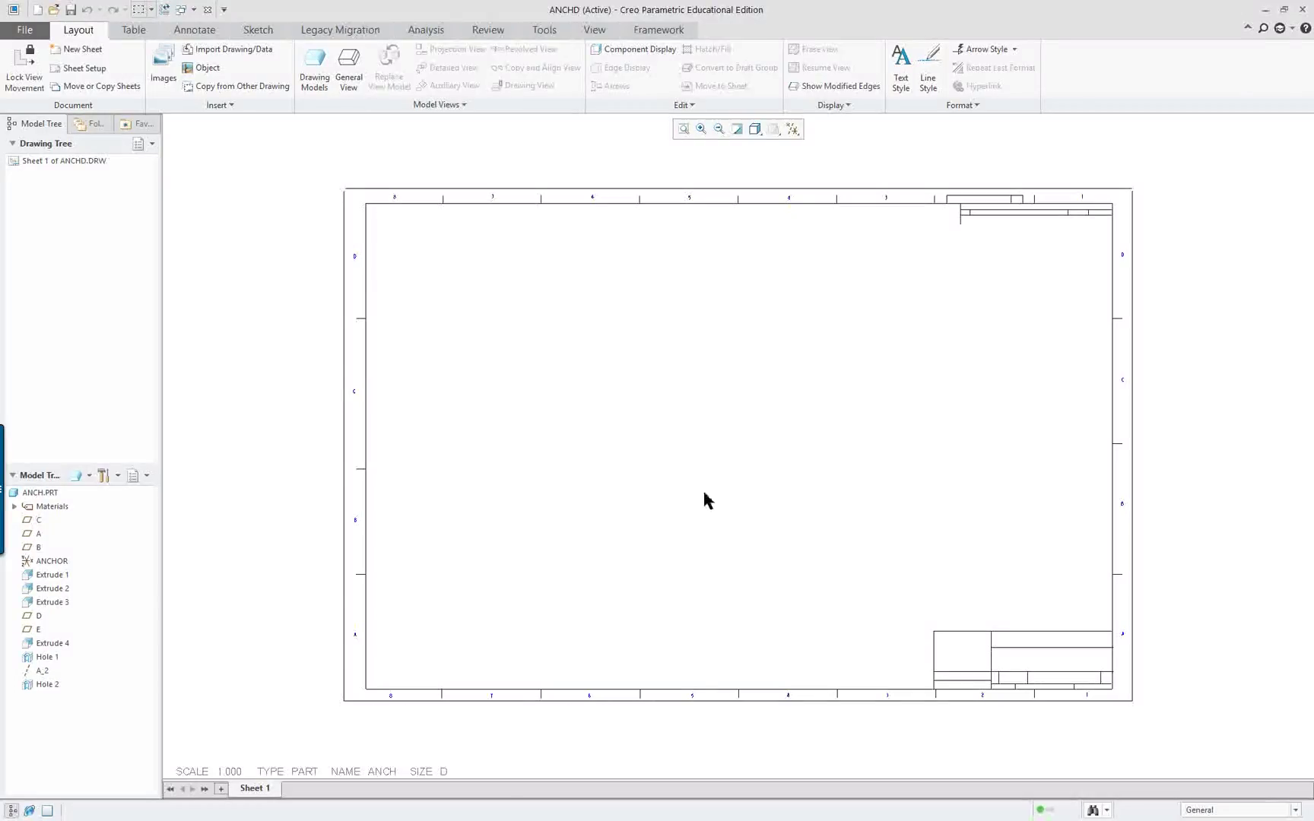
Place a general view with No Combined State in the lower-left area of the sheet and orient it to FRONT.
right_click(547, 427)
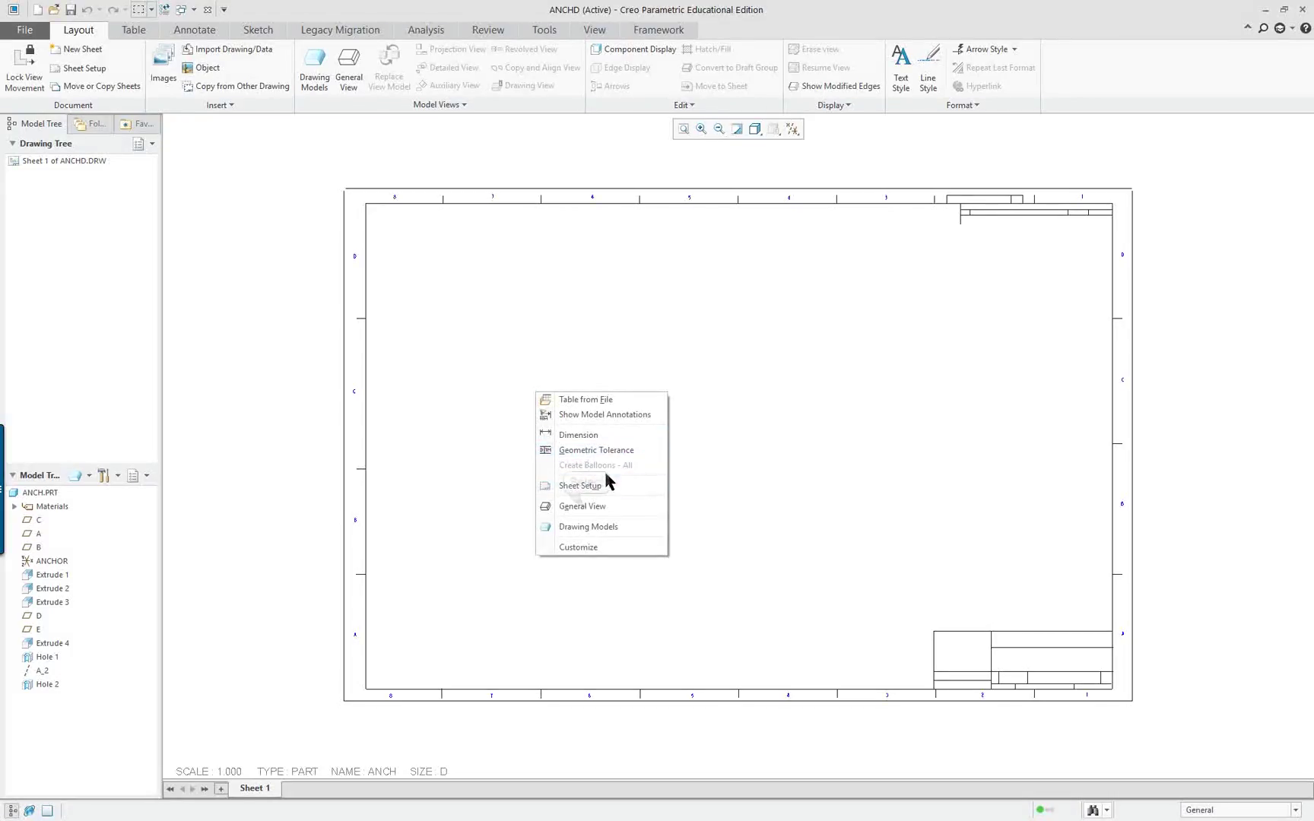
click(601, 508)
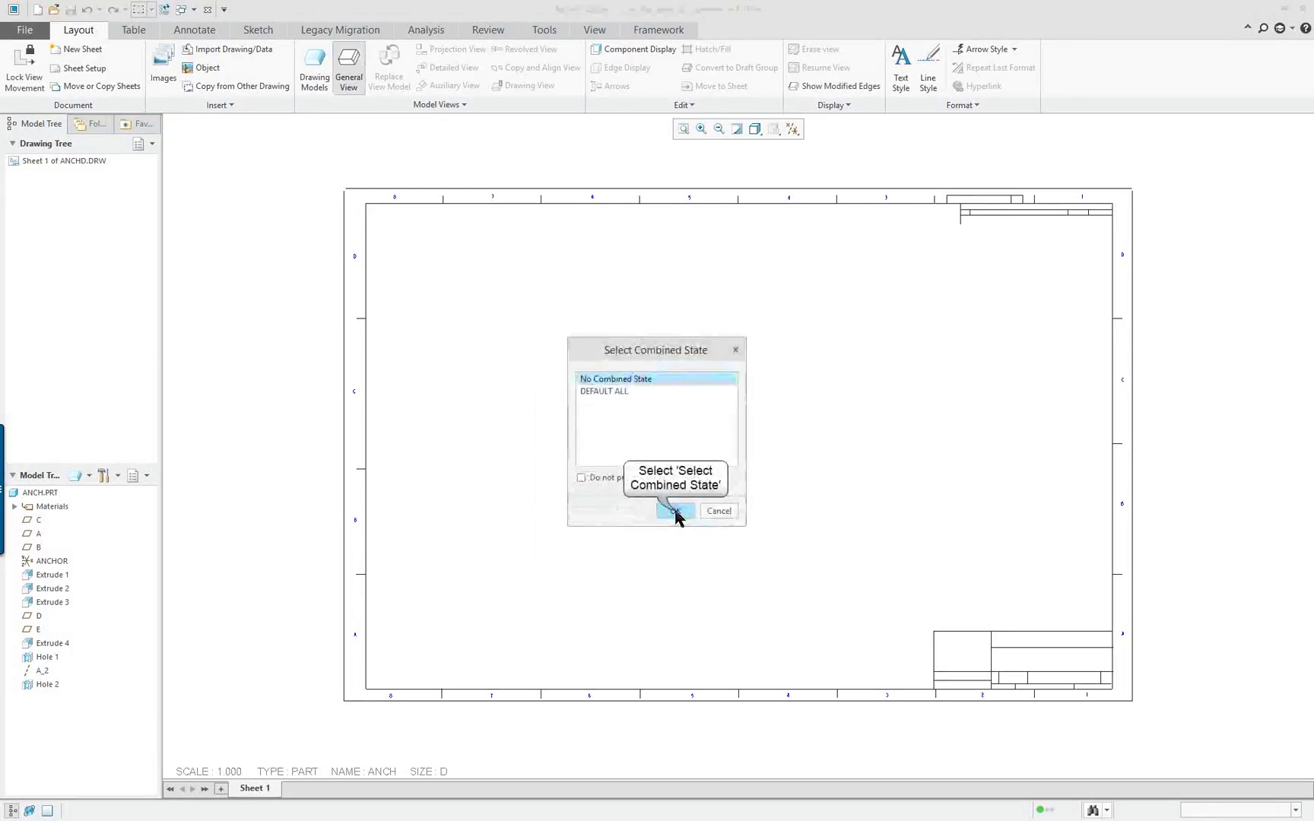
click(674, 510)
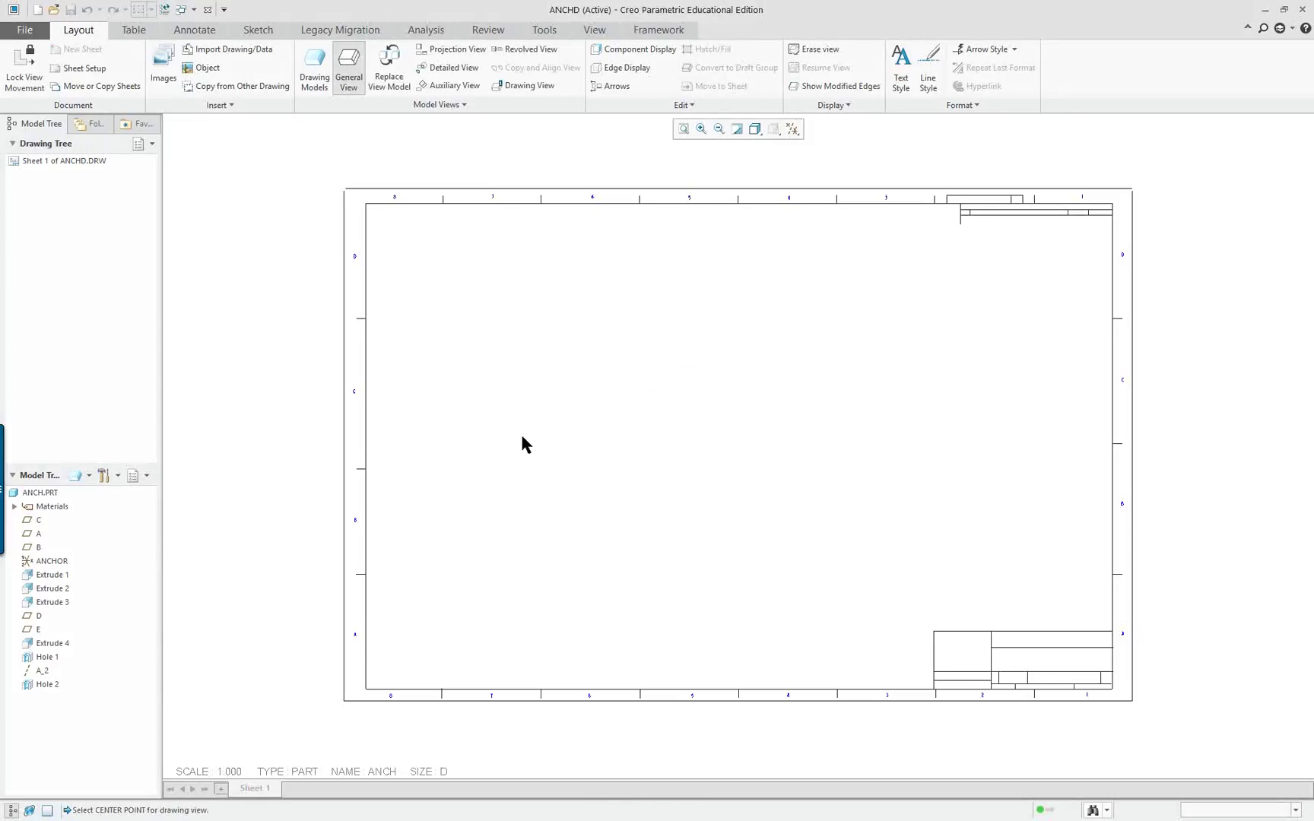
click(517, 487)
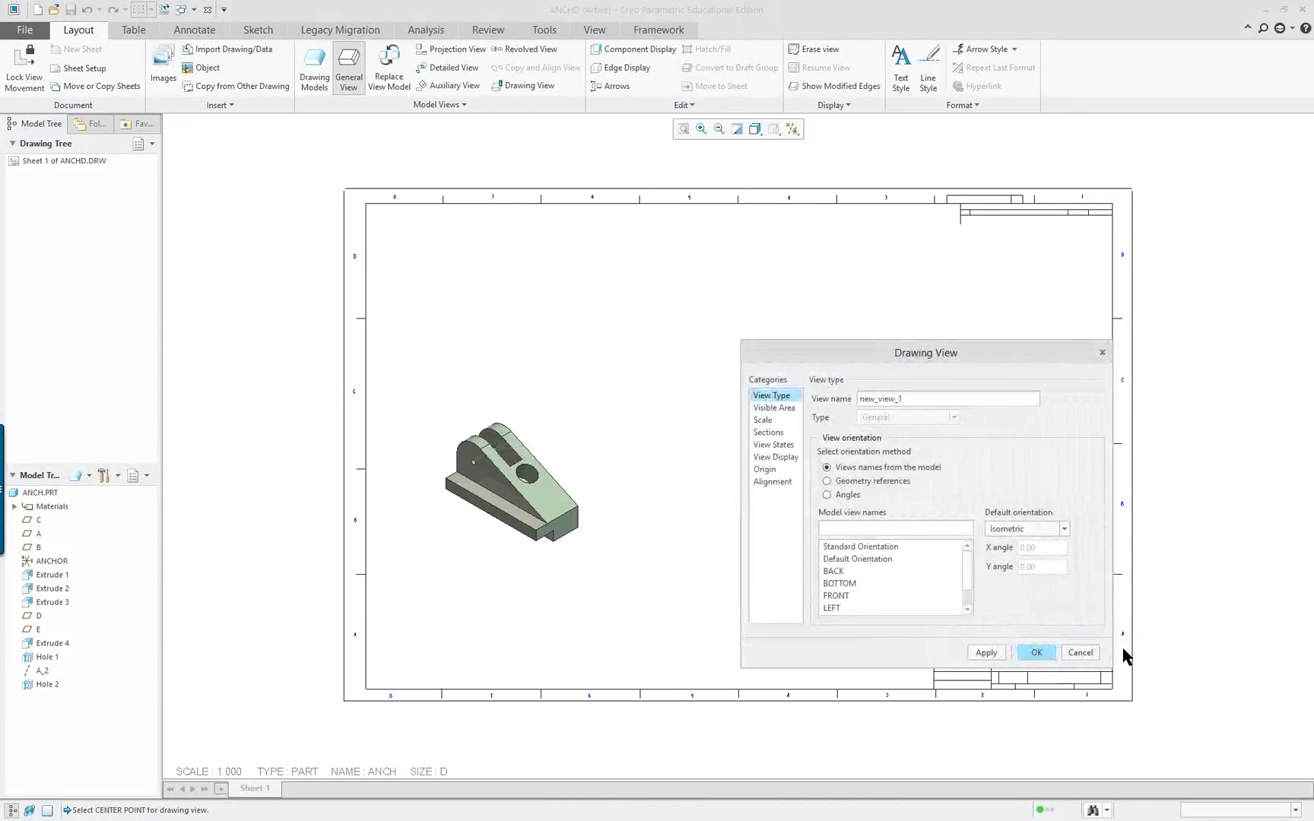
scroll(842, 598, down, 1)
click(845, 574)
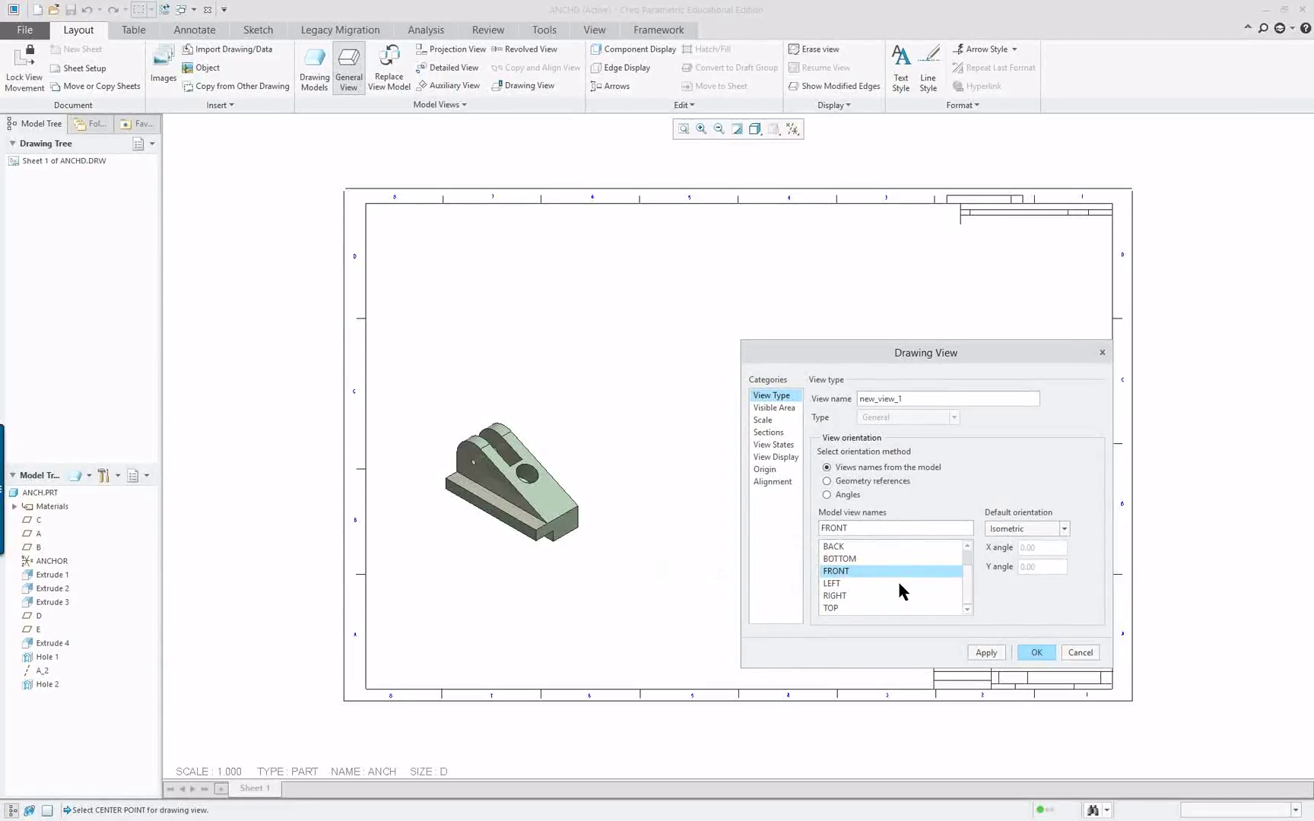
click(997, 652)
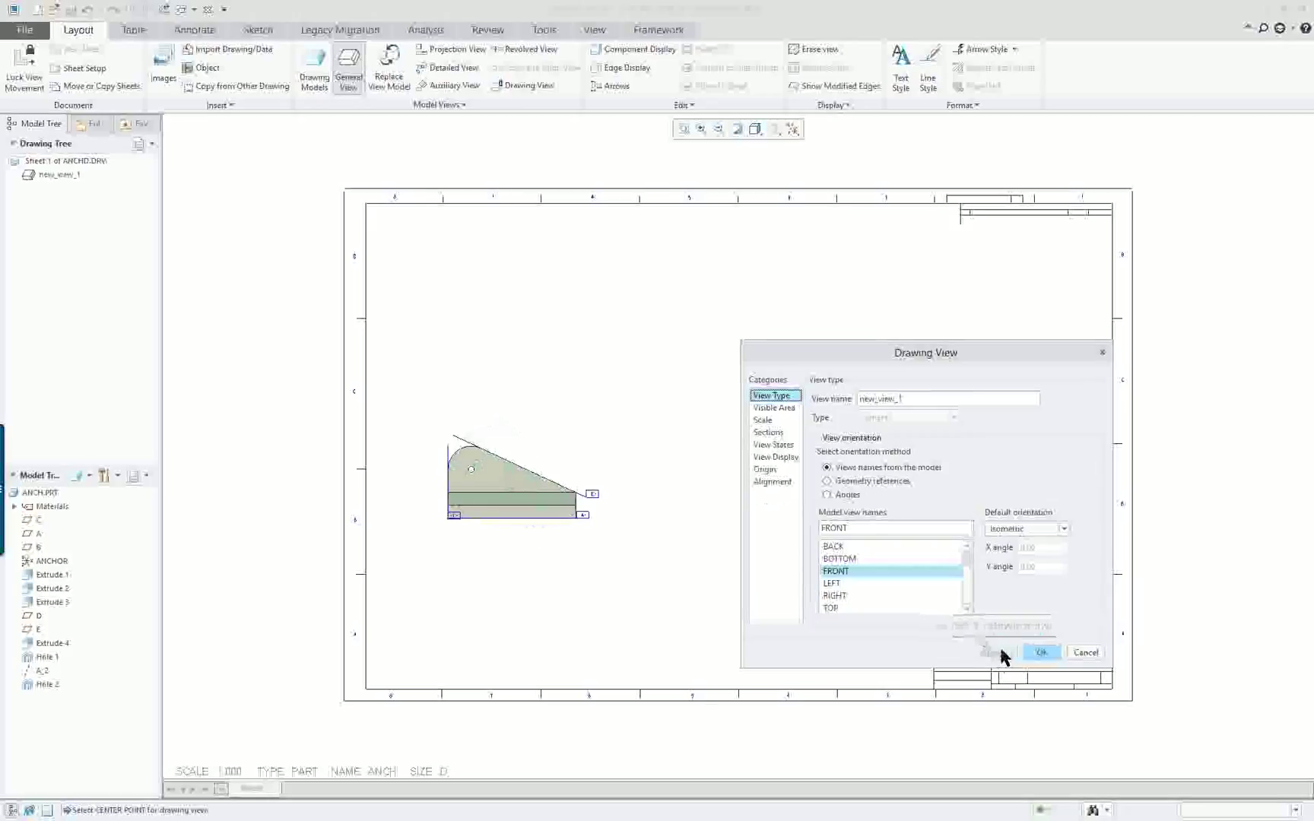
Set the front view's display style to Hidden and its tangent edges display style to None.
click(789, 459)
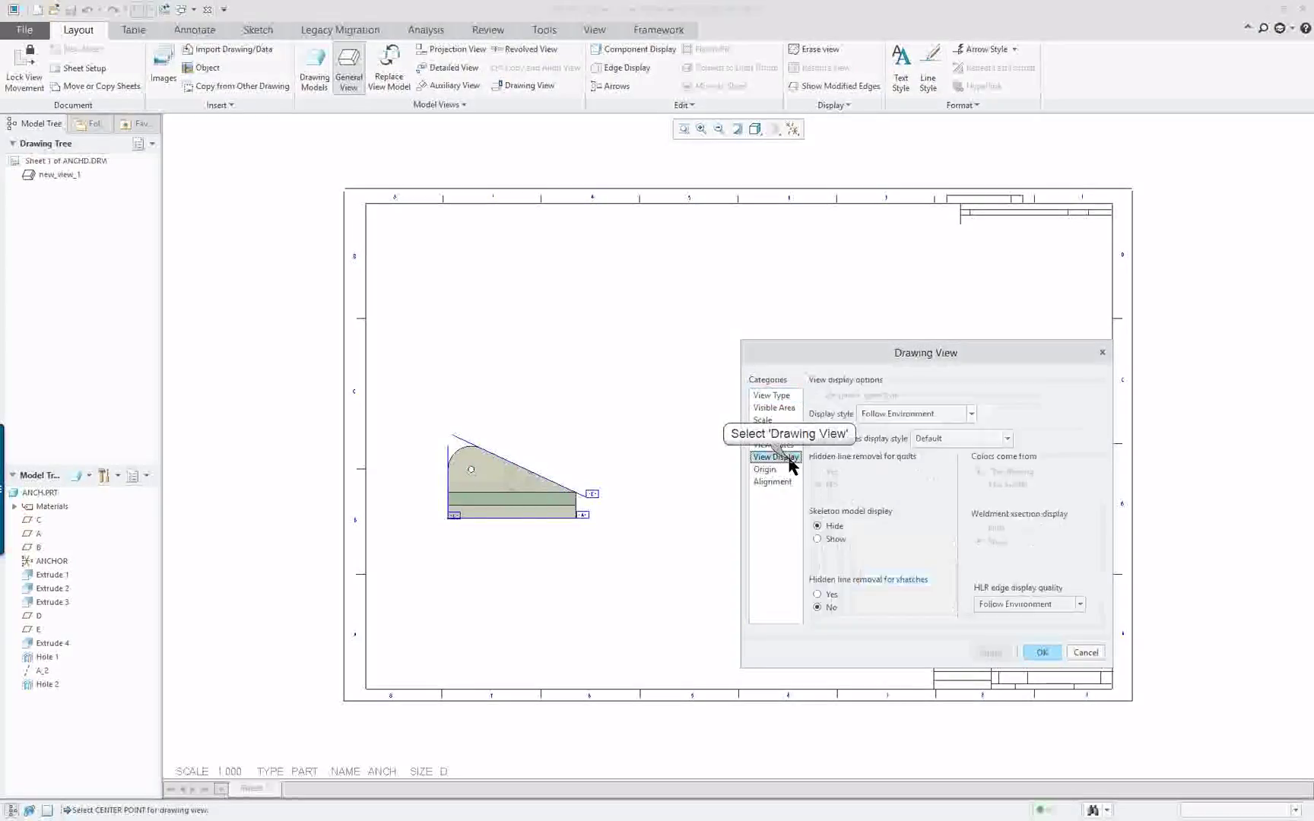
click(938, 415)
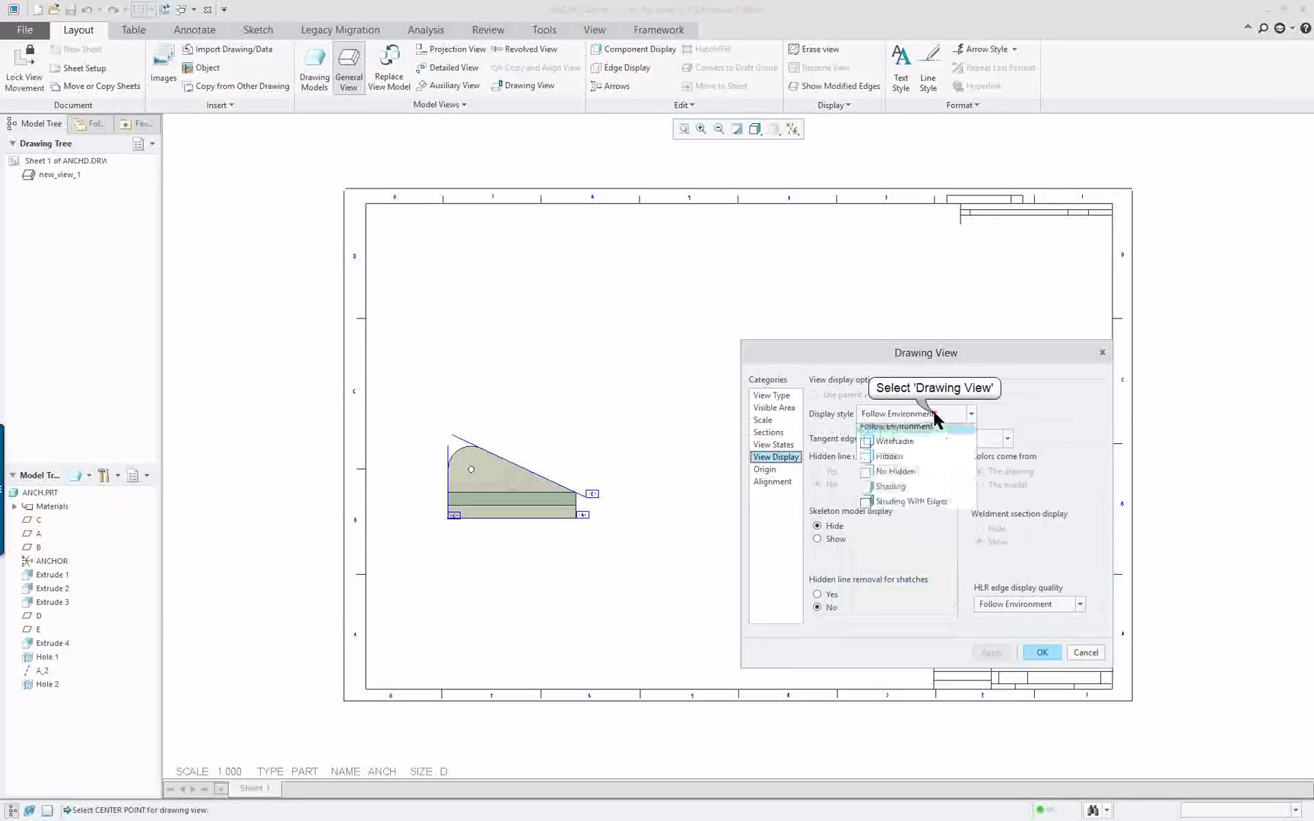
click(917, 463)
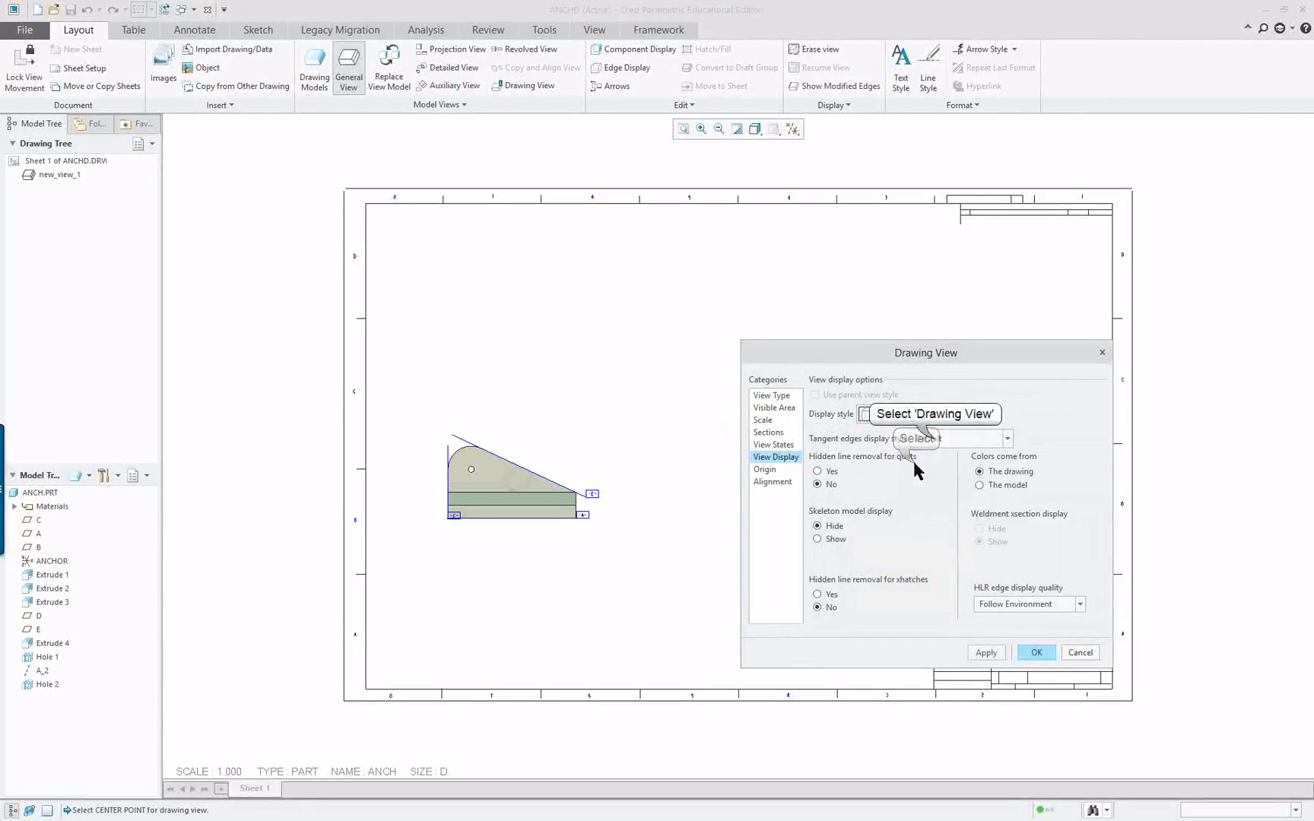
click(940, 441)
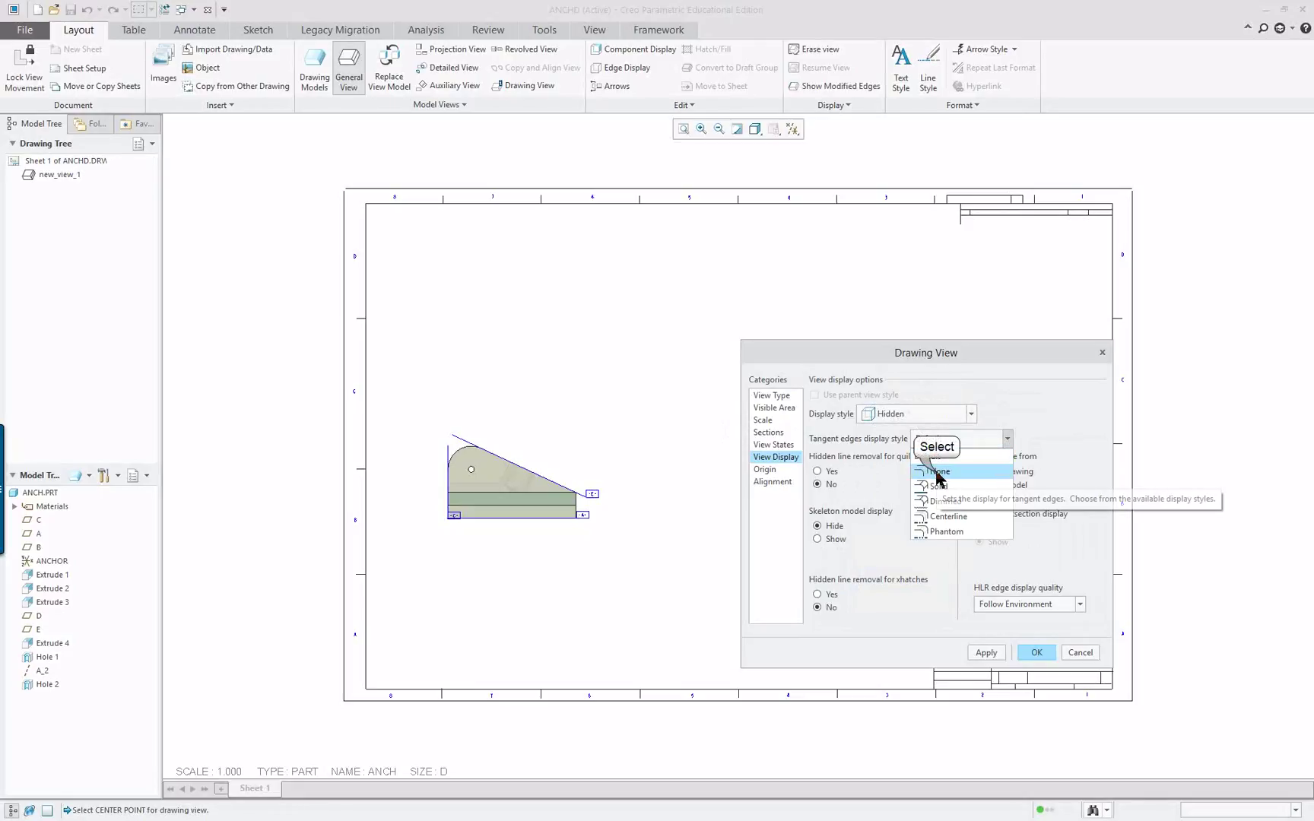
click(939, 472)
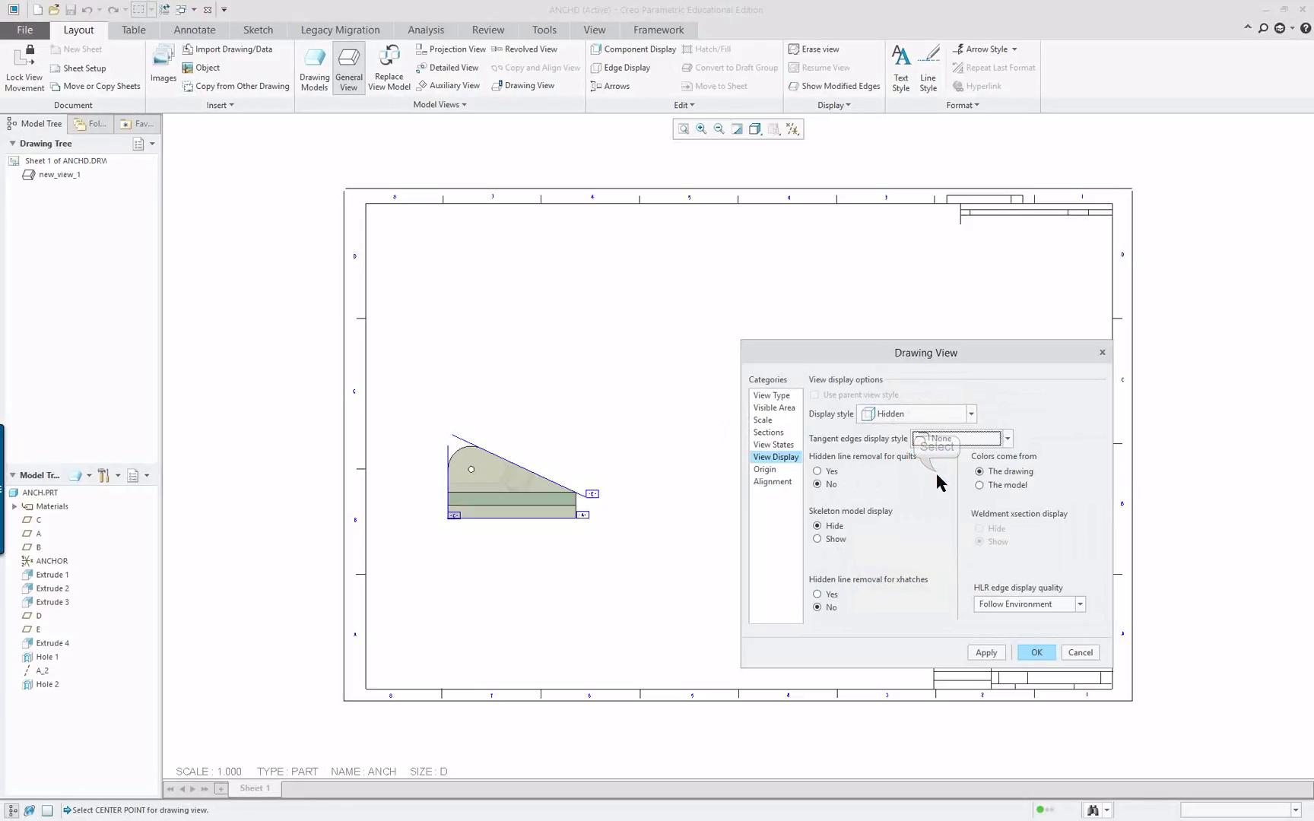
click(989, 653)
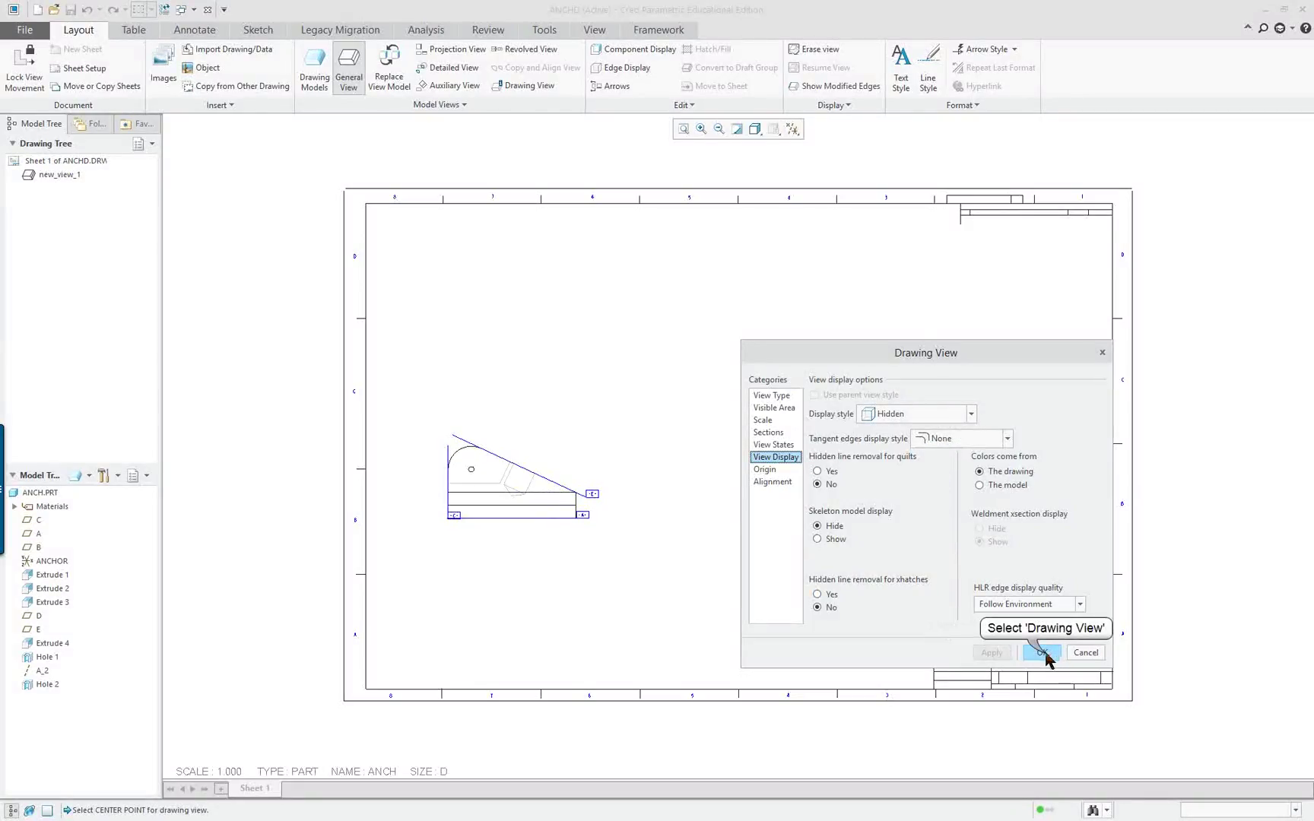
Confirm the front view's display settings and reposition the view slightly in the lower-left area, with view movement unlocked.
click(1038, 655)
drag(534, 522, 547, 569)
right_click(631, 452)
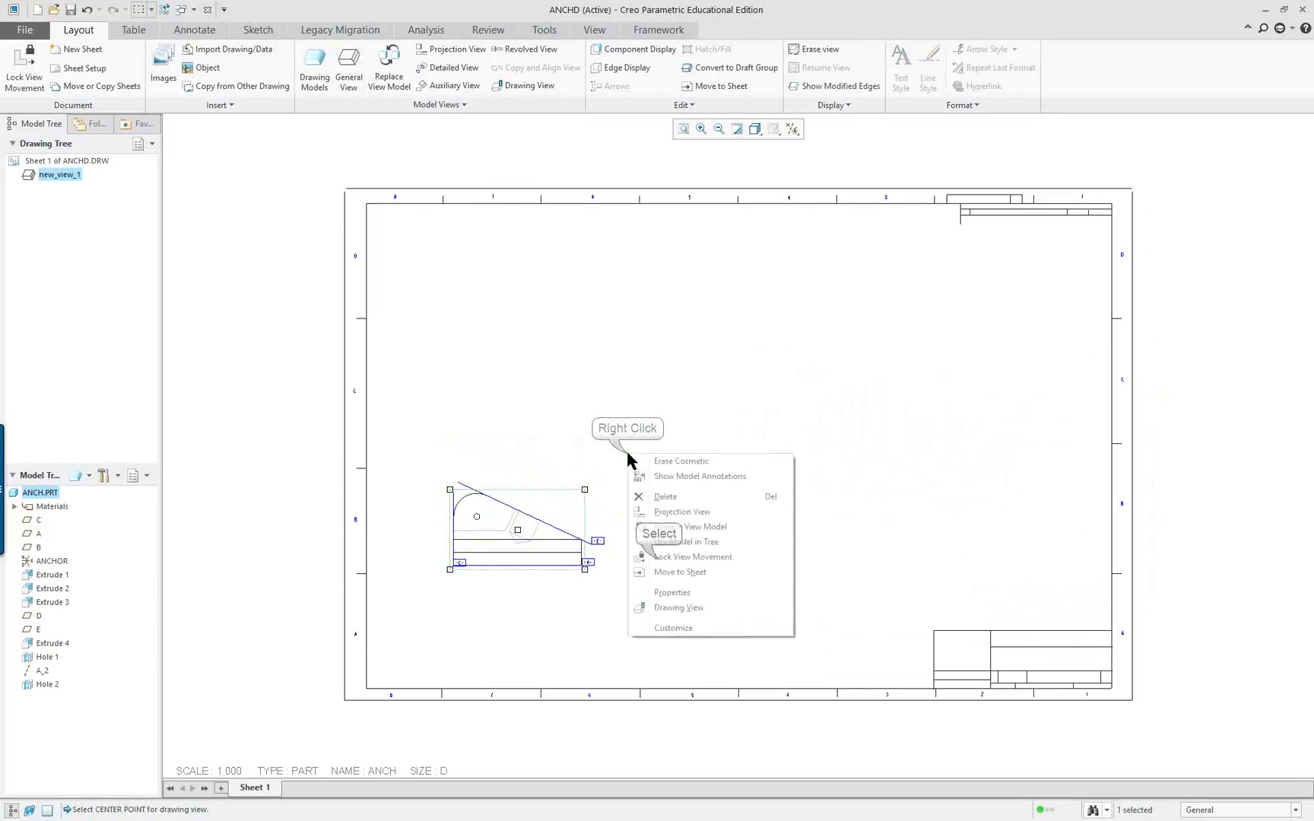
click(670, 559)
right_click(669, 484)
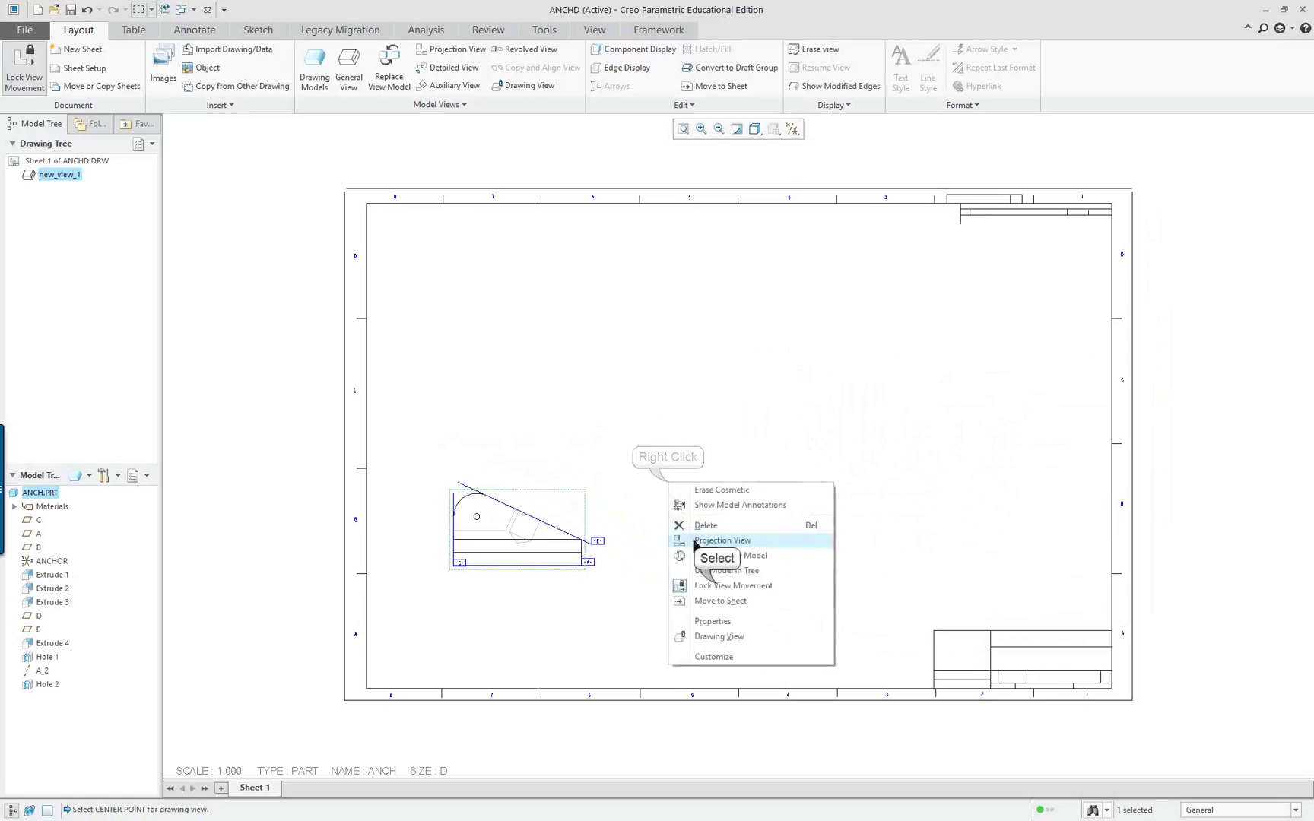
click(718, 586)
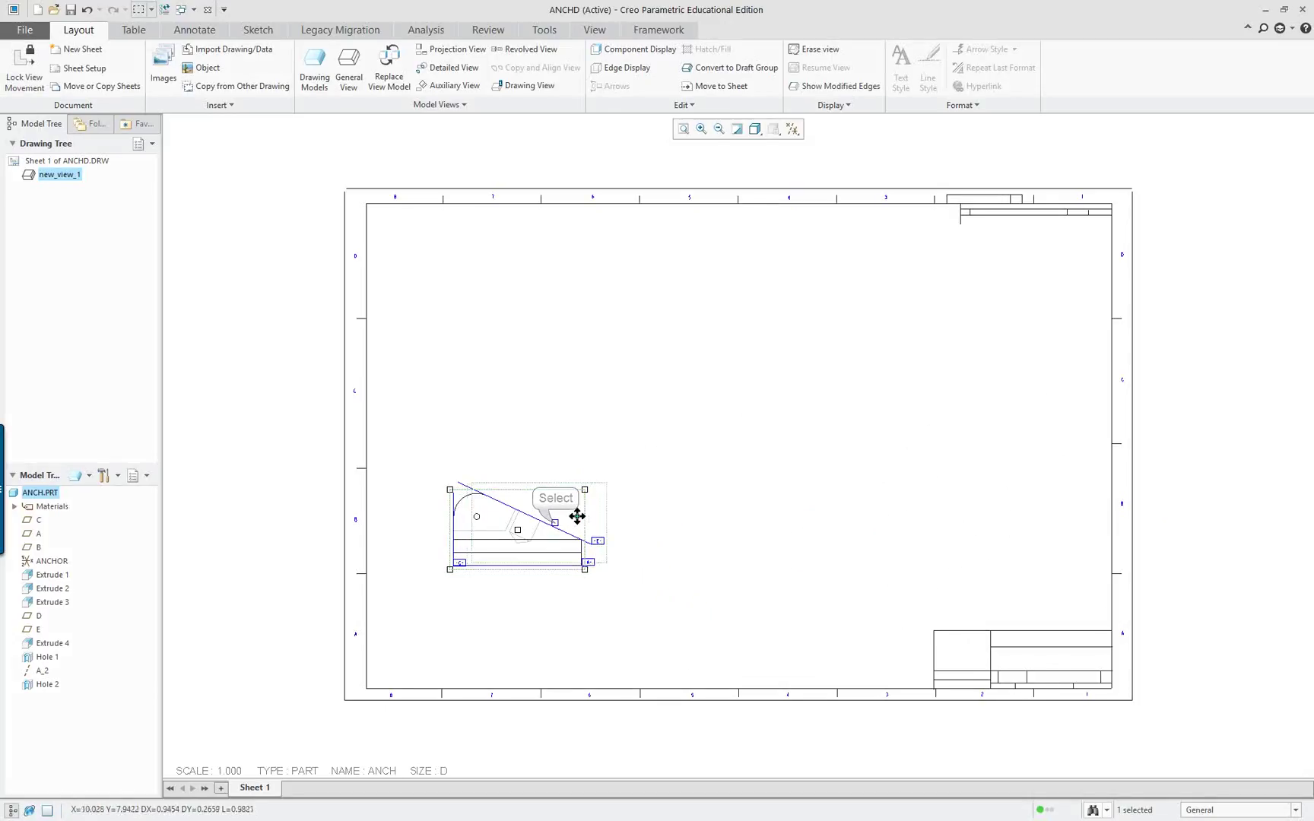
drag(578, 519, 643, 517)
Place a projection view of the front view to its right, in line with it on the sheet.
right_click(729, 498)
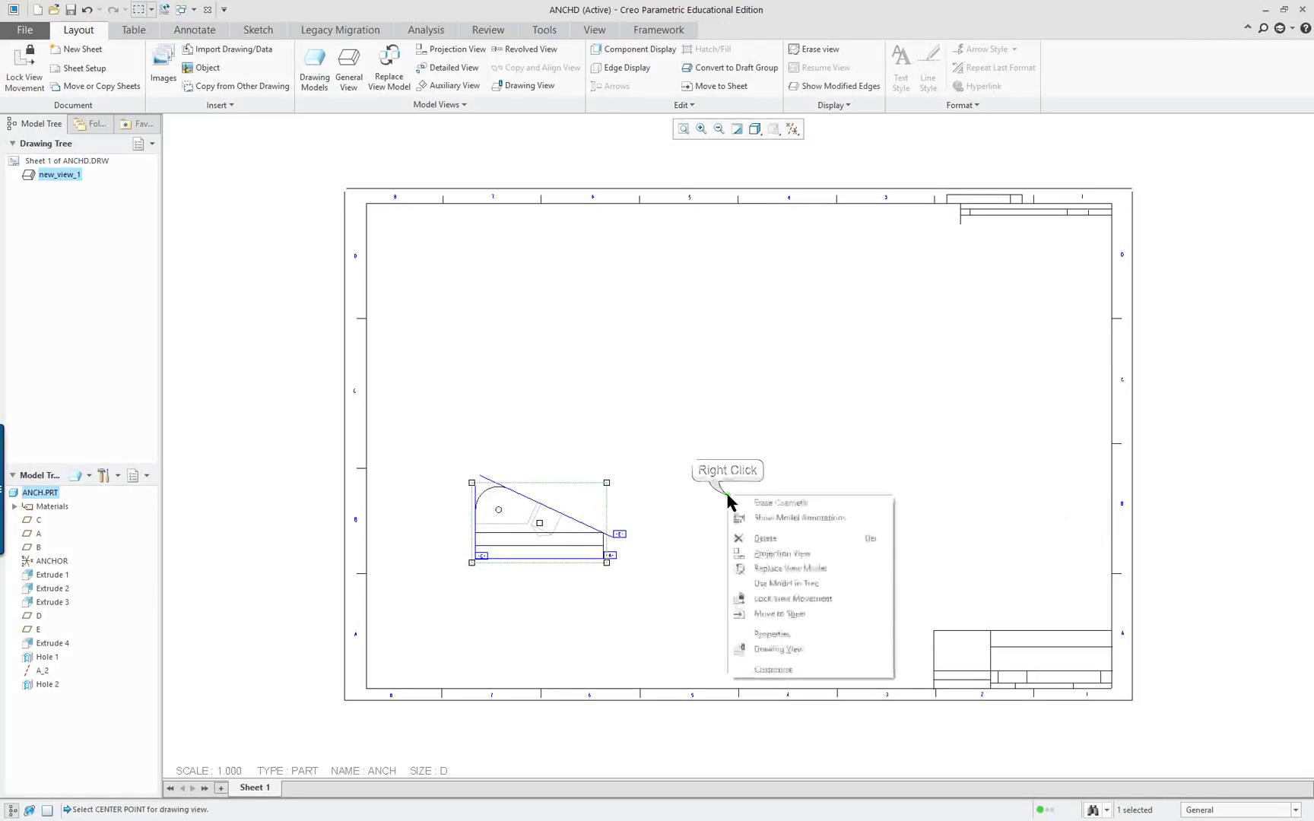
click(780, 553)
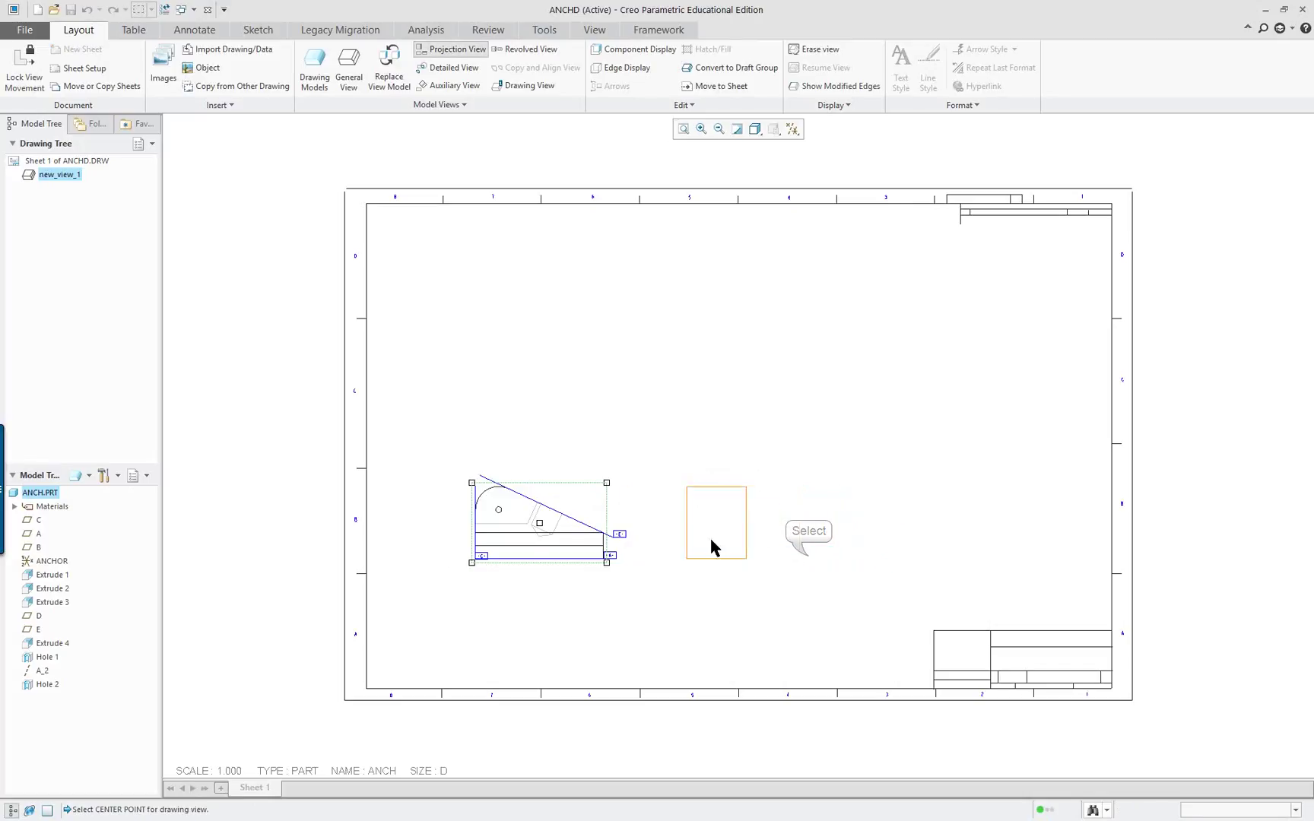
click(764, 523)
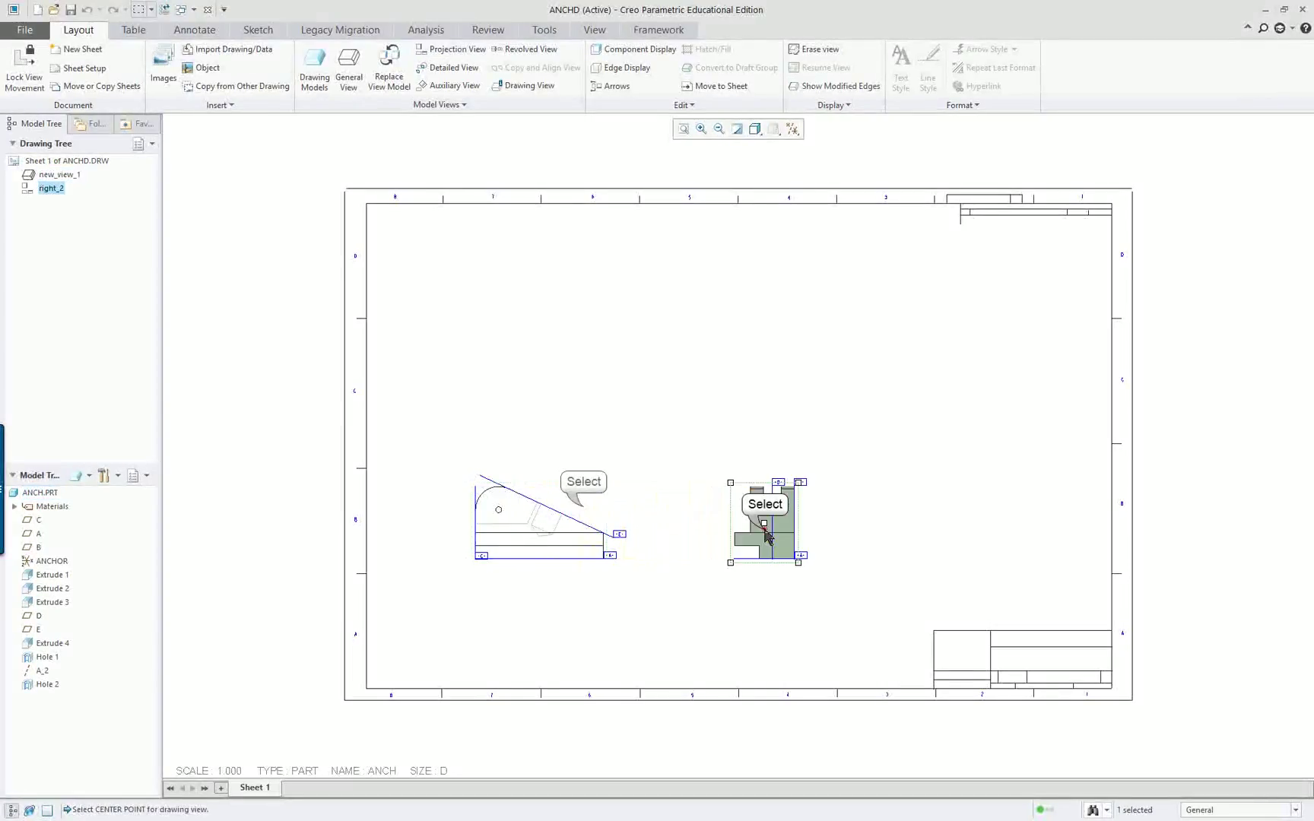
Set the drawing's model display style to Hidden Line.
right_click(583, 506)
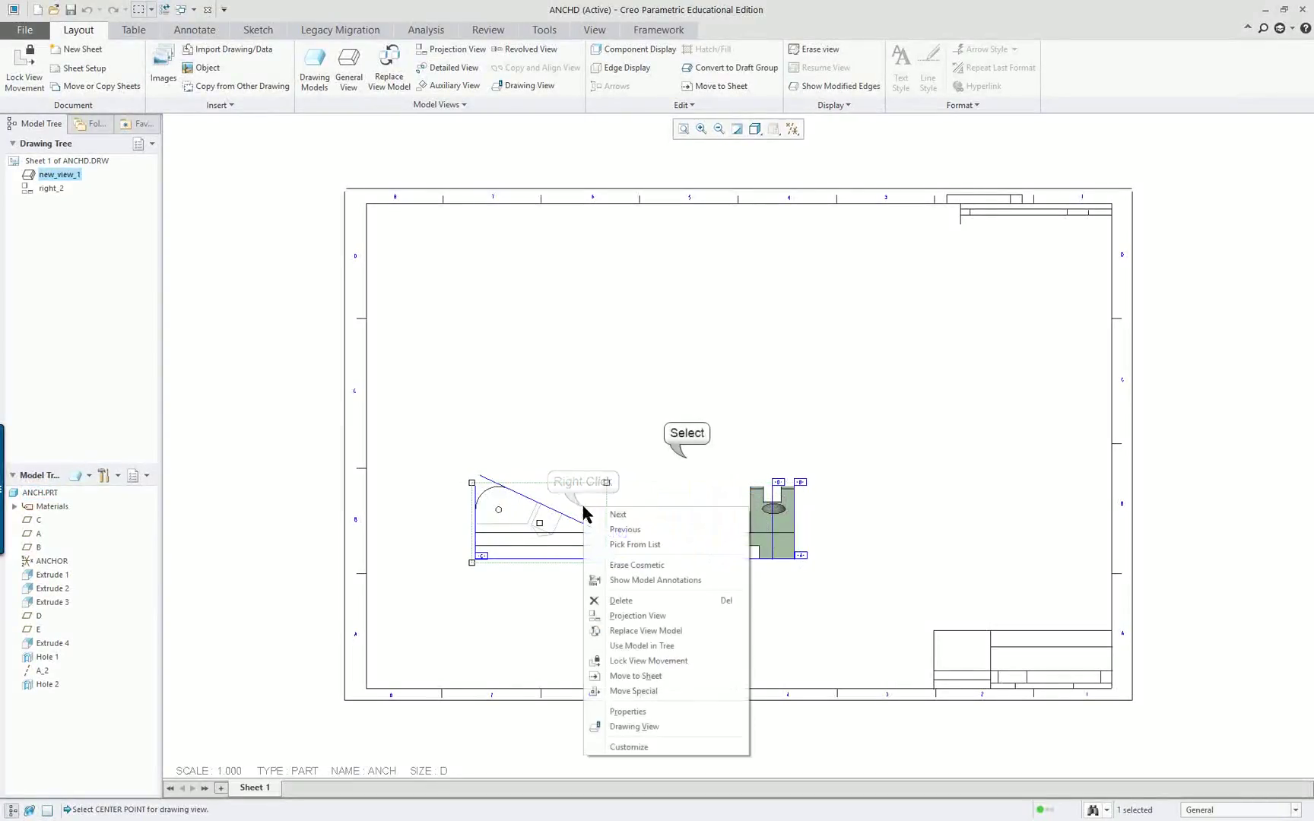
click(712, 446)
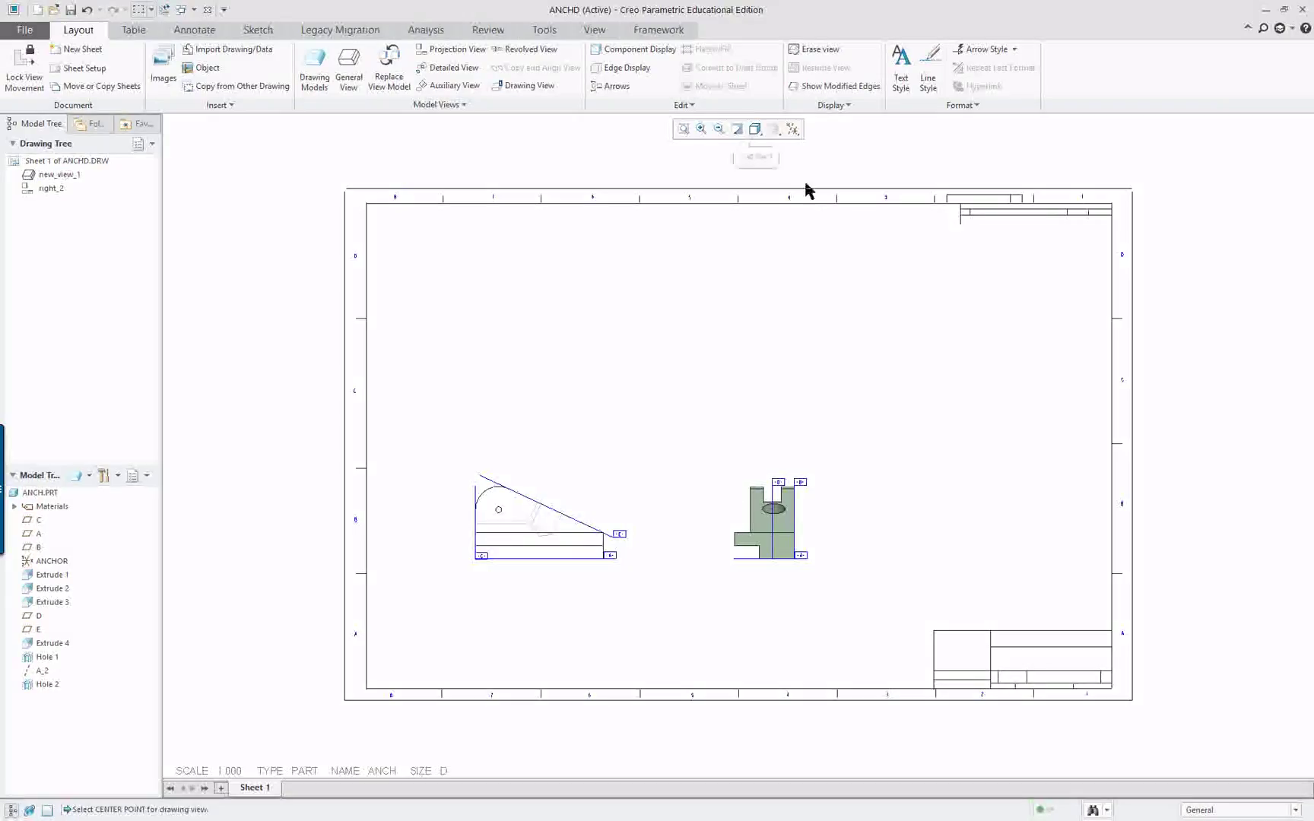
click(755, 129)
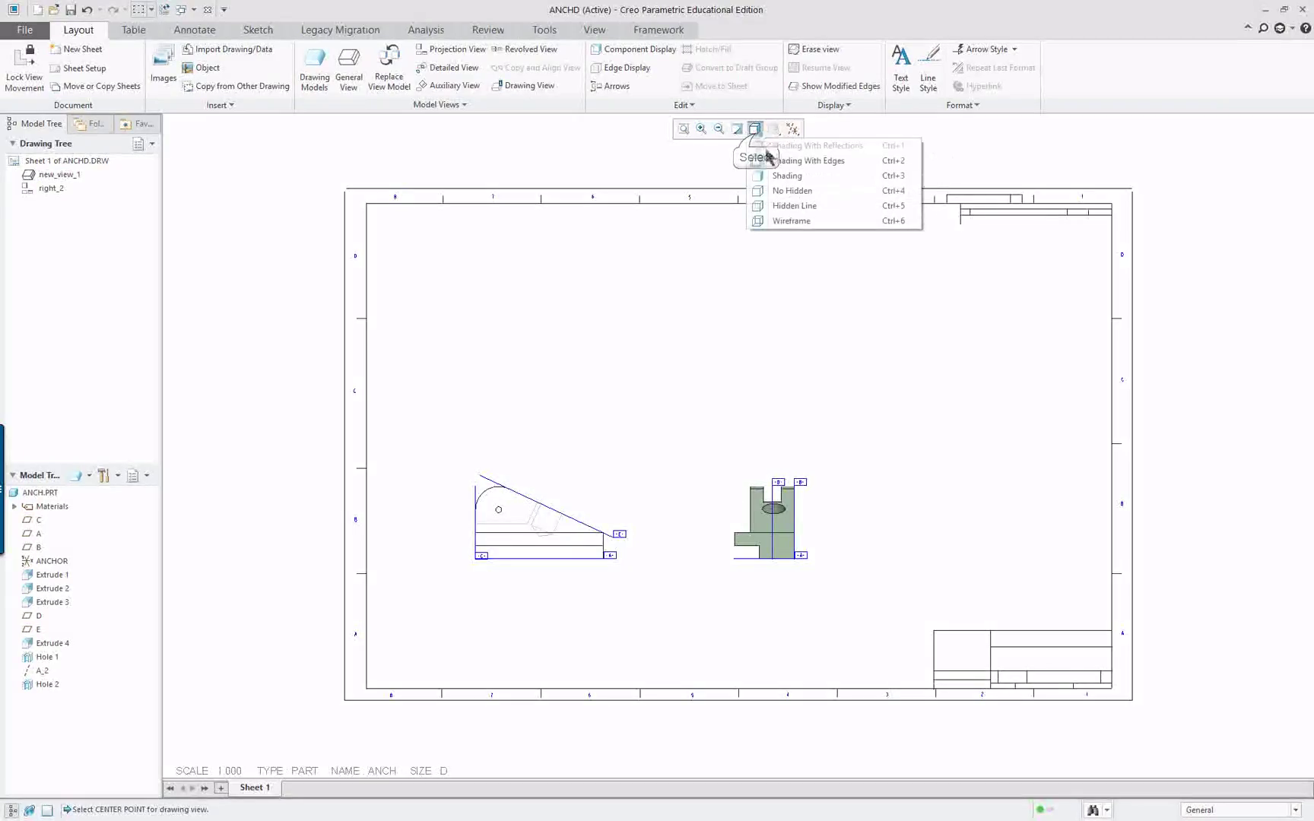
click(784, 208)
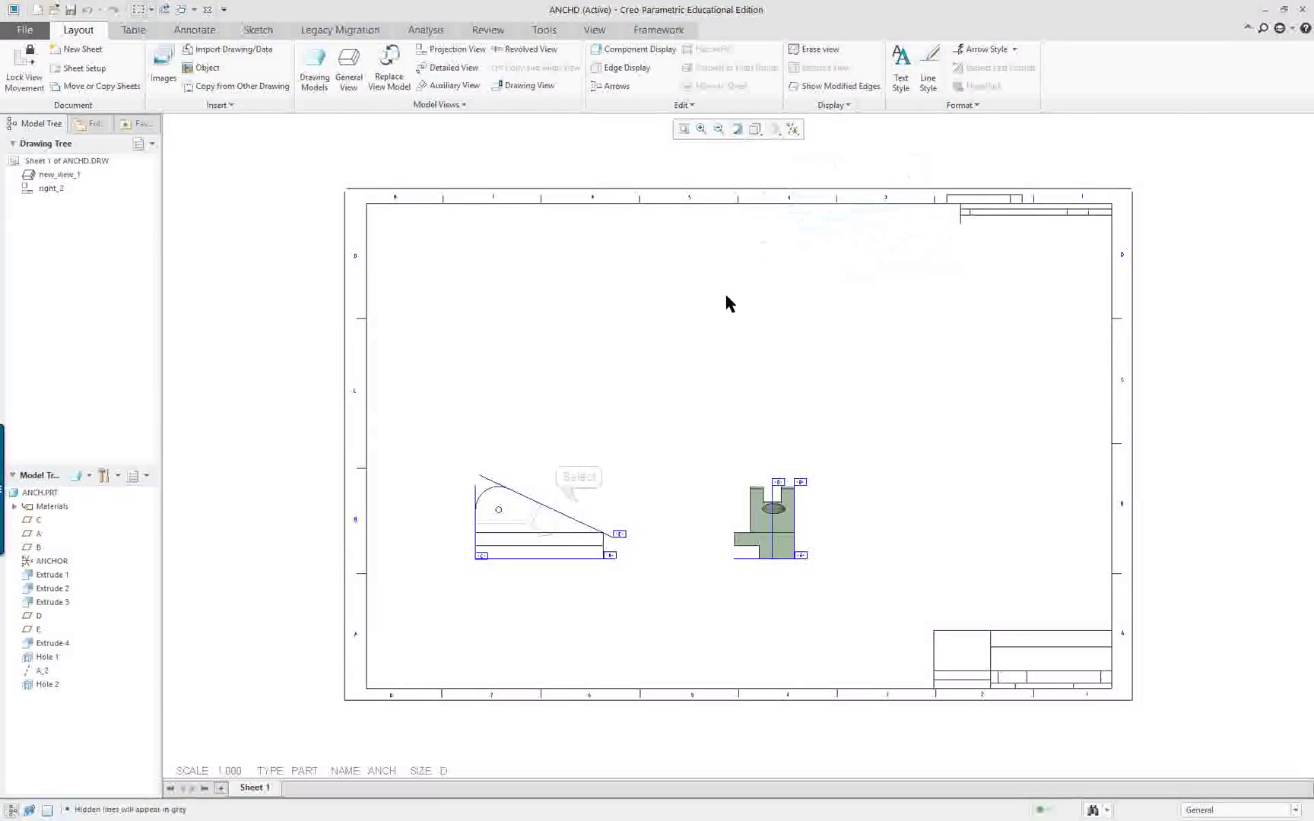
Place a top projection view directly above the front view.
right_click(580, 508)
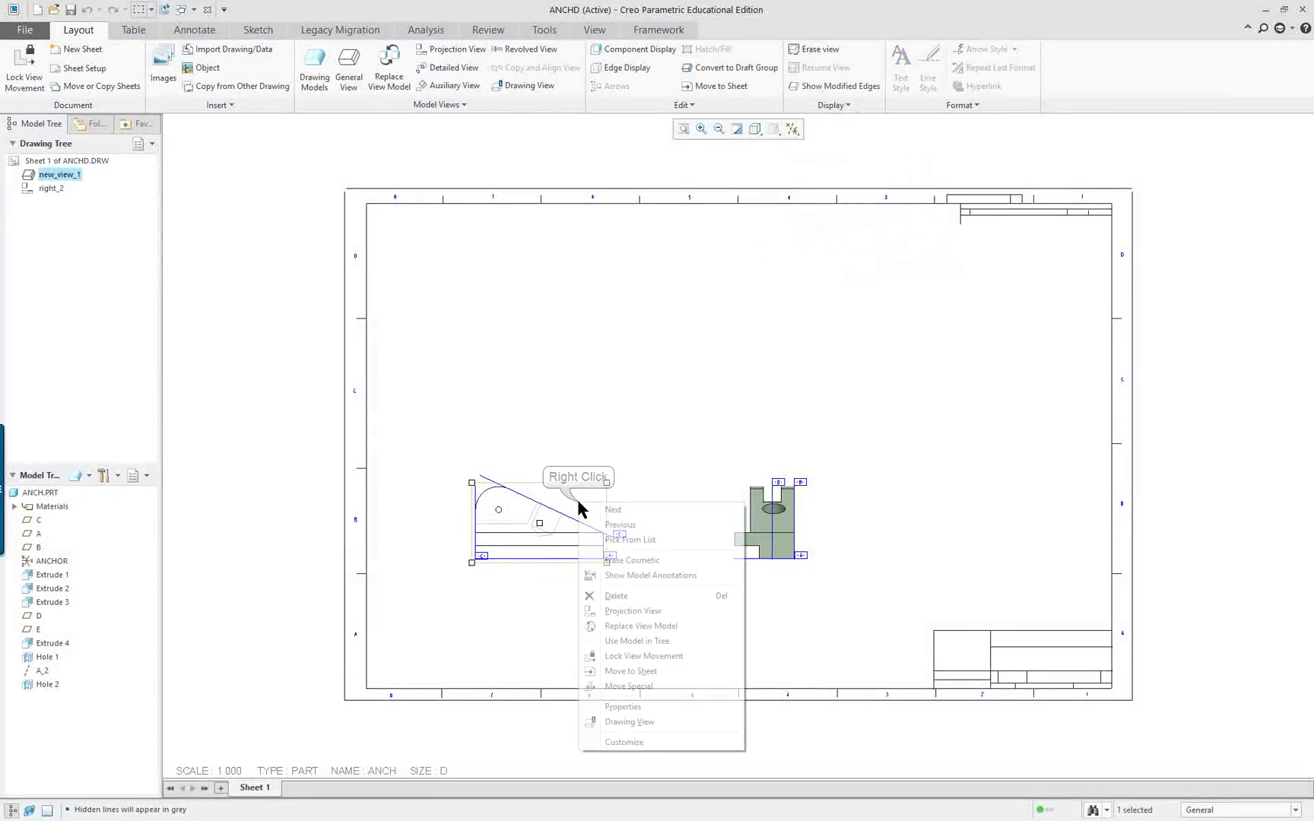
click(661, 626)
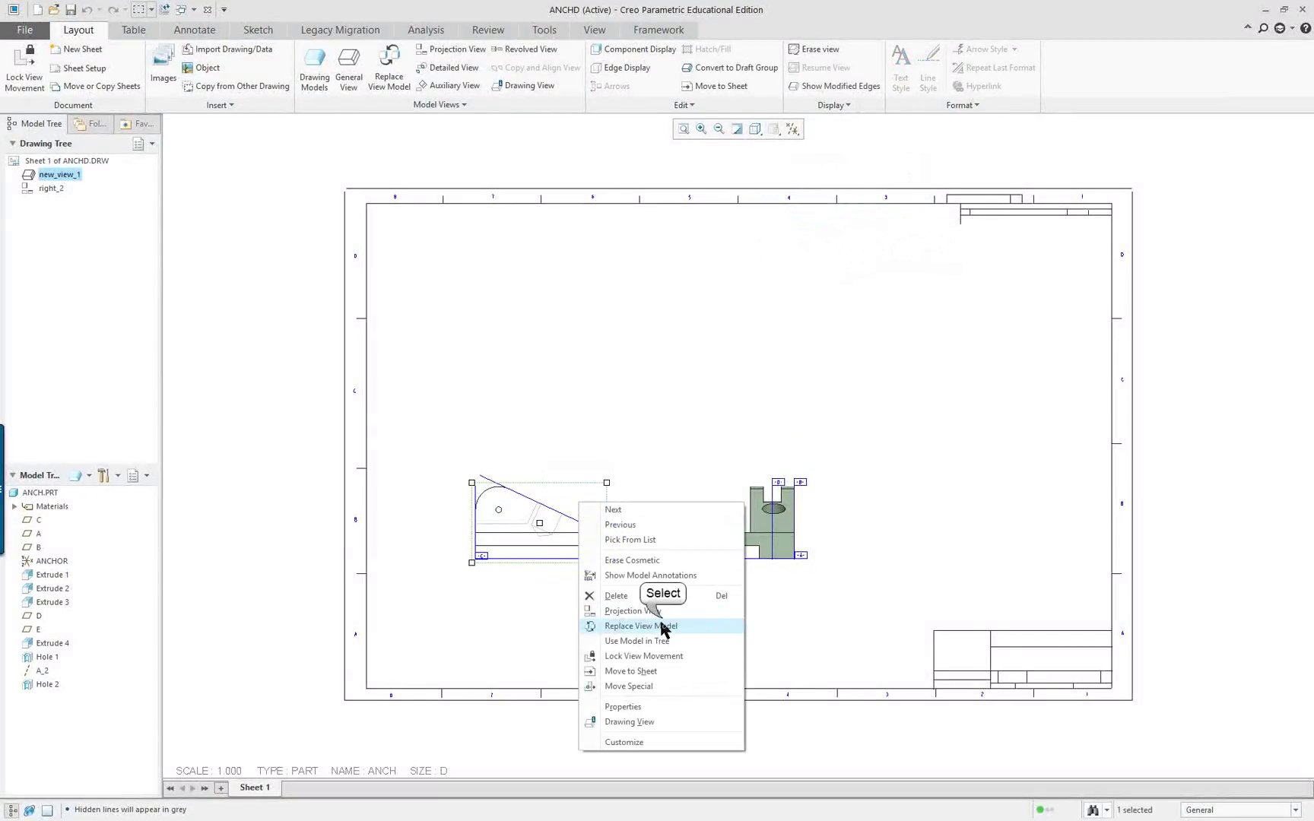
click(631, 610)
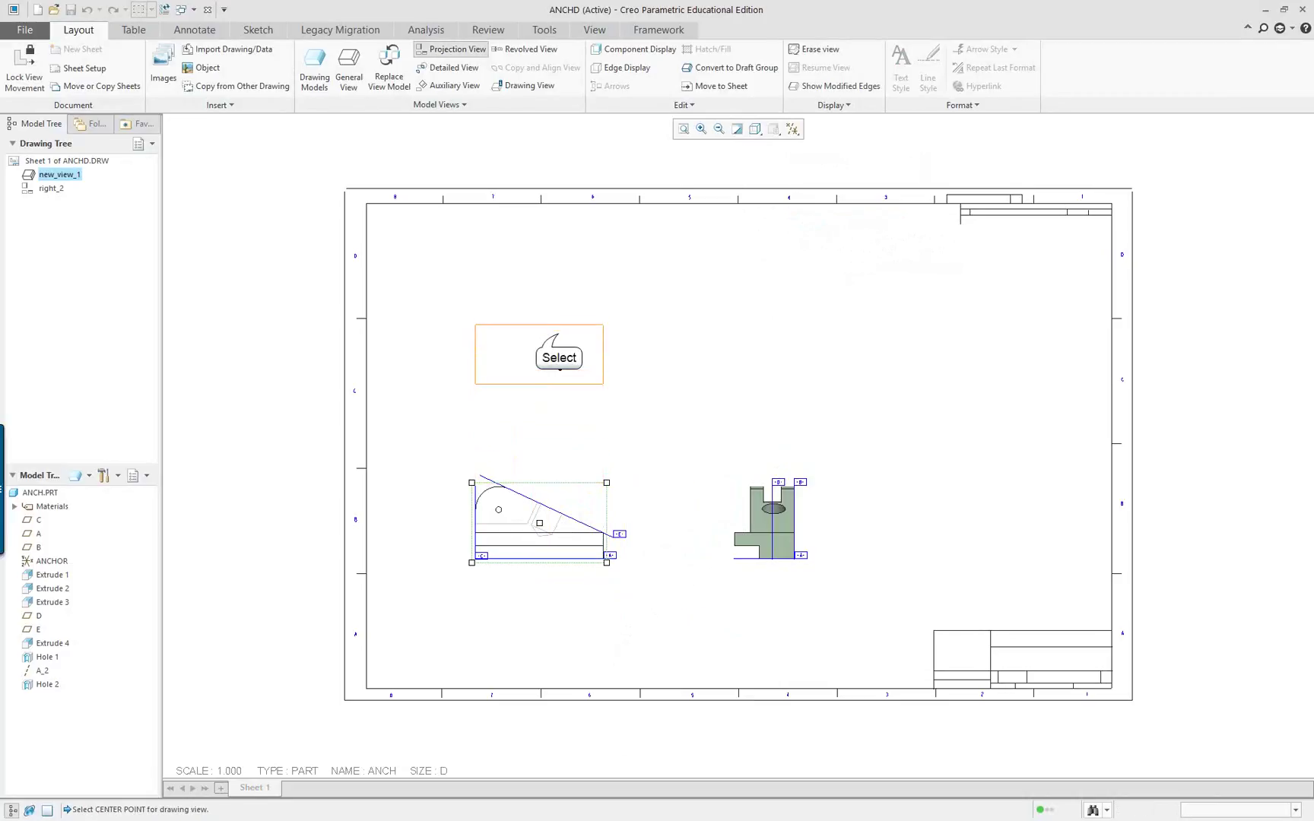
click(555, 333)
click(718, 393)
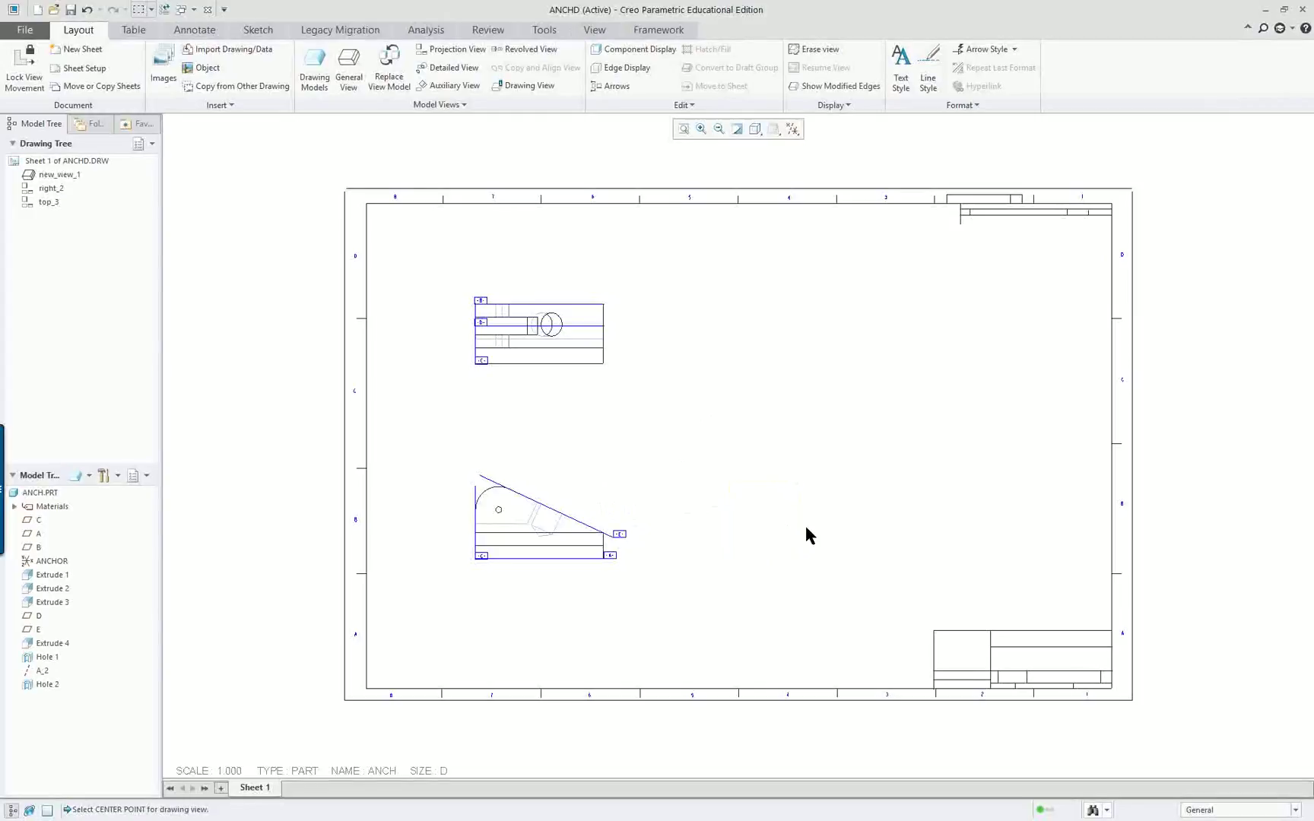
Place a second projection view to the right of the front view.
right_click(583, 509)
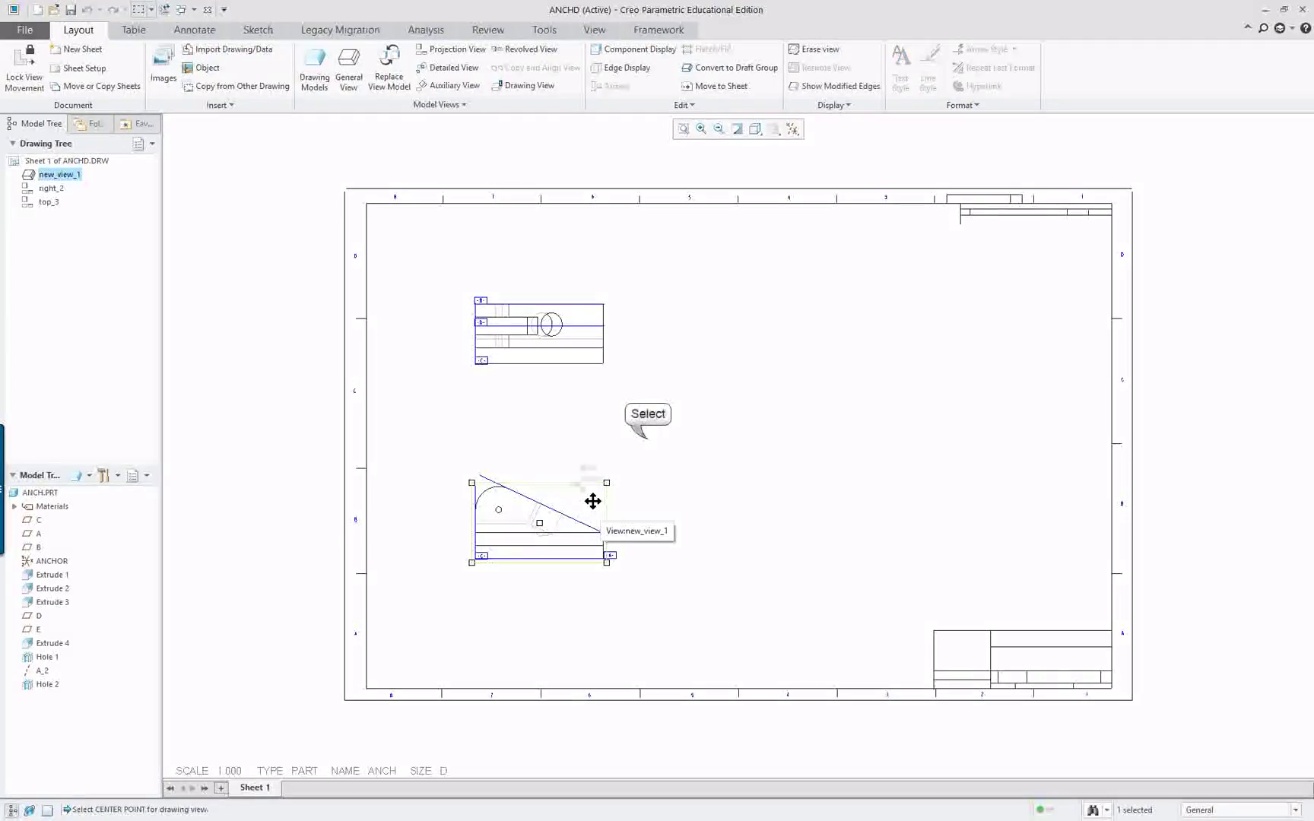
right_click(600, 486)
right_click(587, 494)
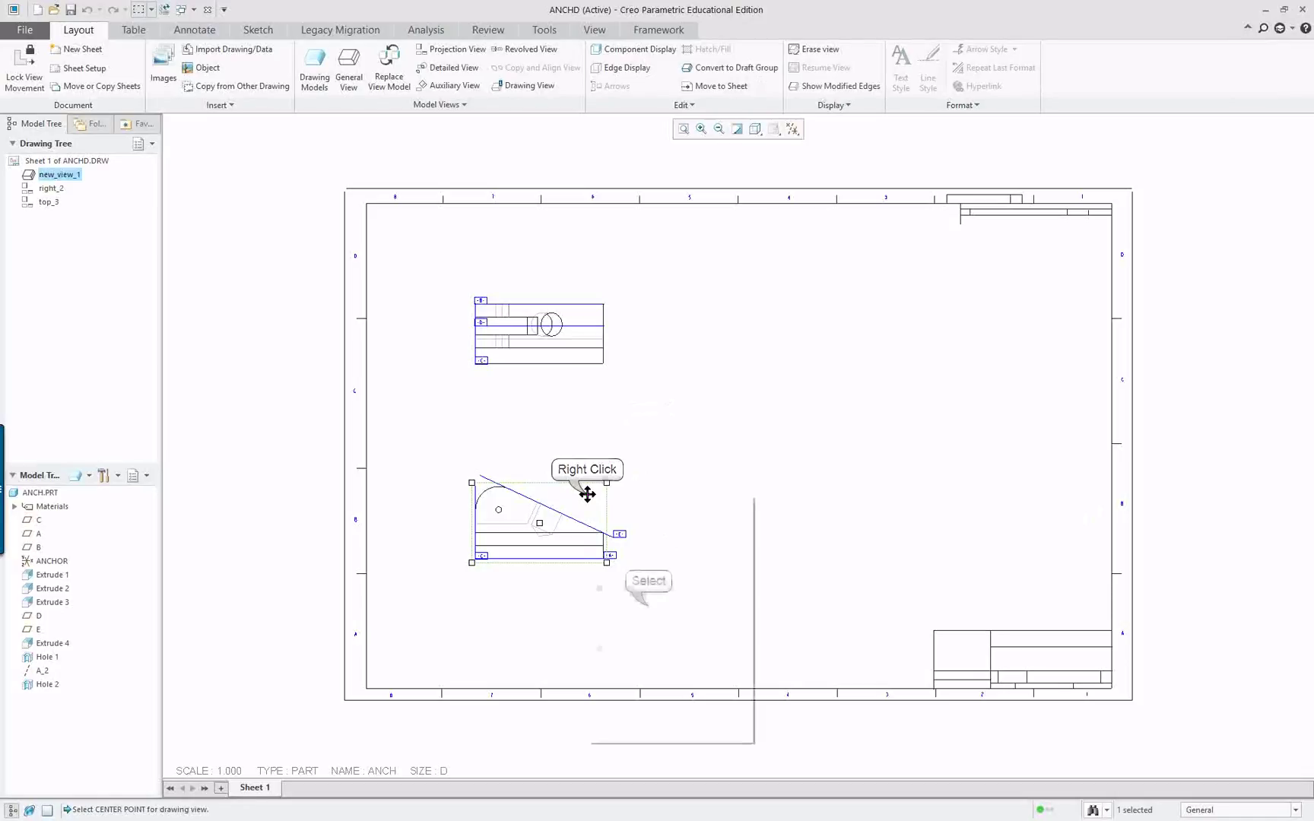
click(643, 601)
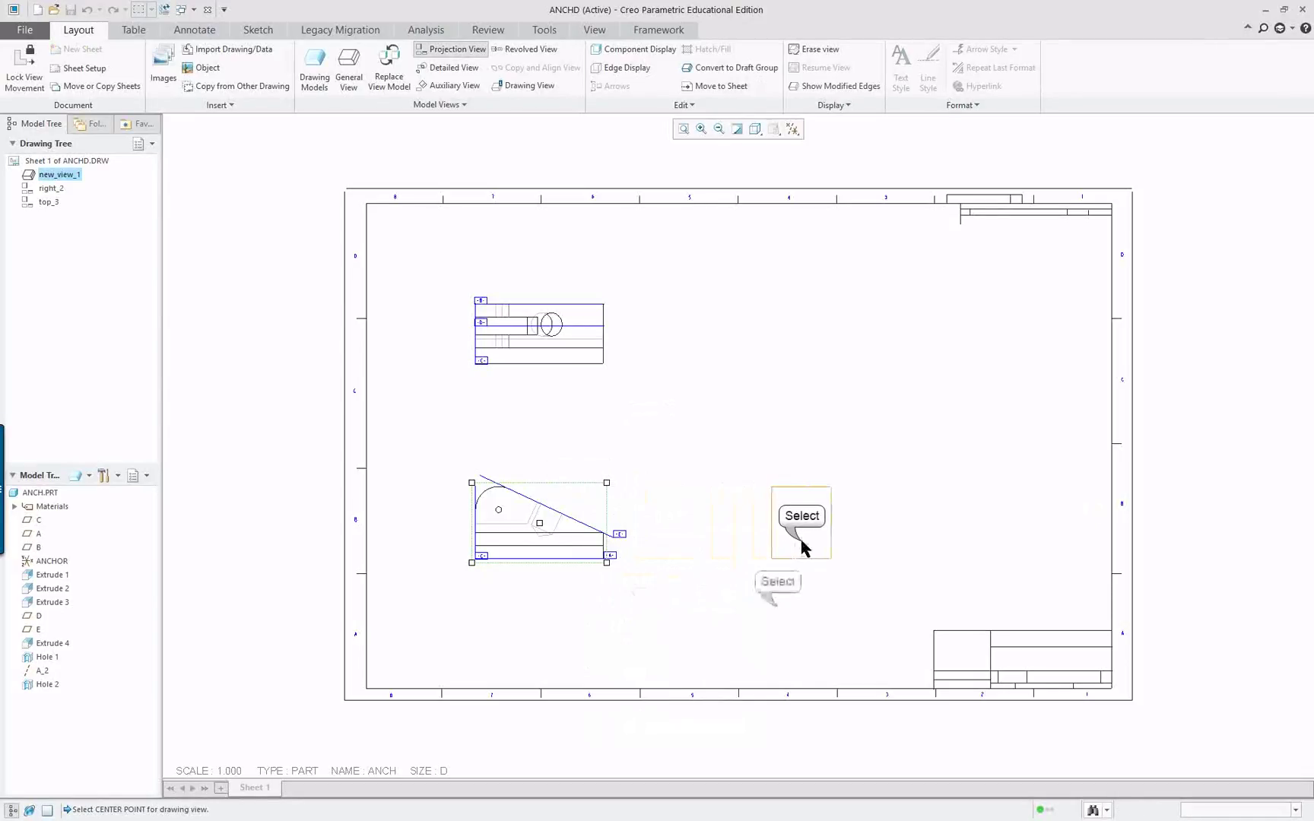
click(798, 545)
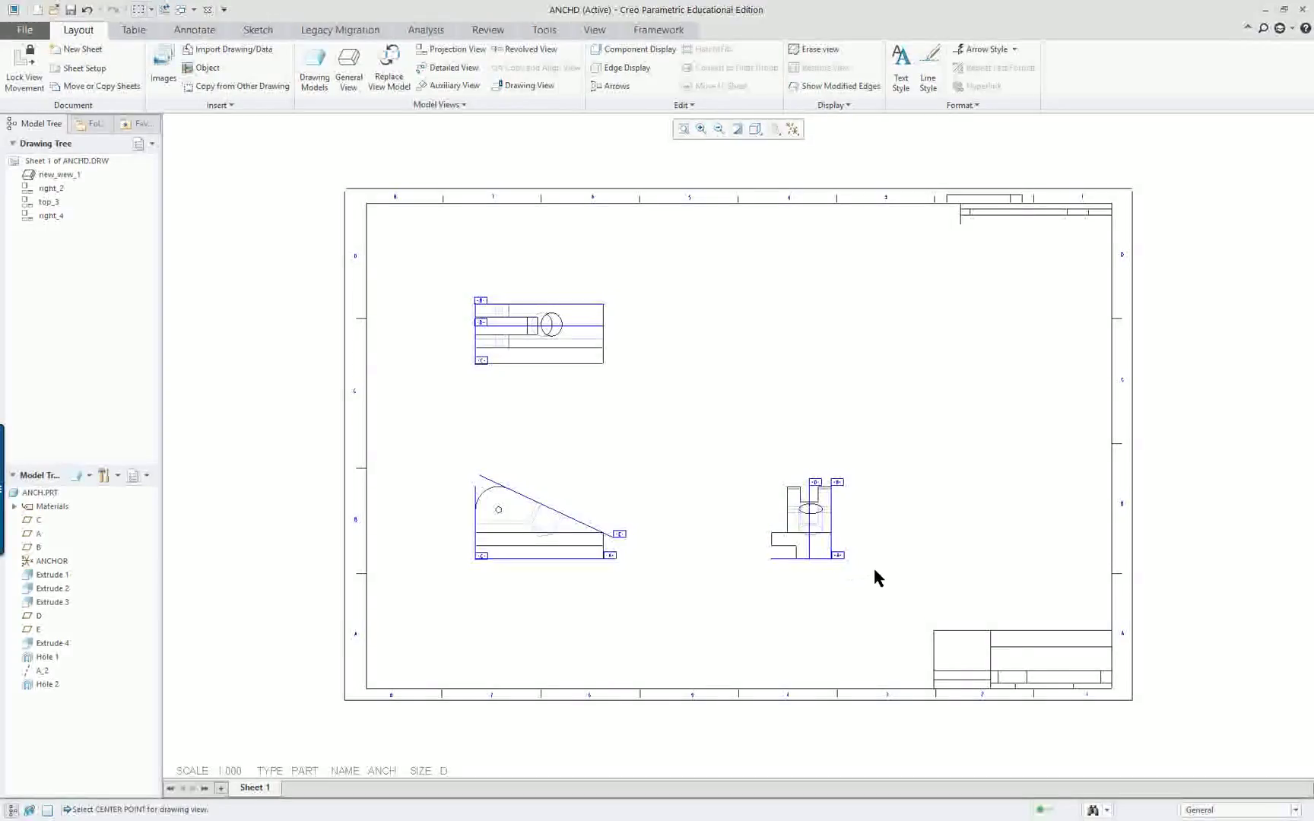
Delete the top projection view above the front view.
click(578, 366)
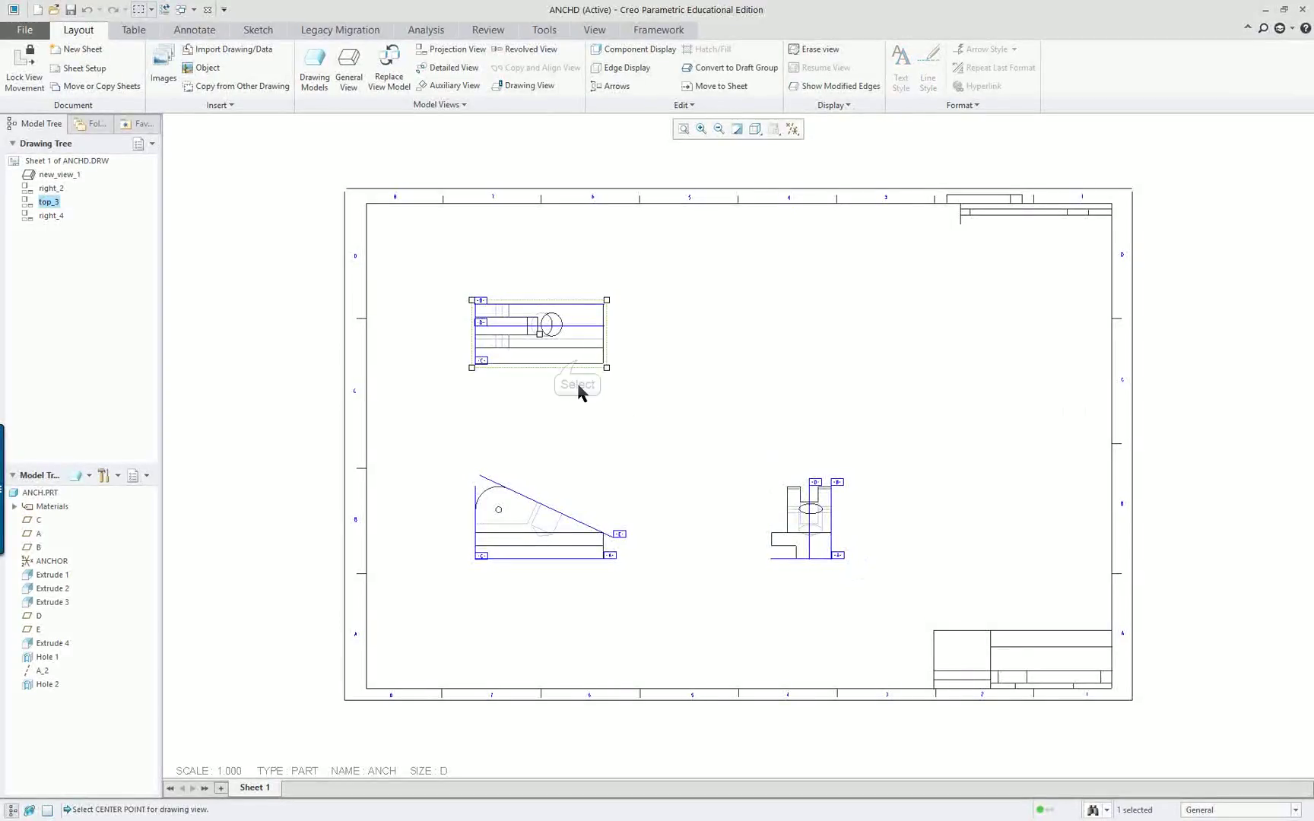
right_click(578, 391)
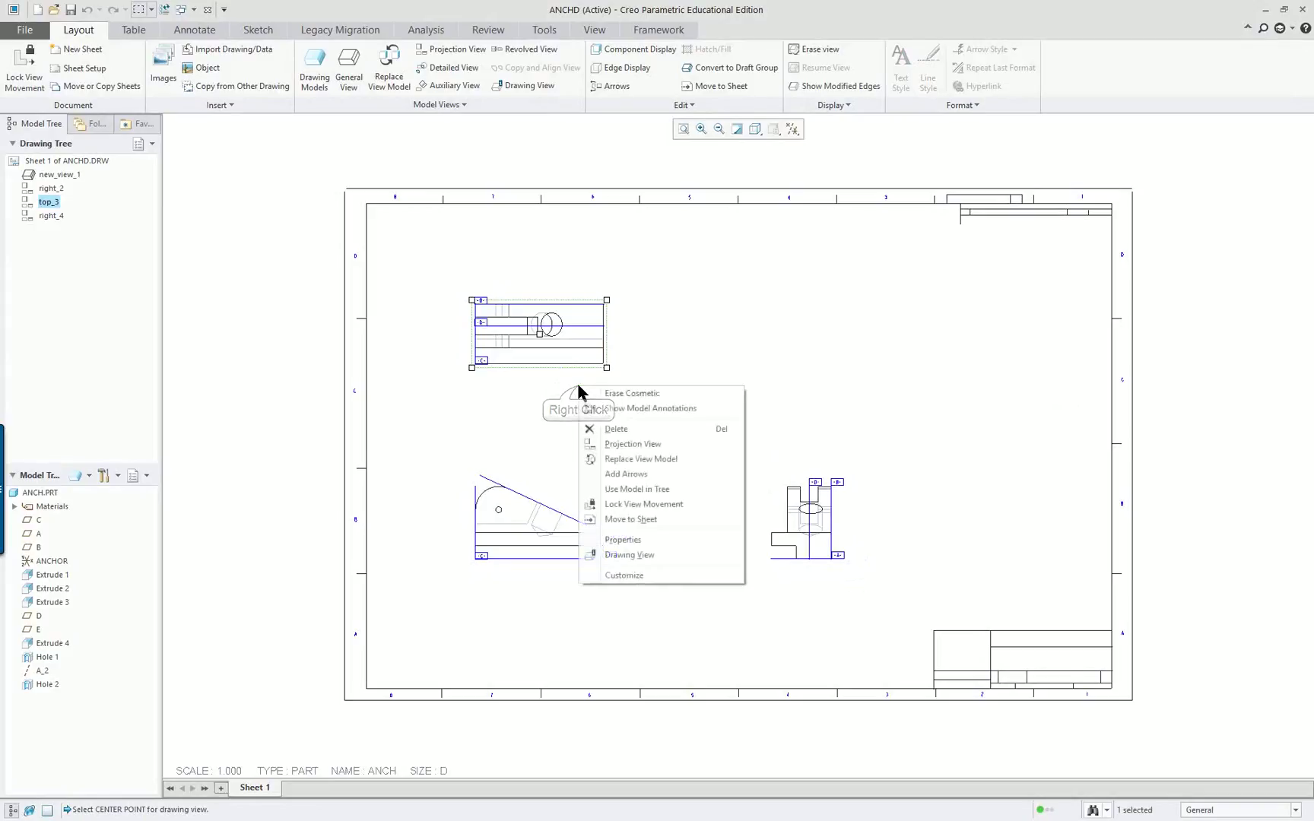
click(610, 430)
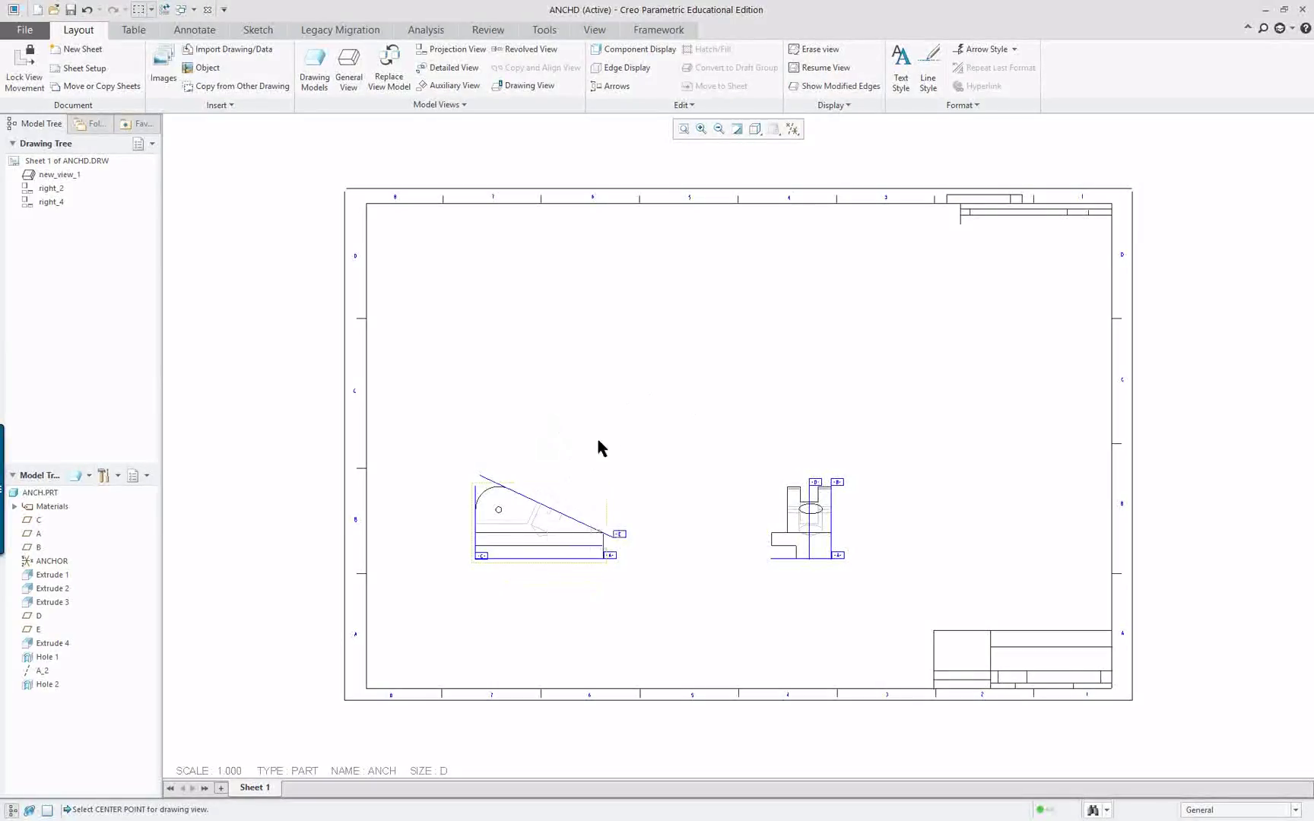
Create an auxiliary view projected from the front view's sloped datum plane E, placed above and to the right of the front view.
click(451, 85)
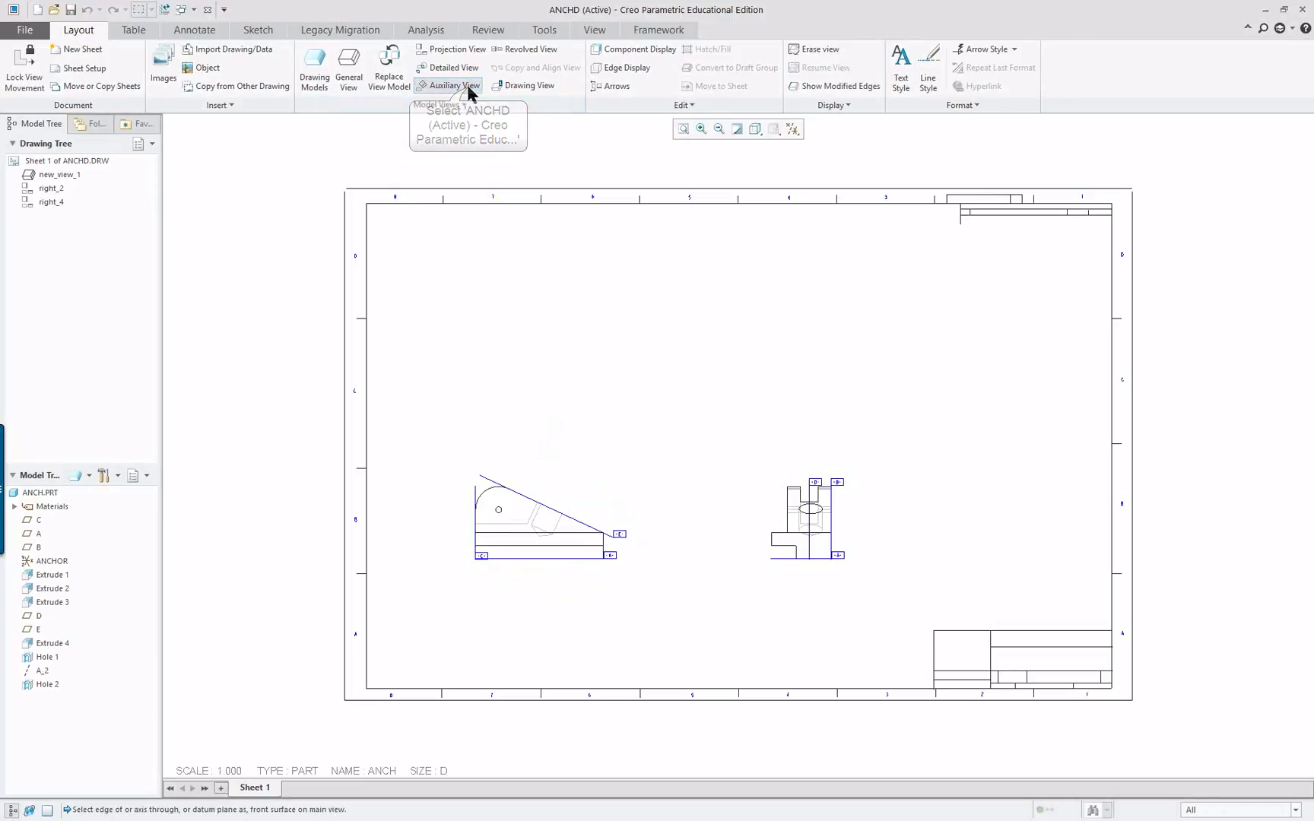
click(489, 485)
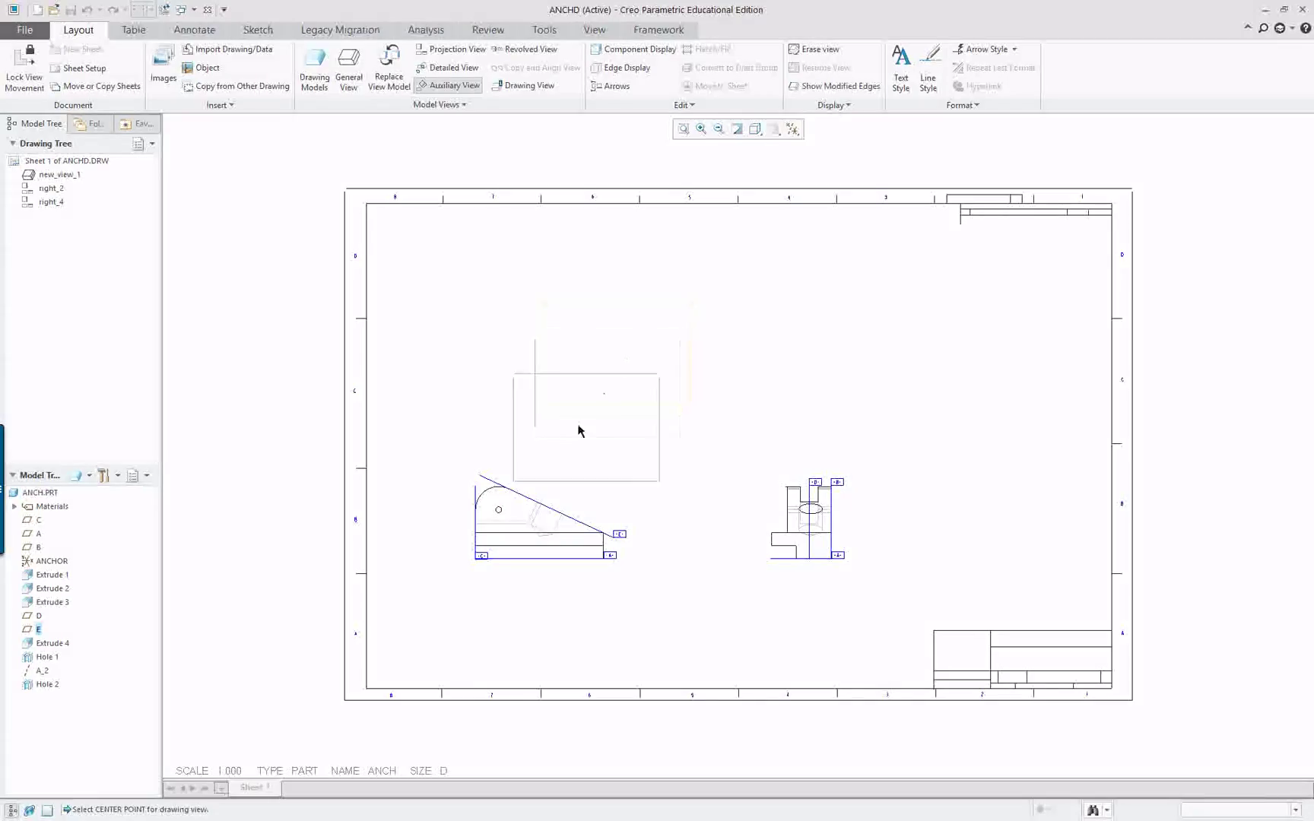
click(638, 337)
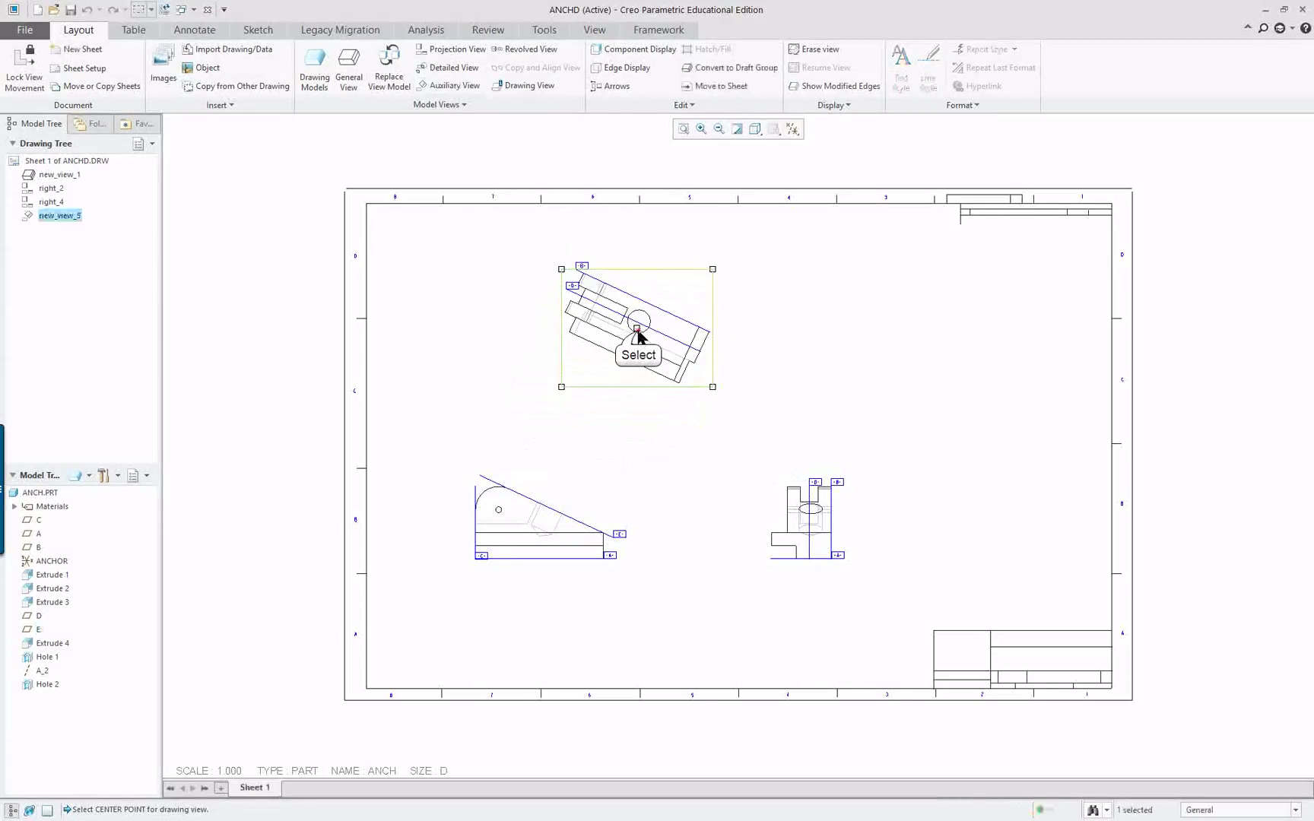
click(804, 334)
Delete the duplicate right-side view and move the remaining one slightly farther from the front view.
scroll(883, 326, up, 1)
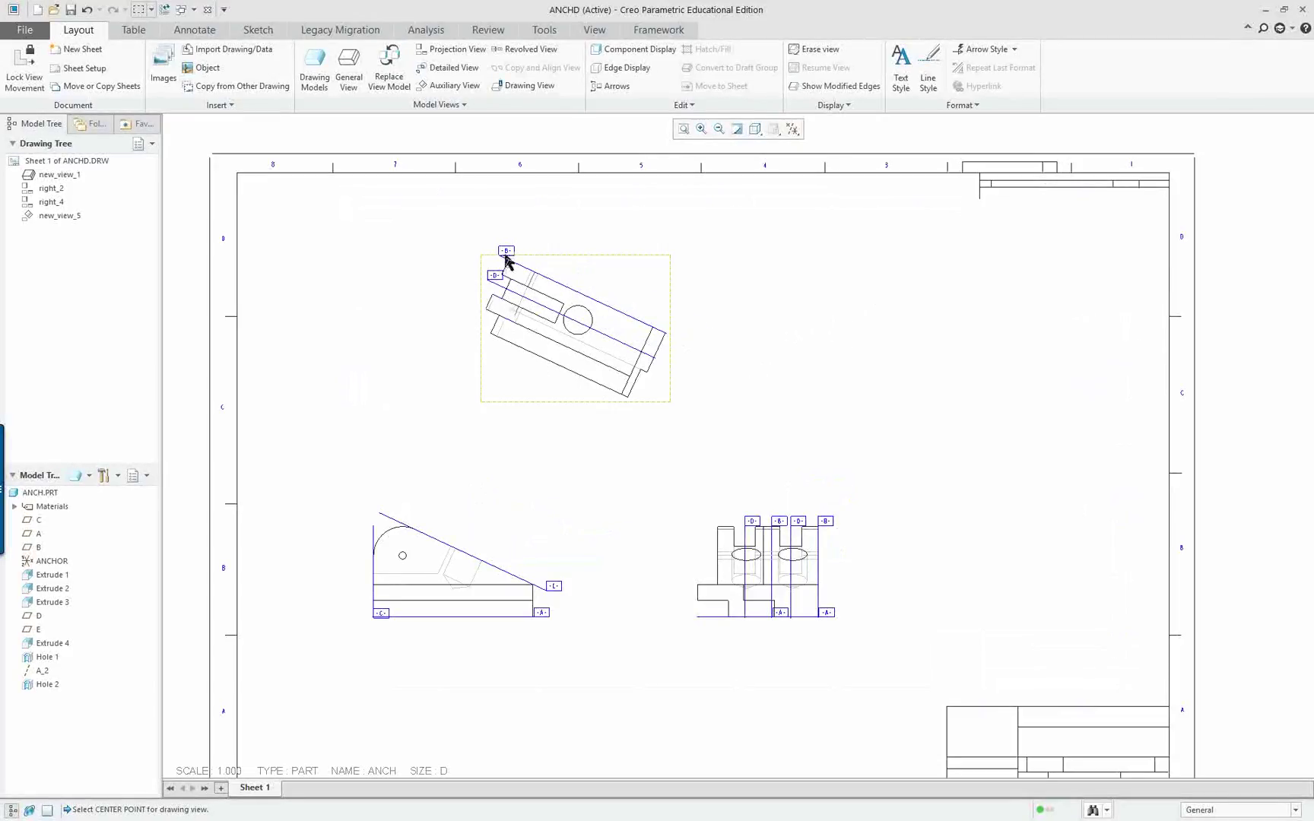
click(819, 583)
key(Delete)
click(716, 577)
drag(714, 565, 757, 565)
click(662, 544)
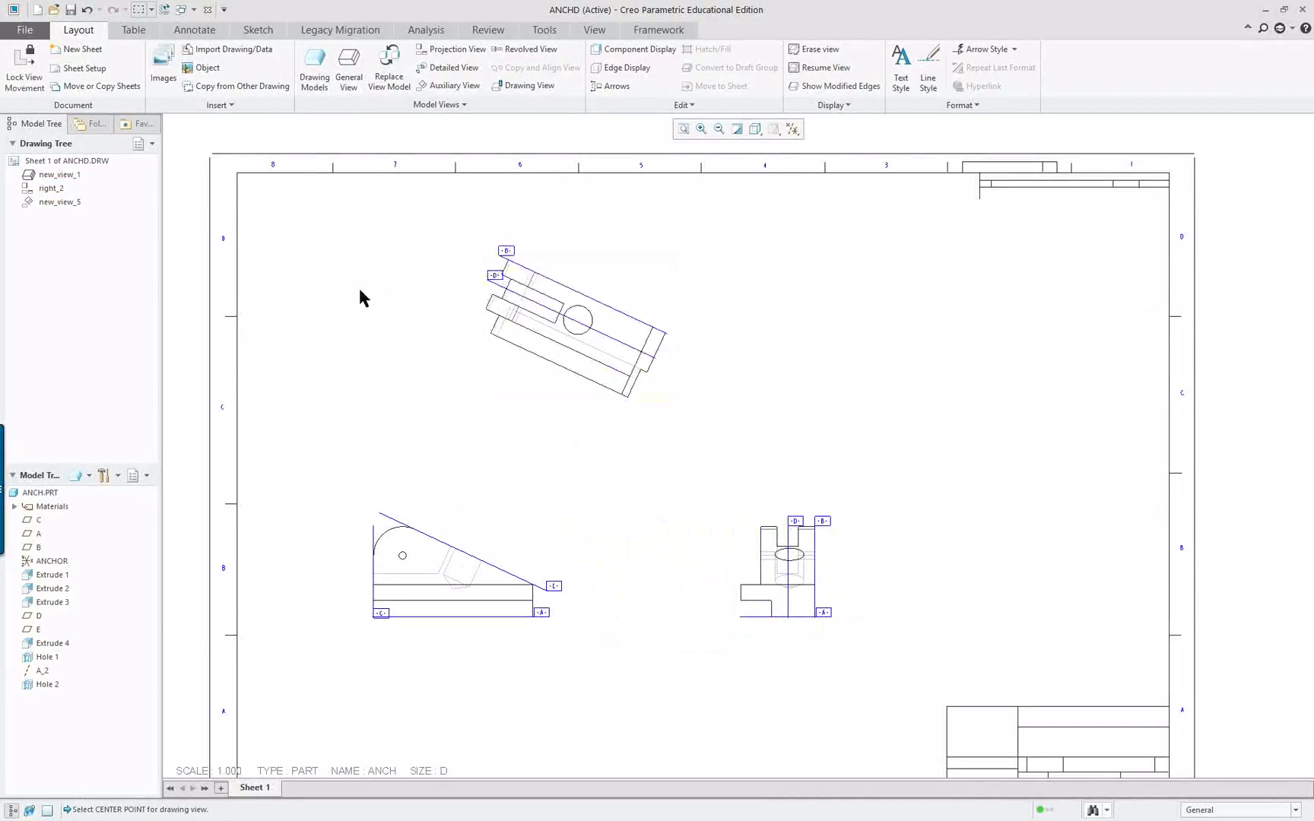
Set the detail option gtol_datums to std_asme in the drawing properties and apply the change.
click(26, 29)
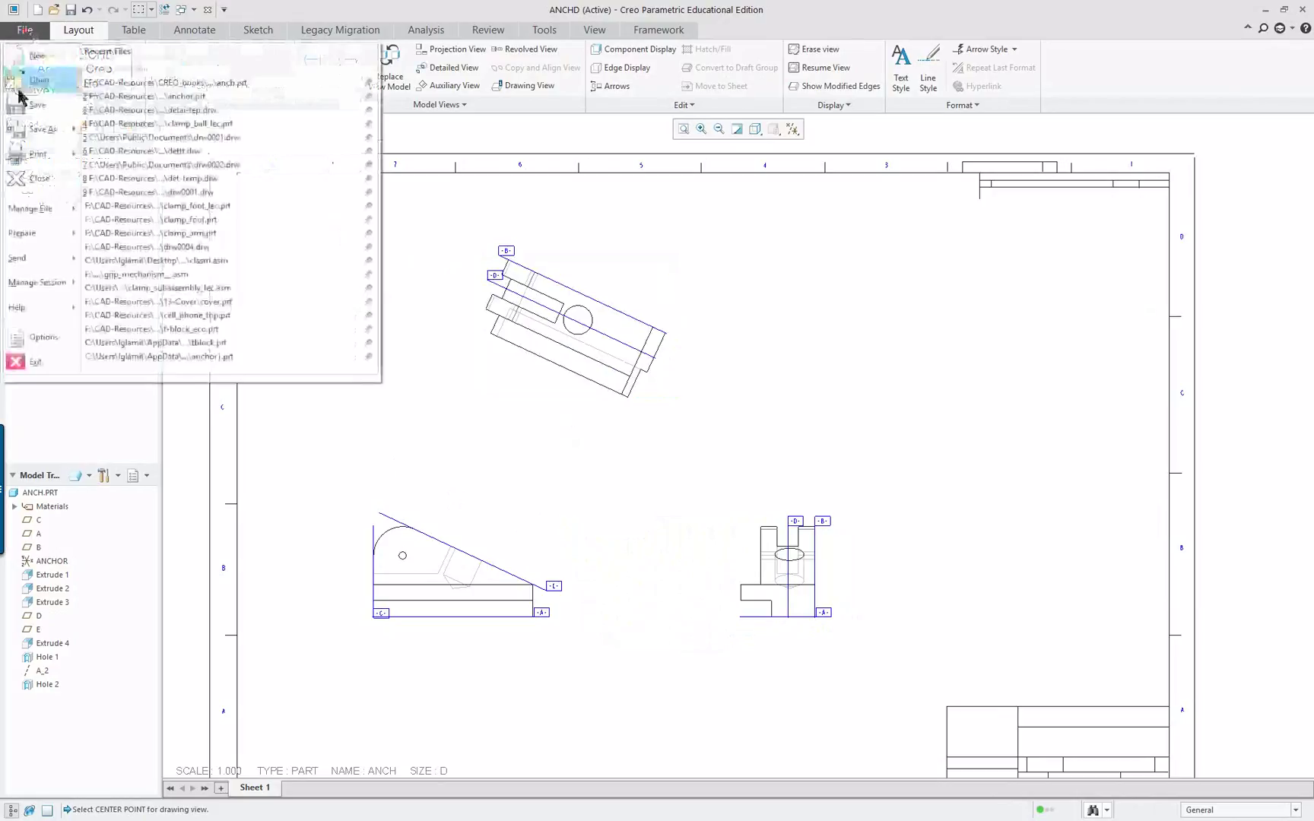
mouse_move(55, 291)
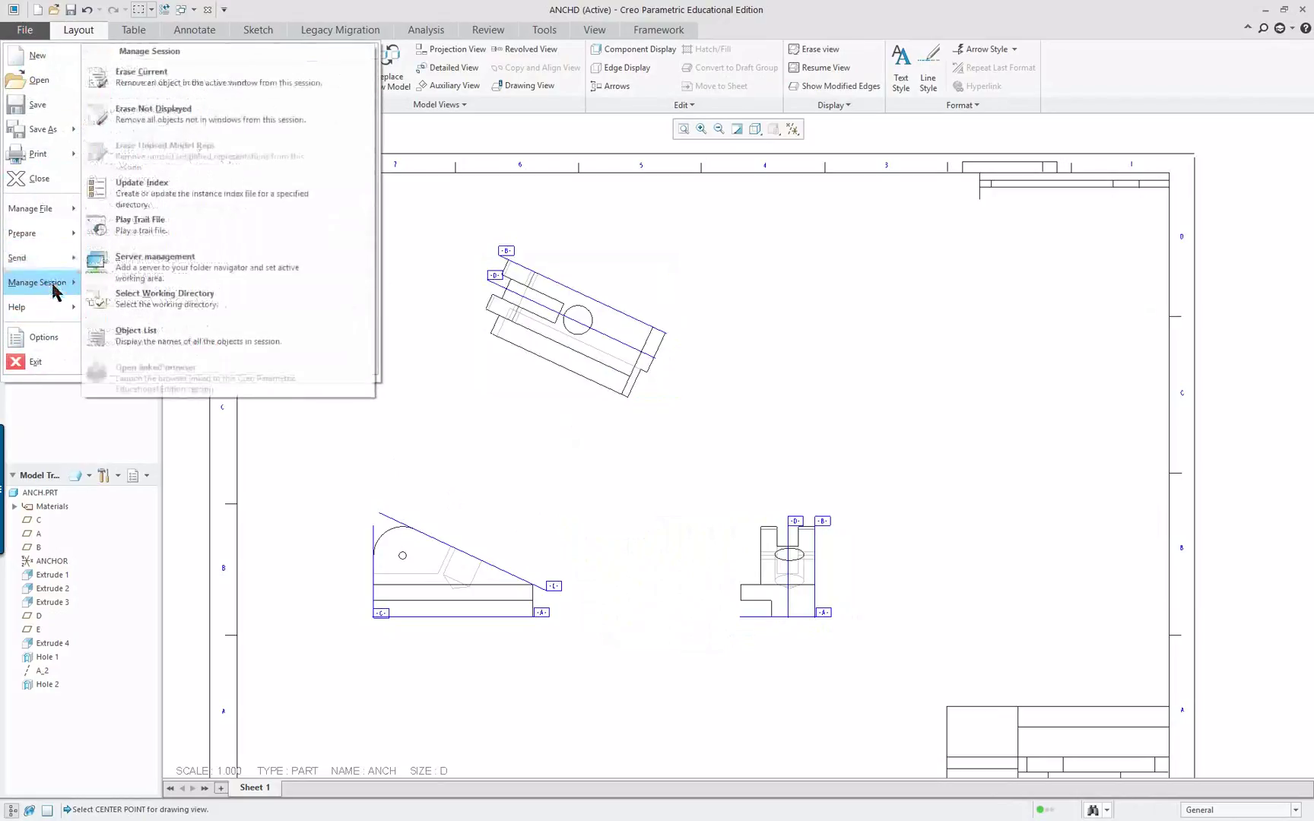
mouse_move(53, 232)
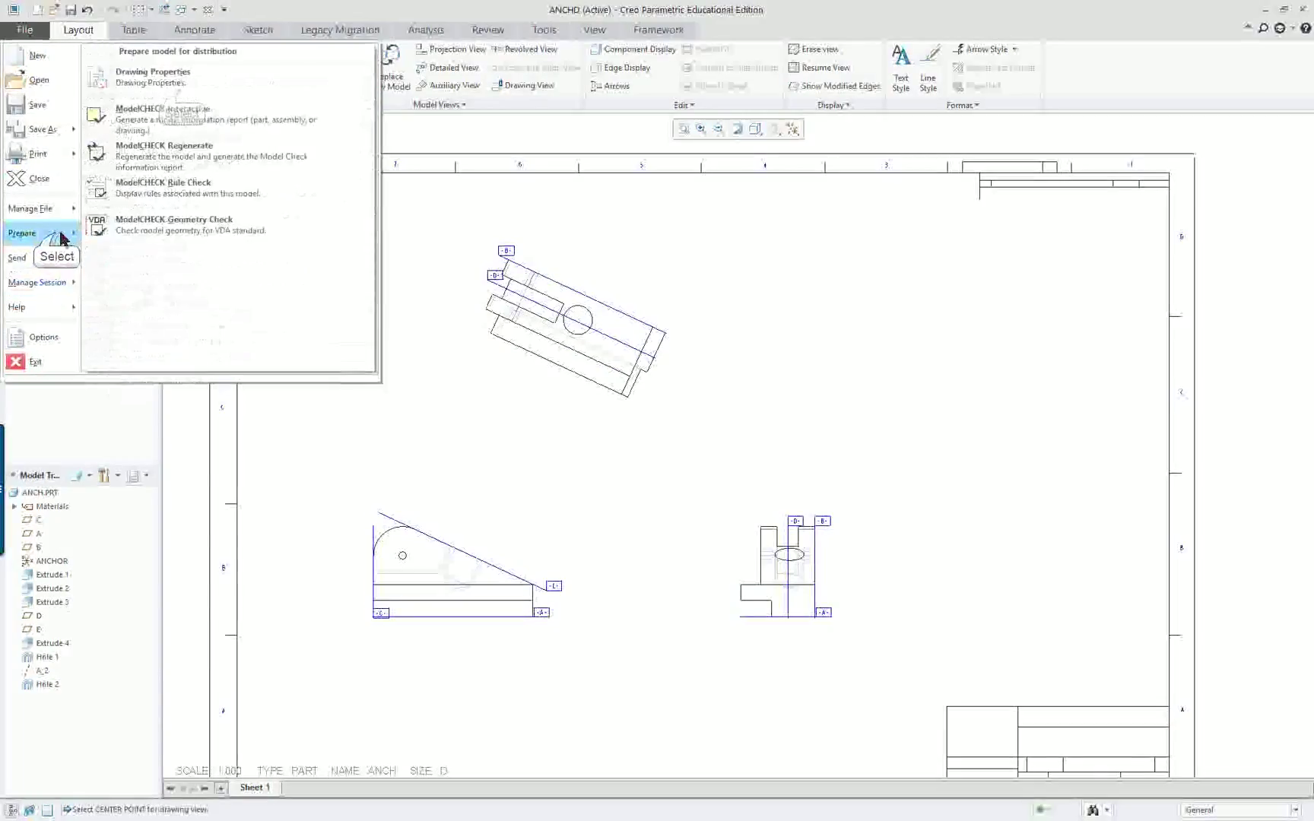
click(183, 95)
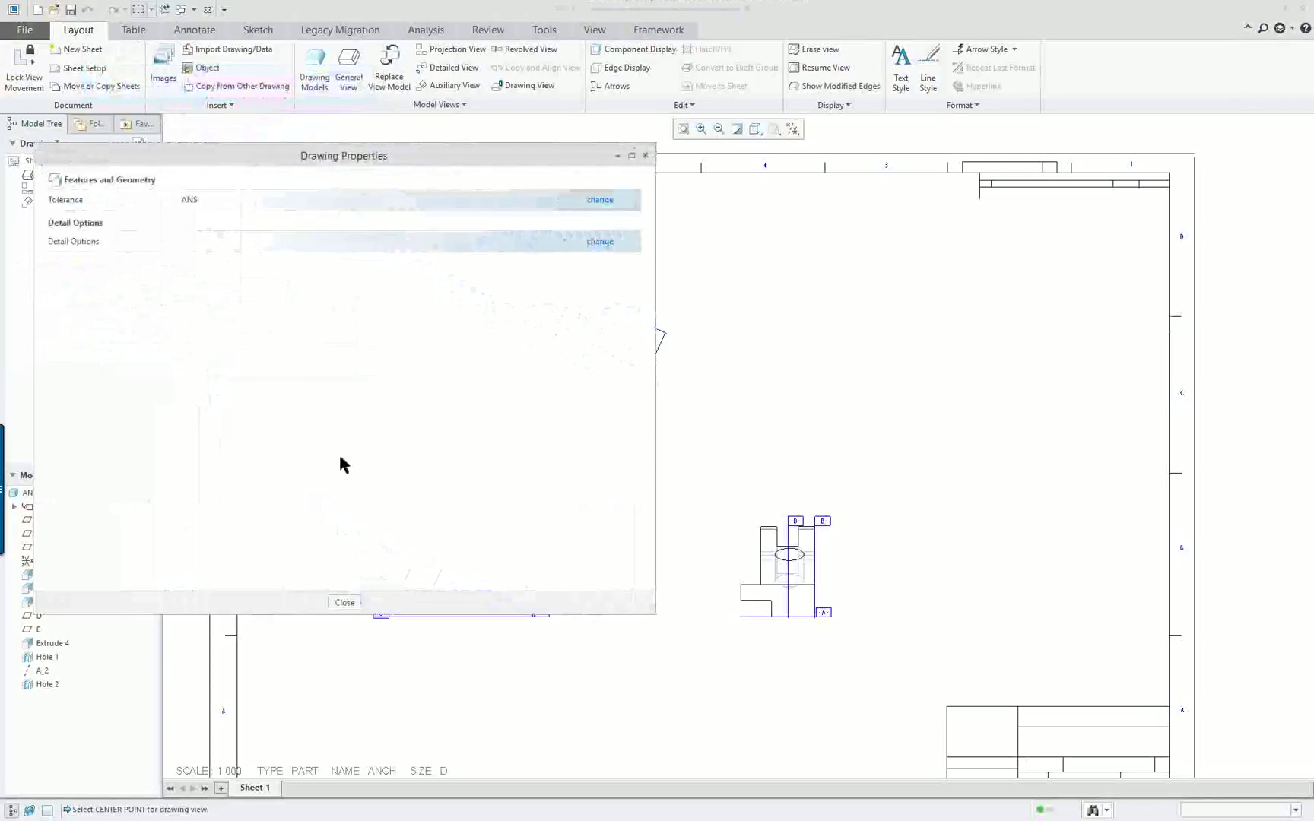
click(600, 241)
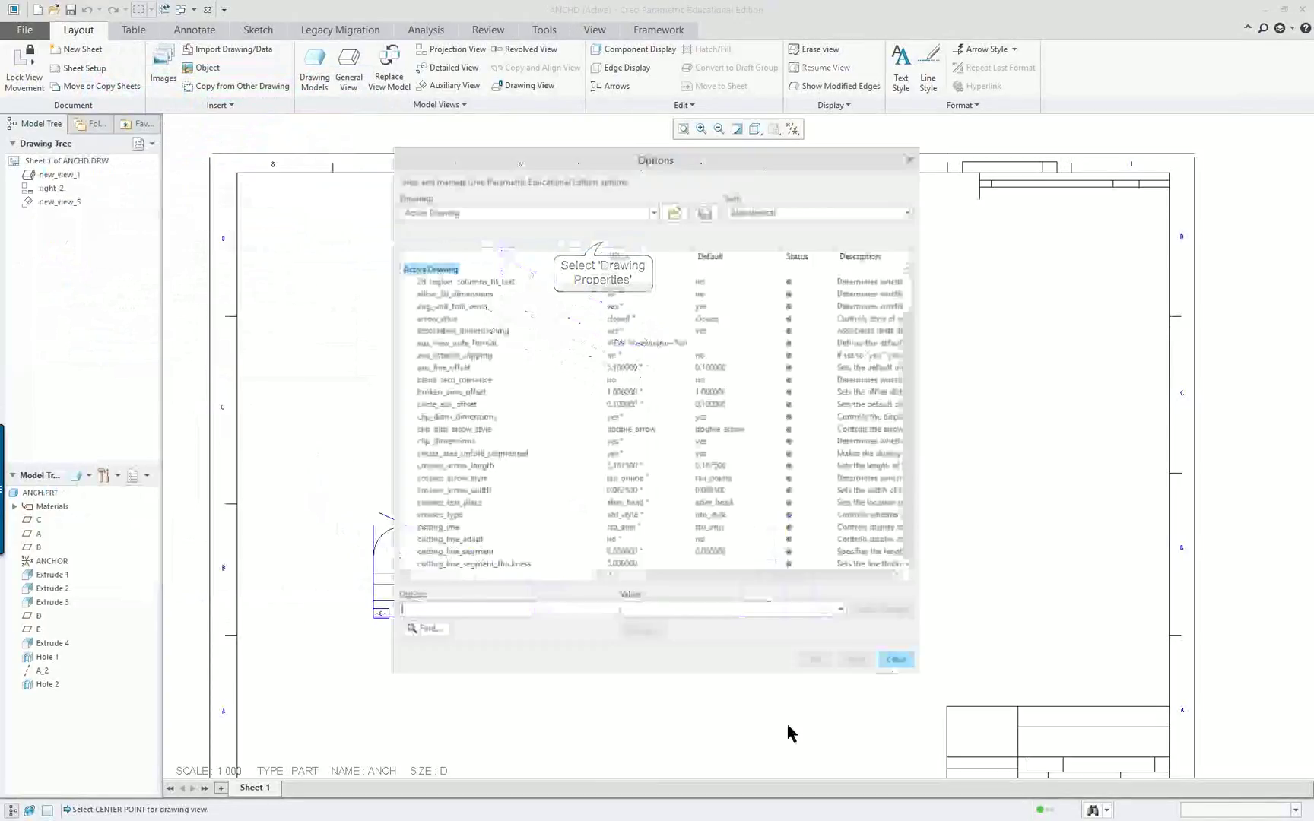
click(525, 614)
text(gtol_datums)
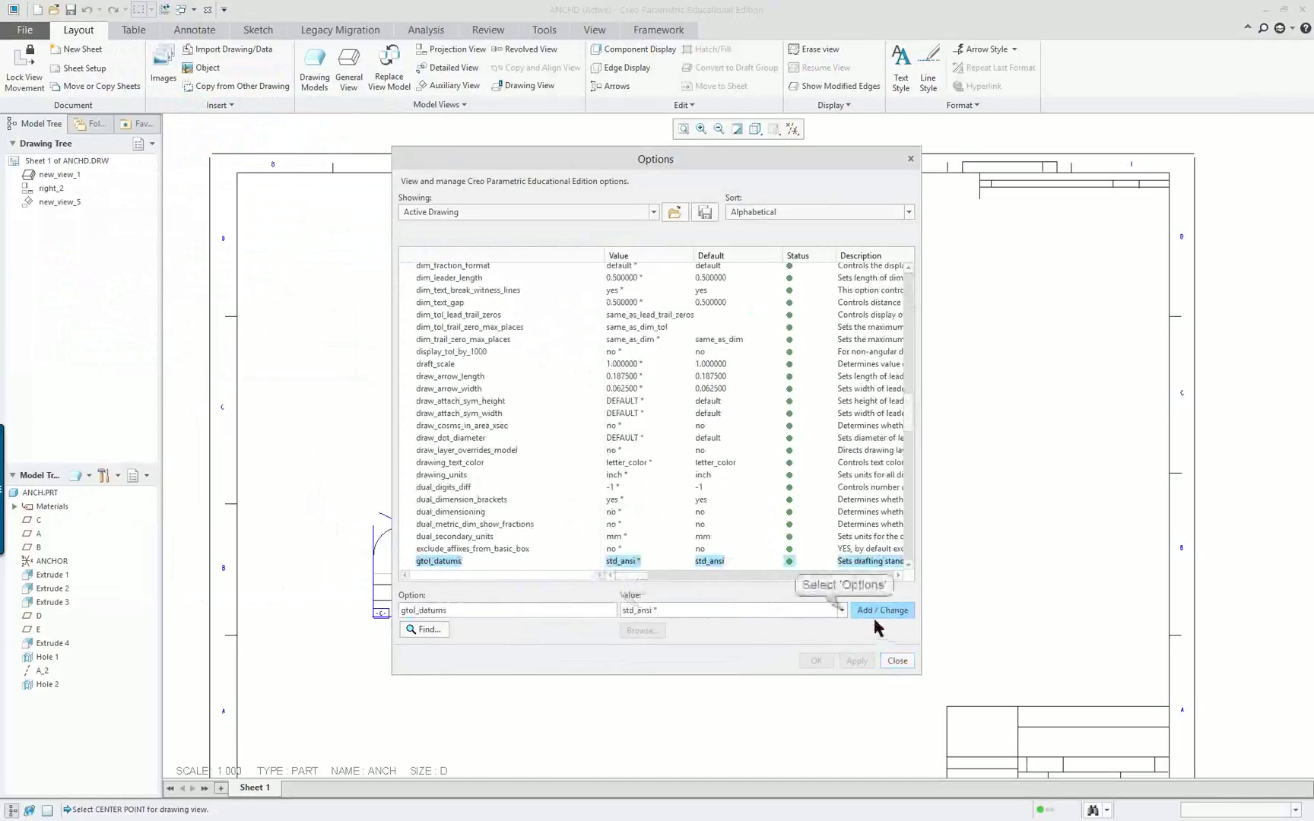
click(842, 610)
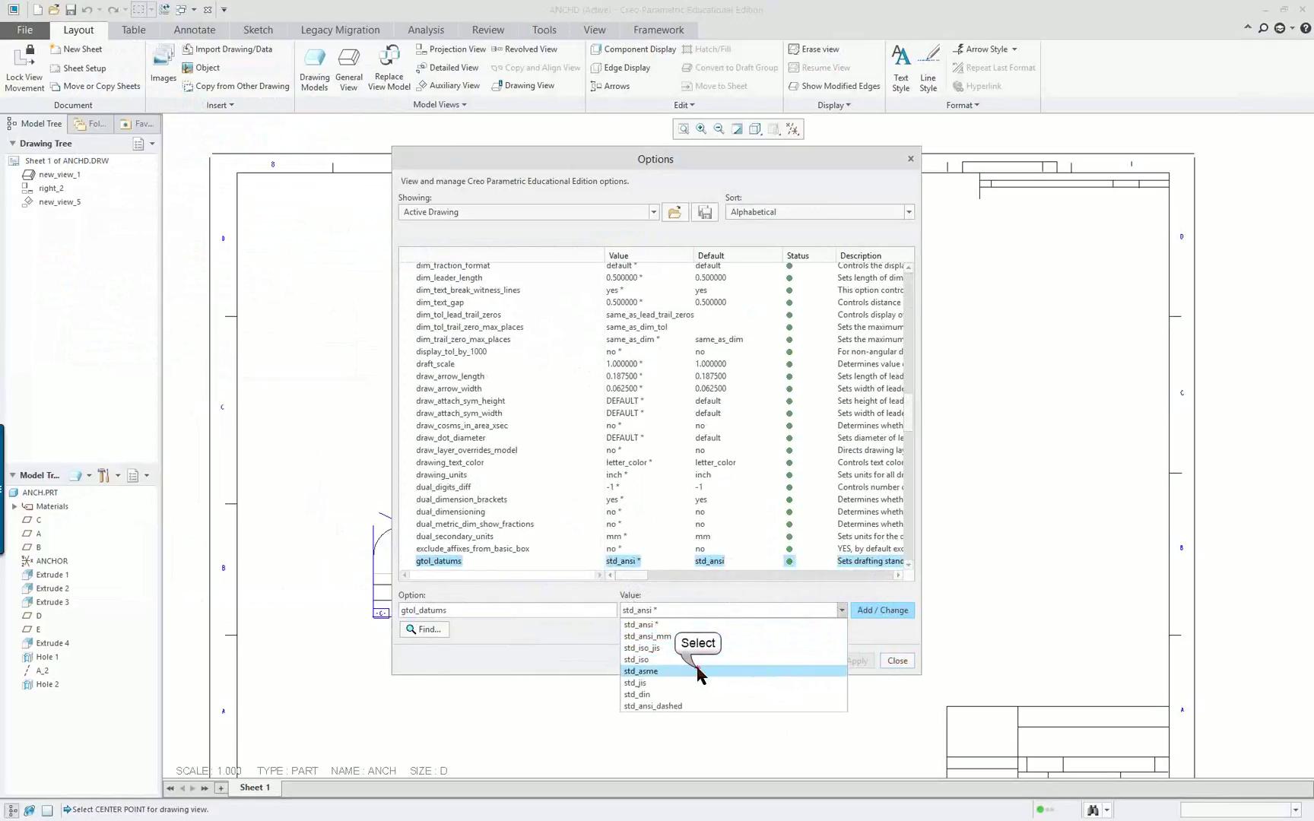
click(731, 672)
click(880, 610)
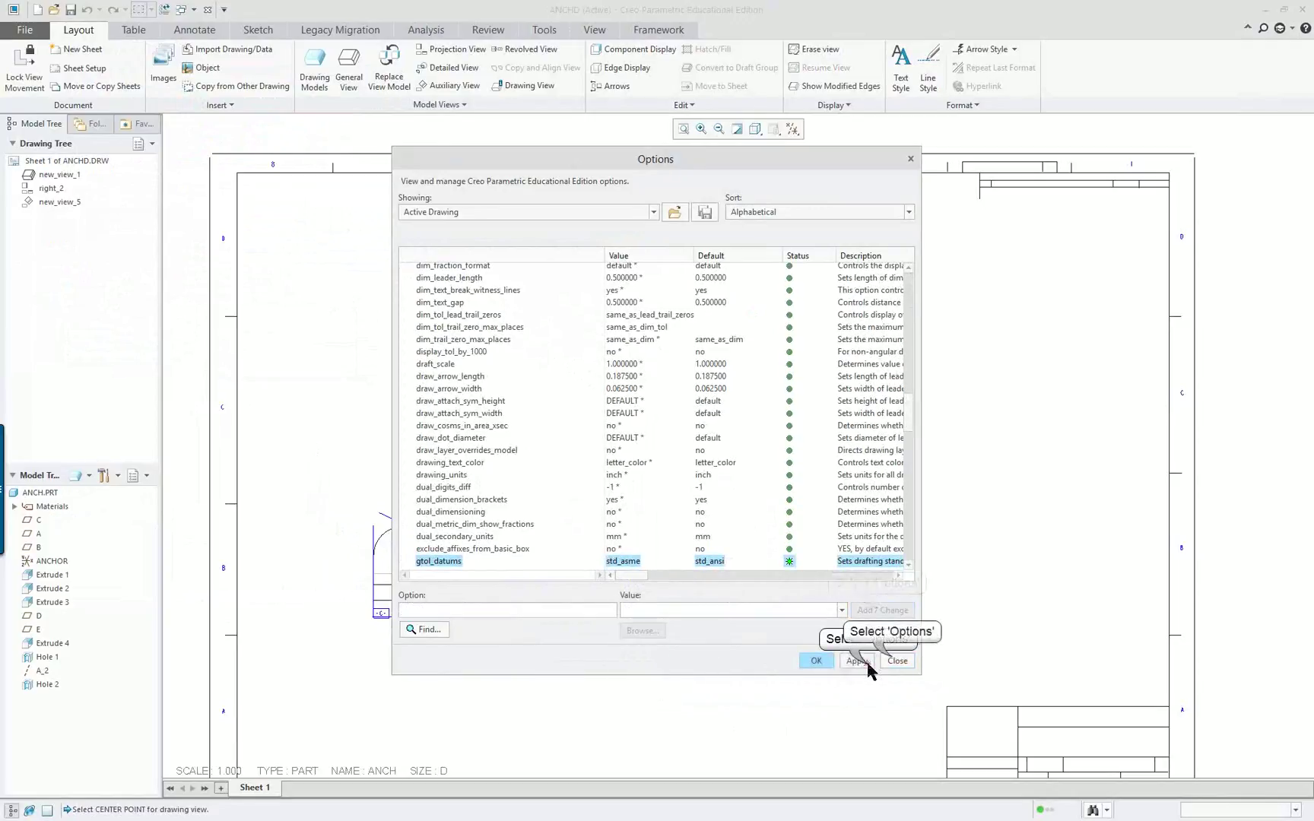
click(892, 662)
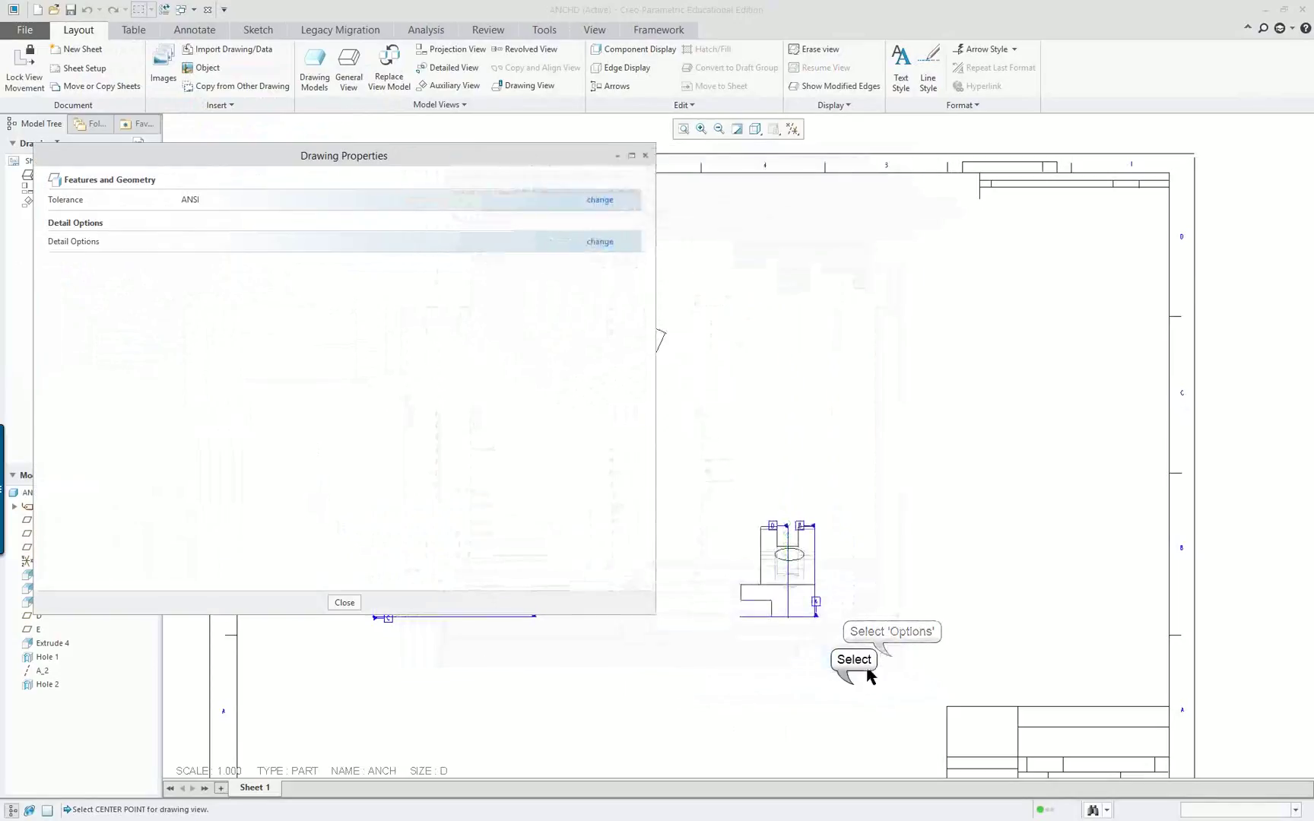
Close the drawing properties and move the datum B and D symbols in the auxiliary view outward, clear of the part's upper-left end.
click(344, 602)
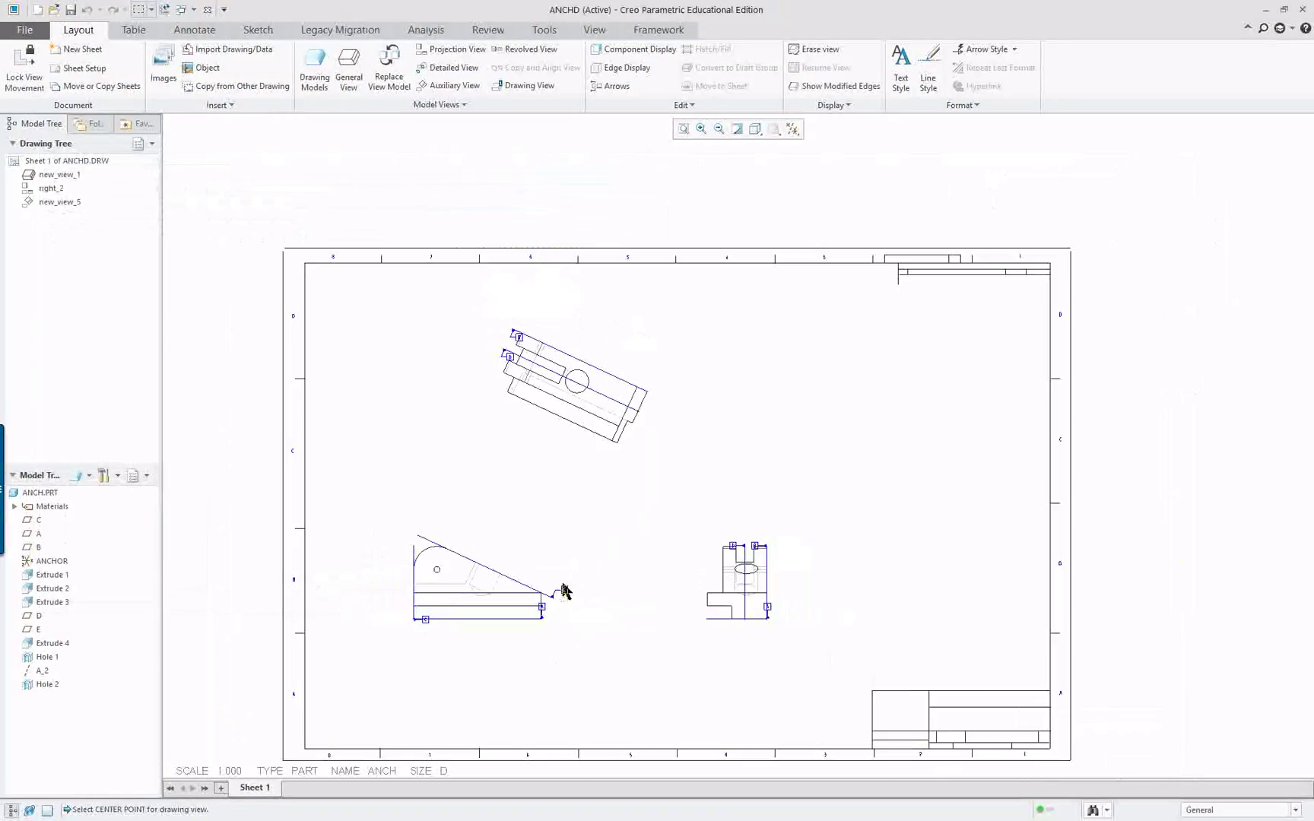
click(194, 30)
scroll(486, 305, up, 5)
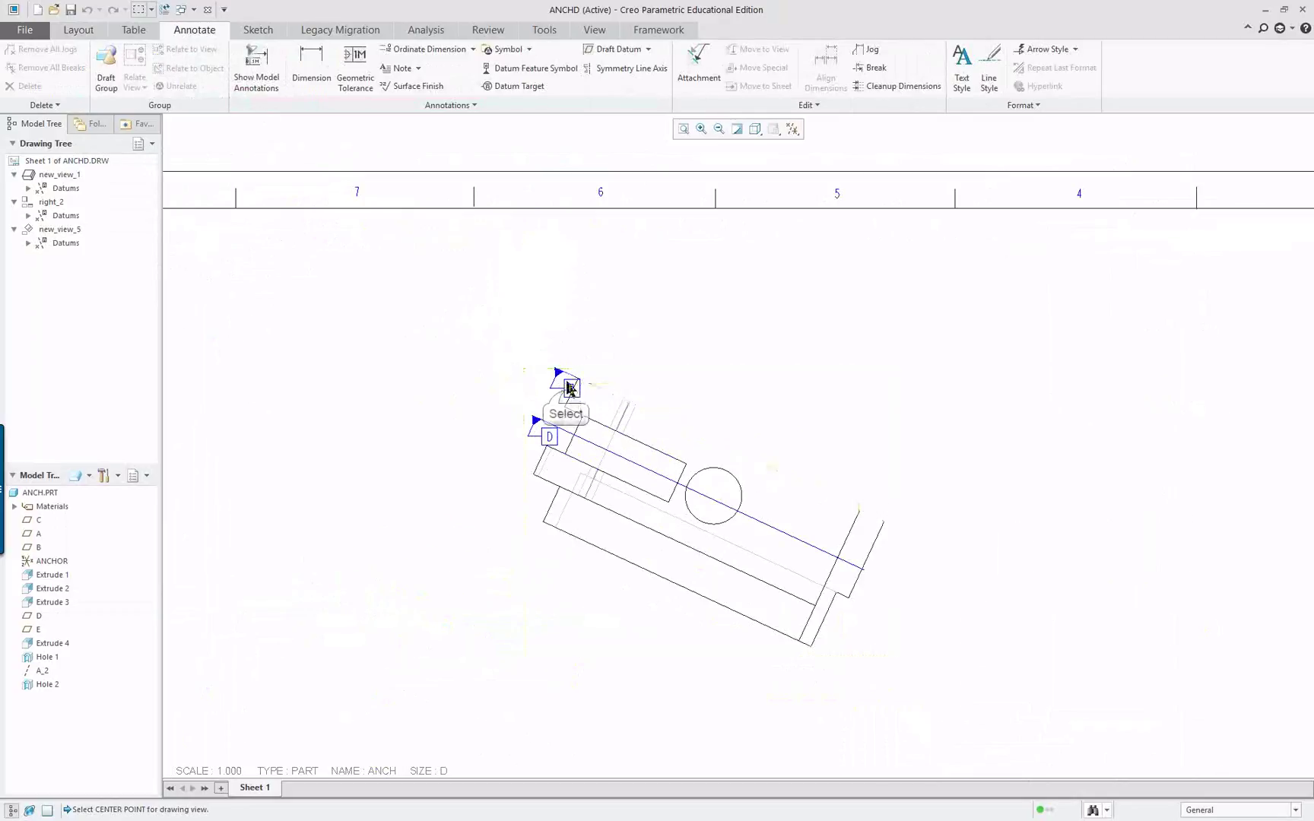
click(568, 392)
drag(571, 386, 523, 289)
click(549, 440)
drag(549, 436, 440, 435)
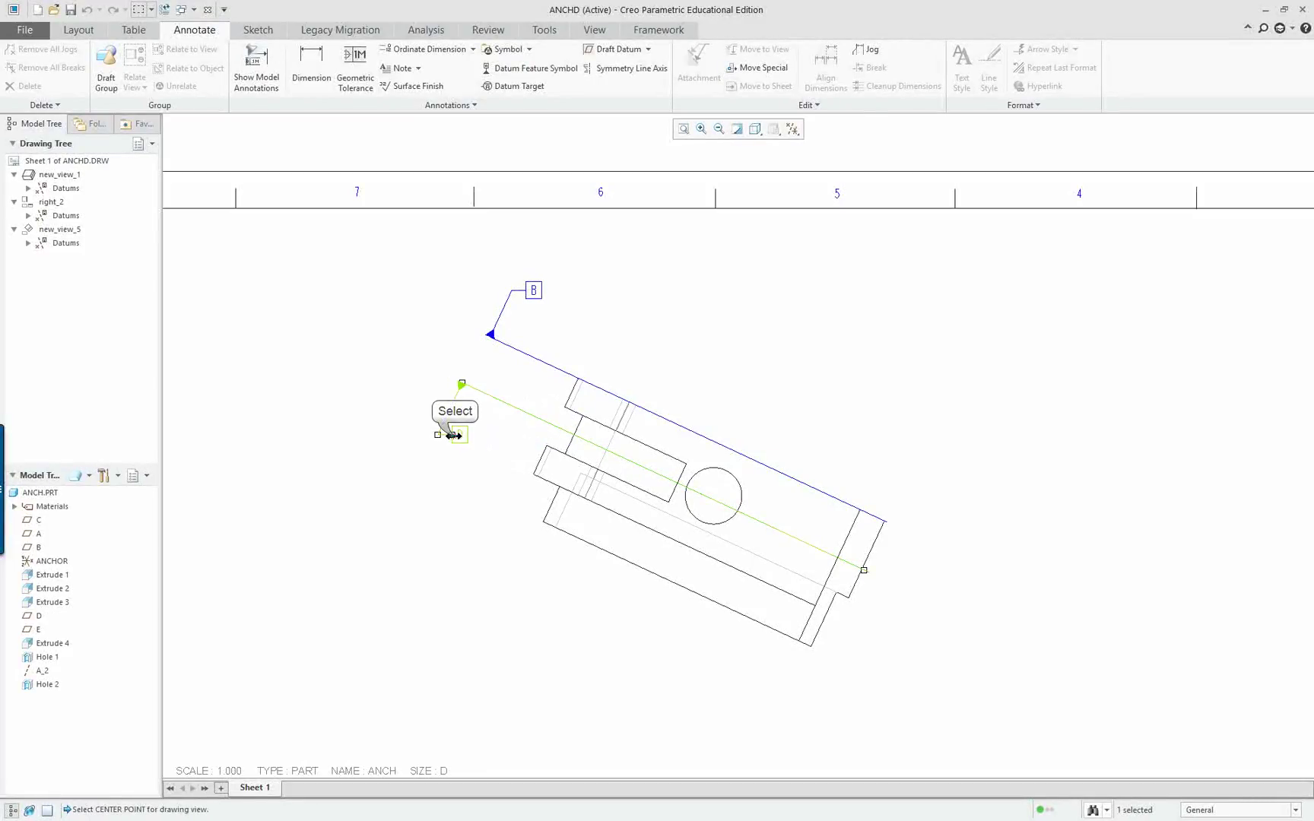
Move the front view's datum A symbol to the right of the base, hanging below the extended bottom line.
scroll(506, 491, down, 3)
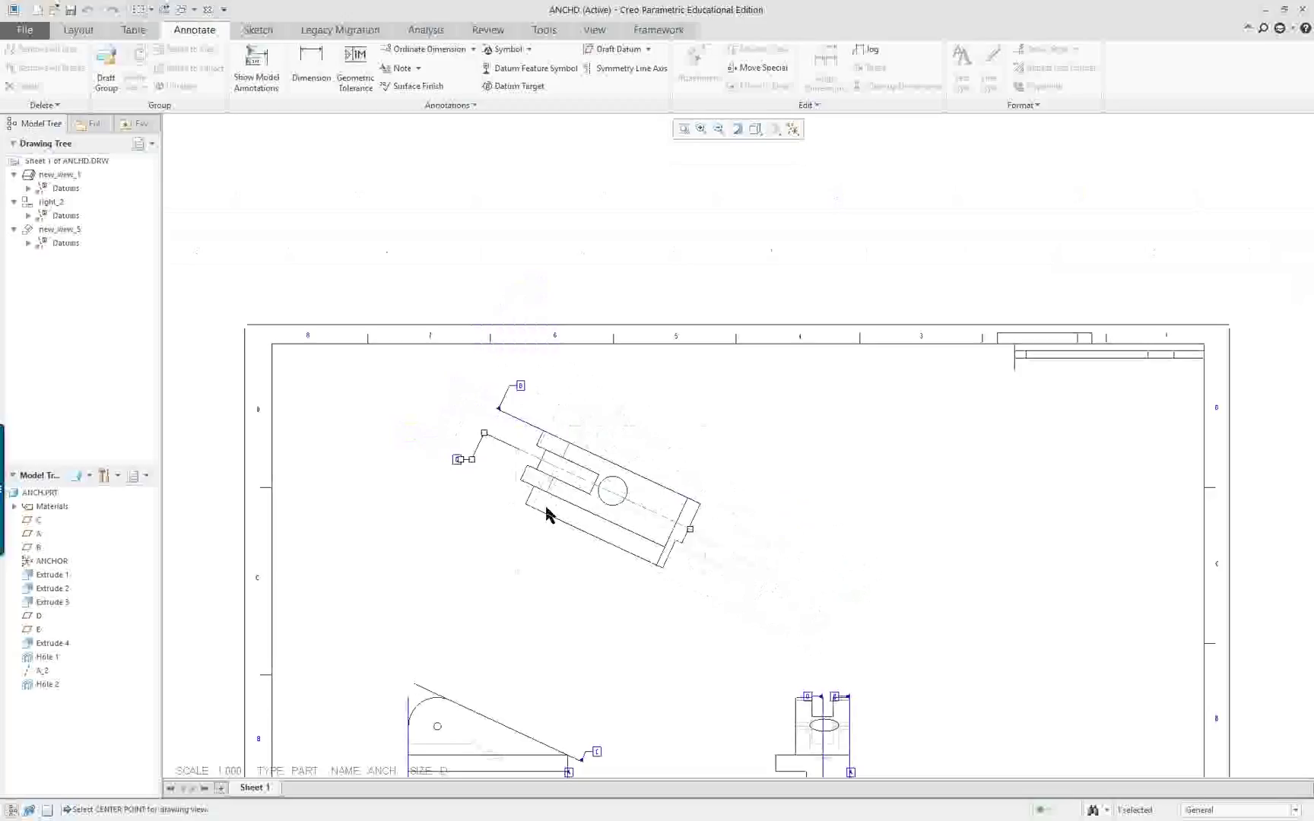
scroll(695, 572, down, 2)
scroll(744, 693, up, 5)
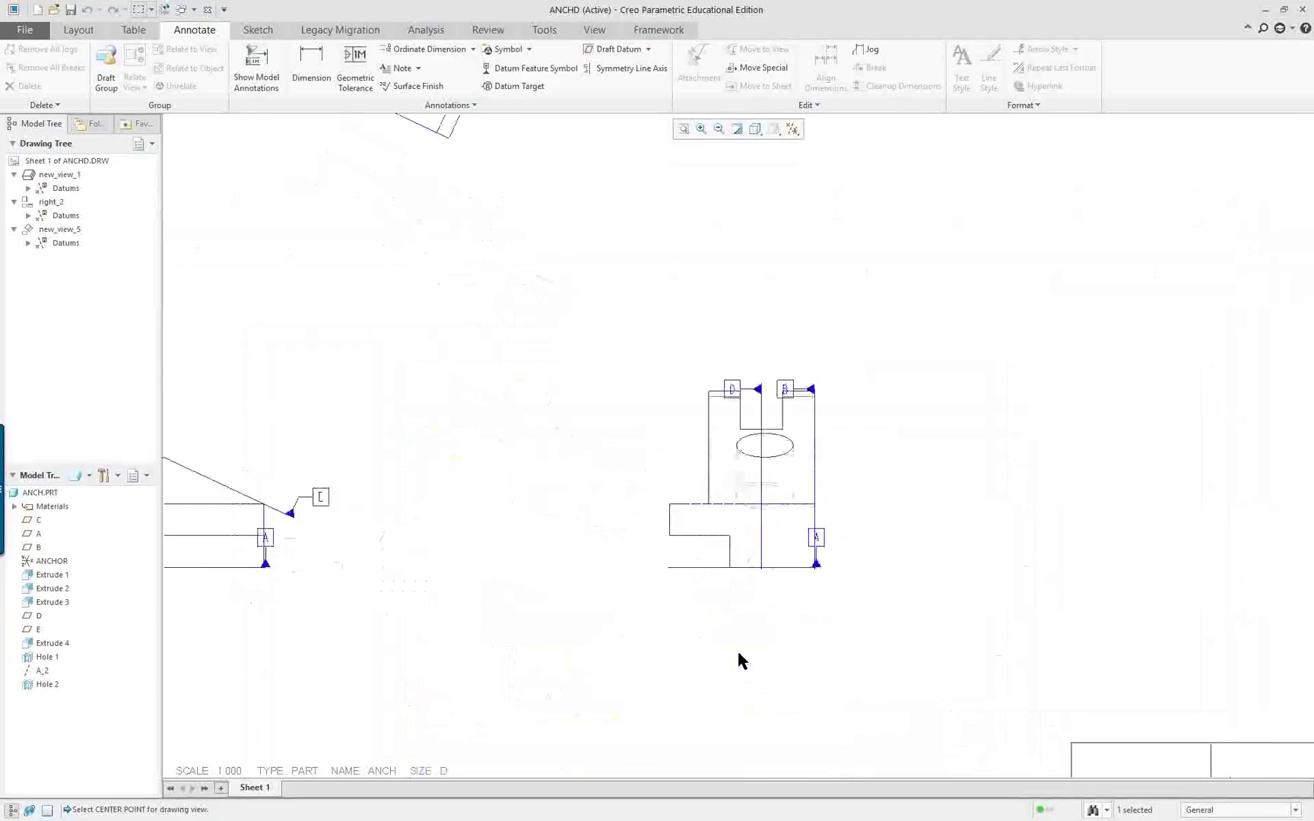
scroll(388, 515, down, 3)
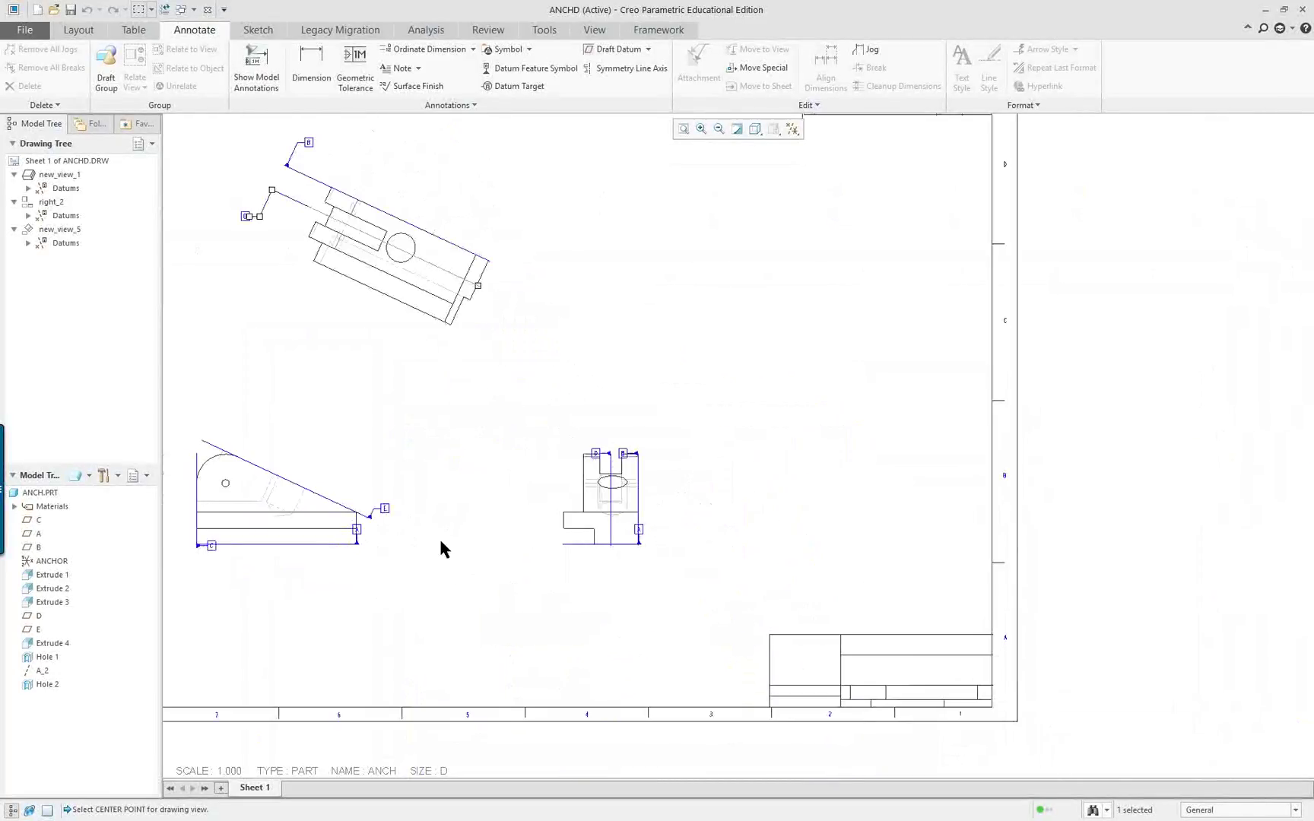
scroll(319, 555, down, 2)
scroll(250, 537, up, 4)
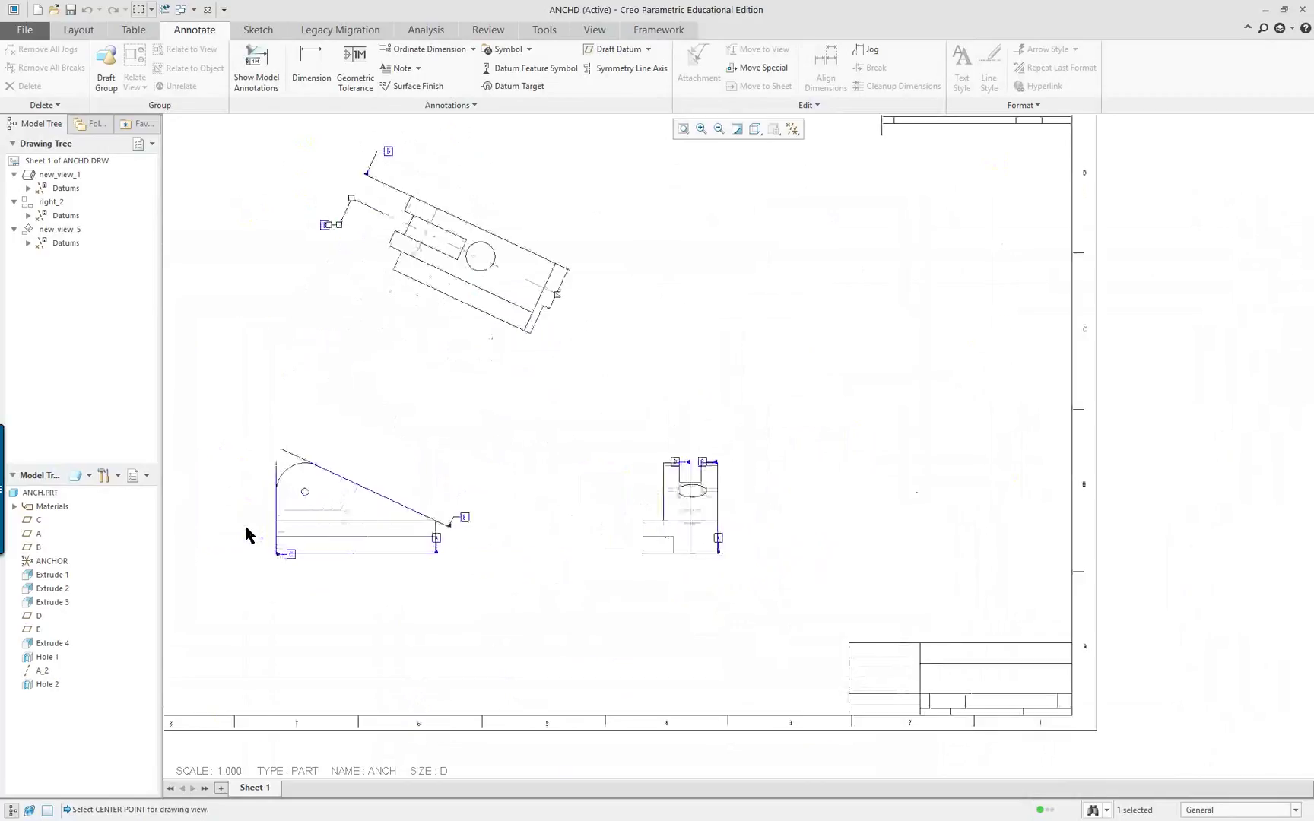
scroll(247, 534, up, 1)
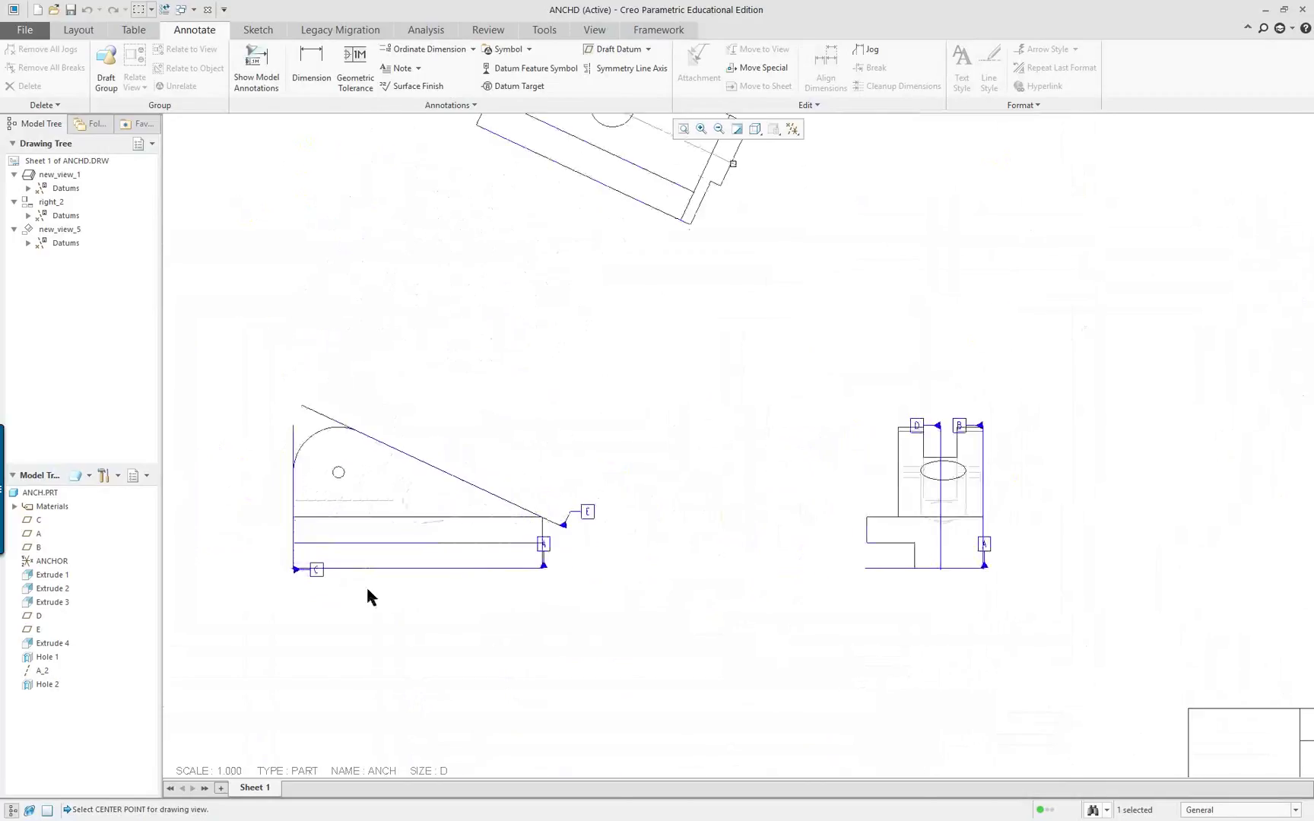
click(317, 574)
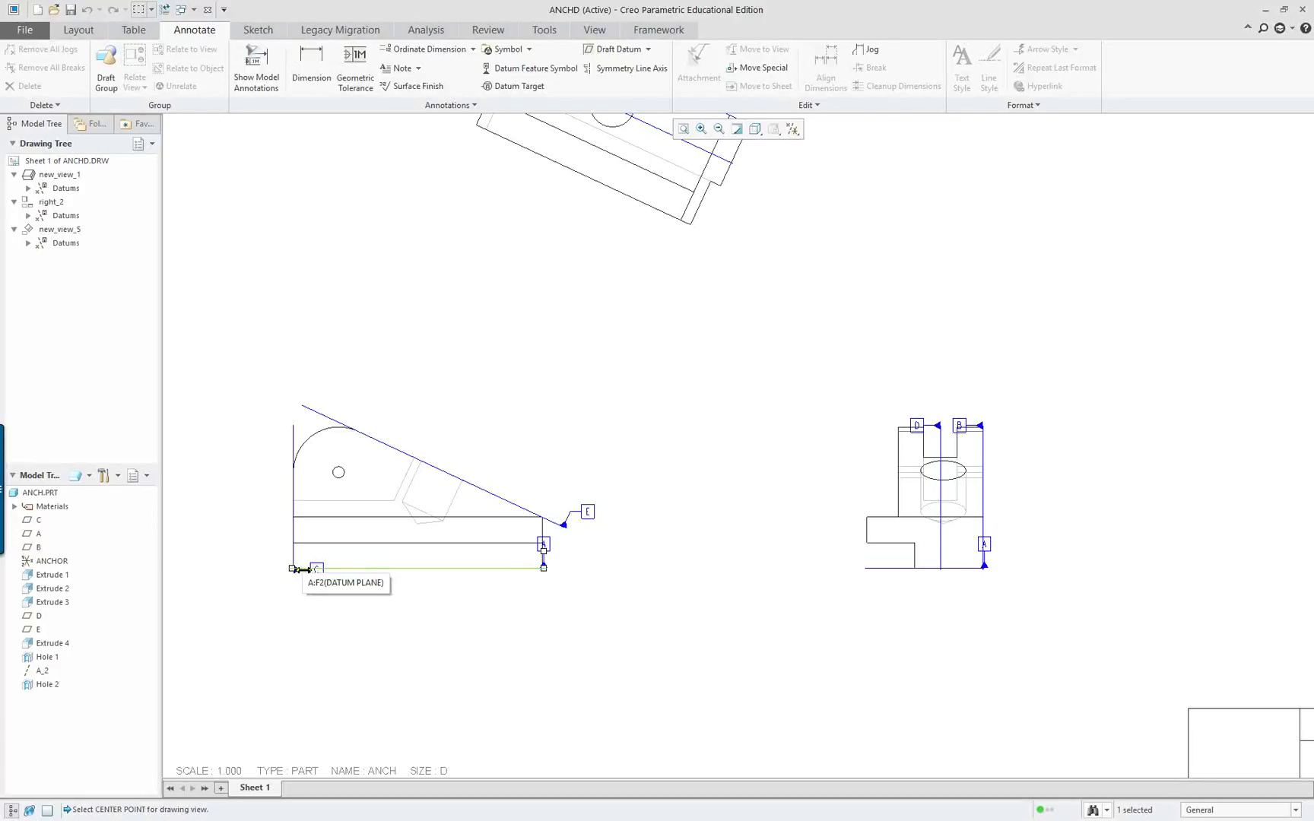
scroll(308, 569, down, 4)
scroll(312, 575, up, 5)
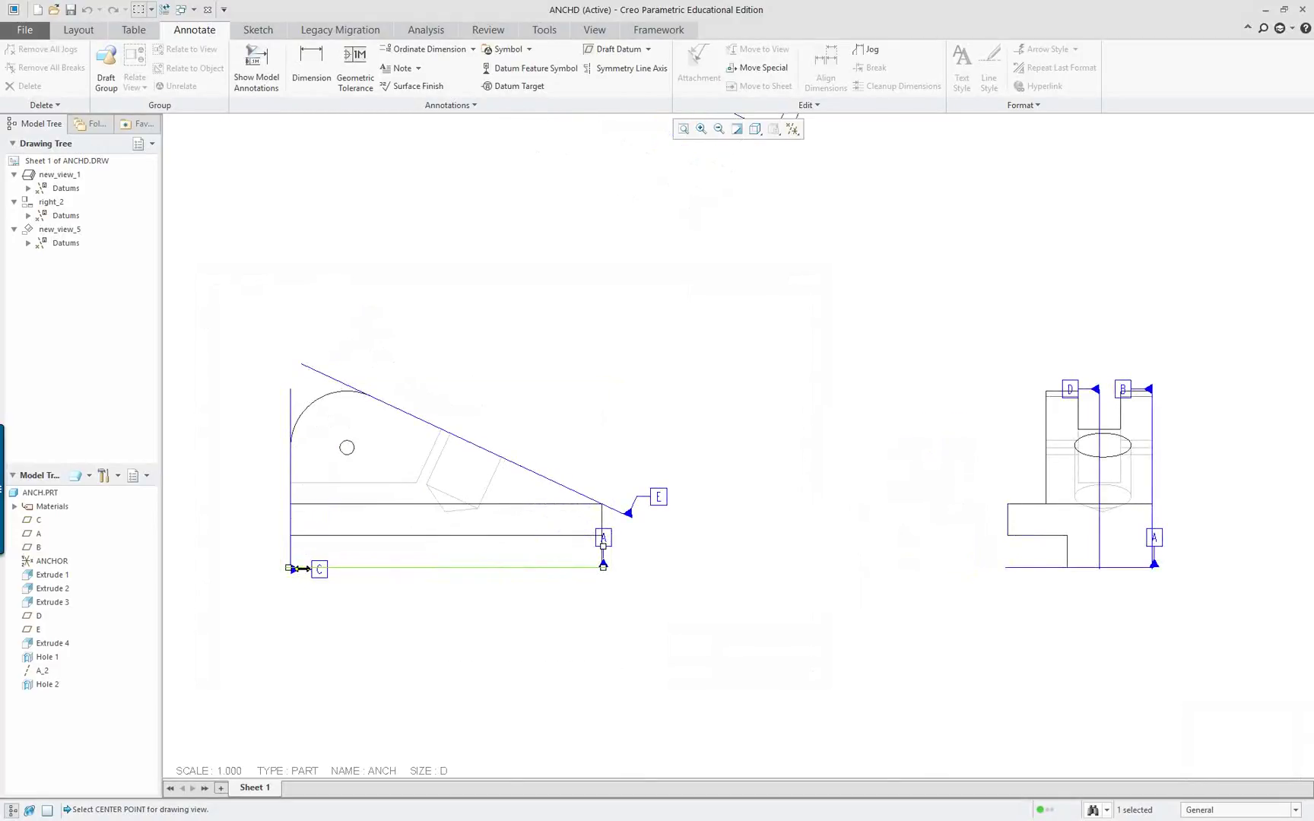
drag(290, 569, 689, 614)
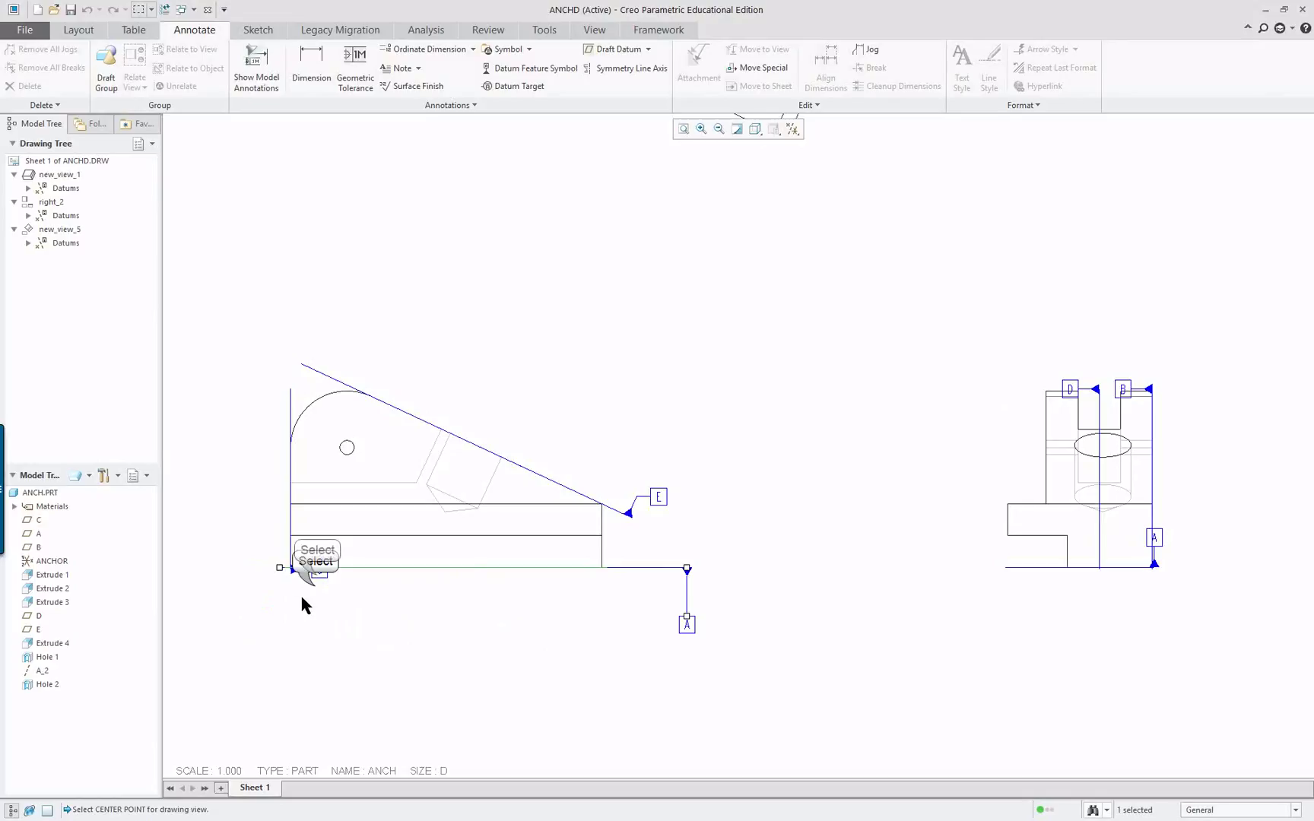
Restrict the selection filter to Datum Plane.
click(318, 569)
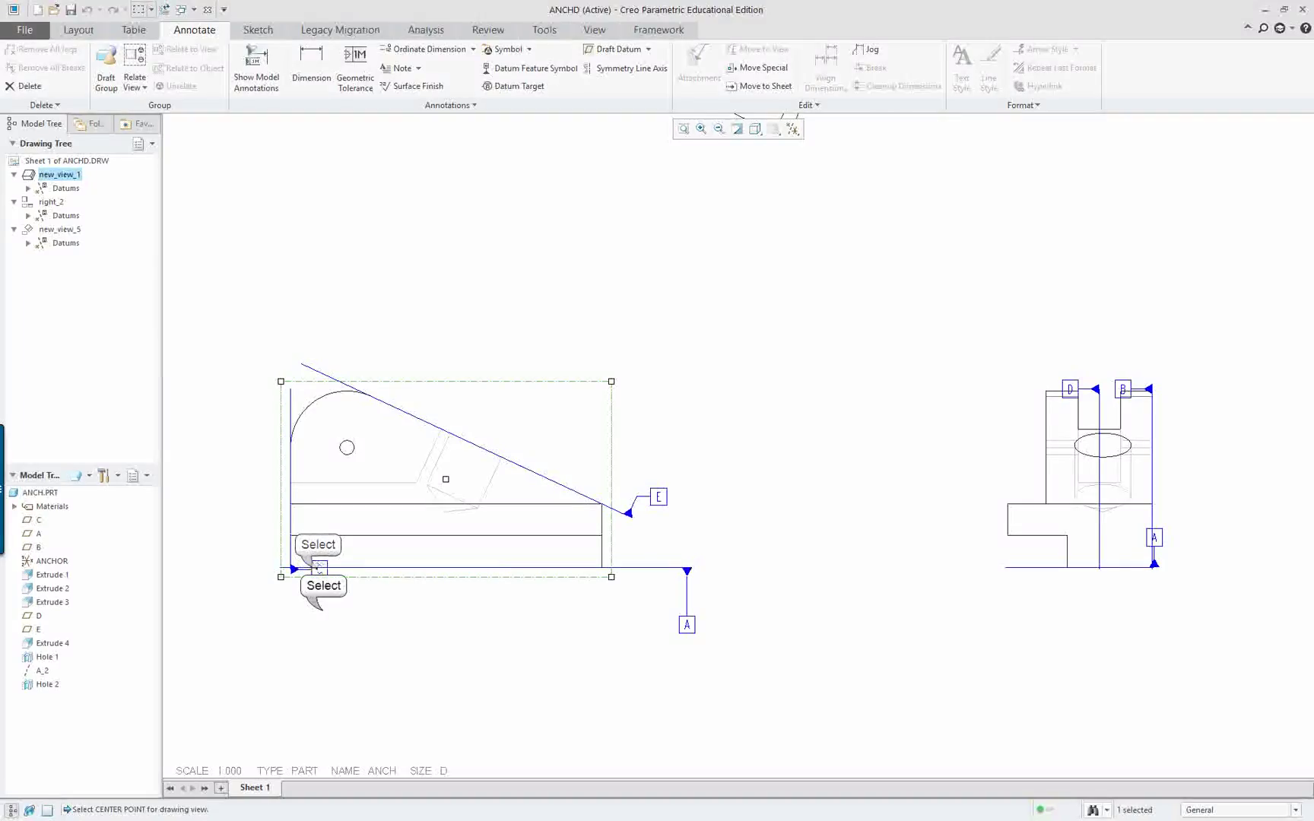
click(470, 630)
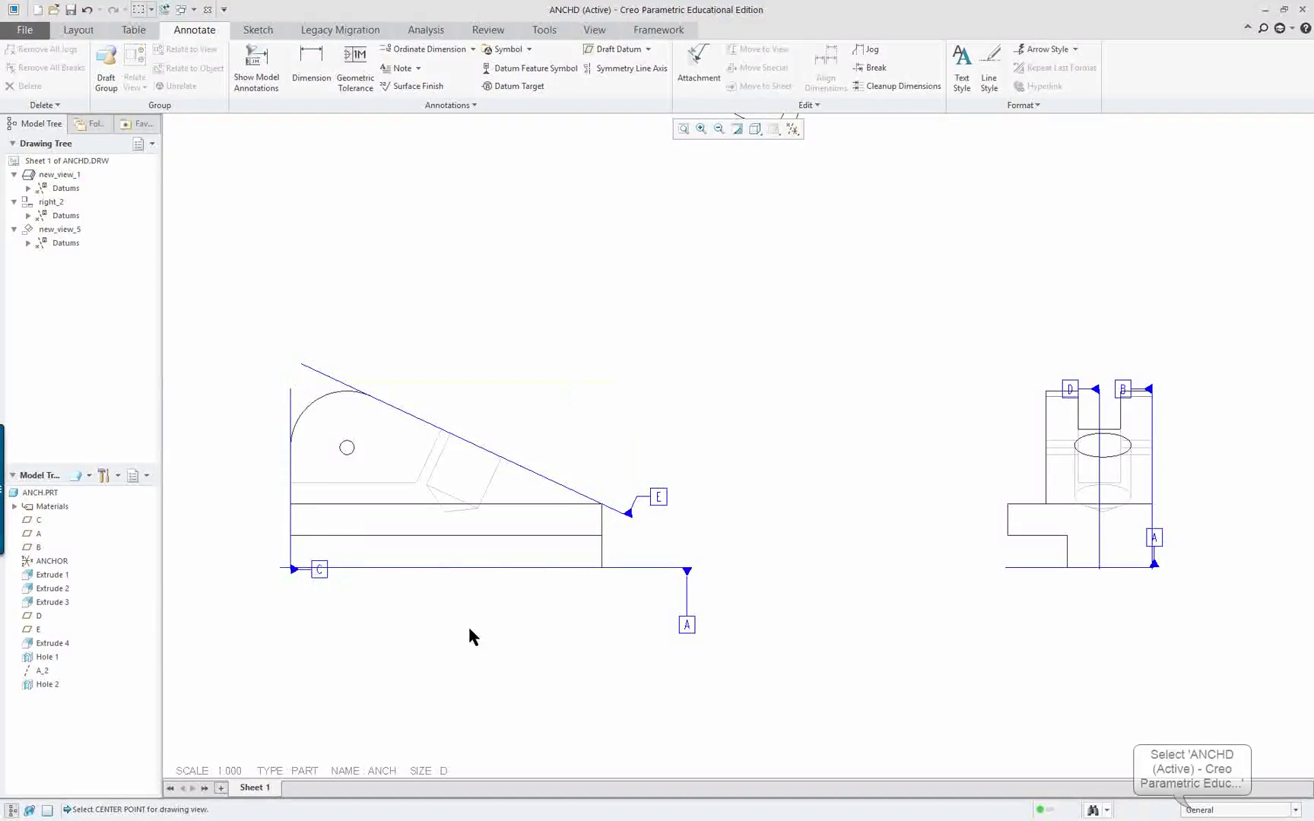
click(1192, 810)
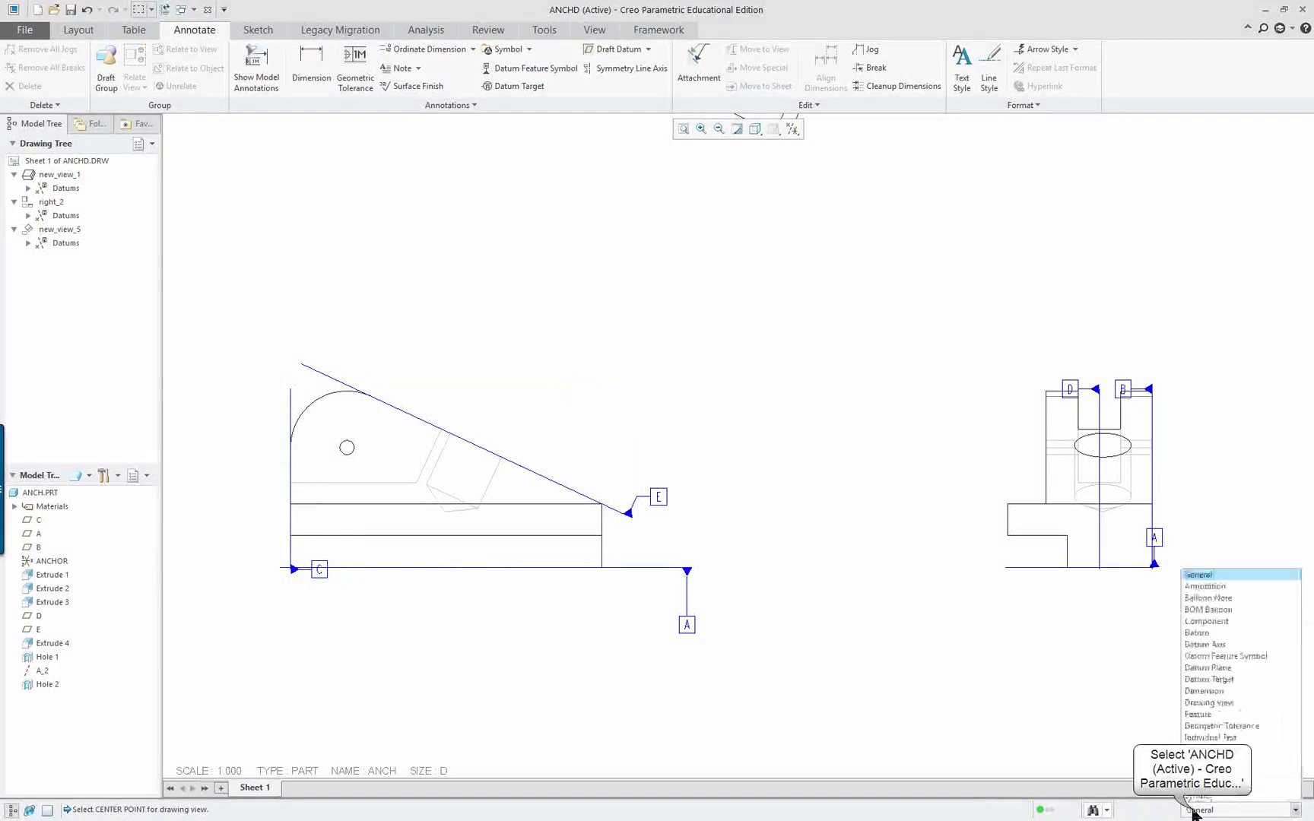
click(1240, 669)
In the front view, move the datum C symbol below and left of the base and the datum E symbol above the slope's upper end.
click(320, 582)
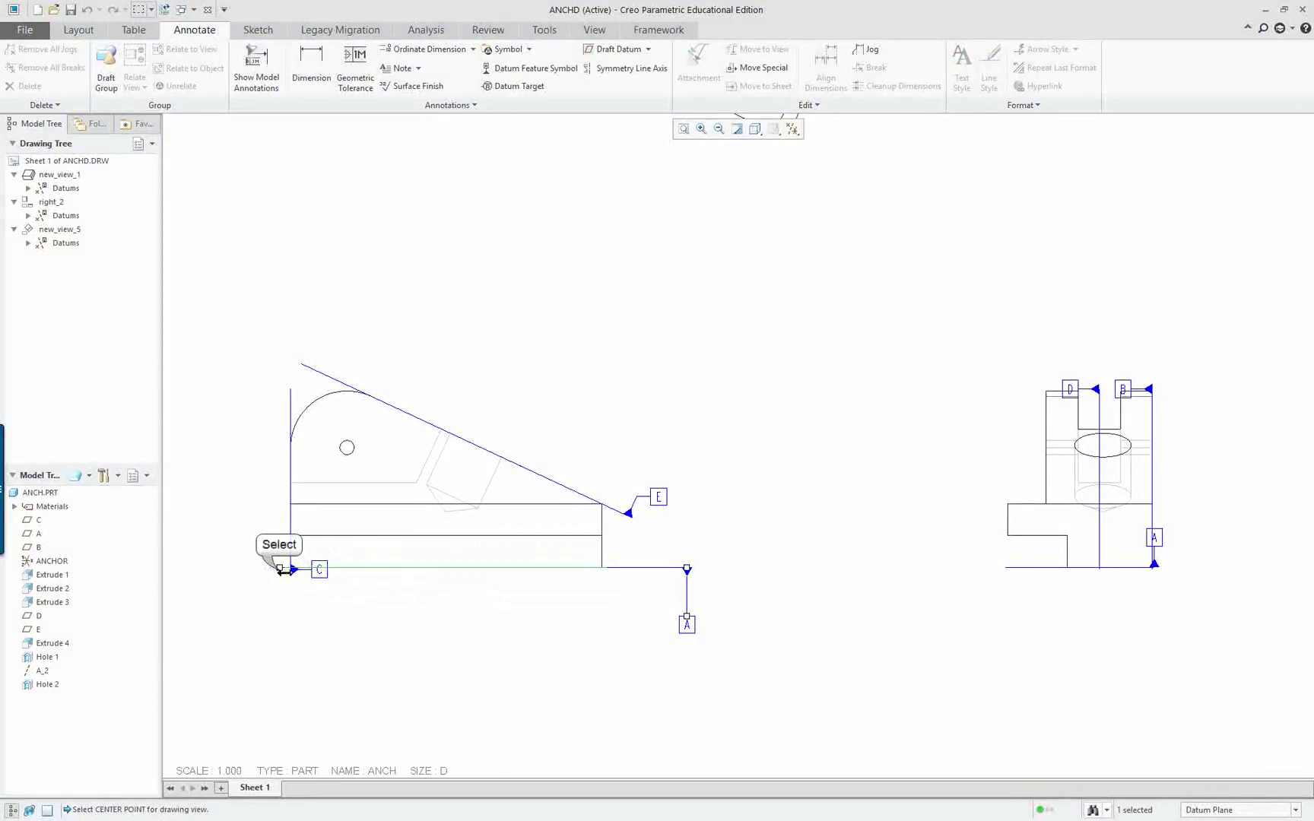
click(318, 581)
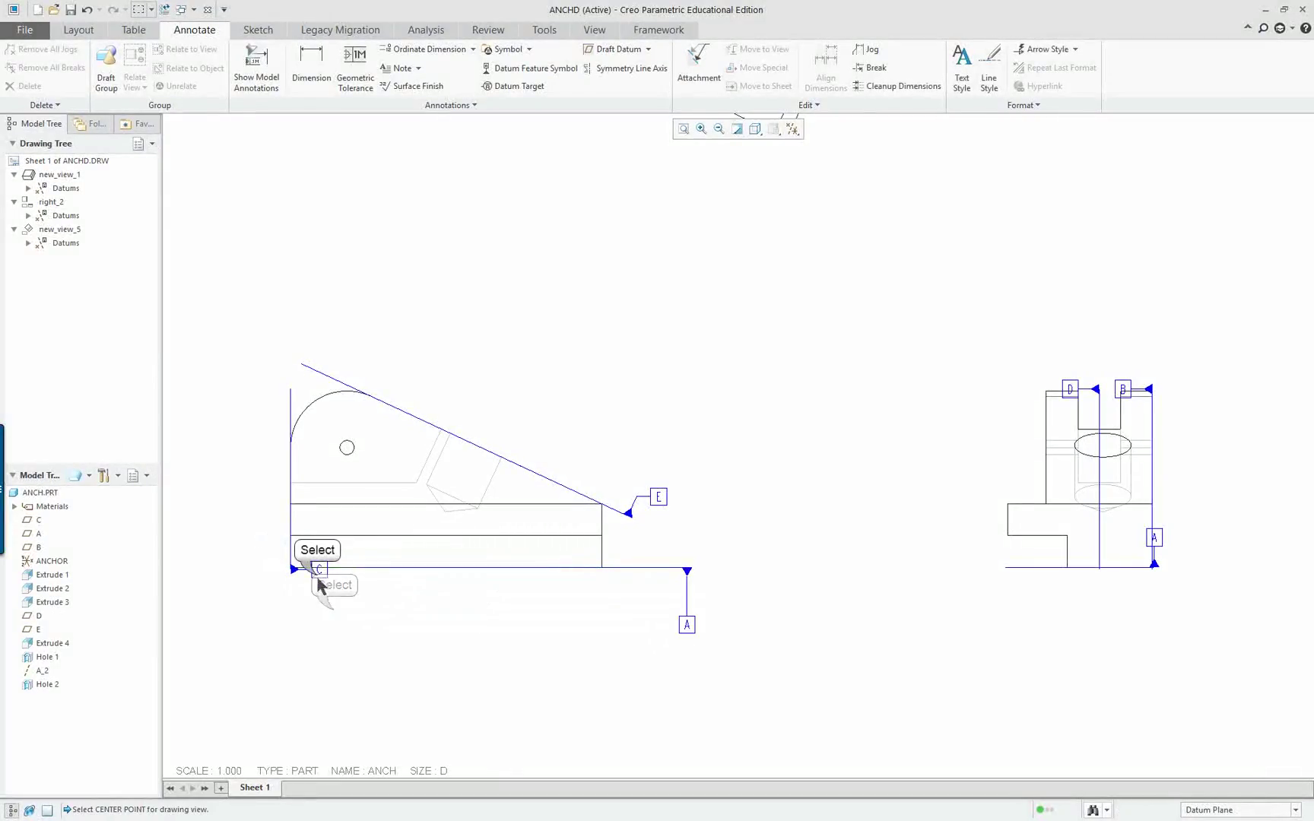
click(291, 435)
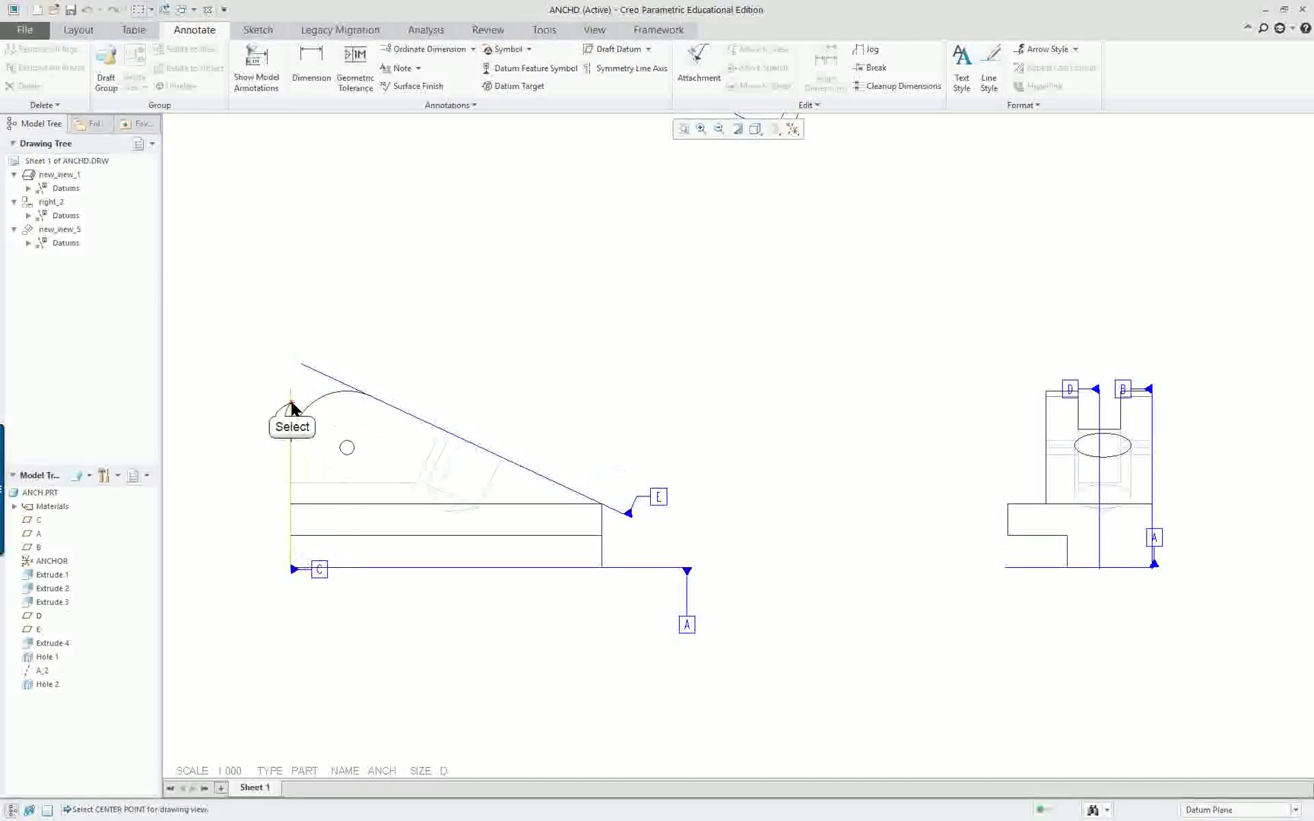
drag(319, 571, 236, 646)
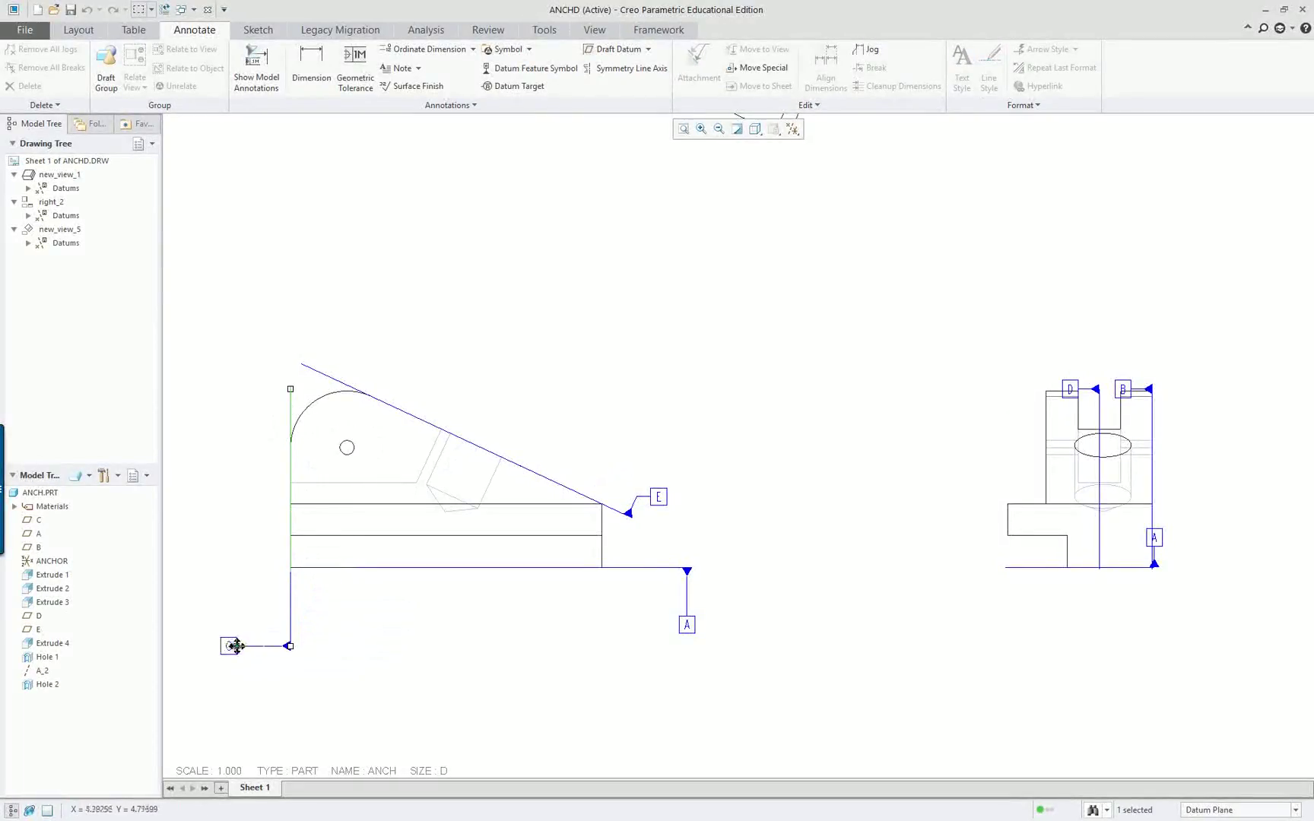
click(659, 496)
drag(661, 494, 313, 241)
Shorten the front view's datum C line from its upper end and trim the datum E line to the slope's lower corner.
click(290, 403)
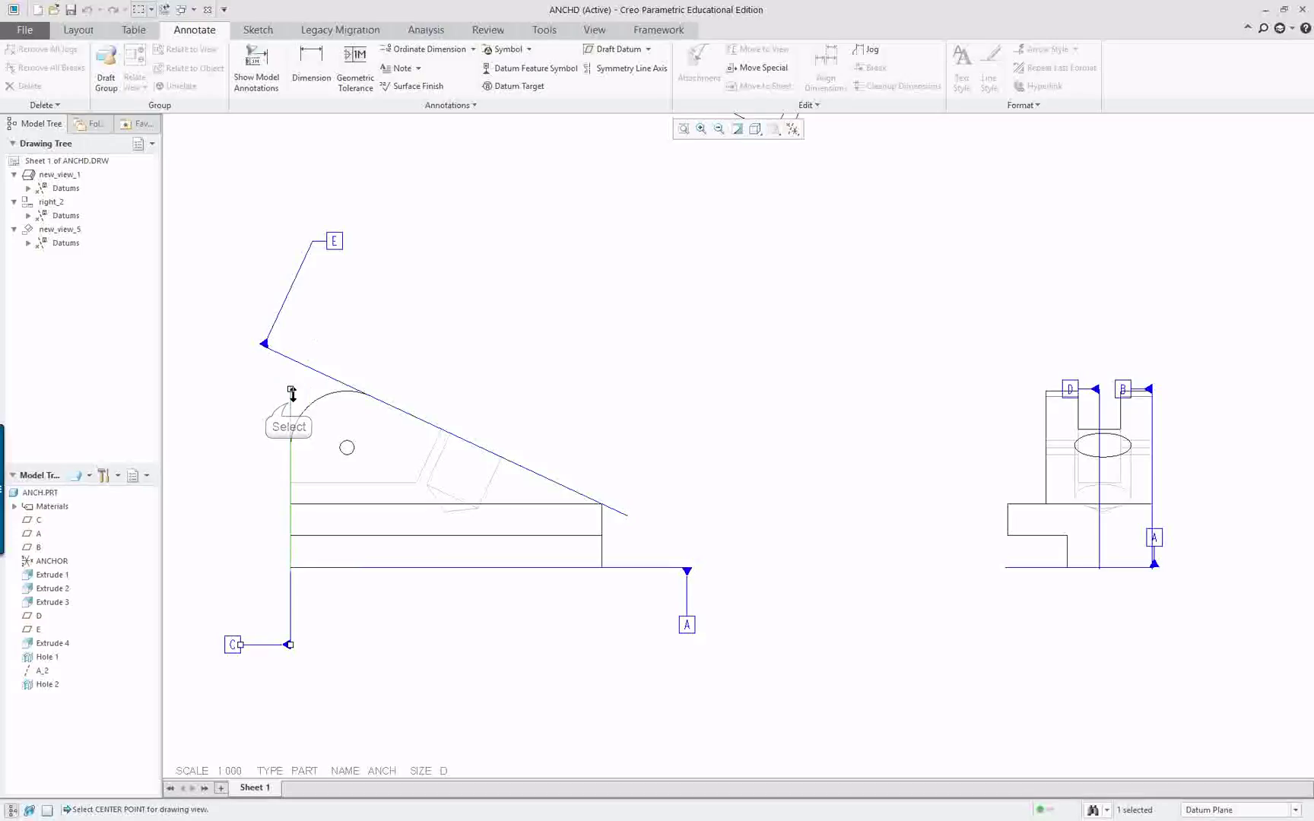
click(352, 653)
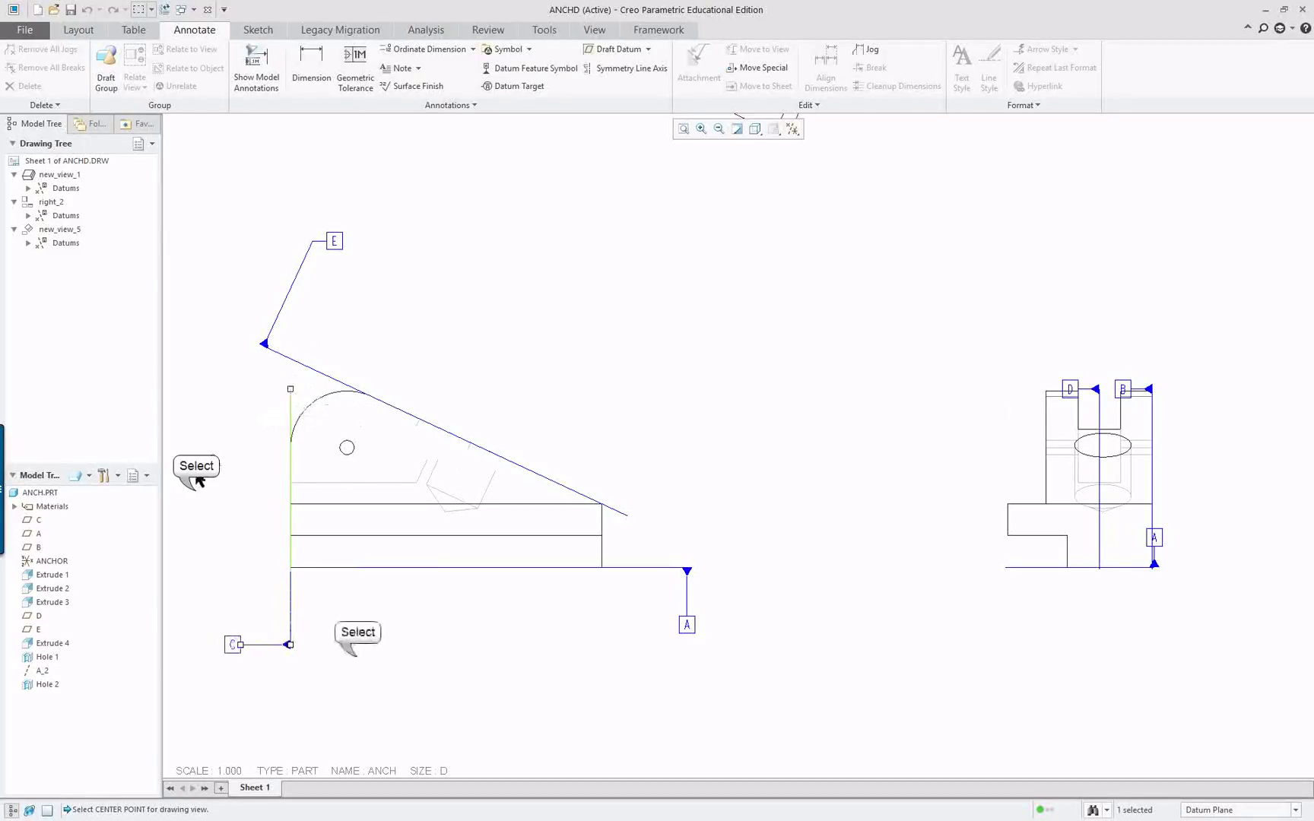
click(290, 390)
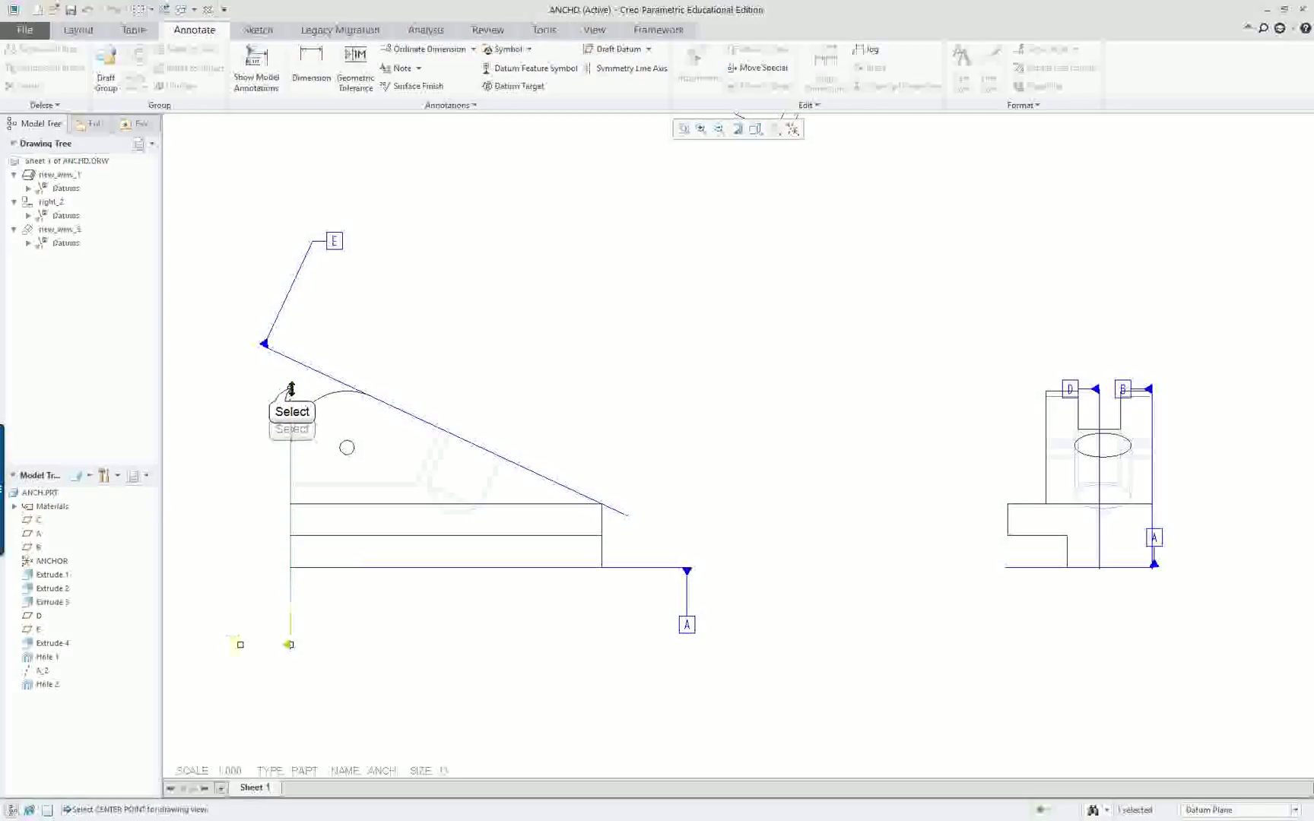
drag(291, 388, 294, 622)
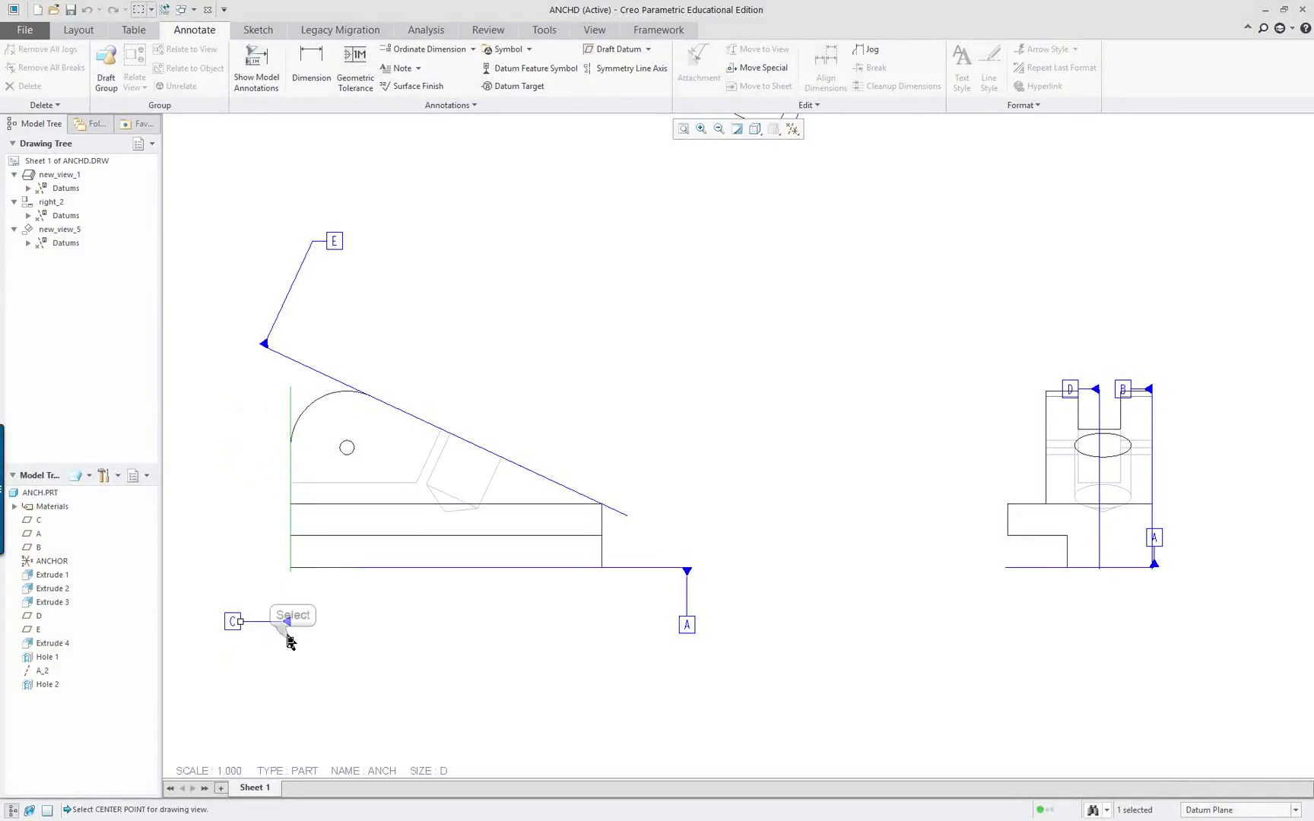
click(289, 624)
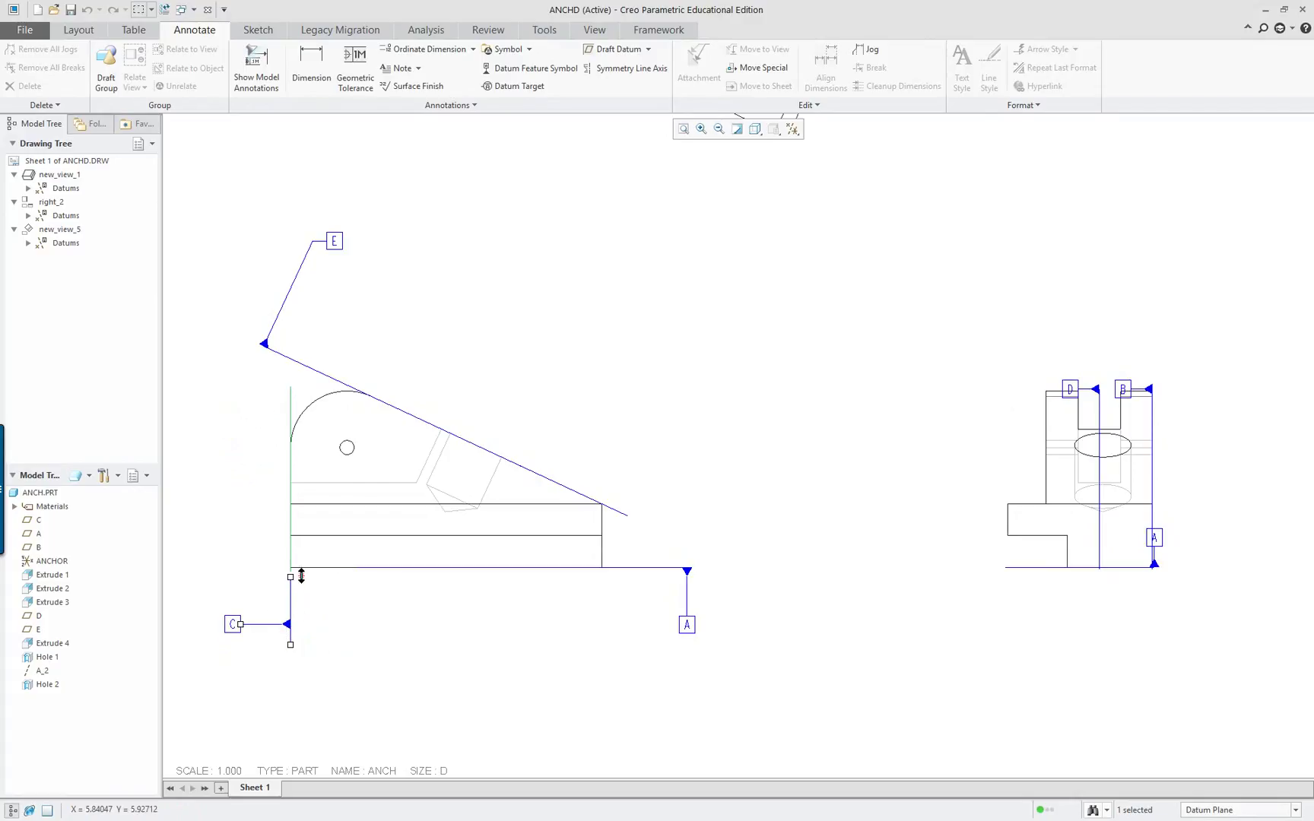
drag(301, 575, 304, 556)
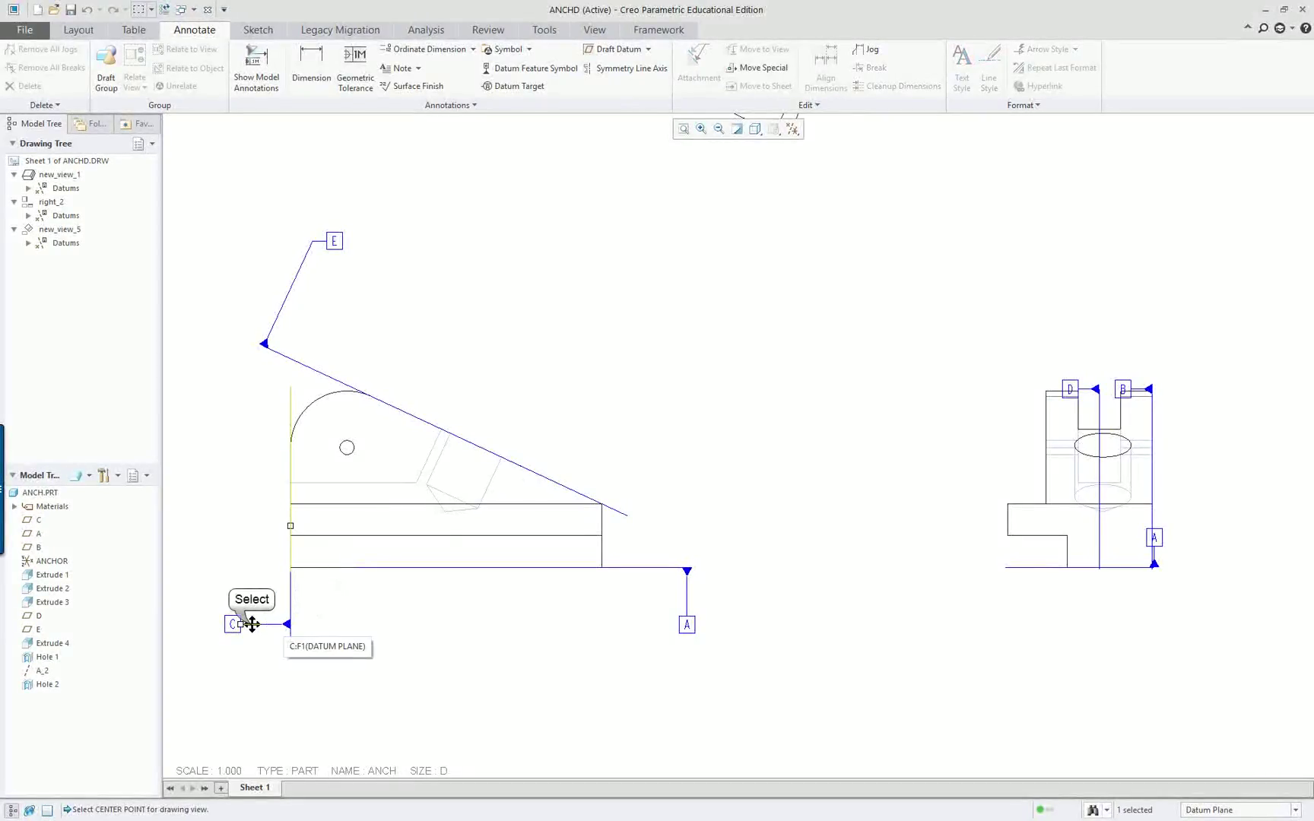
drag(250, 624, 251, 642)
click(452, 637)
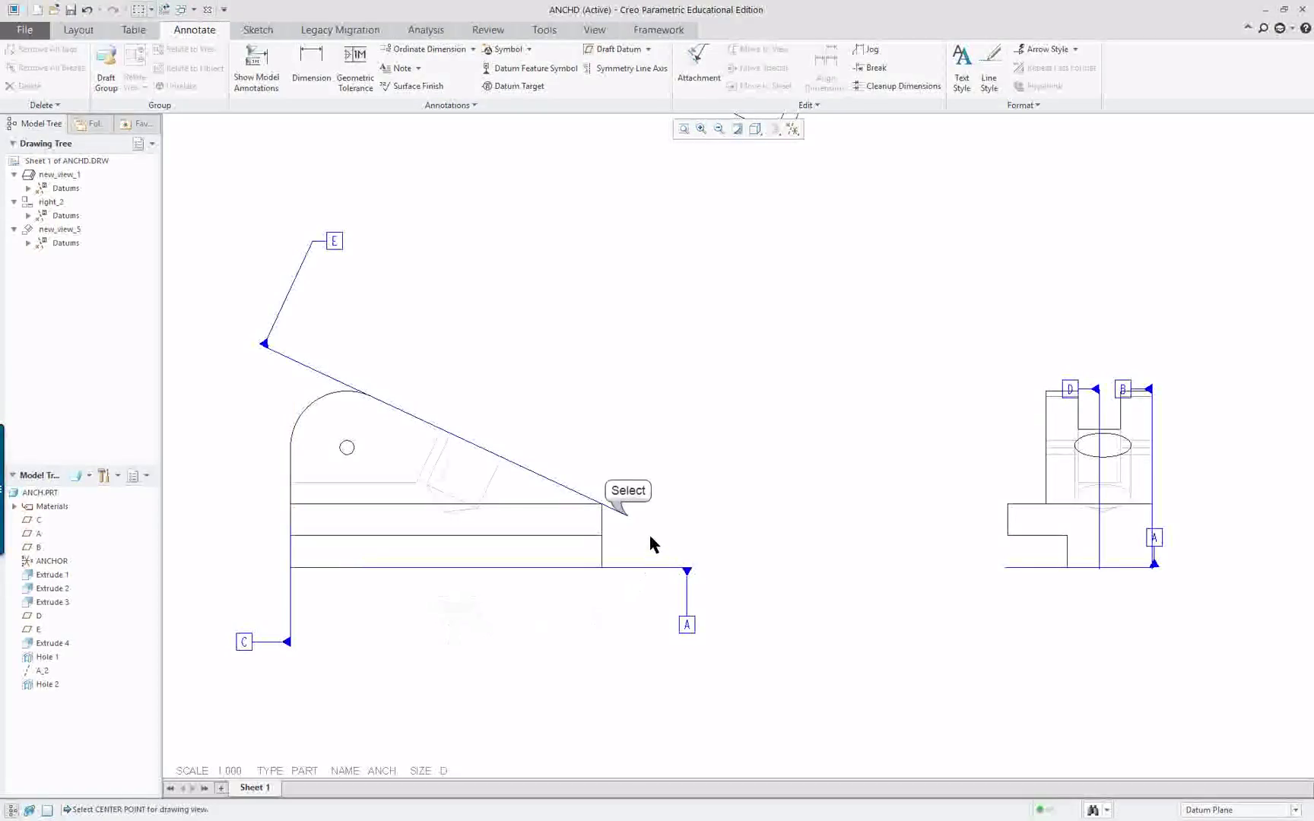
click(628, 517)
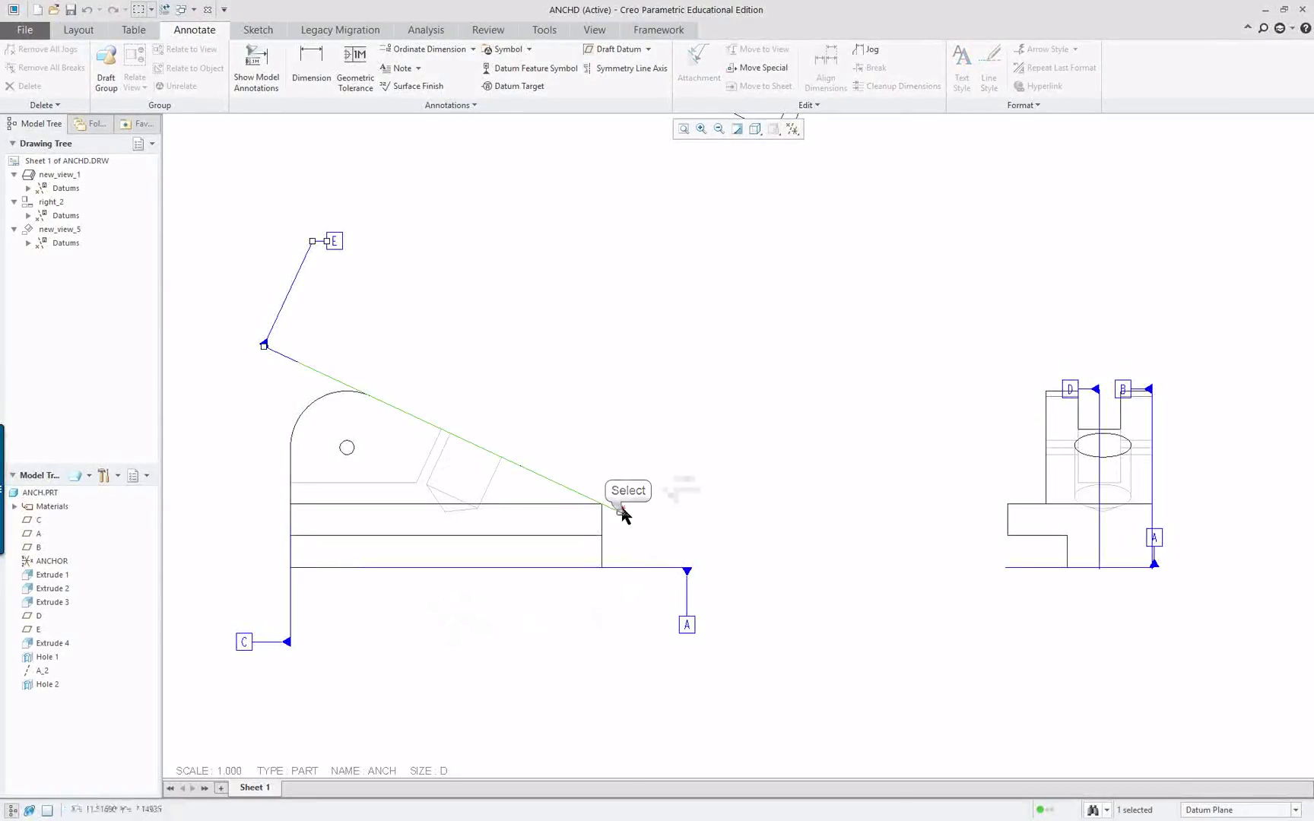
click(683, 512)
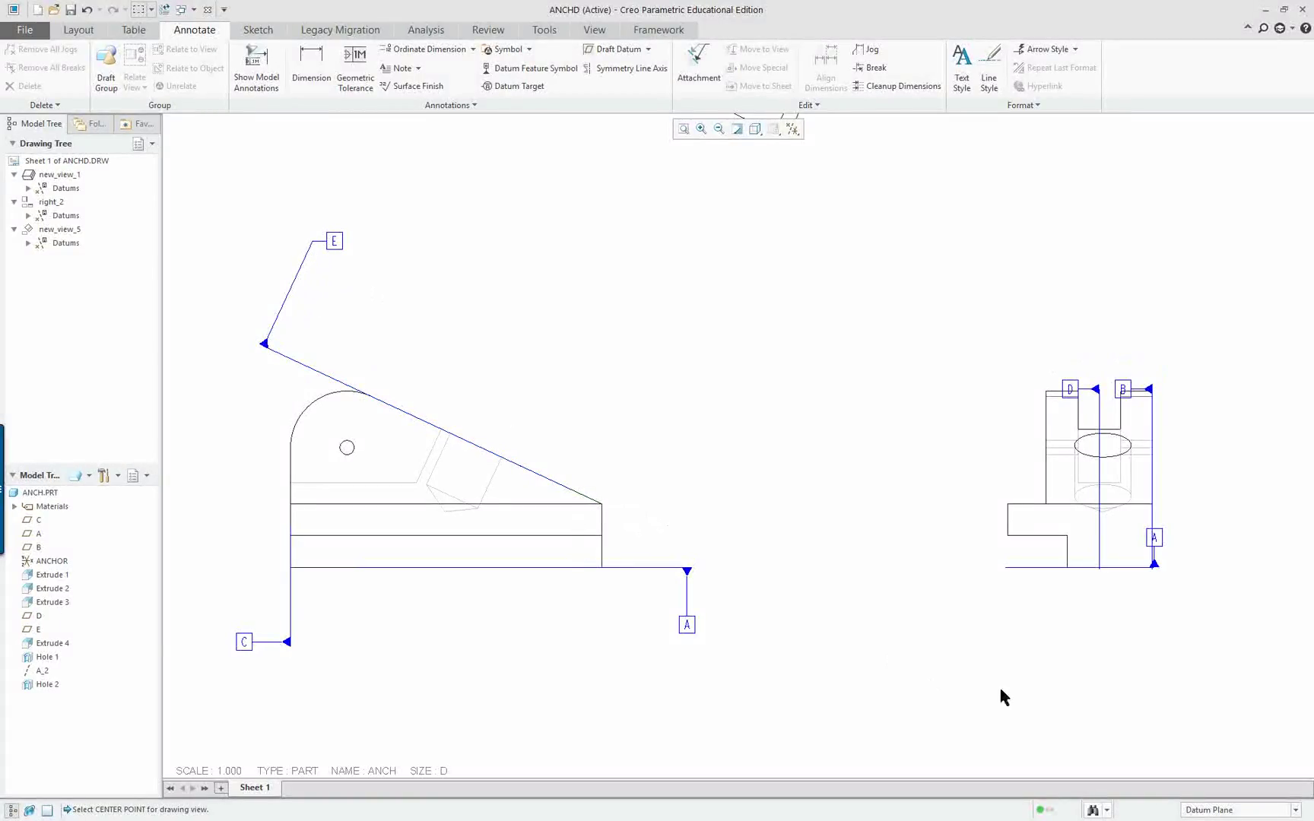
Erase the datum A symbol from the right-side view.
scroll(1293, 571, down, 4)
scroll(1285, 575, up, 7)
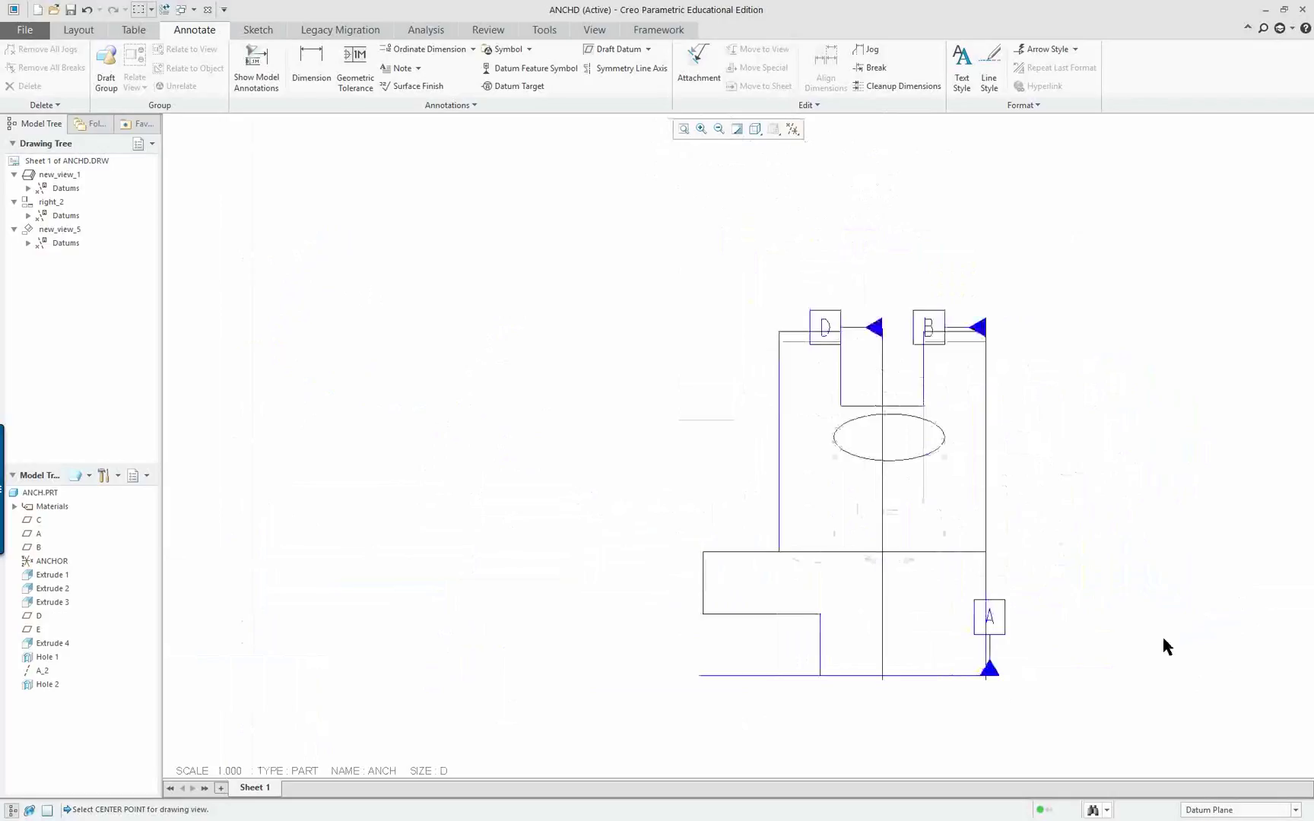
click(991, 668)
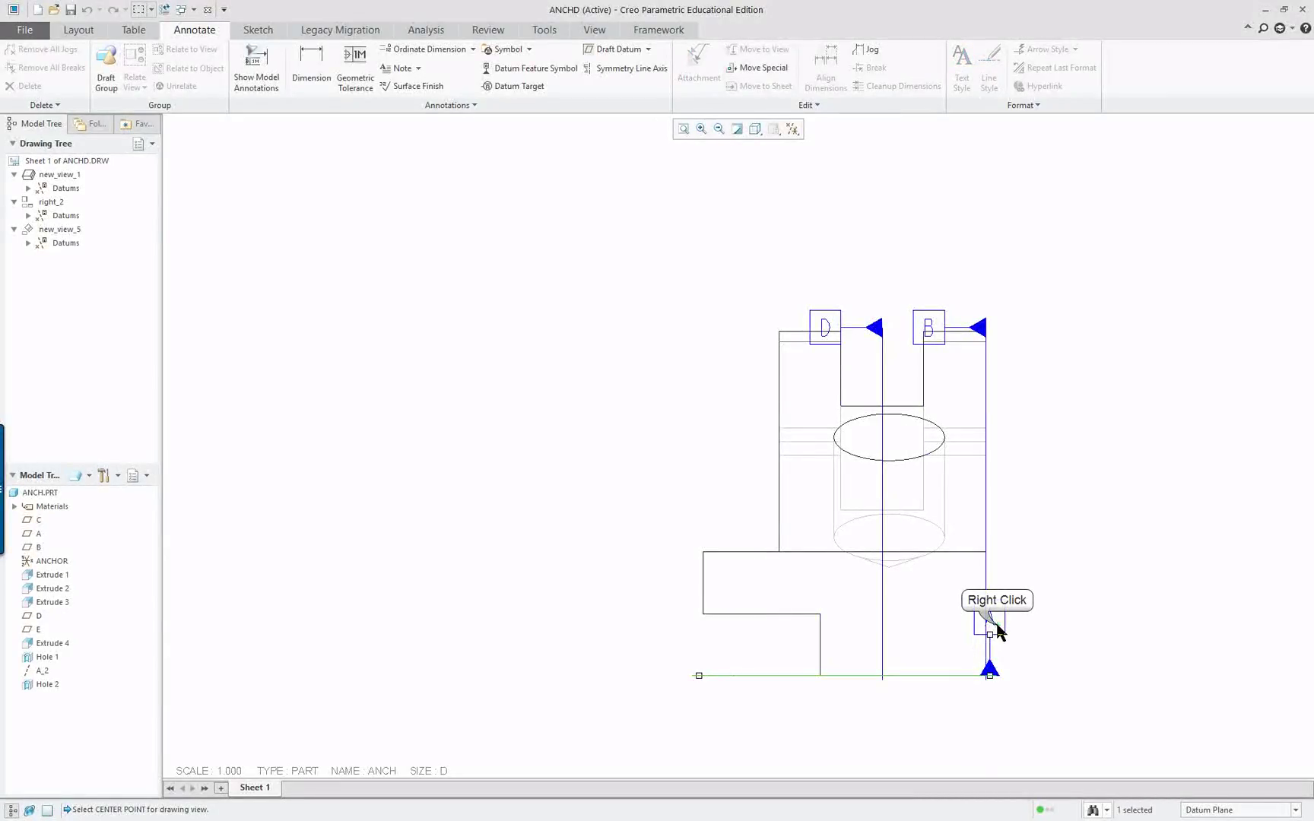
right_click(1000, 633)
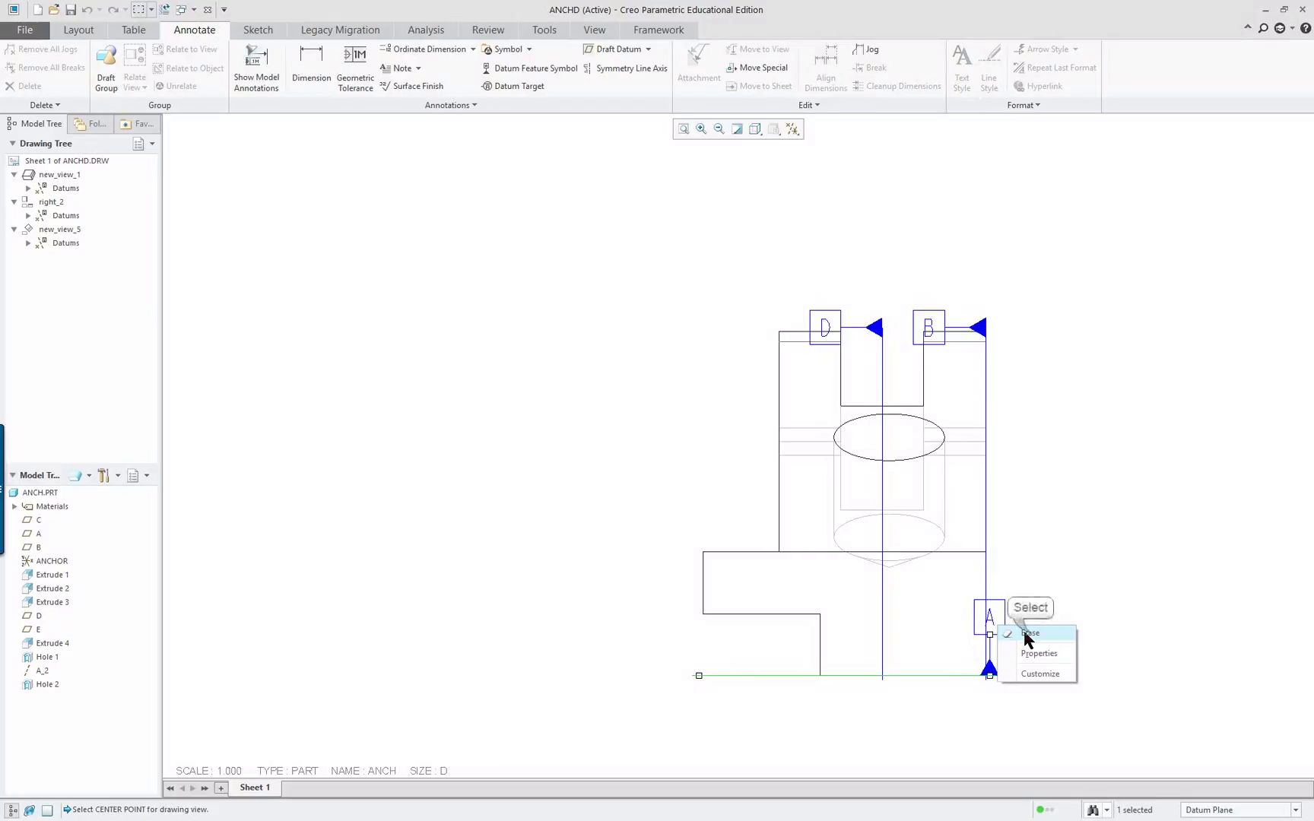
click(1030, 634)
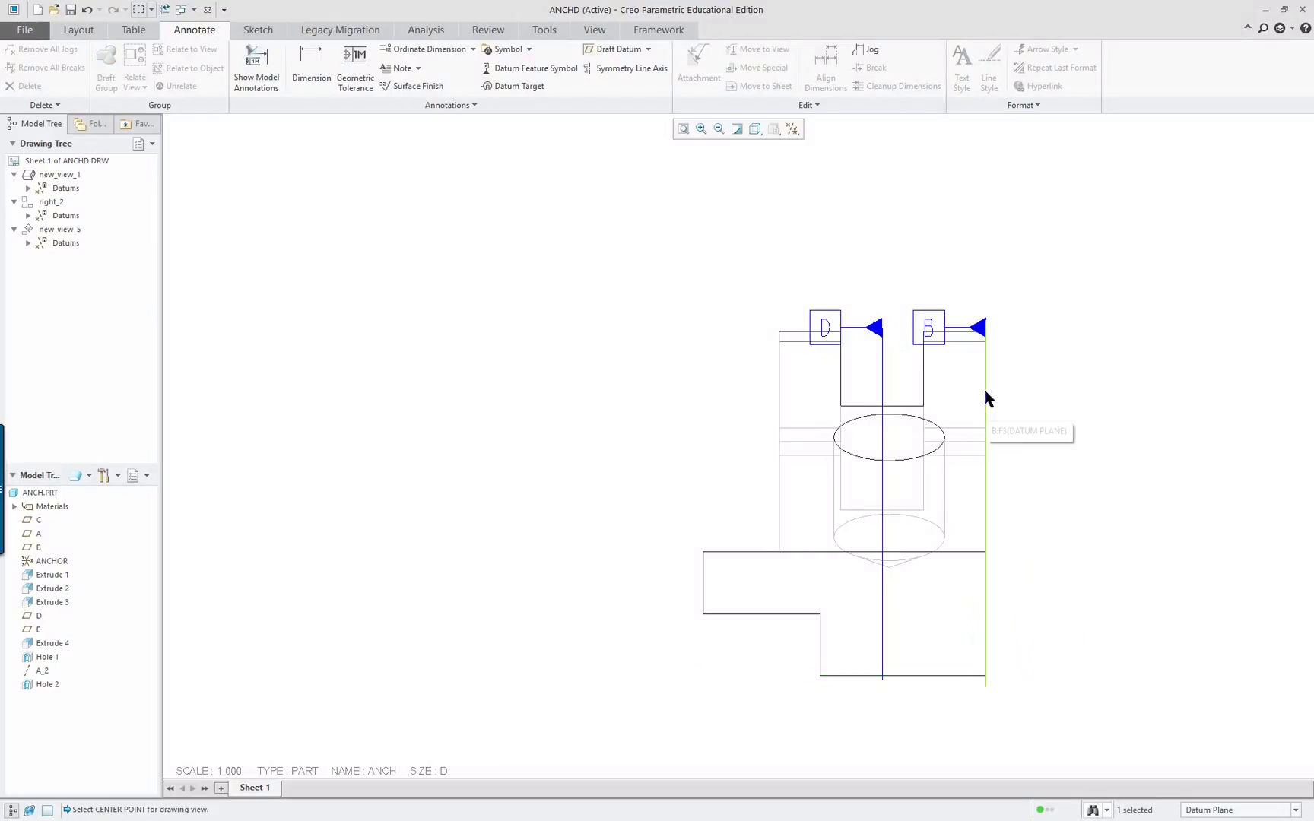
Move the datum D symbol in the right-side view well above the part and slightly left.
scroll(1054, 384, down, 3)
scroll(1099, 289, up, 4)
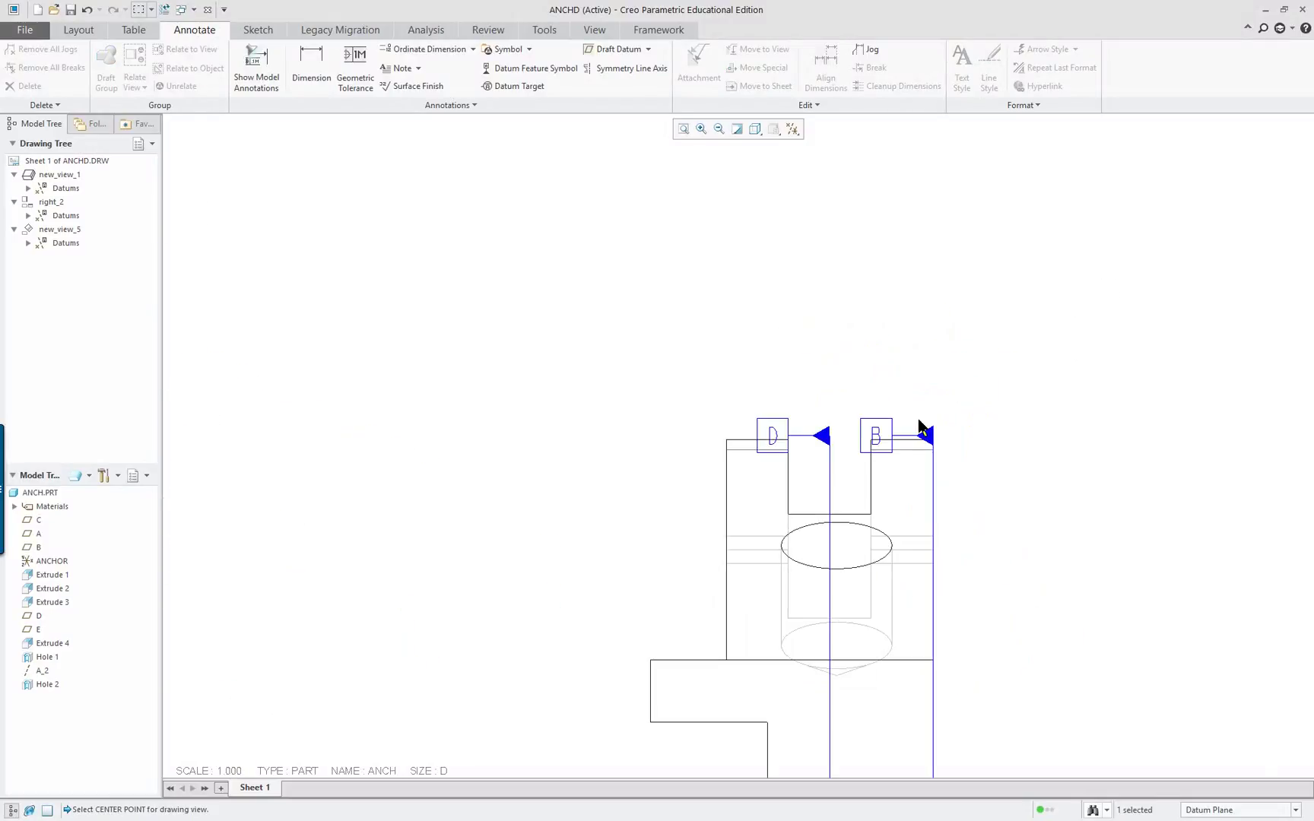
click(827, 437)
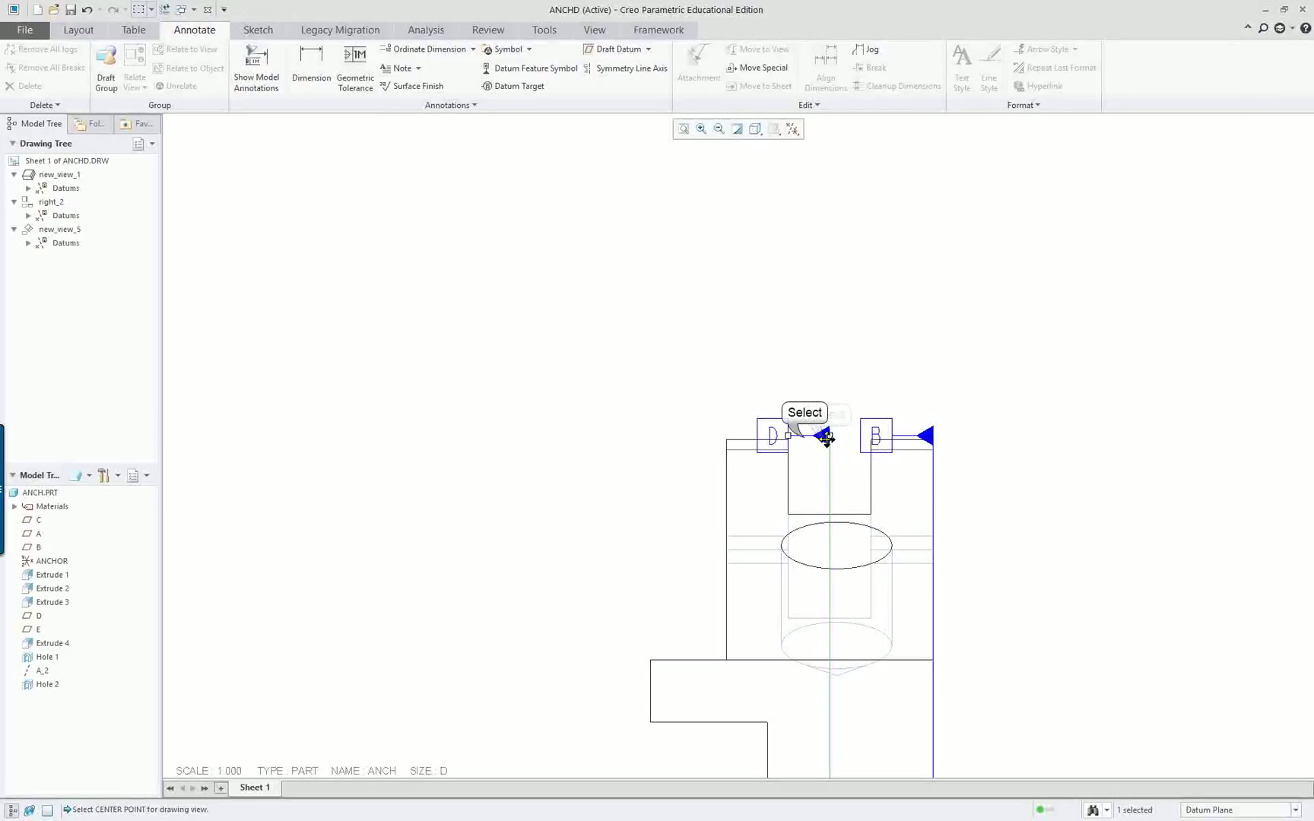
drag(803, 437, 742, 272)
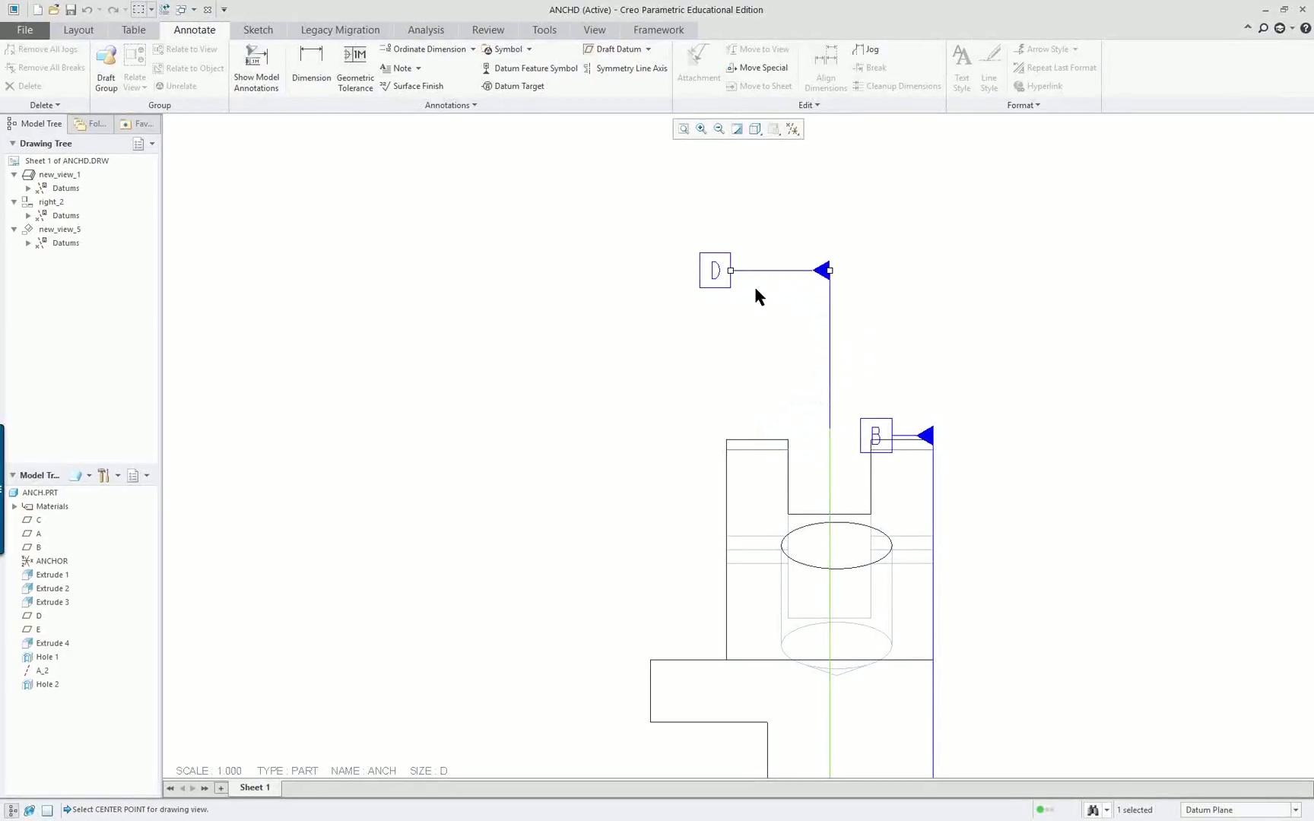
scroll(932, 438, down, 6)
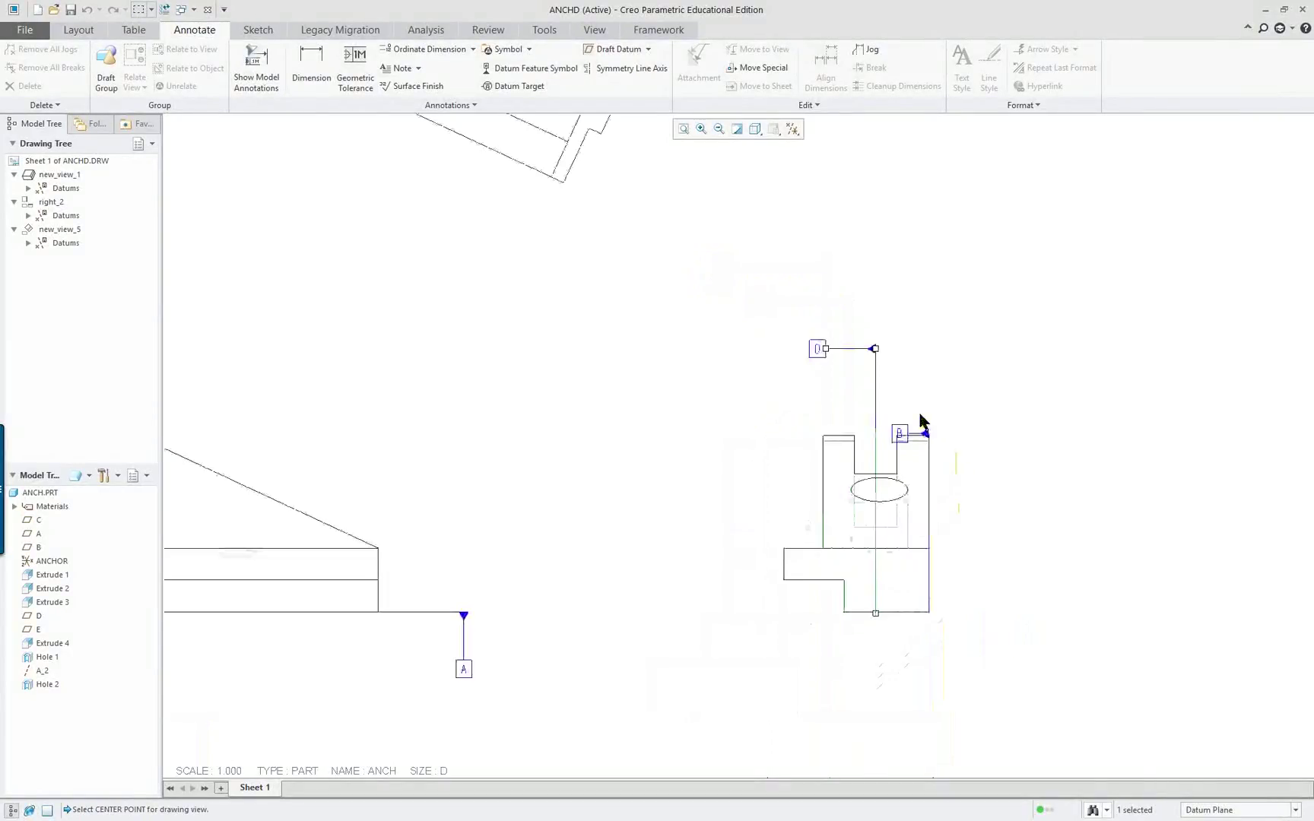
Move the datum B symbol in the right-side view above and right of the part, level with the datum D symbol.
scroll(913, 380, up, 6)
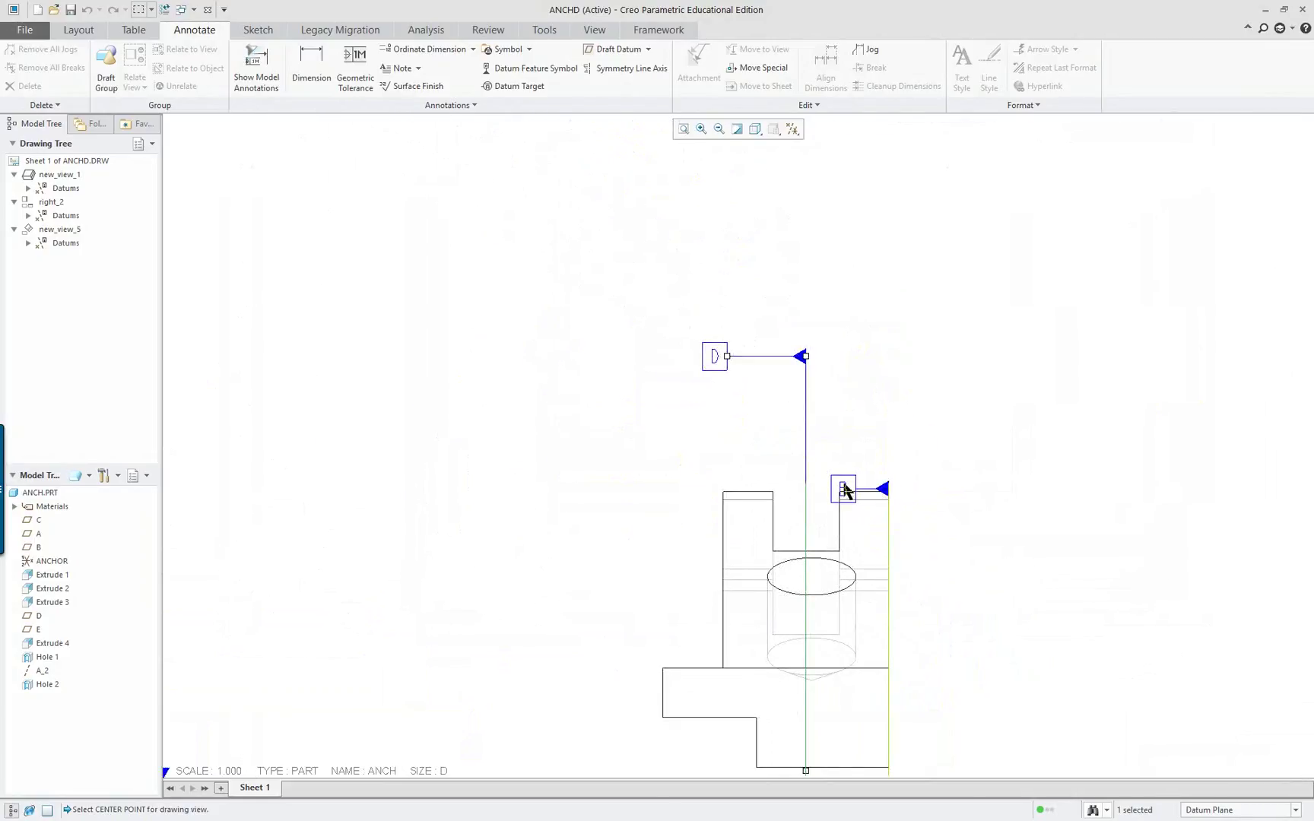
click(886, 491)
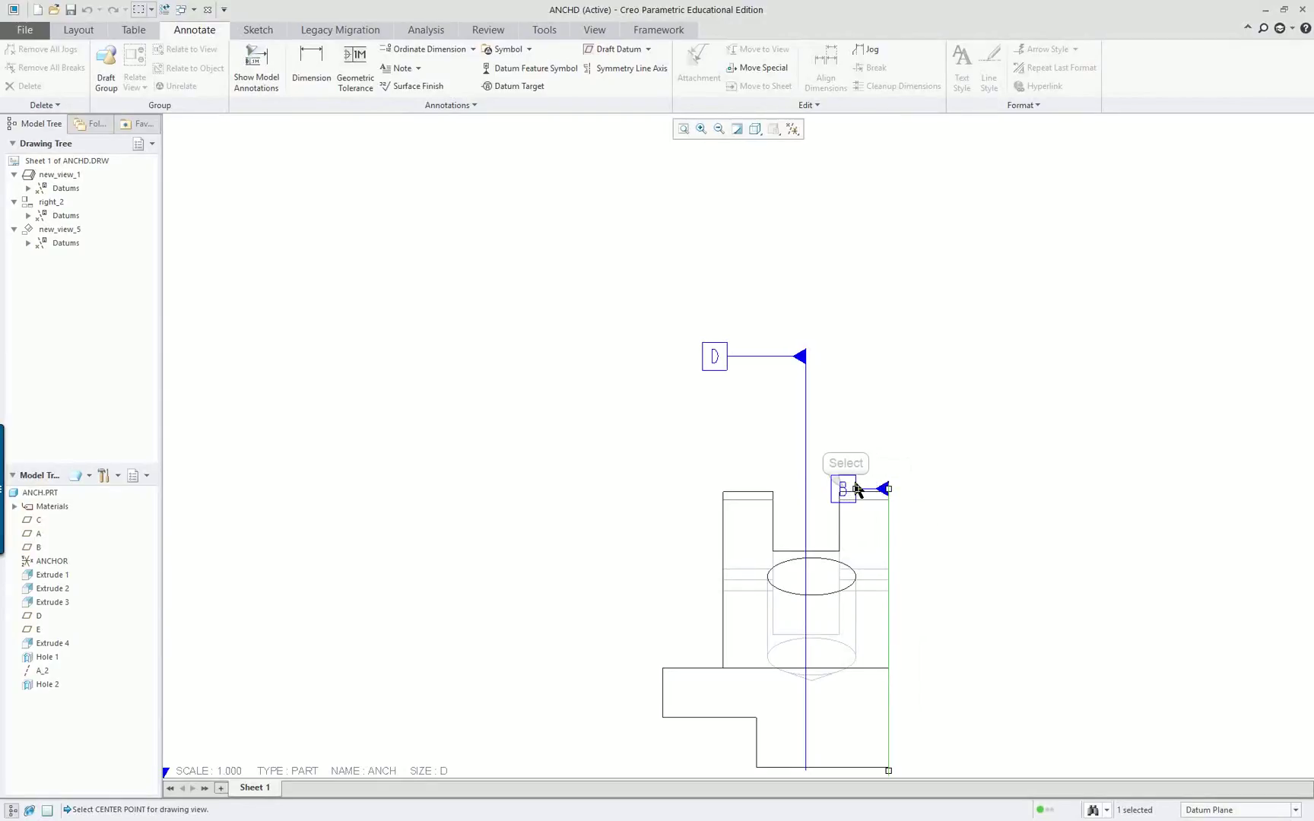
drag(852, 492, 946, 357)
scroll(961, 517, down, 5)
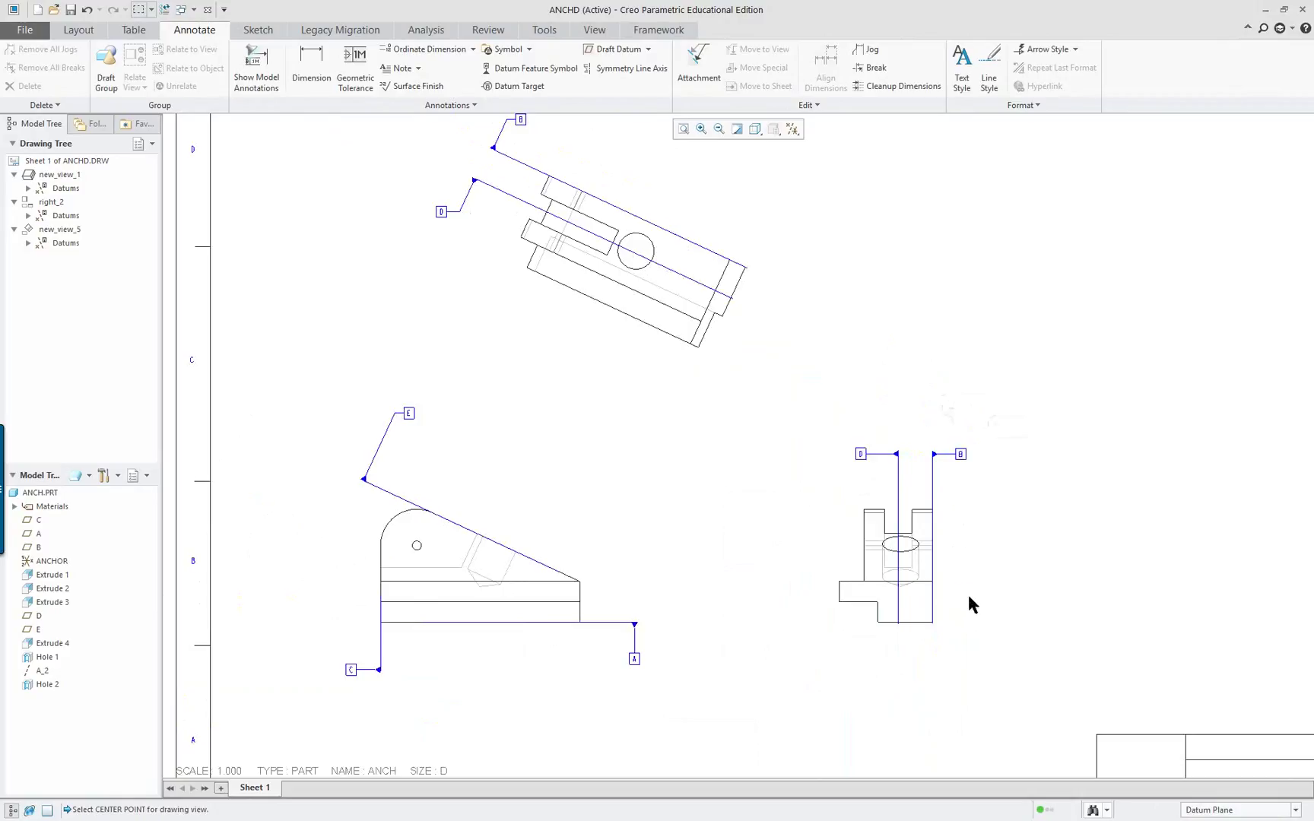
scroll(792, 448, down, 3)
scroll(795, 433, up, 3)
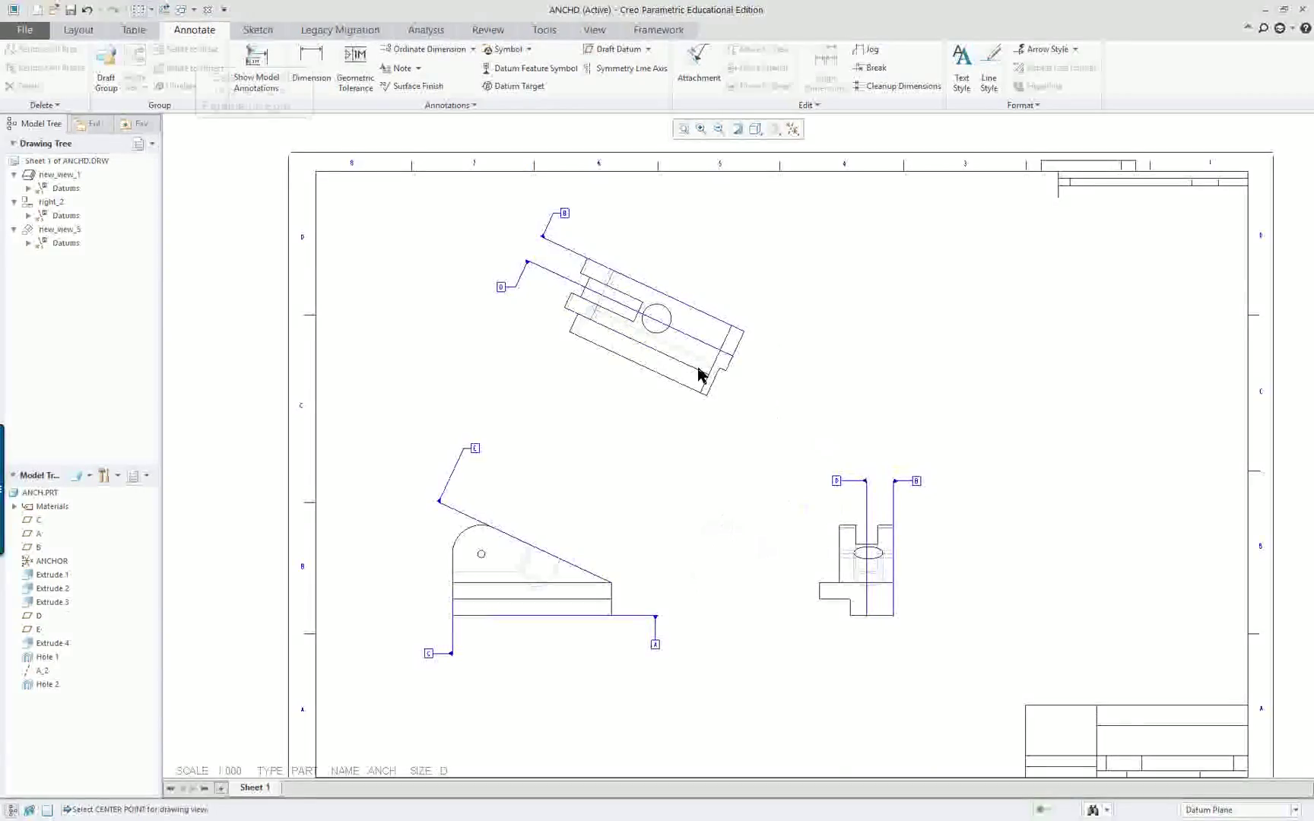
Show the model axes in the auxiliary, front and right-side views, leaving out only the last listed A_1 axis.
click(256, 61)
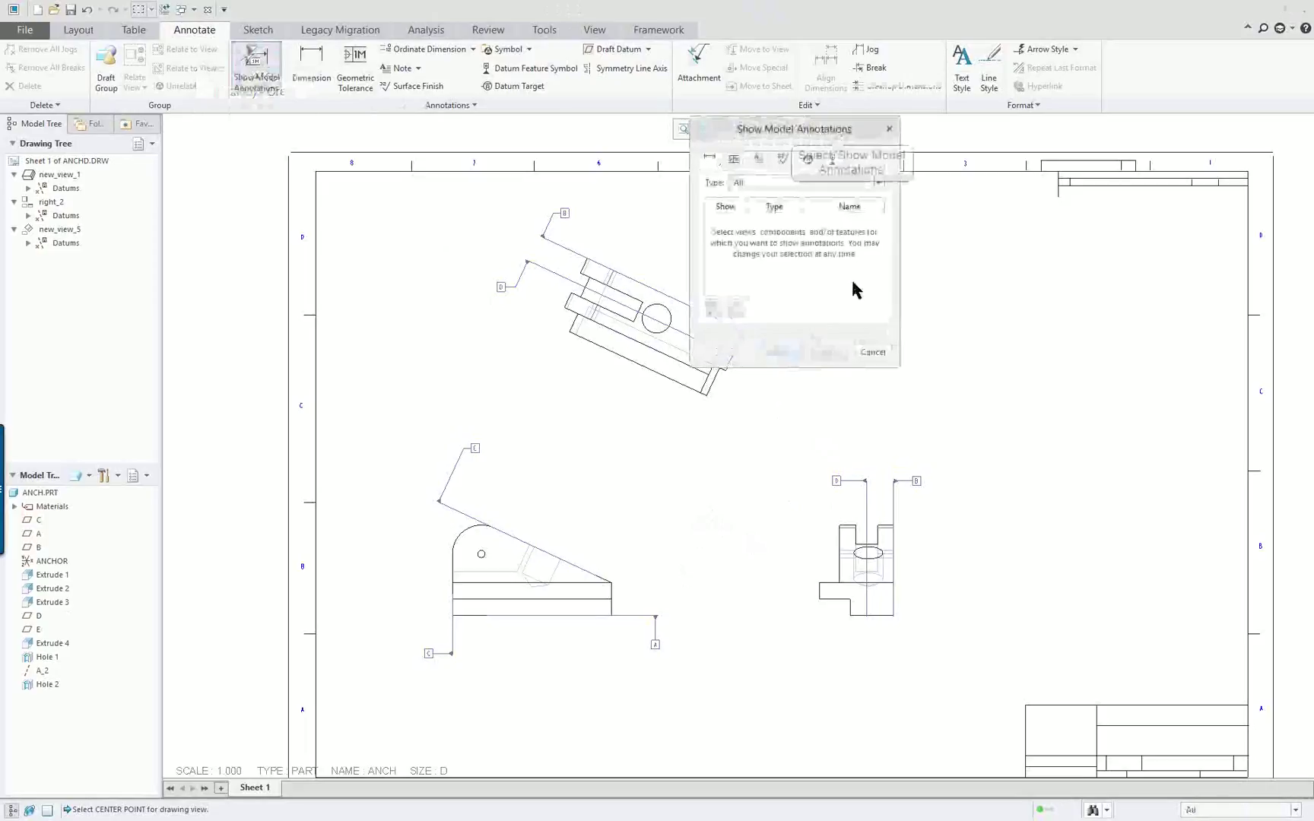
drag(858, 133, 987, 136)
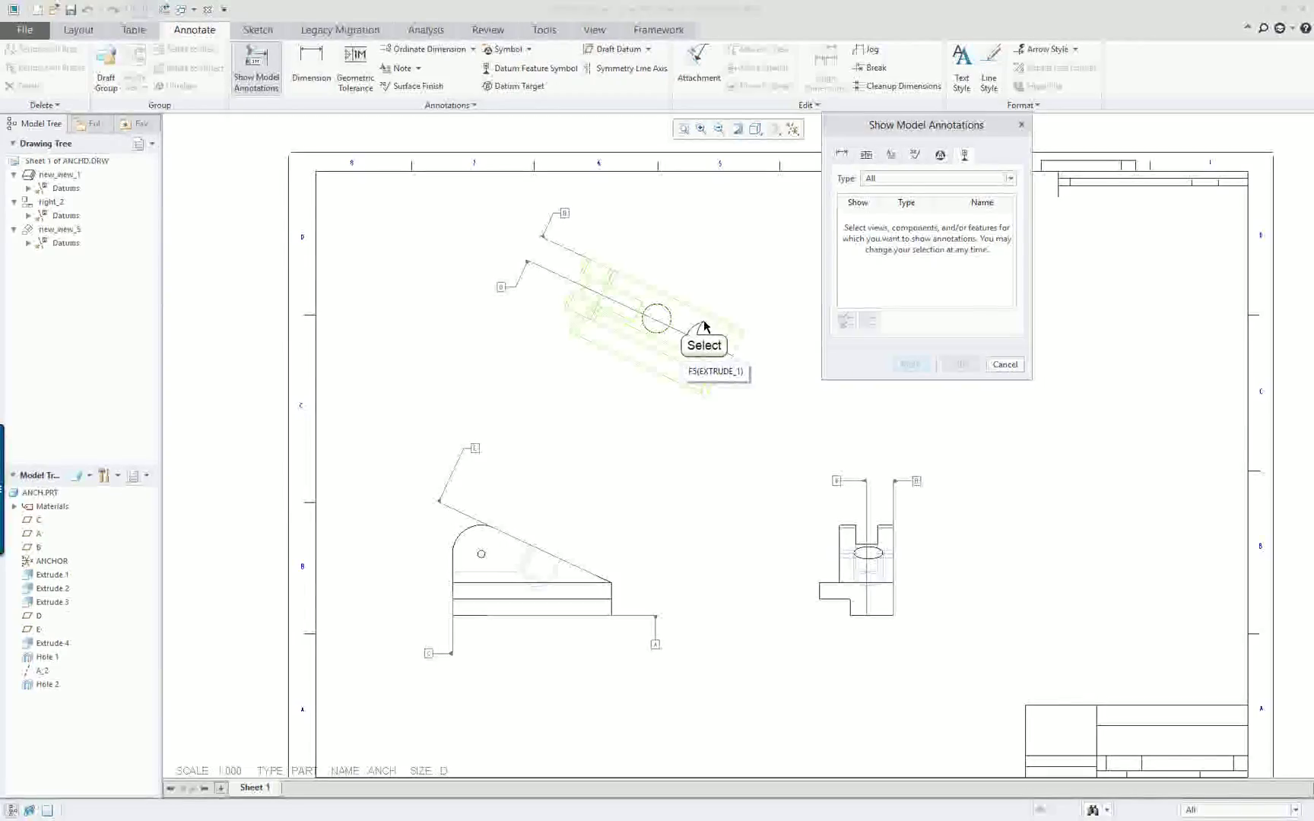
click(704, 326)
ctrl+click(560, 537)
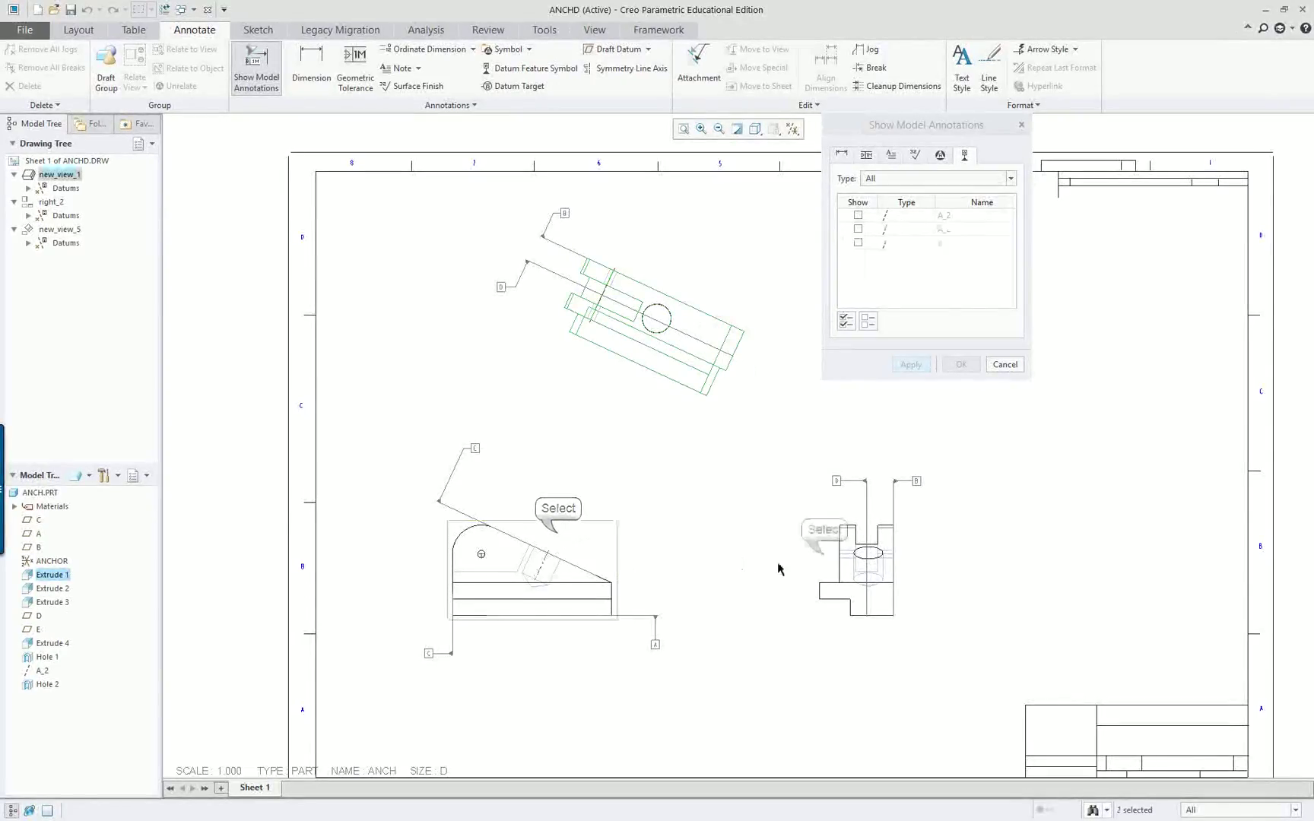
ctrl+click(828, 557)
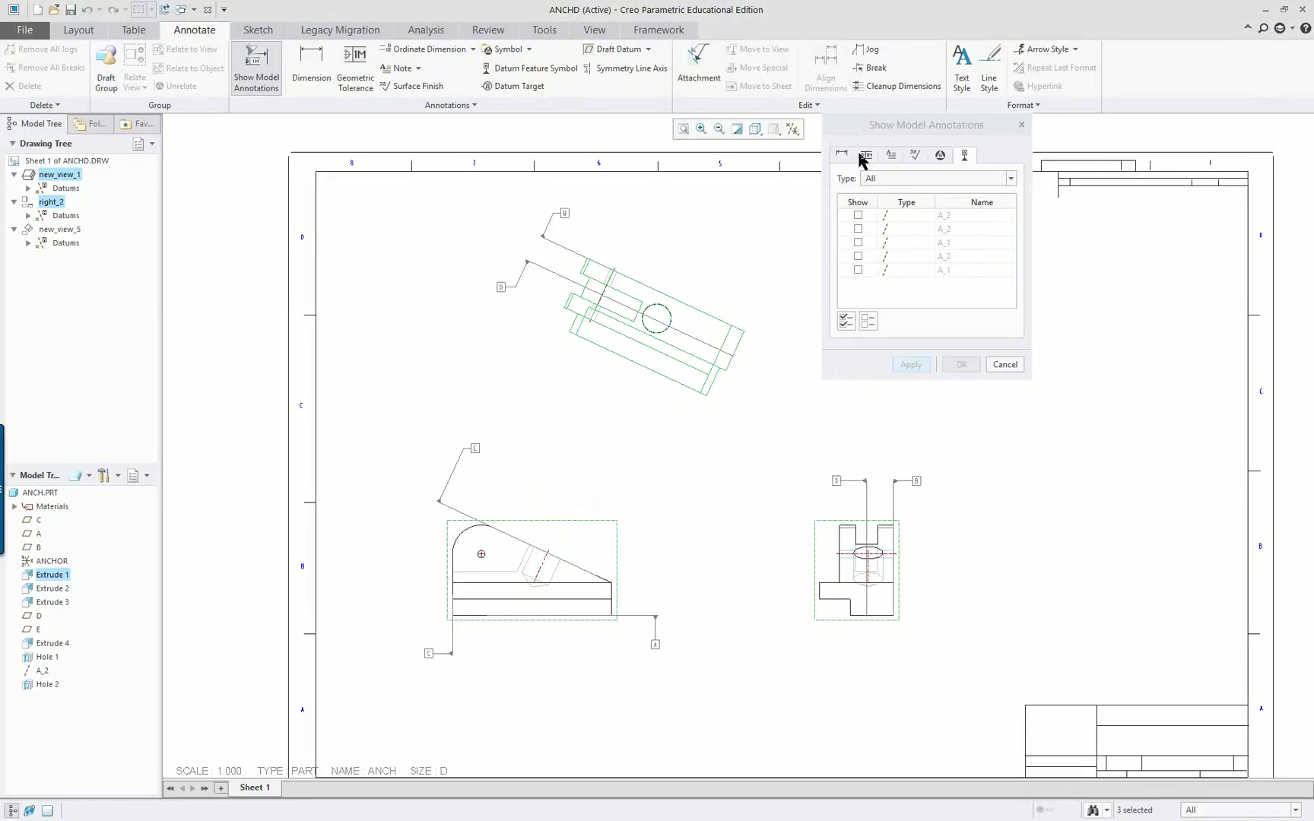
click(857, 270)
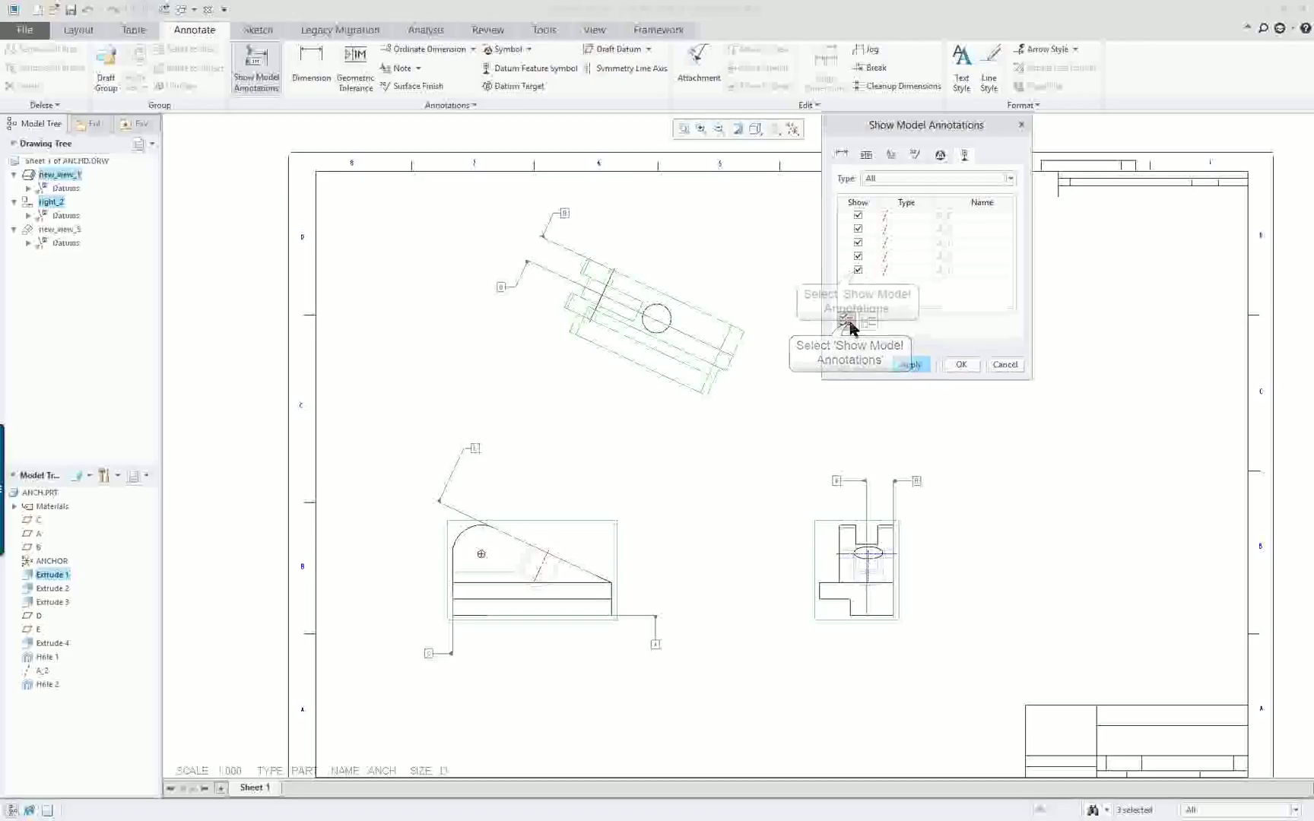
click(858, 270)
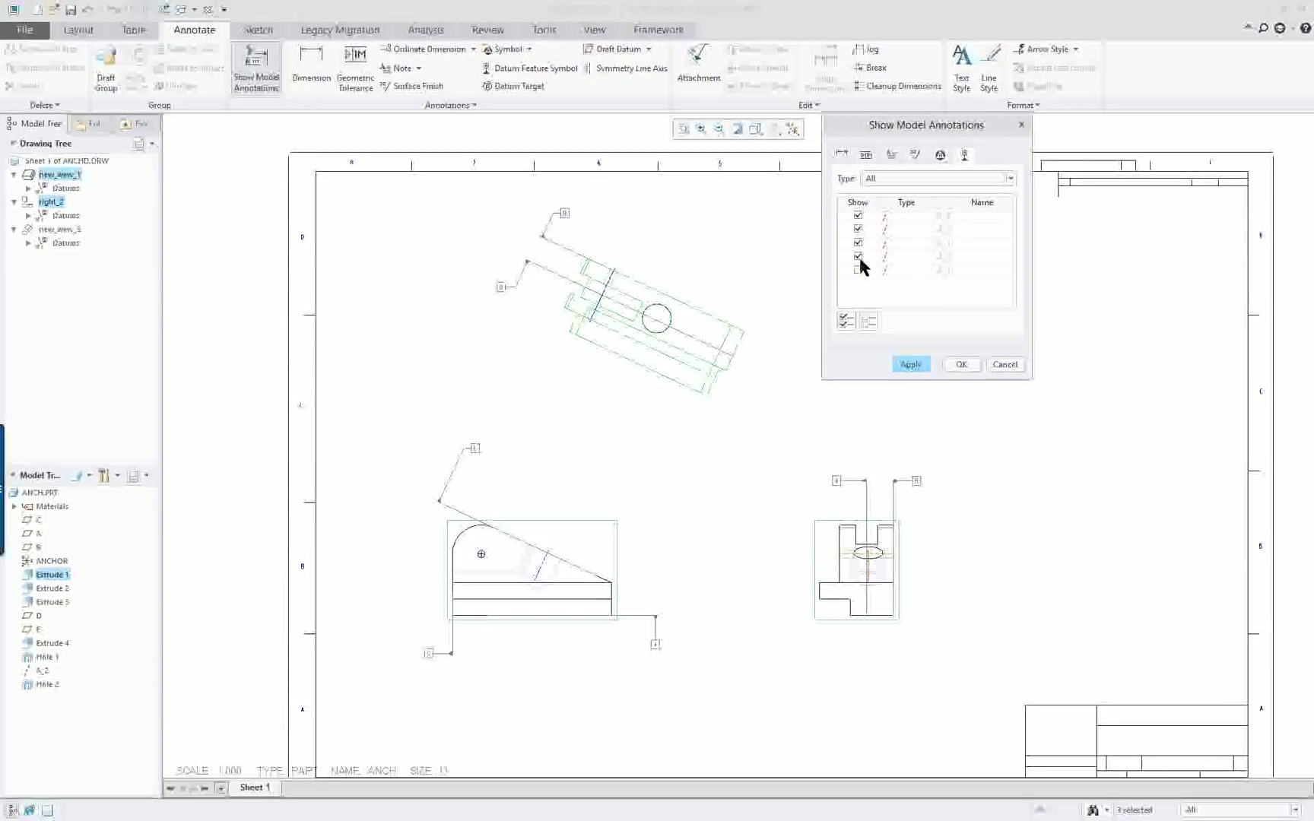
click(912, 364)
scroll(923, 532, down, 5)
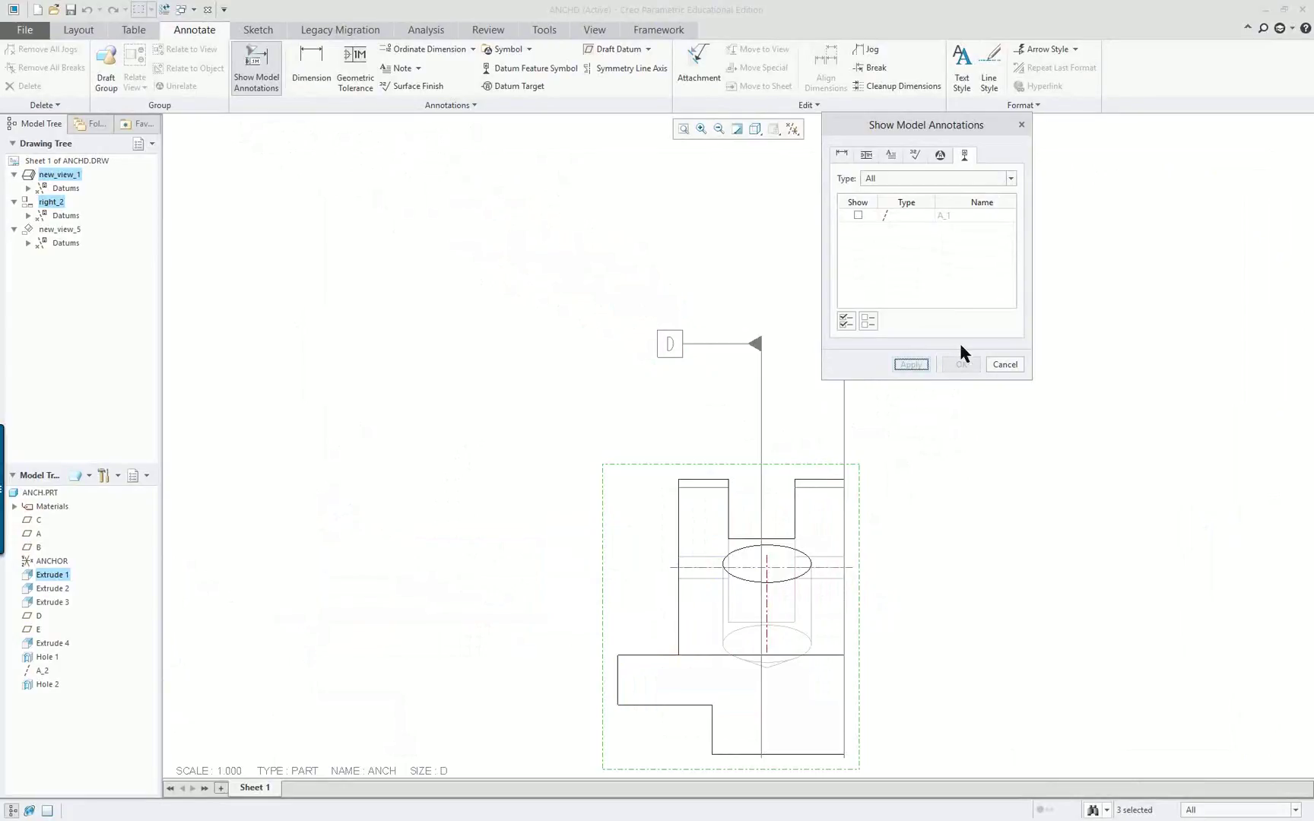
click(1005, 364)
Set the selection filter to General and extend the angled hole's centerline past both hole ends in the front view.
scroll(961, 418, up, 4)
scroll(410, 555, down, 4)
scroll(380, 487, up, 3)
scroll(274, 460, down, 3)
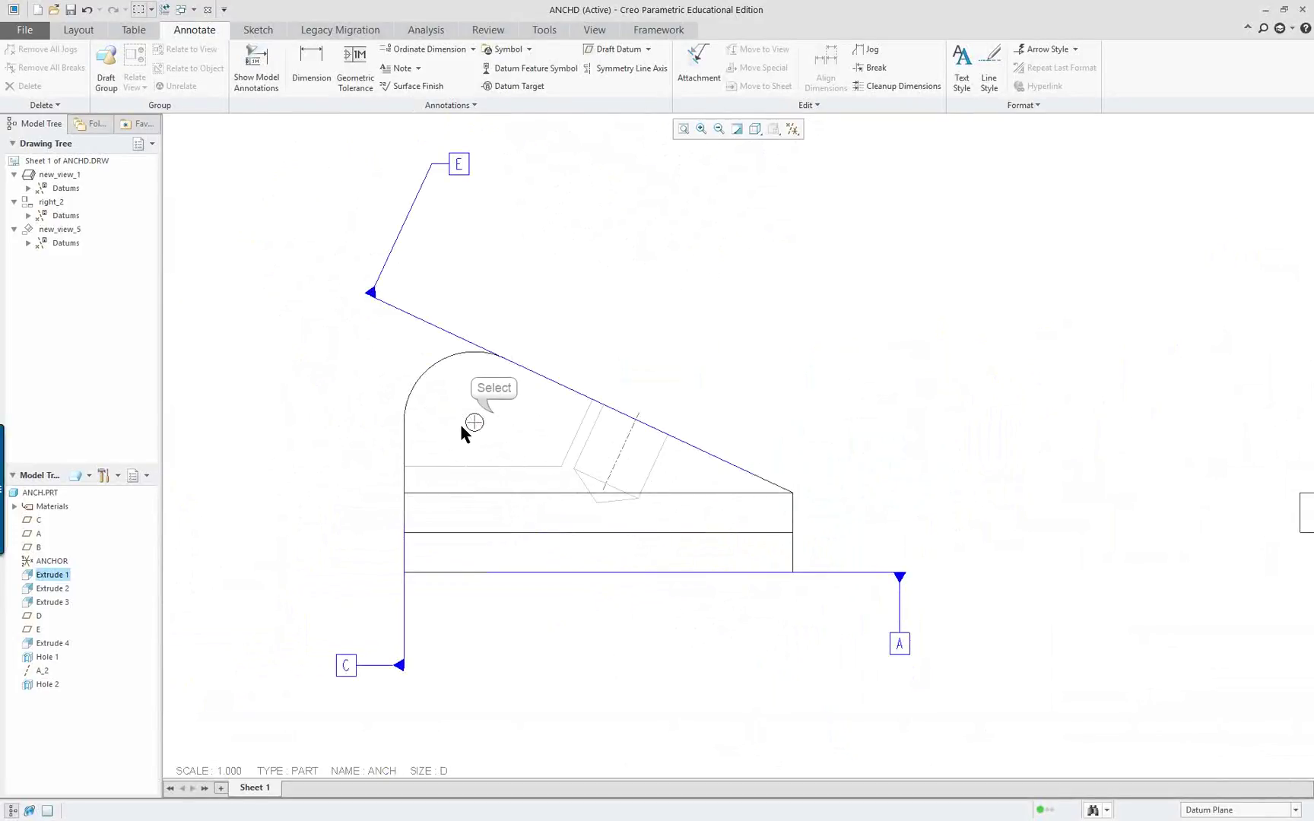
scroll(459, 422, down, 3)
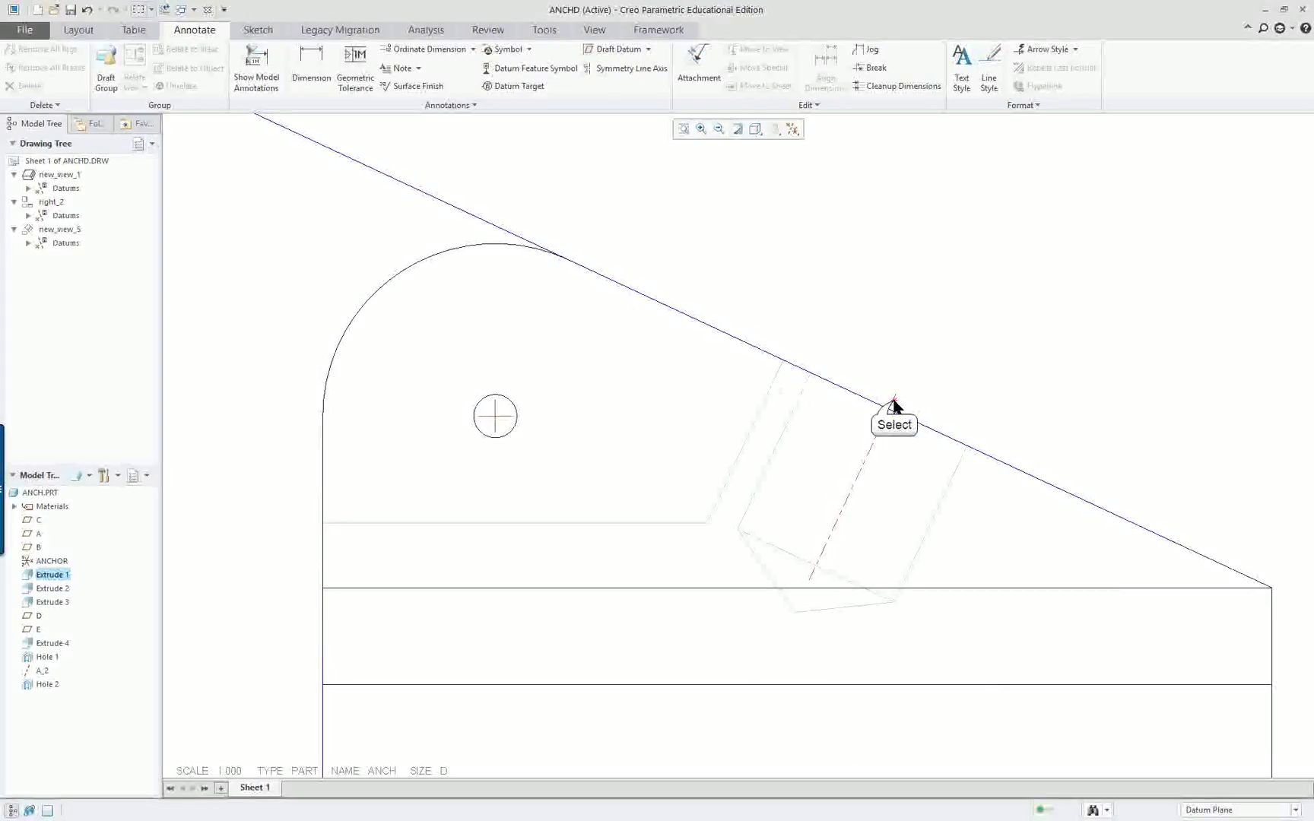
scroll(969, 460, up, 5)
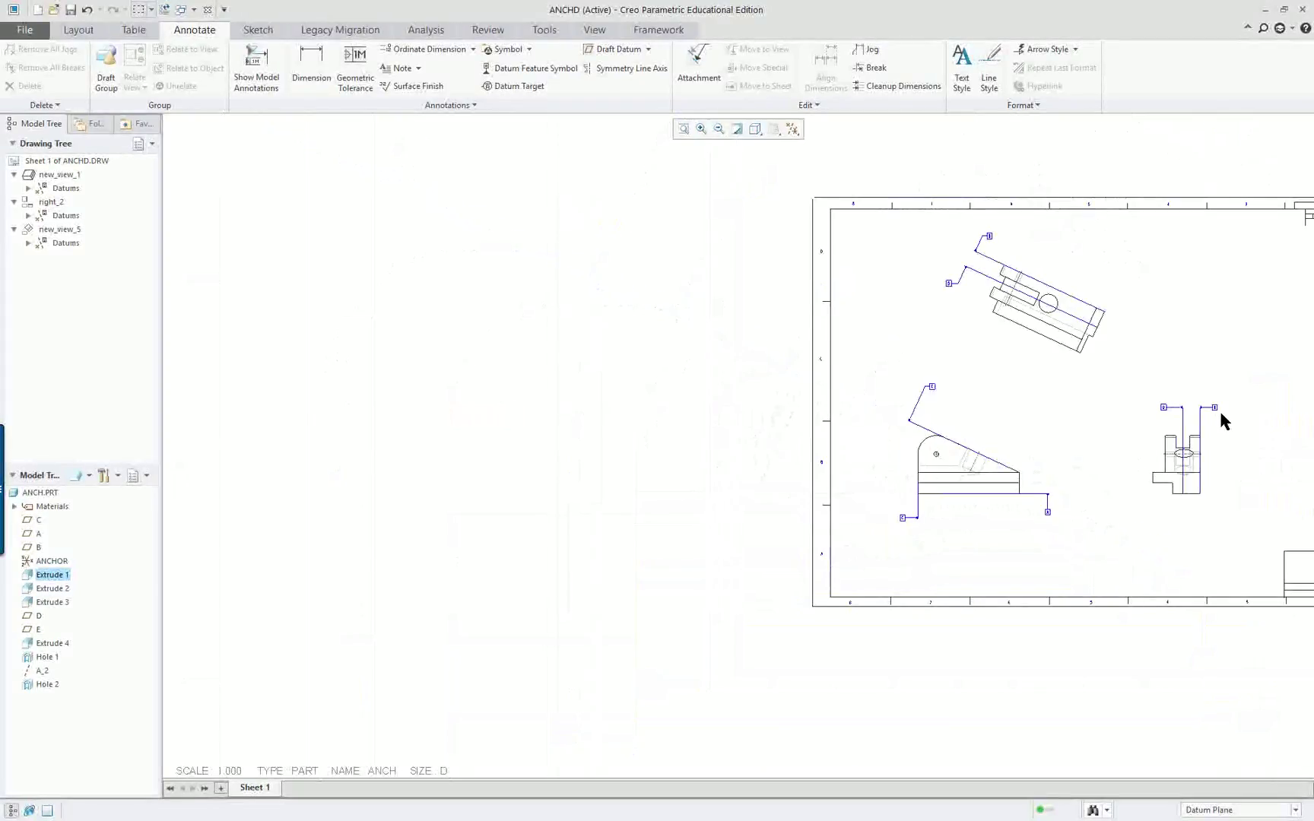
mouse_move(1218, 411)
middle_down()
mouse_move(1034, 453)
mouse_move(930, 535)
middle_up()
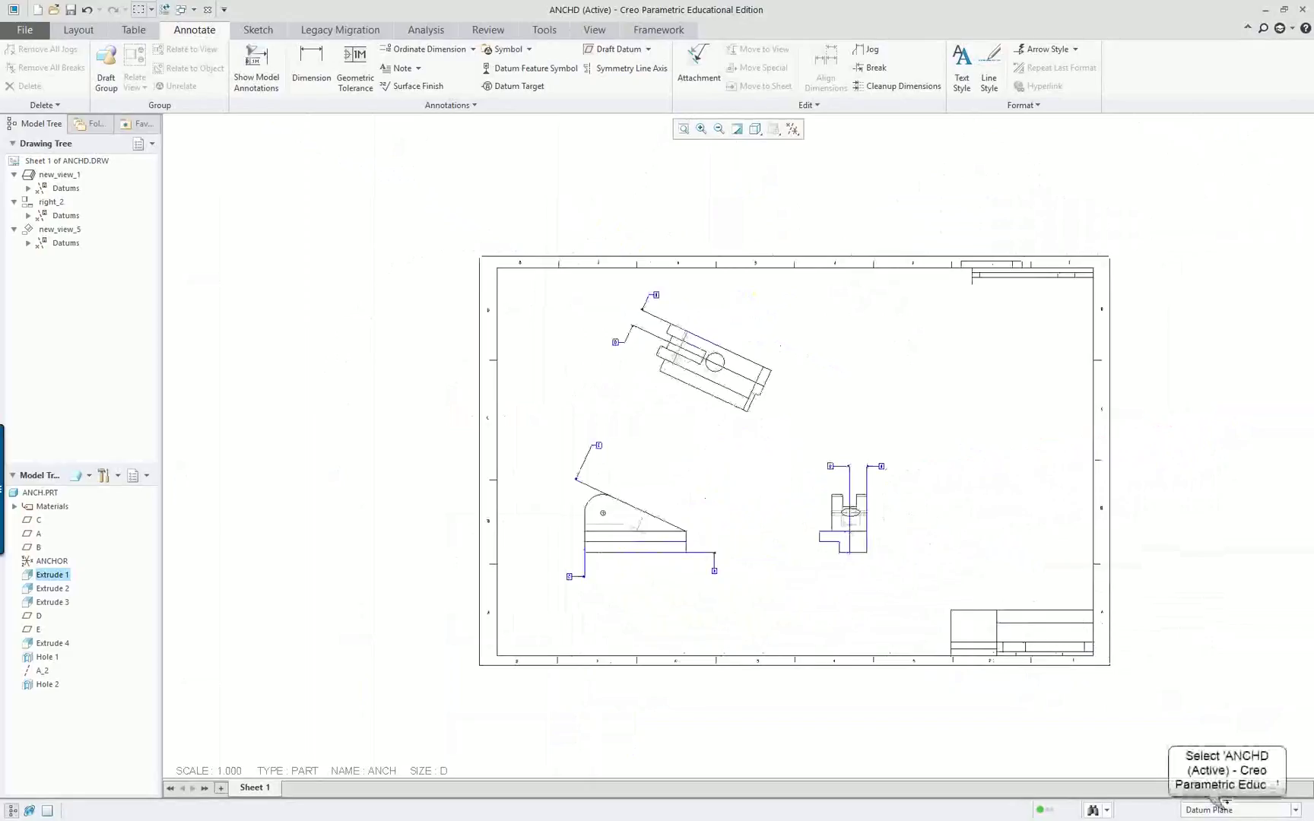
click(1226, 808)
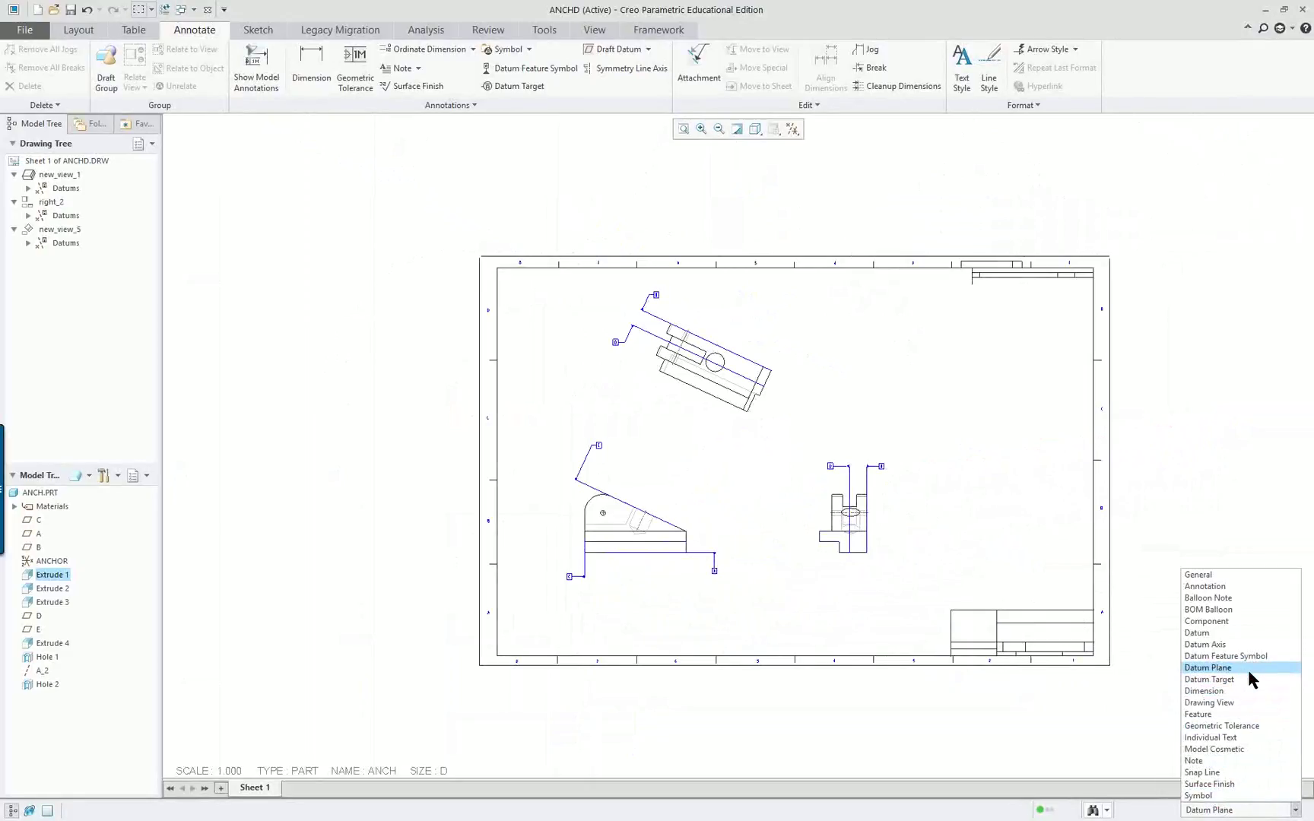
click(1202, 575)
scroll(668, 559, up, 6)
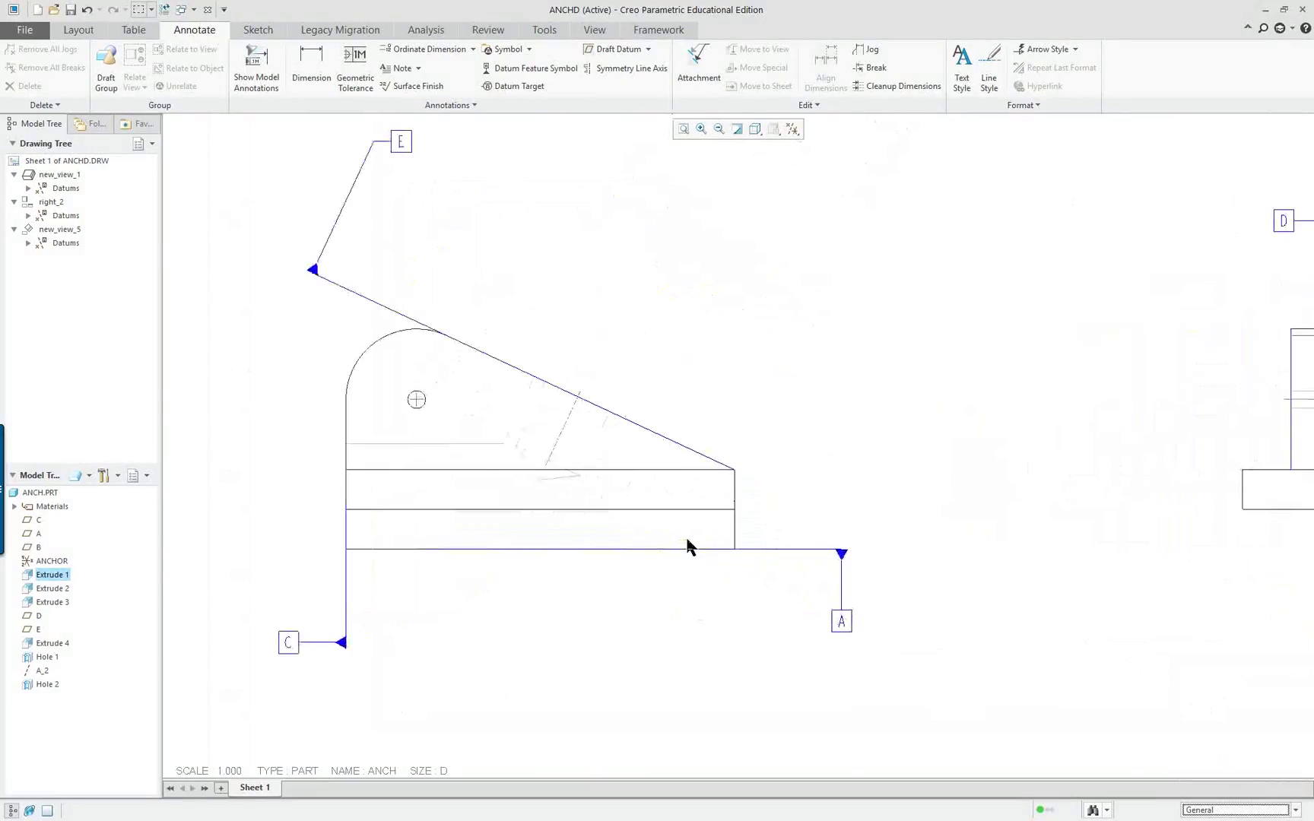
click(561, 422)
drag(545, 464, 531, 499)
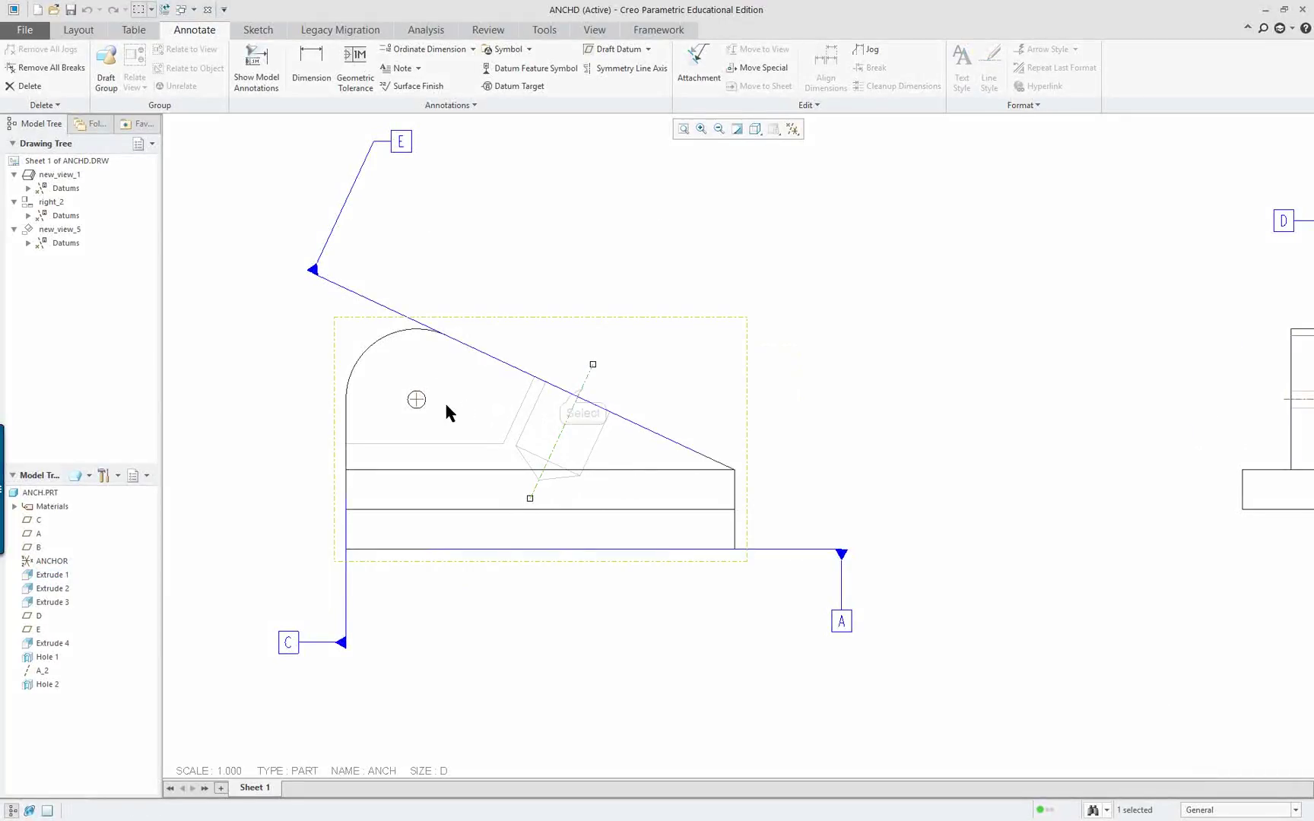
Extend the small hole's crossed centerlines in the front view past the rounded end's left and upper edges, and also rightward and downward.
scroll(381, 403, up, 3)
drag(463, 396, 520, 395)
drag(436, 395, 290, 393)
drag(453, 382, 449, 212)
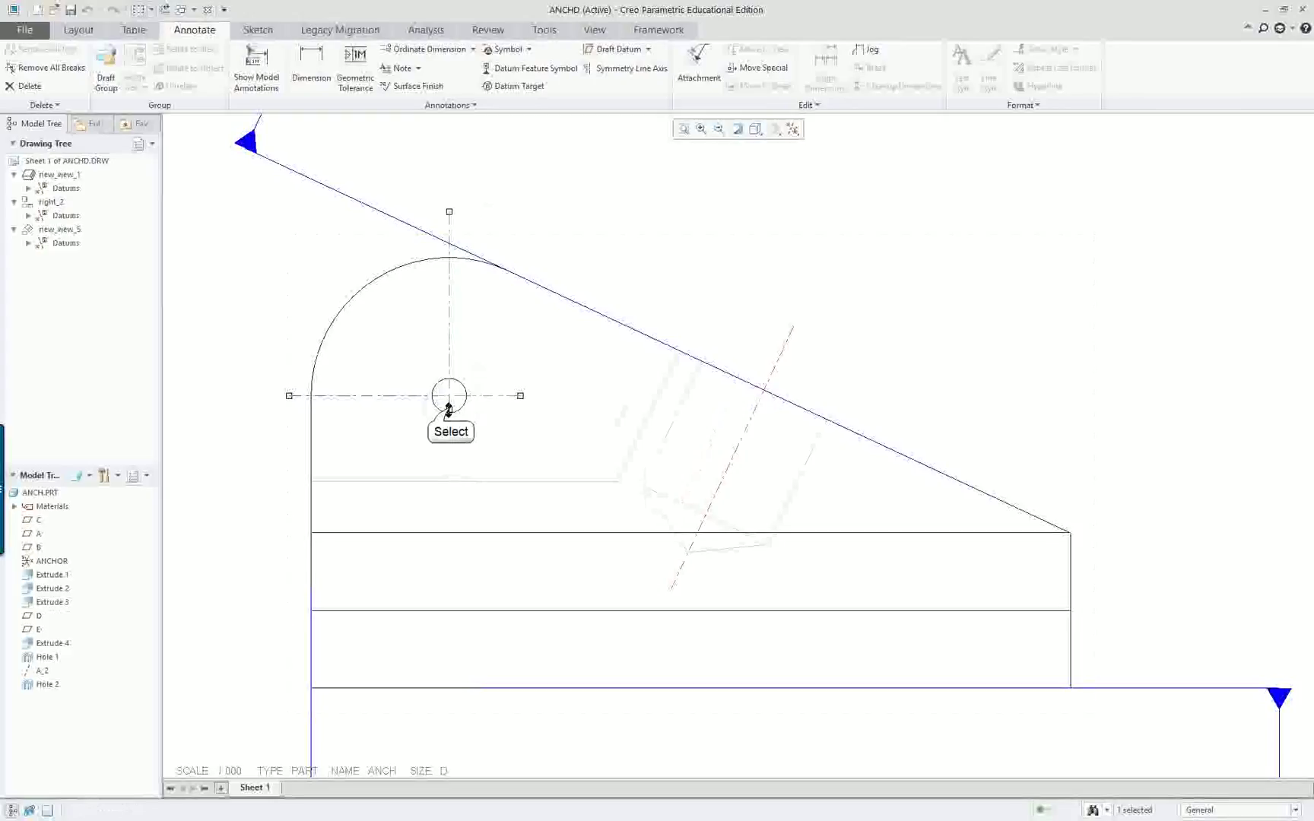
drag(450, 409, 446, 472)
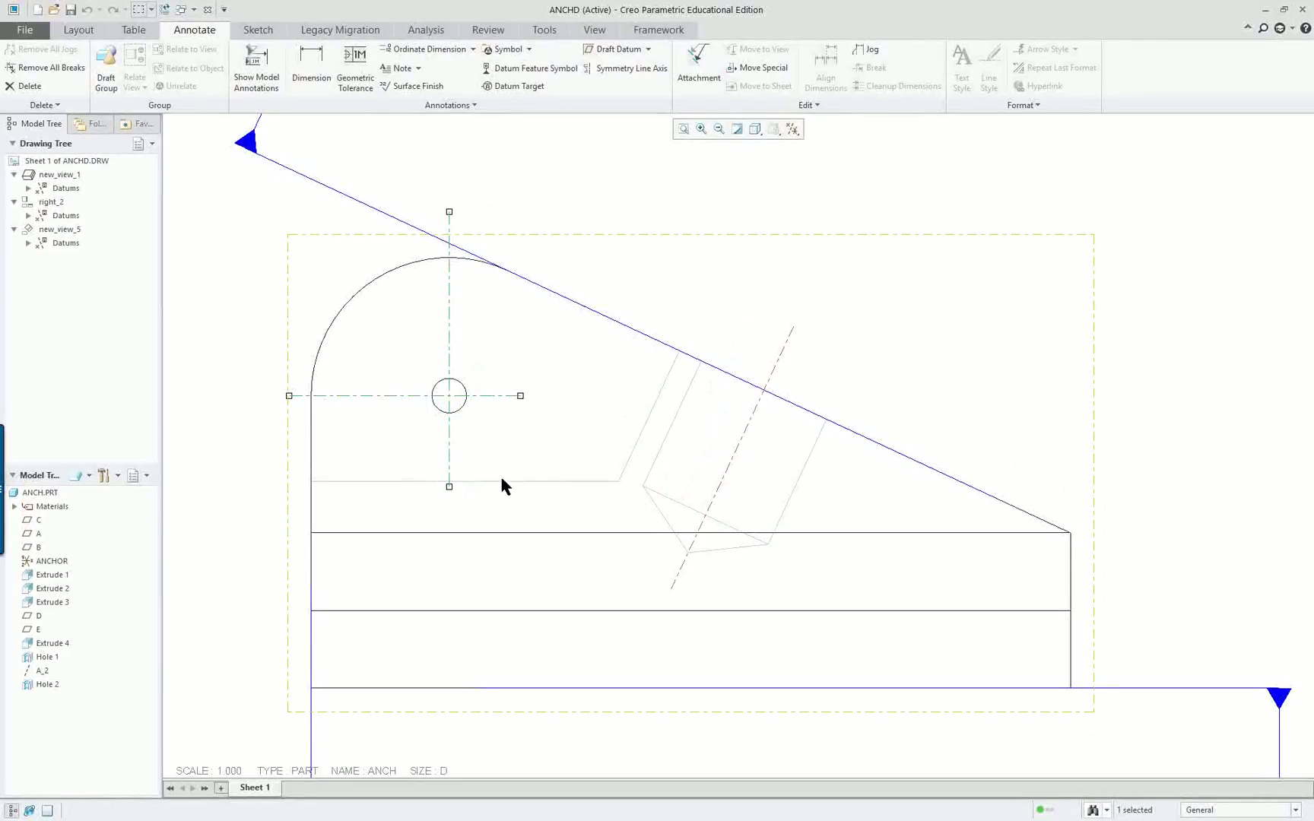
Remove the hole centerlines from the right-side view.
scroll(543, 465, down, 8)
scroll(860, 426, up, 3)
scroll(850, 420, up, 3)
click(758, 492)
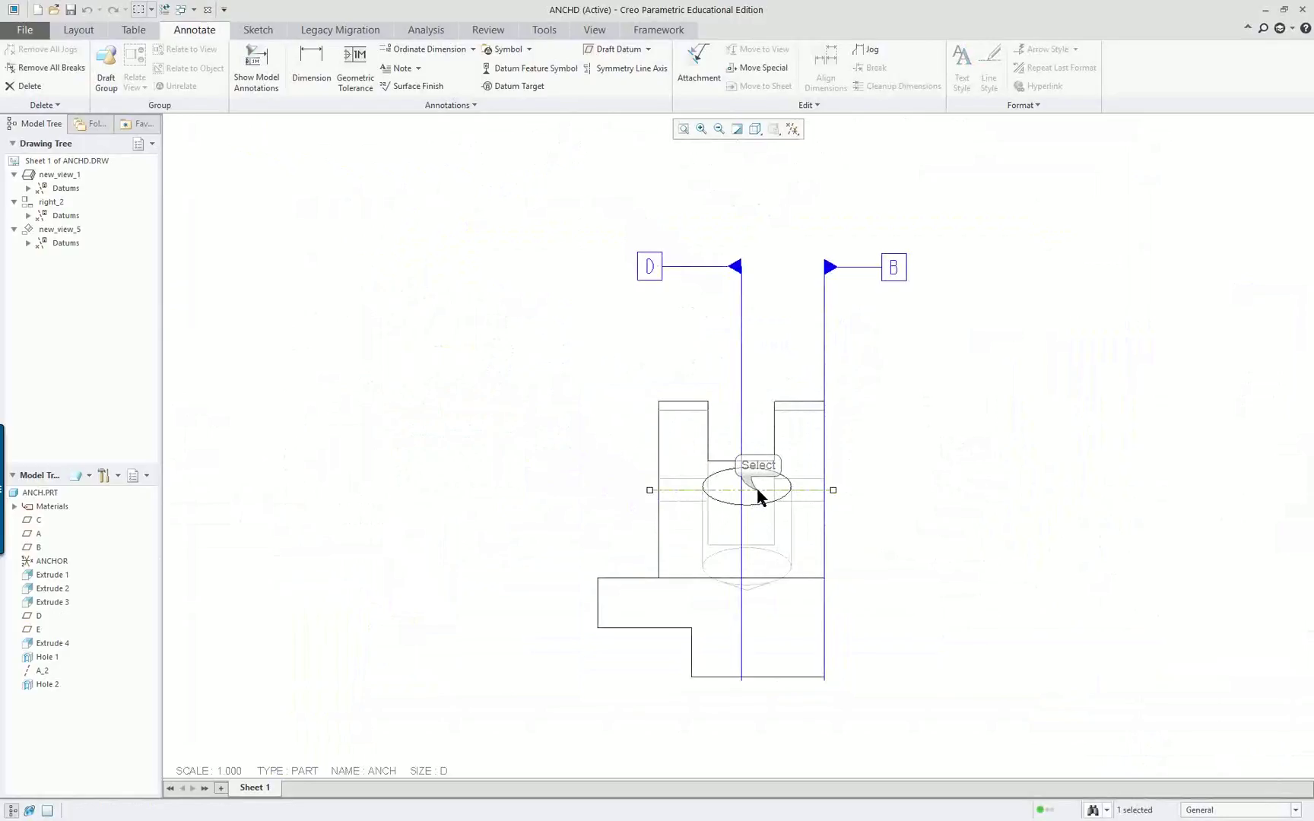
click(924, 490)
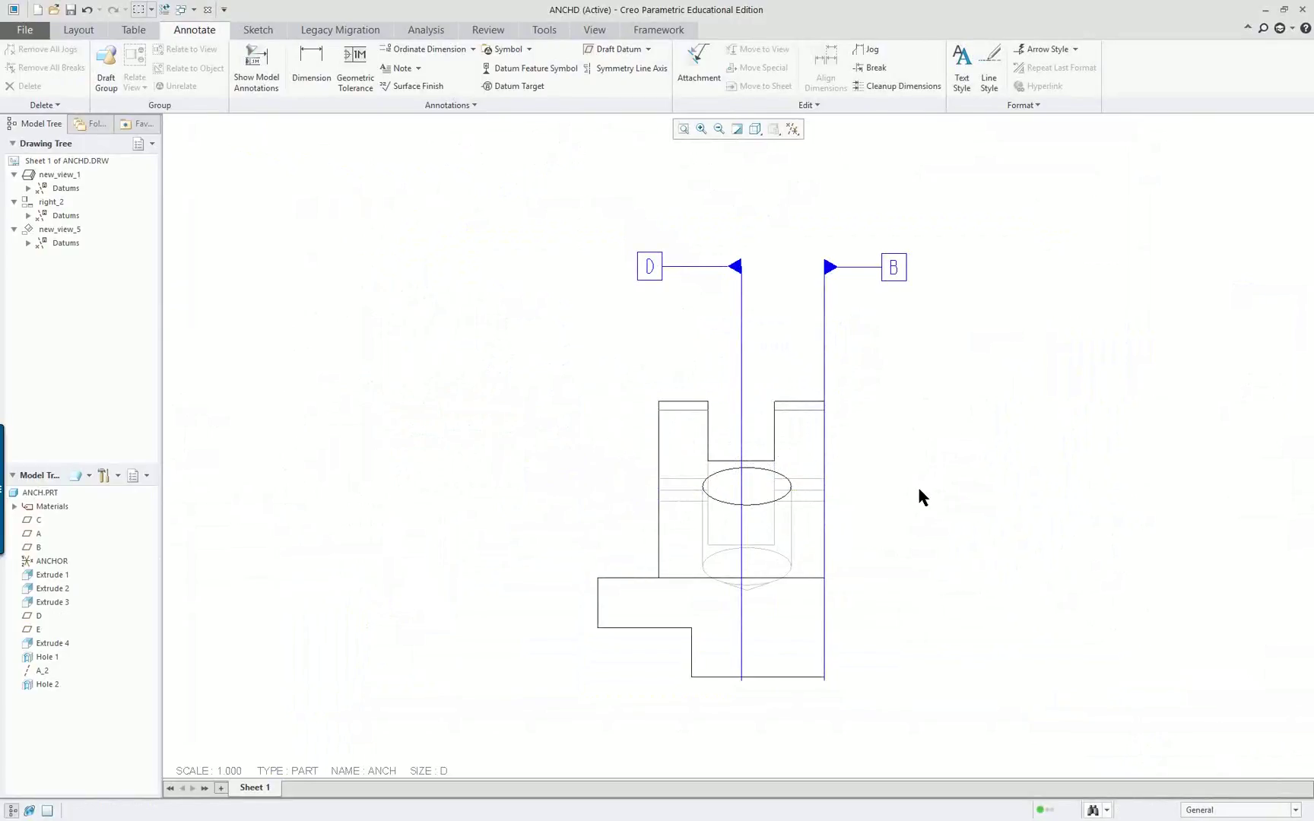
Set the right-side view's display style to No Hidden and its tangent edges display style to None.
double_click(637, 469)
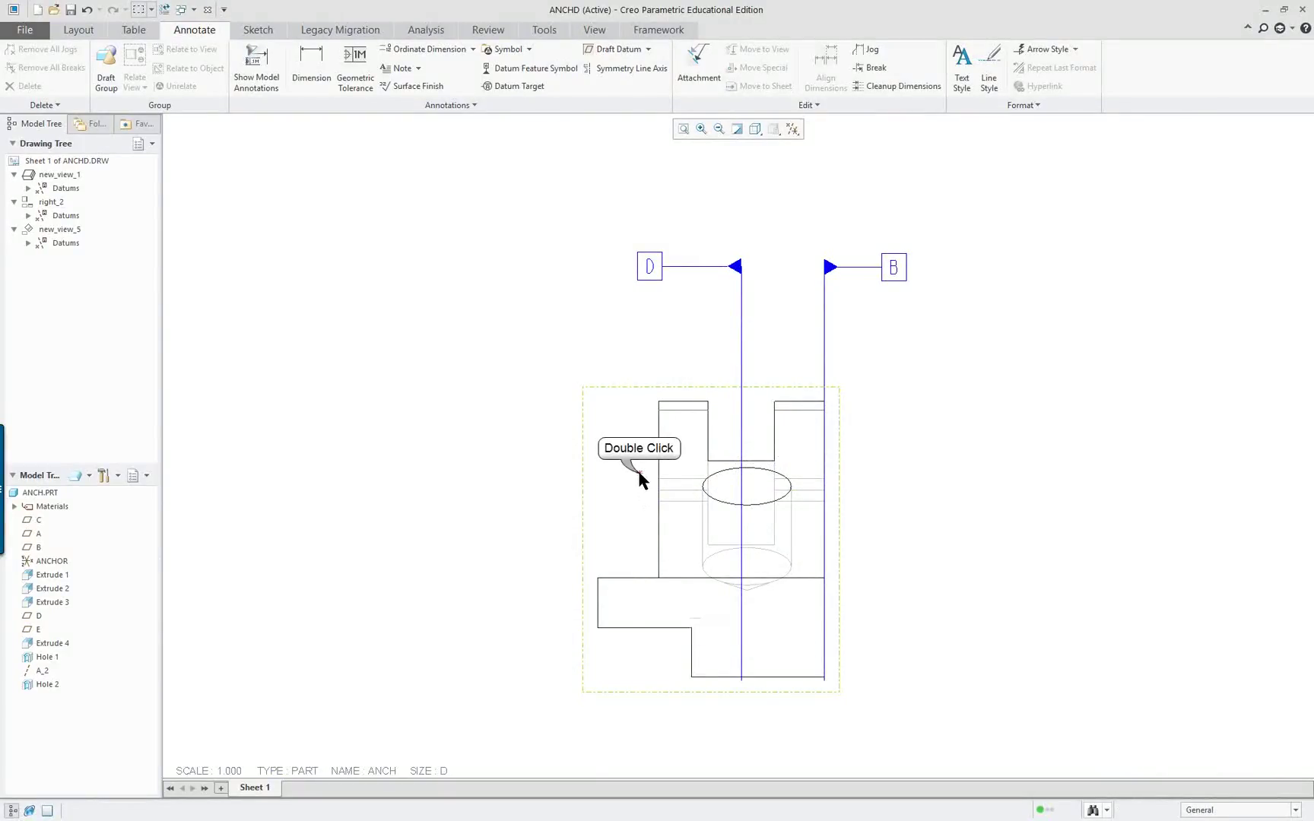
click(783, 458)
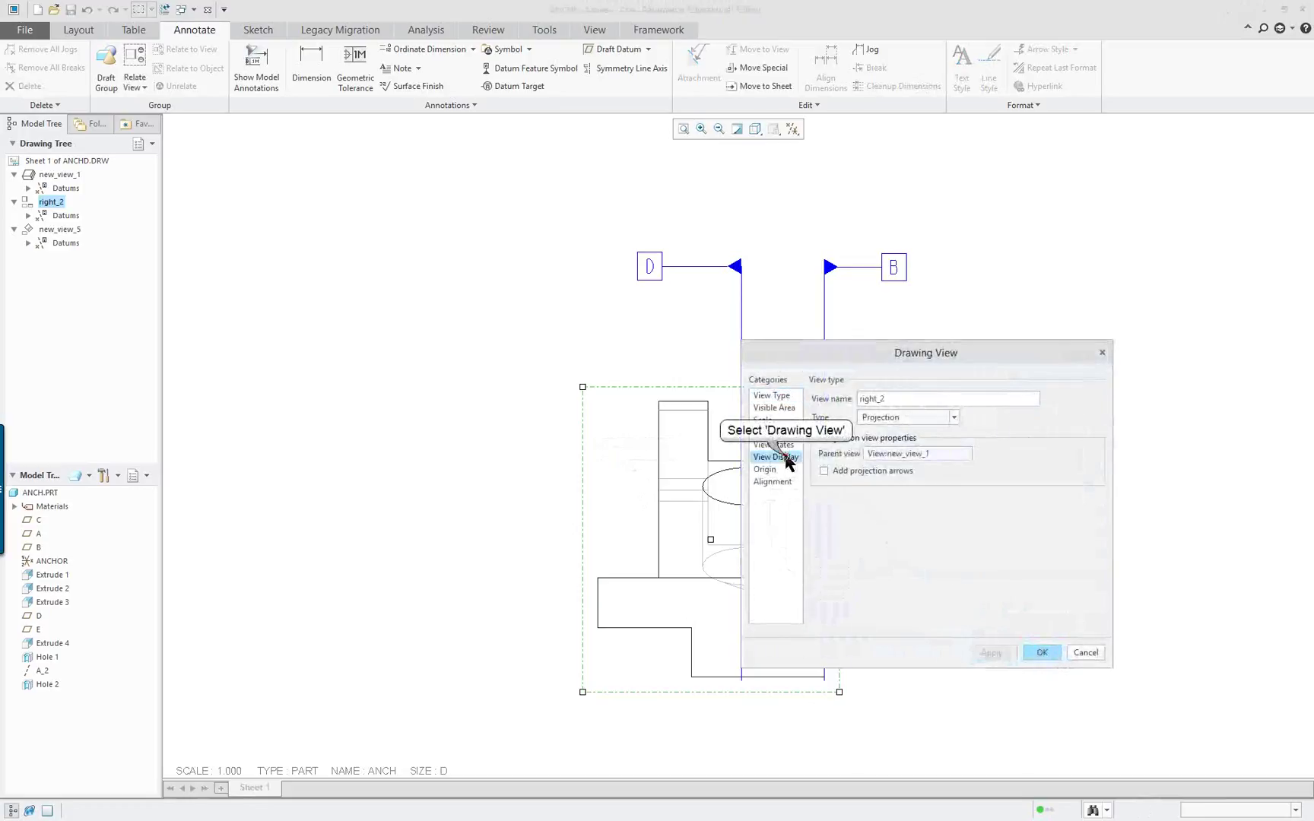
click(939, 415)
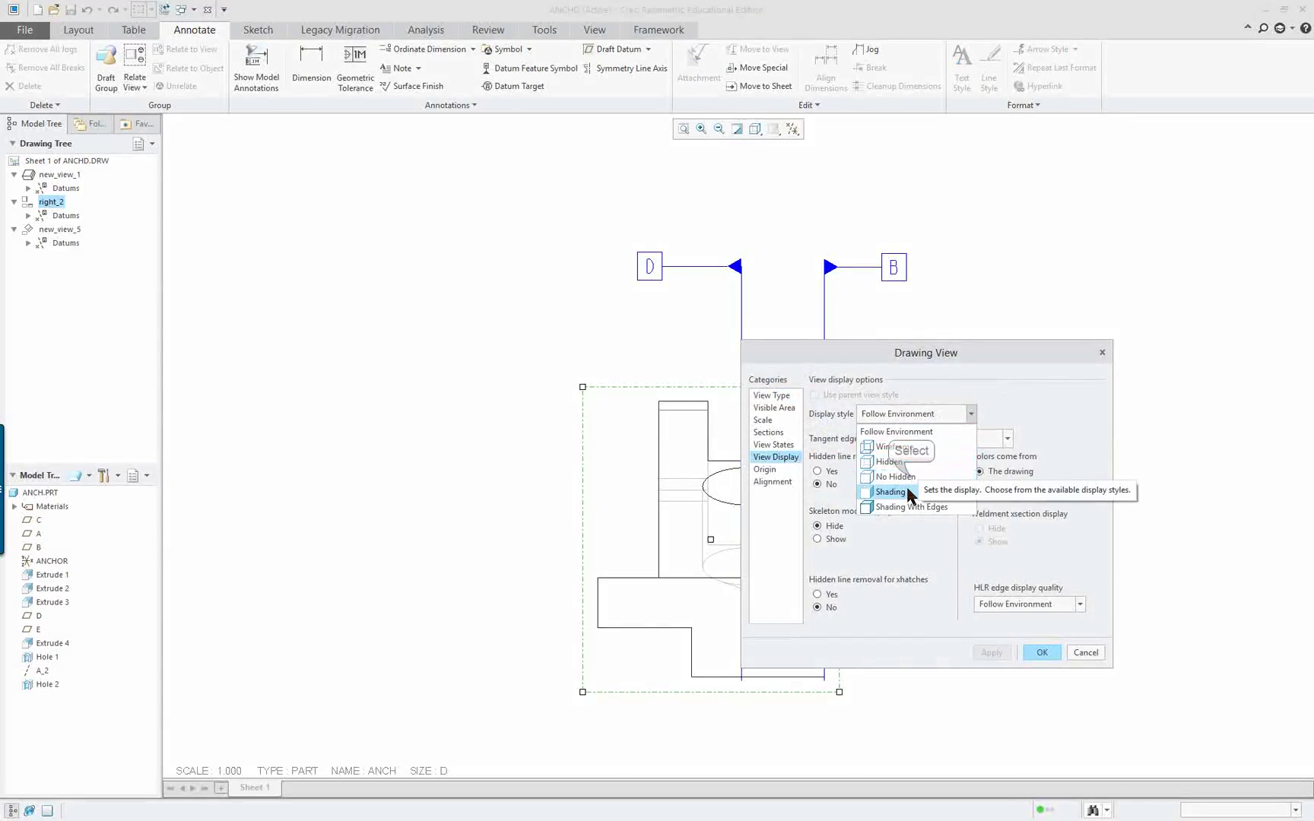
click(911, 477)
click(943, 439)
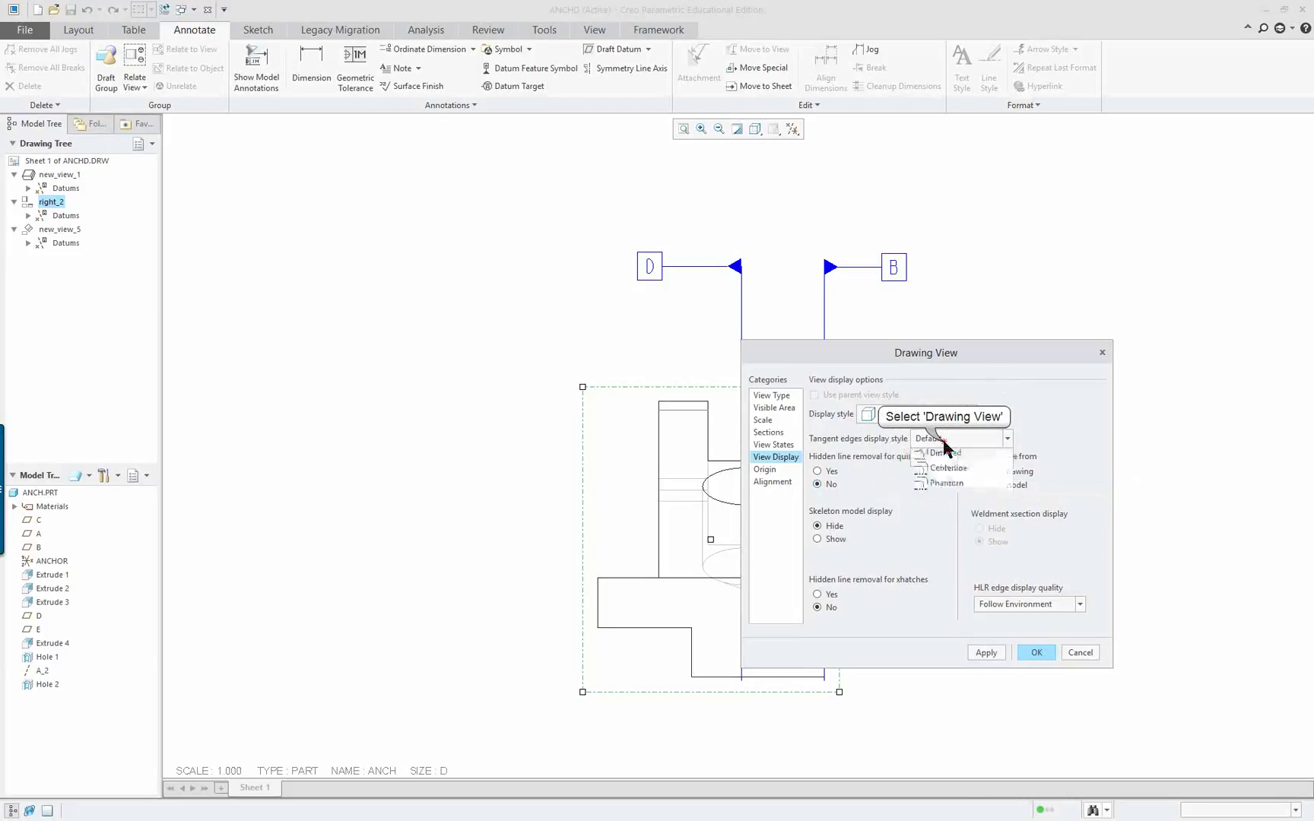
click(949, 472)
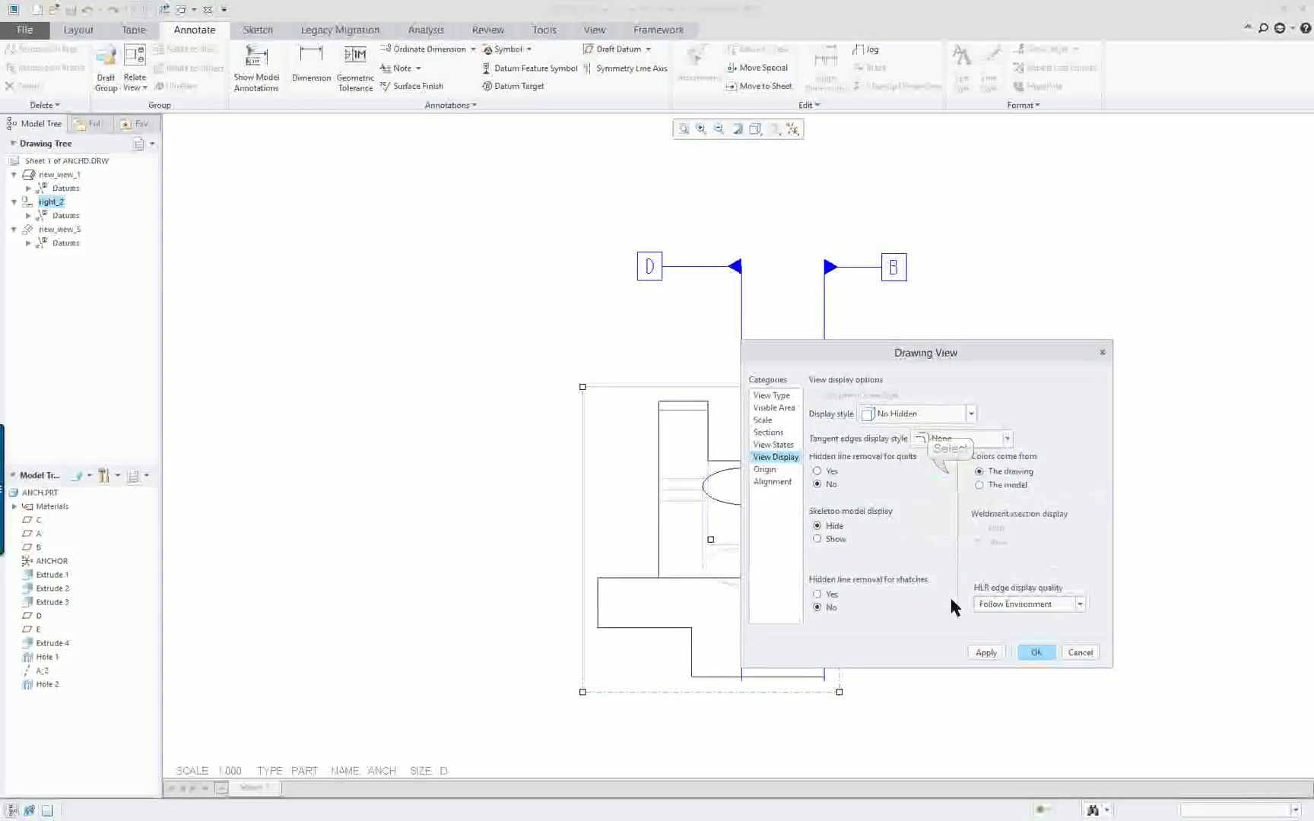
click(983, 652)
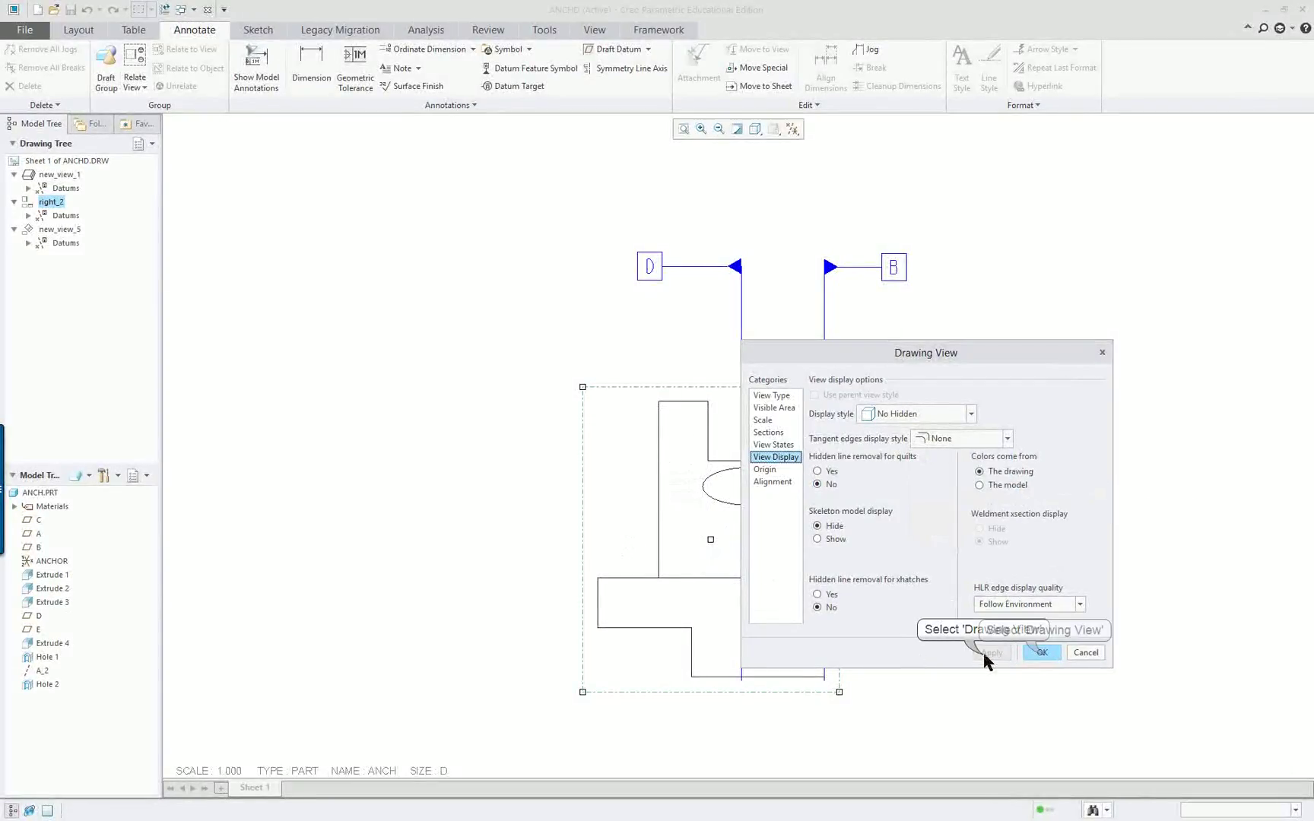
click(1038, 654)
click(1126, 630)
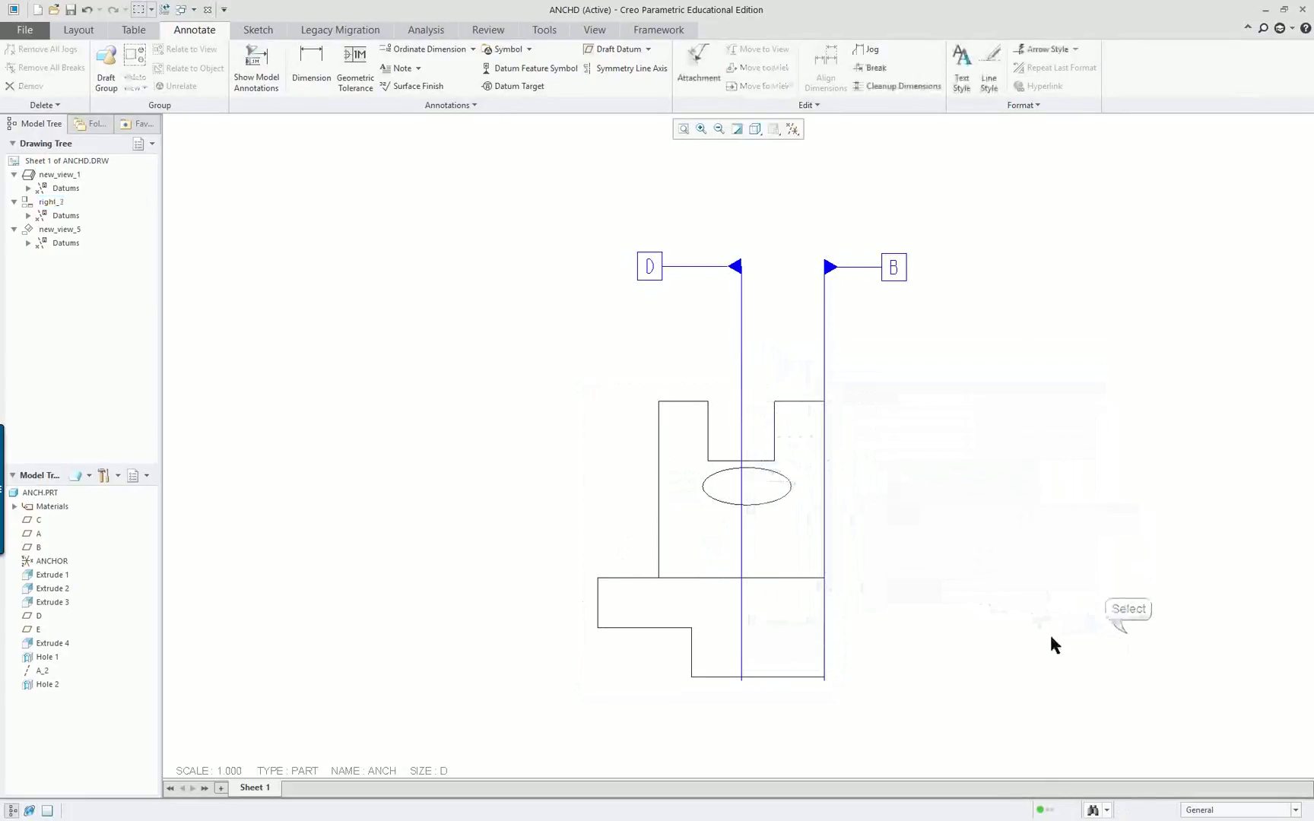
Set the auxiliary view's display style to No Hidden and its tangent edges display style to None.
scroll(1013, 631, down, 3)
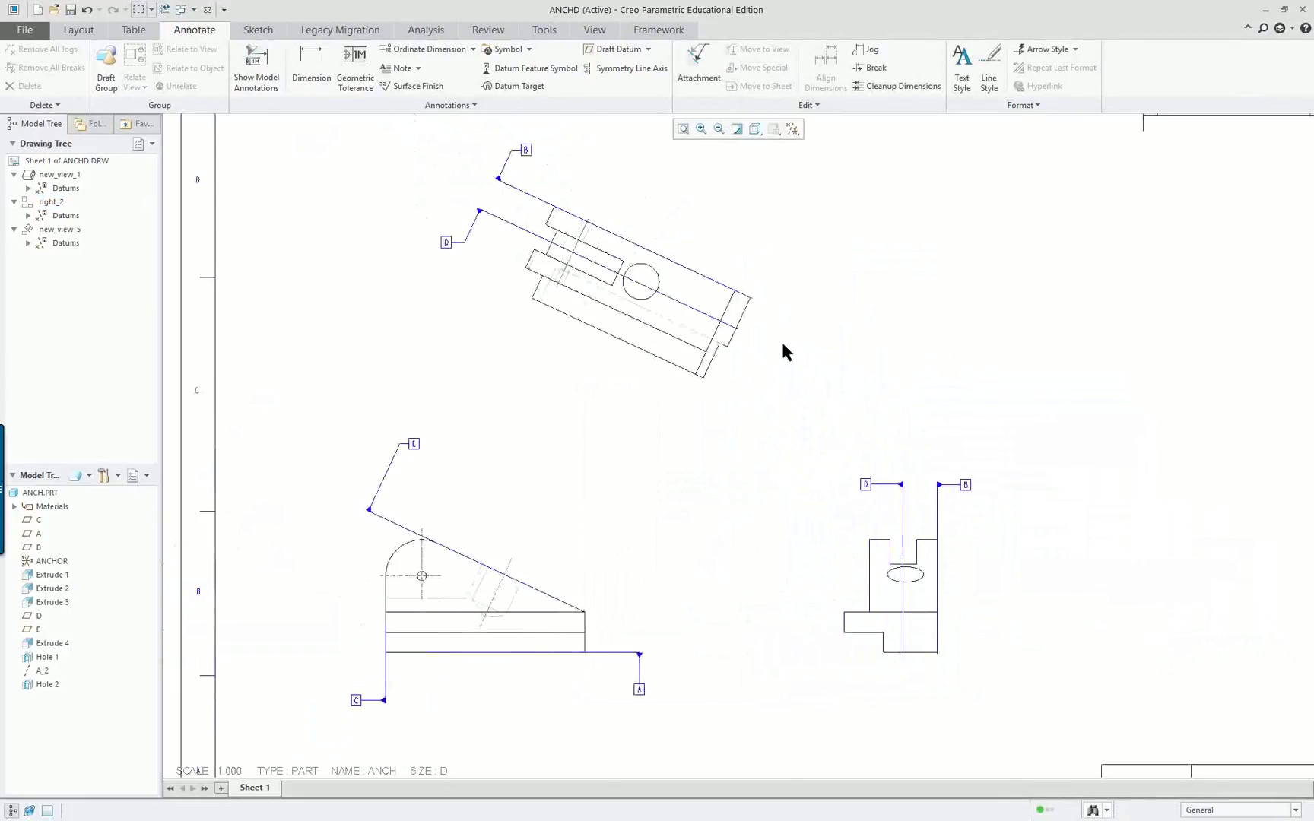
scroll(601, 163, up, 5)
double_click(716, 323)
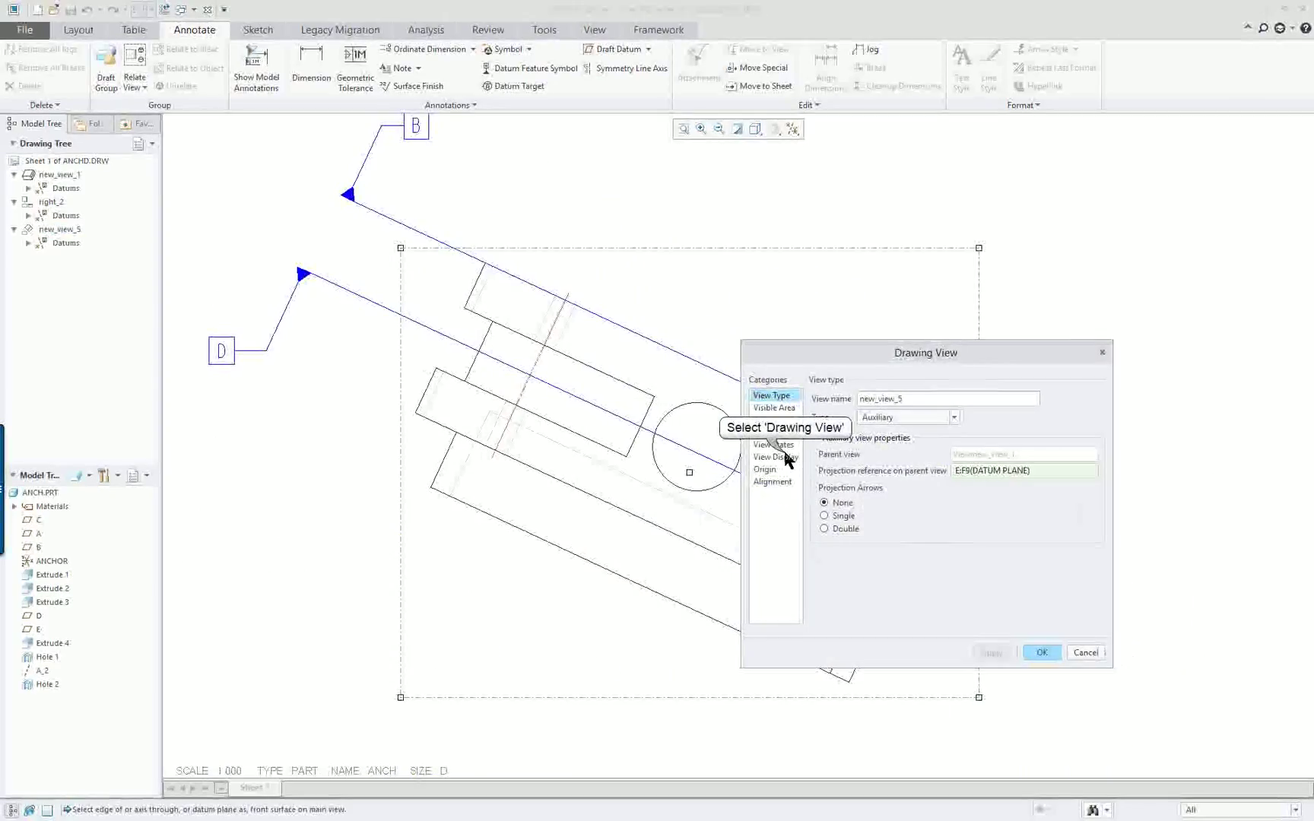
click(788, 459)
click(909, 416)
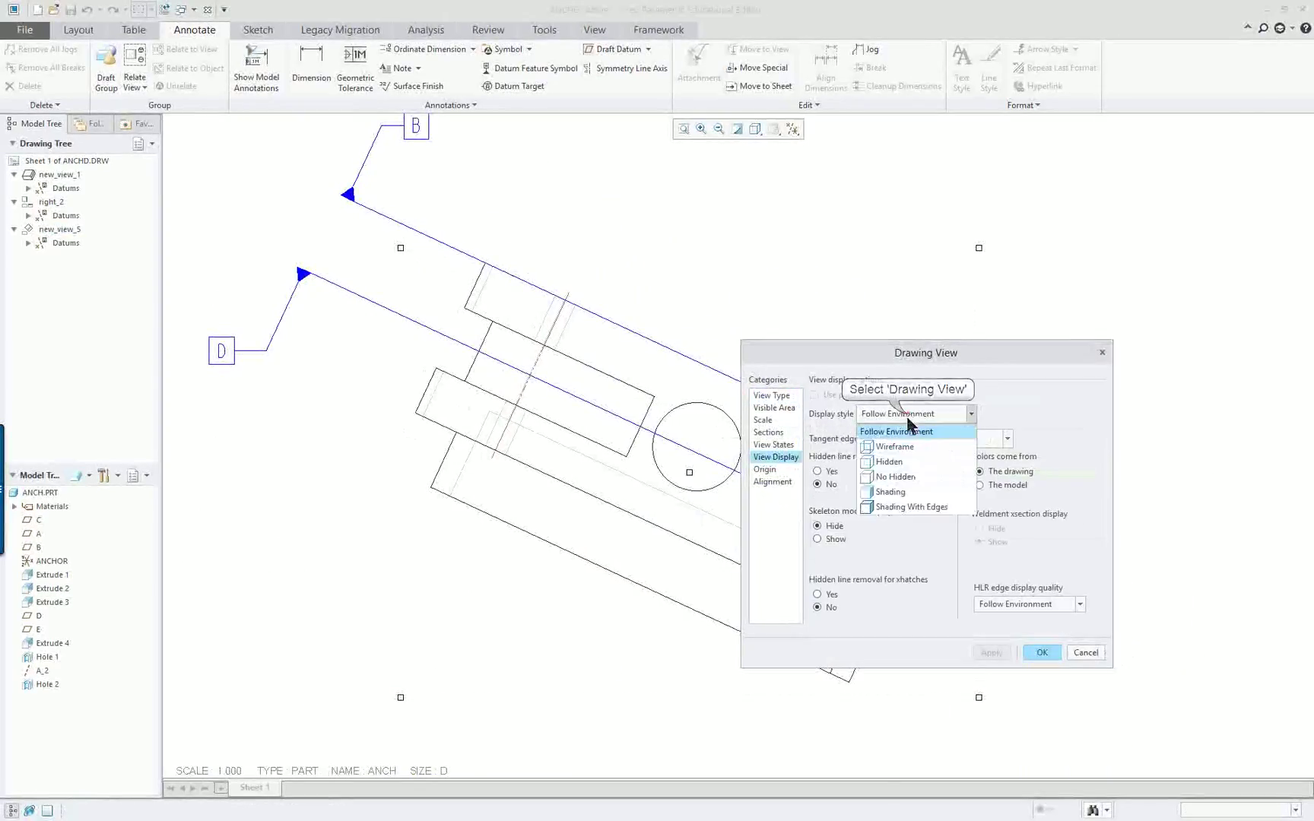
click(896, 477)
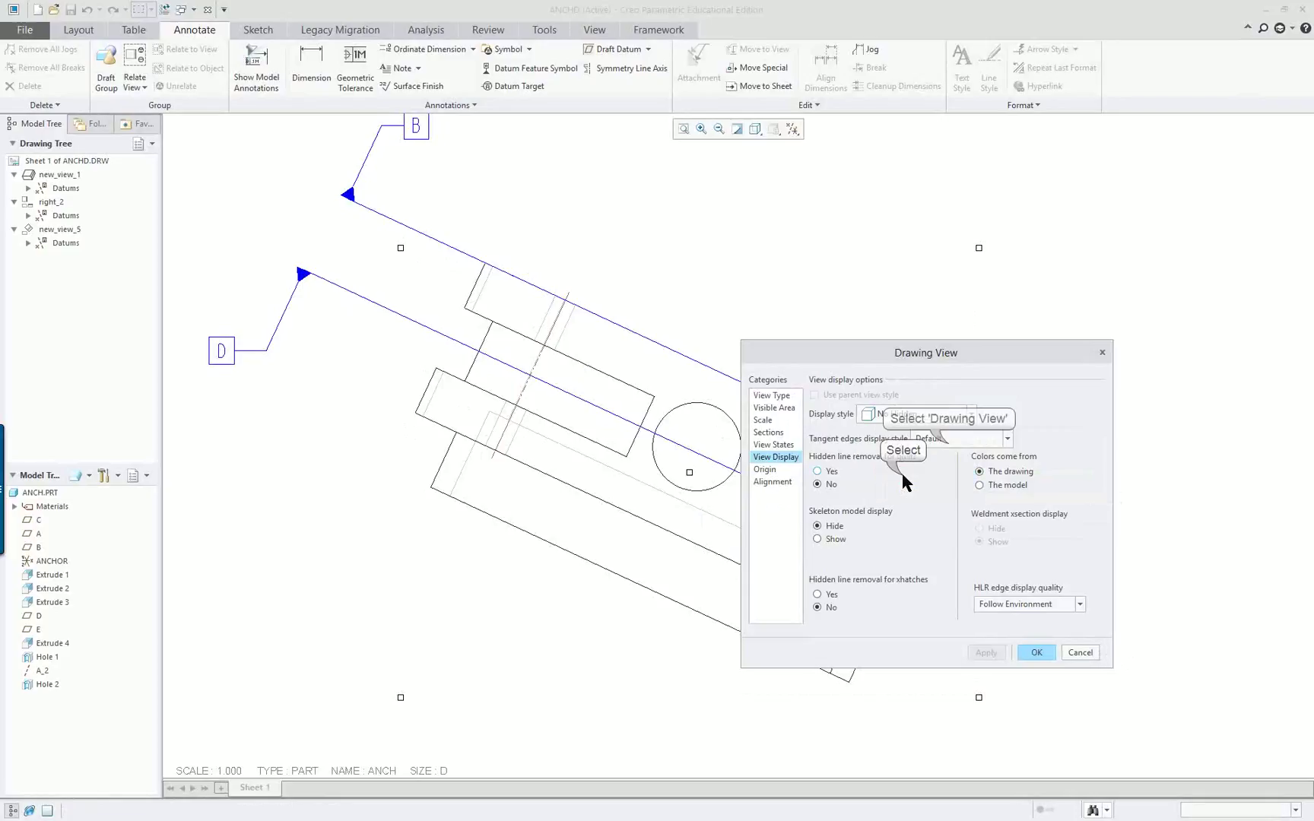
click(943, 439)
click(956, 487)
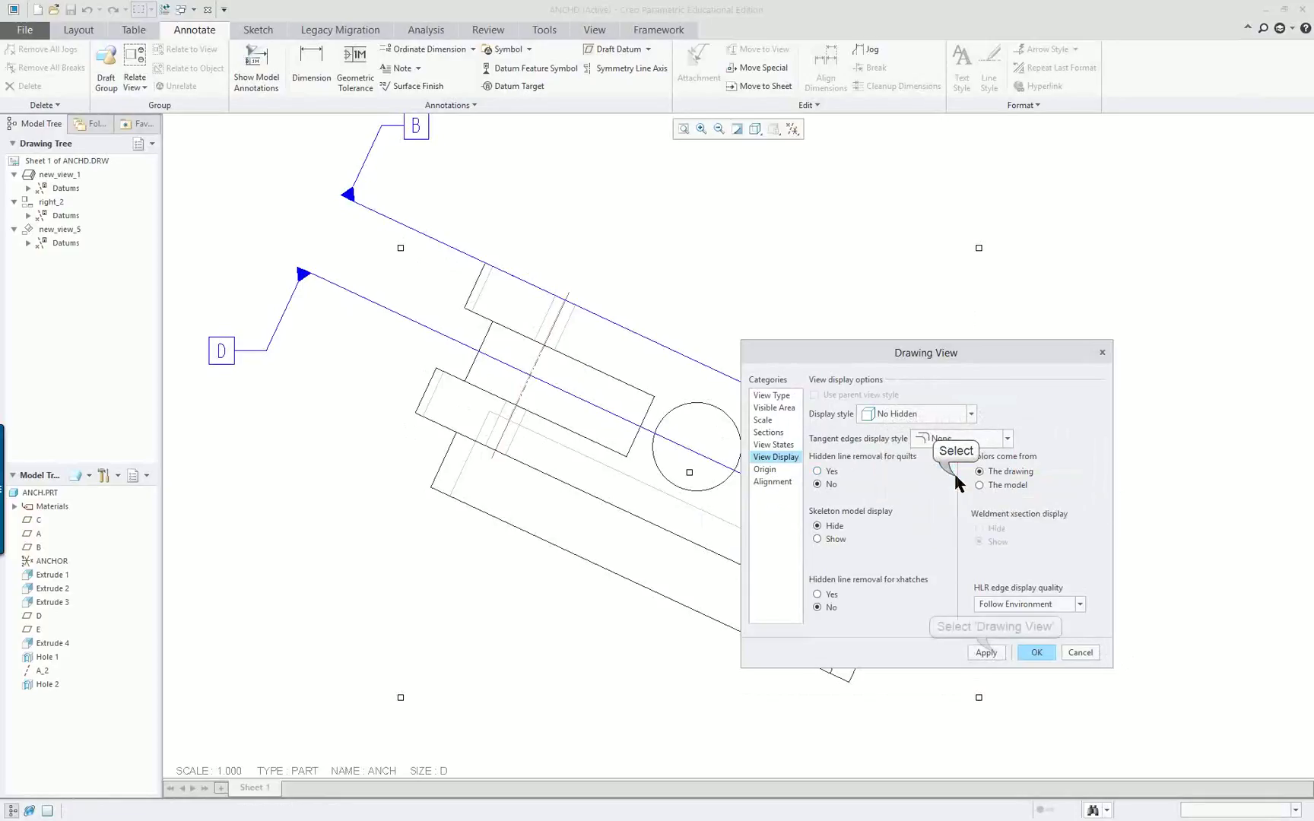
click(988, 652)
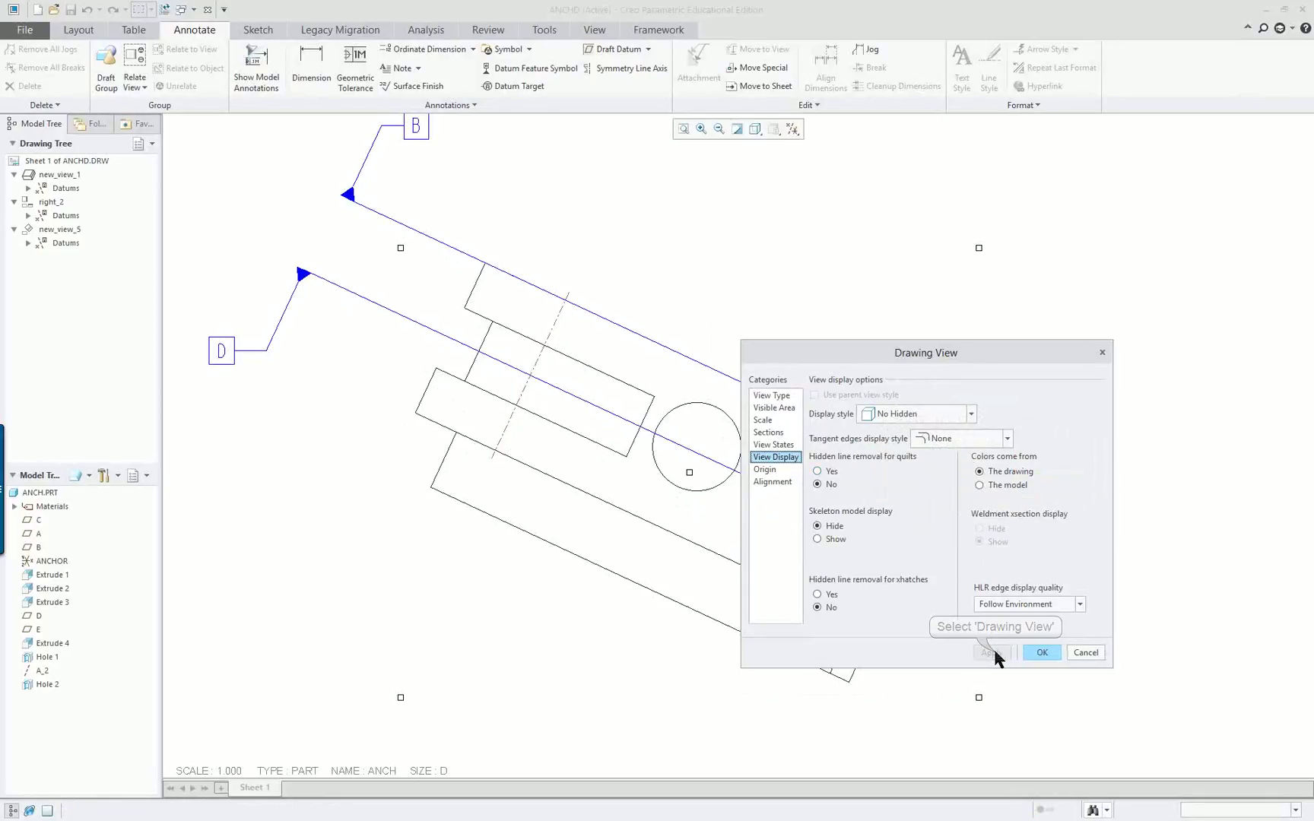
Close the auxiliary view's properties and check the line display in the front, right-side and auxiliary views.
click(1040, 652)
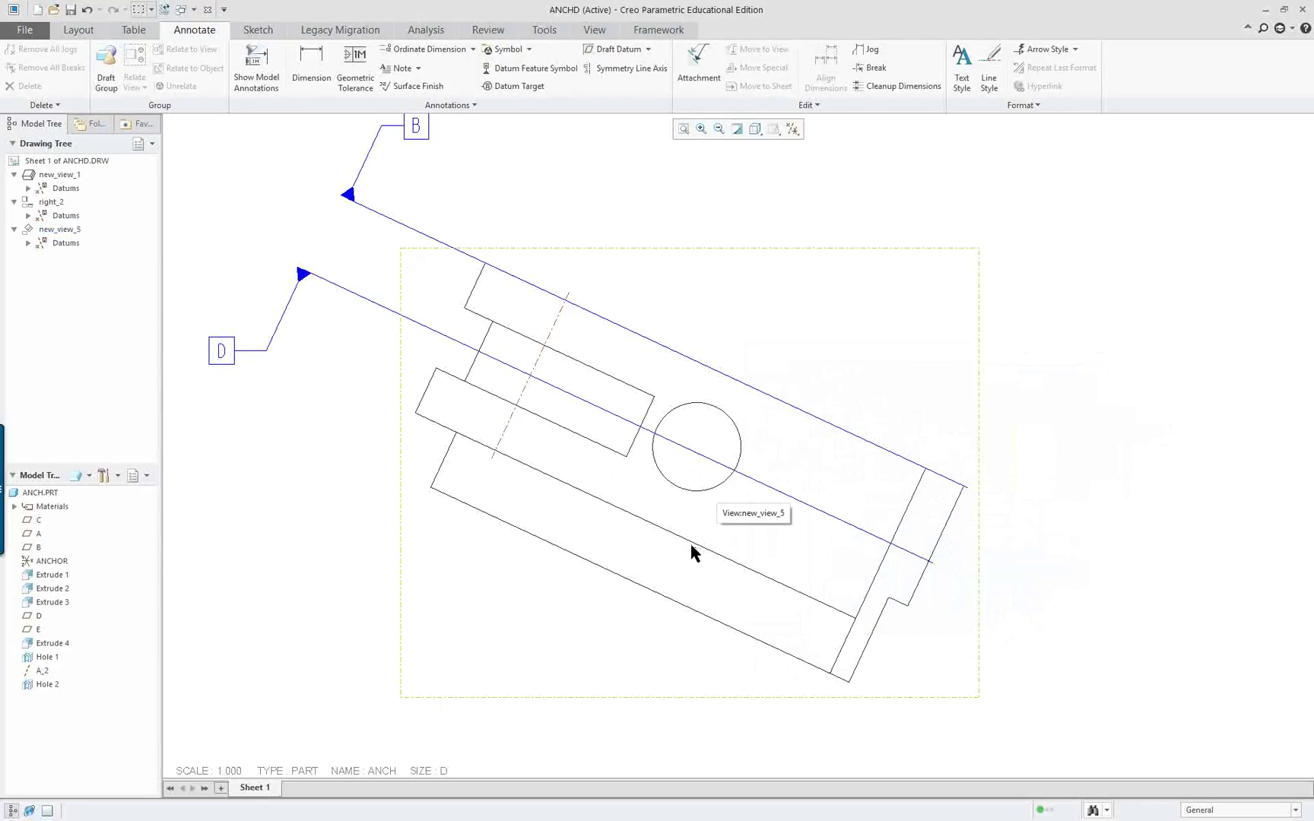
scroll(707, 522, down, 5)
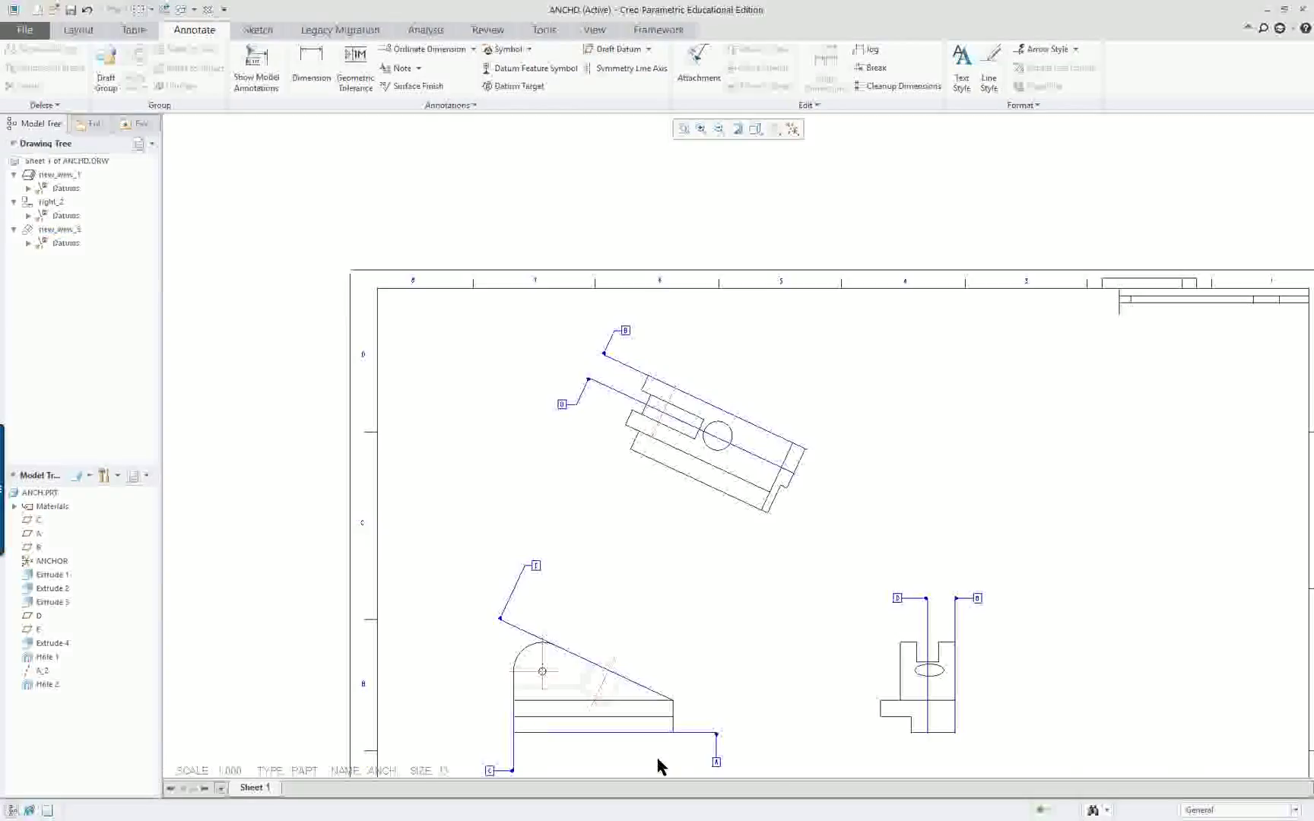
scroll(617, 746, up, 3)
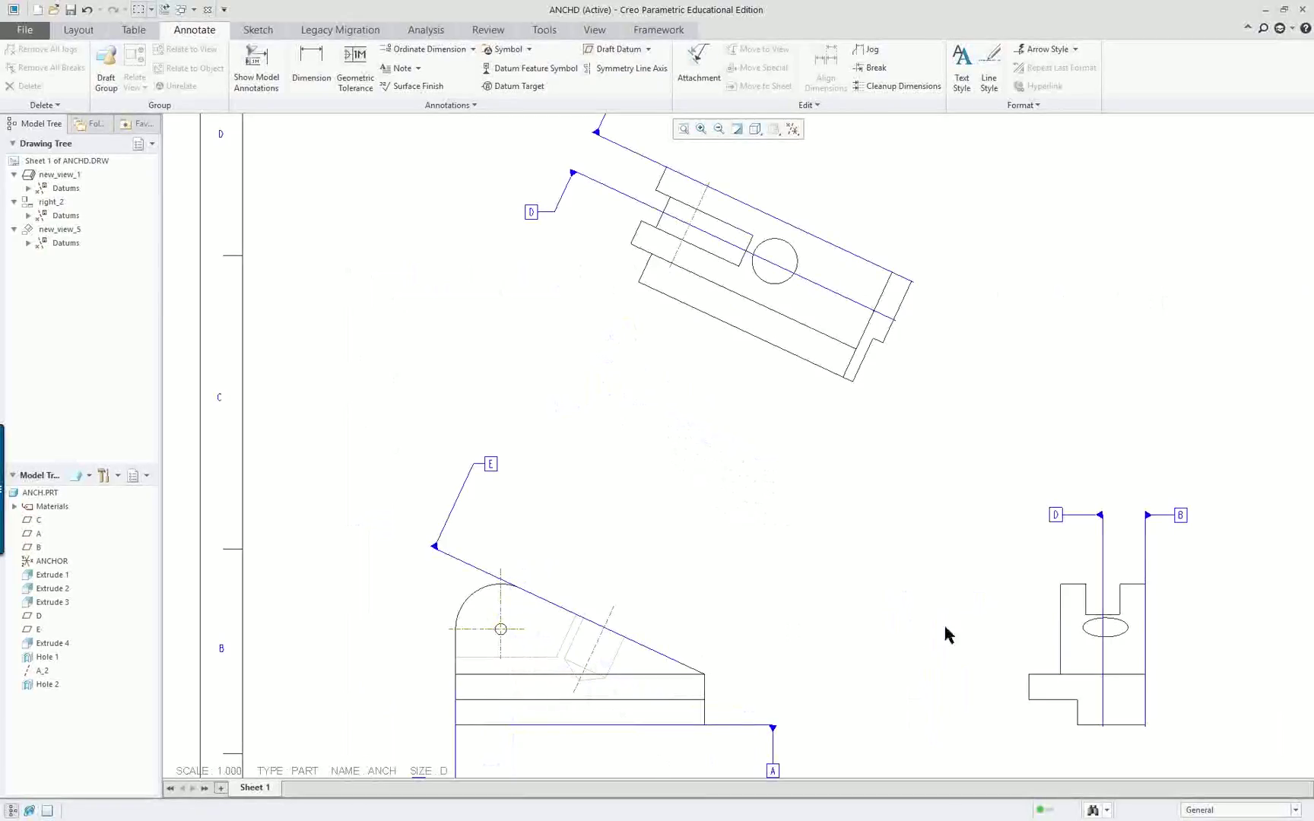
scroll(1131, 656, down, 3)
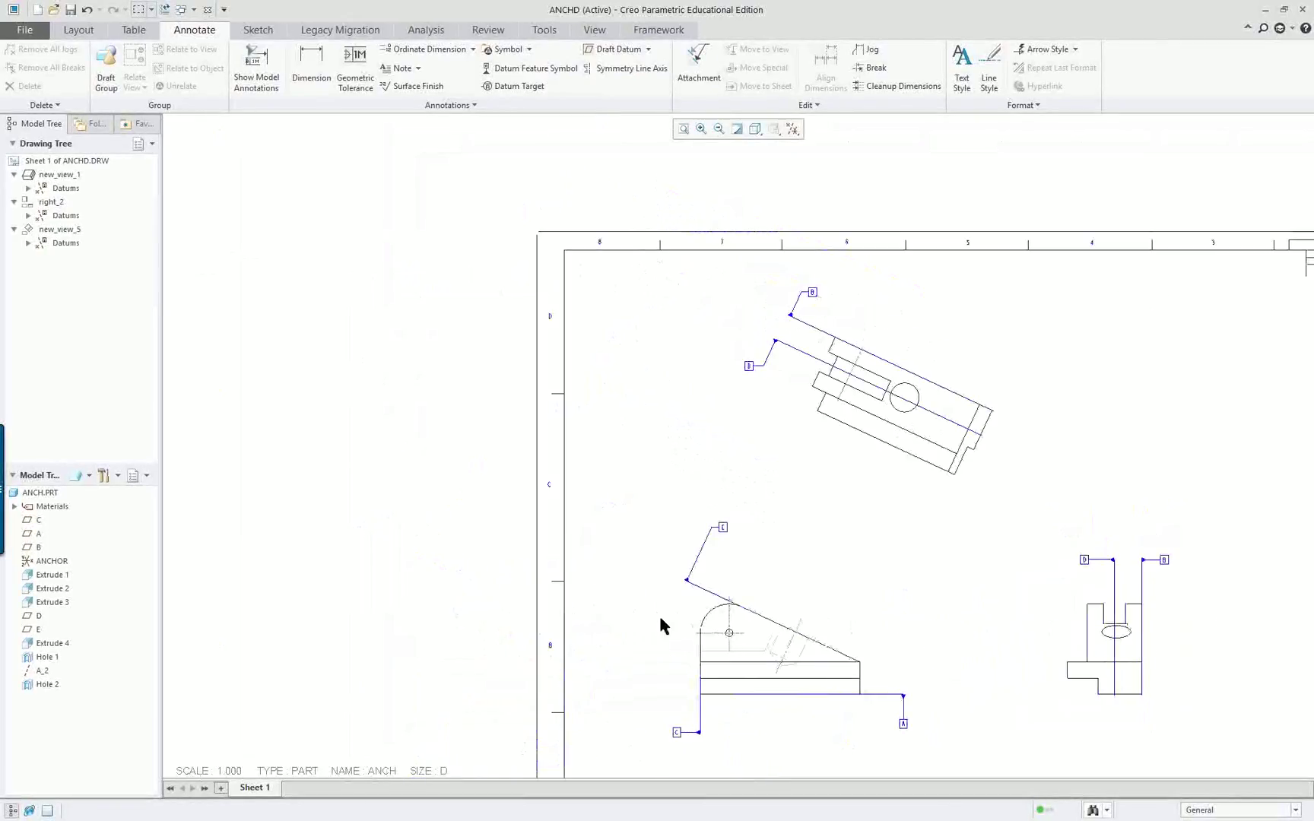
scroll(1183, 606, up, 1)
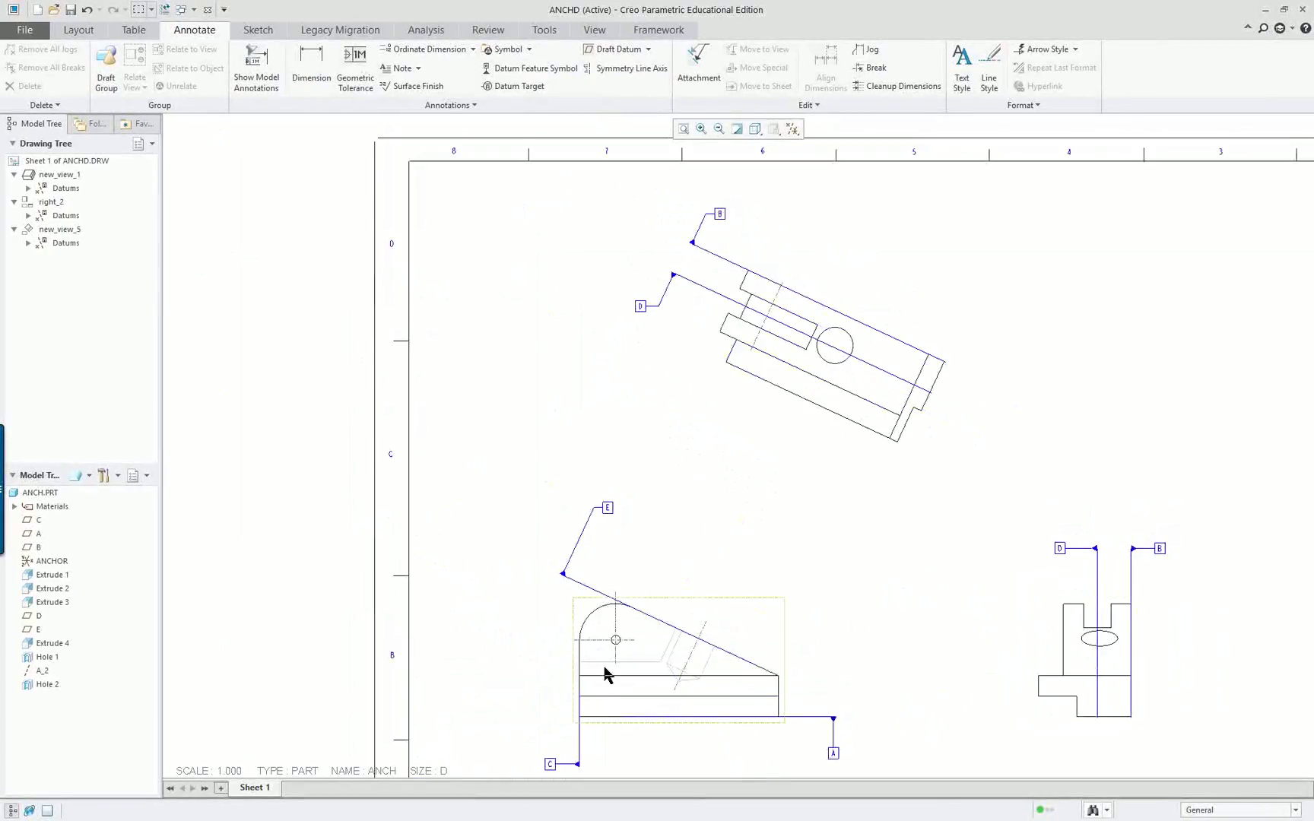
scroll(1195, 661, up, 3)
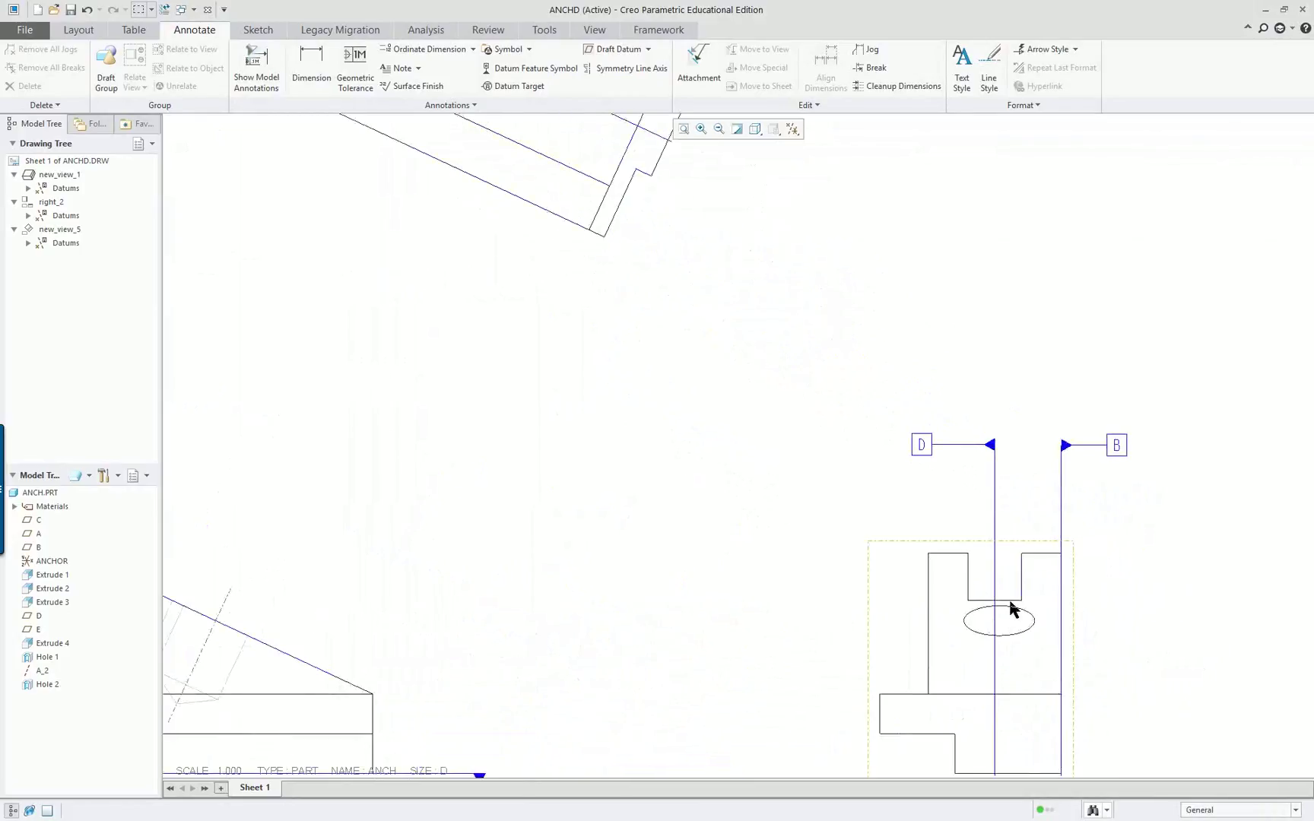
scroll(828, 598, down, 3)
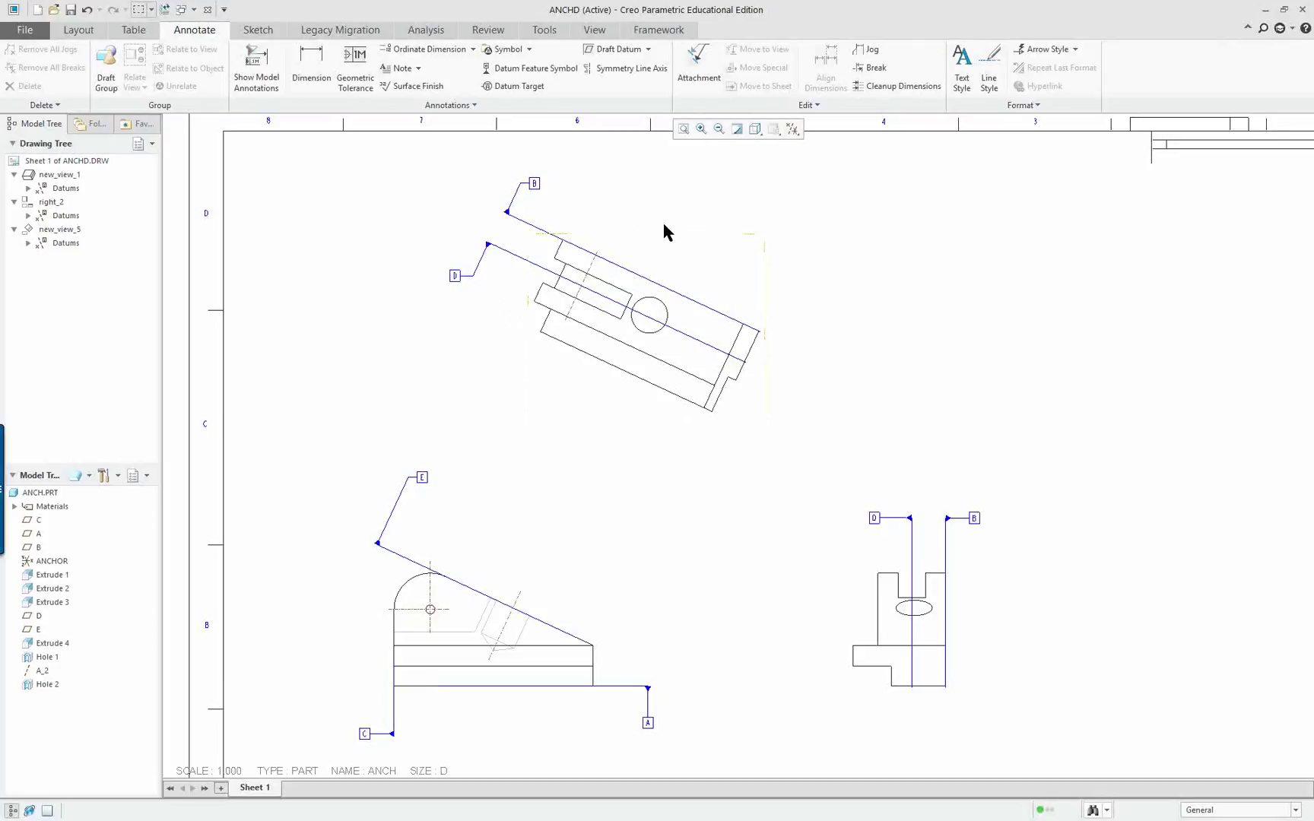
scroll(646, 213, up, 4)
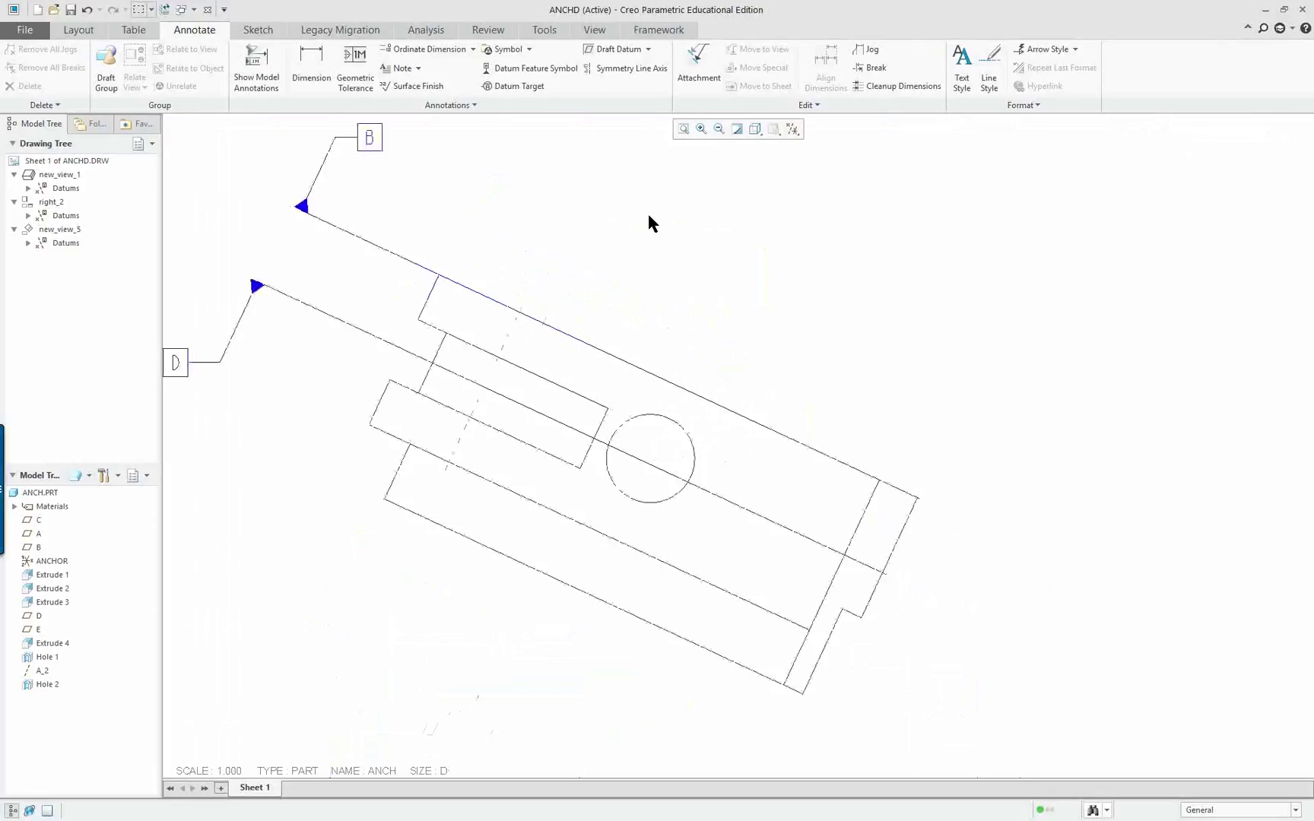
Show the axis A_1 of the large angled hole as crossed centerlines in the auxiliary view.
click(258, 61)
click(969, 159)
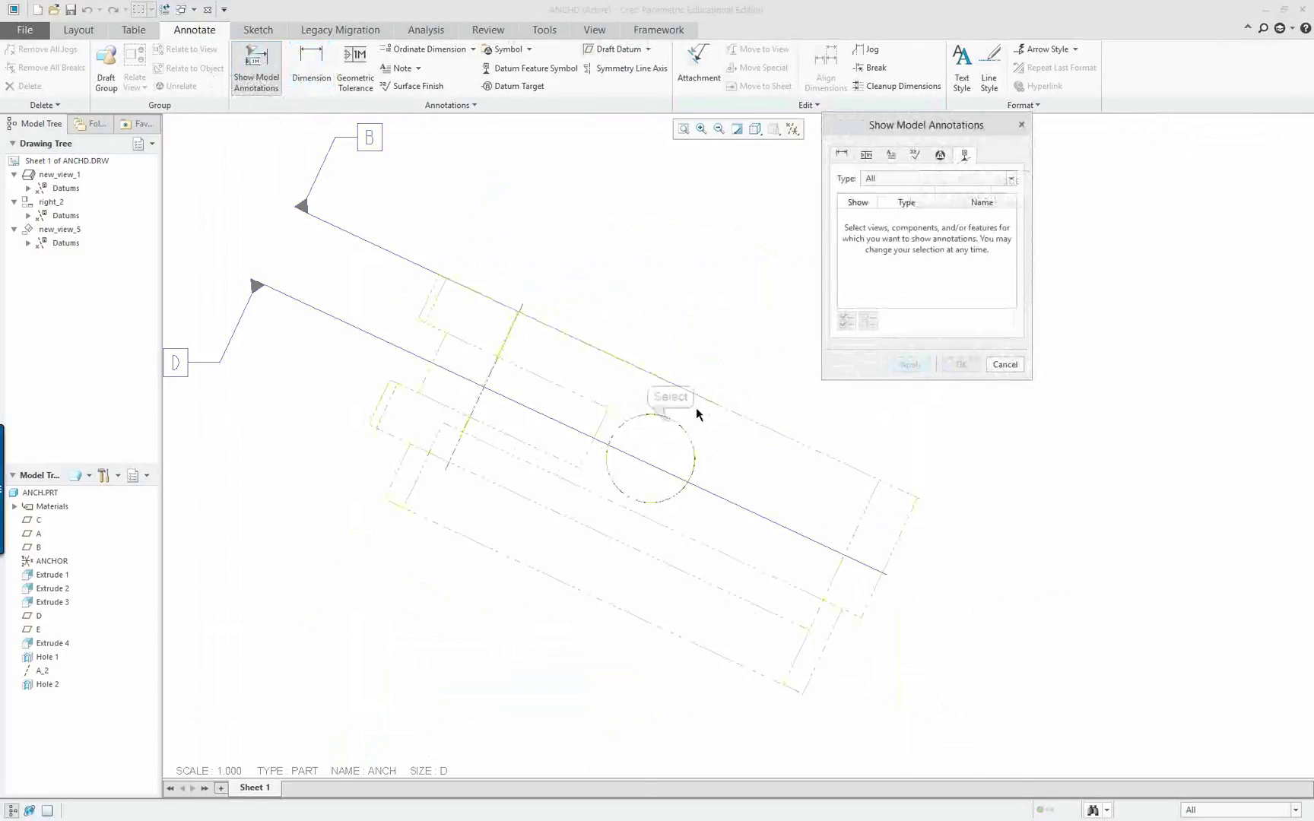
click(671, 421)
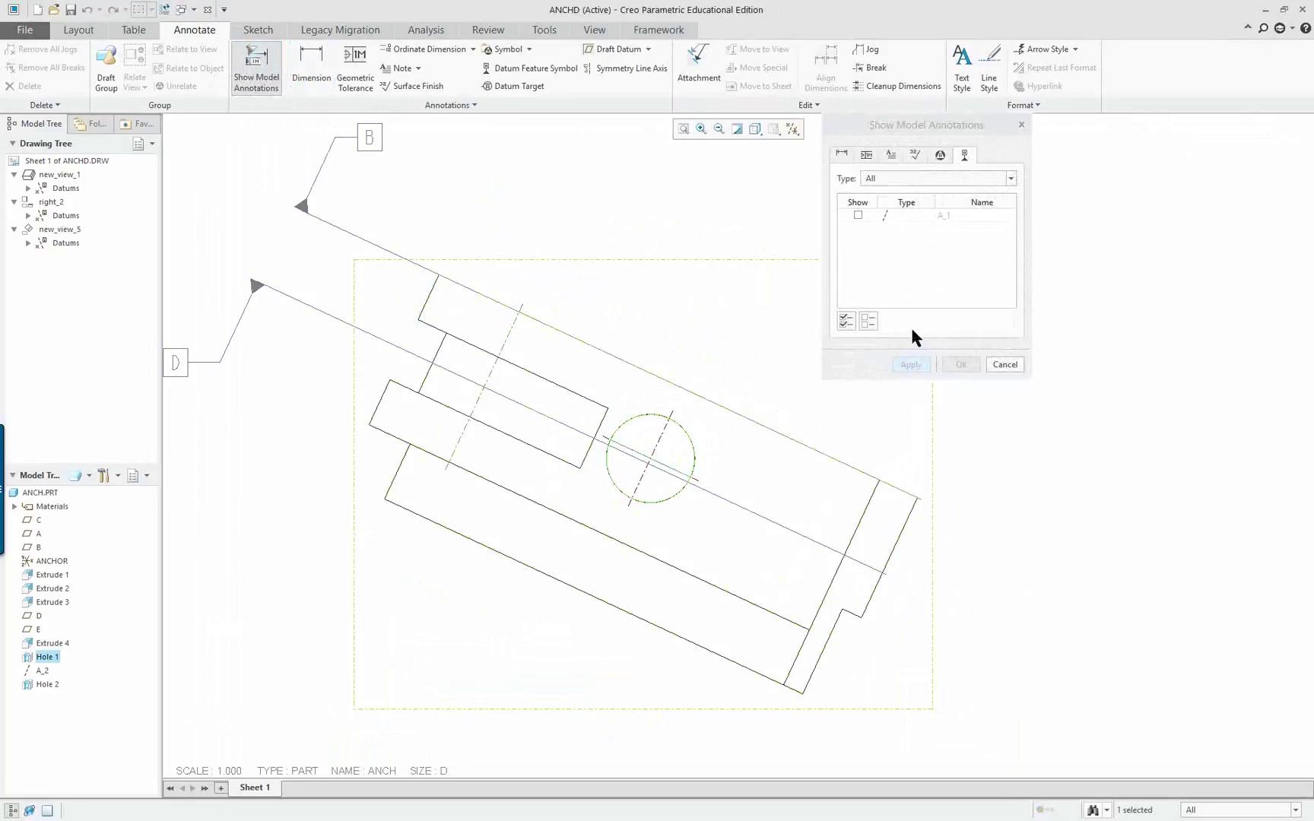
click(846, 321)
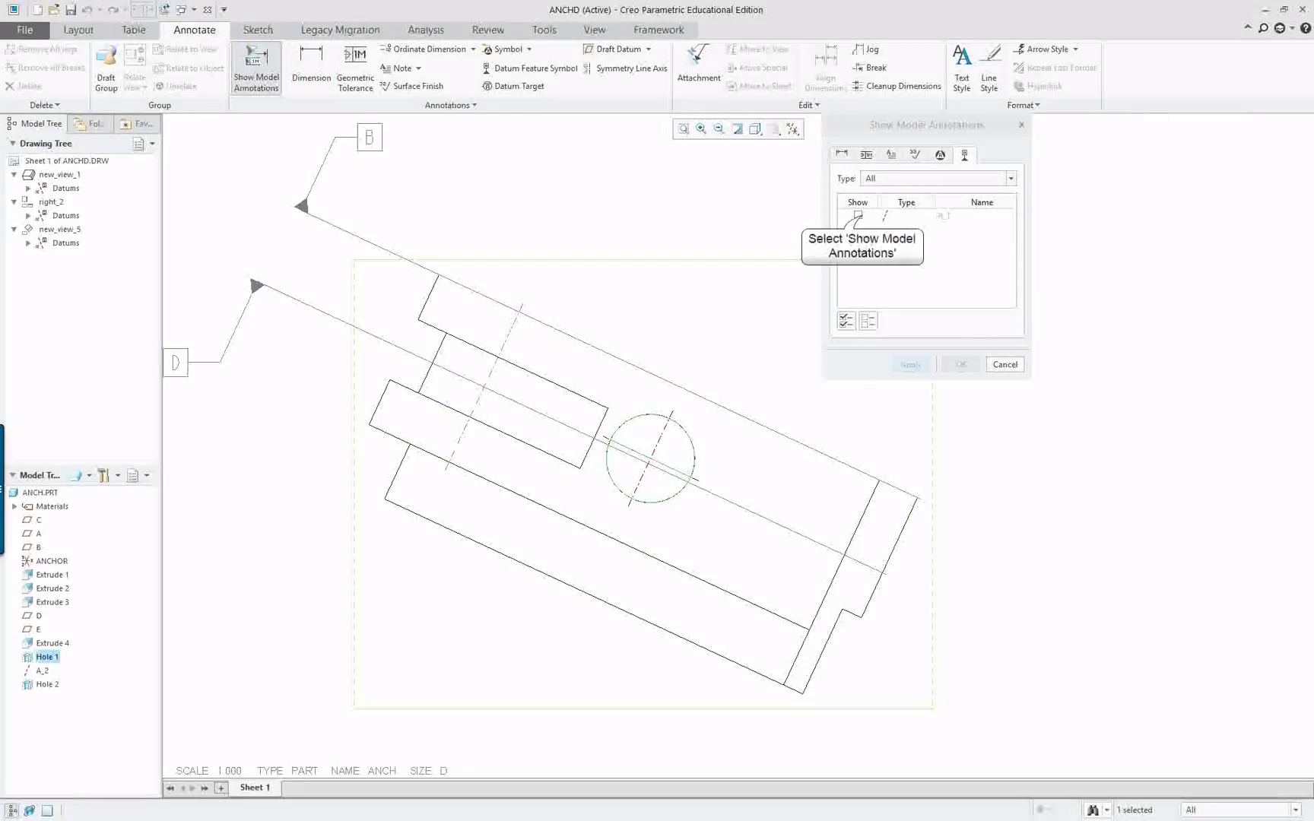
click(911, 364)
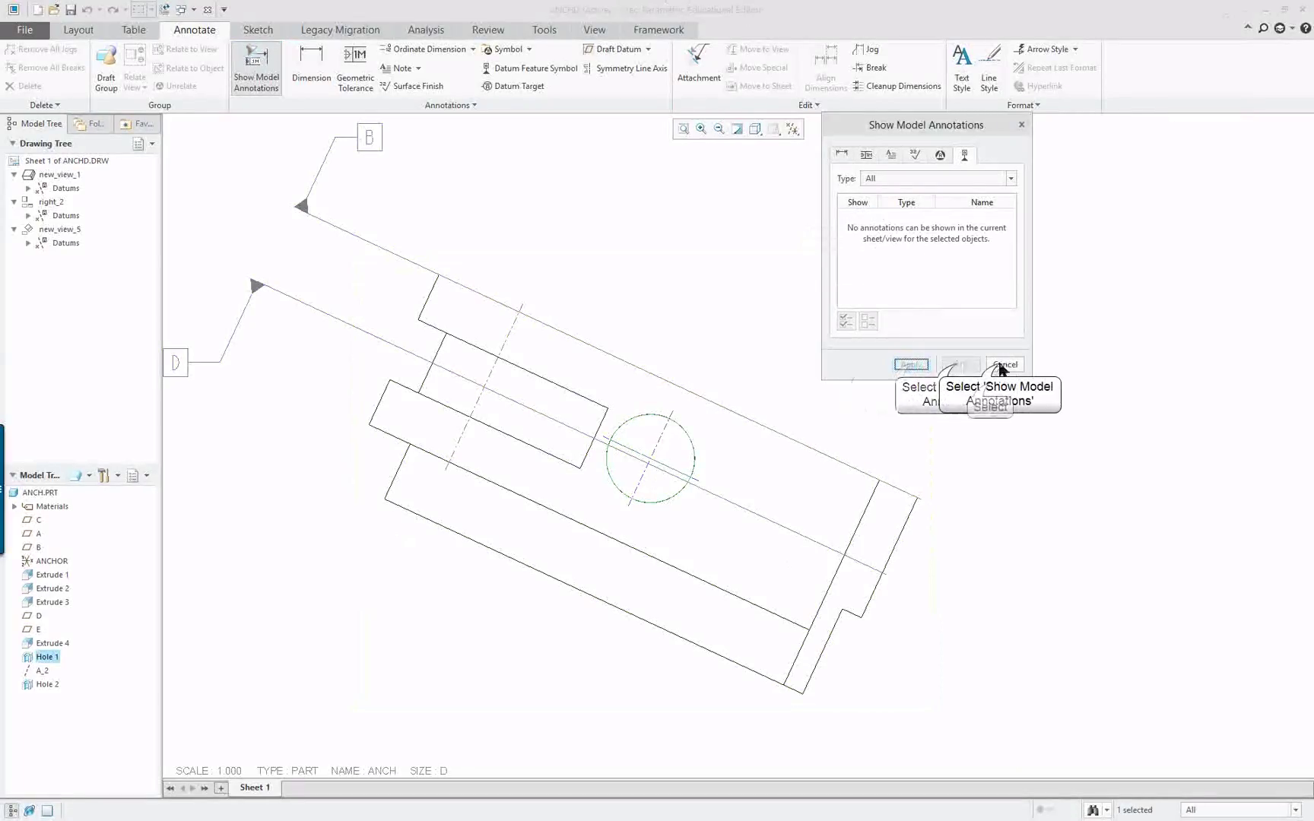
click(961, 364)
Extend the large hole's cross centerline in the auxiliary view past the datum B edge.
scroll(753, 499, down, 3)
scroll(769, 430, up, 4)
click(806, 387)
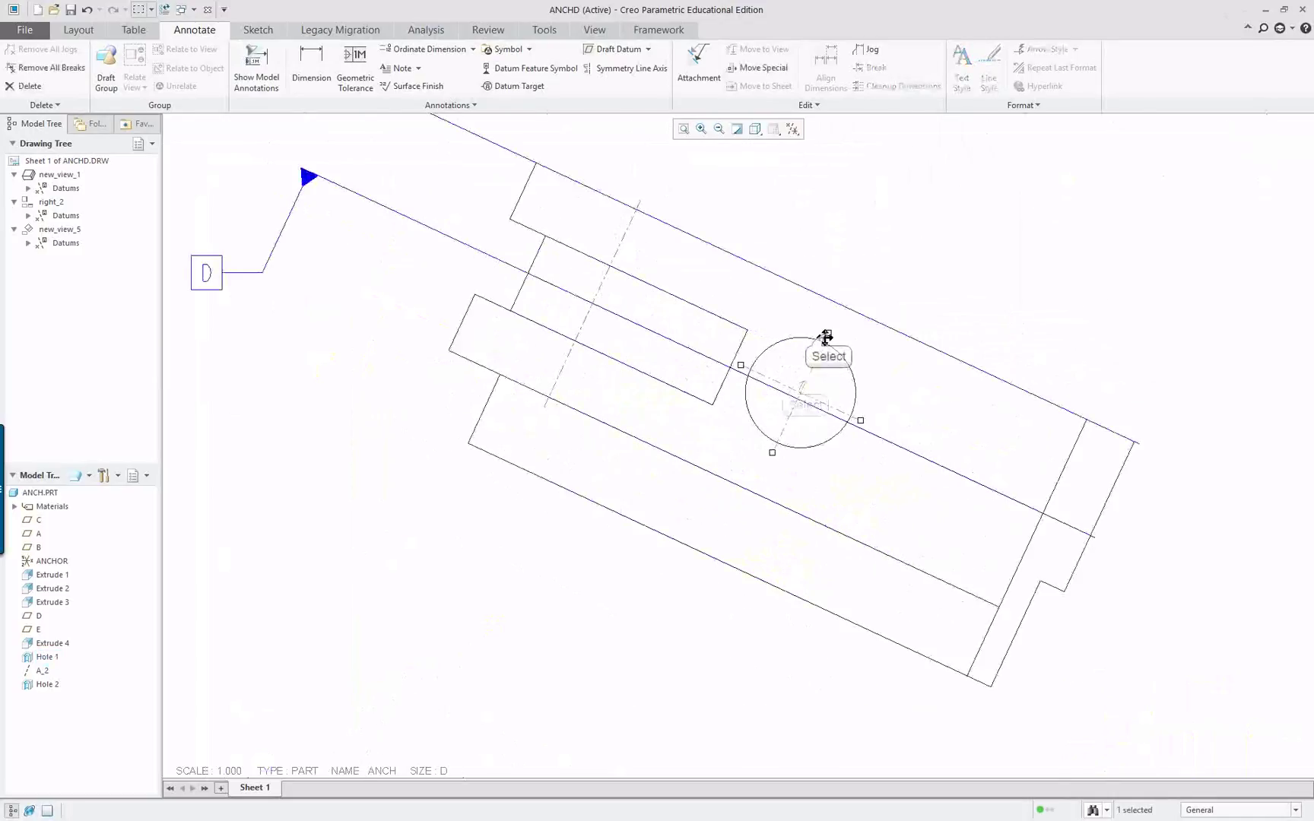
drag(826, 333, 848, 293)
click(772, 454)
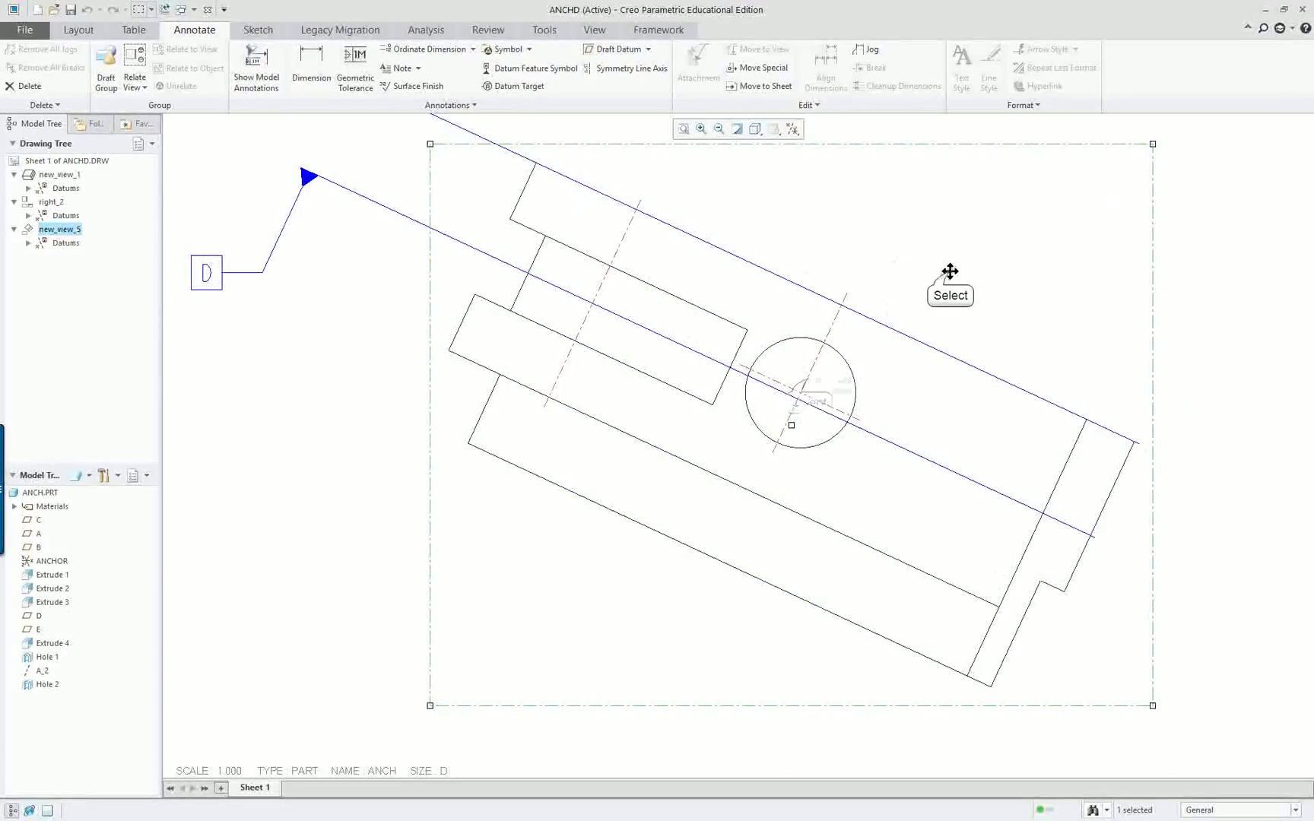
double_click(817, 357)
click(1042, 653)
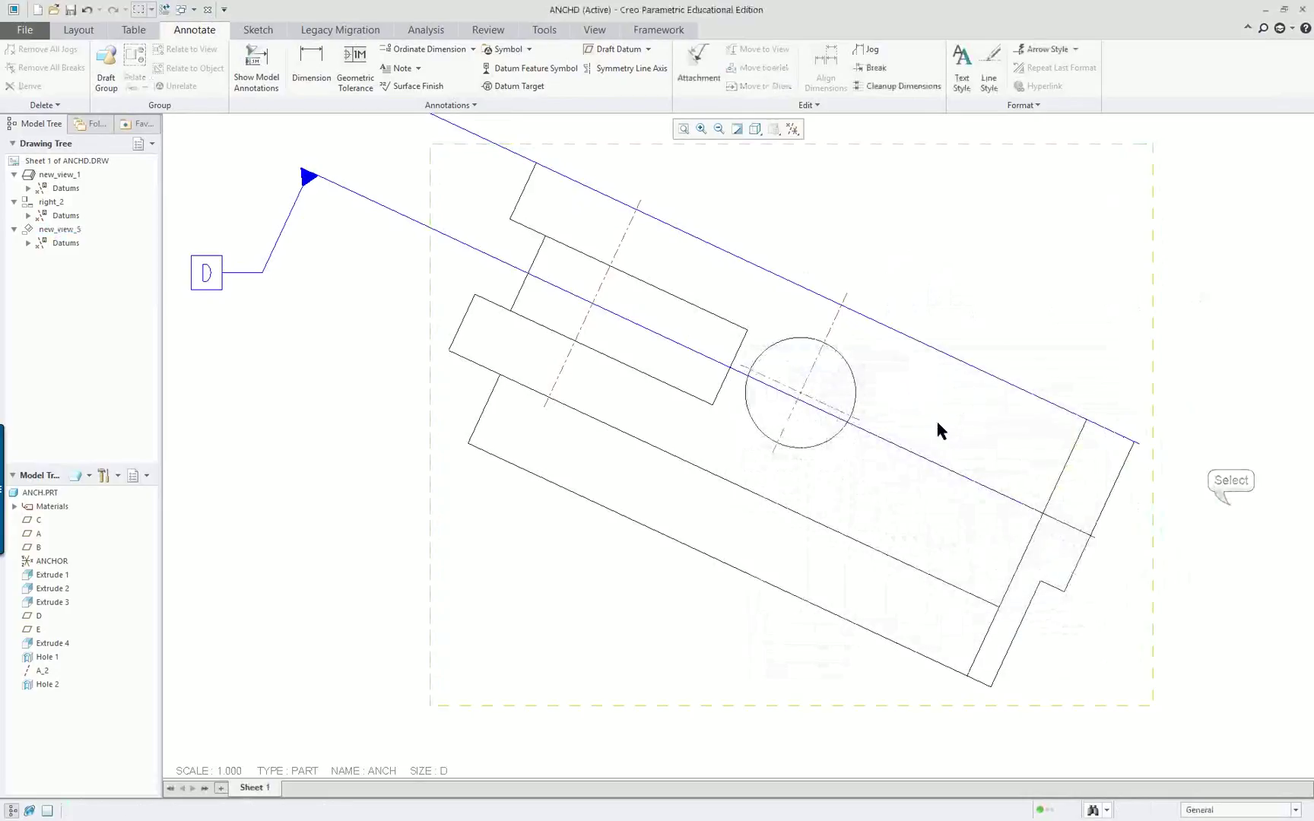
Examine how the large hole's centerlines line up with datum D in the auxiliary view.
scroll(798, 411, up, 5)
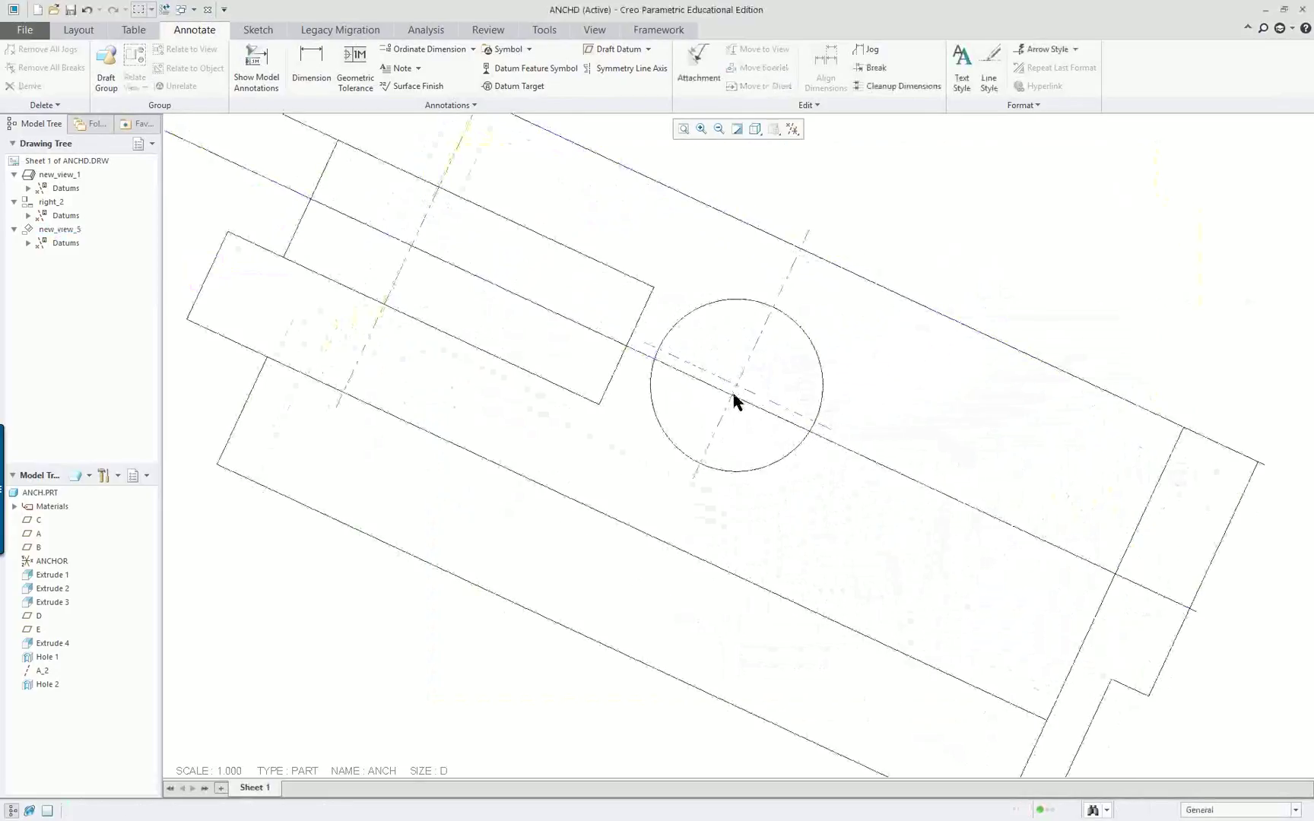
scroll(939, 340, down, 5)
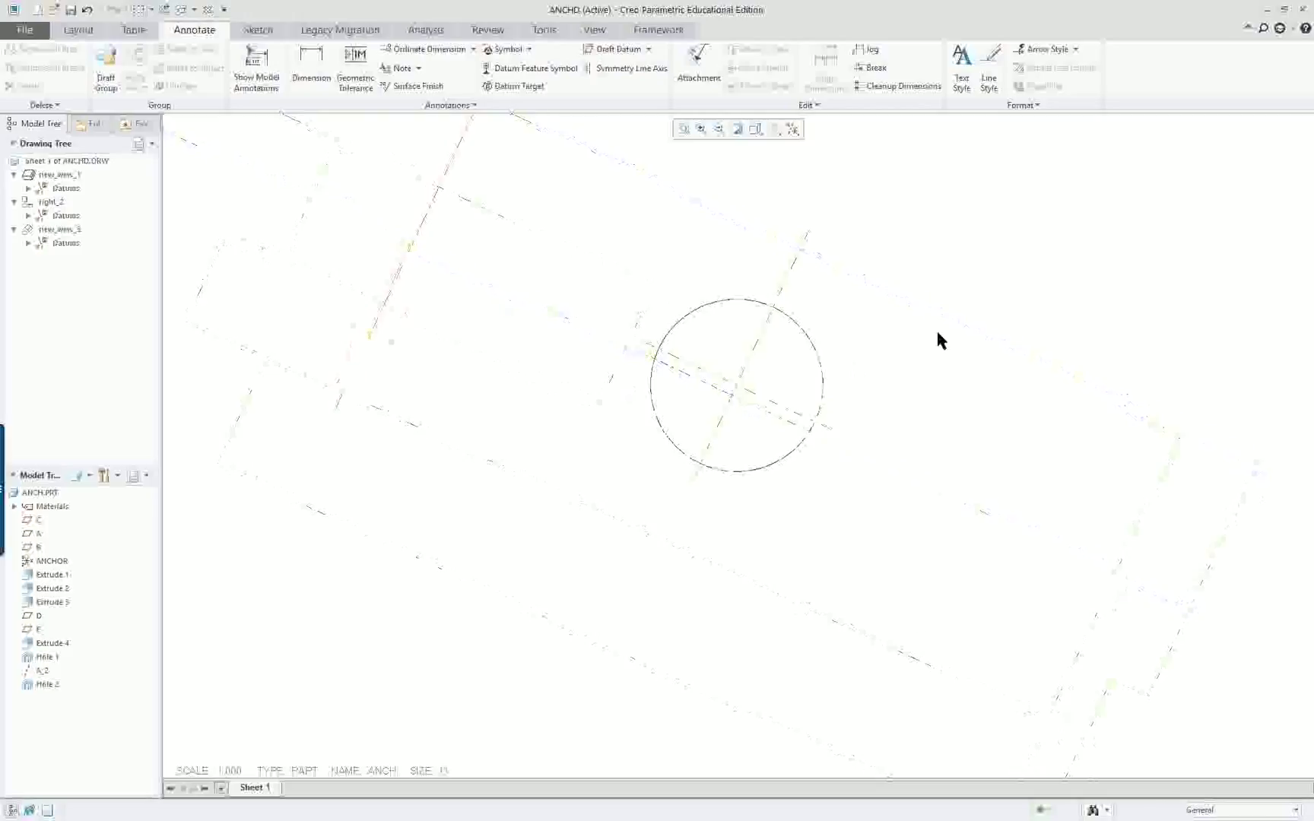
click(814, 400)
click(804, 409)
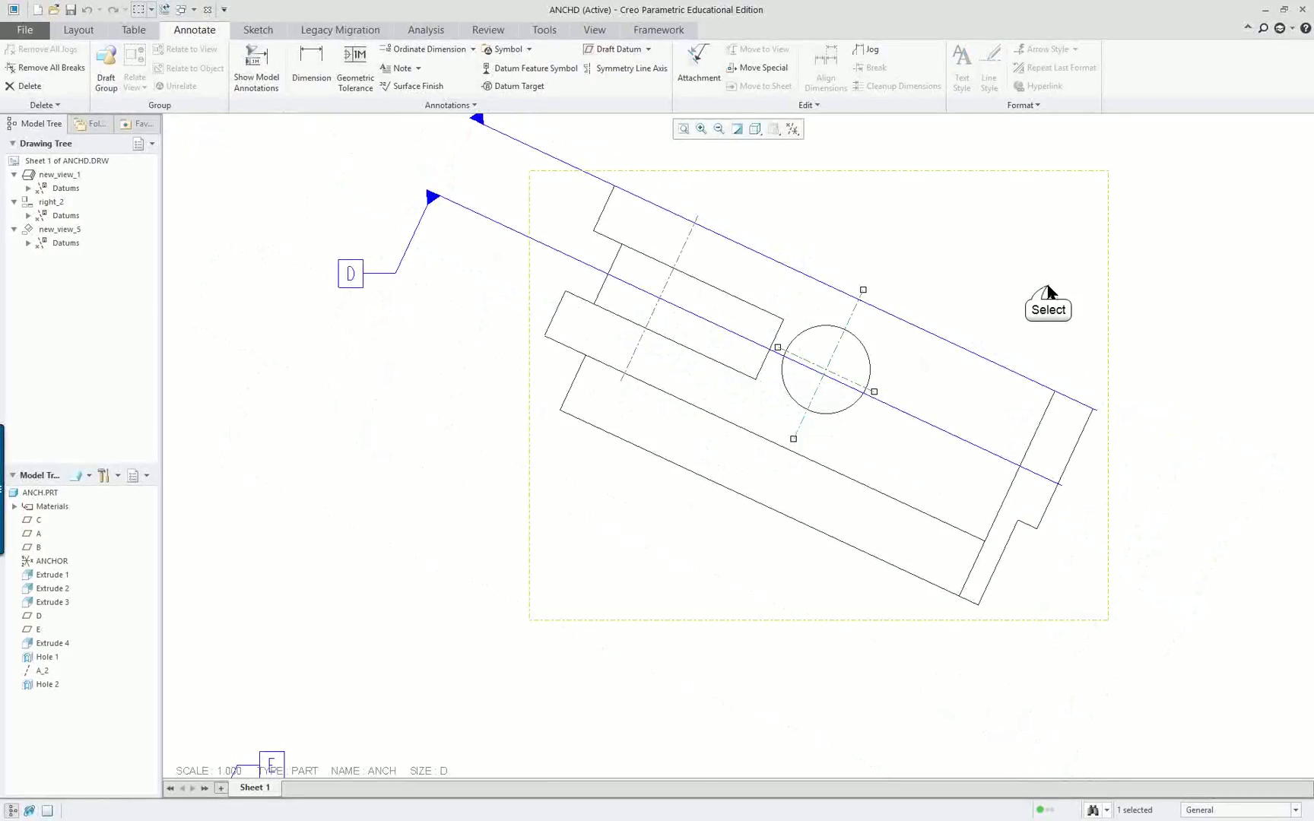
scroll(1042, 297, down, 5)
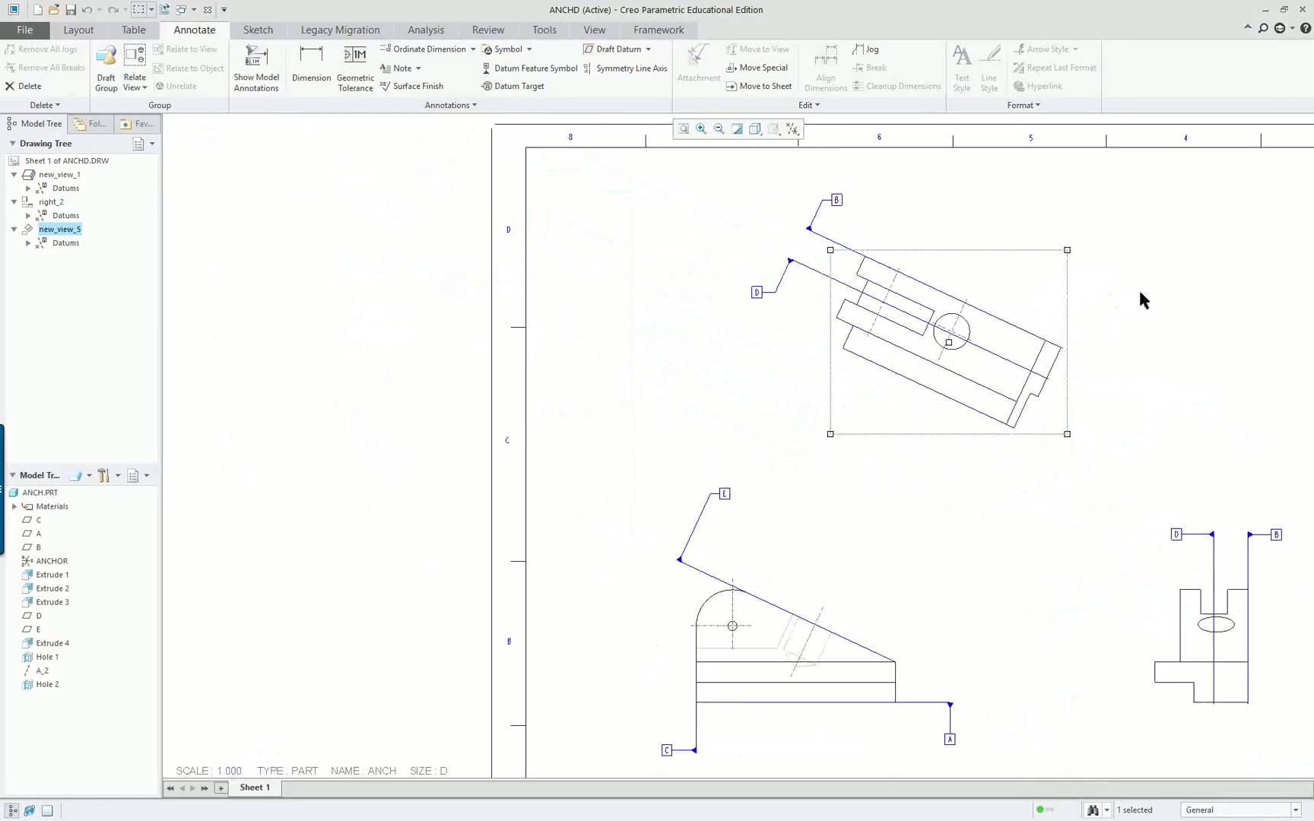
scroll(1139, 296, up, 3)
scroll(1043, 365, down, 4)
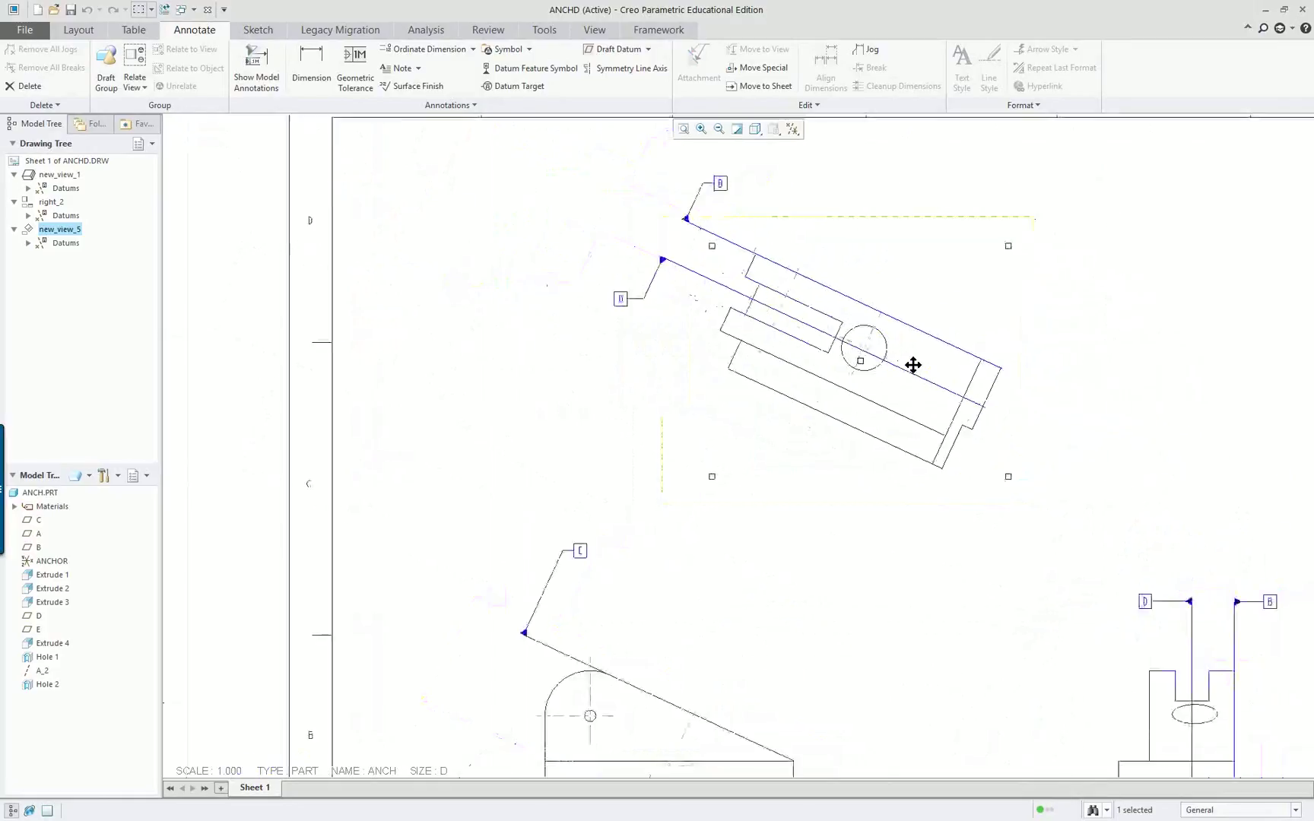
scroll(1088, 331, up, 1)
scroll(1052, 430, down, 3)
scroll(1050, 427, up, 3)
scroll(1063, 413, up, 1)
click(1057, 414)
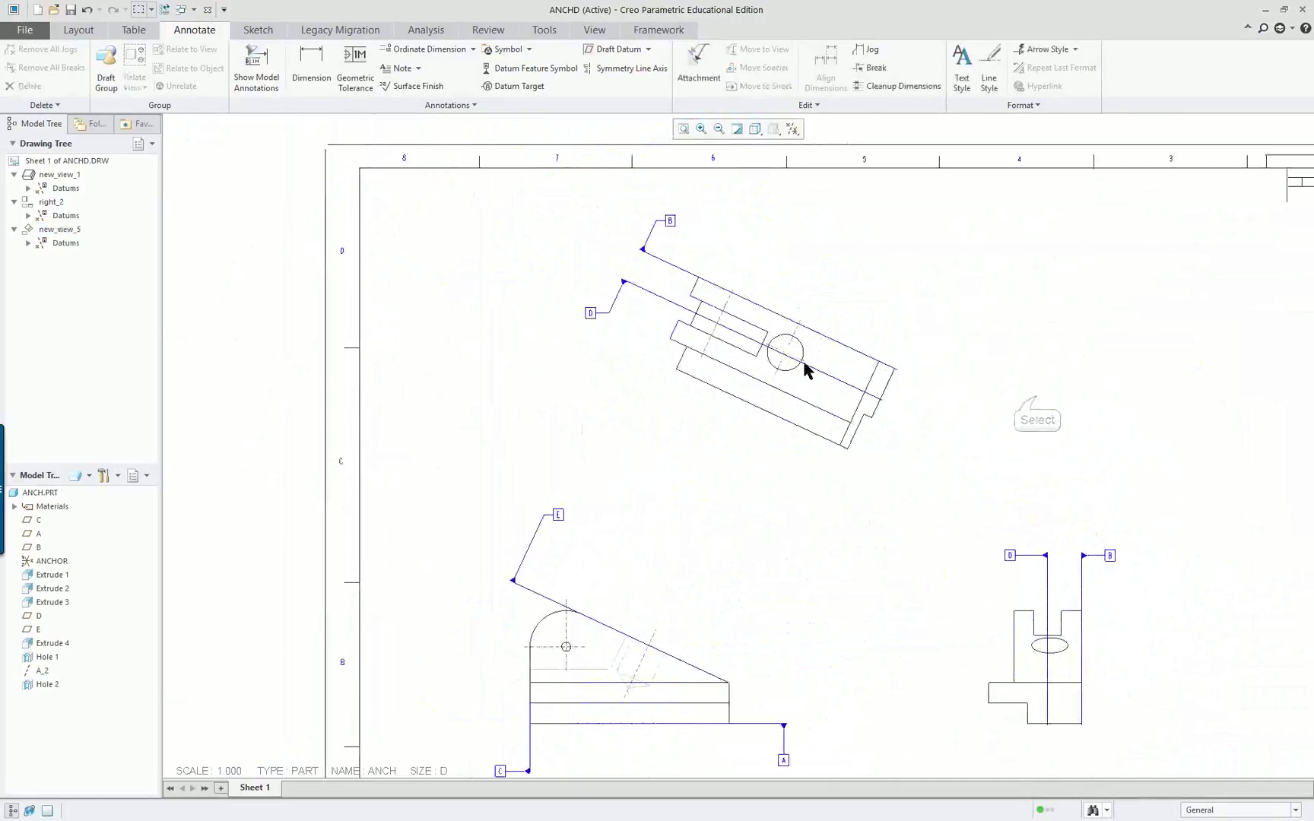
scroll(905, 380, up, 2)
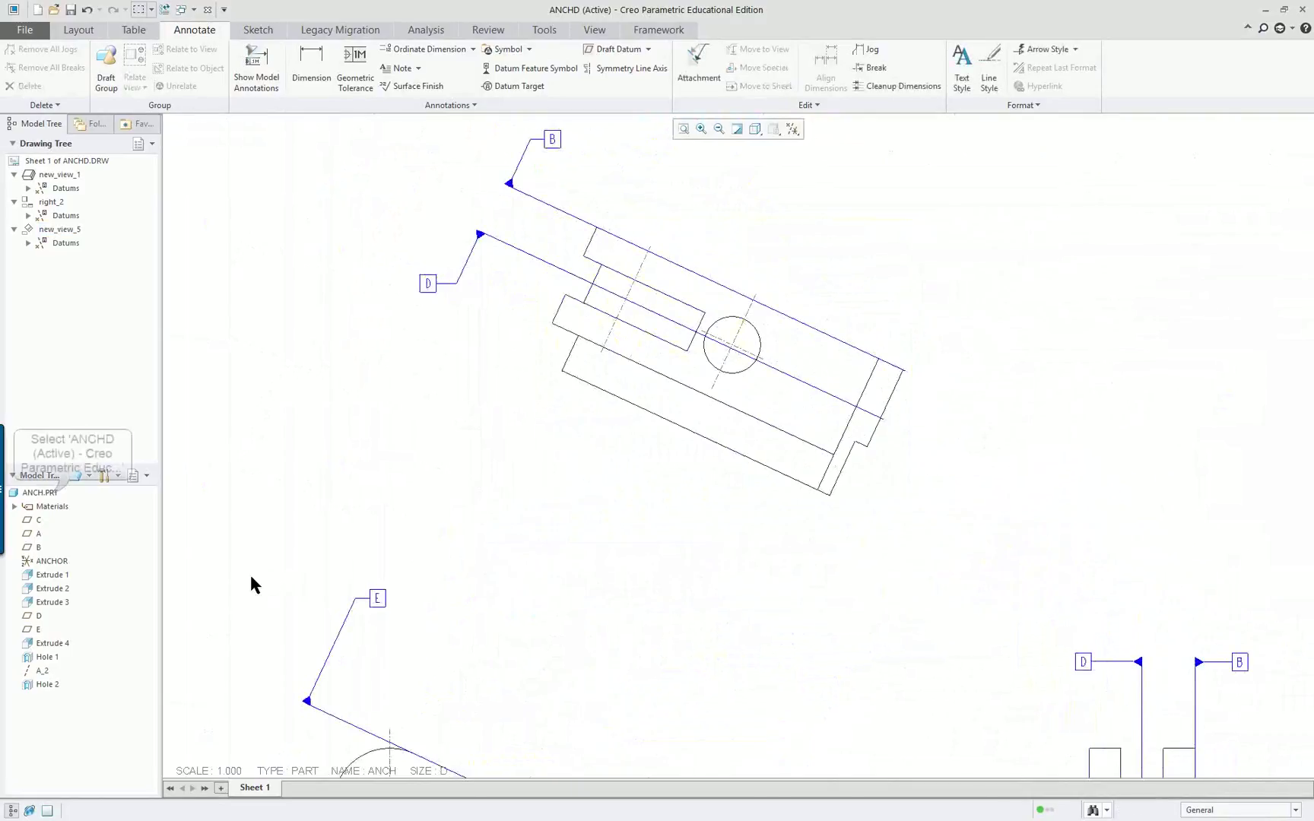
Open the ANCH part from the drawing and start redefining the large hole in the inclined face.
right_click(50, 495)
click(84, 502)
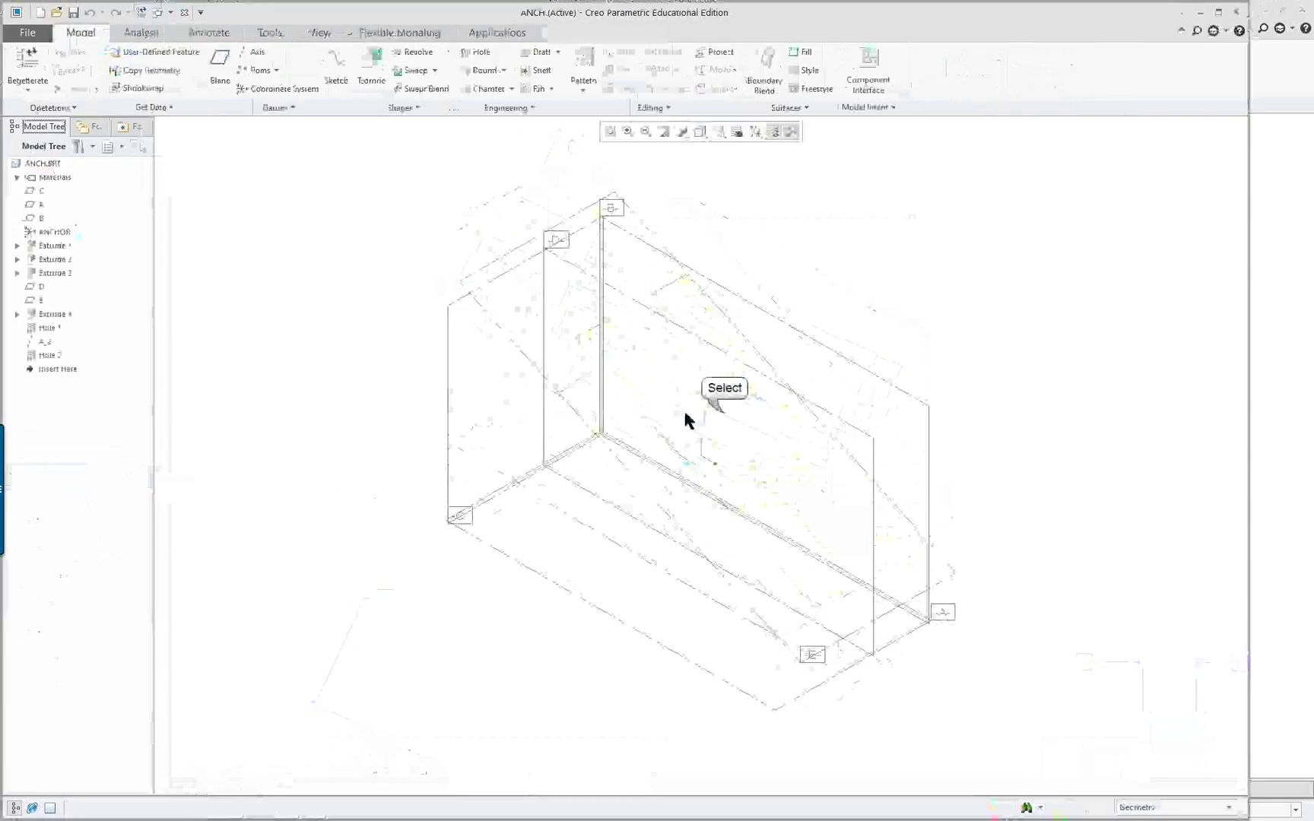
click(701, 420)
click(749, 333)
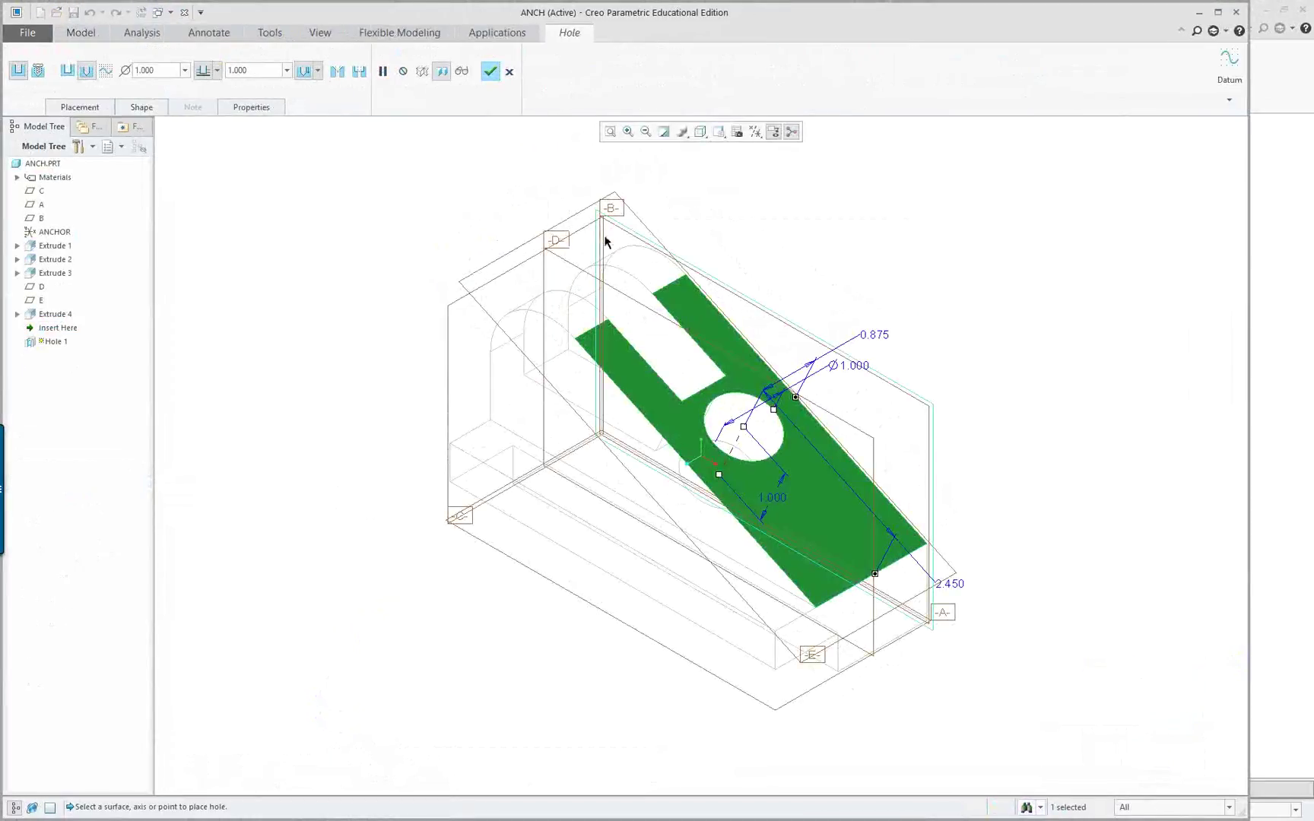
mouse_move(935, 492)
middle_down()
mouse_move(894, 523)
mouse_move(883, 517)
mouse_move(930, 495)
middle_up()
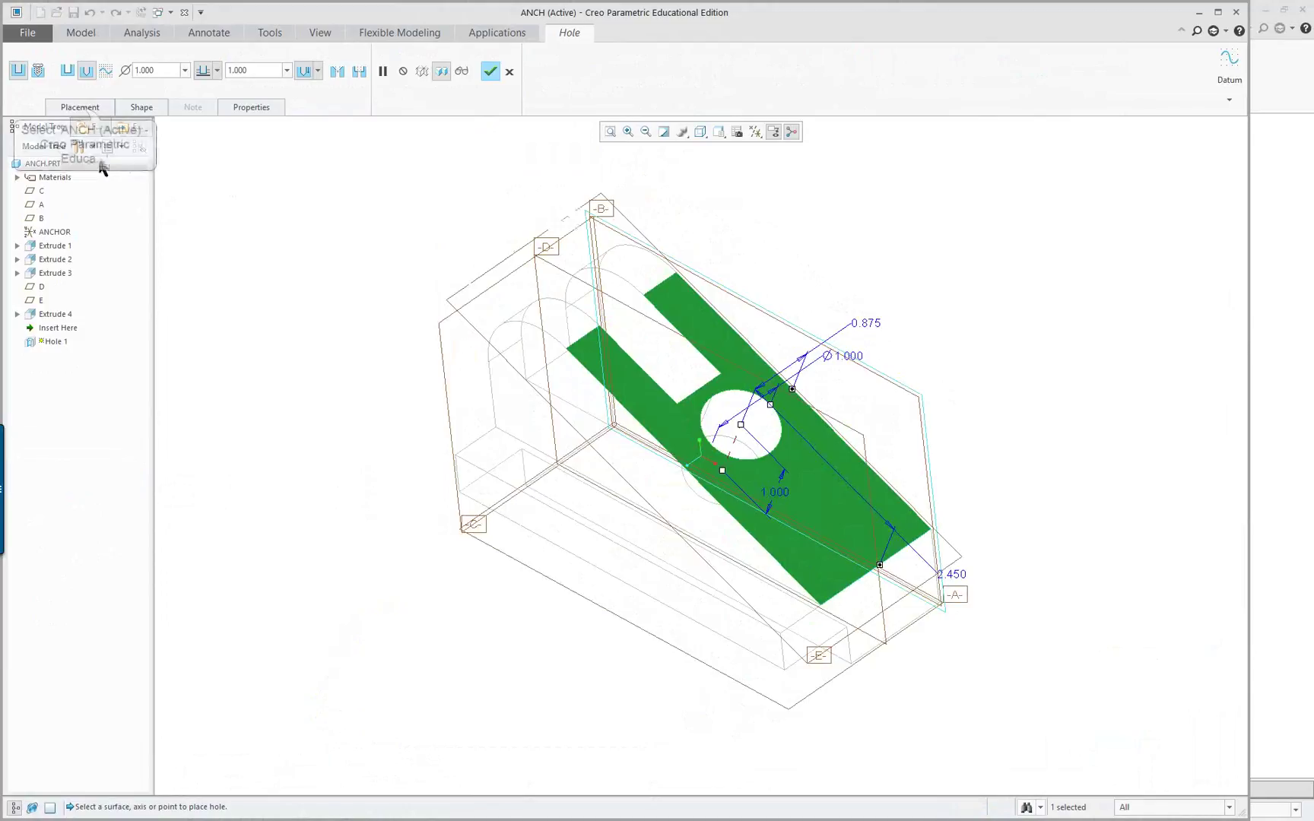
Remove datum plane B from the large hole's offset references.
click(81, 107)
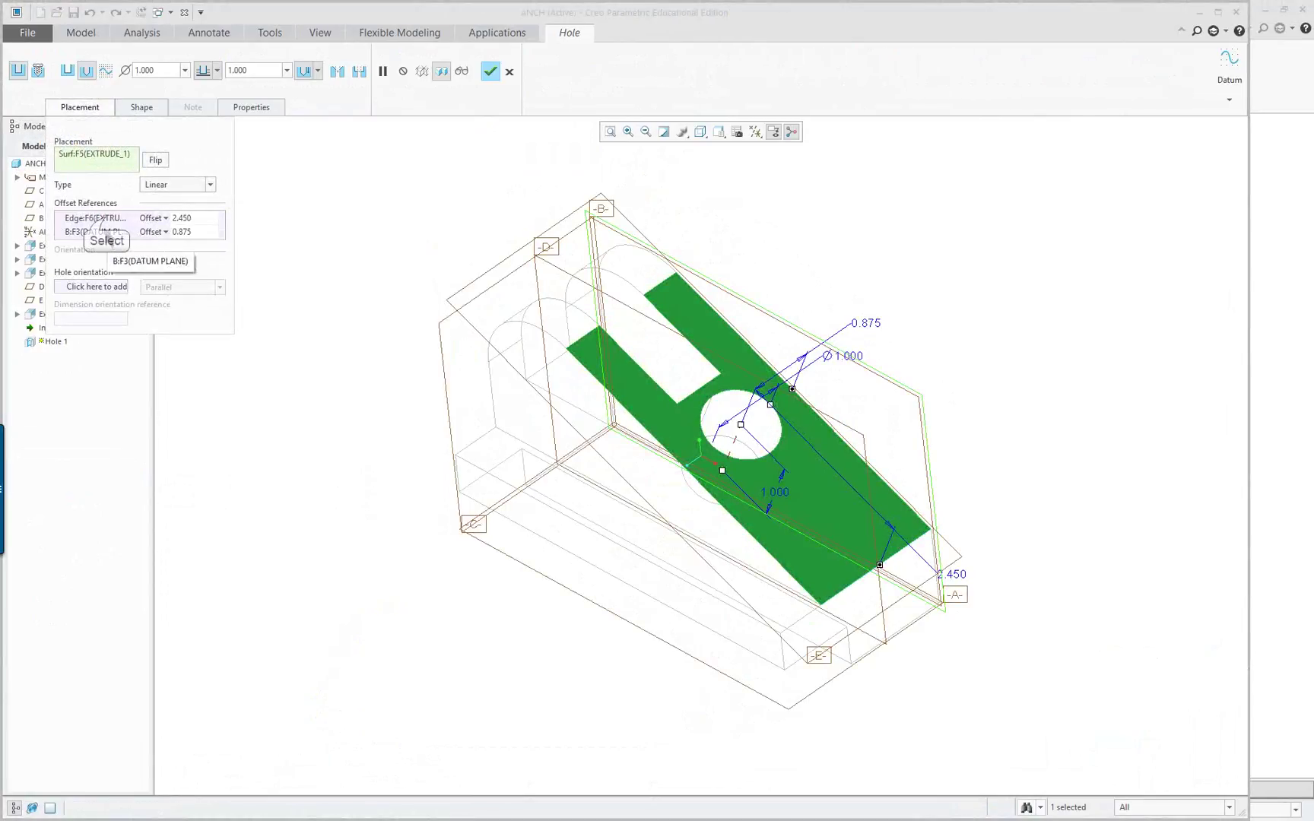
click(106, 221)
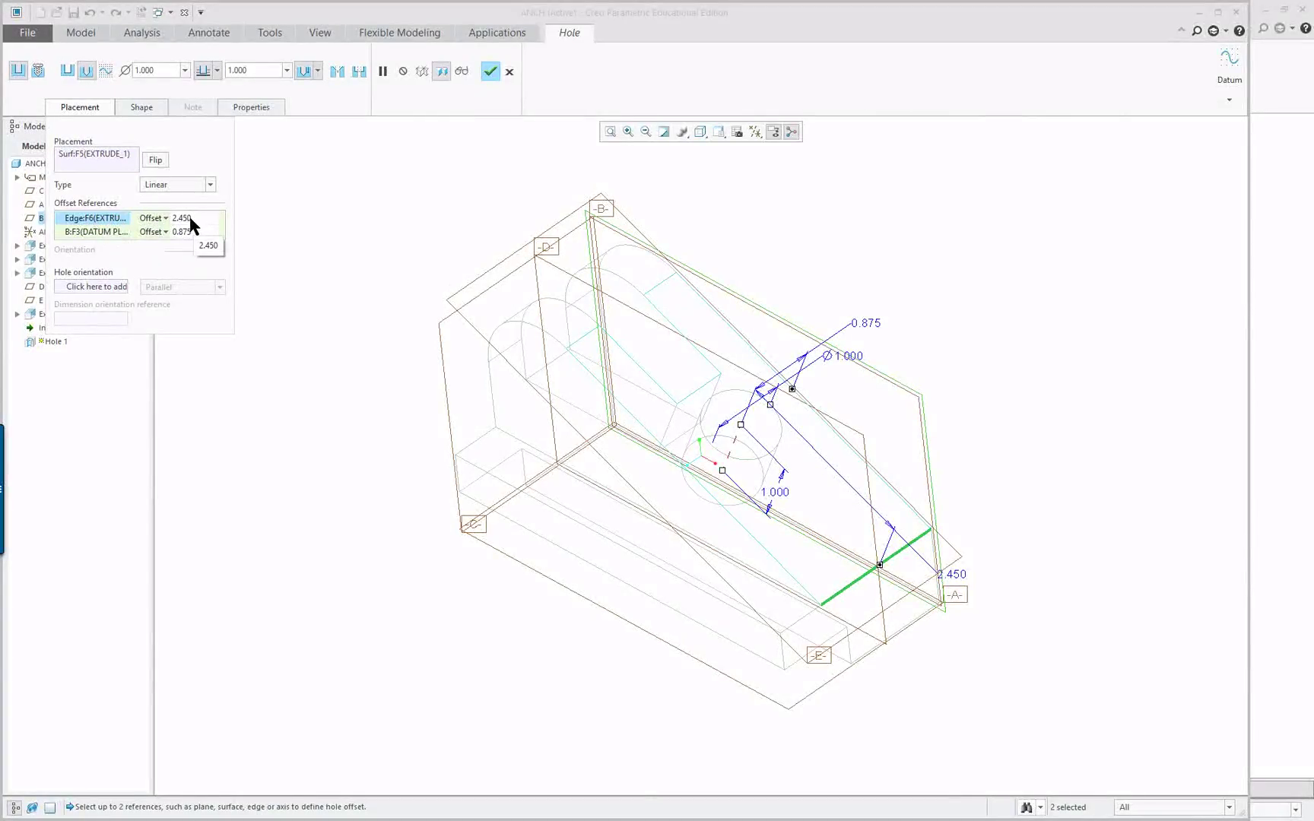
click(96, 233)
right_click(97, 234)
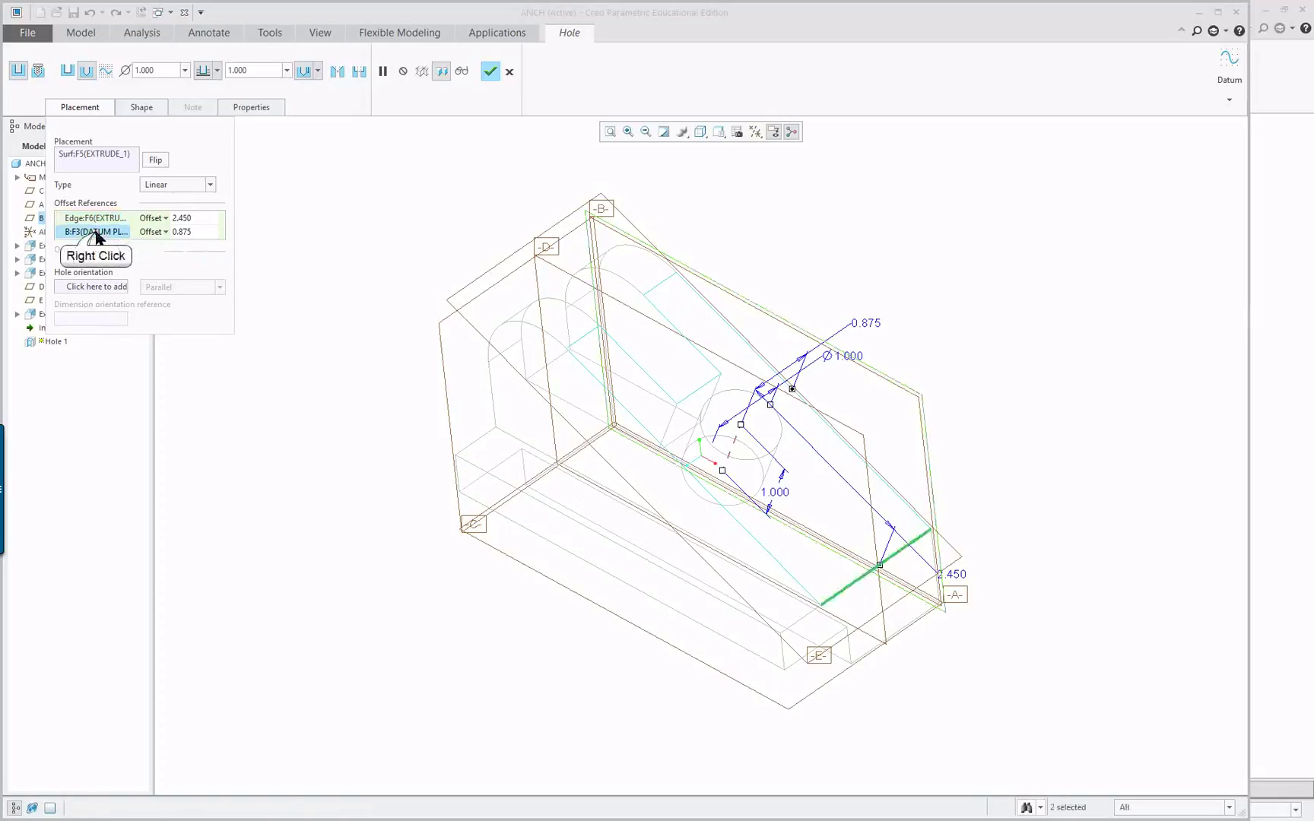
click(128, 240)
click(132, 240)
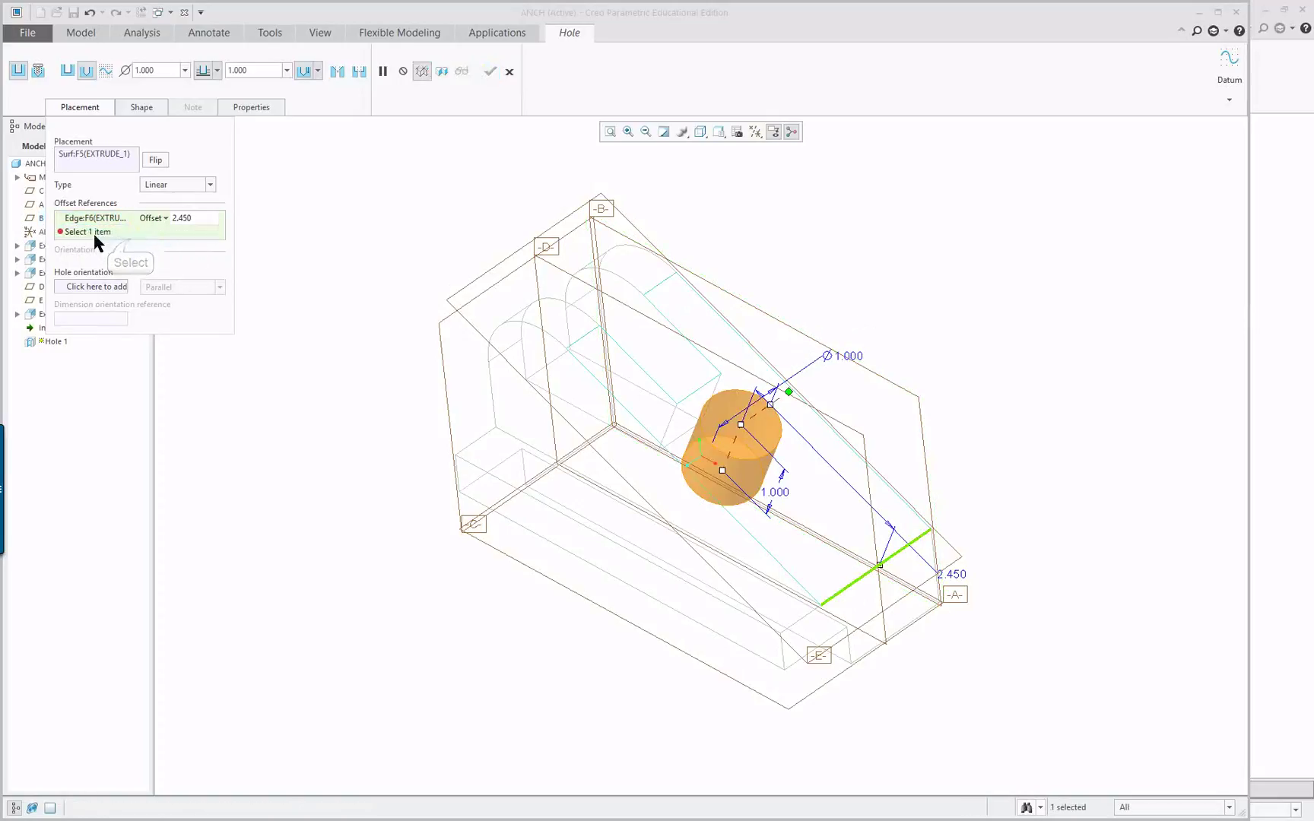
Add datum plane D as the hole's second placement reference, set it to Align, and complete the hole.
ctrl+click(858, 435)
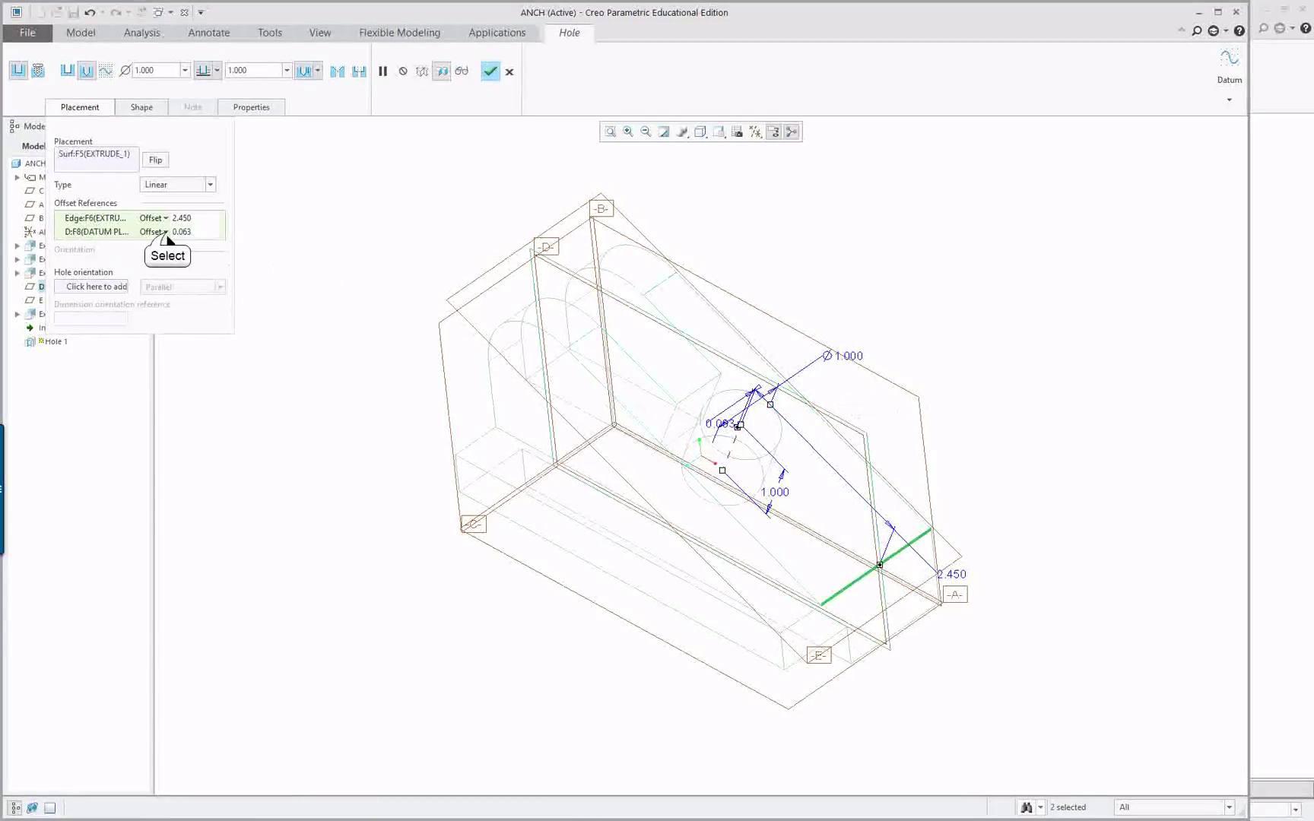
click(166, 231)
click(157, 251)
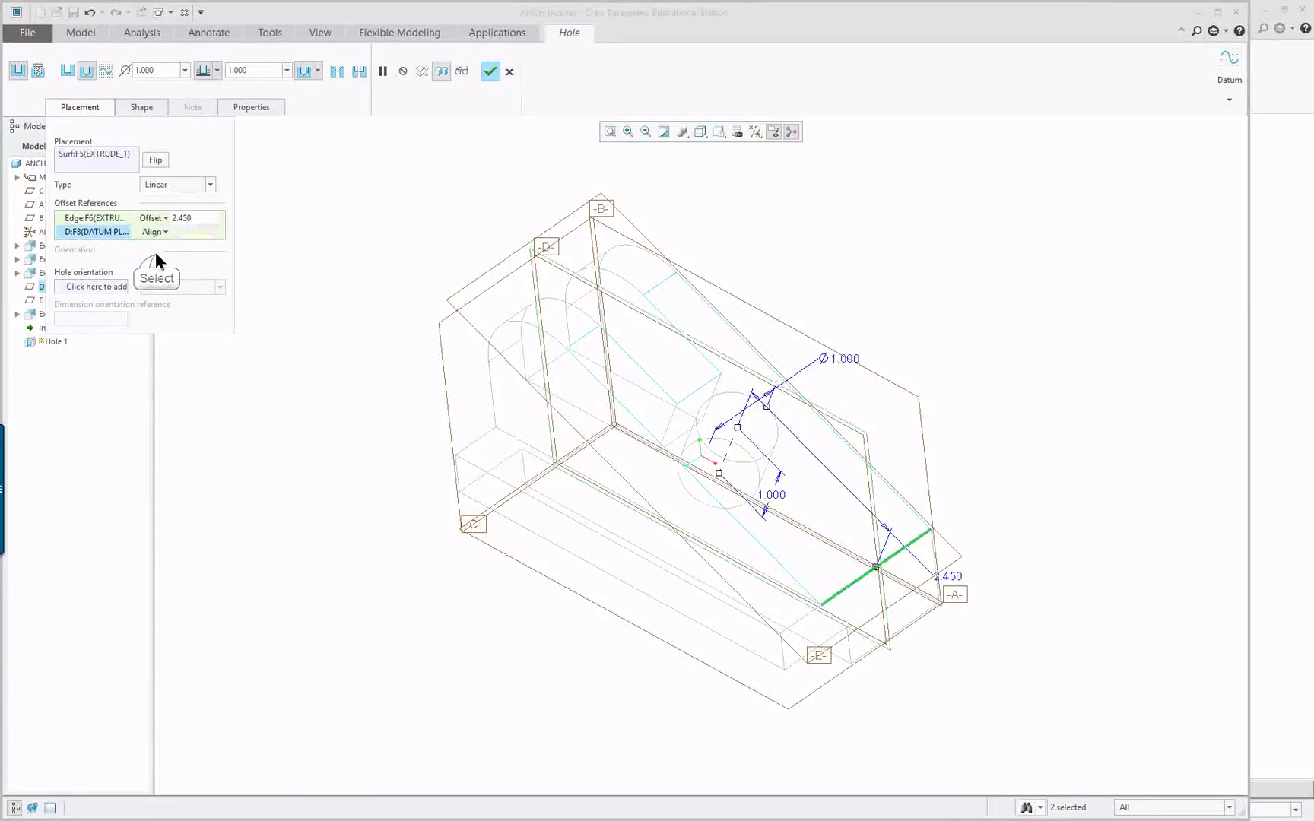
middle_click(993, 433)
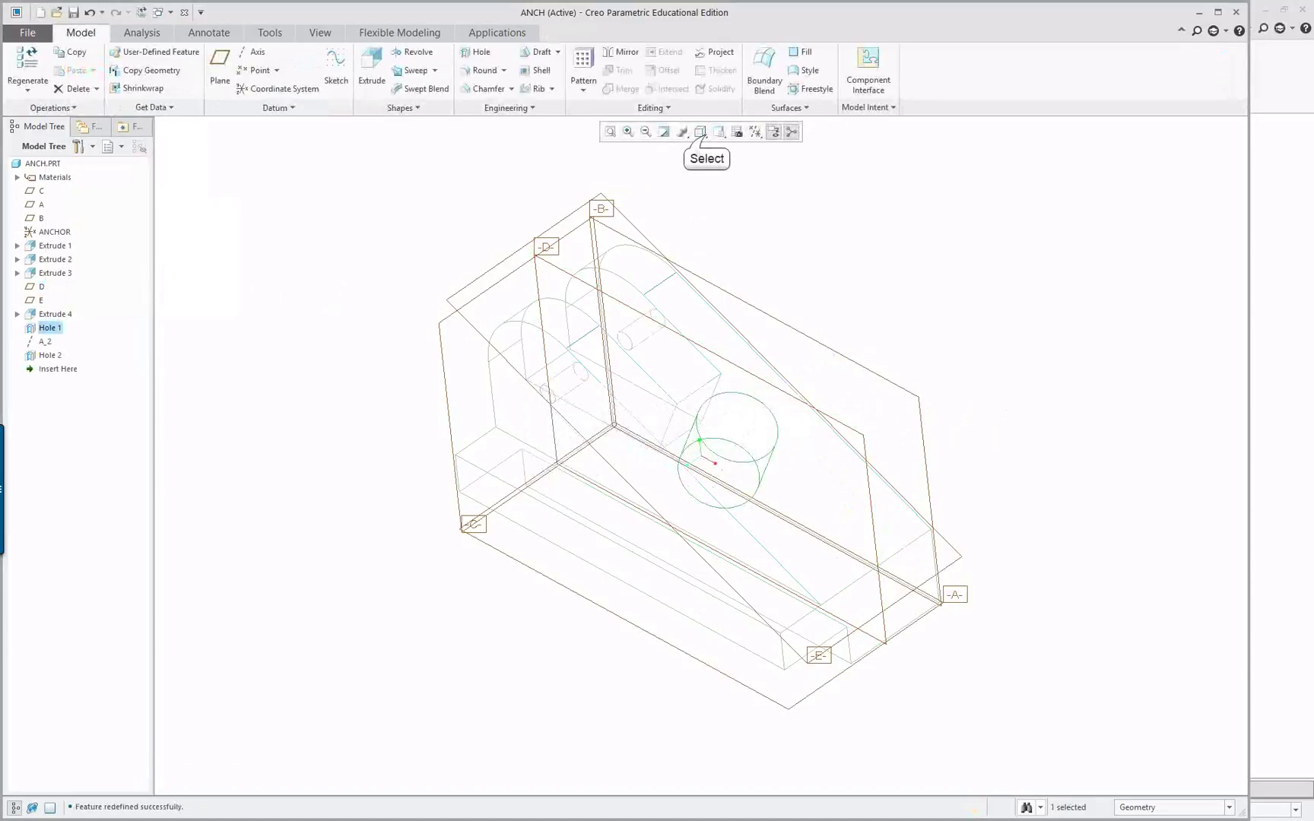
Display the part model as Shading With Edges and switch back to the ANCHD drawing.
click(709, 137)
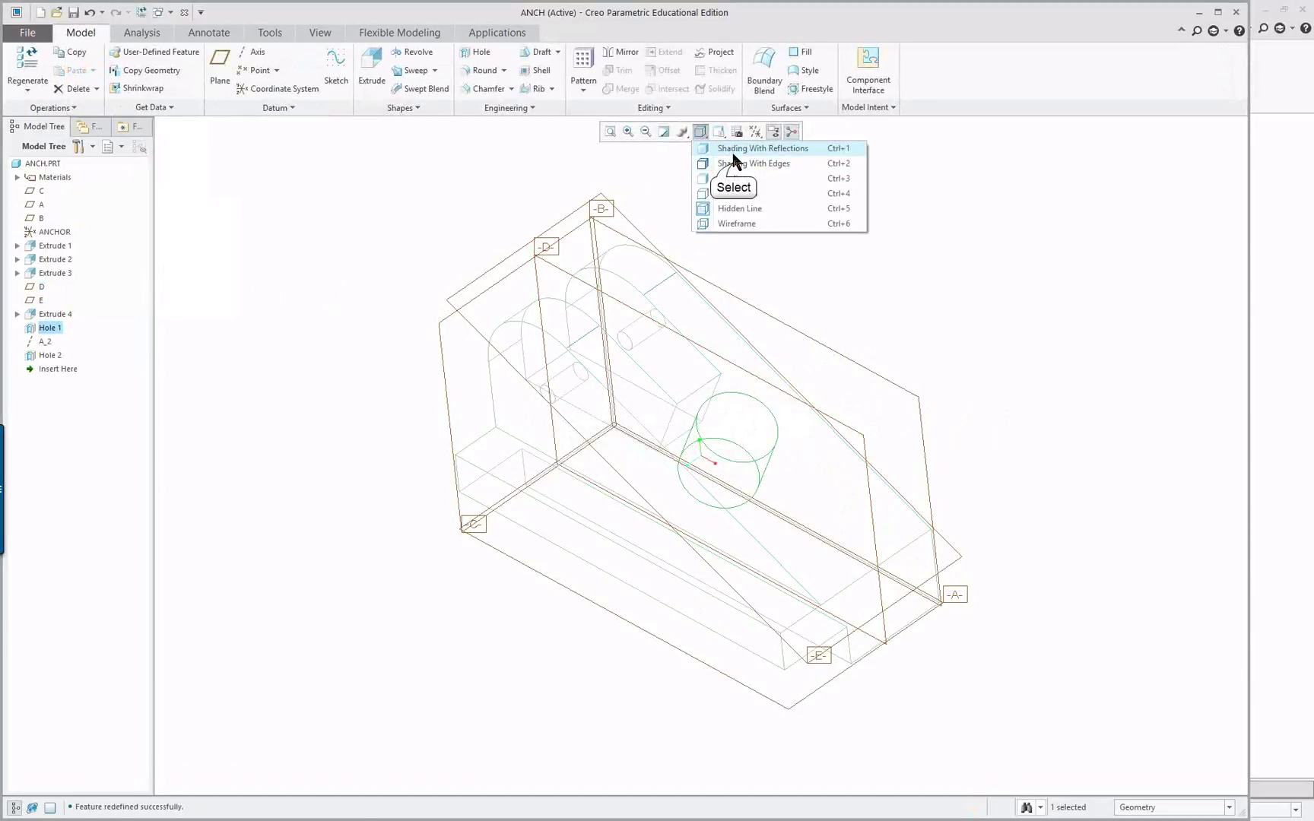
click(734, 164)
mouse_move(970, 386)
middle_down()
mouse_move(953, 429)
mouse_move(985, 370)
mouse_move(969, 347)
mouse_move(979, 371)
middle_up()
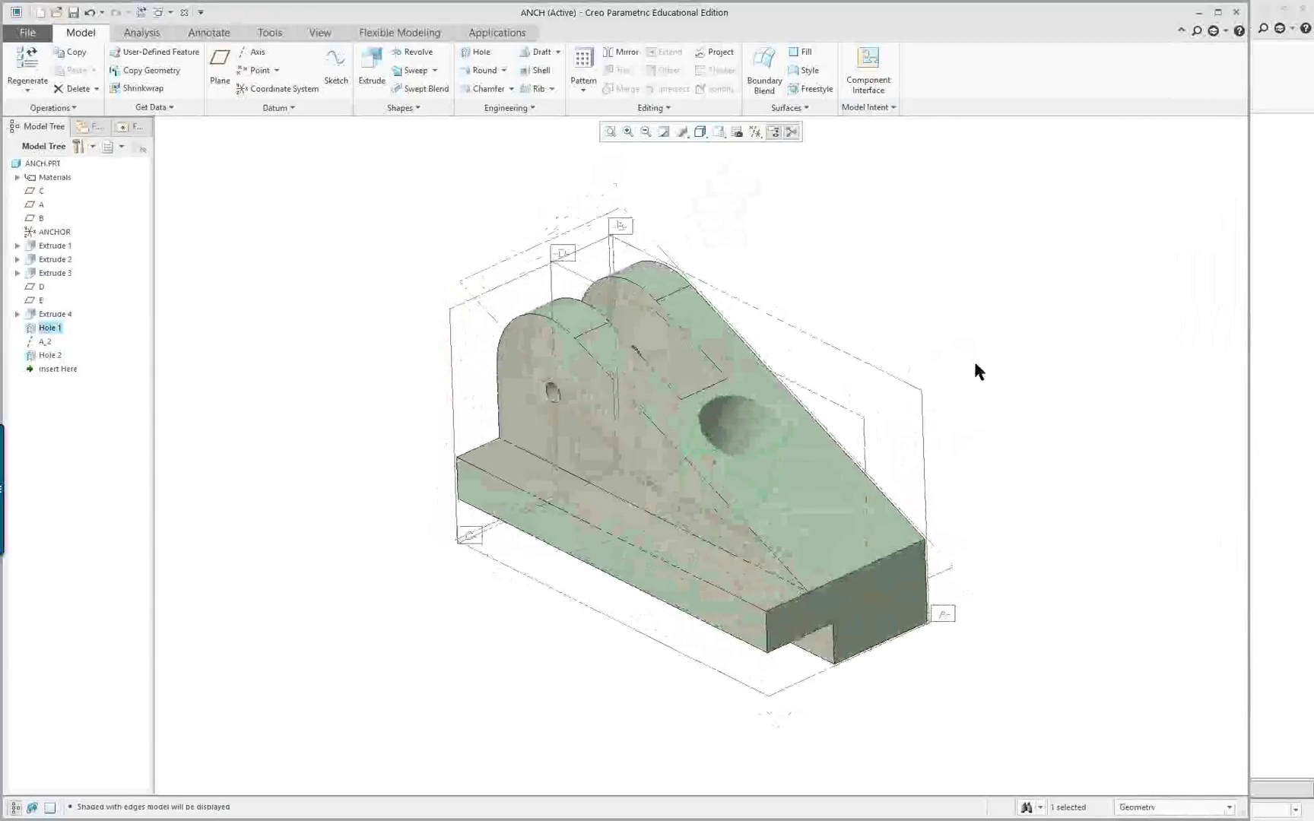
click(1270, 366)
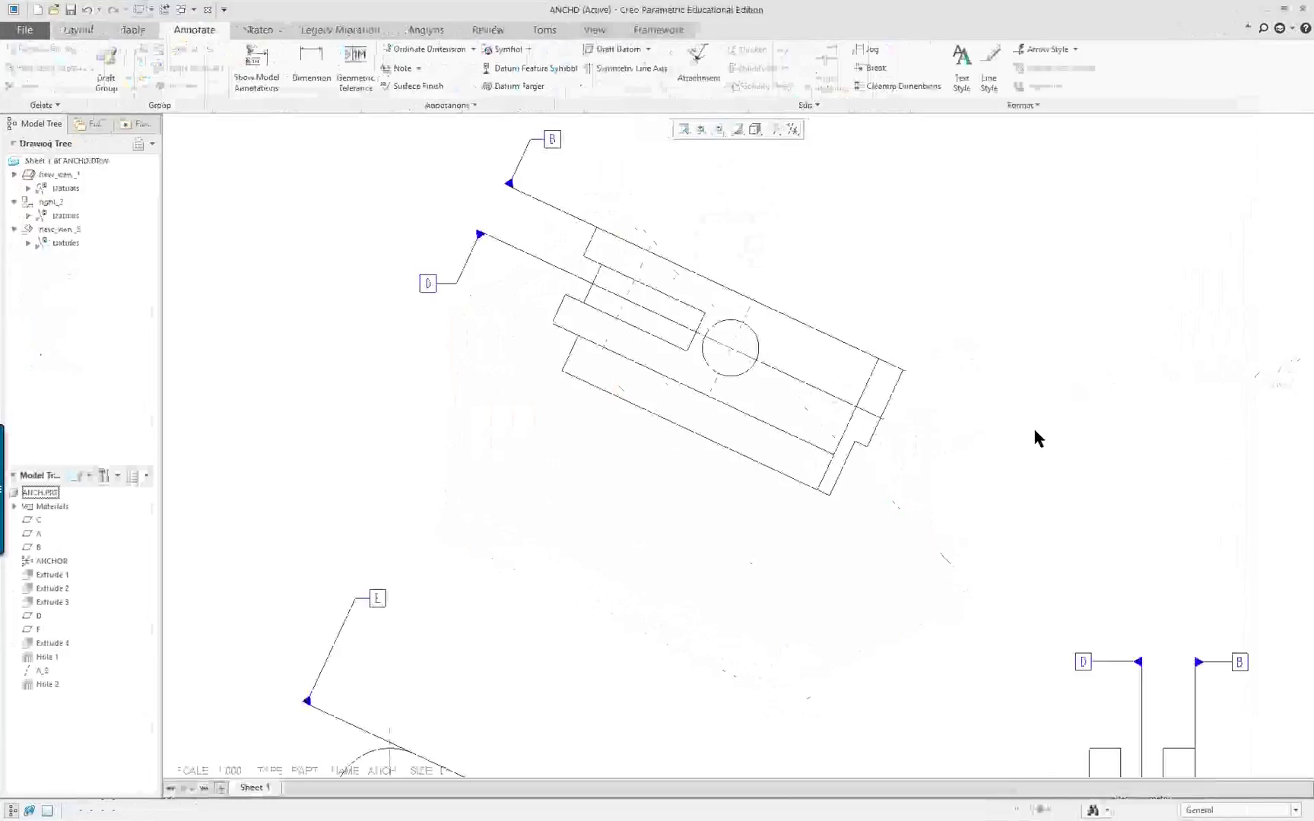
Show all available model dimensions for the right, front and auxiliary views and close the model annotations dialog.
scroll(1042, 445, down, 5)
scroll(1074, 631, up, 3)
scroll(1156, 688, down, 1)
scroll(1139, 689, up, 4)
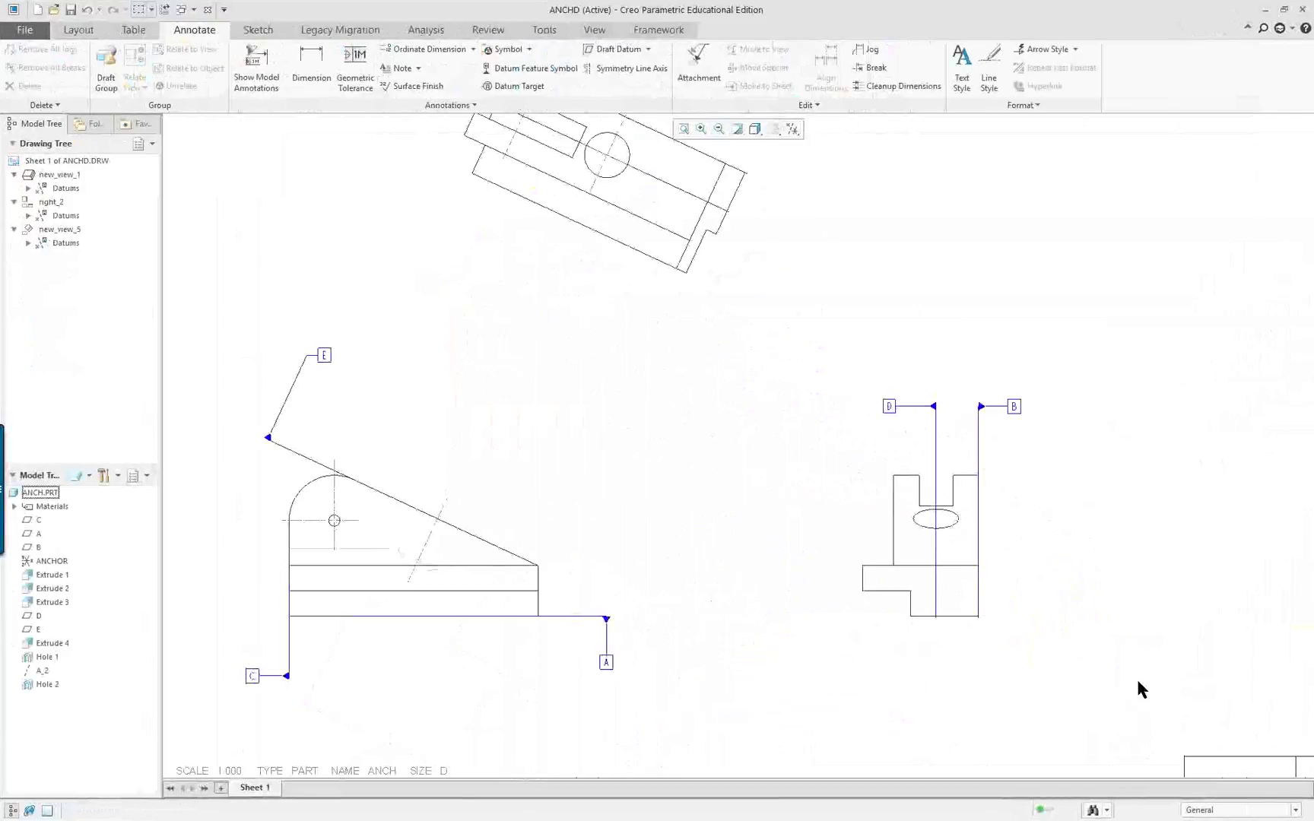
click(256, 63)
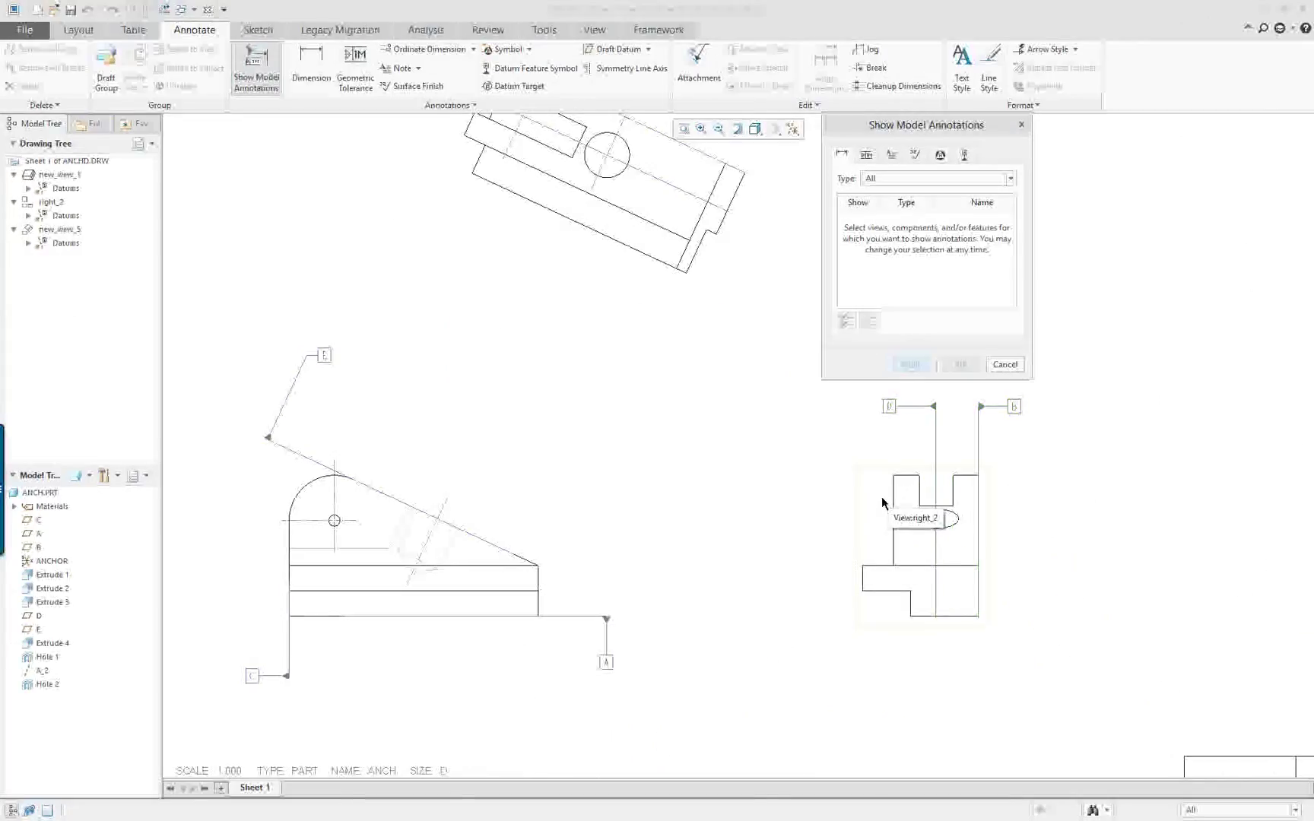
click(872, 526)
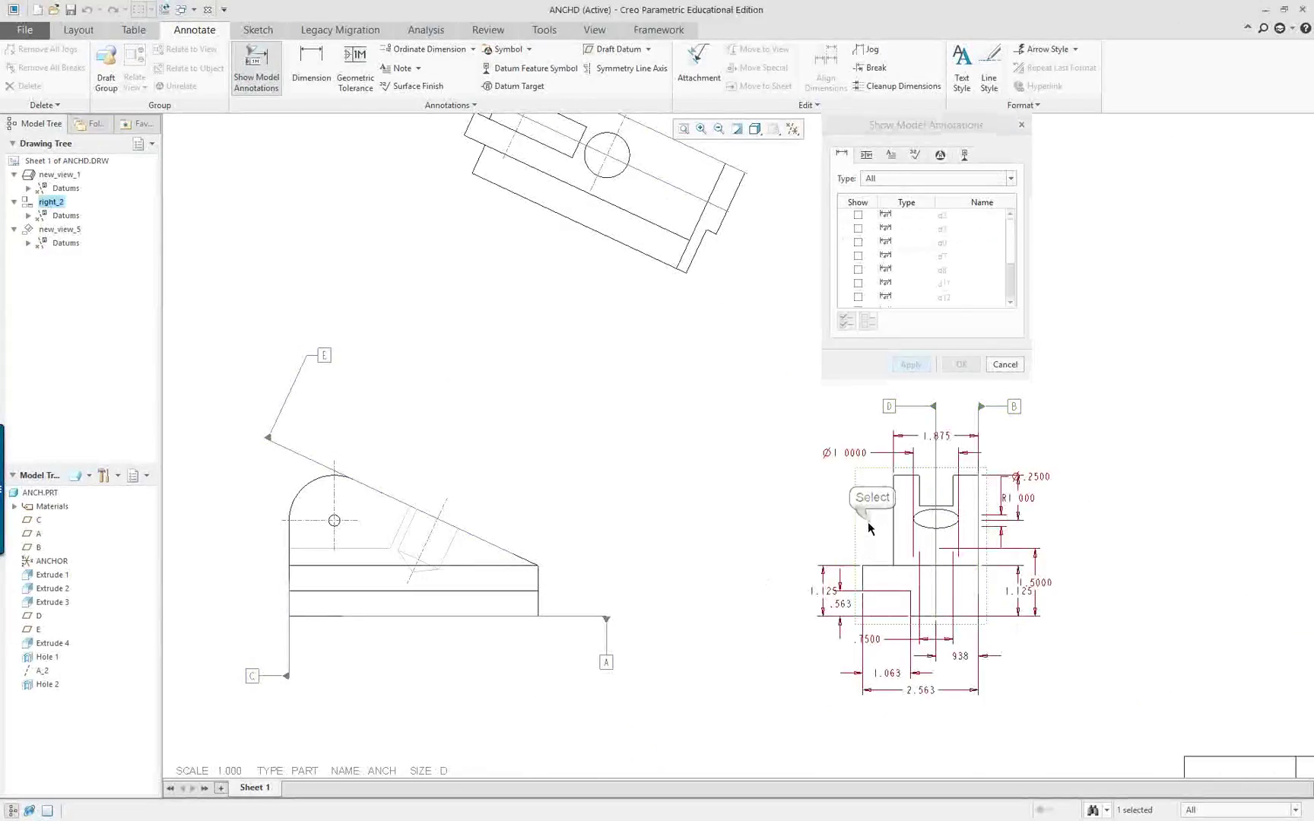
ctrl+click(502, 530)
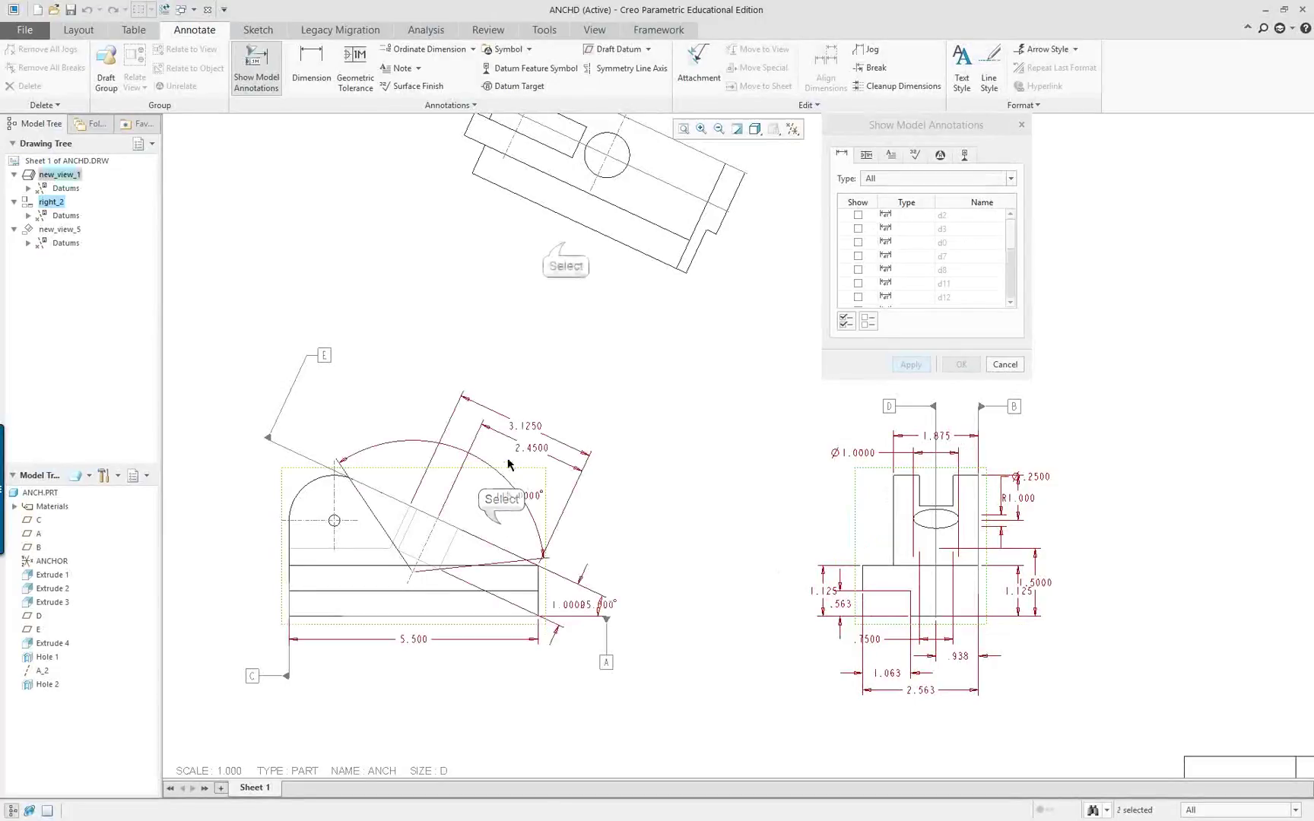
ctrl+click(567, 247)
scroll(640, 372, down, 2)
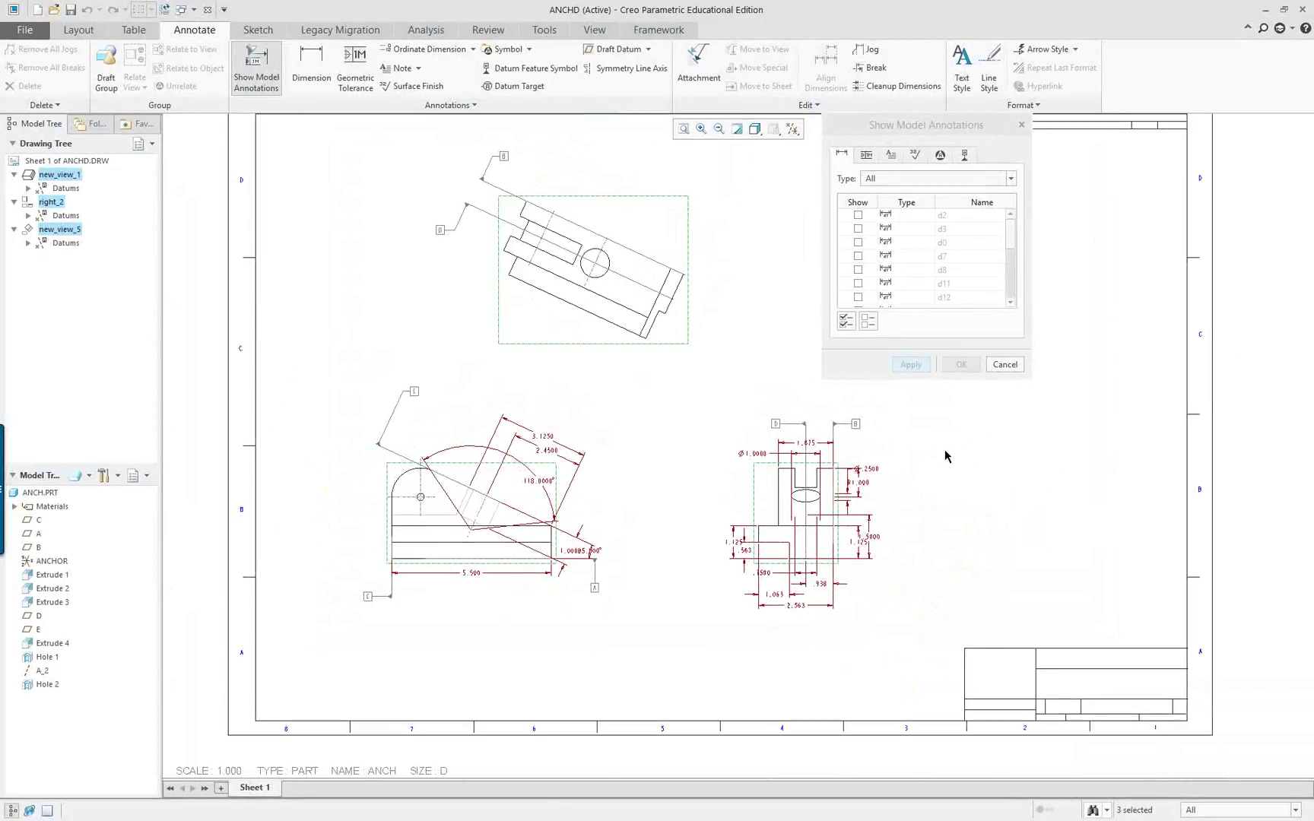
scroll(943, 449, up, 1)
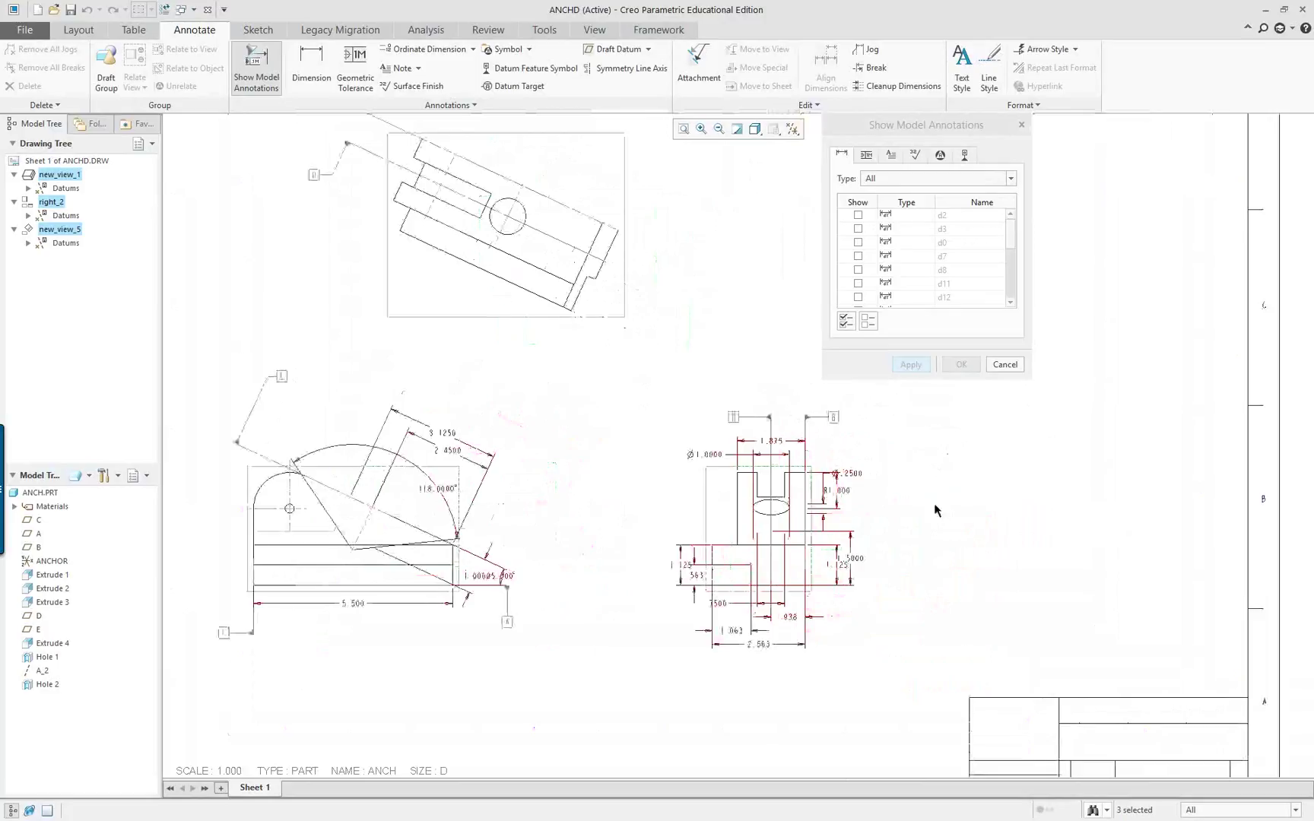
click(844, 322)
click(910, 365)
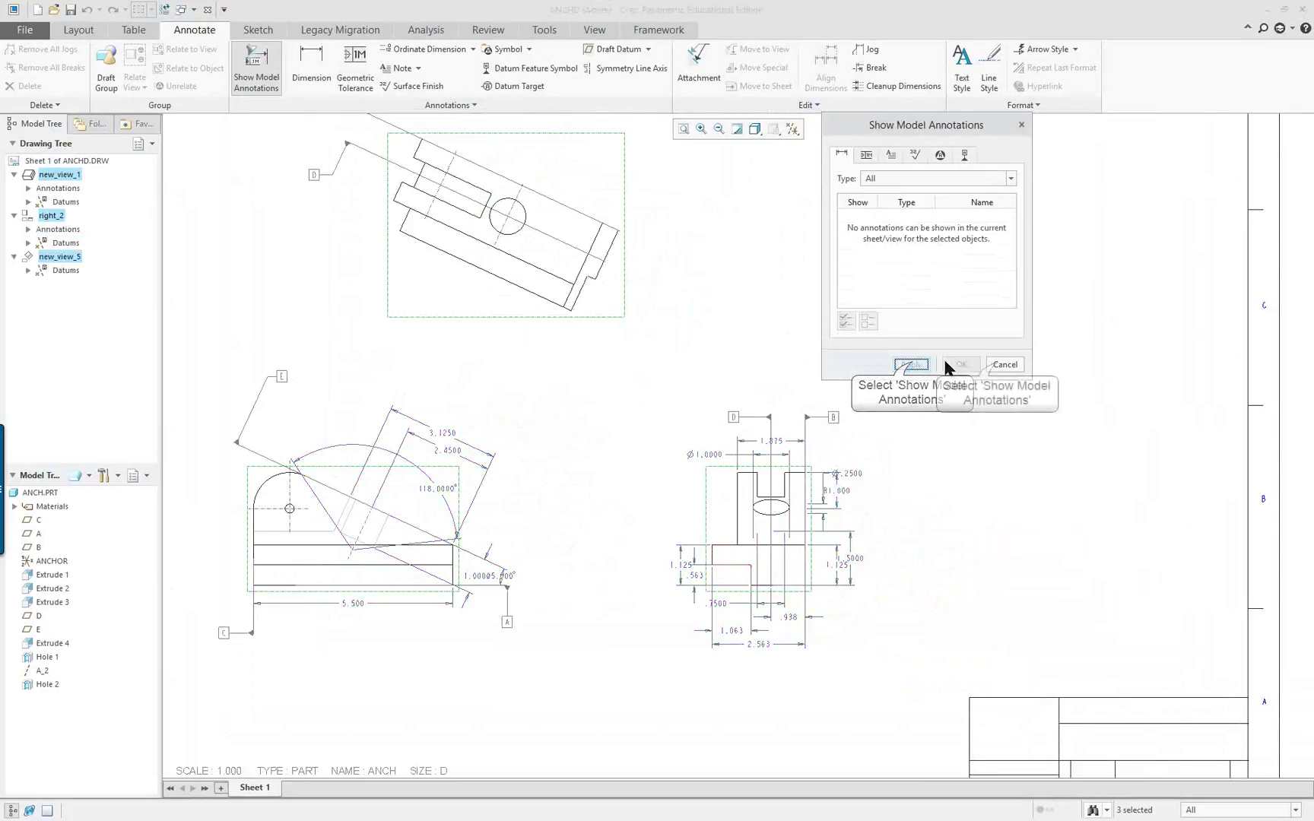
click(1005, 364)
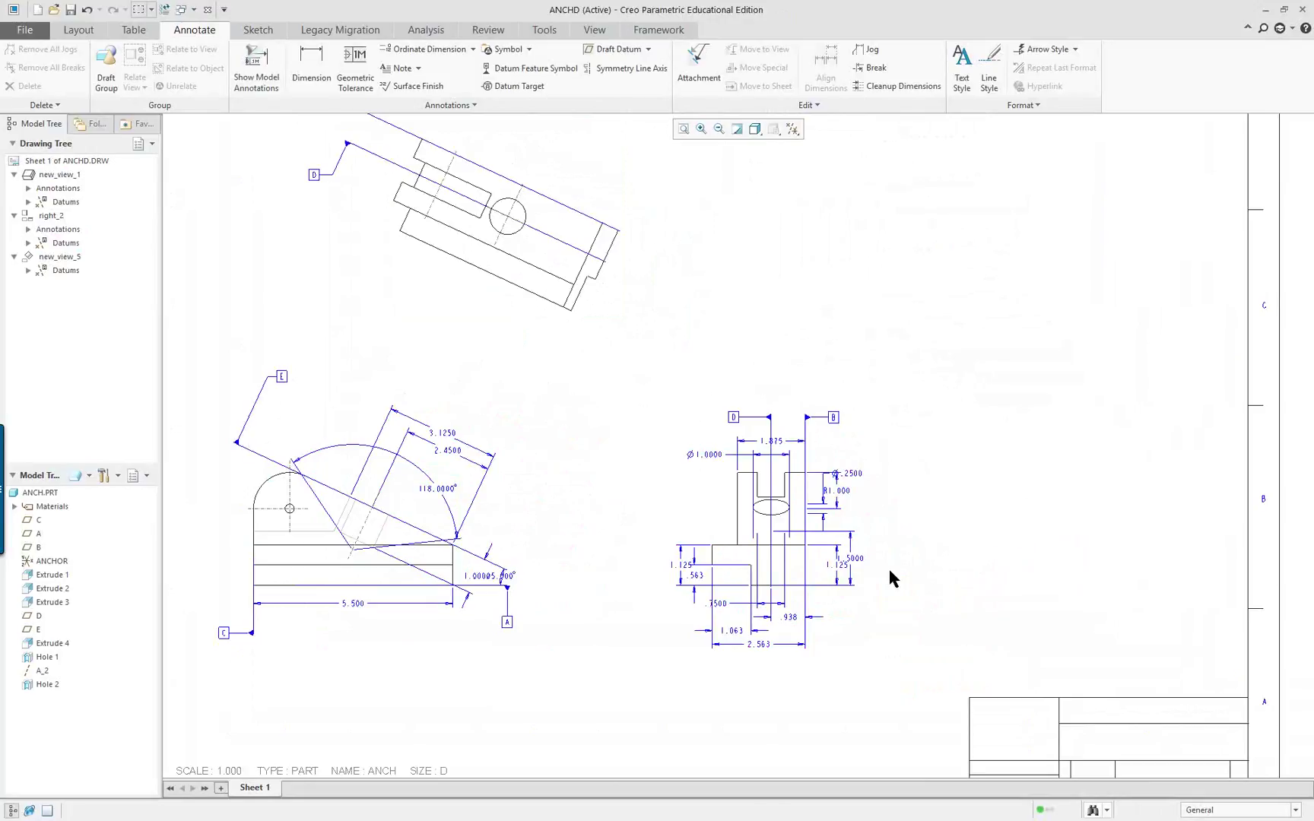
Place both 1.125 height dimensions side by side to the left of the right view, clear of the .563 dimension.
scroll(716, 663, up, 3)
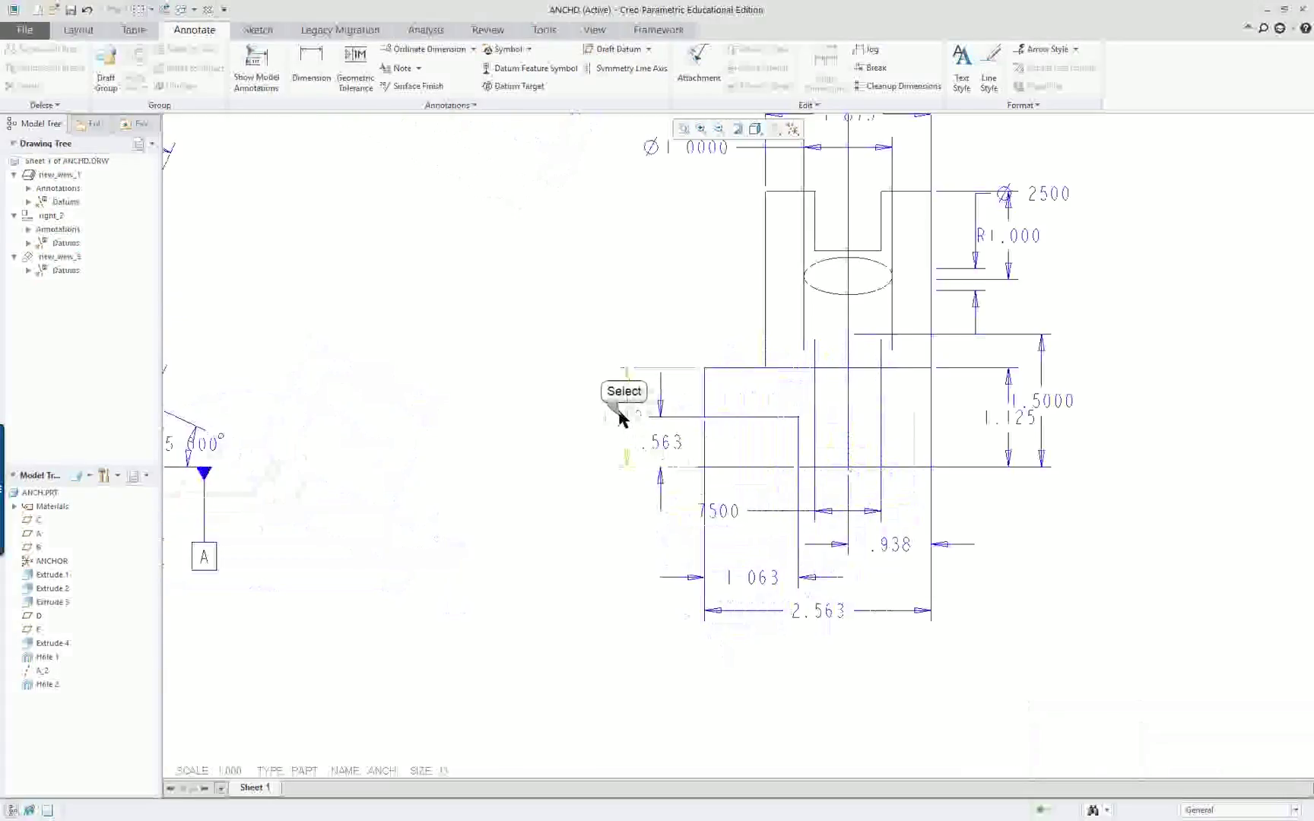
click(623, 416)
drag(637, 414, 491, 415)
click(1005, 417)
drag(1005, 417, 584, 414)
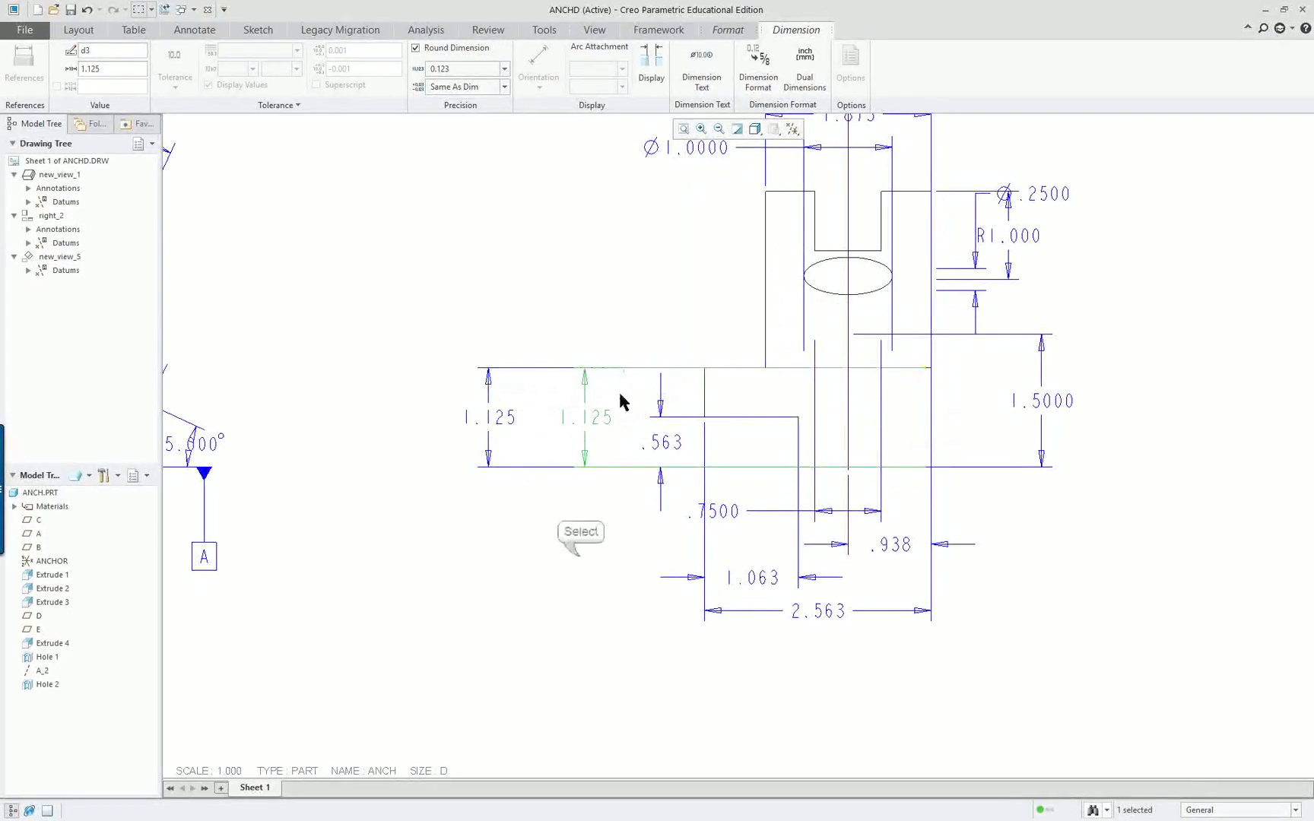
click(580, 558)
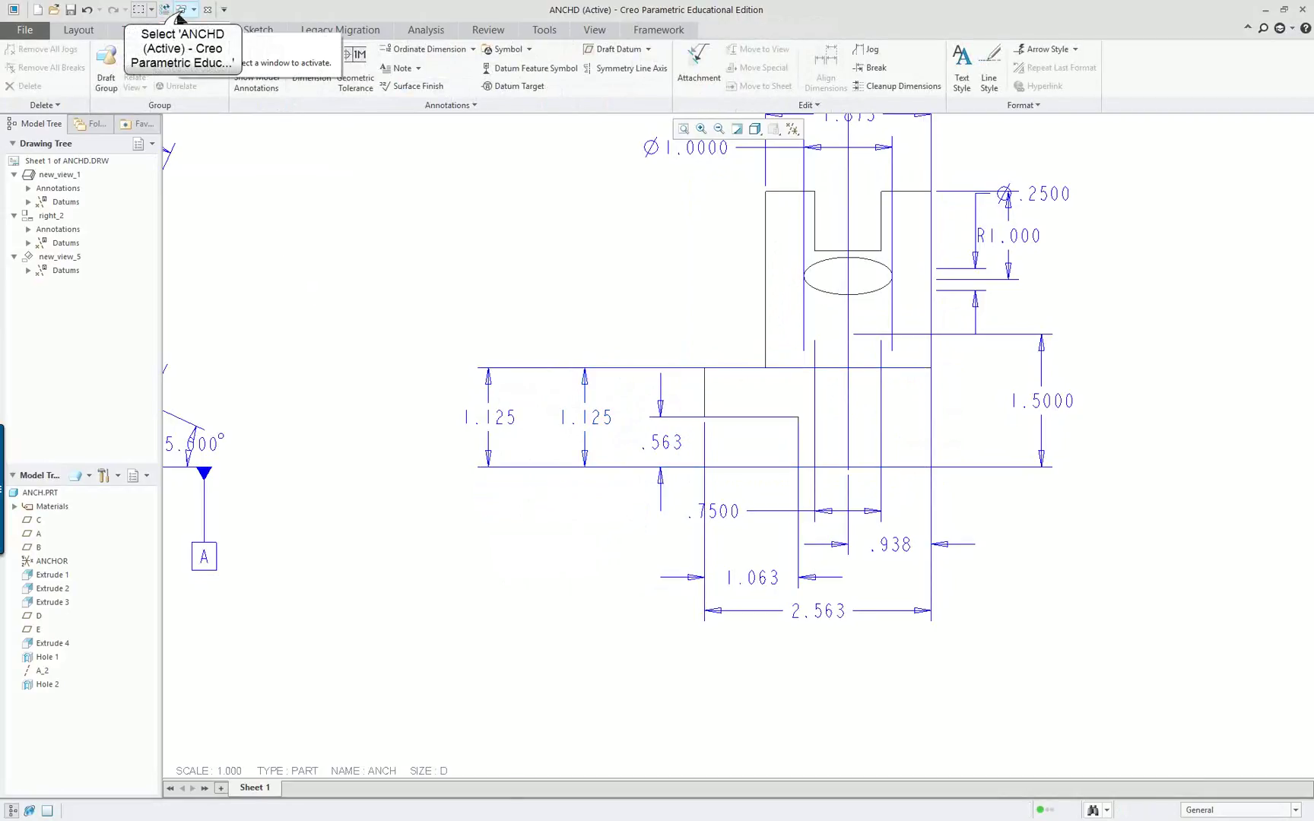
Switch to the ANCH part and start redefining Extrude 2, the cut along the side of the upright.
click(183, 9)
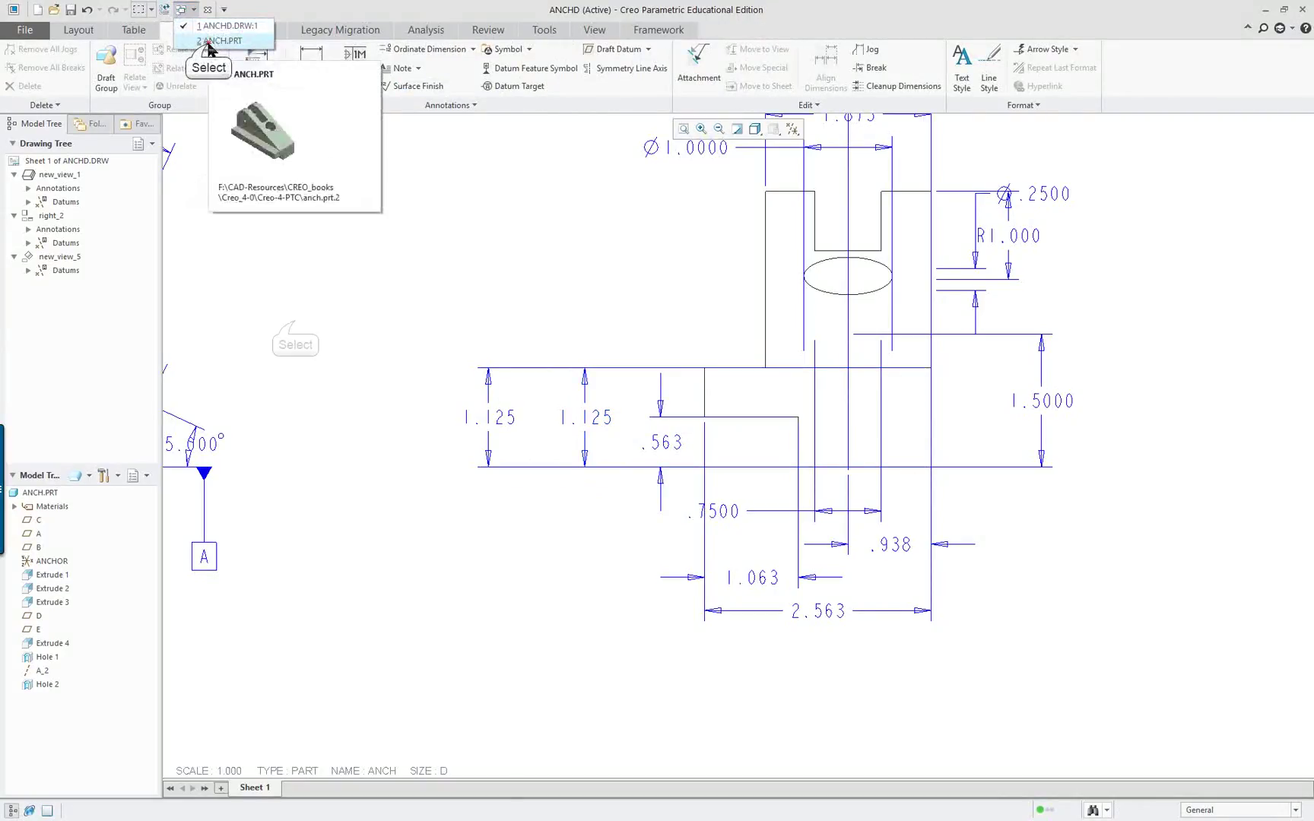
click(209, 40)
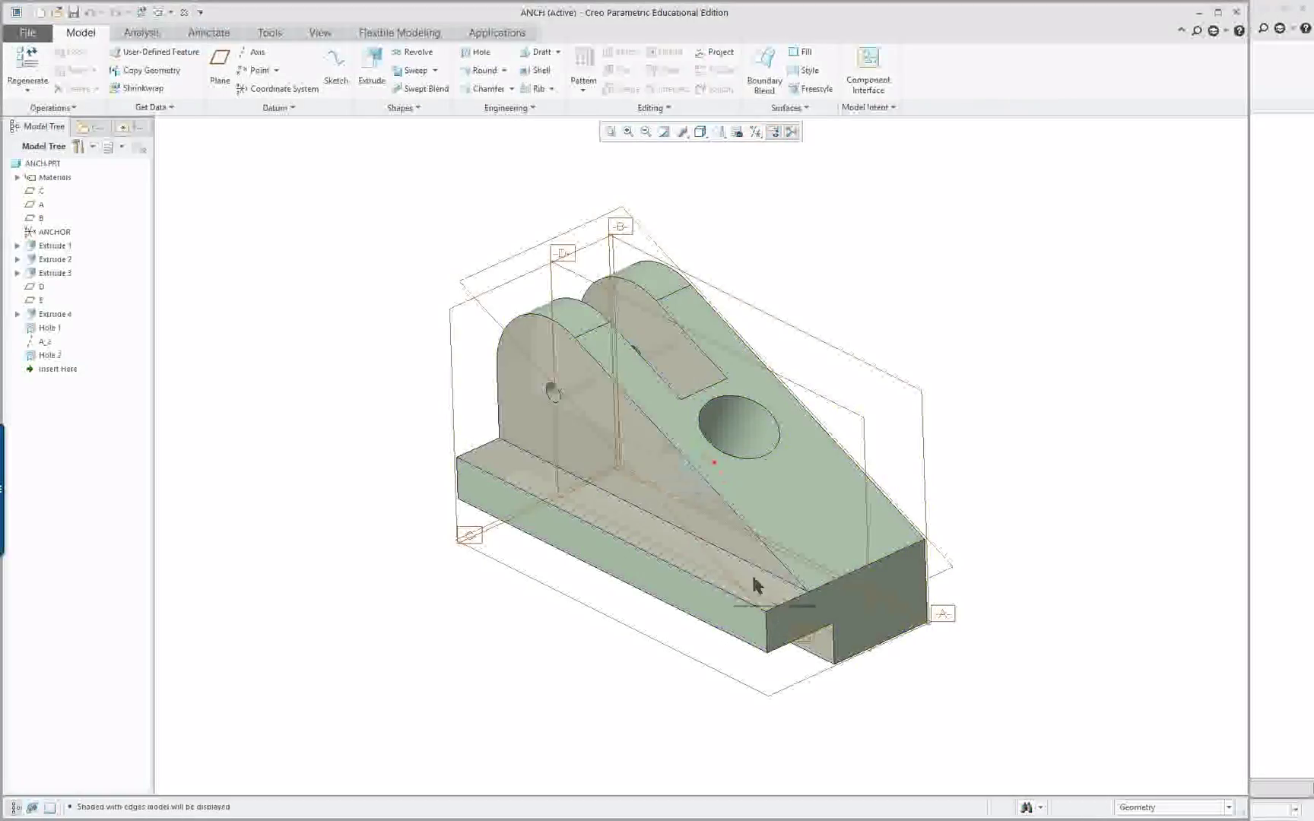
click(657, 460)
right_click(629, 375)
click(397, 335)
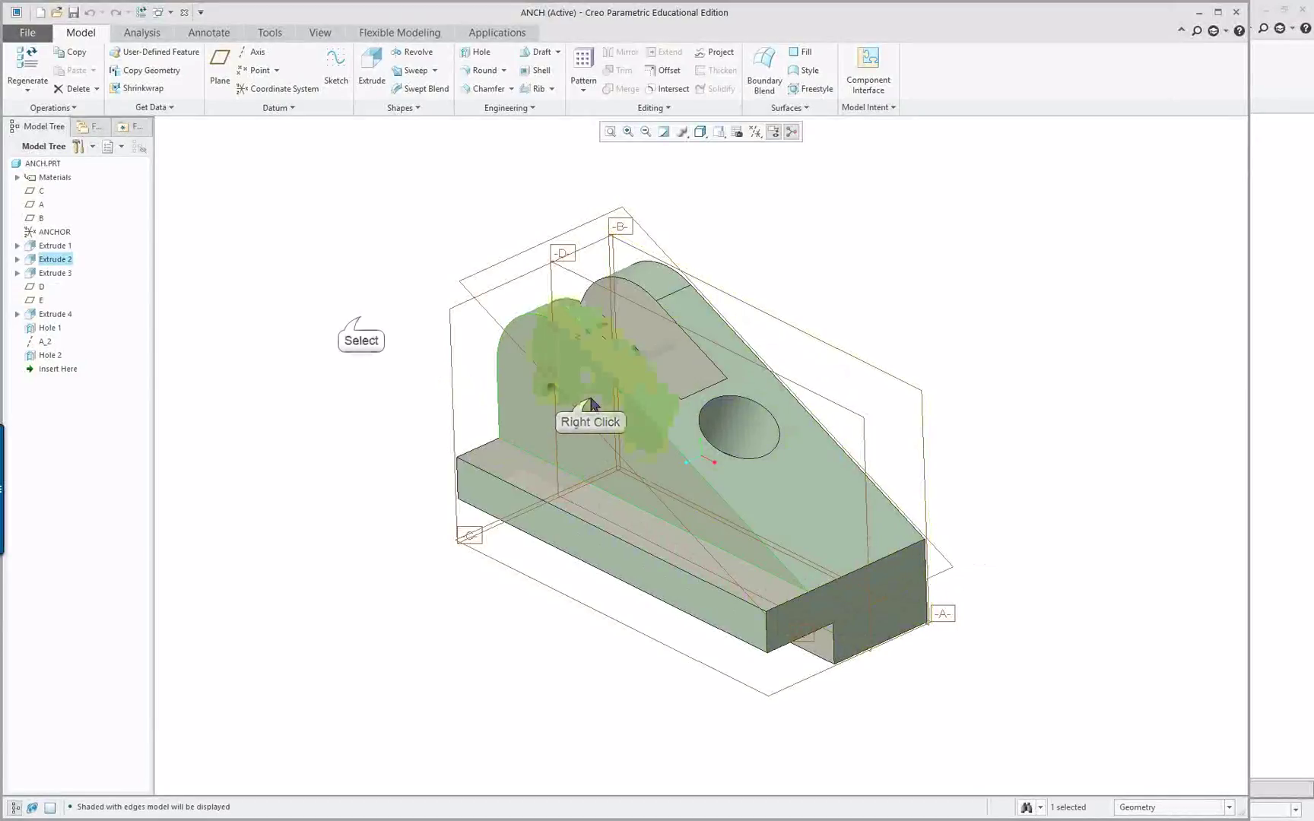
click(577, 382)
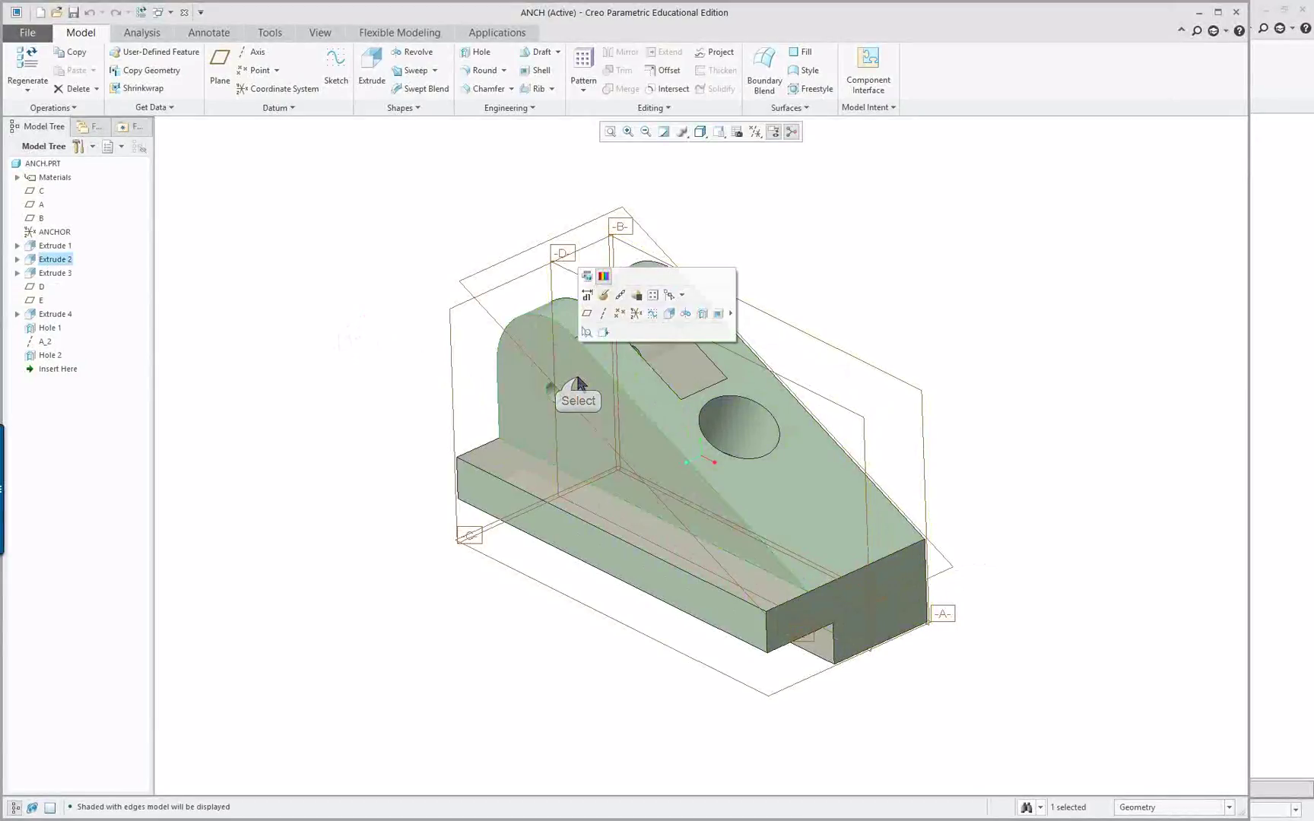
right_click(372, 305)
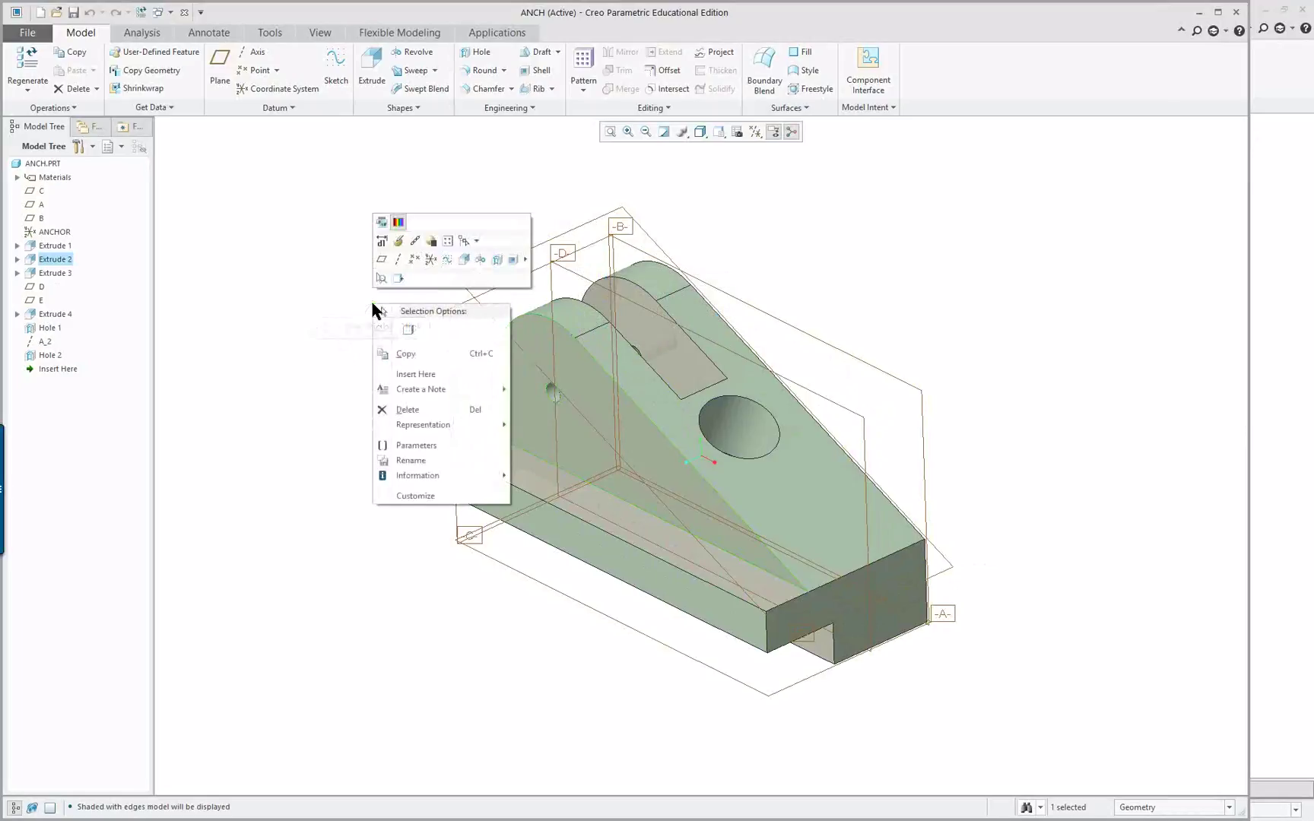
click(415, 259)
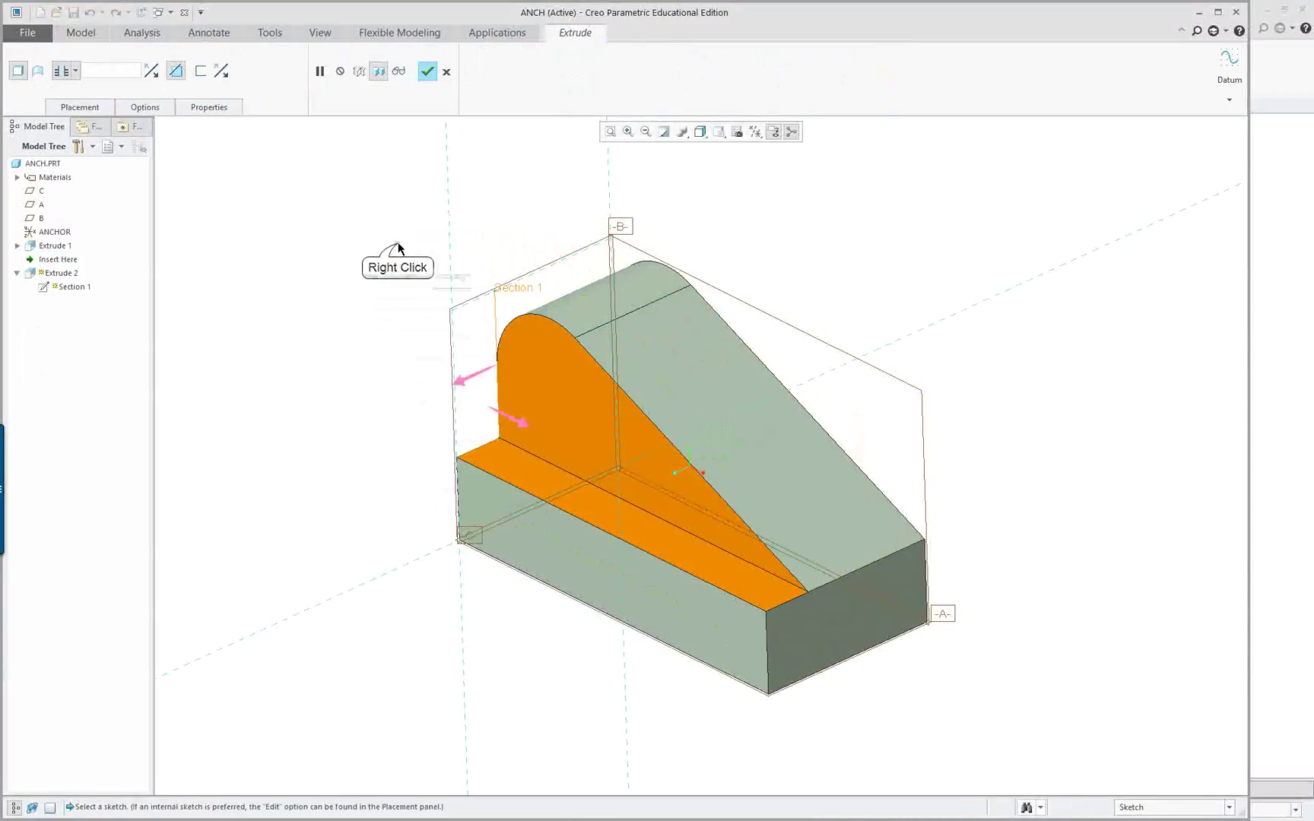
Open the cut's internal section in 2D sketch orientation with the model displayed as Hidden Line.
right_click(398, 248)
click(448, 254)
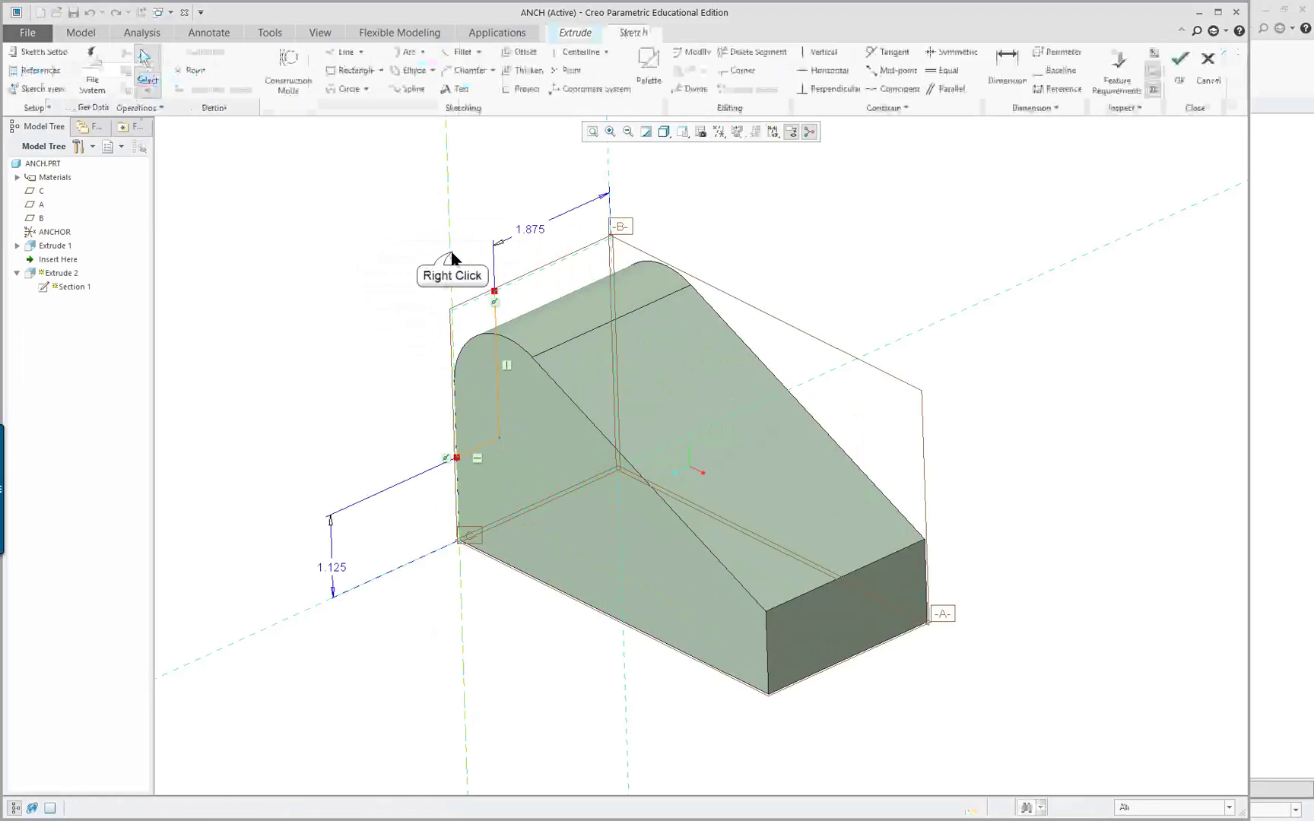
right_click(451, 258)
click(707, 182)
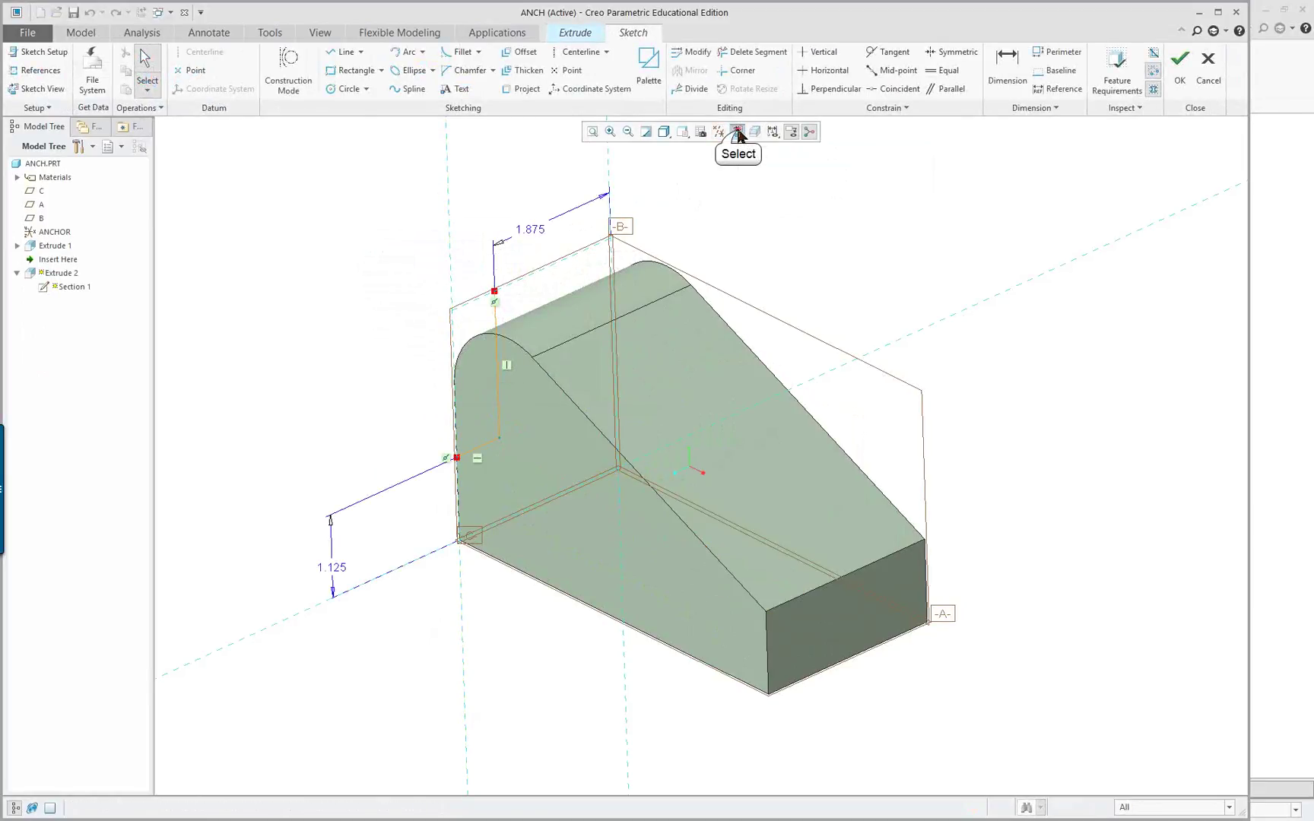
click(738, 132)
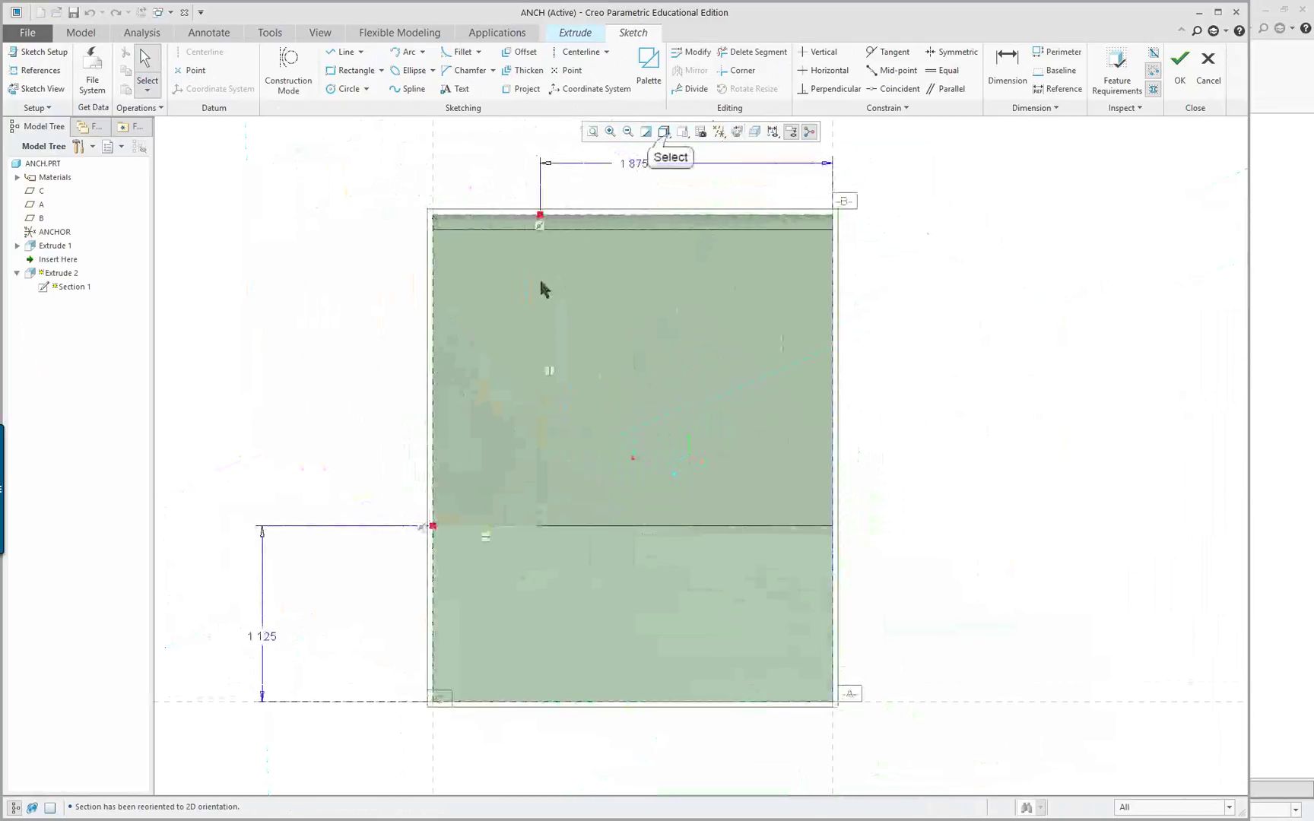
click(664, 132)
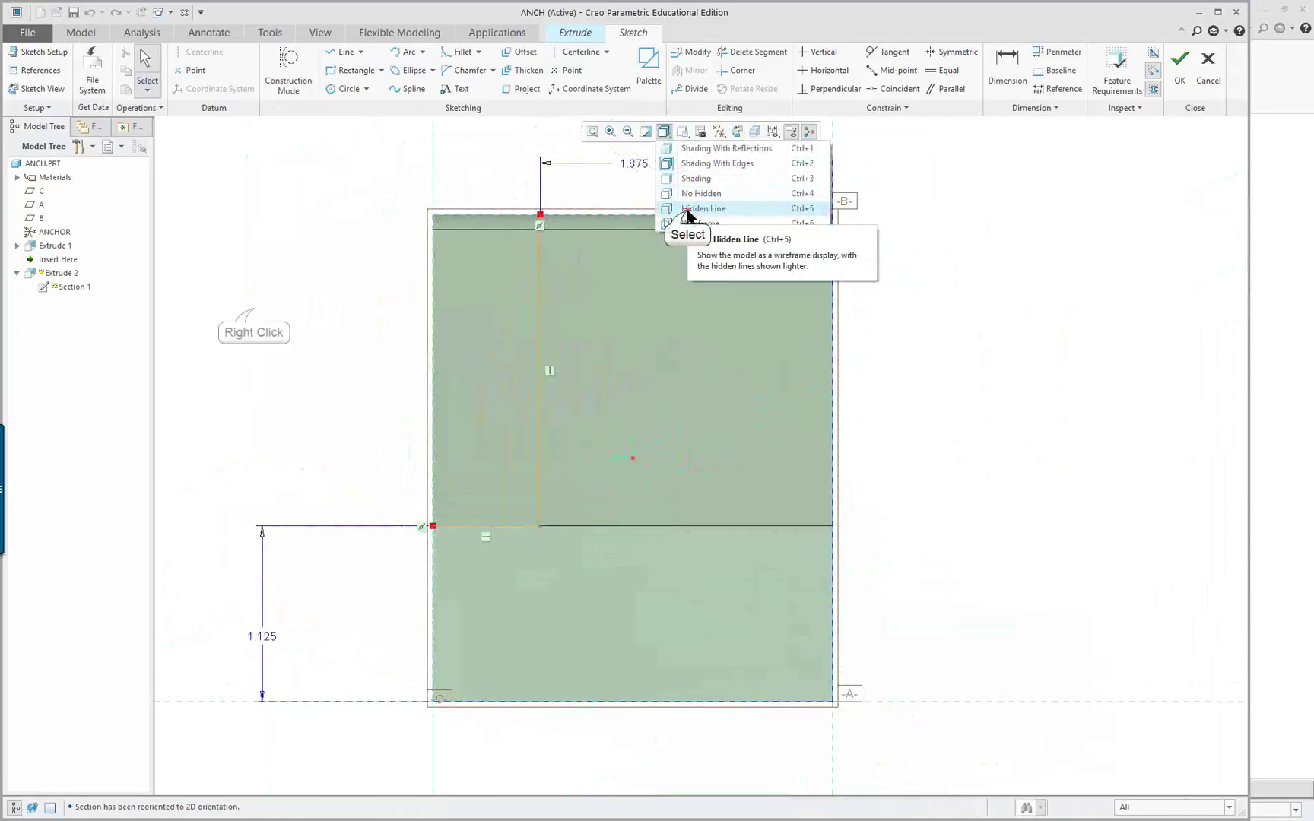
click(688, 212)
right_click(231, 315)
click(305, 237)
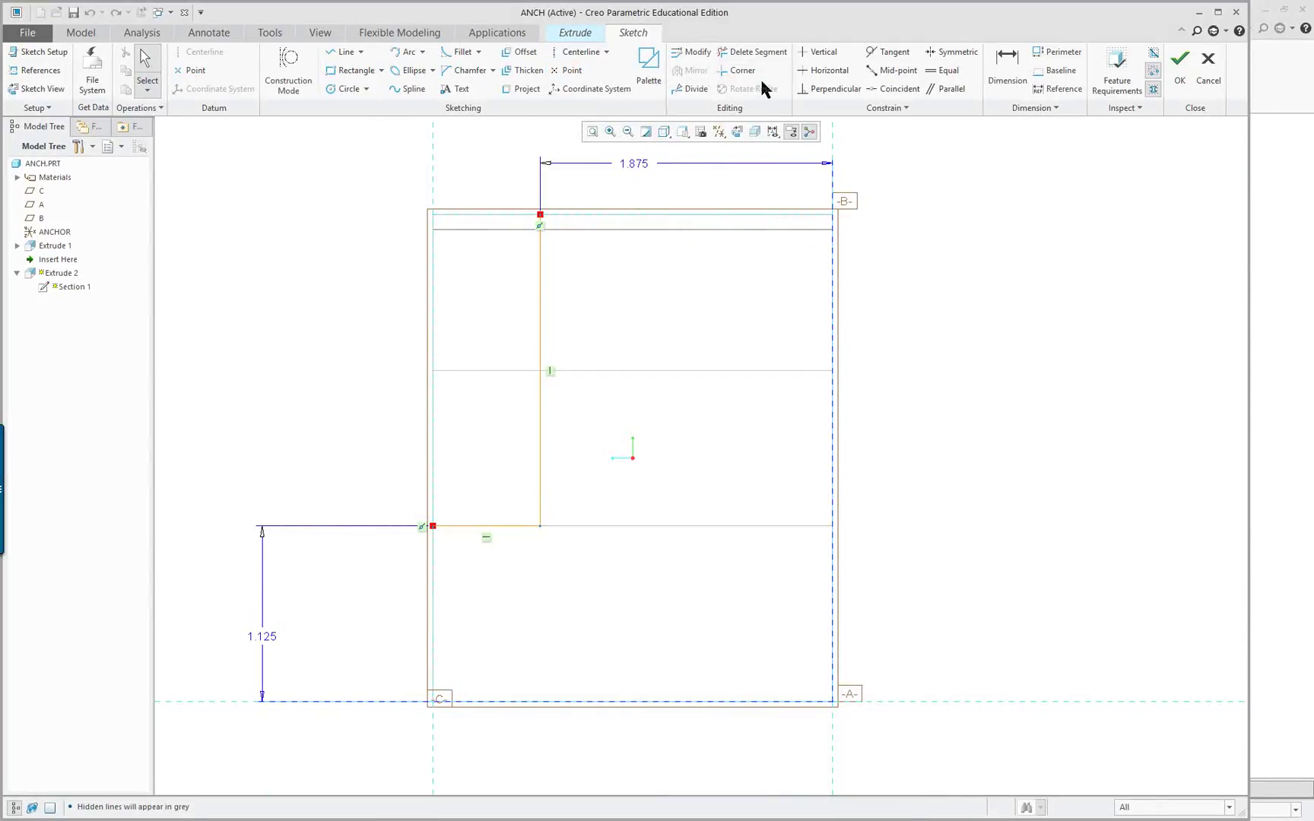
Make the sketch's horizontal line coincident with the base's upper edge, delete the conflicting 1.125 dimension, and complete the redefined cut.
click(897, 89)
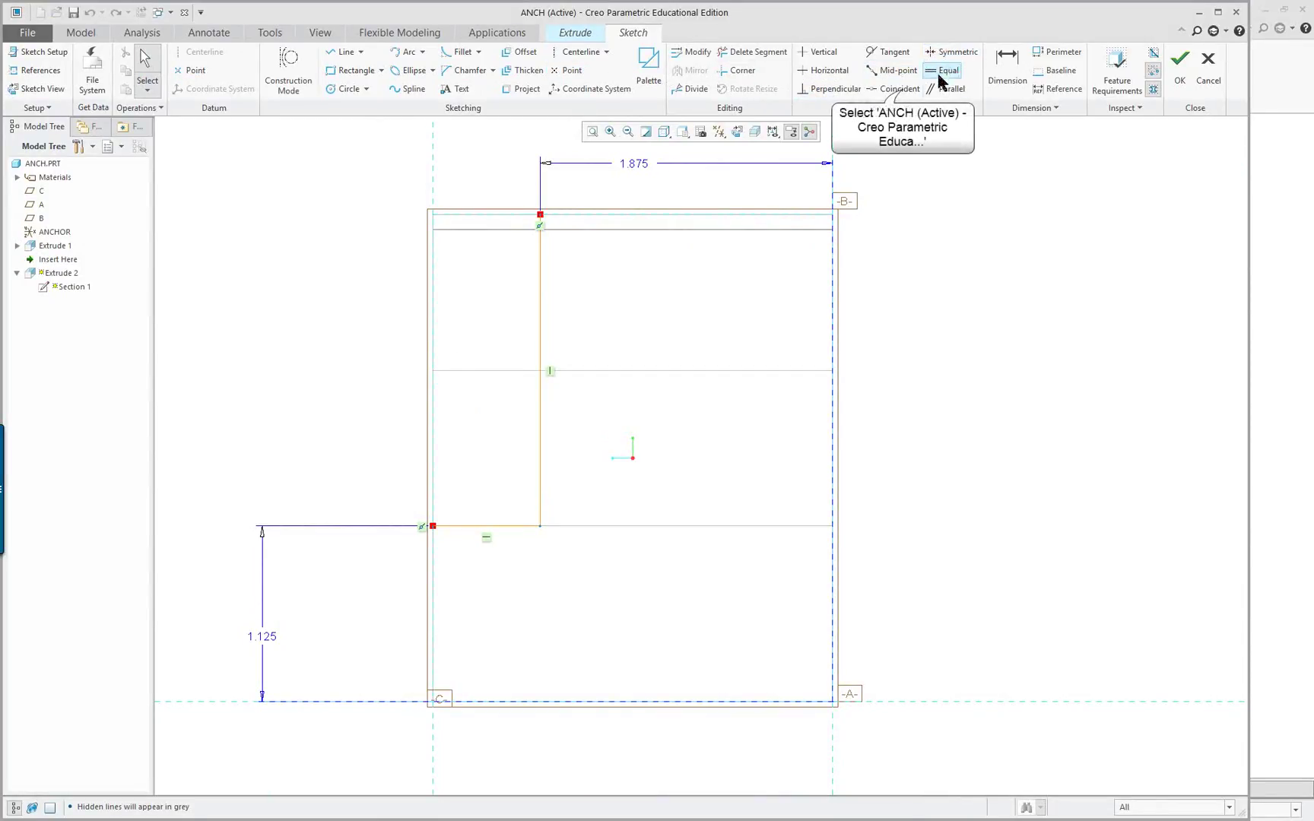
click(523, 525)
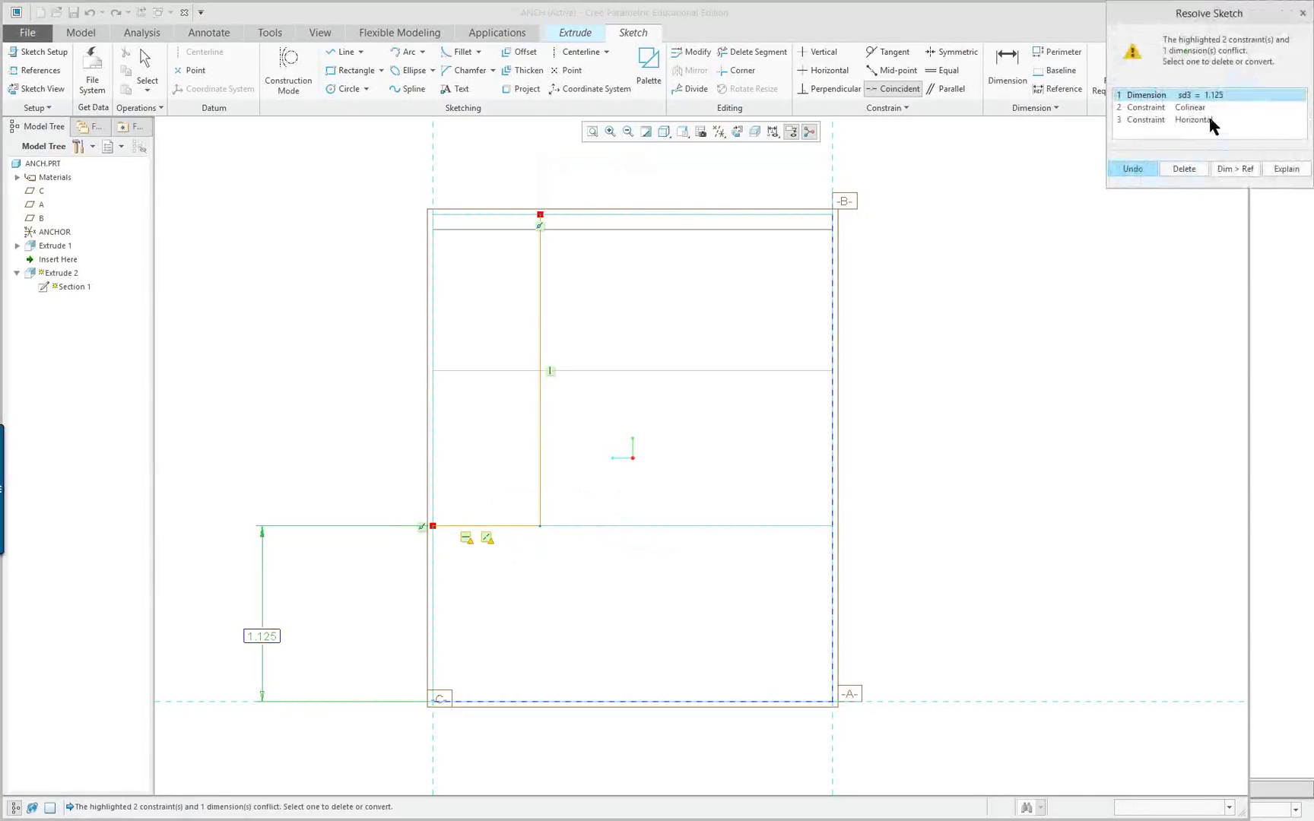
click(1192, 21)
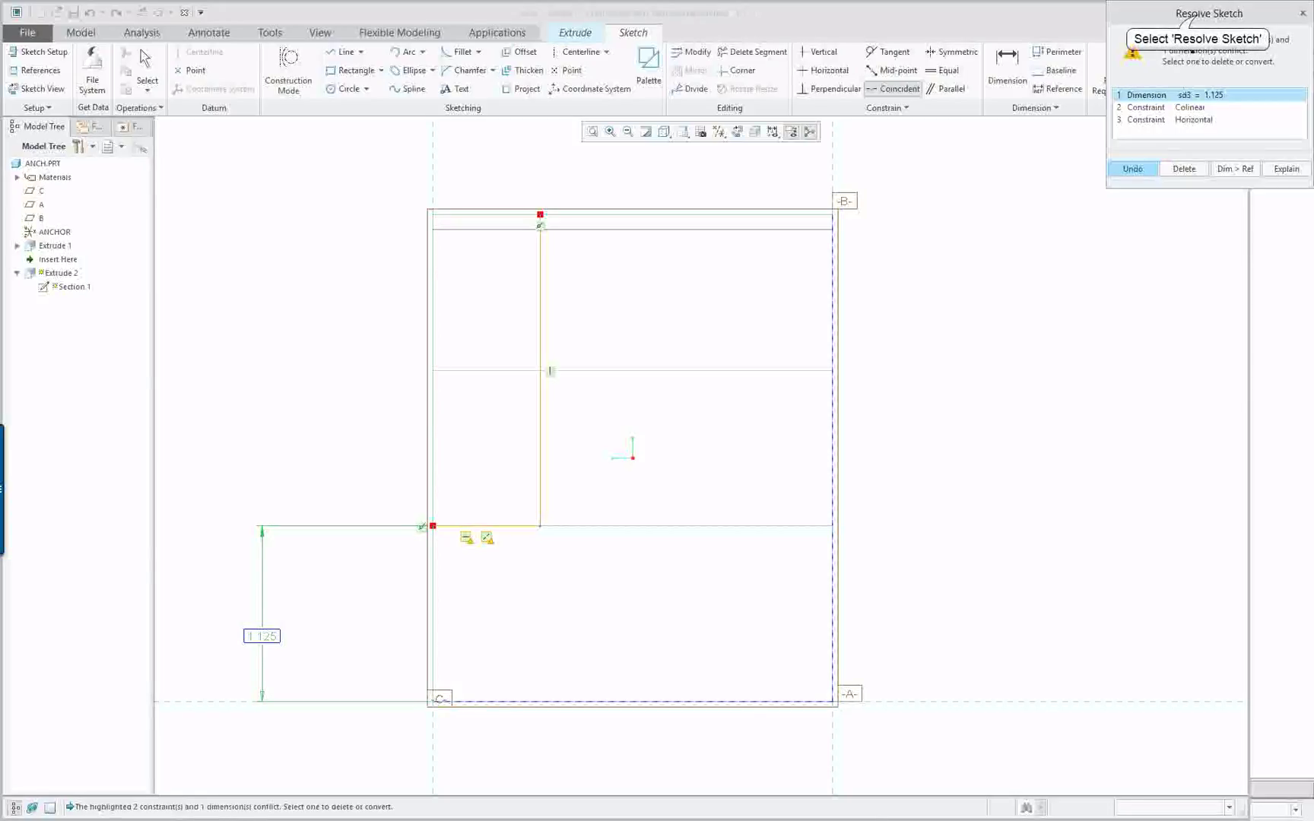
drag(1197, 20, 1027, 231)
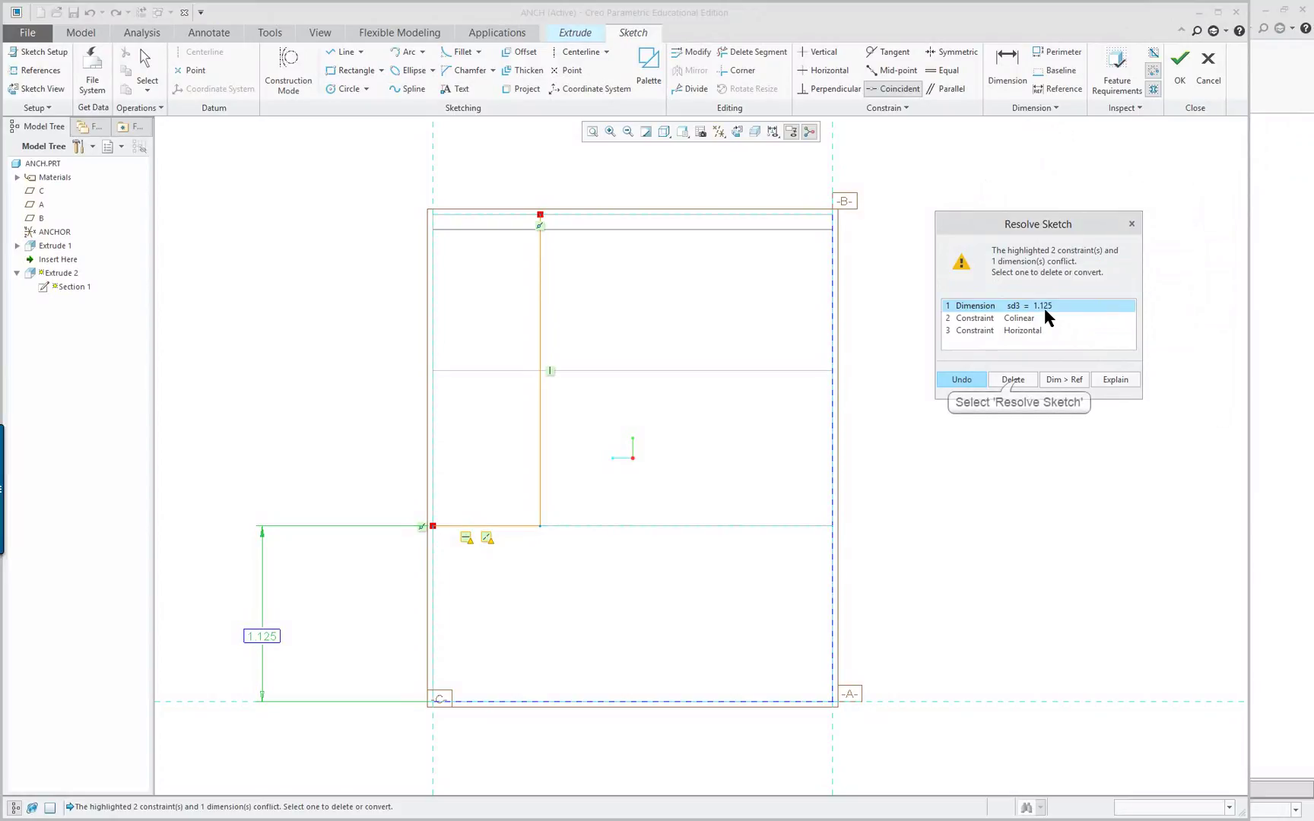
click(1017, 380)
click(1177, 61)
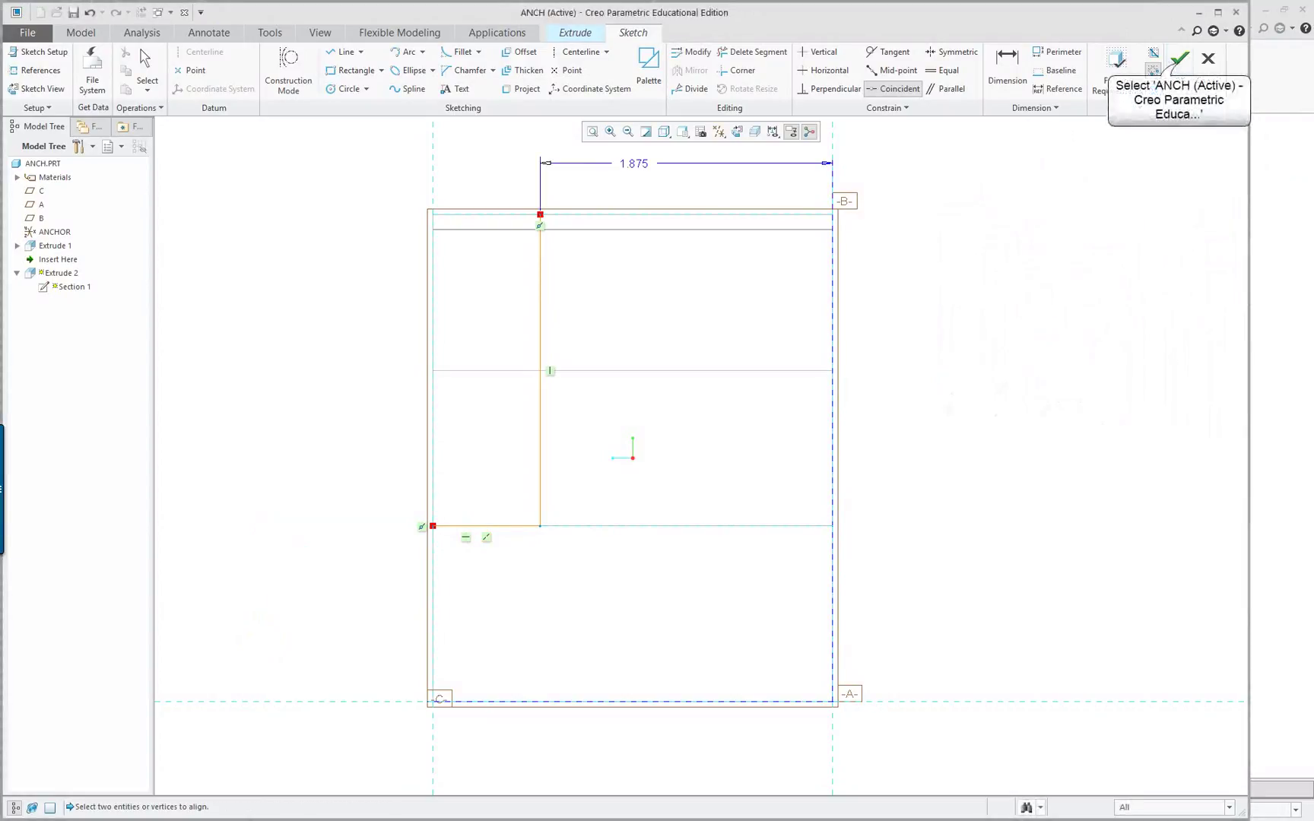
middle_click(911, 282)
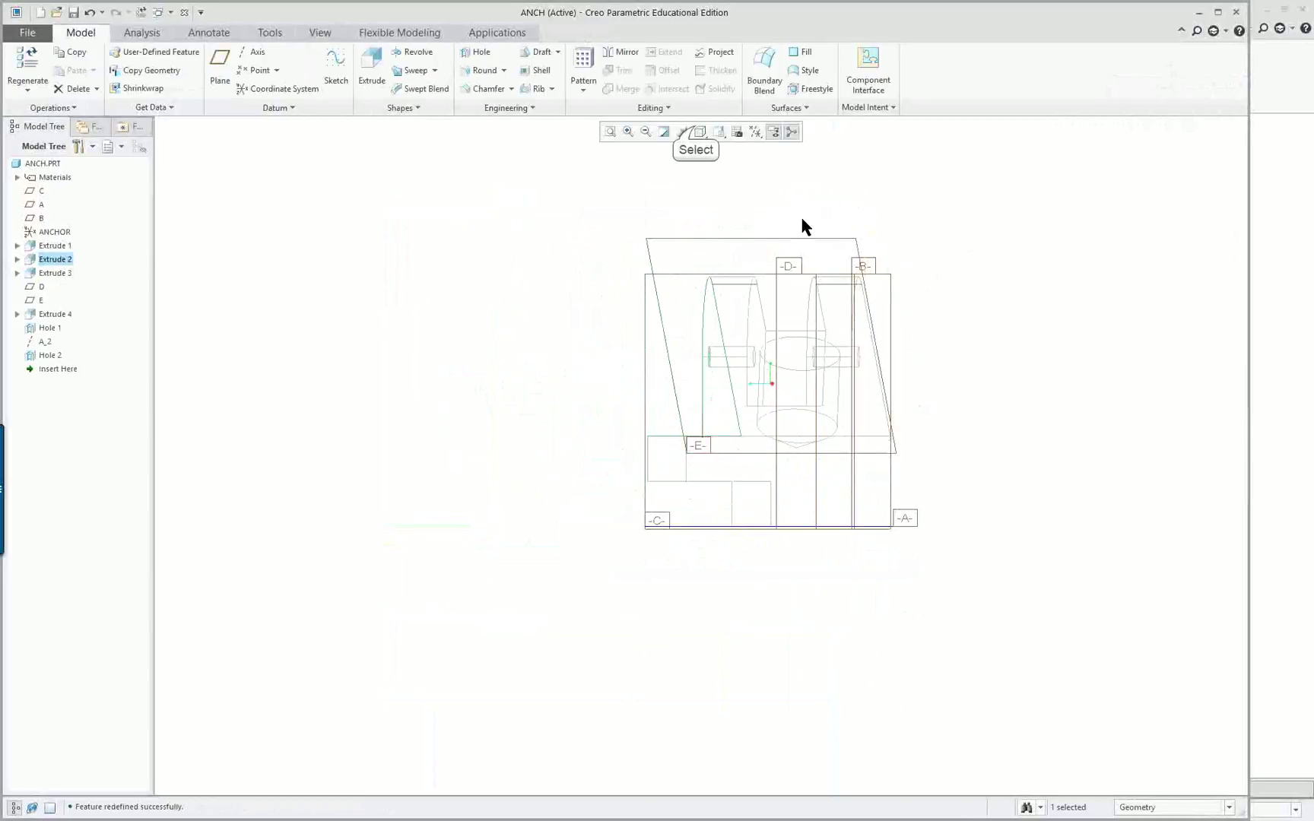
Display the part as Shading With Edges, inspect the redefined cut in 3D, and return to the ANCHD drawing.
click(697, 132)
click(734, 165)
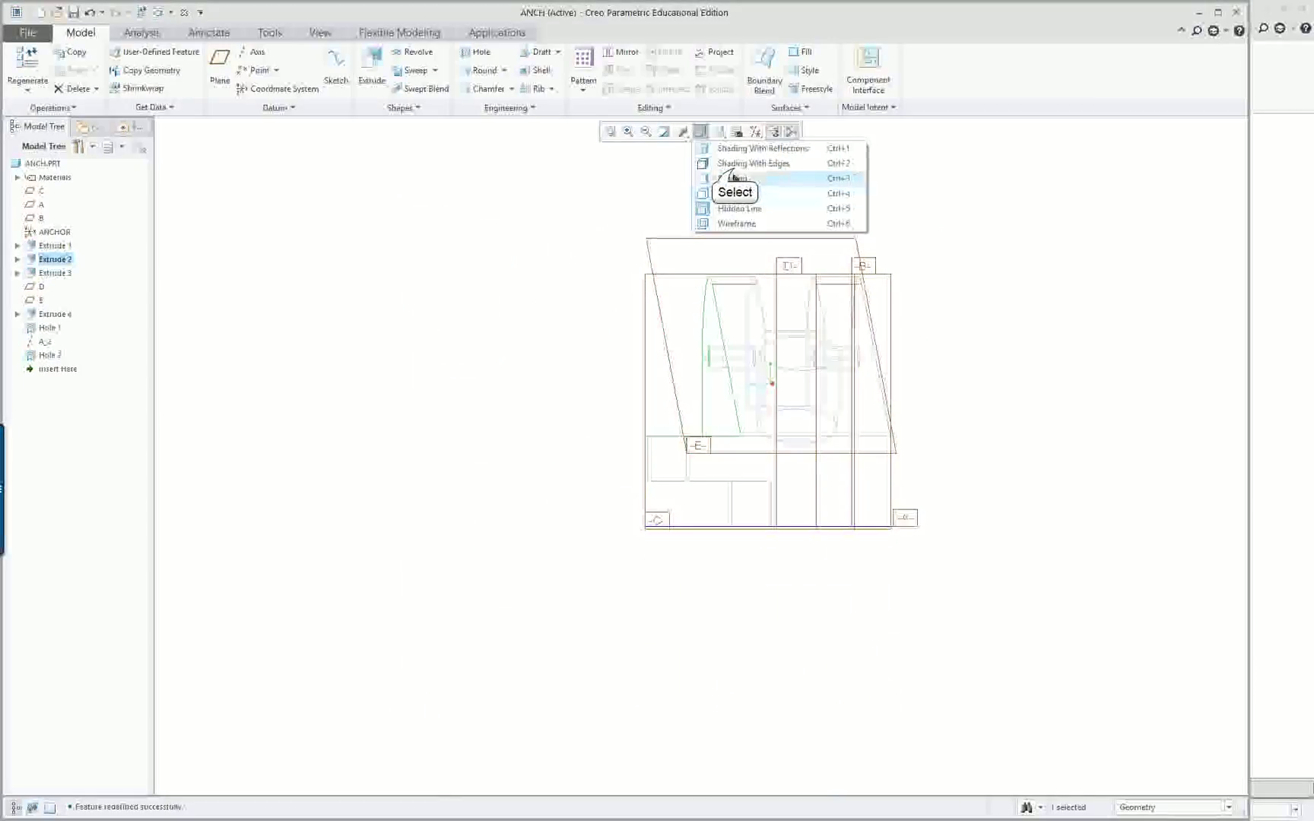
middle_drag(791, 285, 902, 516)
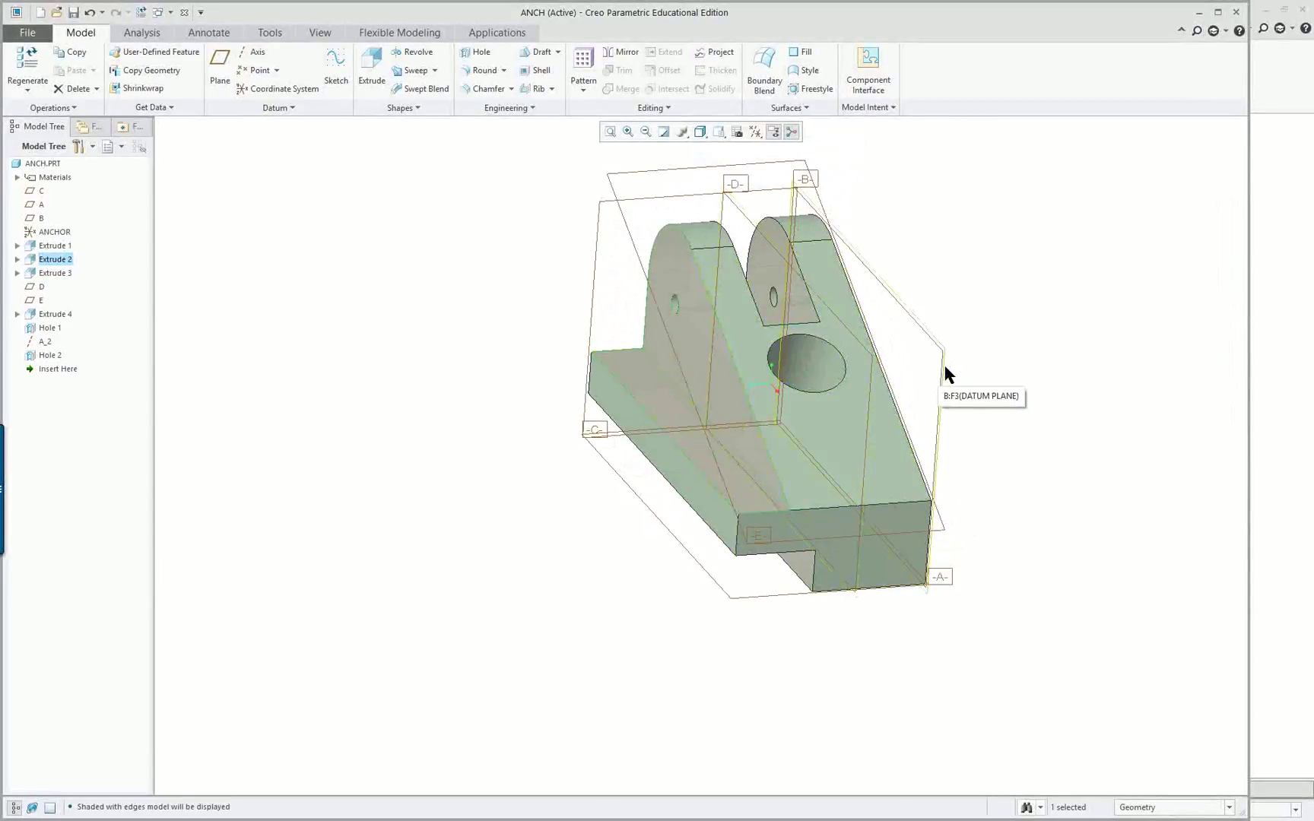
middle_drag(558, 266, 1055, 400)
click(1281, 395)
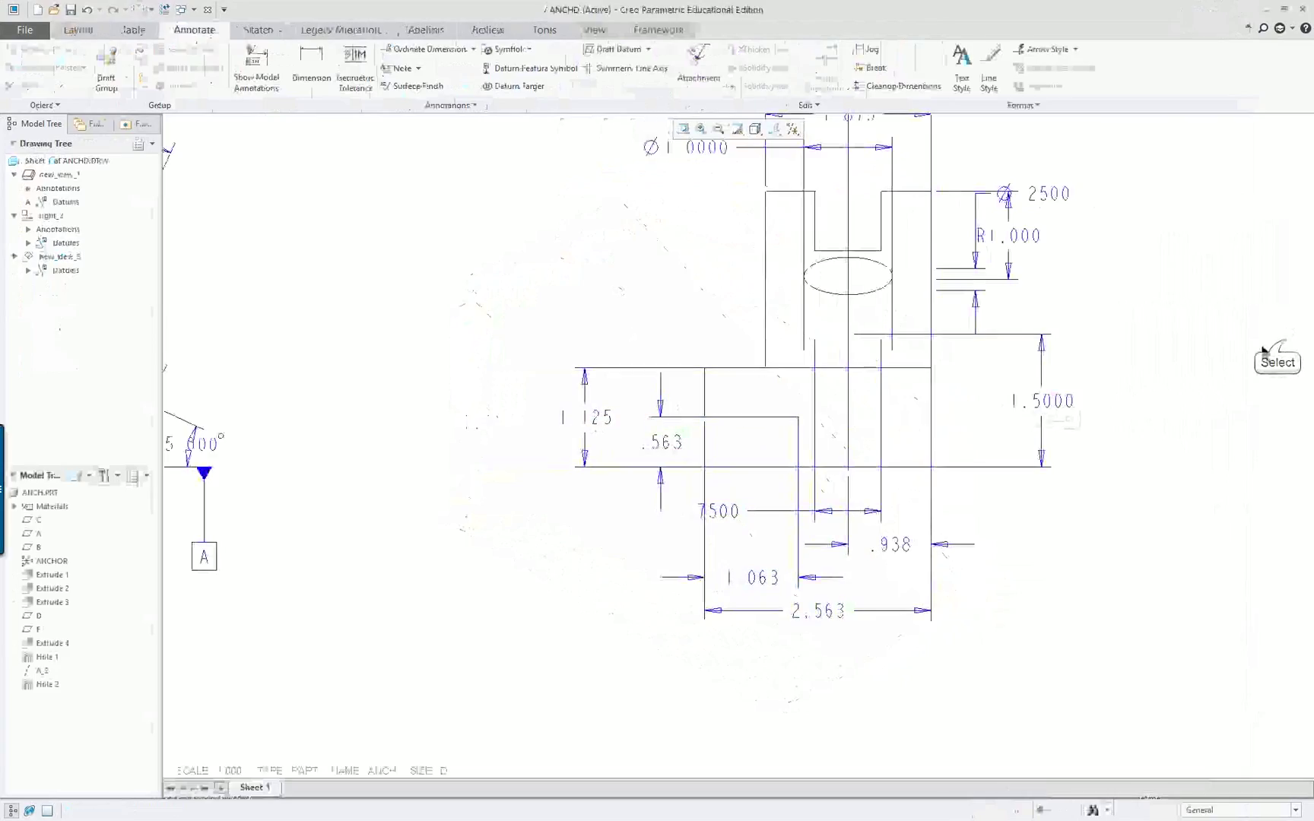
Shorten both extension lines of the 1.125 height dimension in the right view toward the part's outline.
scroll(1179, 394, down, 2)
scroll(1175, 382, up, 3)
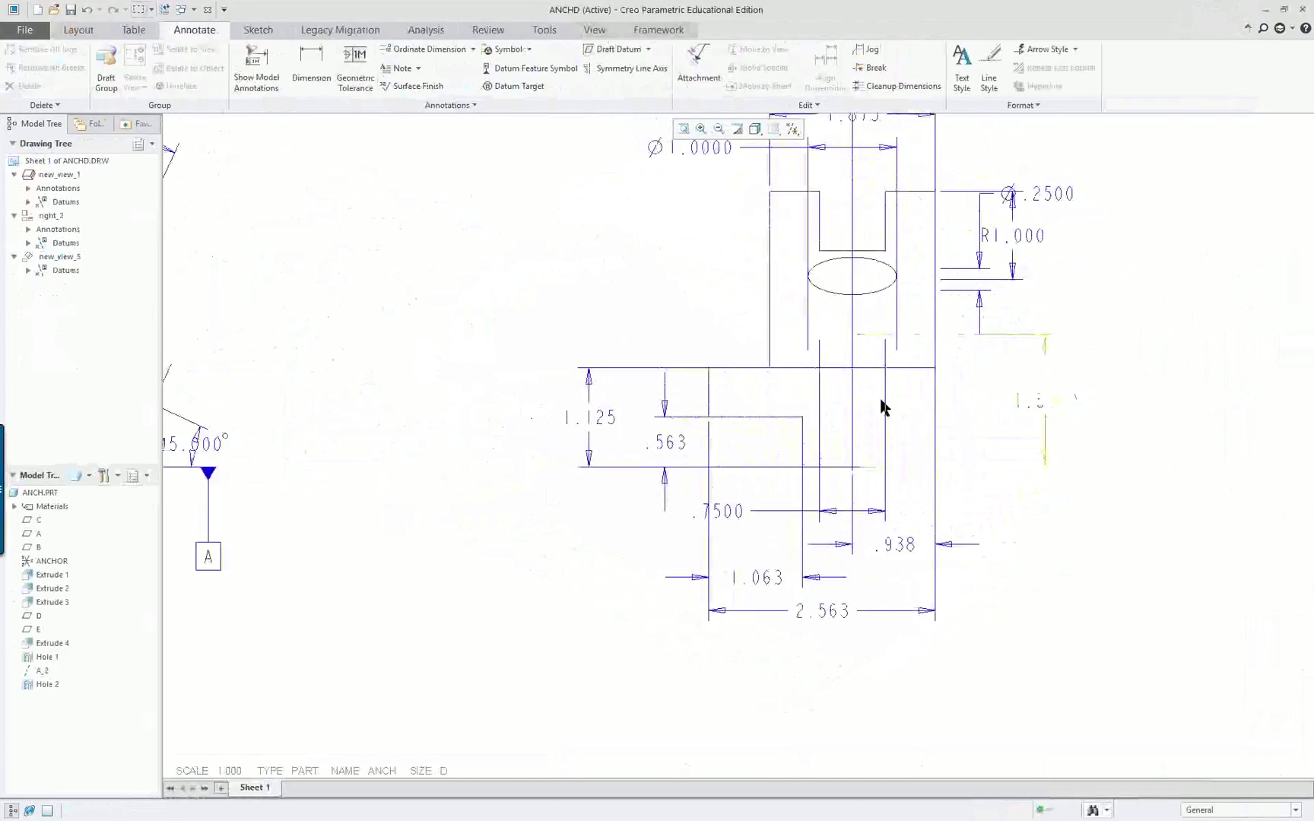
click(601, 426)
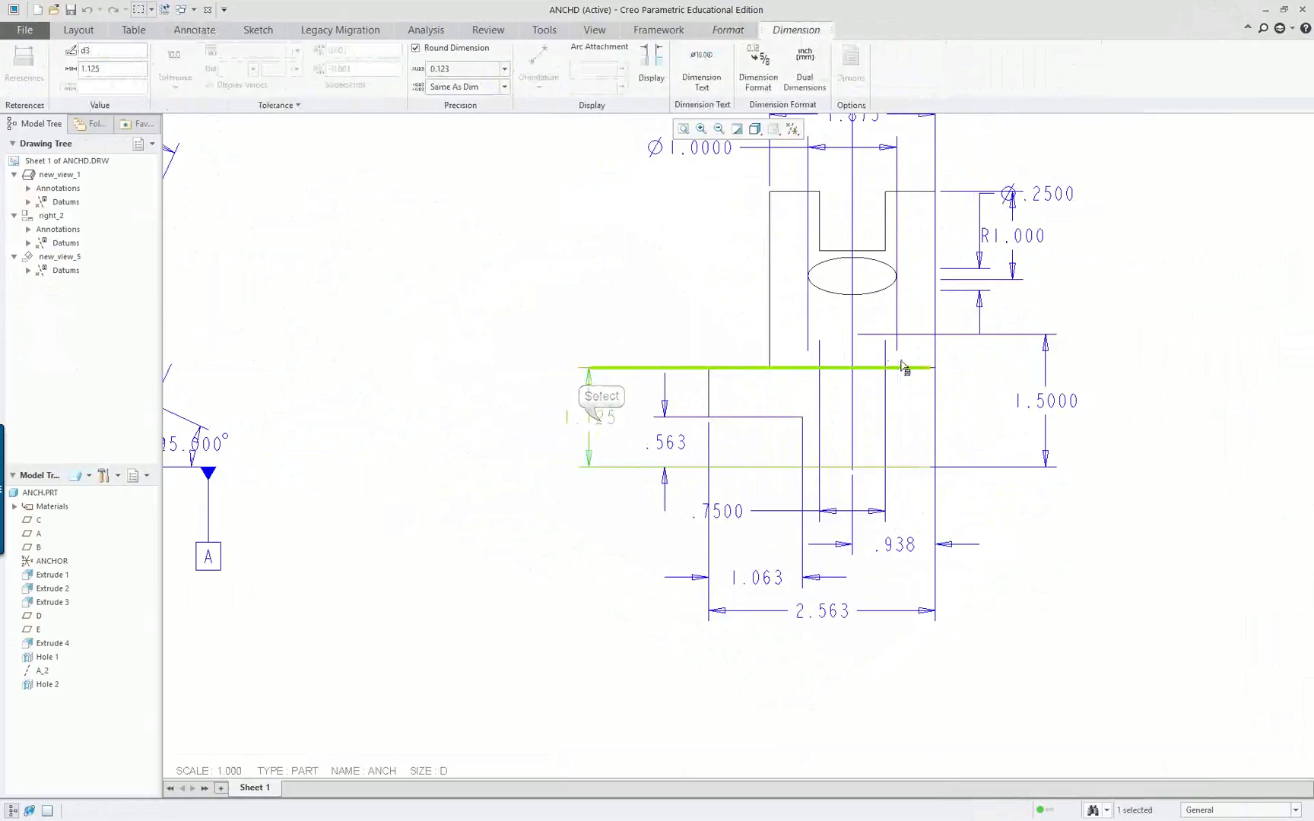
drag(858, 378, 707, 376)
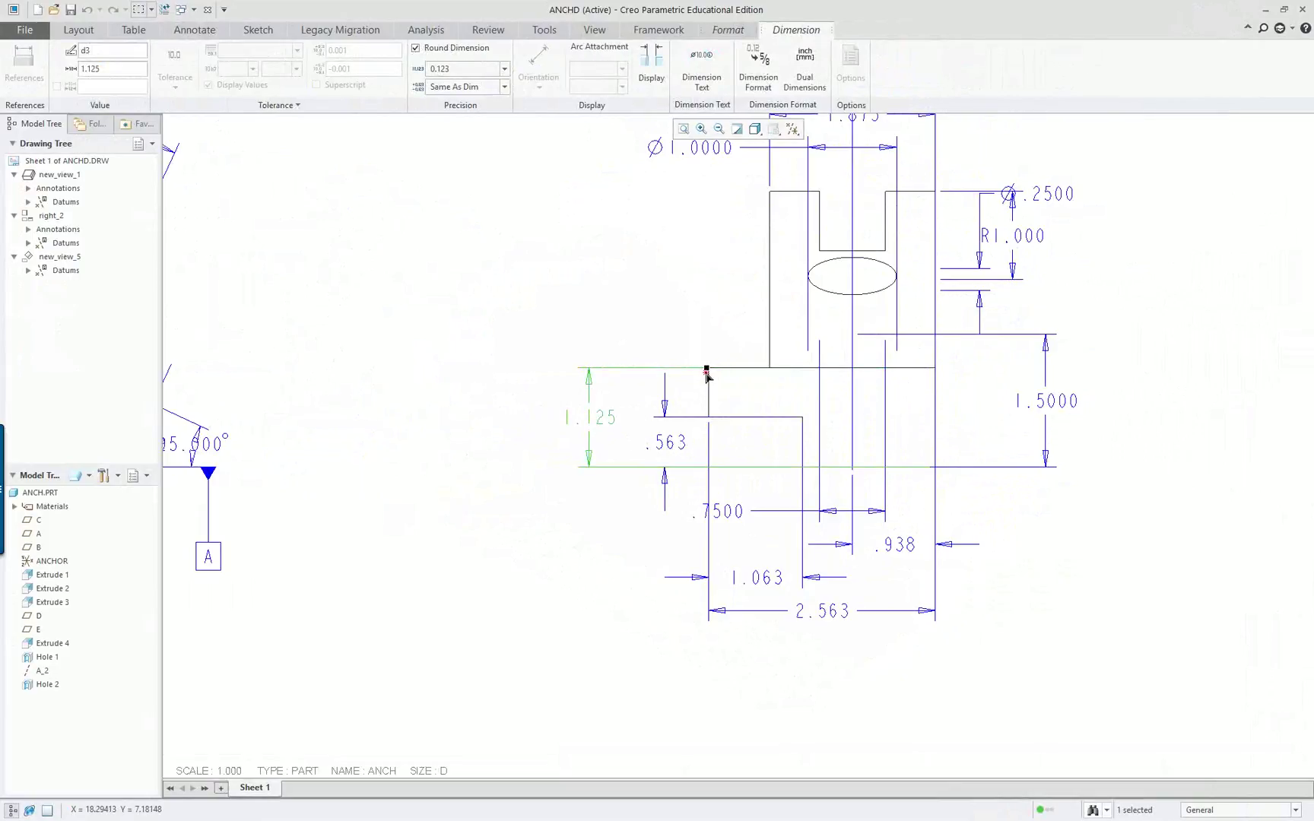
drag(905, 475, 793, 473)
scroll(1016, 548, up, 3)
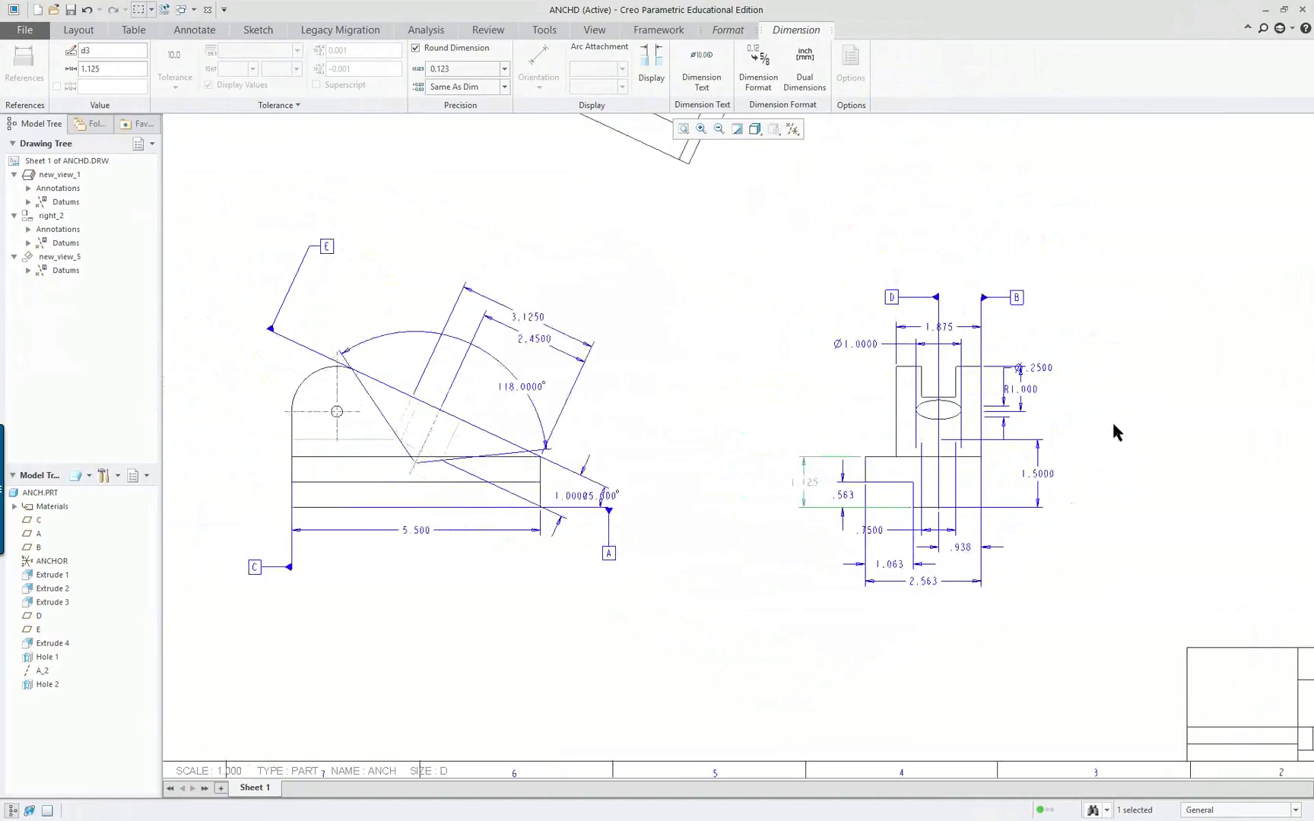
Move the Ø.2500 and R1.000 dimensions from the right view to the front view.
scroll(1104, 357, down, 2)
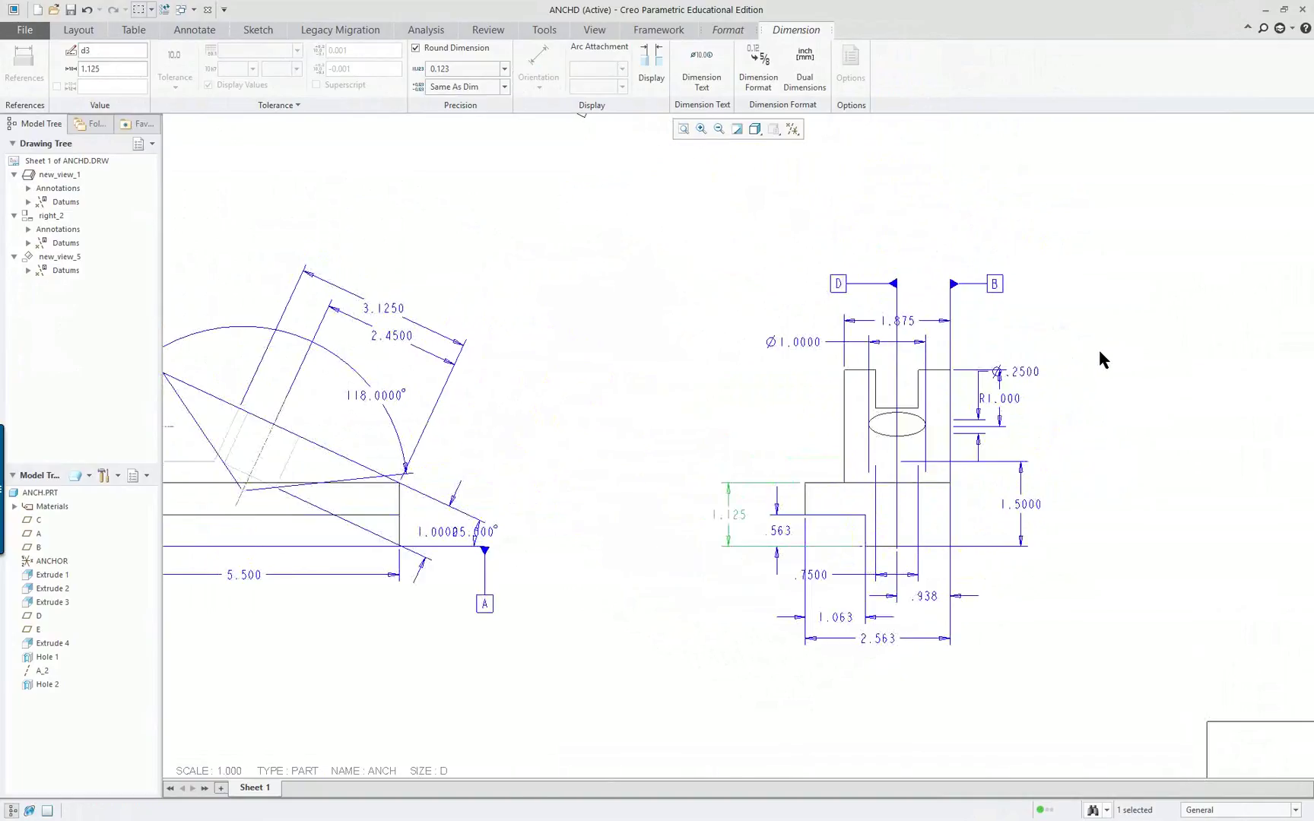
scroll(1075, 390, up, 1)
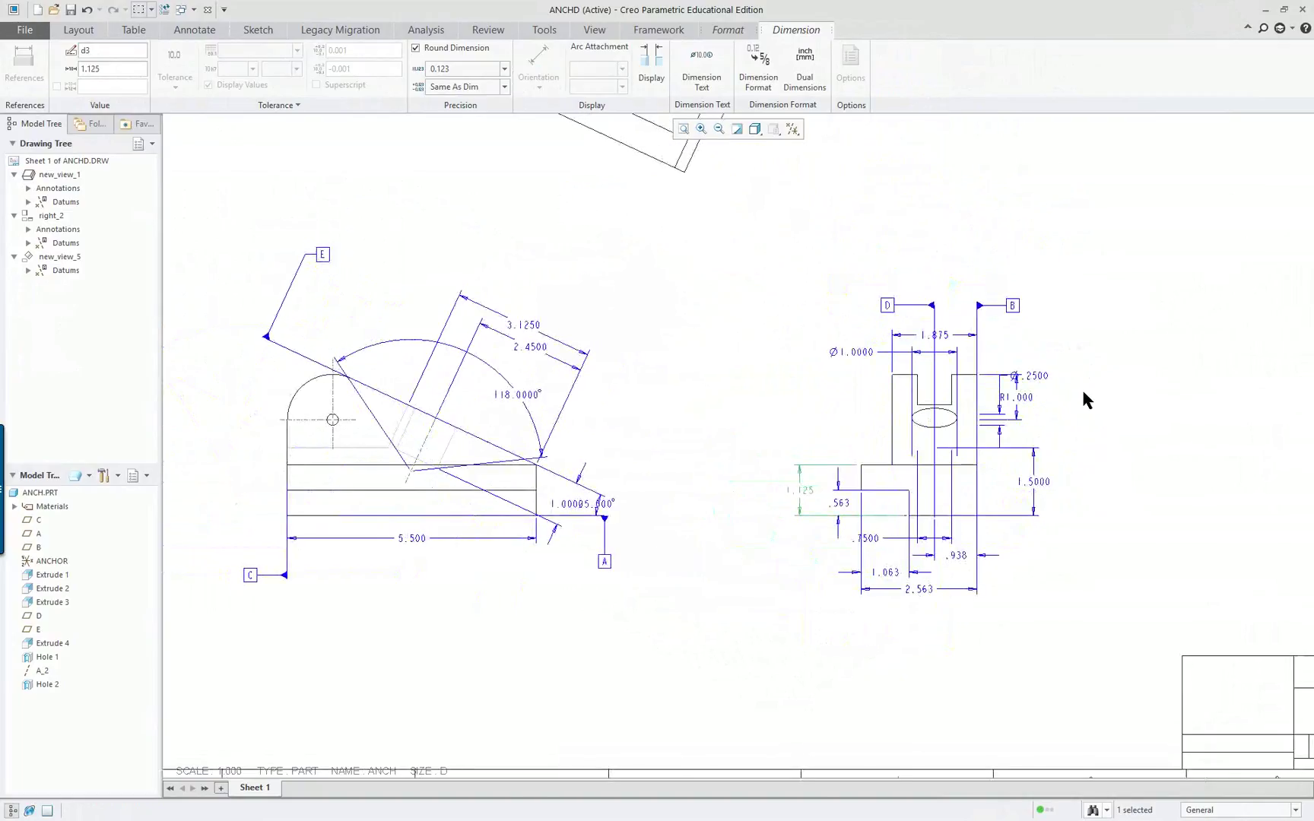
scroll(1080, 349, down, 1)
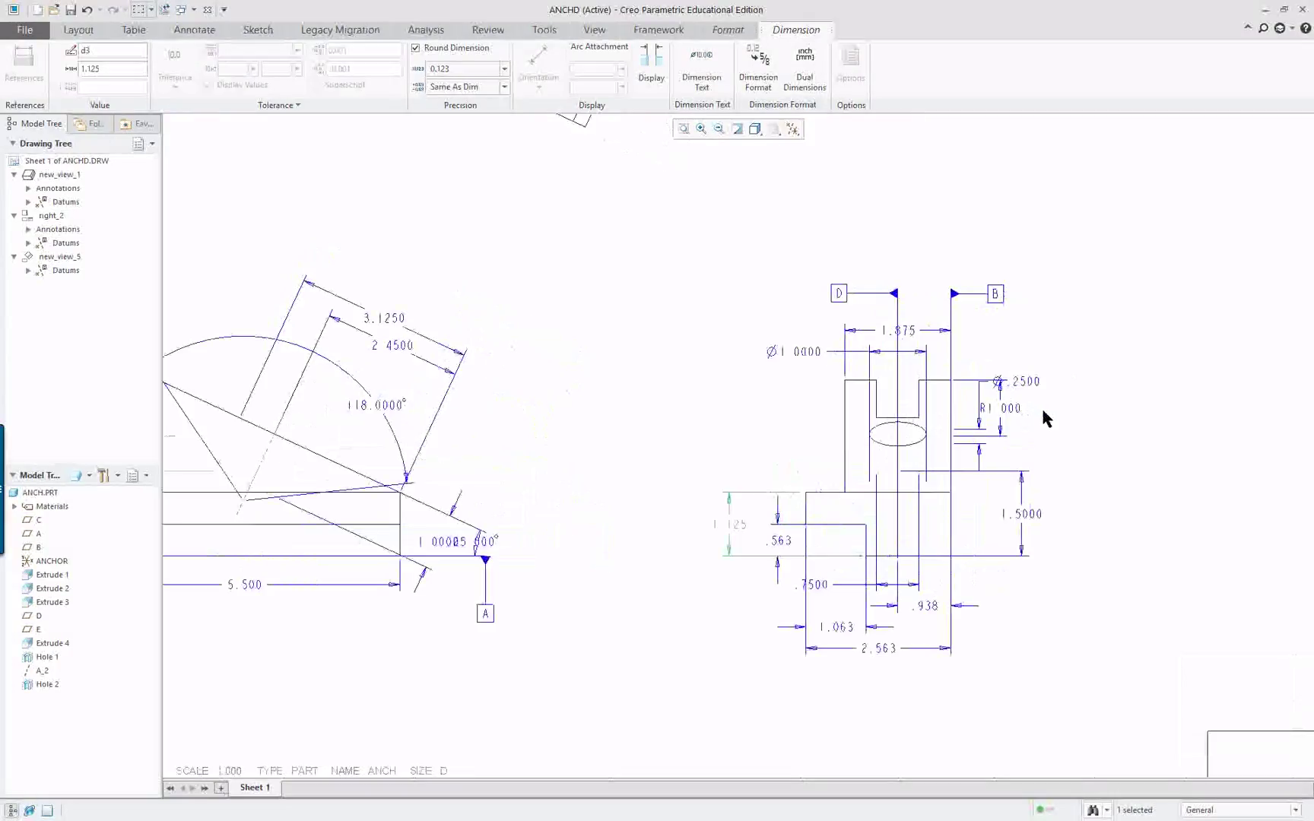
scroll(1041, 407, up, 2)
scroll(849, 426, down, 1)
scroll(951, 415, down, 1)
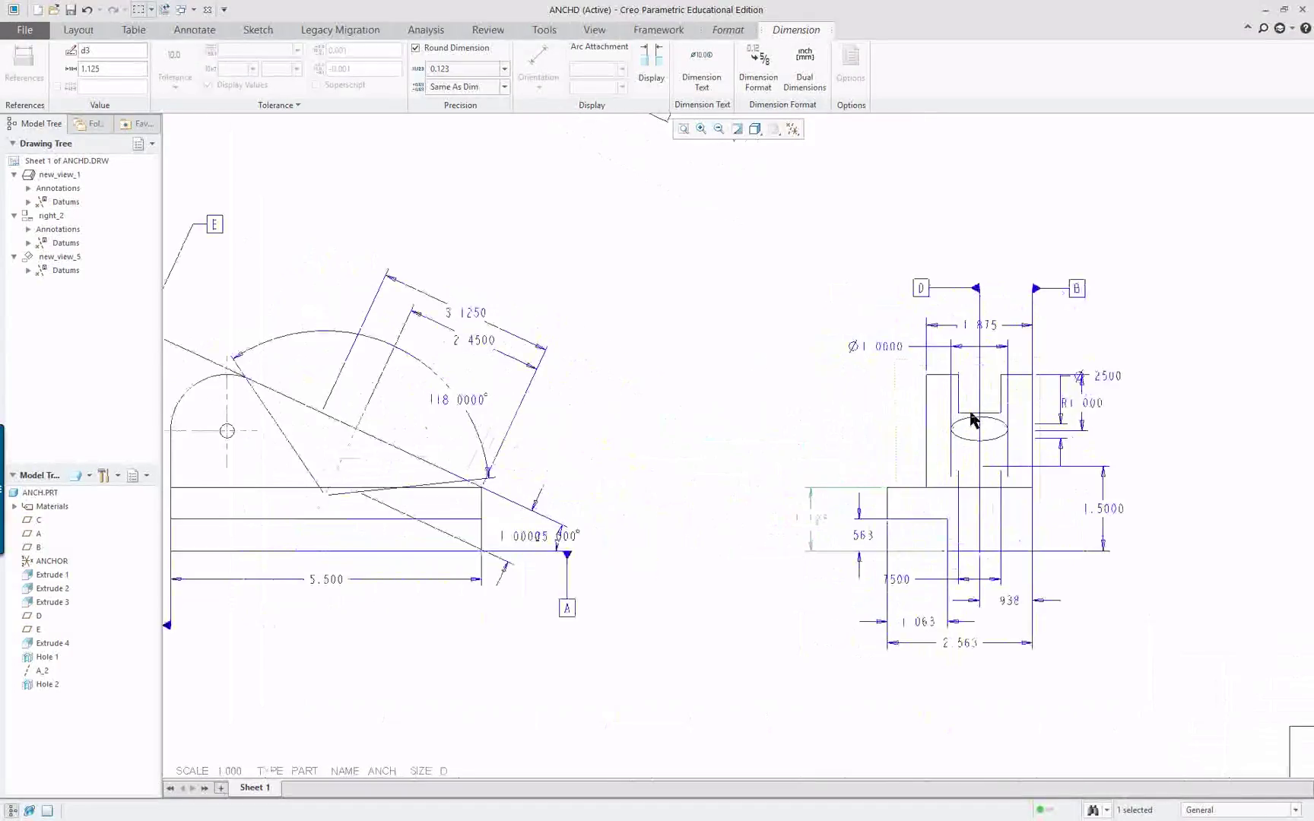
click(1108, 377)
ctrl+click(1083, 405)
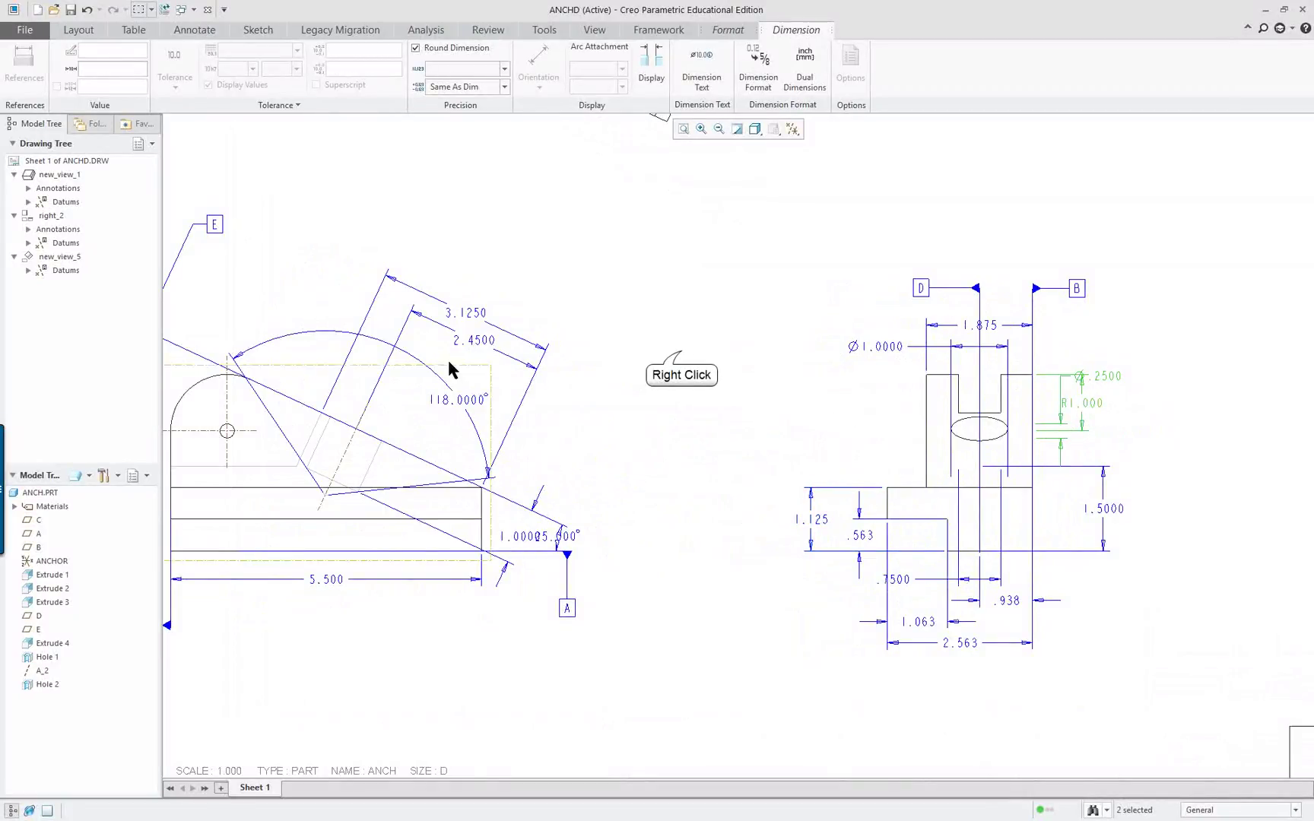
right_click(682, 357)
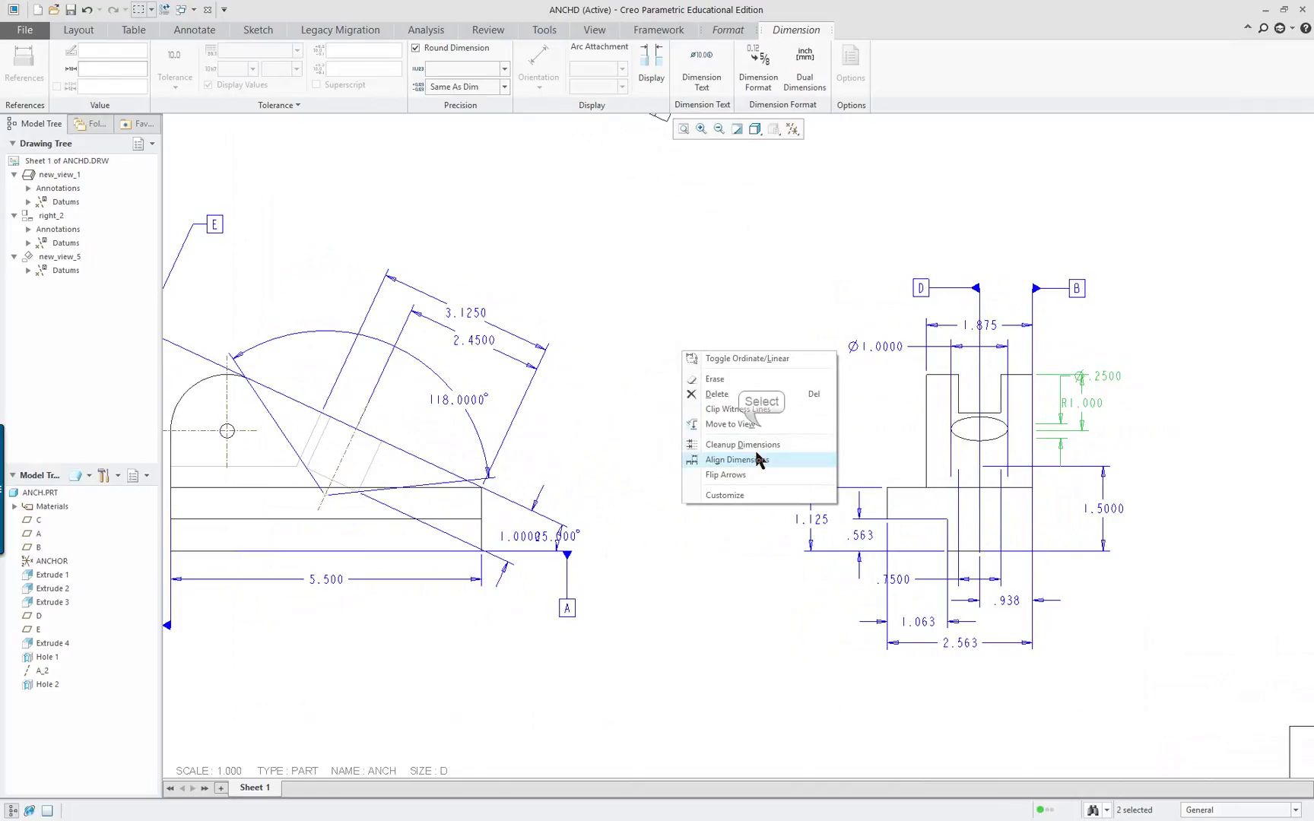
key(Escape)
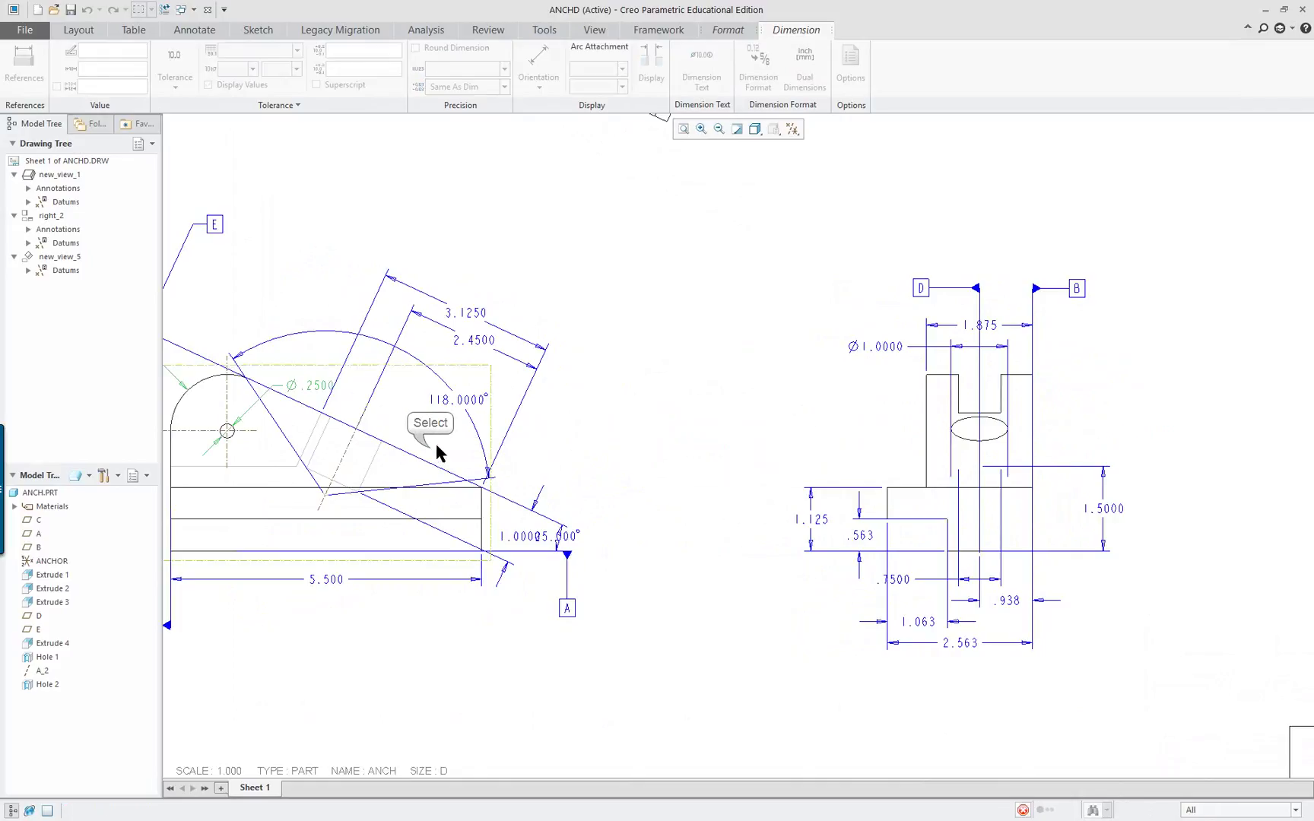
Place the R1.000 dimension outside the front view, to the upper left of the rounded end.
scroll(545, 426, up, 5)
scroll(348, 410, down, 4)
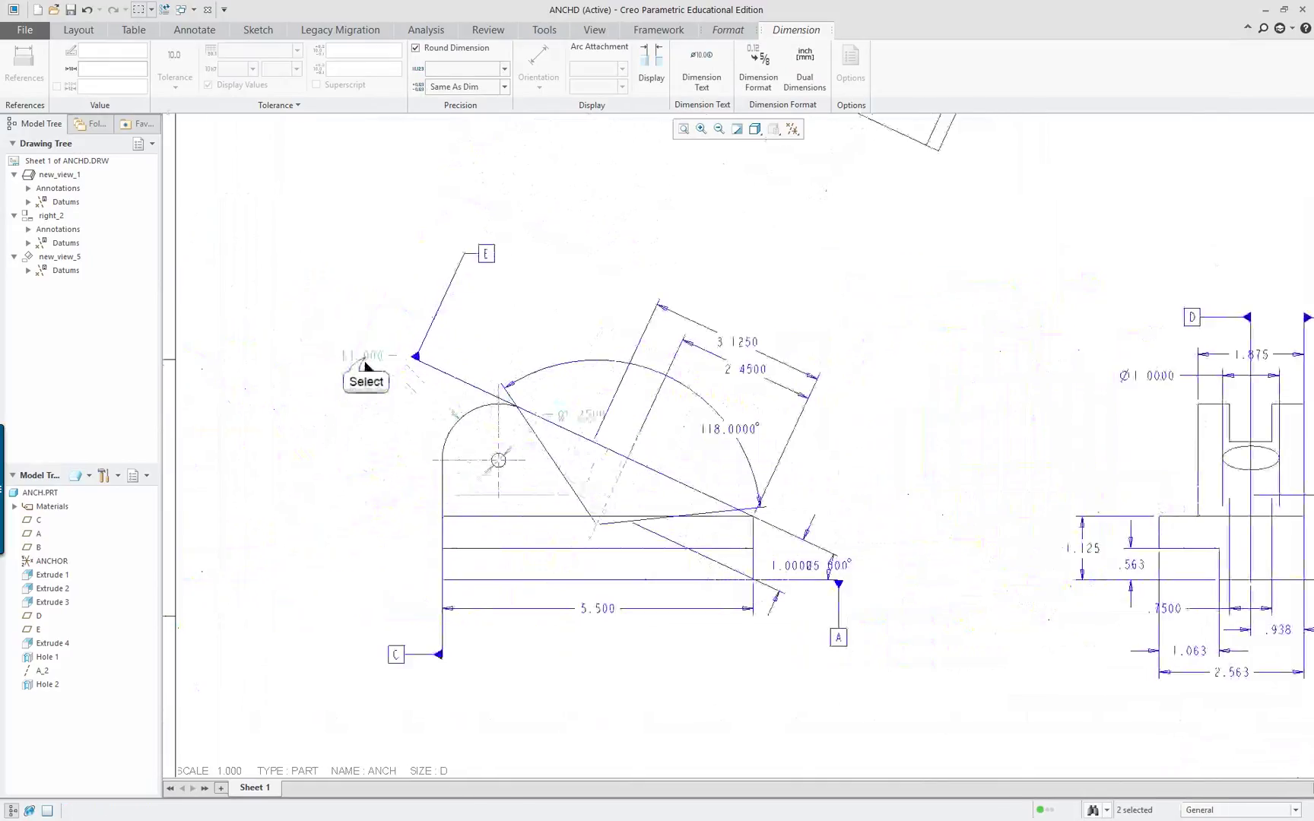
mouse_move(349, 350)
mouse_down()
mouse_move(376, 370)
mouse_move(340, 384)
mouse_move(364, 335)
mouse_move(343, 332)
mouse_move(355, 373)
mouse_move(338, 376)
mouse_move(351, 364)
mouse_up()
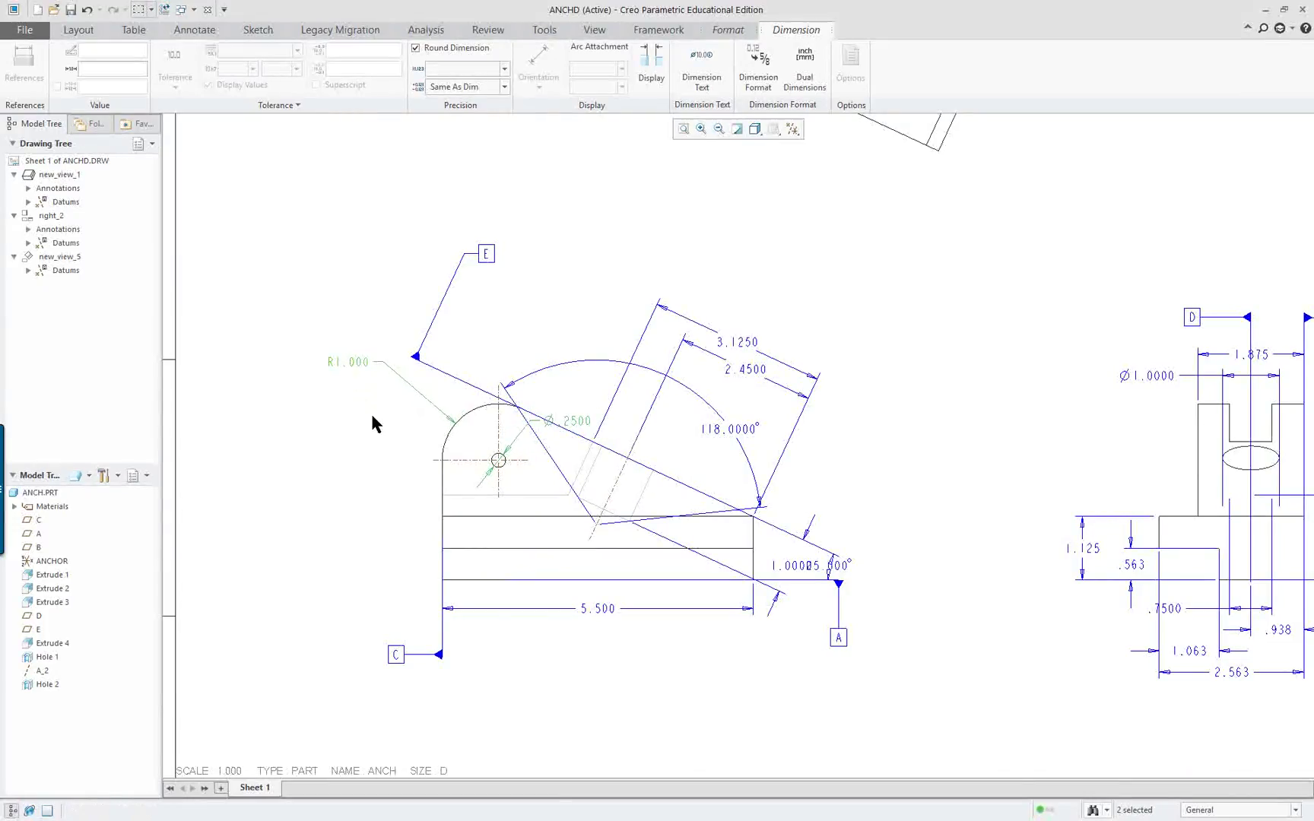
scroll(372, 423, up, 2)
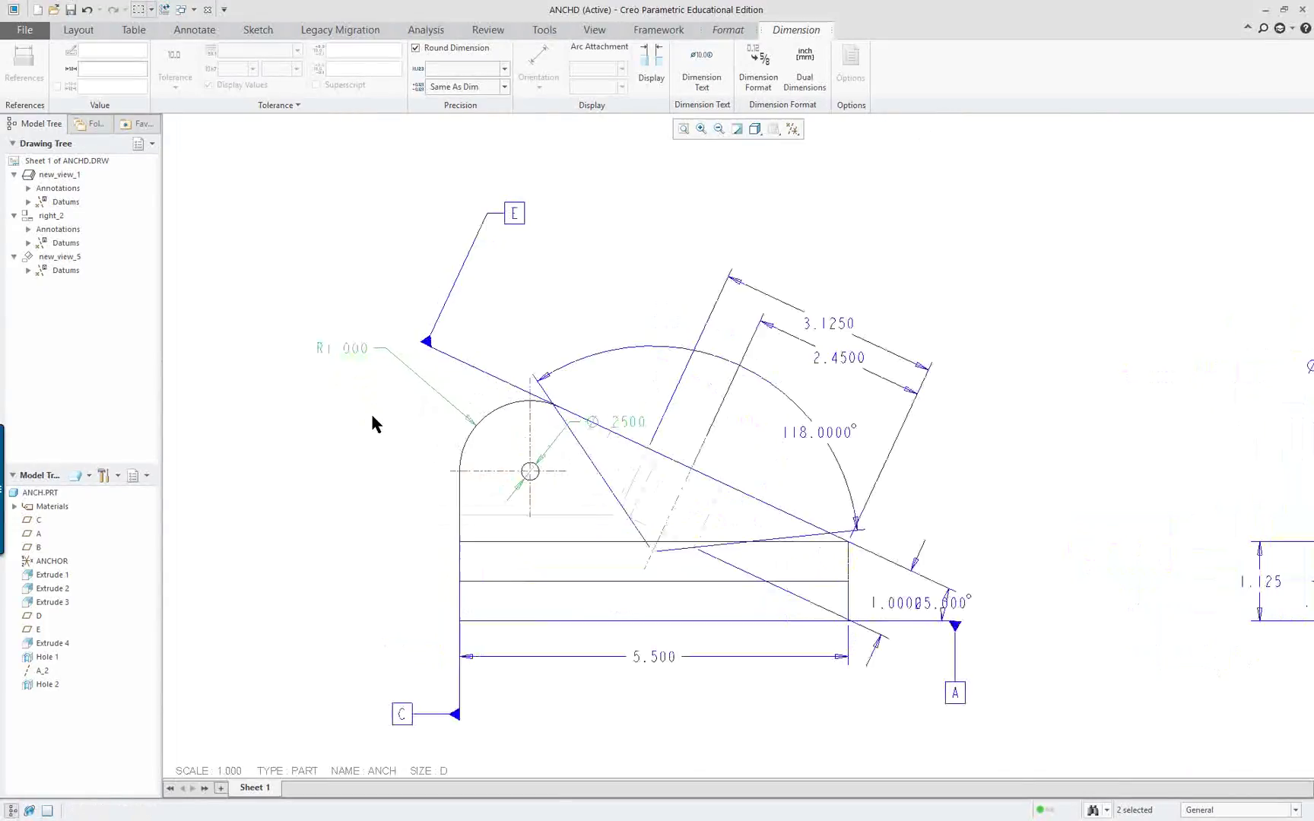
click(344, 449)
click(361, 361)
drag(358, 353, 339, 368)
Flip the Ø.2500 dimension's arrows to a single leader, place it left of the front view, and raise the R1.000 dimension above it.
right_click(630, 430)
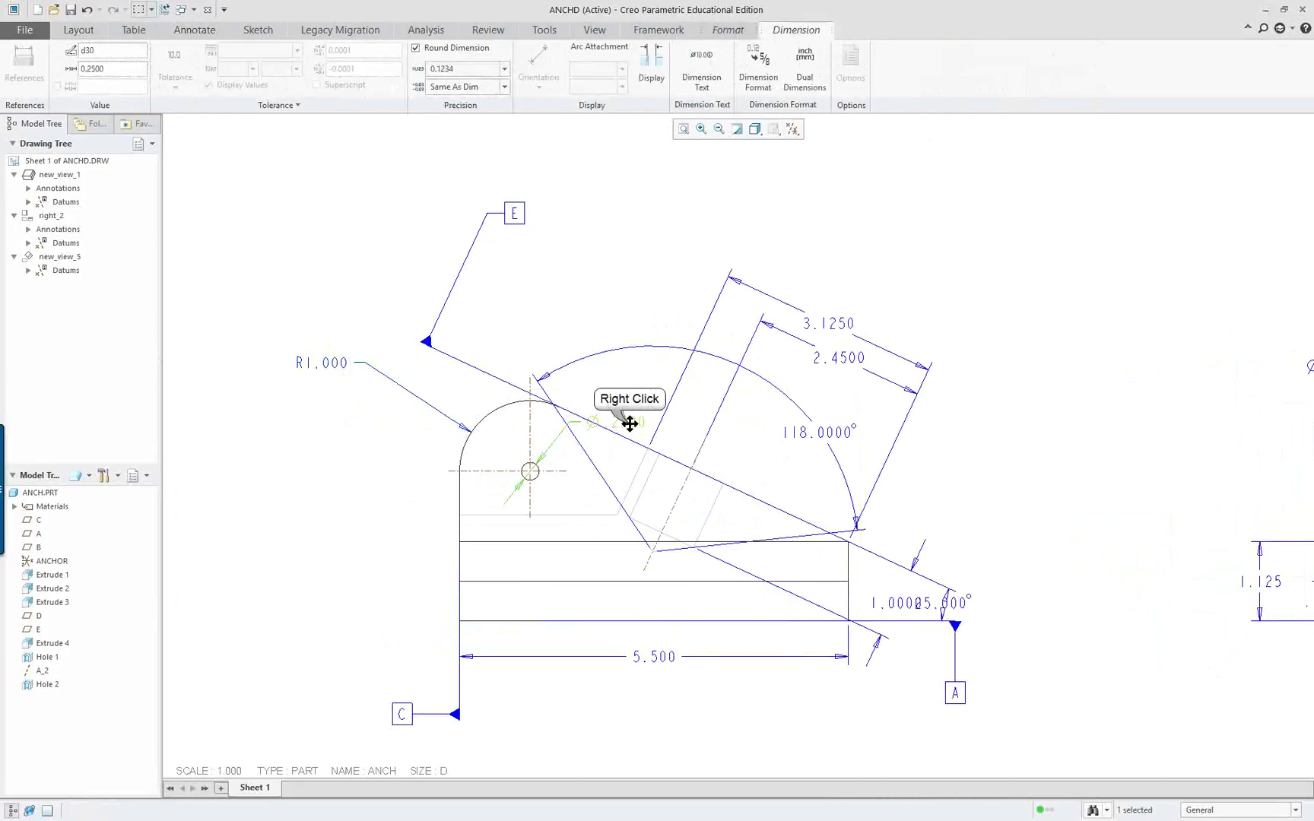
click(688, 537)
right_click(629, 428)
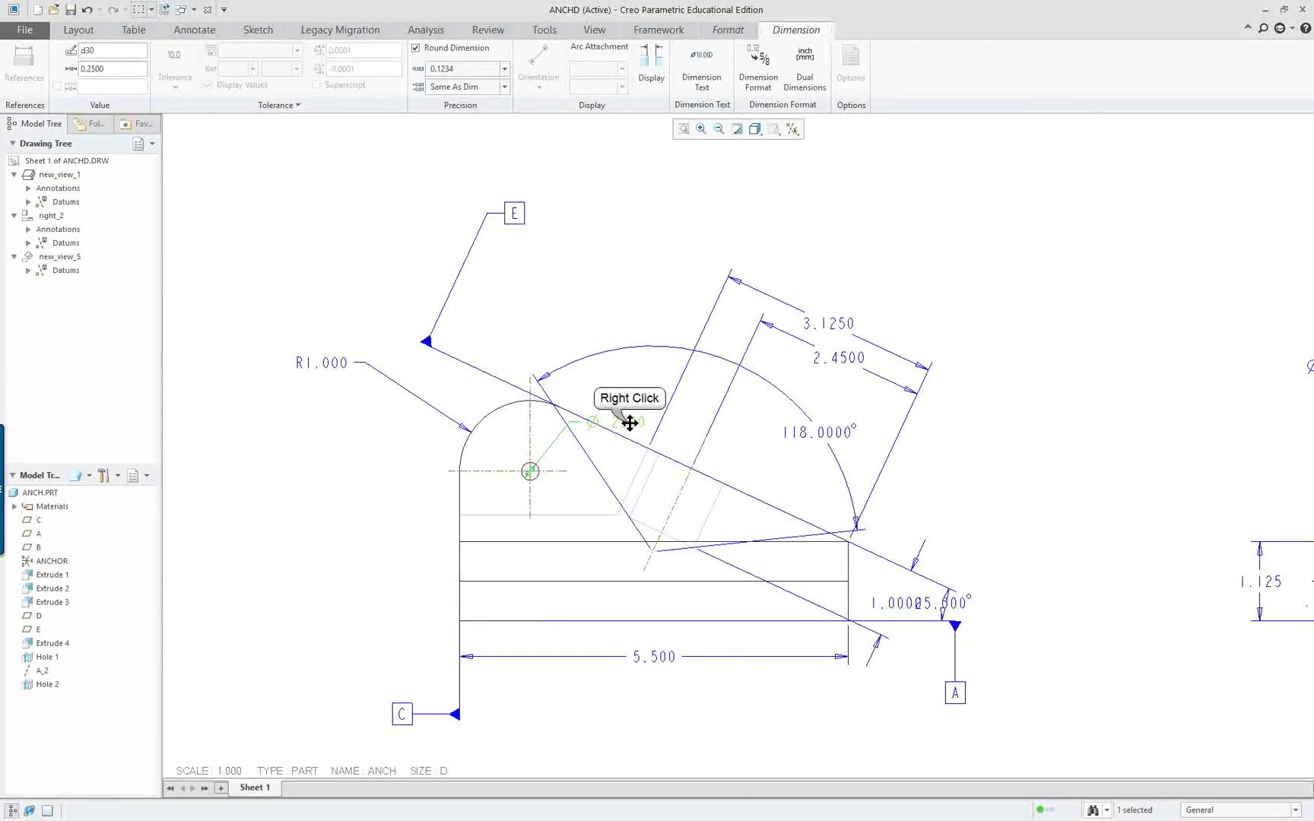
click(685, 542)
drag(613, 428, 388, 411)
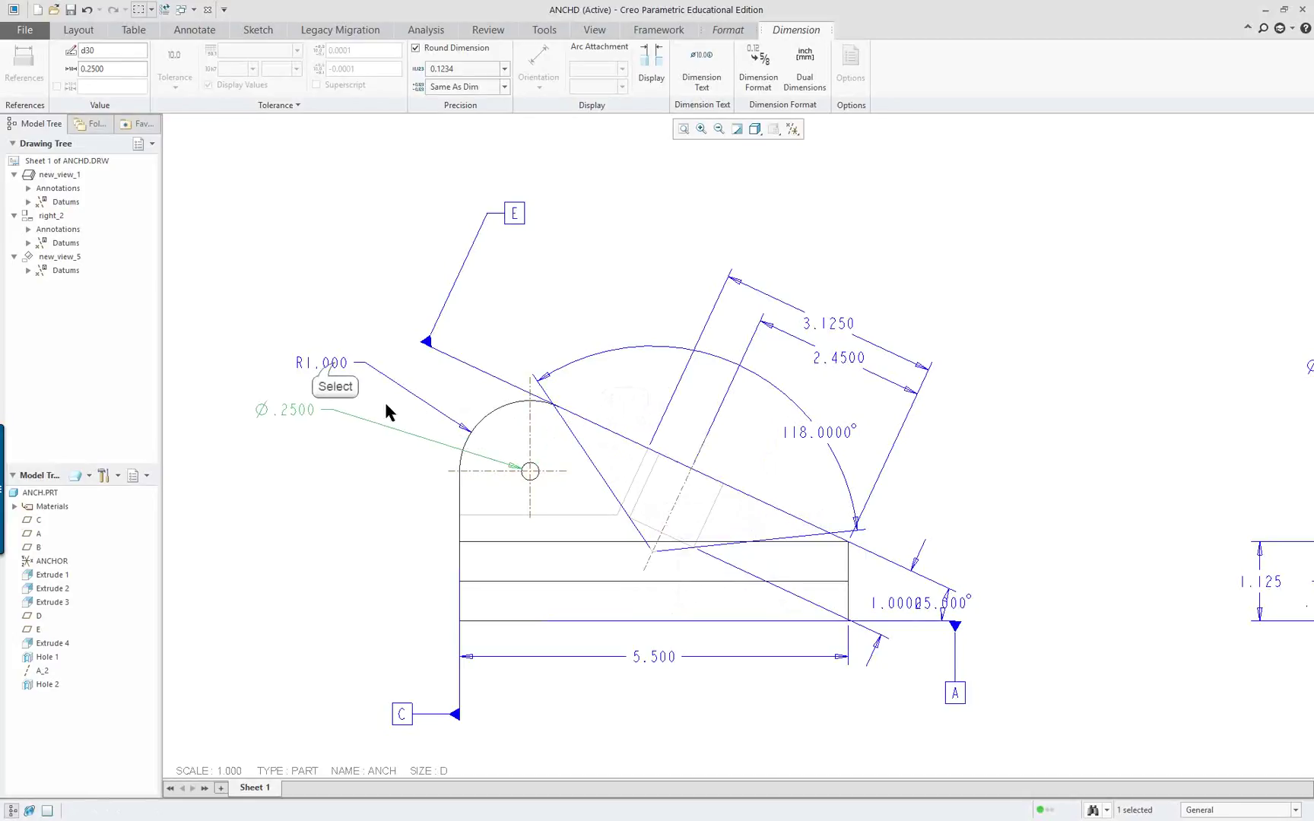
click(332, 364)
drag(332, 364, 338, 313)
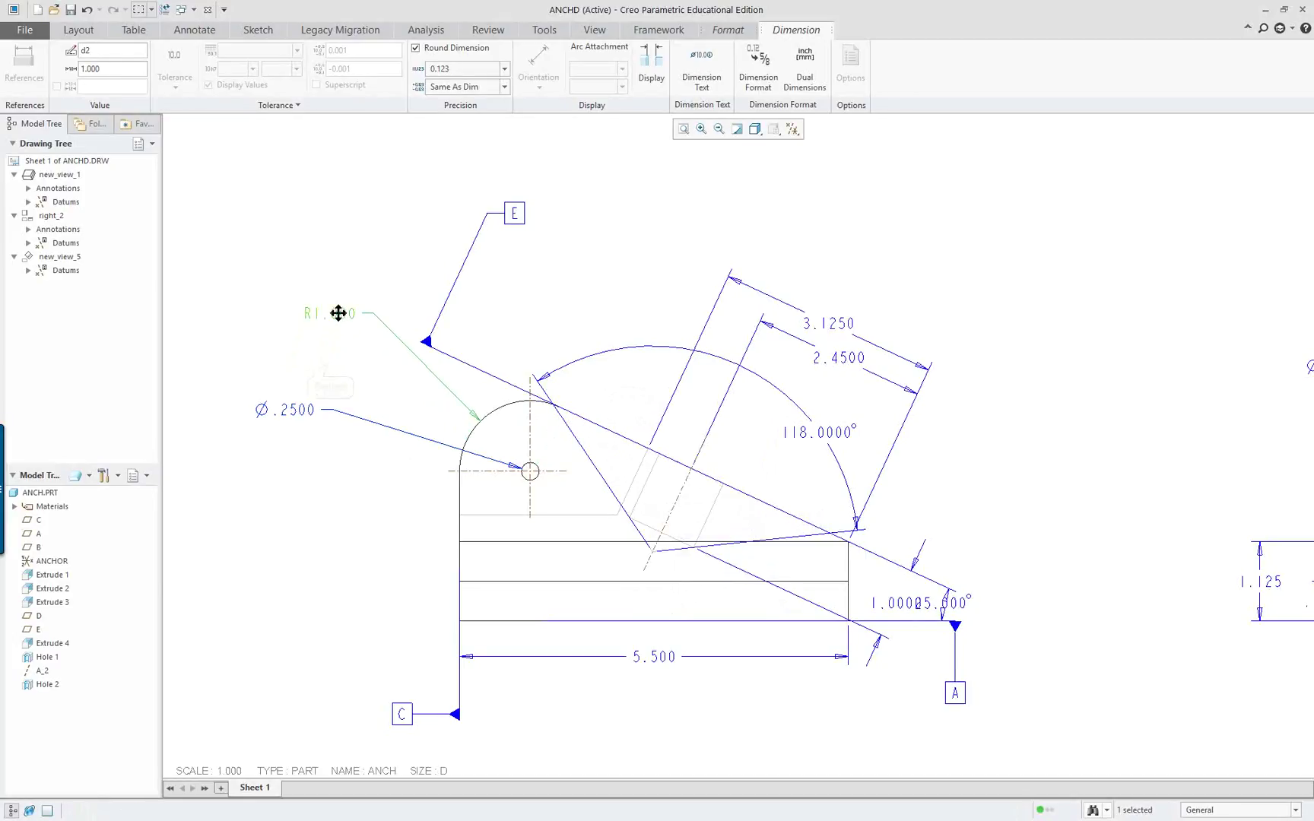
Separate the overlapping dimensions at the base's right end, placing 25.000° beside the base with outside arrows and 1.0000 farther out.
scroll(565, 458, down, 3)
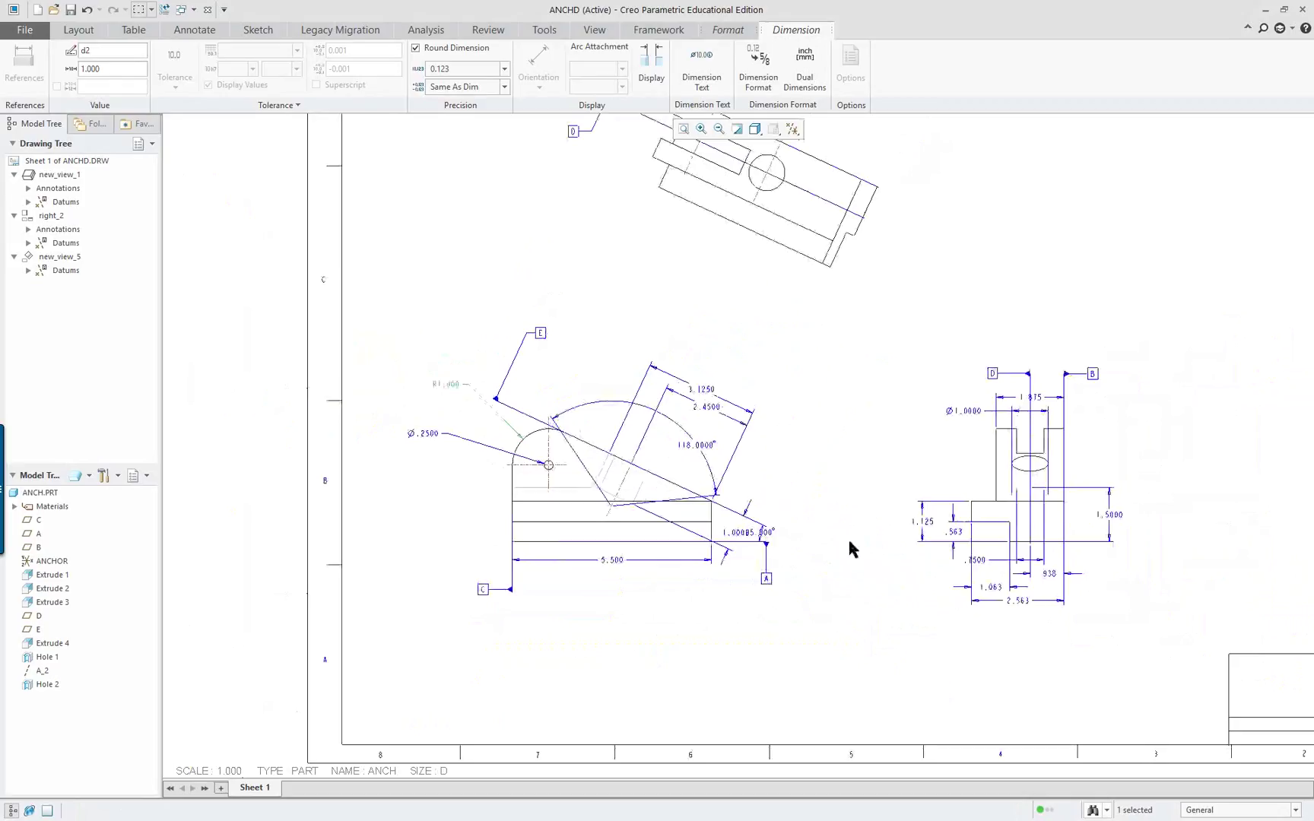
scroll(844, 545, up, 3)
right_click(699, 530)
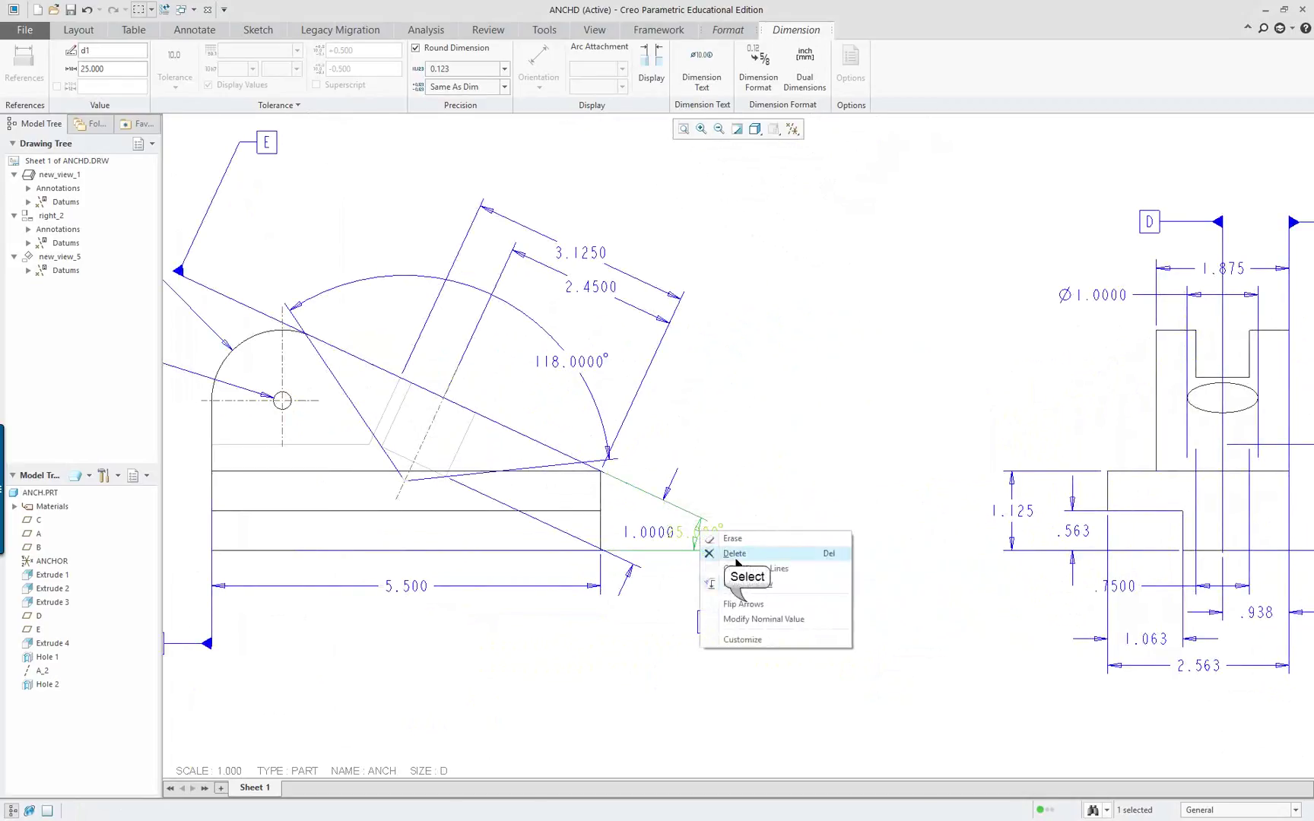
click(740, 538)
drag(705, 528, 805, 583)
click(647, 542)
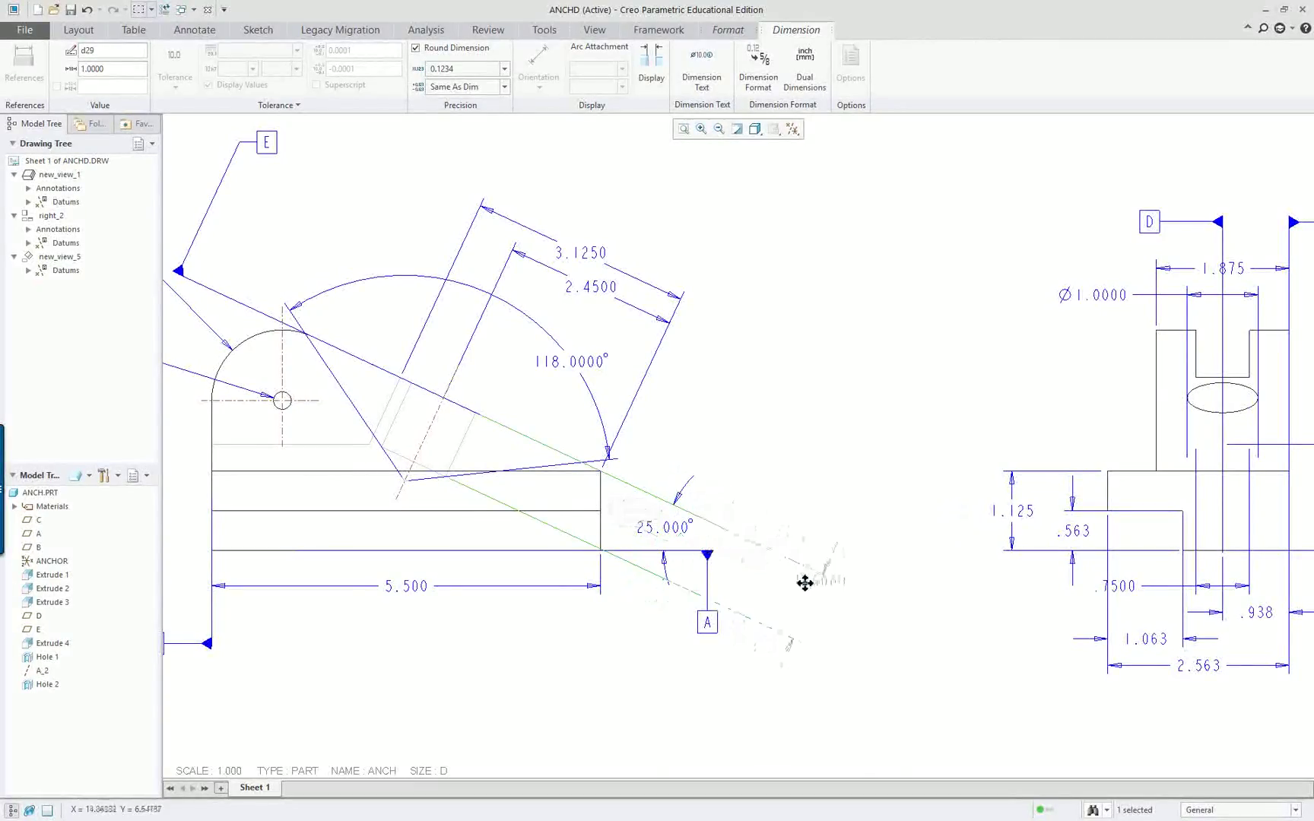
drag(765, 530, 763, 525)
scroll(759, 492, down, 2)
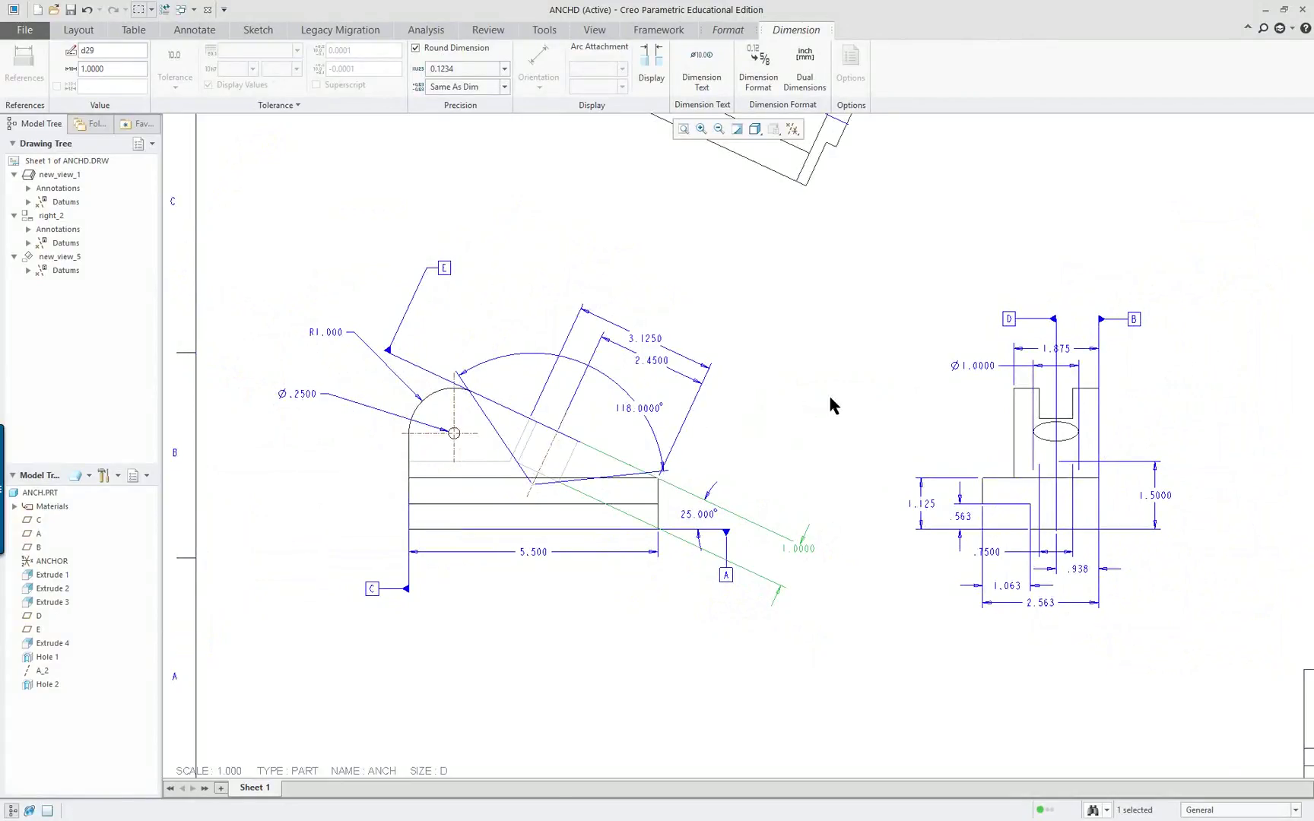
Set the 118° angle dimension's precision to zero decimal places.
scroll(676, 439, up, 3)
double_click(583, 376)
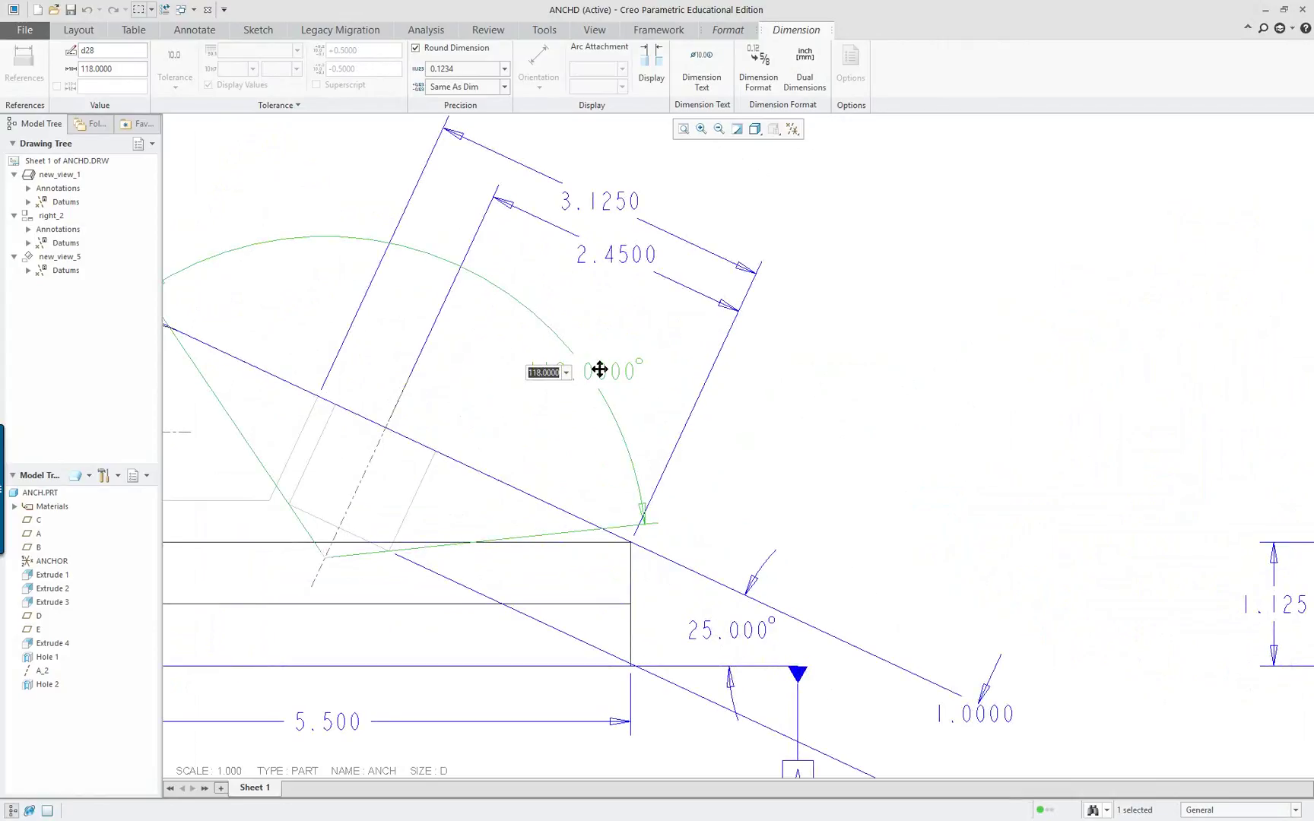
click(456, 69)
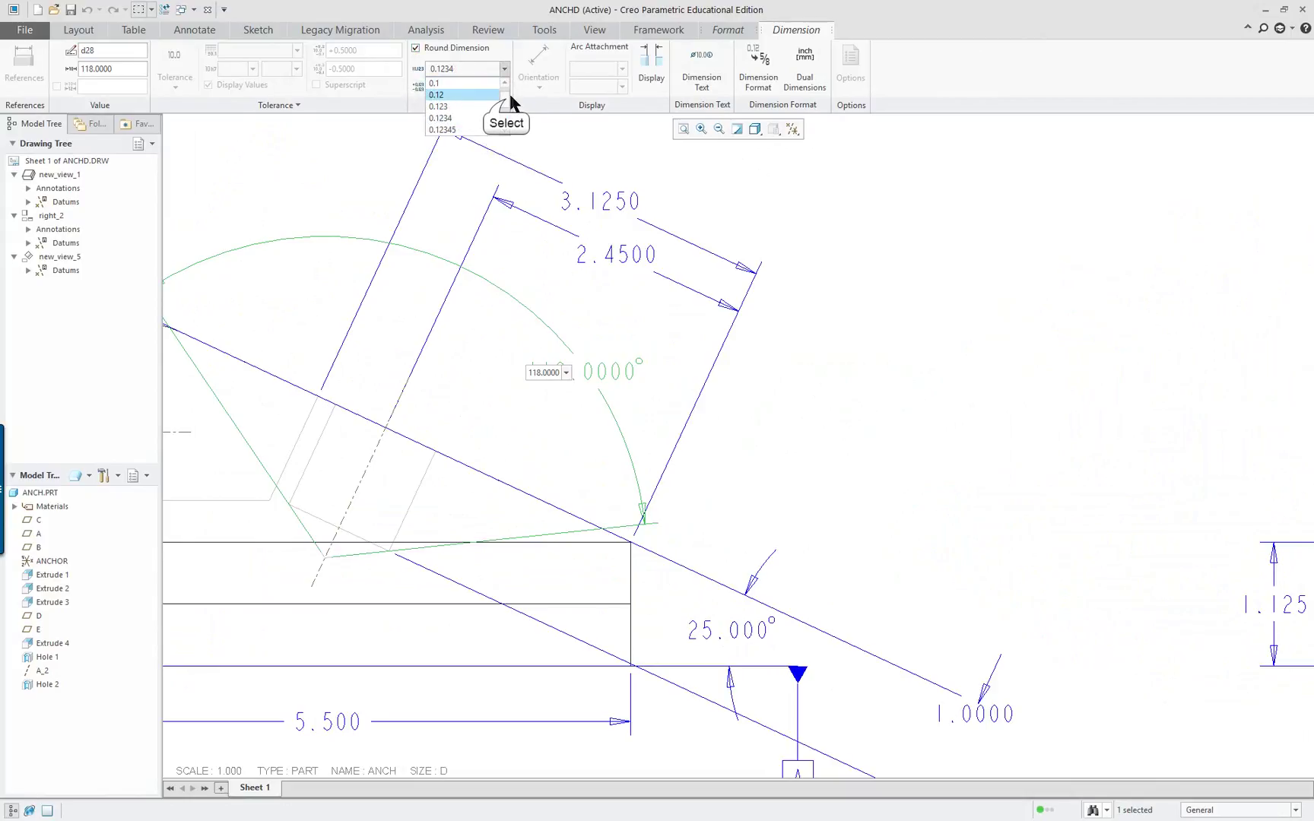
click(505, 81)
click(457, 83)
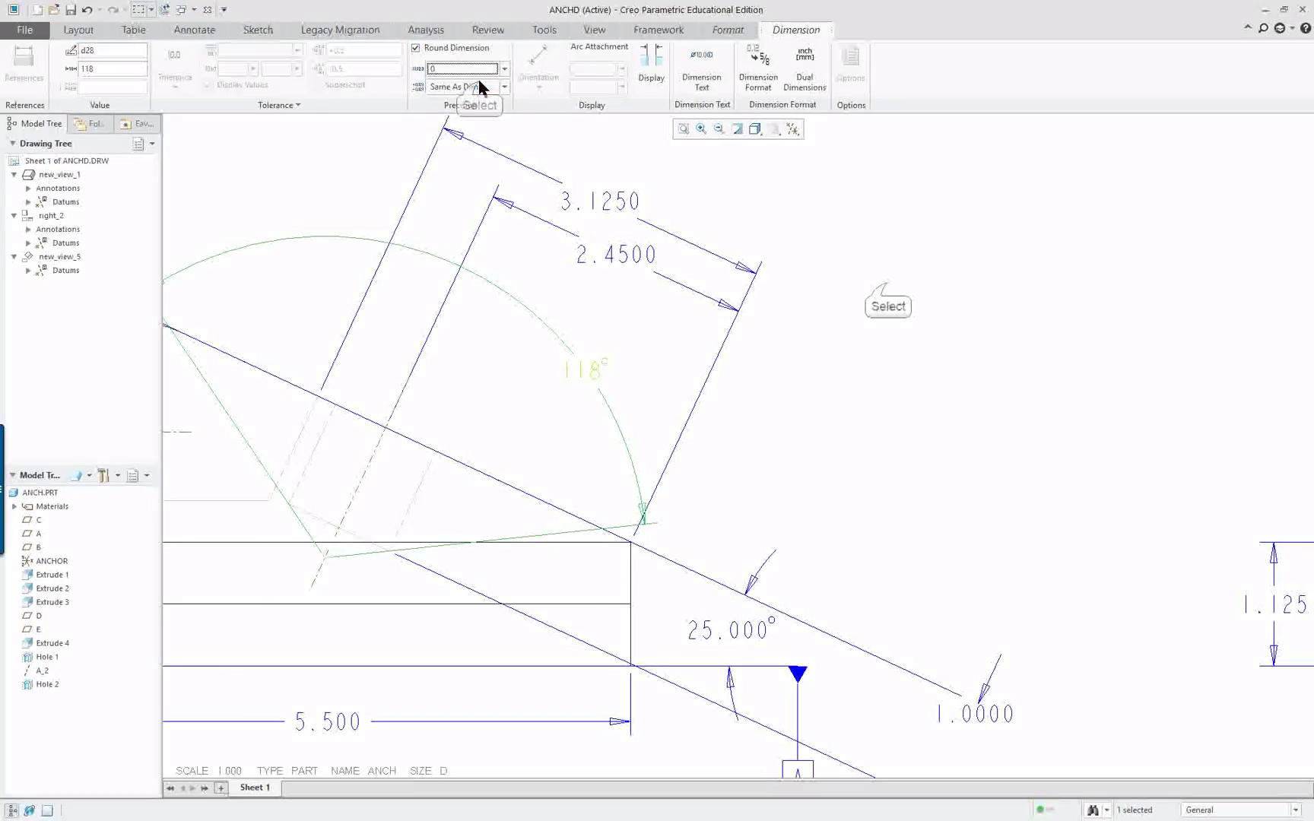
click(888, 288)
Move the 2.4500 dimension from the front view to the auxiliary view.
scroll(845, 372, down, 3)
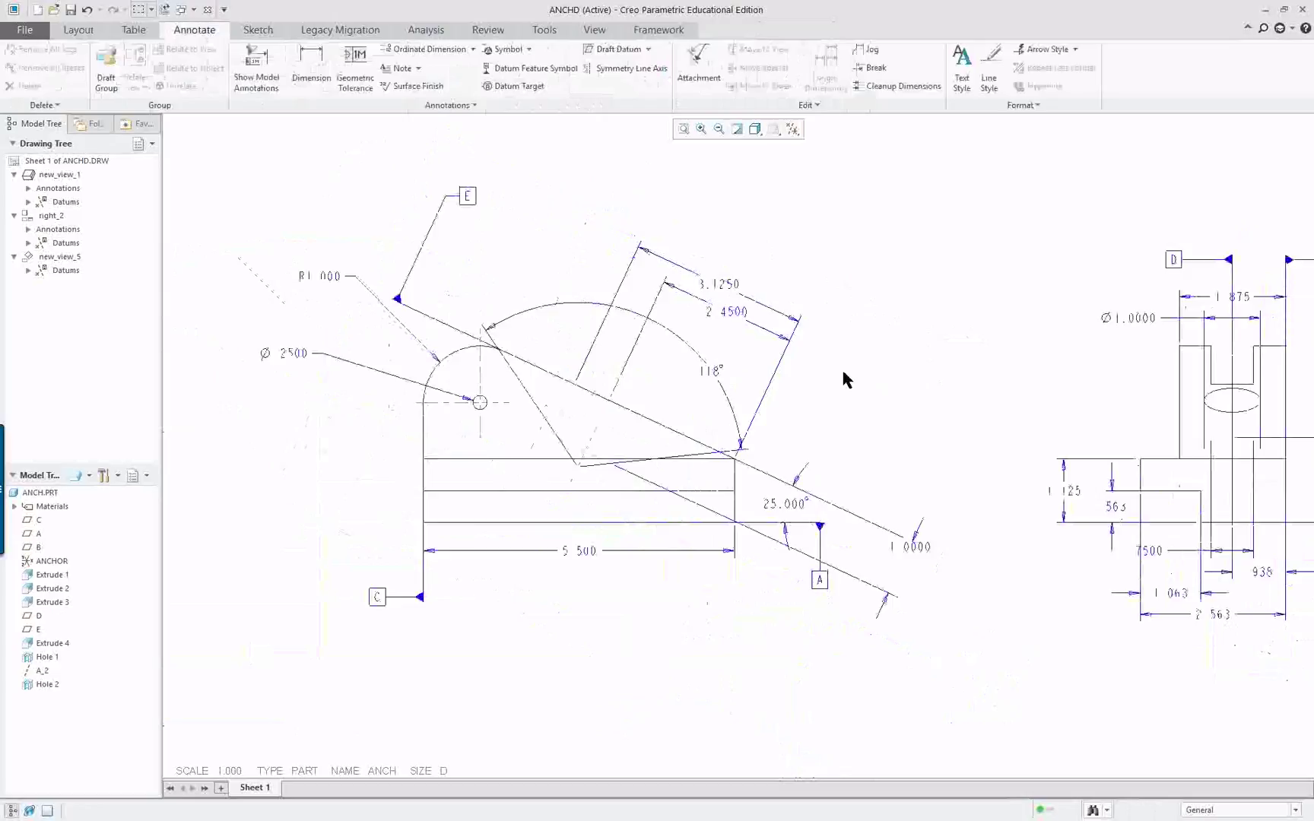
scroll(903, 329, down, 3)
scroll(1061, 381, up, 2)
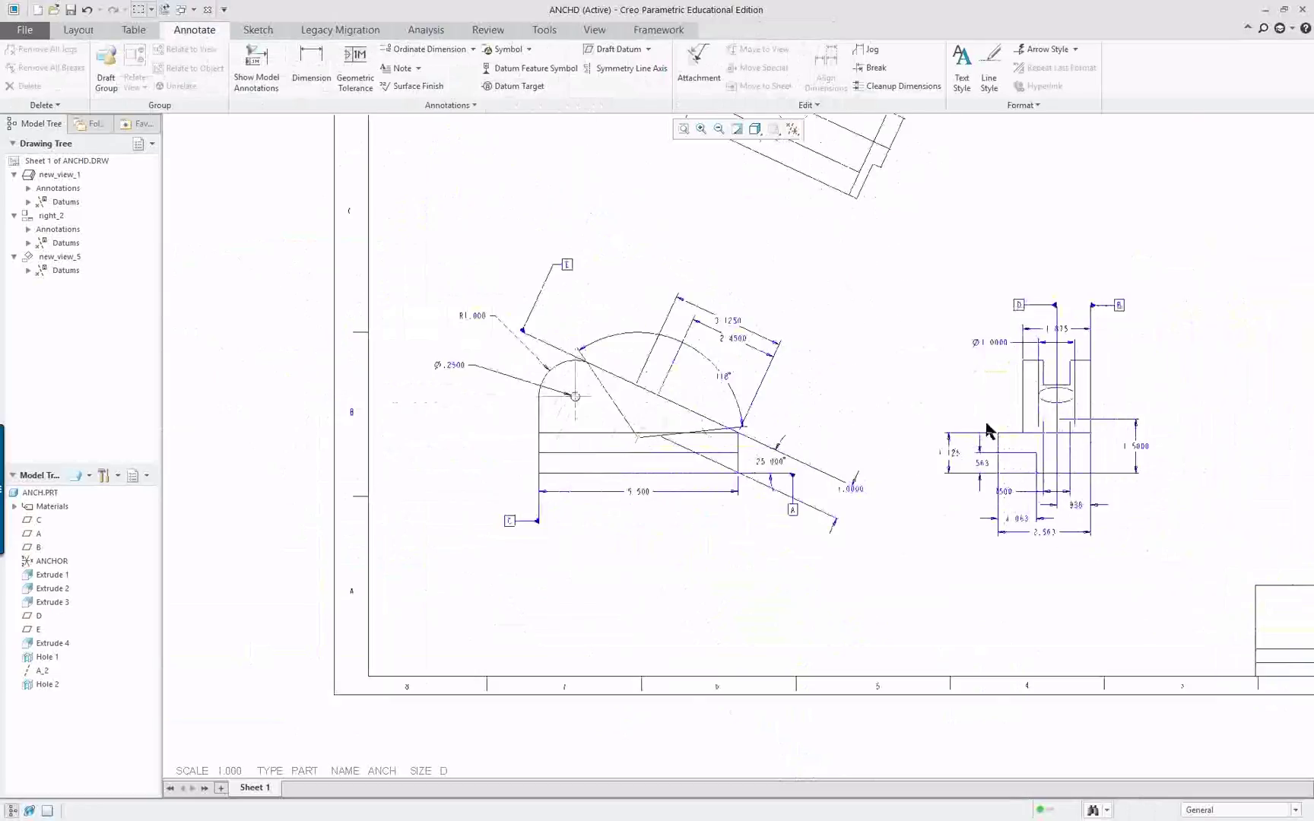
scroll(826, 384, up, 2)
scroll(811, 392, up, 2)
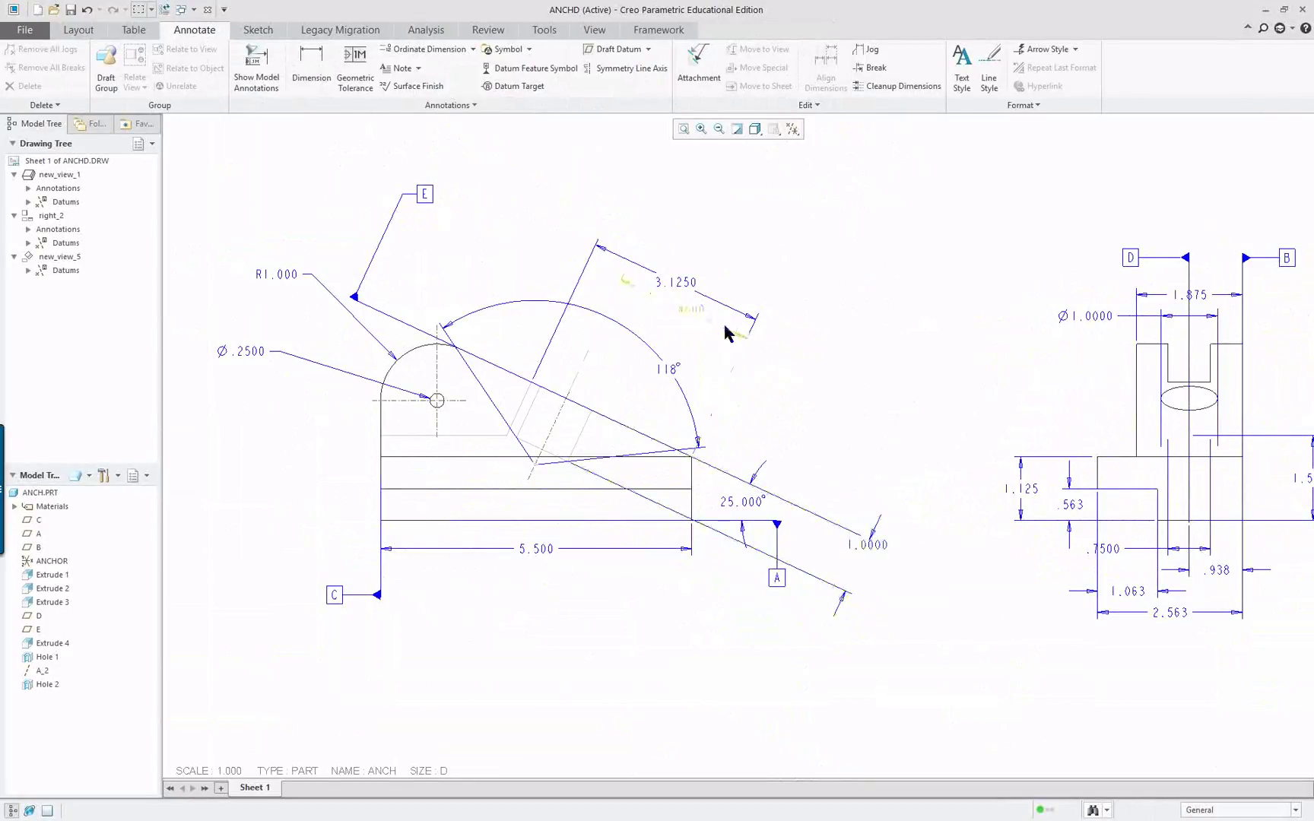
scroll(810, 282, down, 3)
scroll(921, 185, up, 2)
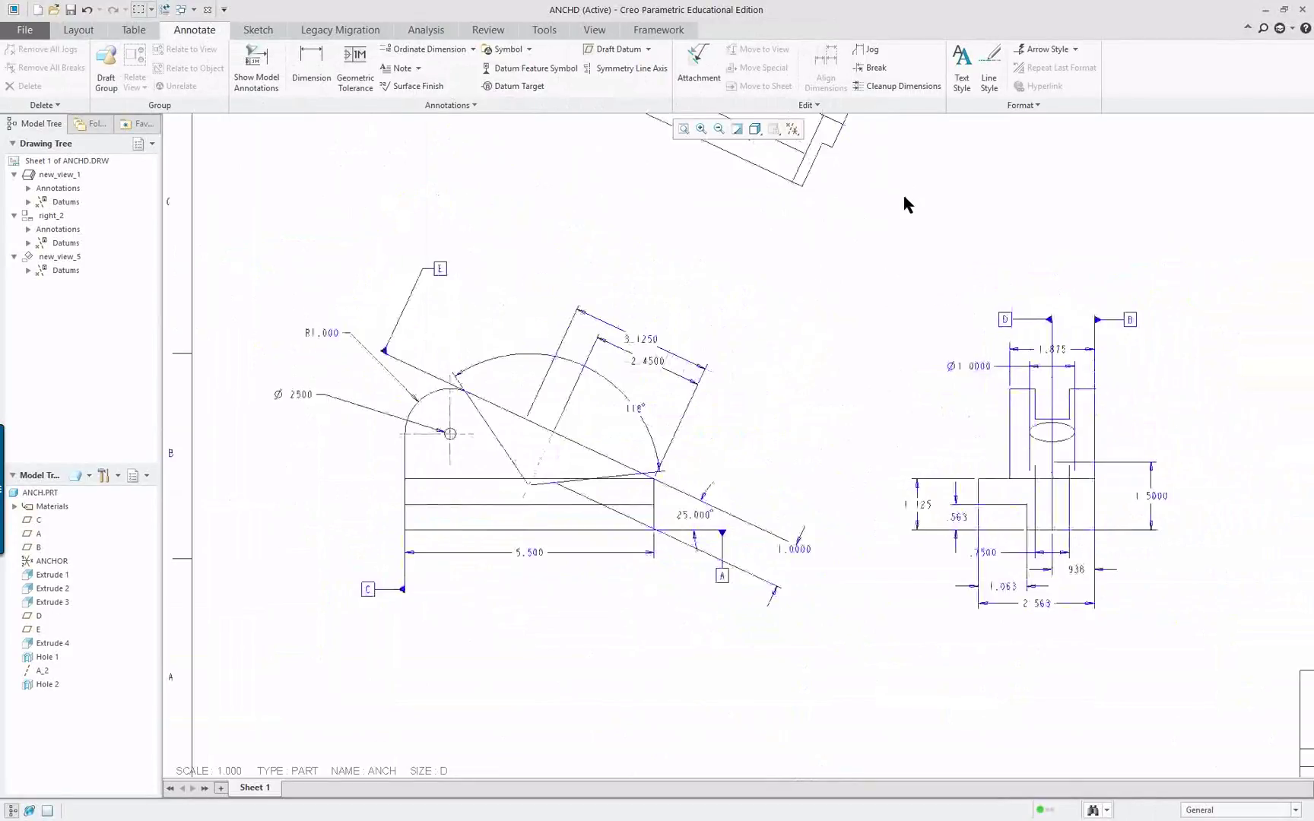
middle_drag(816, 295, 804, 440)
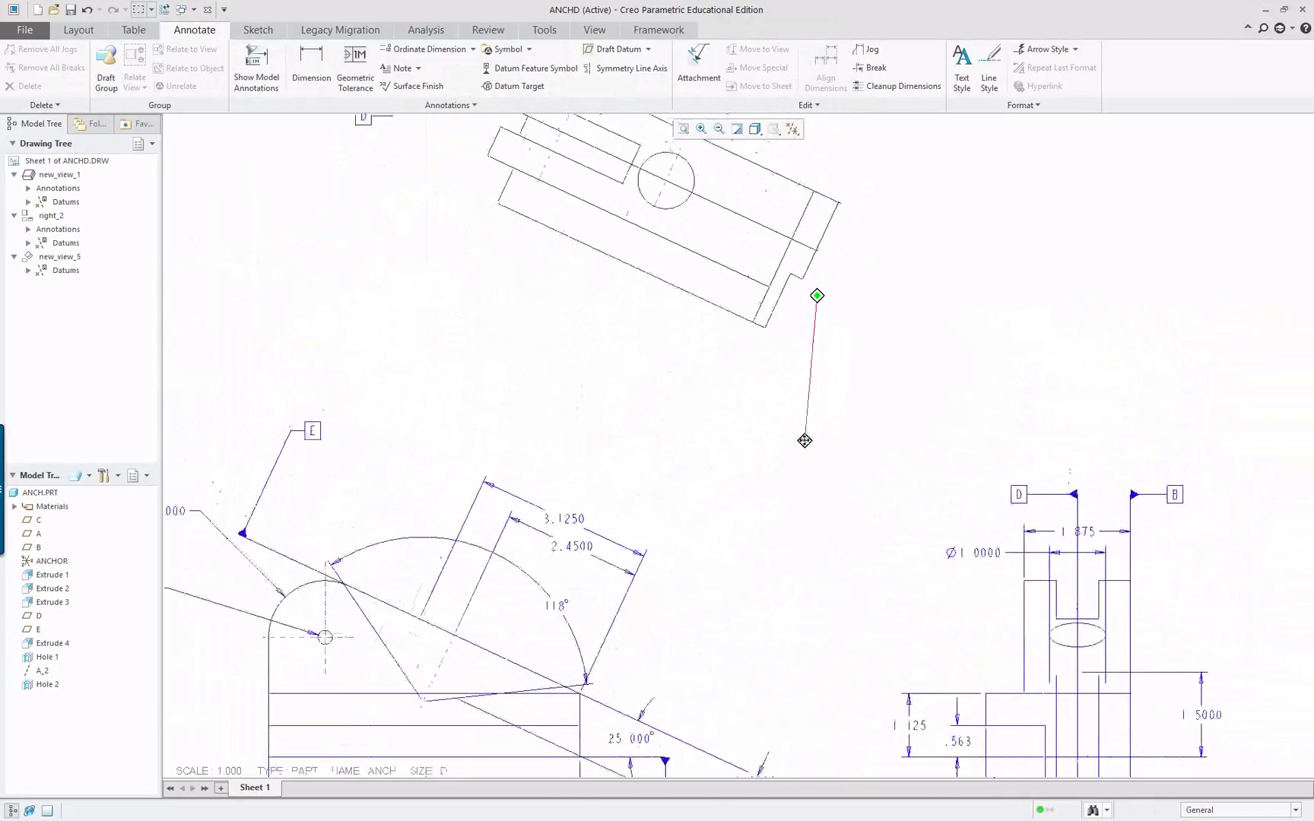
click(579, 548)
right_click(581, 549)
click(674, 608)
click(715, 297)
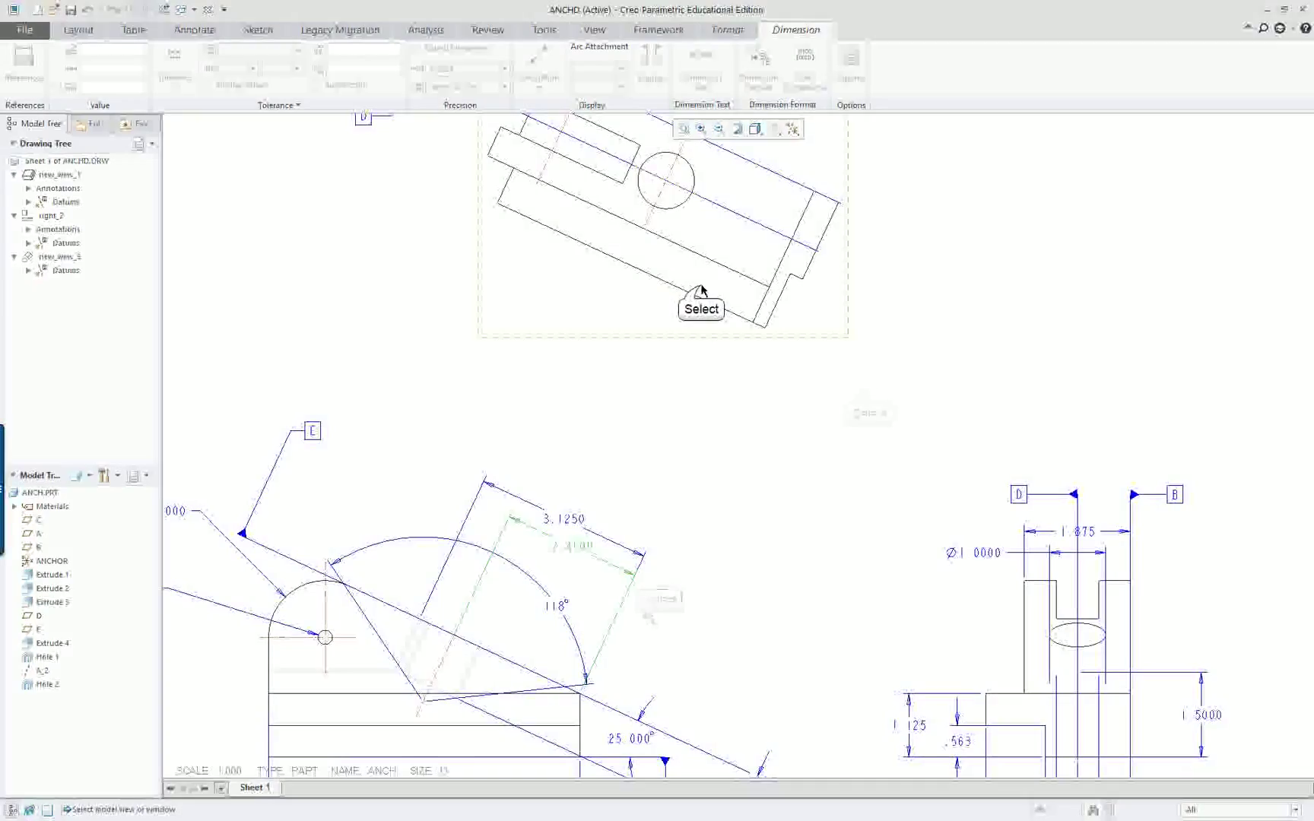
click(865, 392)
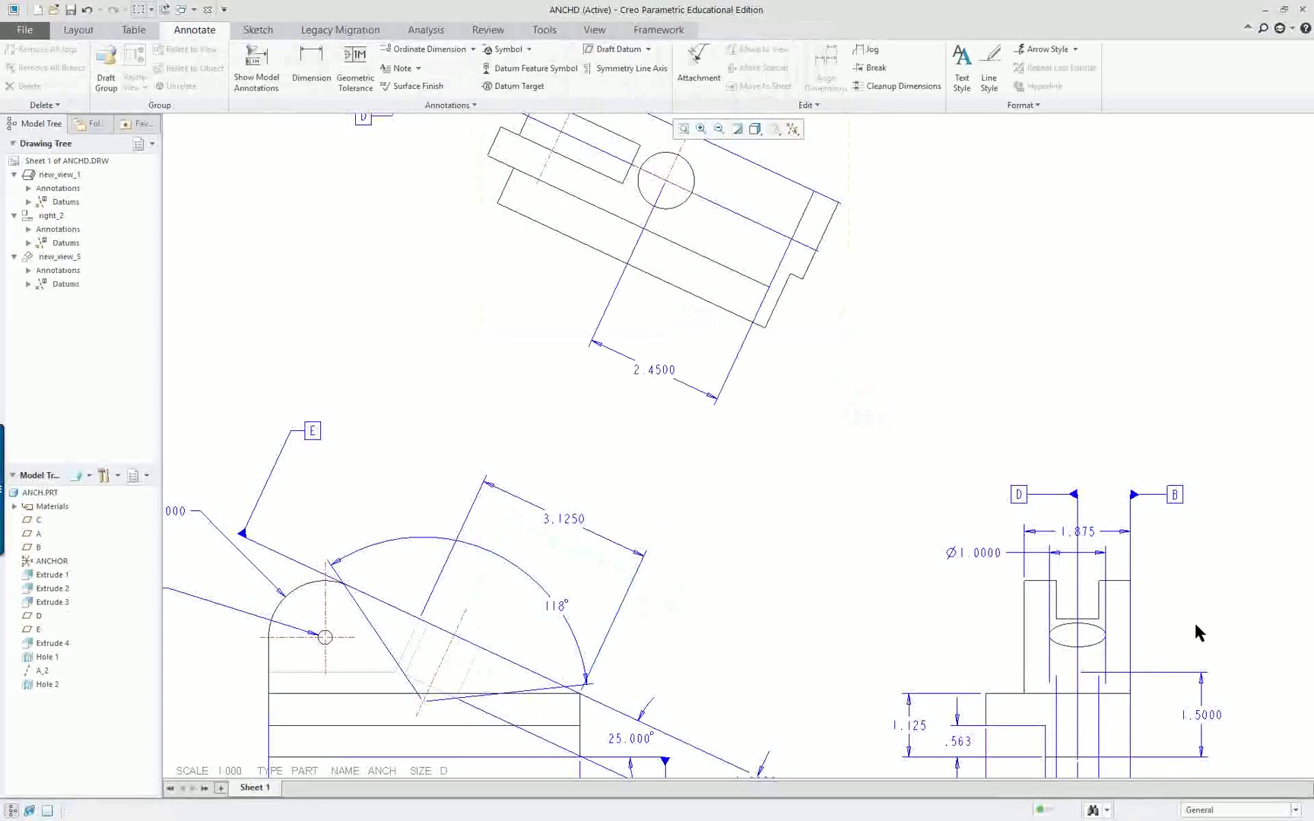
Move the .7500, .938 and Ø1.0000 dimensions from the right view to the auxiliary view.
scroll(1194, 620, up, 3)
scroll(1223, 674, down, 1)
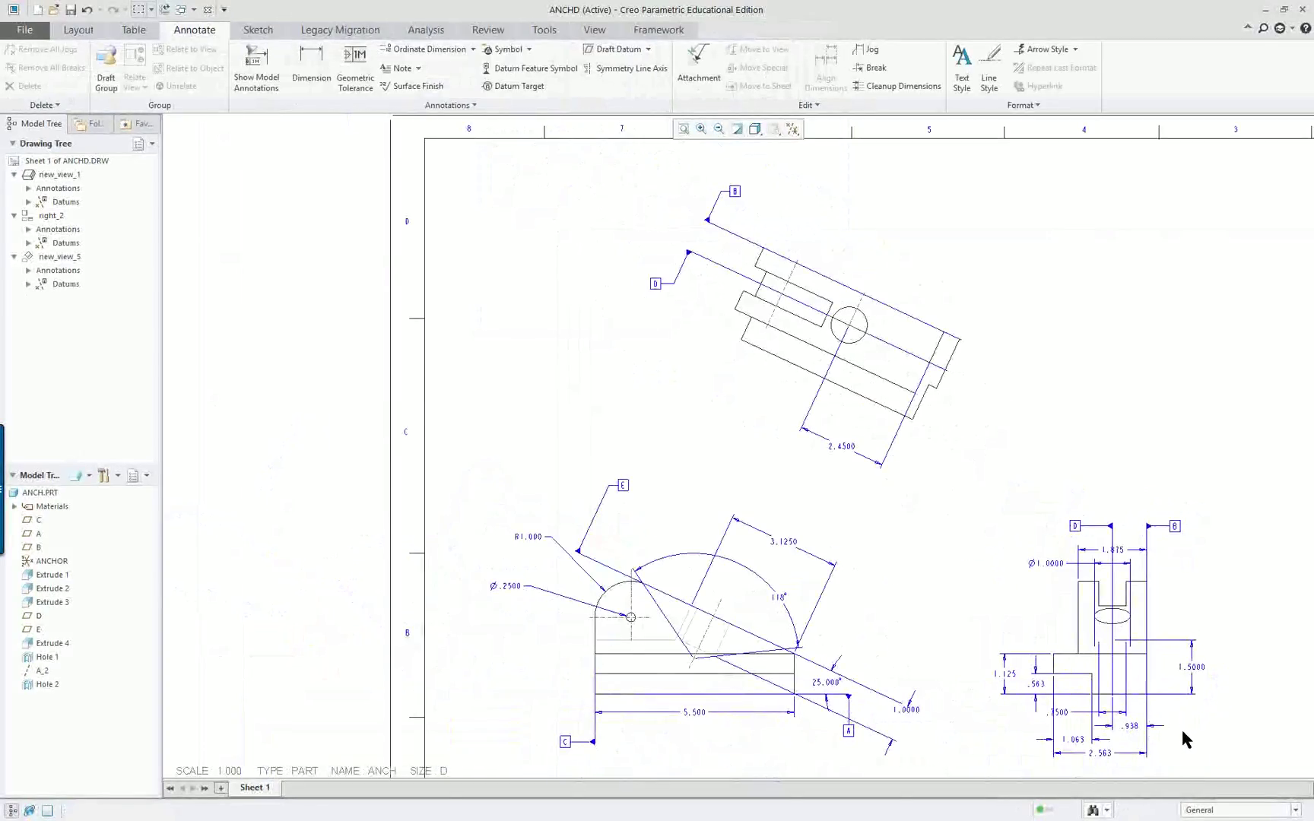
scroll(1181, 727, down, 1)
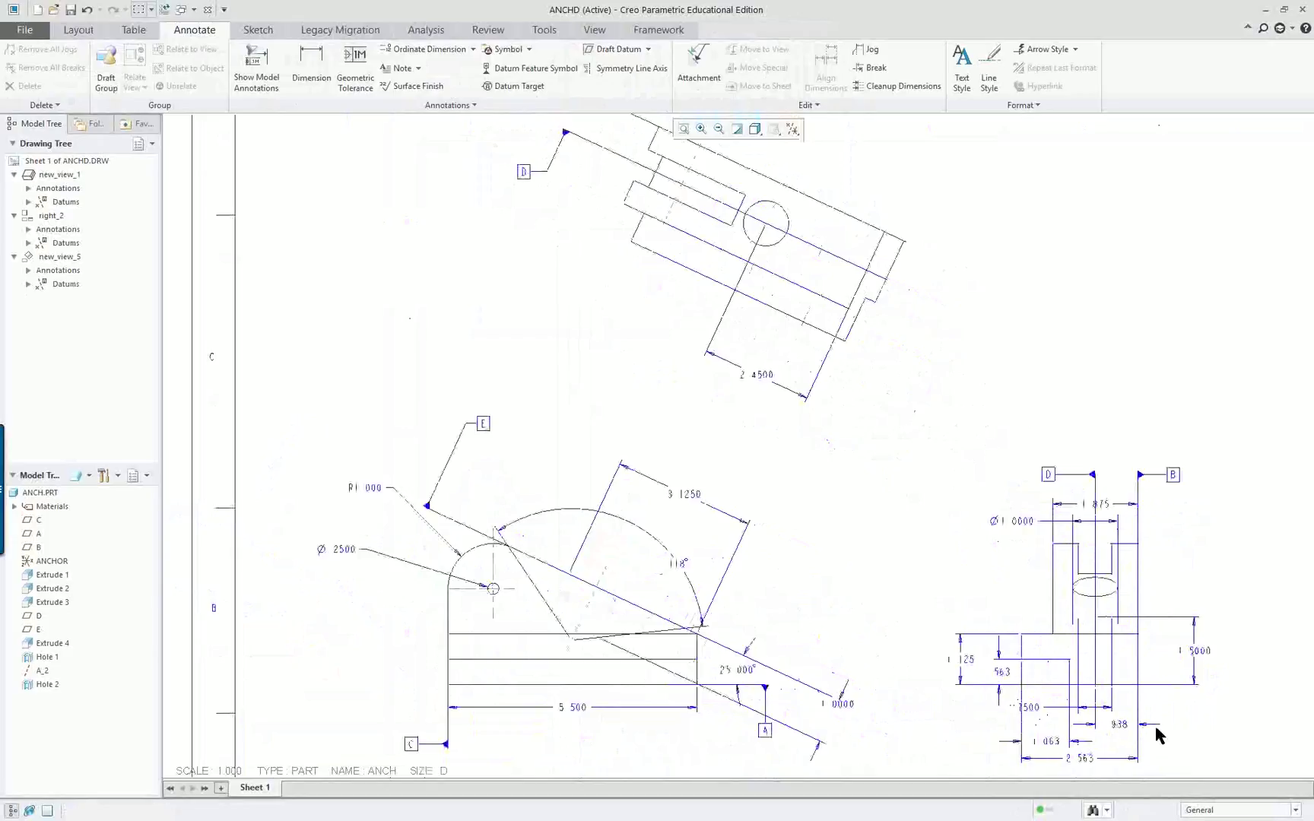
click(1033, 708)
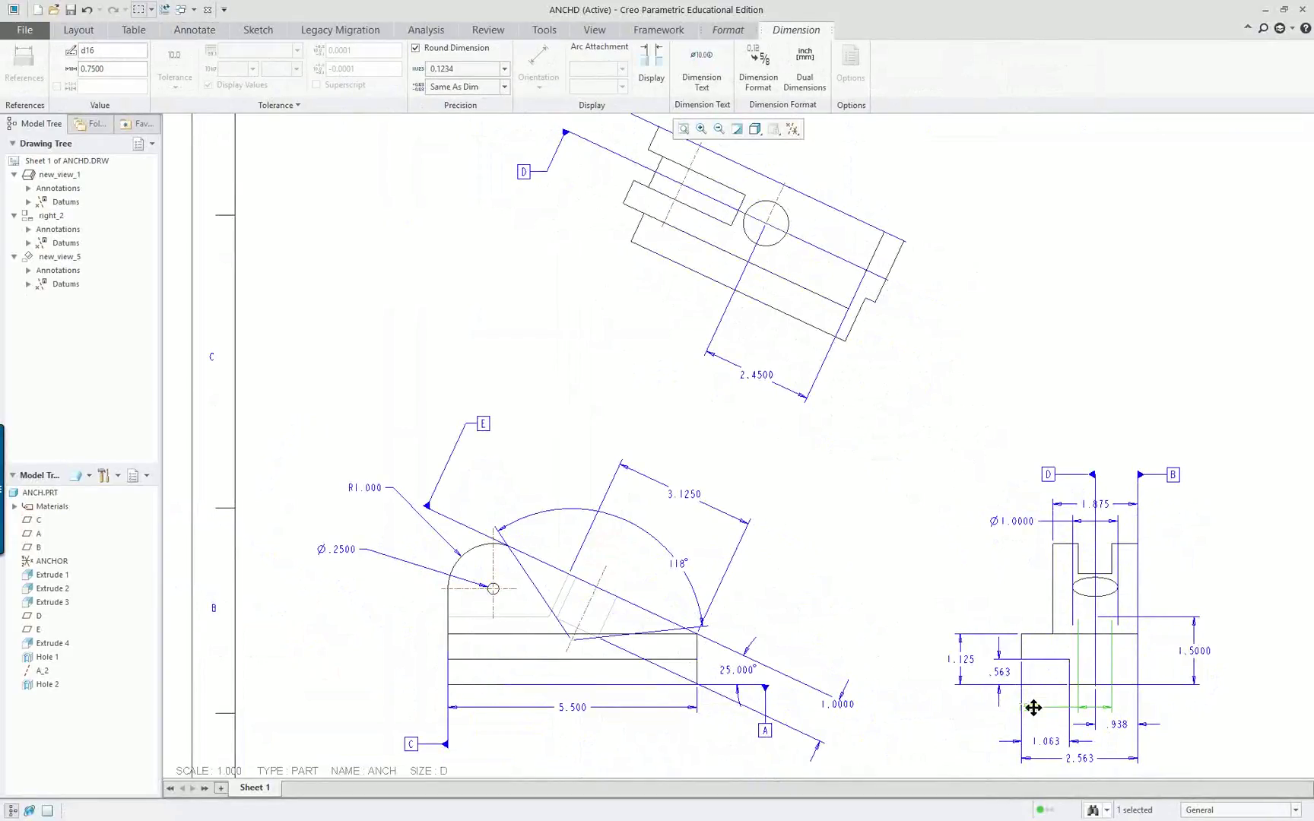
ctrl+click(1119, 729)
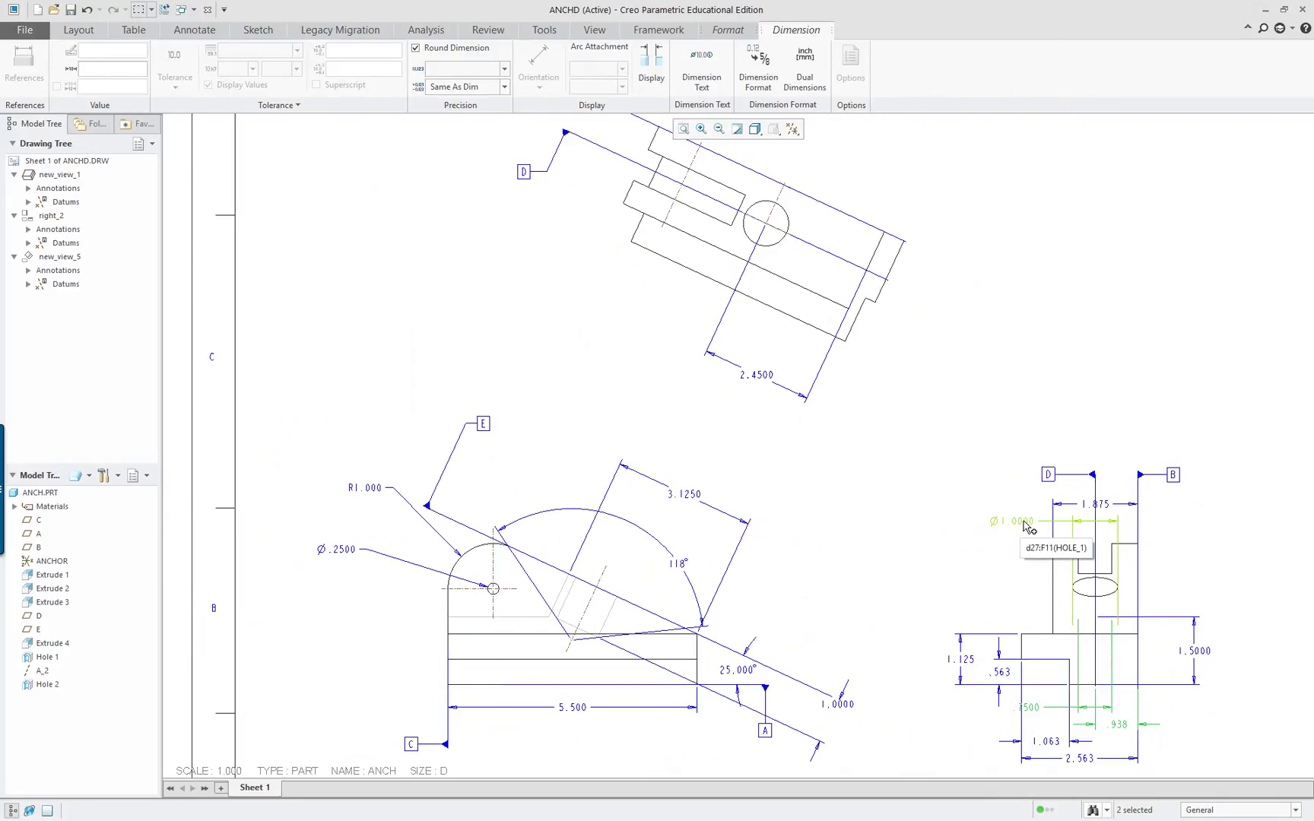
right_click(937, 517)
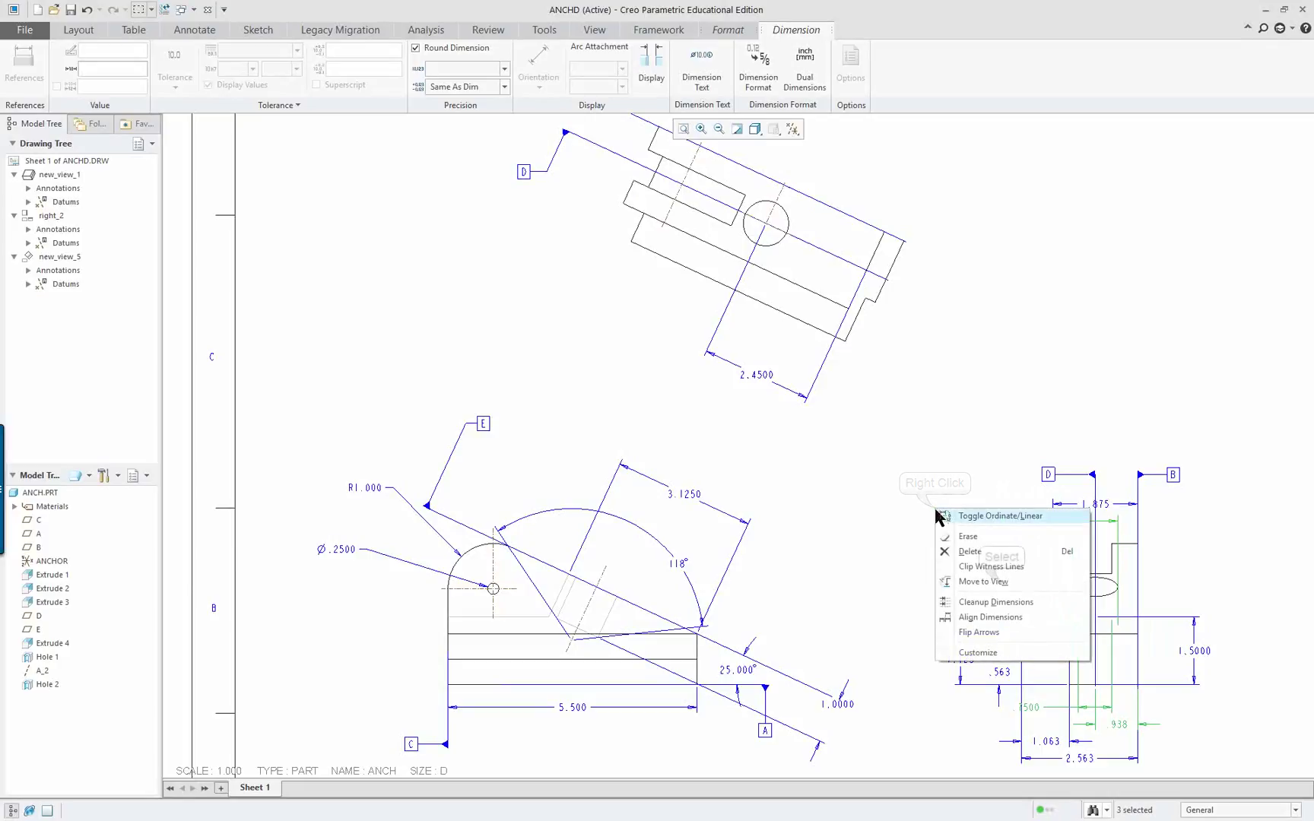
click(983, 581)
click(783, 333)
In the auxiliary view, place the Ø1.0000 dimension right of the large hole and the .938 and .7500 dimensions beyond the part's right end.
scroll(979, 241, down, 3)
scroll(936, 220, up, 1)
scroll(848, 323, up, 4)
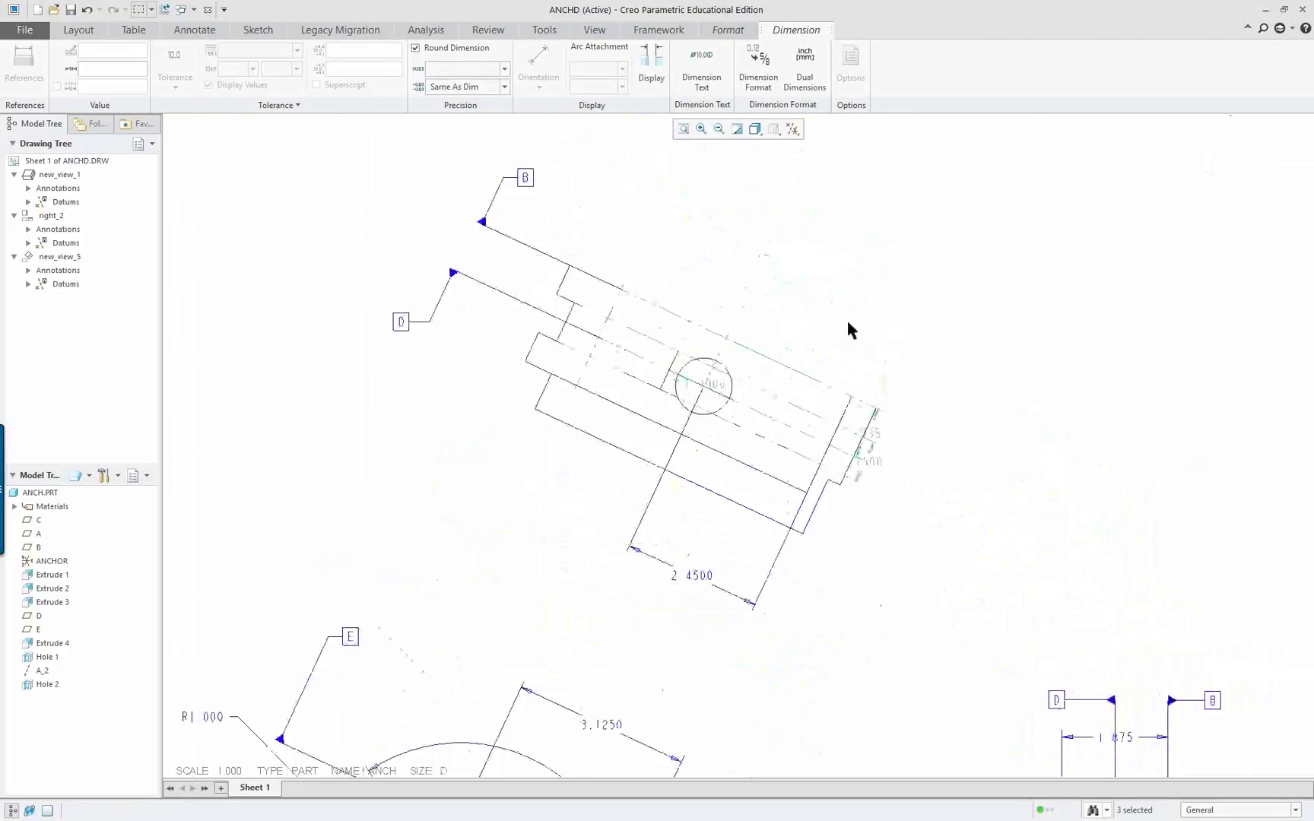
drag(711, 388, 777, 338)
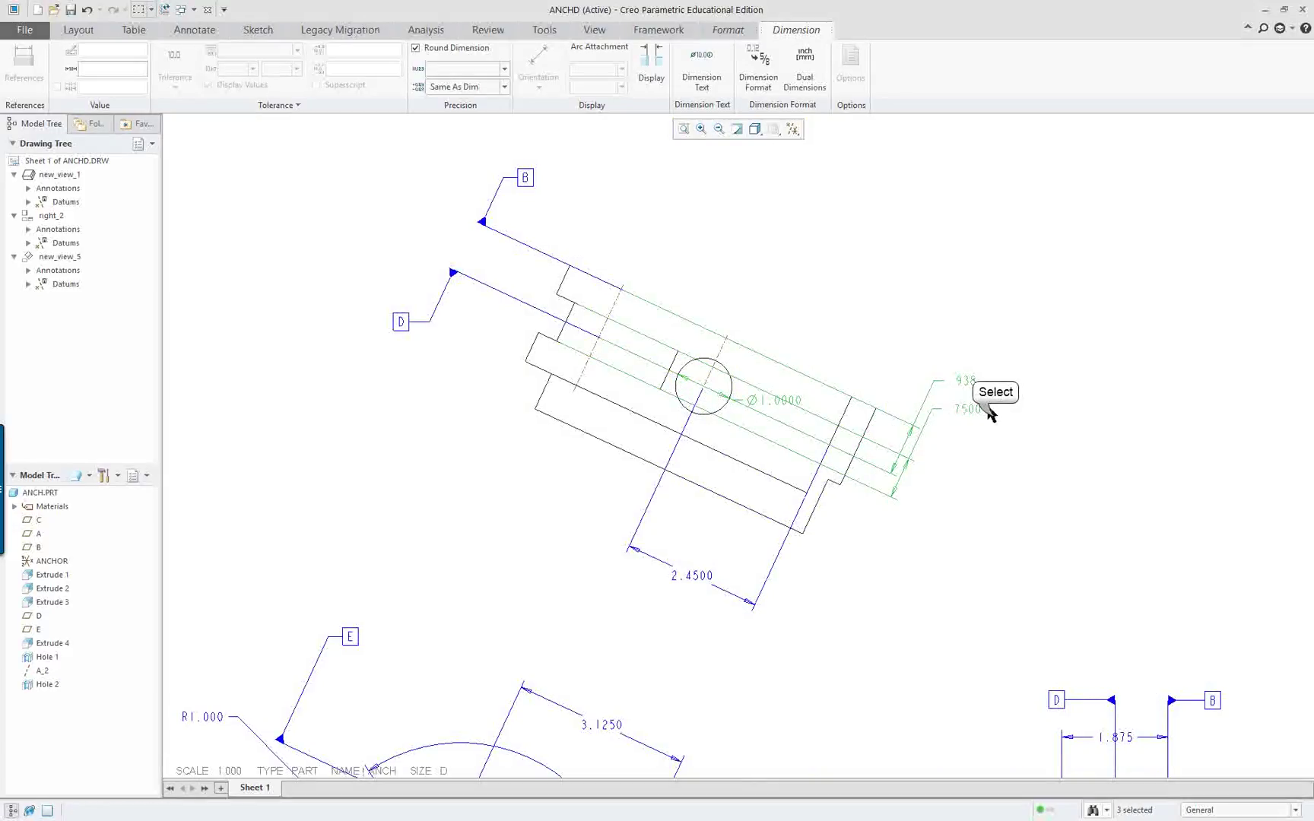
In the auxiliary view, shift the Ø1.0000 dimension text farther right of the large hole, toward the part's end.
click(1000, 425)
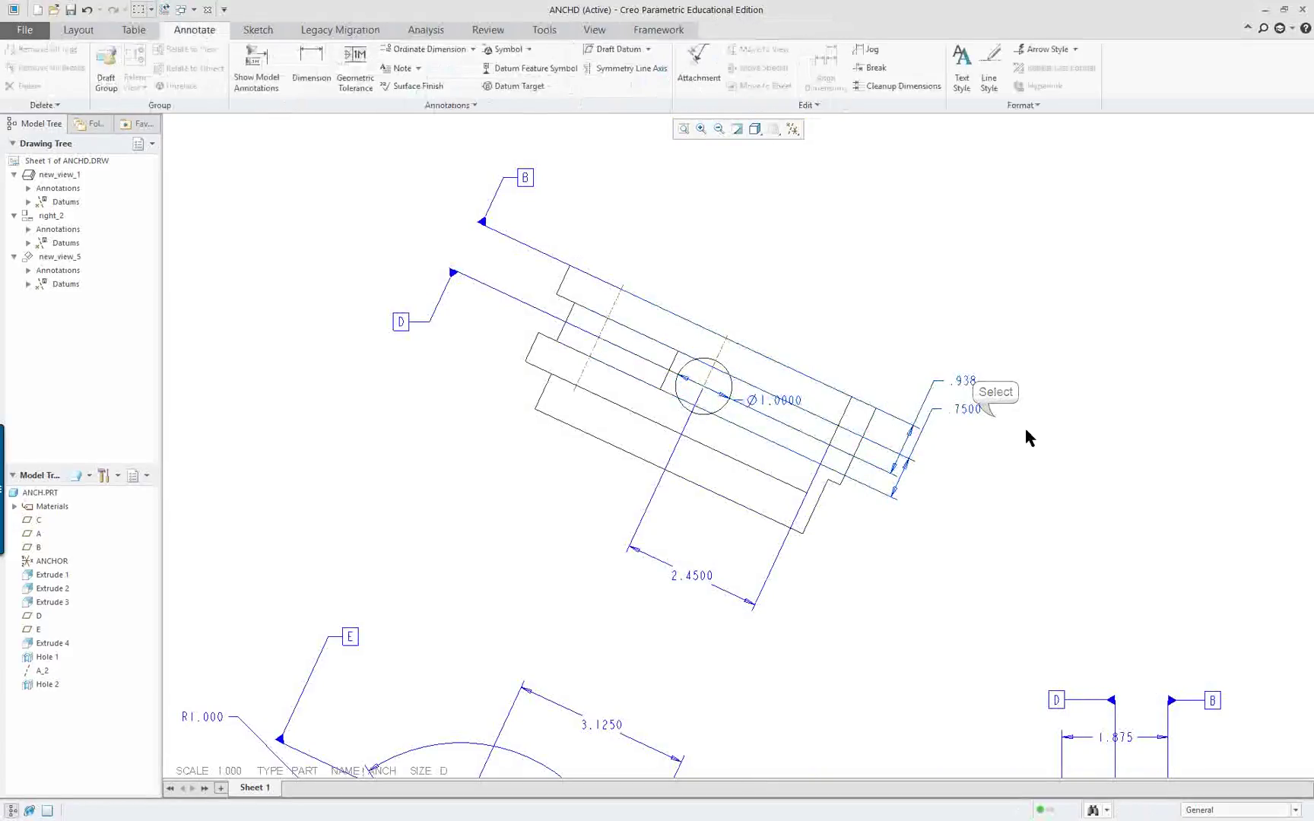
click(777, 409)
drag(777, 405, 839, 354)
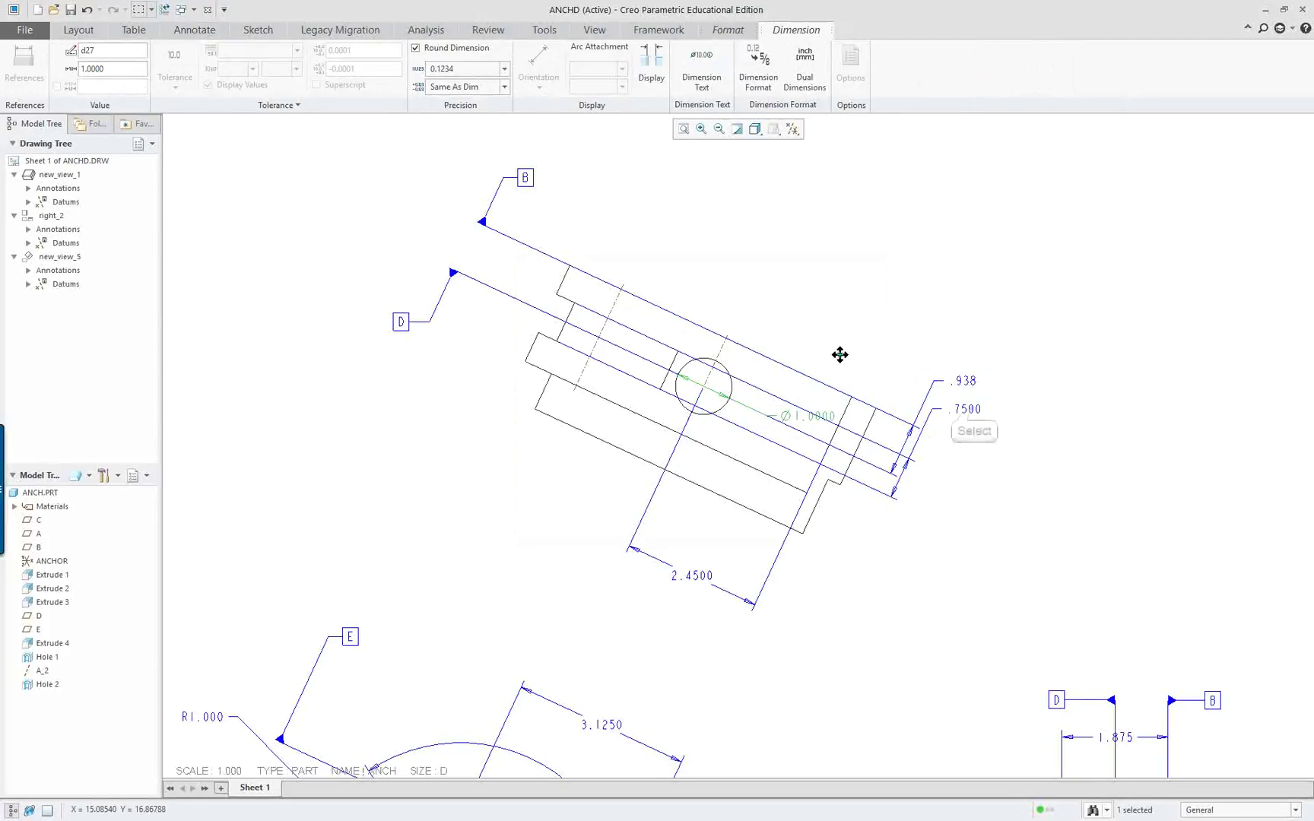
Relocate the .7500 dimension beyond the auxiliary view's upper-left end and flip its arrows to the outside.
click(964, 410)
drag(968, 411, 588, 208)
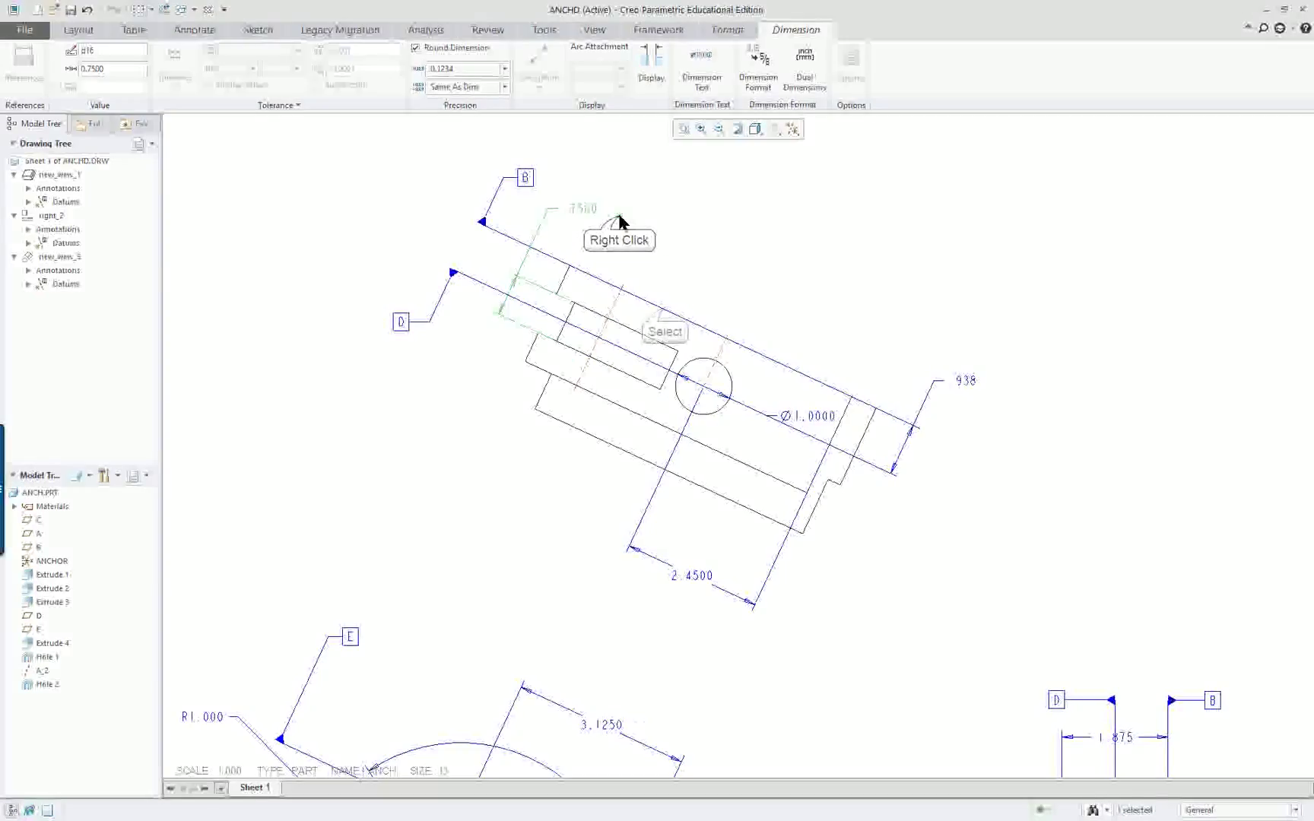
right_click(621, 218)
click(663, 309)
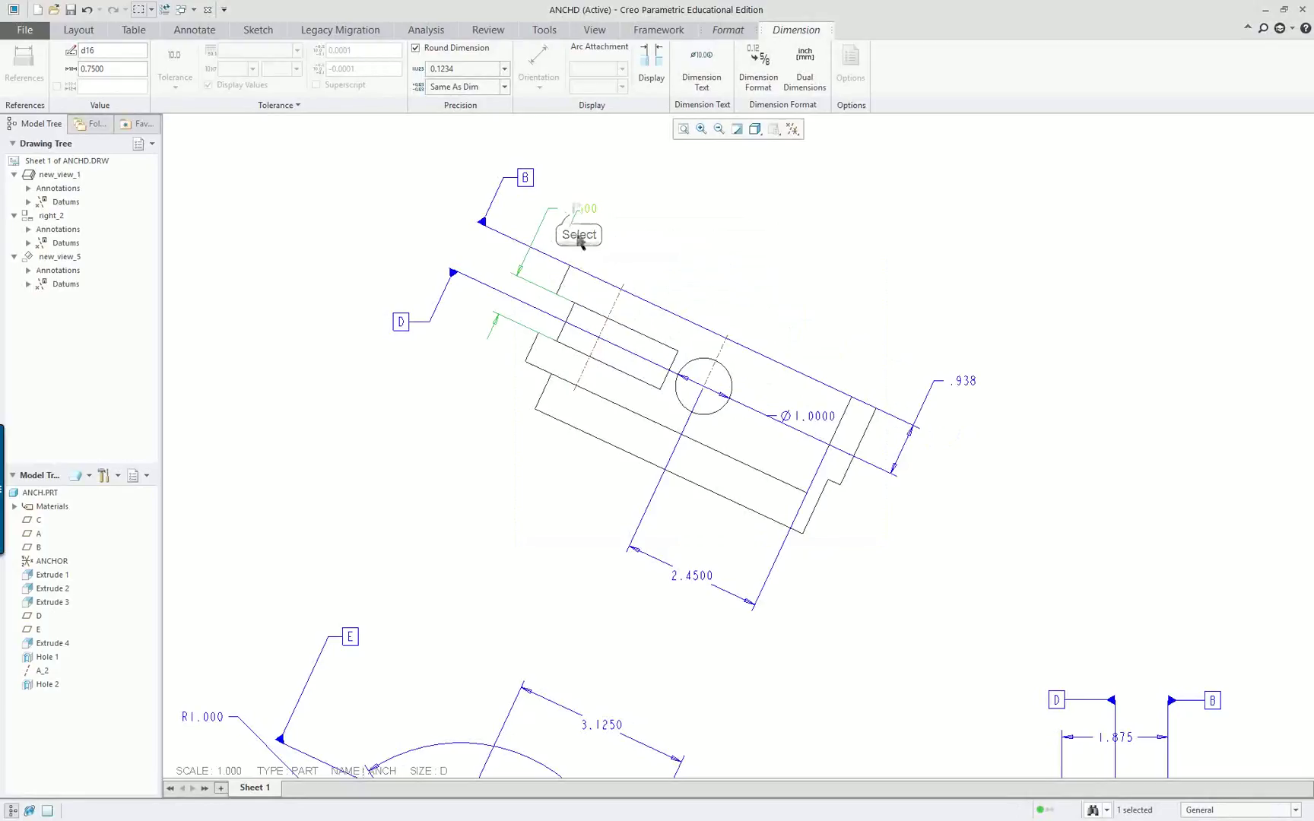
Shorten the .938 dimension's extension lines toward the part's right end and place its text between the arrows.
scroll(517, 291, up, 1)
scroll(517, 291, up, 1)
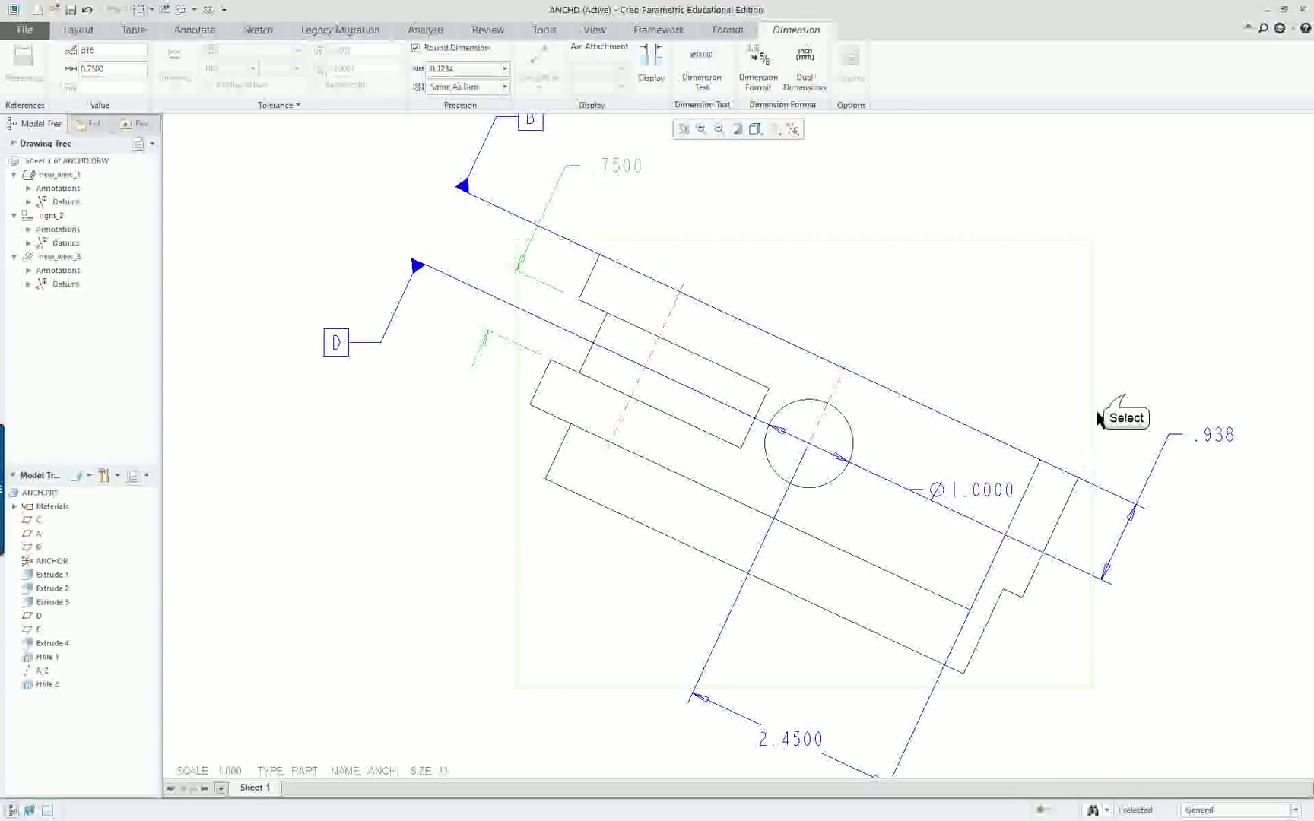
click(1230, 443)
click(1219, 434)
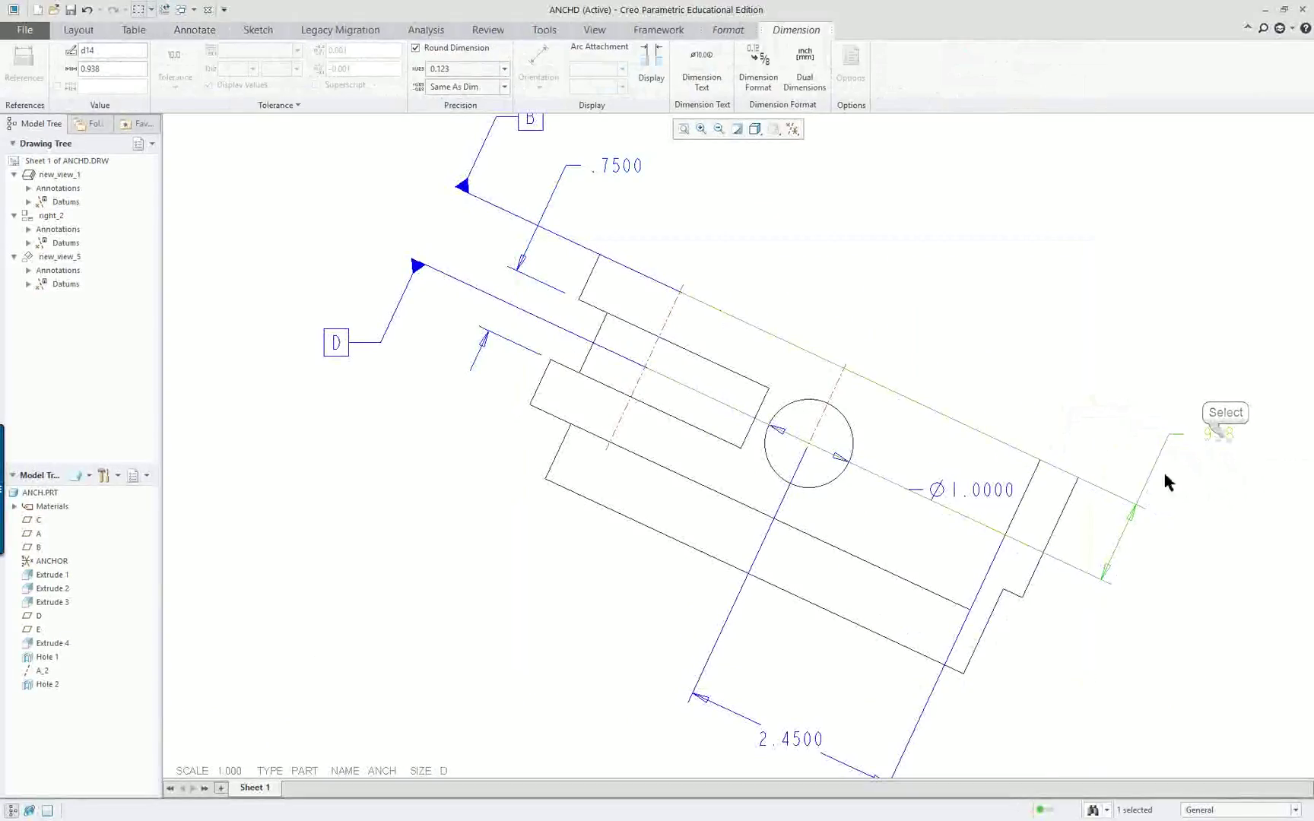
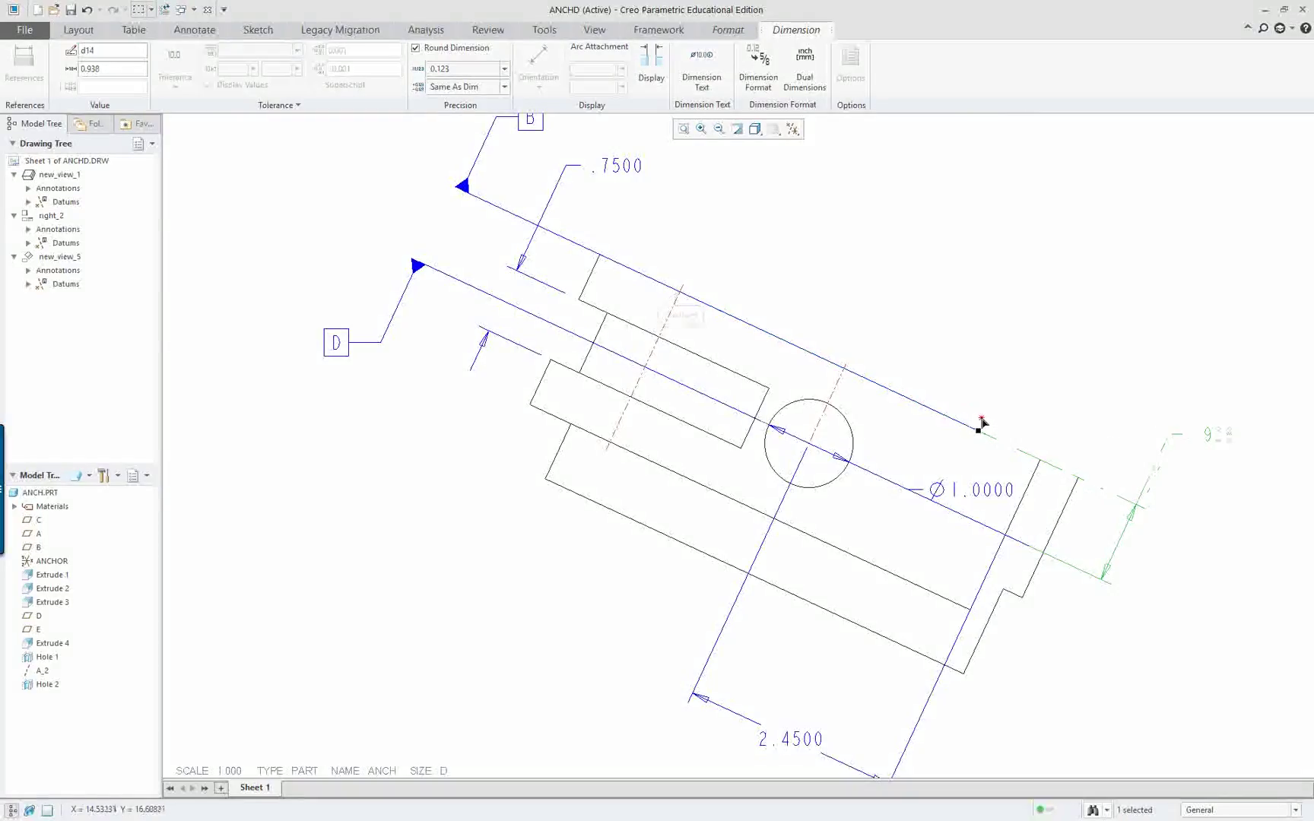
scroll(1079, 454, down, 3)
scroll(1205, 476, down, 4)
scroll(1243, 520, up, 6)
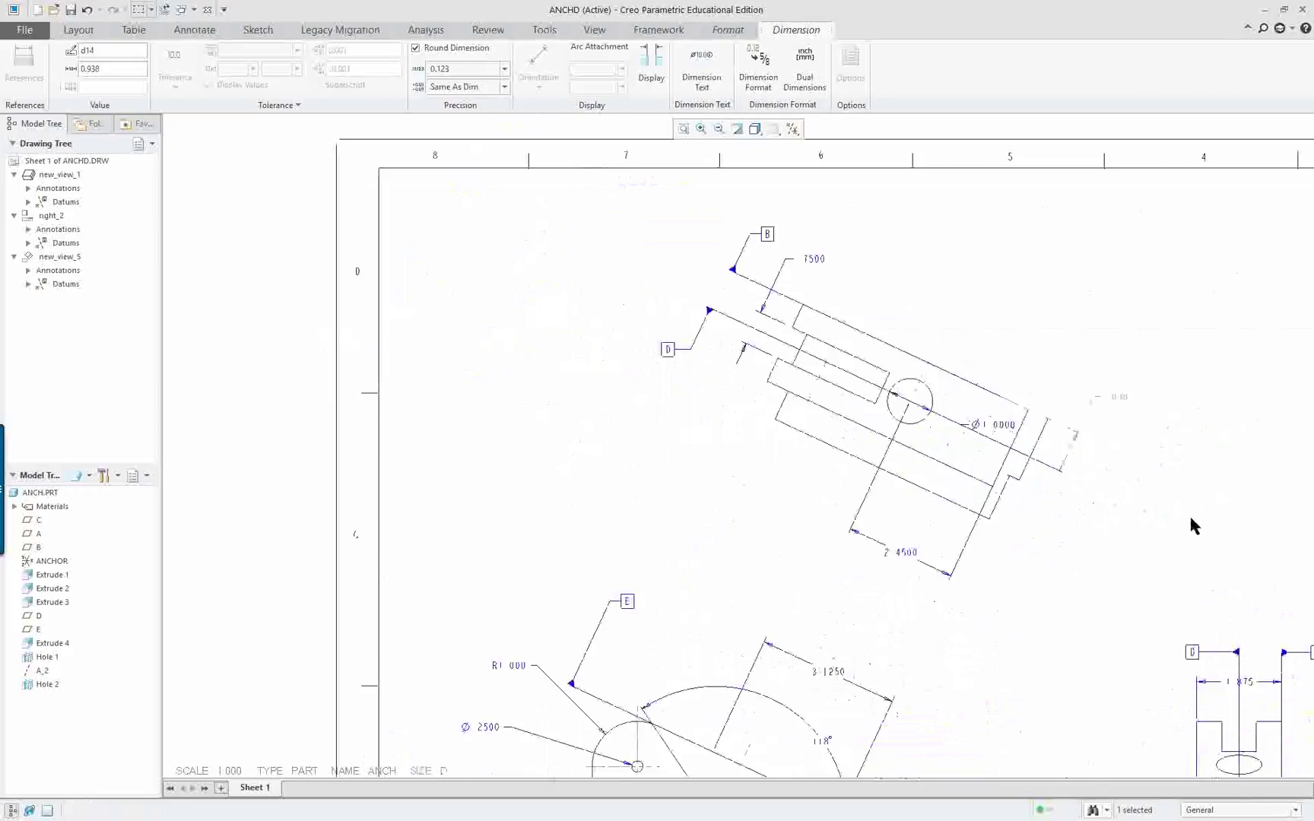
drag(1090, 328, 1041, 425)
click(1129, 490)
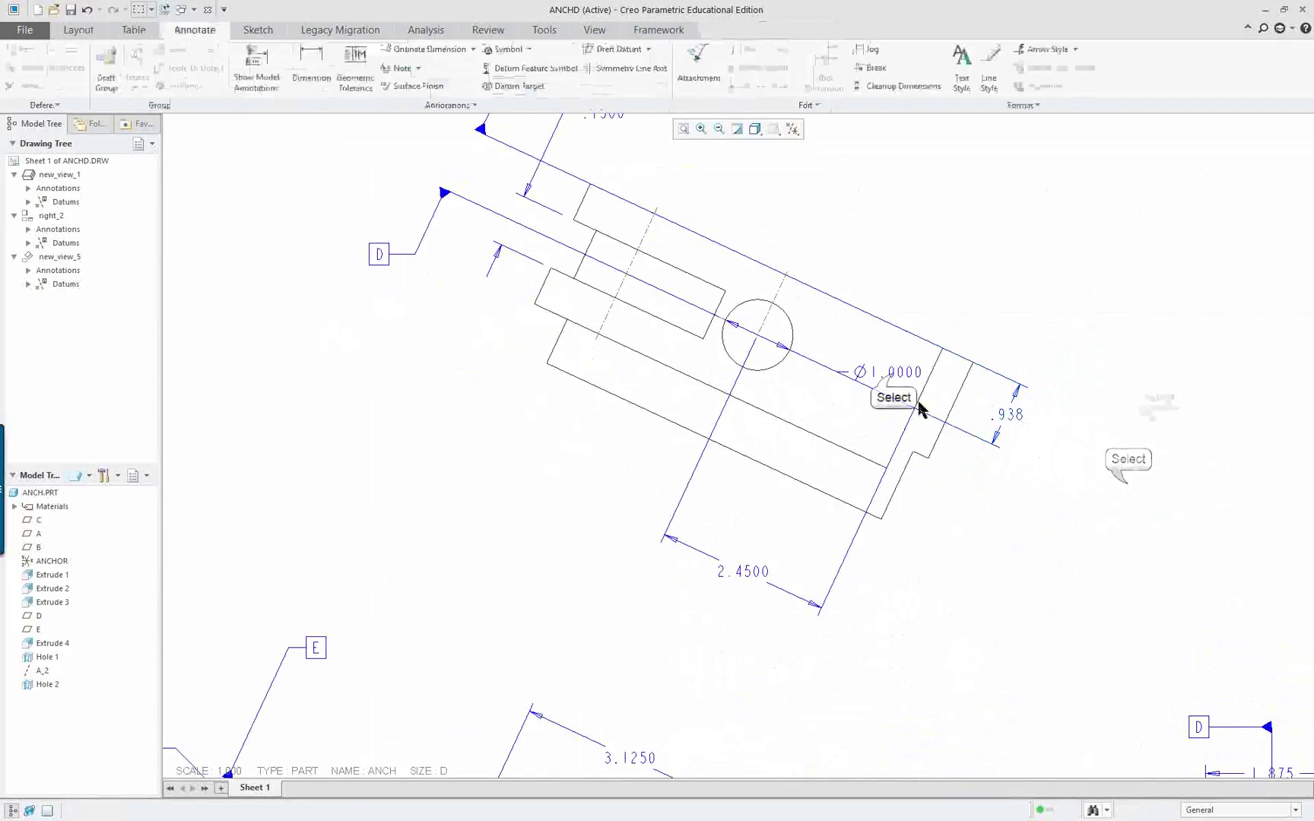
Move the Ø1.0000 dimension from the auxiliary view to the front view.
click(887, 375)
click(1157, 430)
click(886, 373)
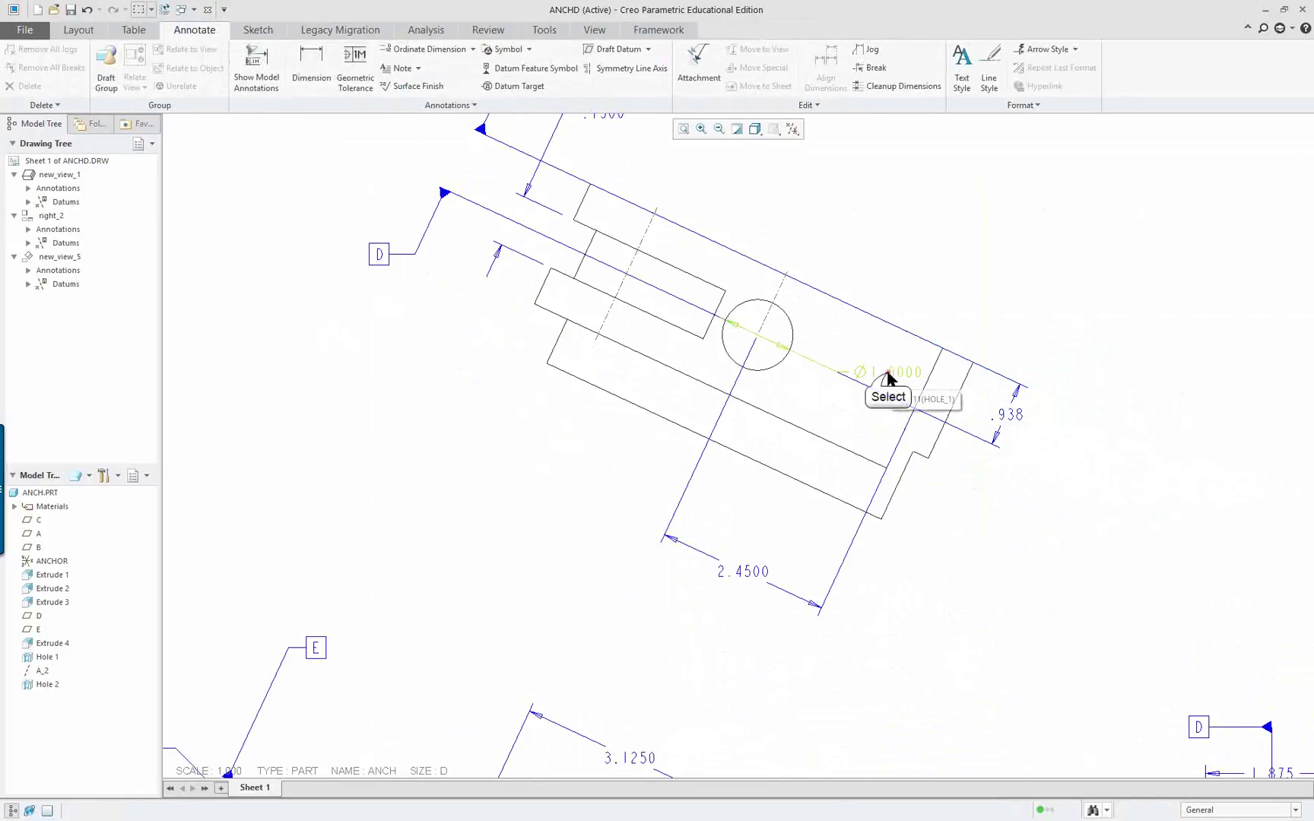
right_click(921, 372)
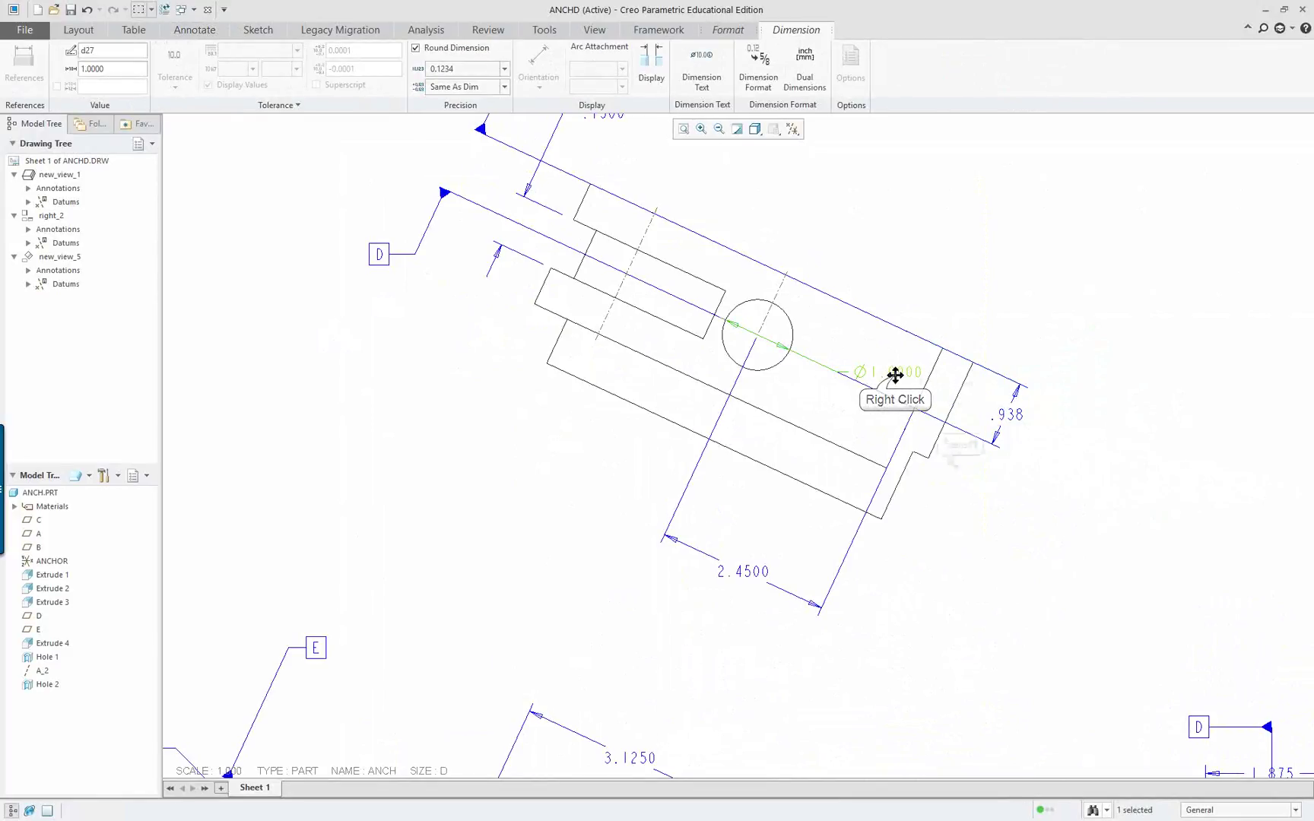
click(955, 470)
scroll(920, 535, down, 5)
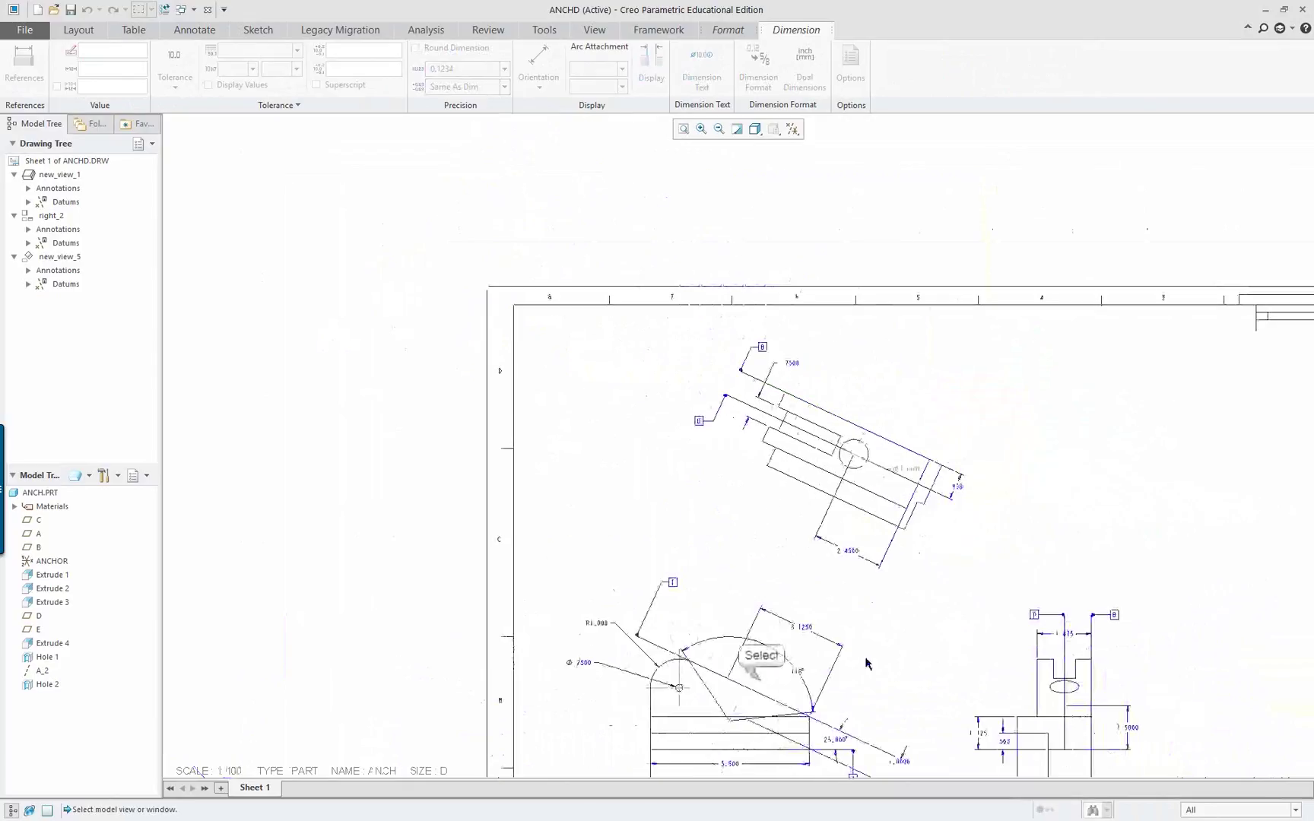
scroll(856, 719, up, 5)
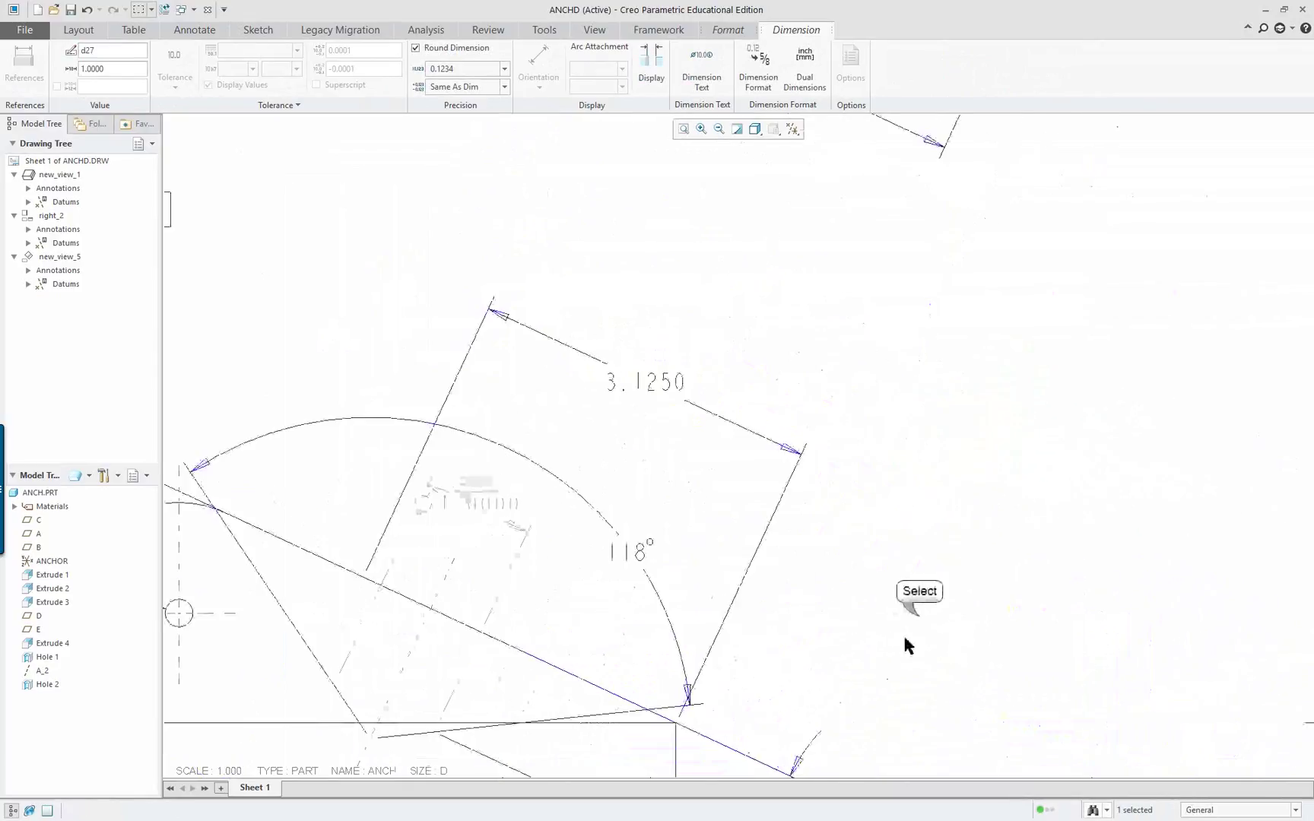
Return the Ø1.0000 dimension from the front view to the auxiliary view.
click(471, 498)
right_click(475, 503)
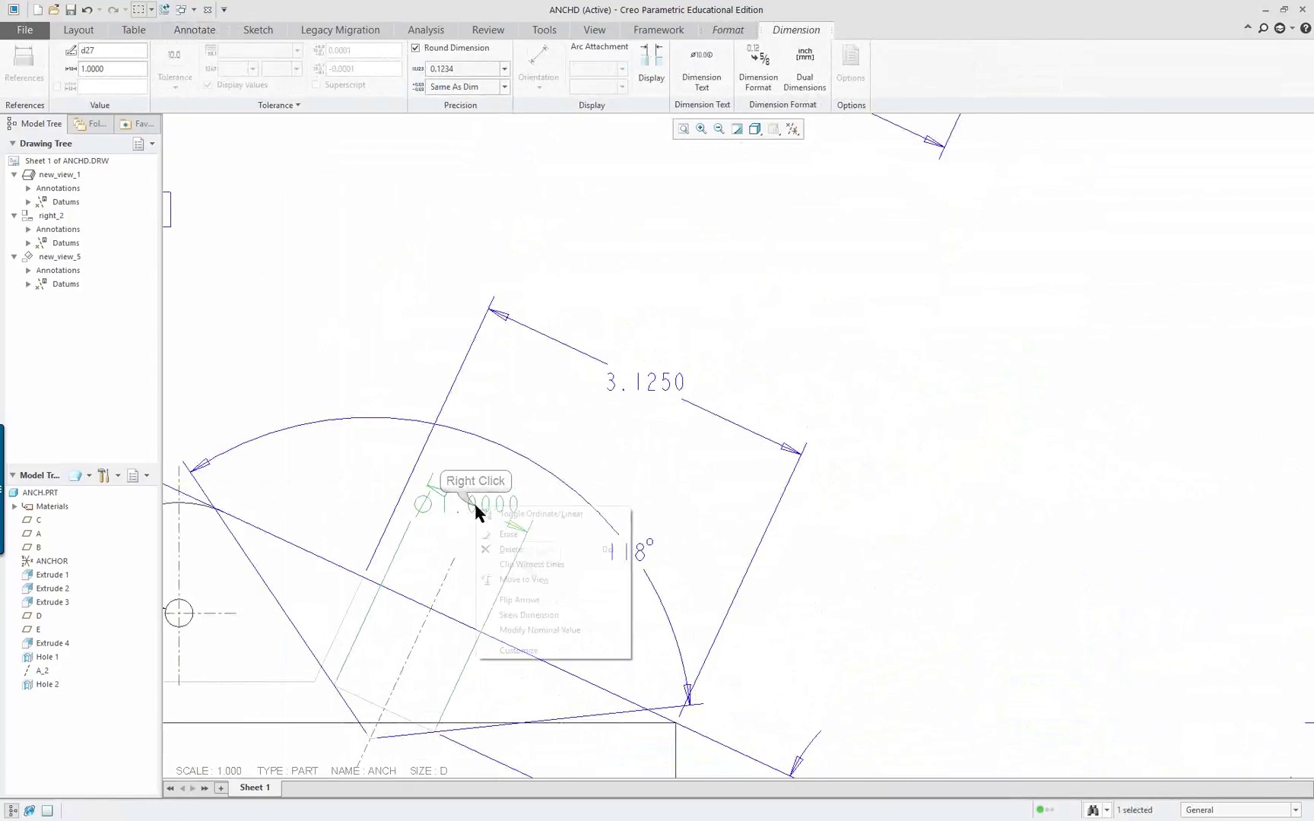
click(534, 579)
scroll(720, 475, down, 5)
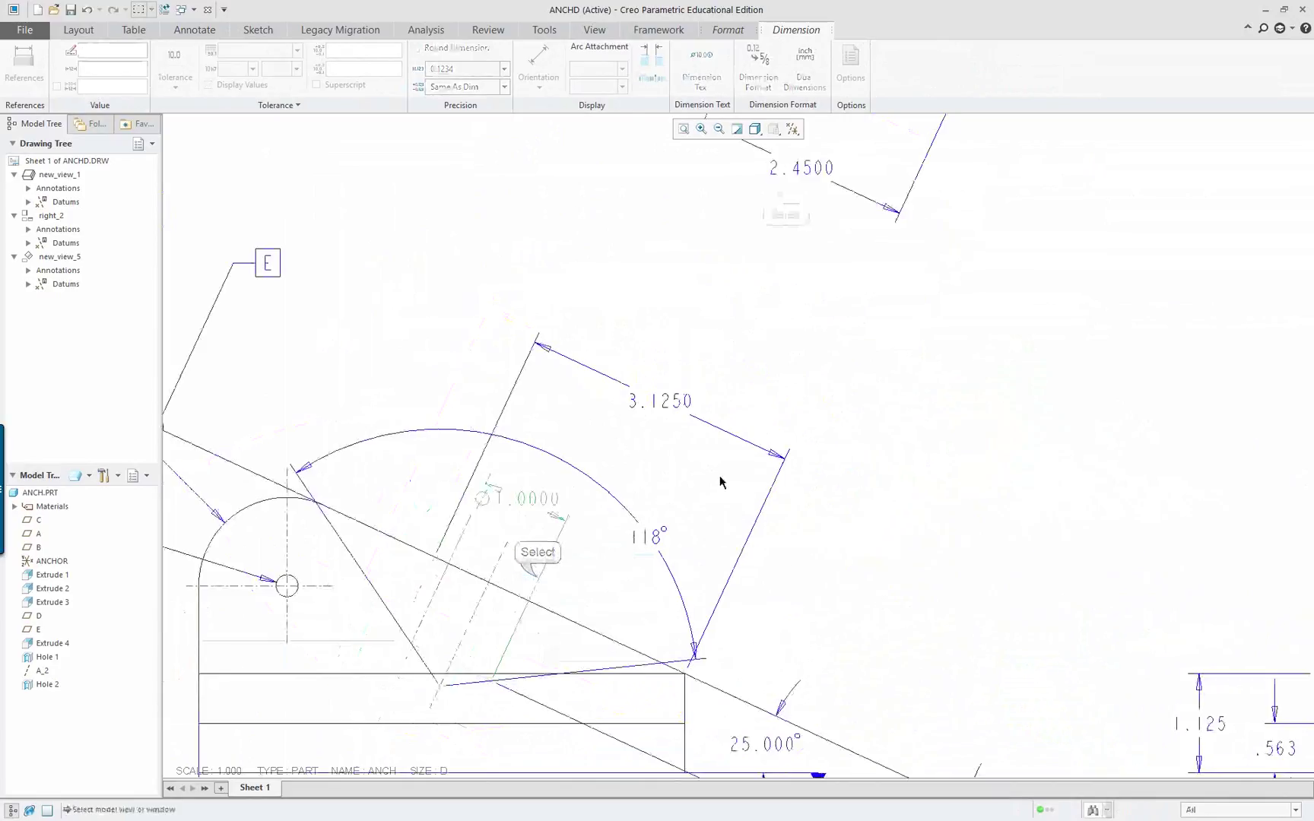
click(796, 174)
Place the Ø1.0000 dimension below and left of the large hole, and flip its arrows to a single leader arrow.
drag(782, 165, 673, 252)
scroll(850, 296, down, 3)
scroll(875, 143, up, 3)
scroll(905, 216, up, 1)
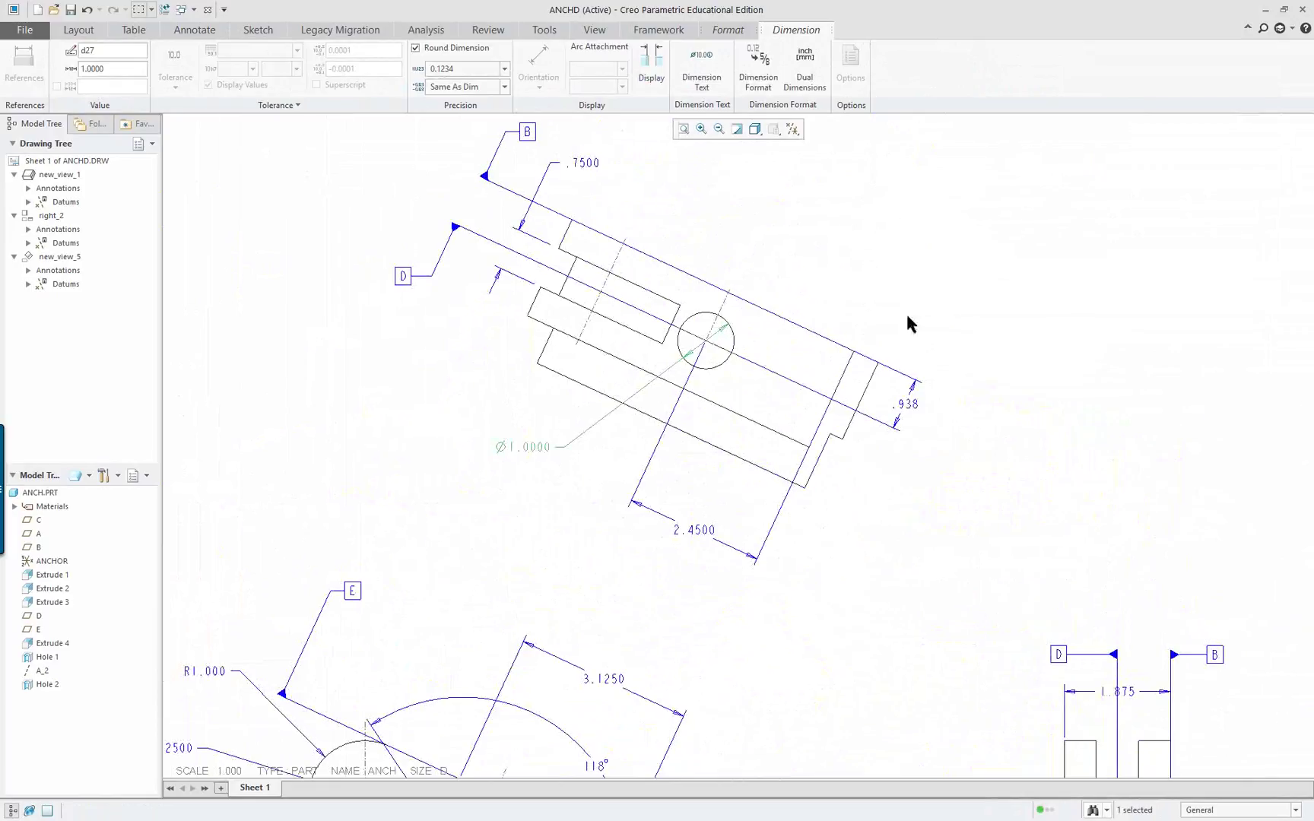
right_click(1065, 415)
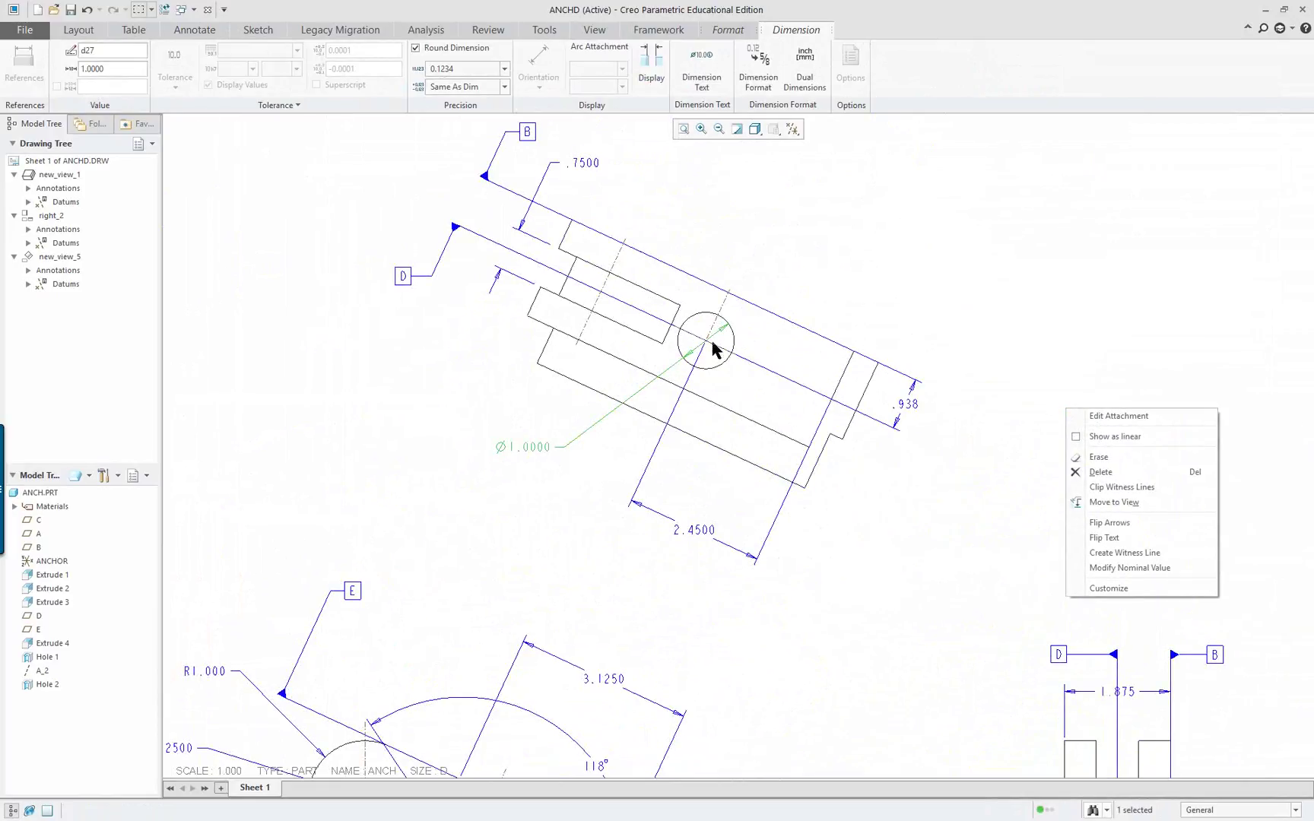
click(1127, 523)
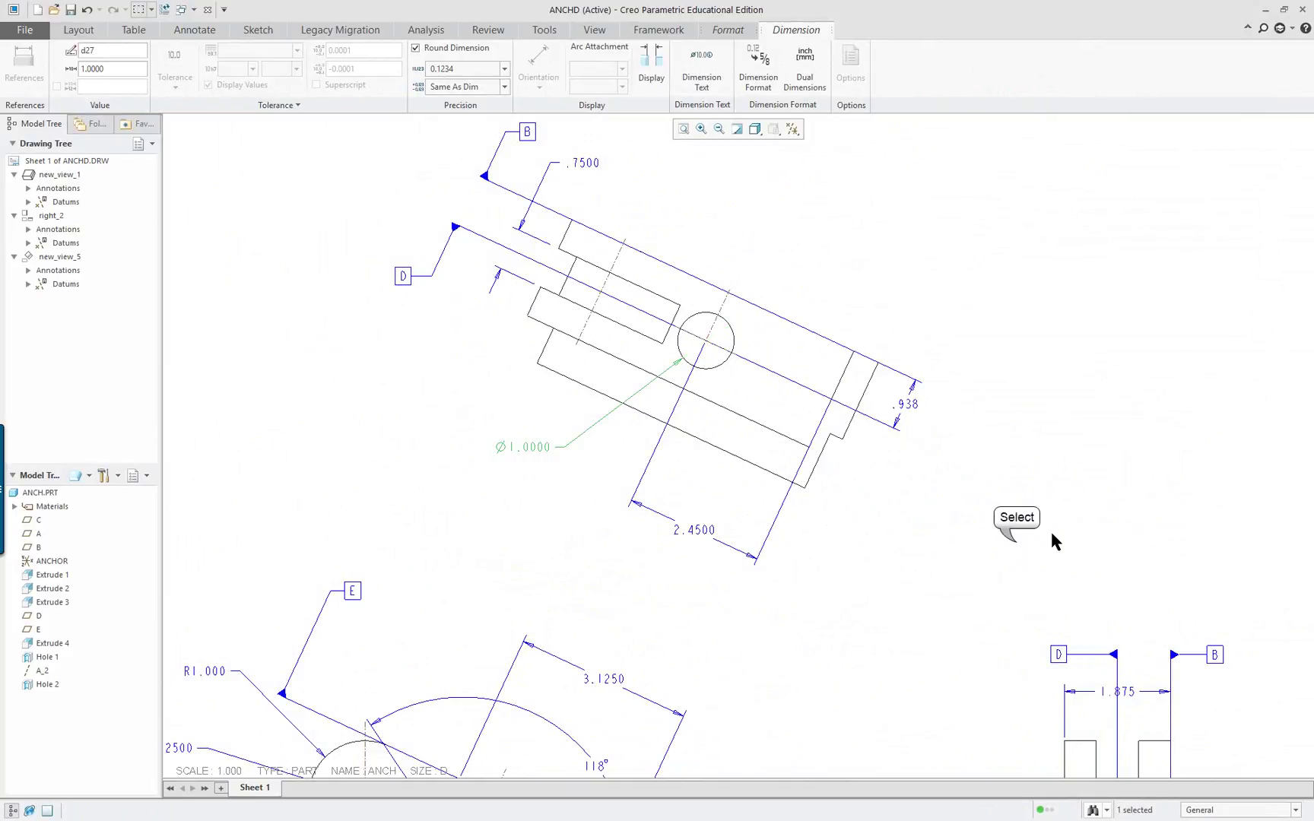
click(1016, 543)
Examine the dimension arrangement across the auxiliary, front and right views.
scroll(877, 540, down, 3)
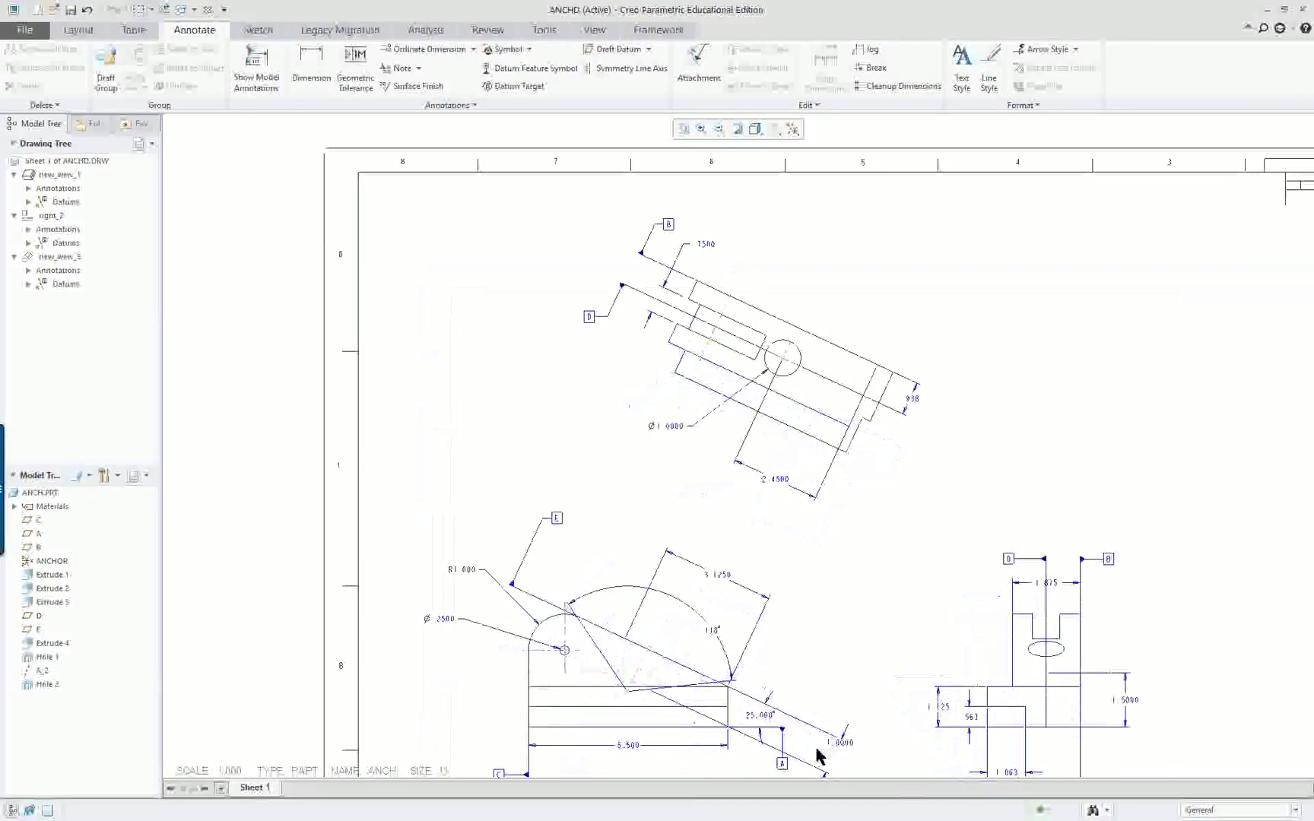
scroll(816, 755, up, 2)
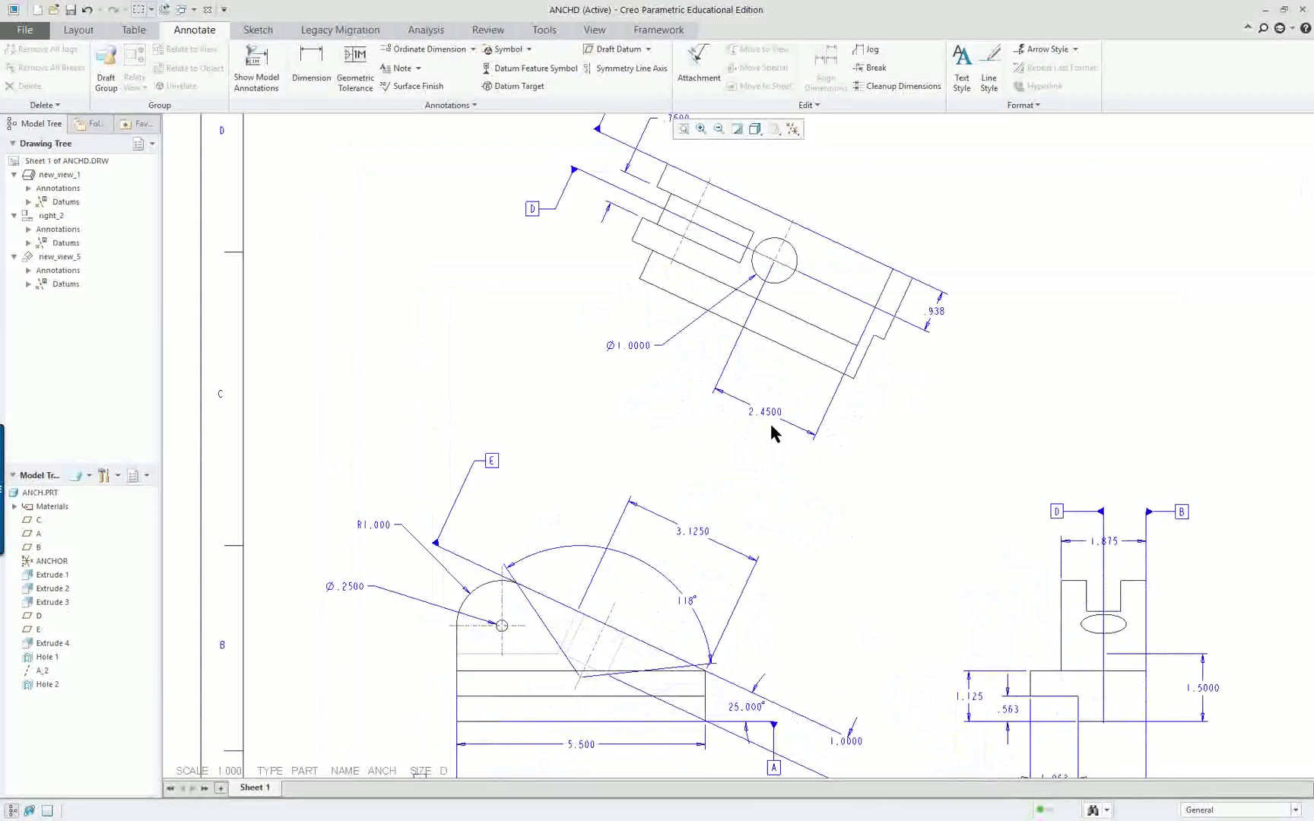
scroll(921, 475, down, 3)
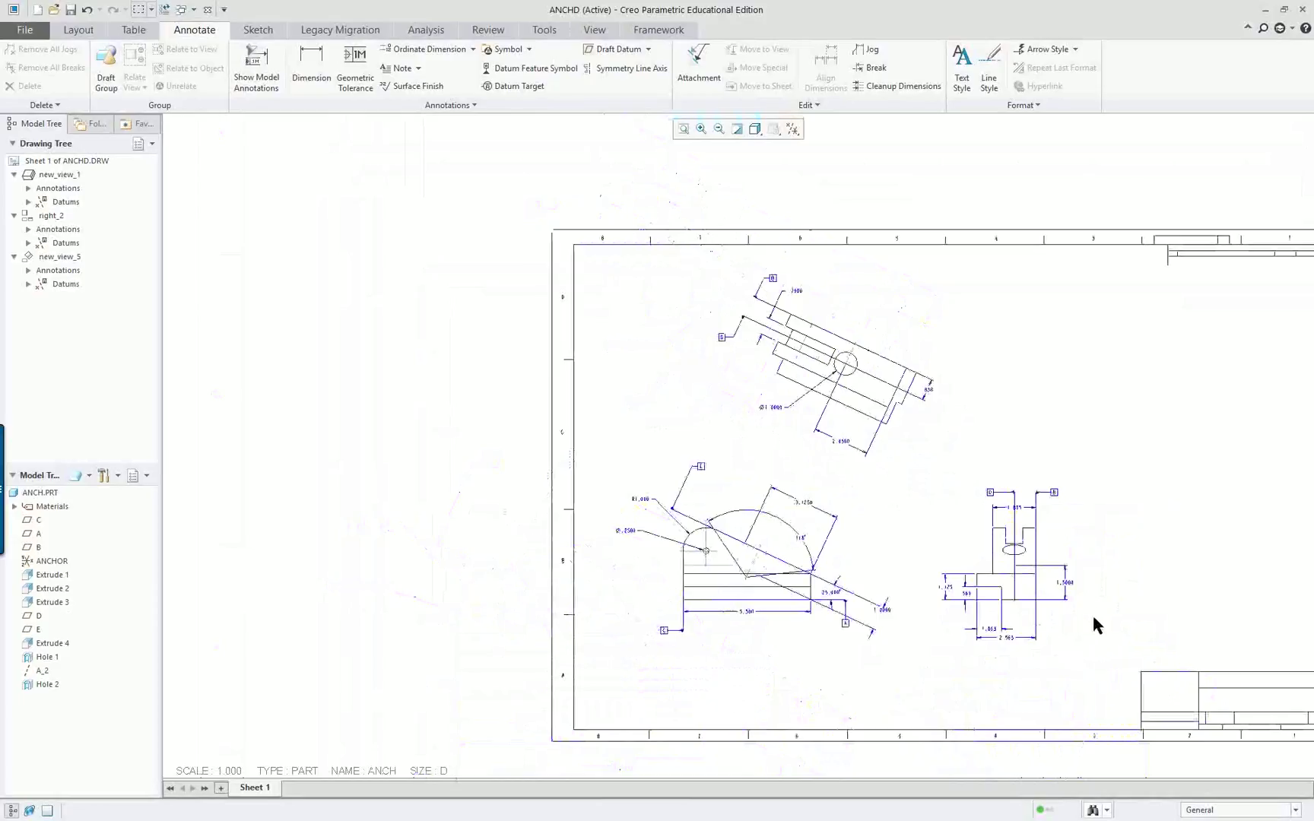
scroll(1103, 608, up, 1)
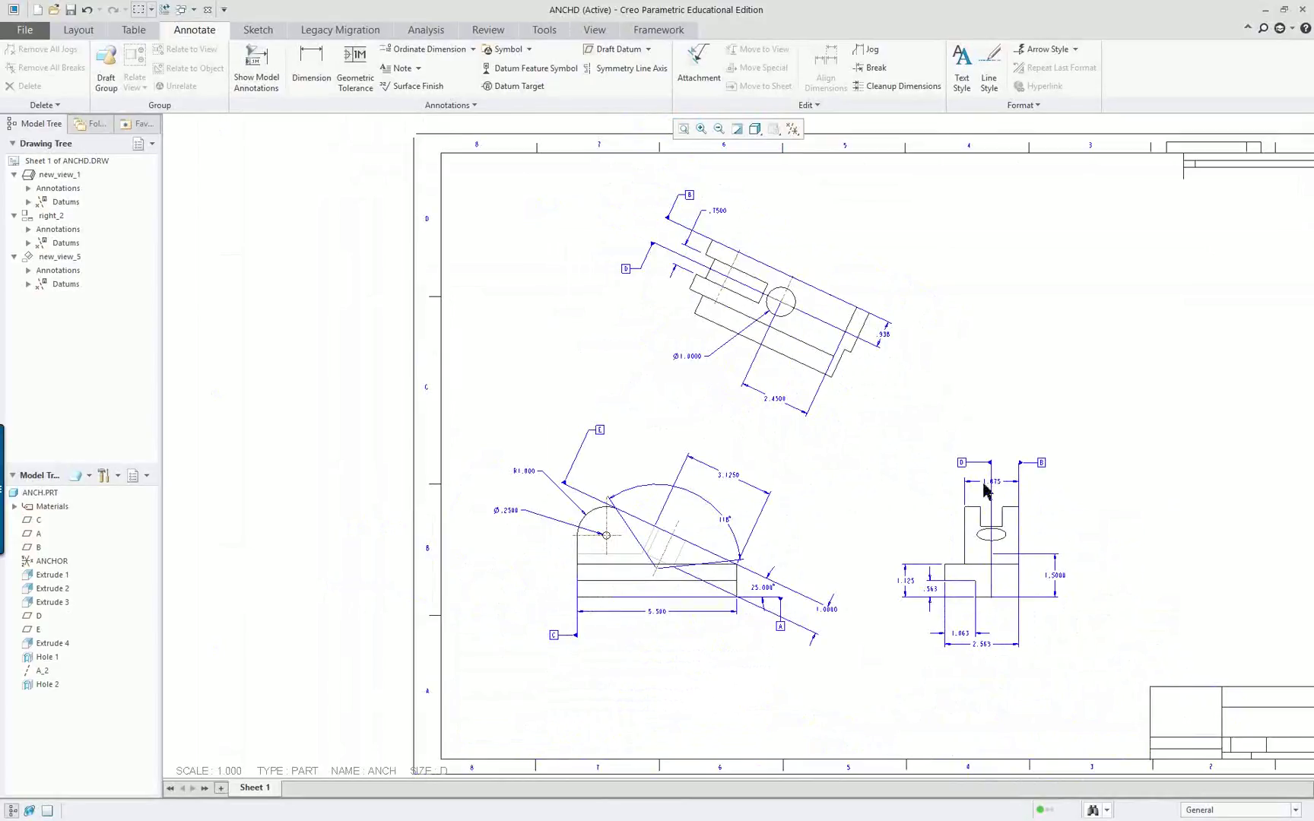
scroll(835, 289, up, 4)
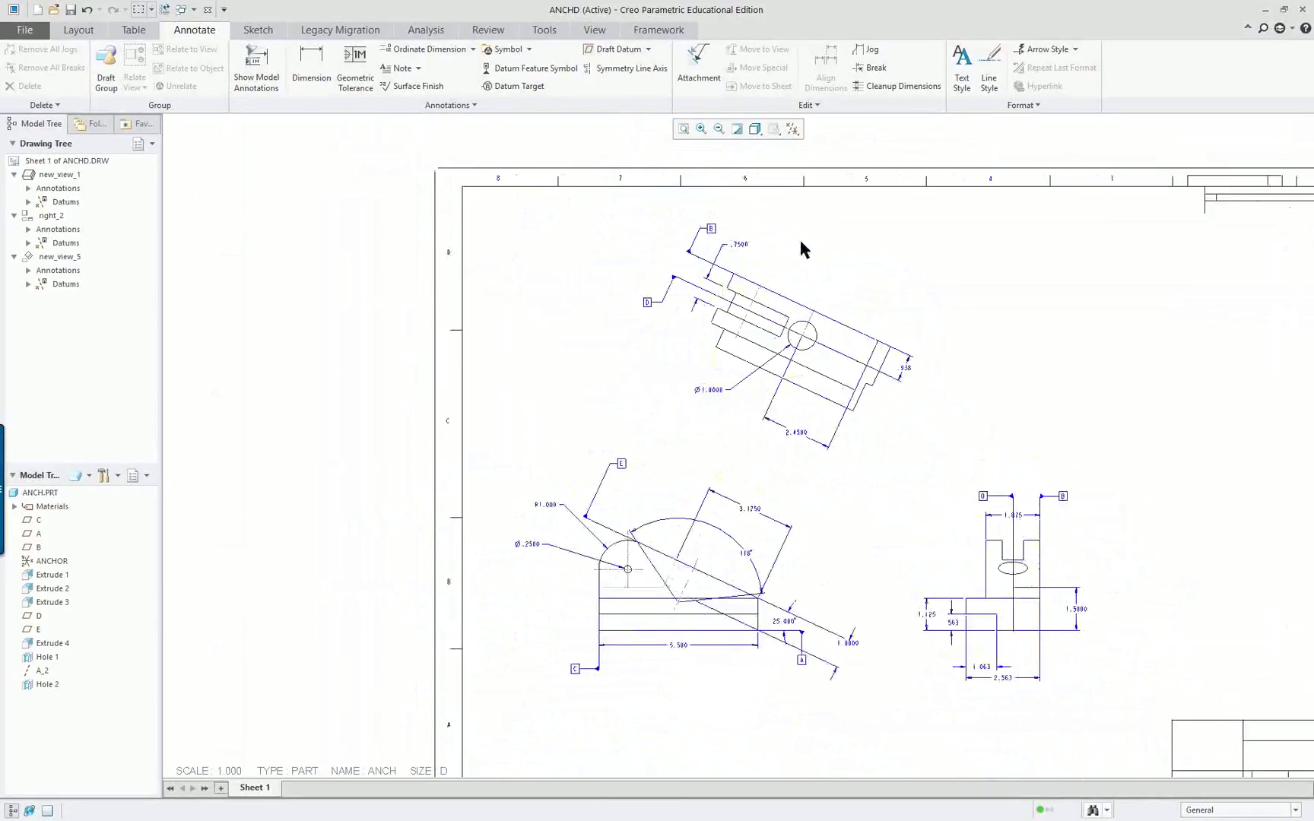
scroll(827, 322, down, 1)
scroll(1138, 704, down, 3)
scroll(1138, 711, up, 4)
scroll(1136, 706, down, 1)
scroll(760, 692, down, 3)
scroll(578, 748, up, 2)
scroll(378, 590, up, 2)
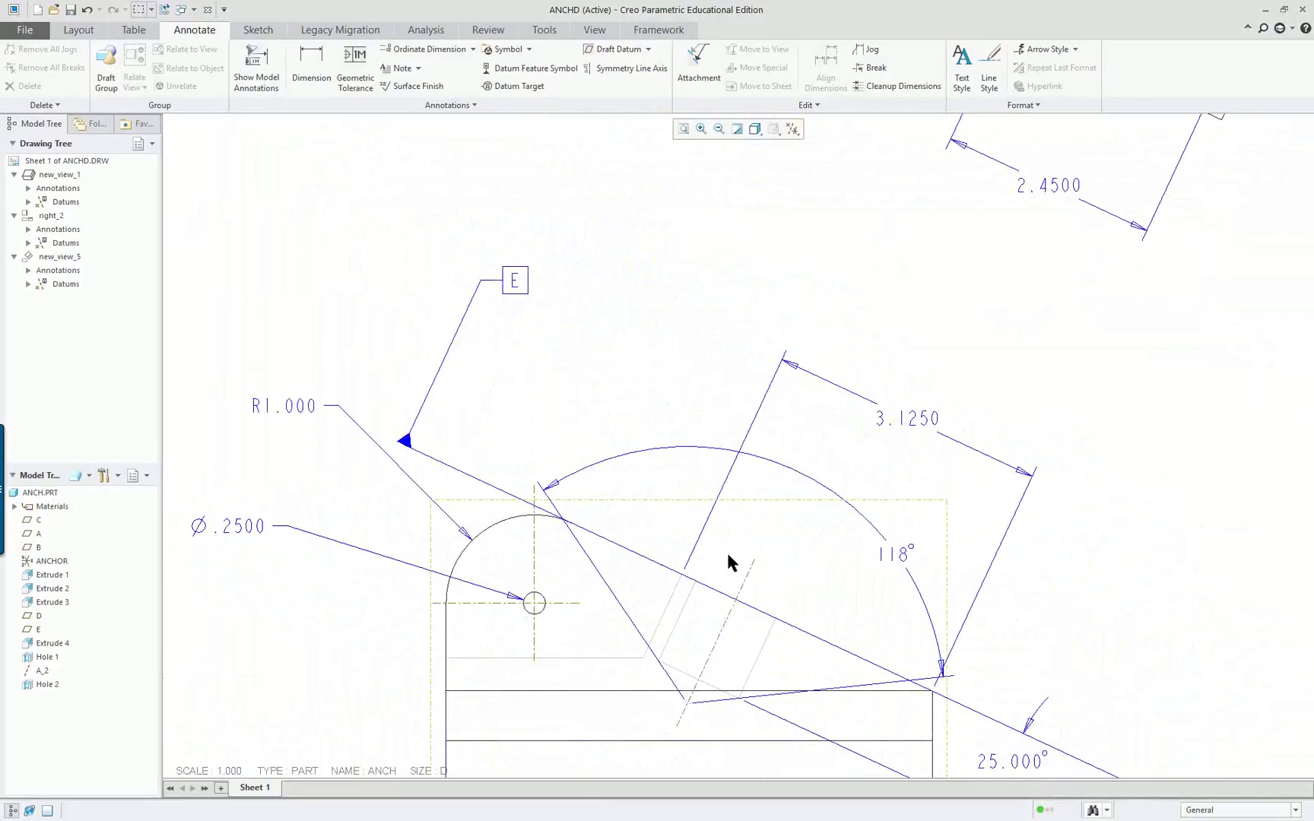
Show the small cross hole's edges in both lugs of the auxiliary view as hidden lines using Edge Display.
scroll(728, 561, down, 3)
scroll(926, 322, up, 3)
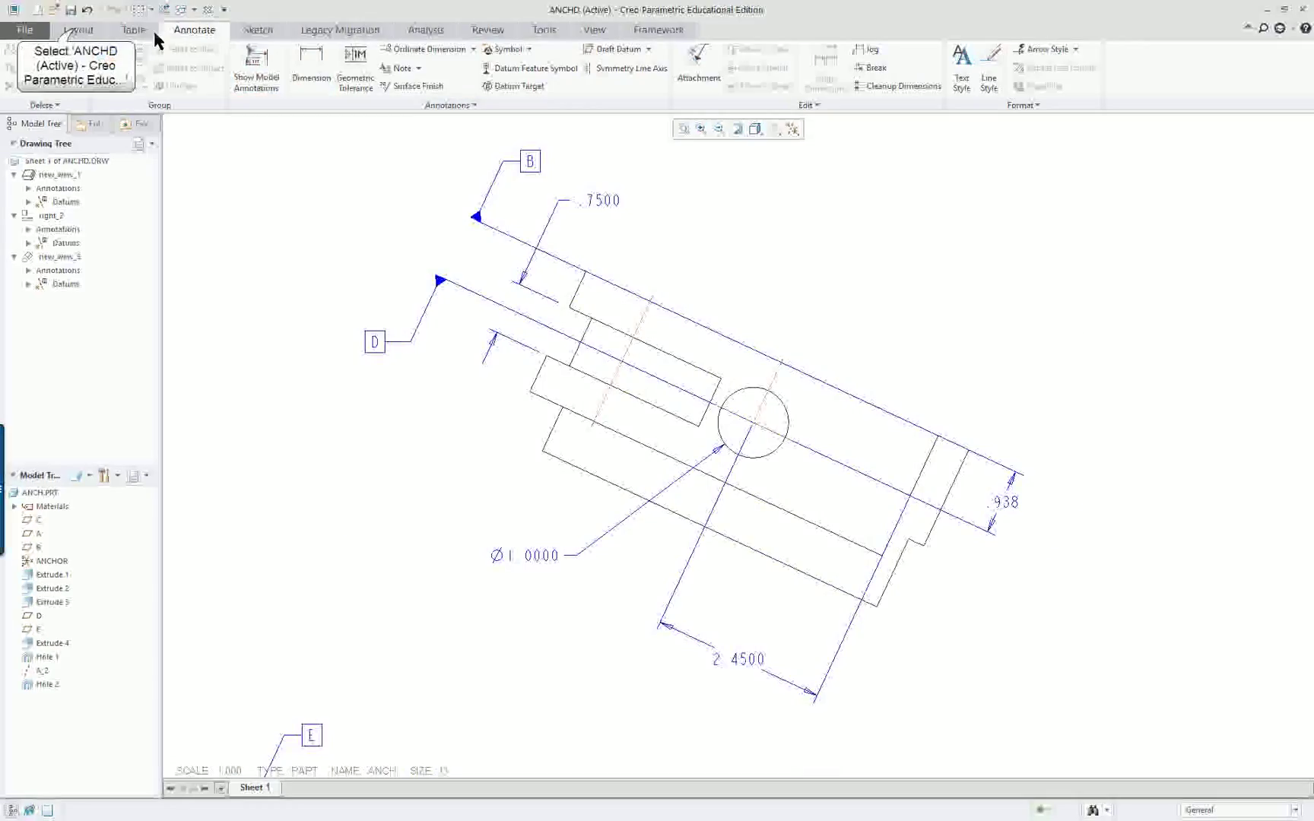
click(79, 31)
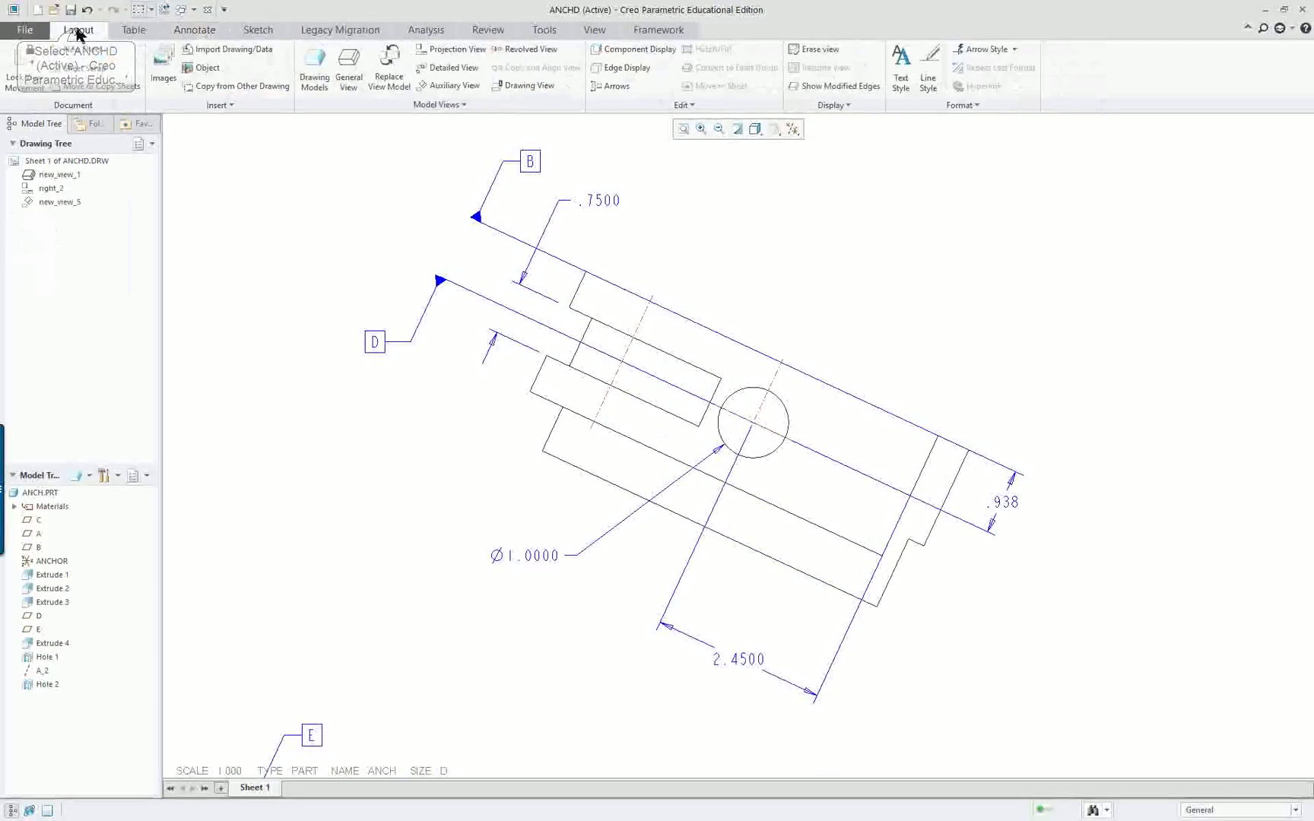
click(629, 70)
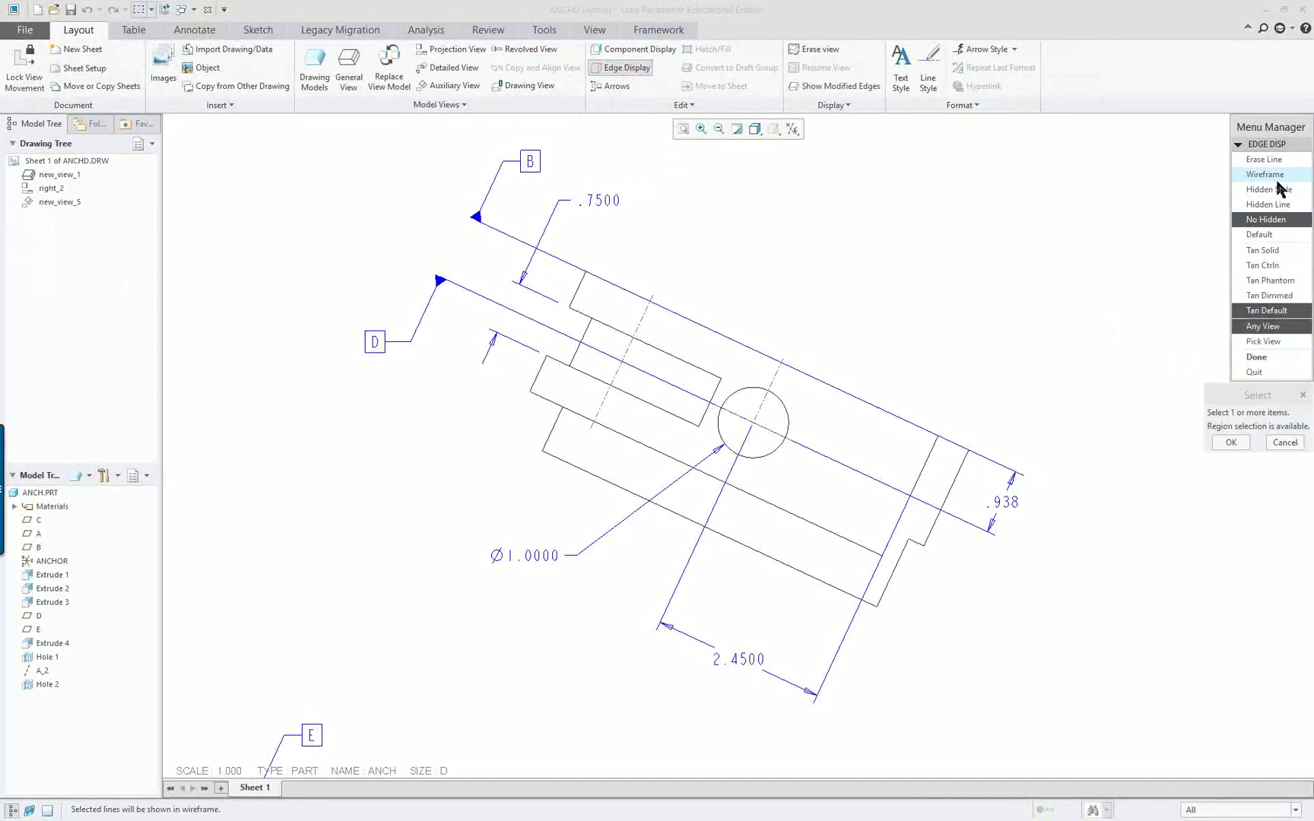
click(1269, 205)
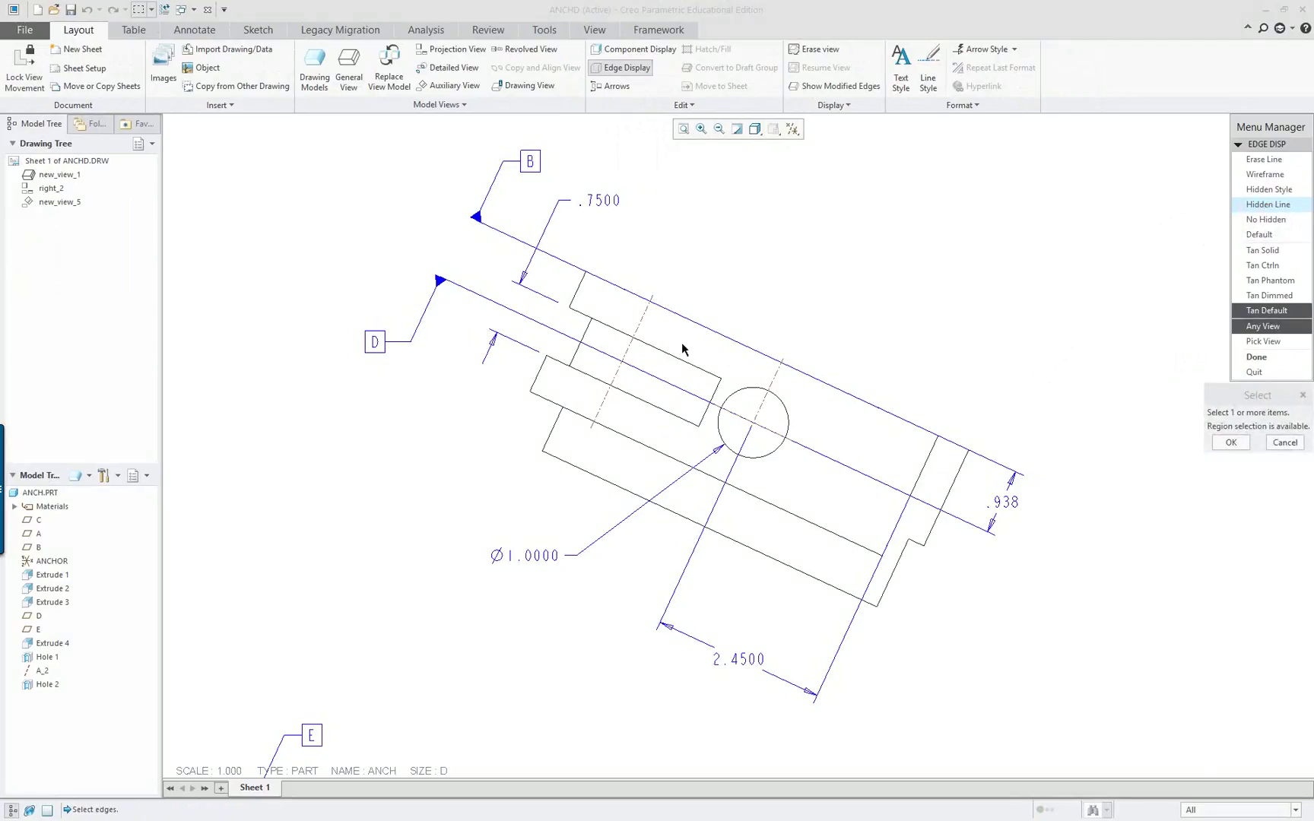
scroll(669, 342, down, 3)
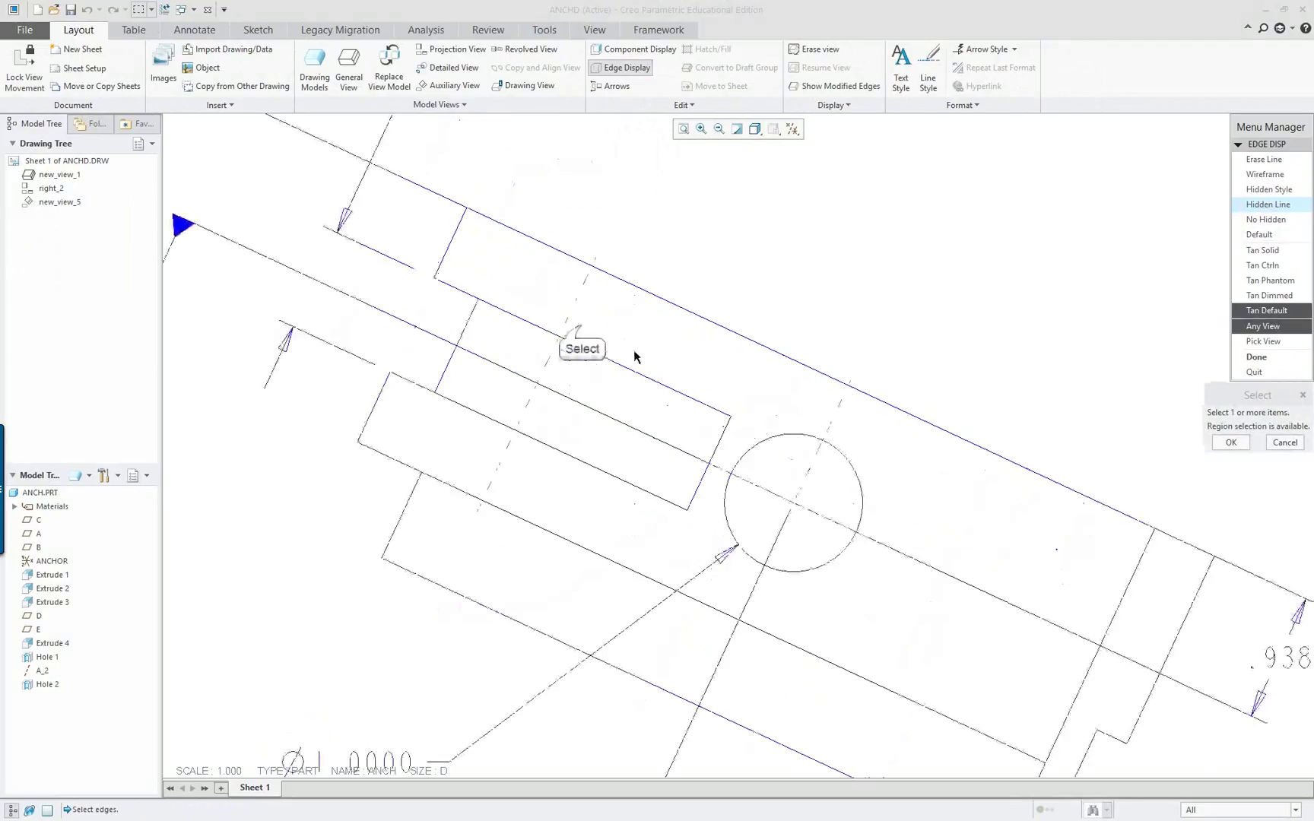
click(582, 329)
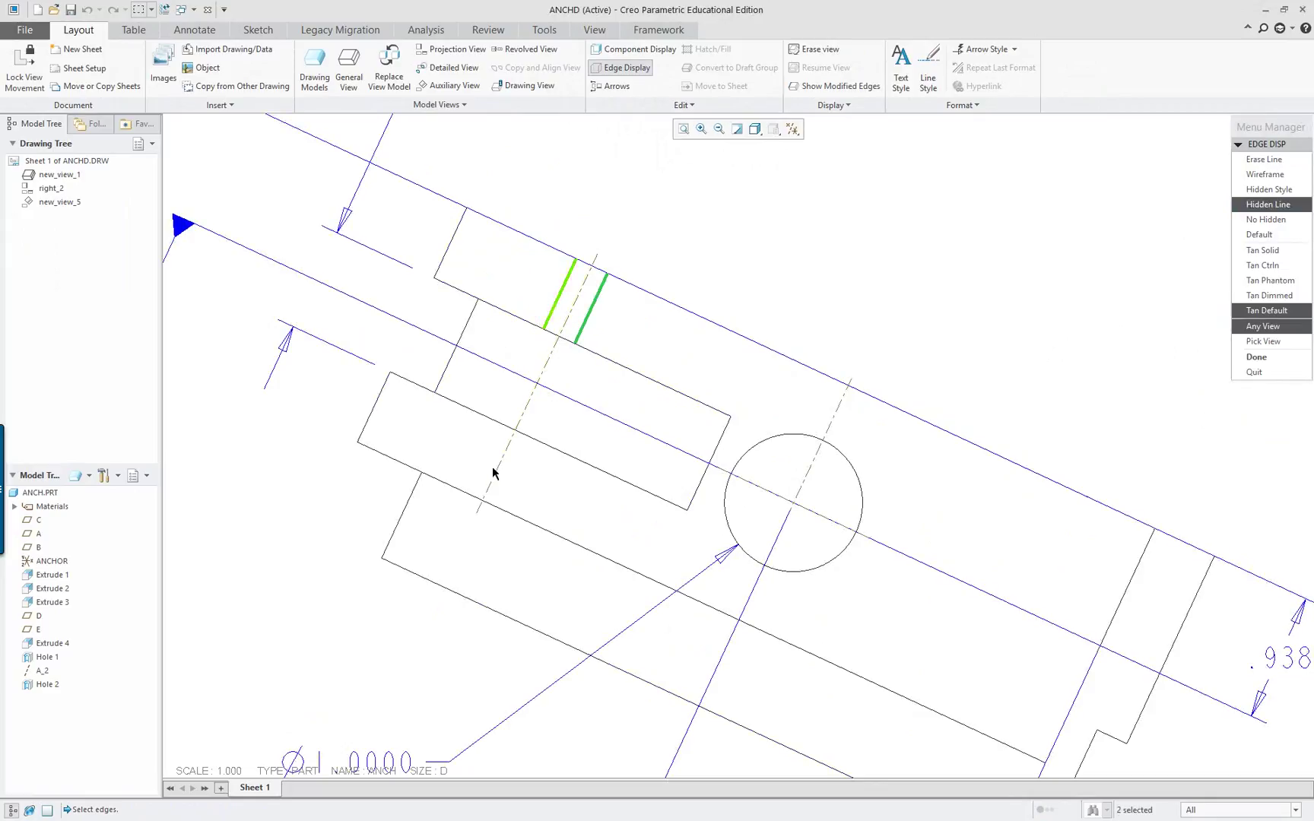
click(1256, 357)
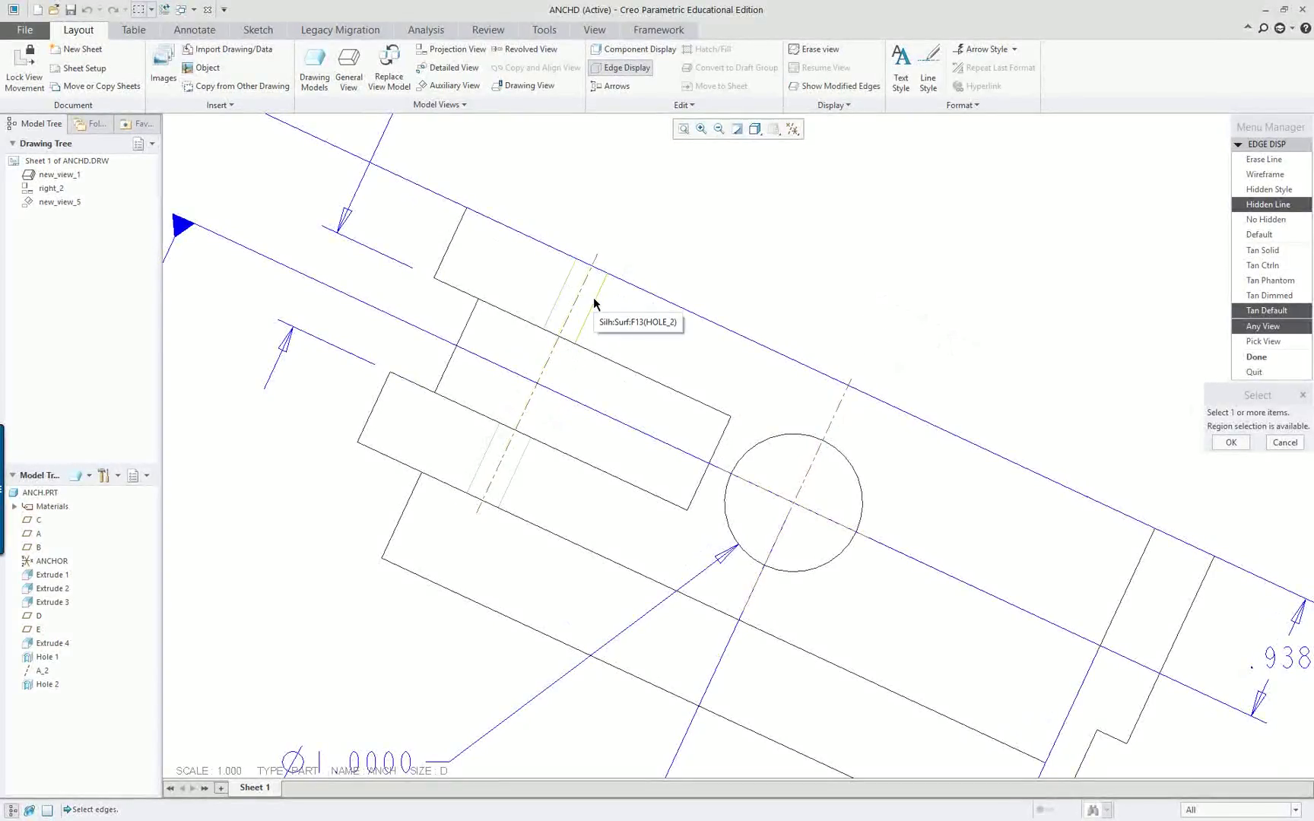
scroll(594, 298, up, 3)
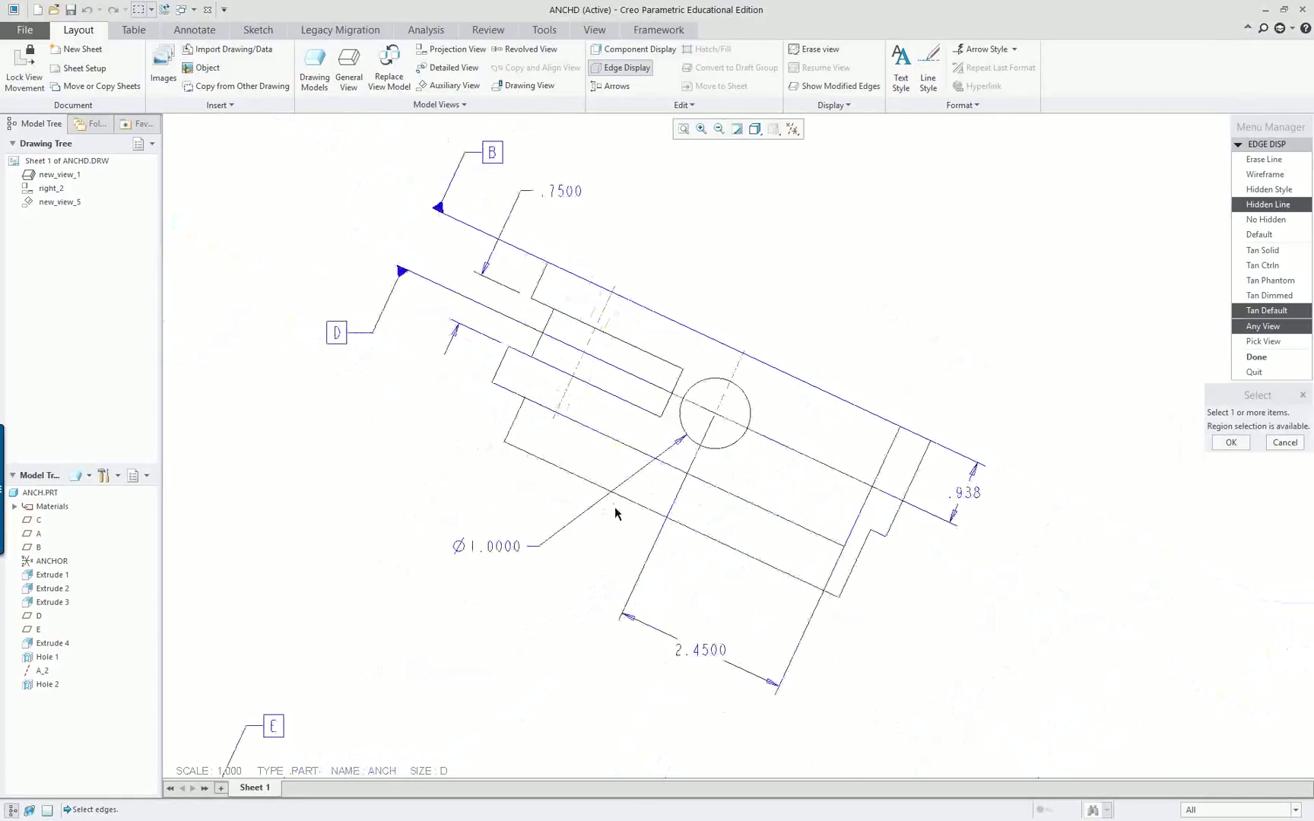
scroll(615, 513, down, 1)
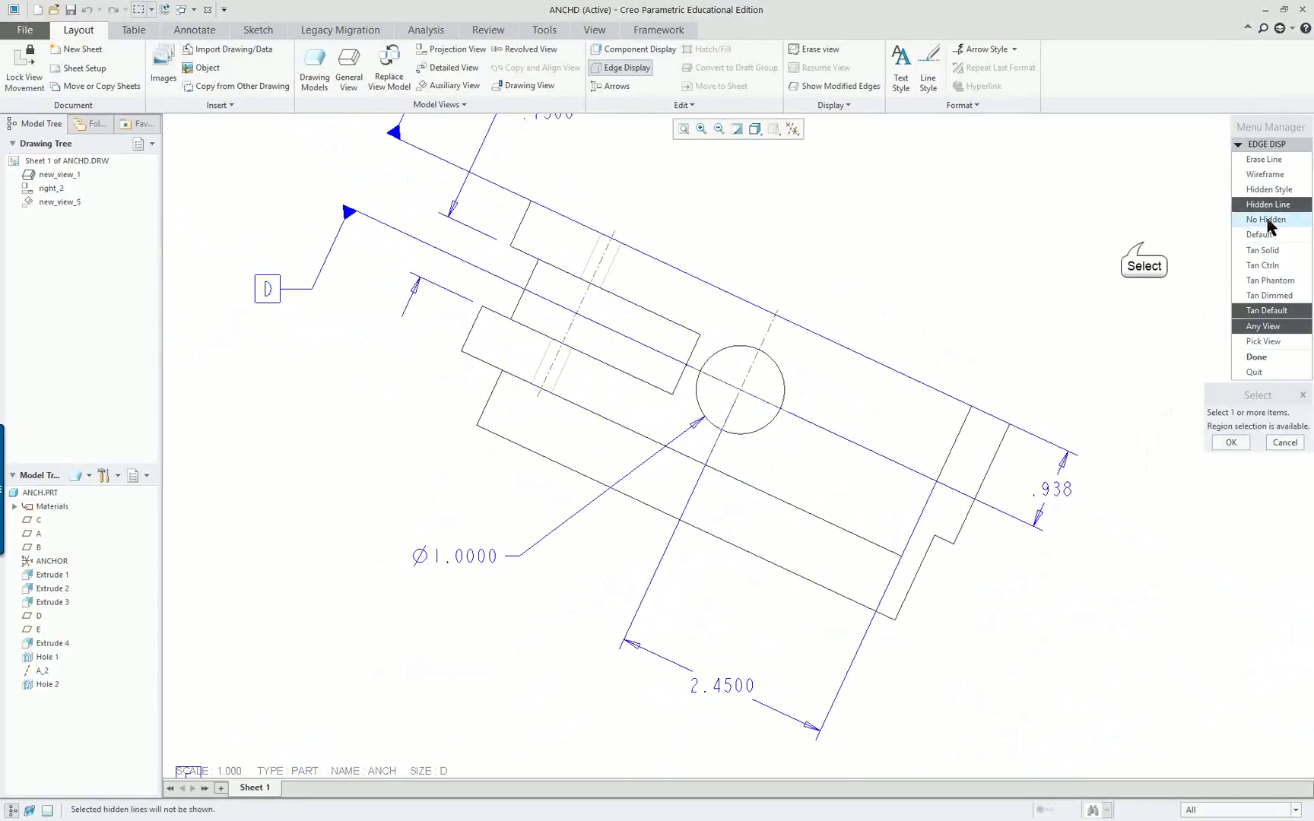
Erase the six outline edges of the base flange in the auxiliary view with the Erase Line edge display.
click(1283, 161)
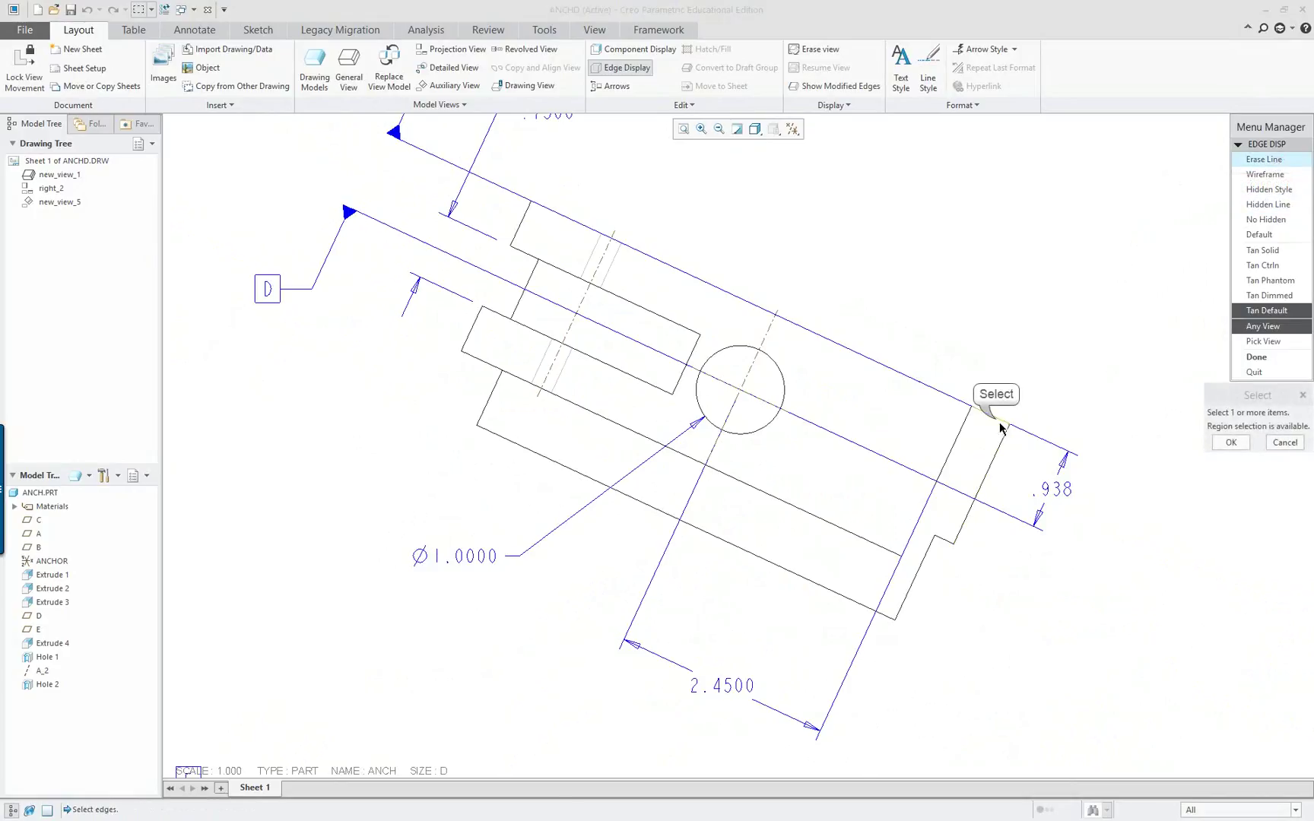
click(998, 443)
click(996, 449)
click(929, 556)
click(925, 563)
click(836, 588)
click(488, 399)
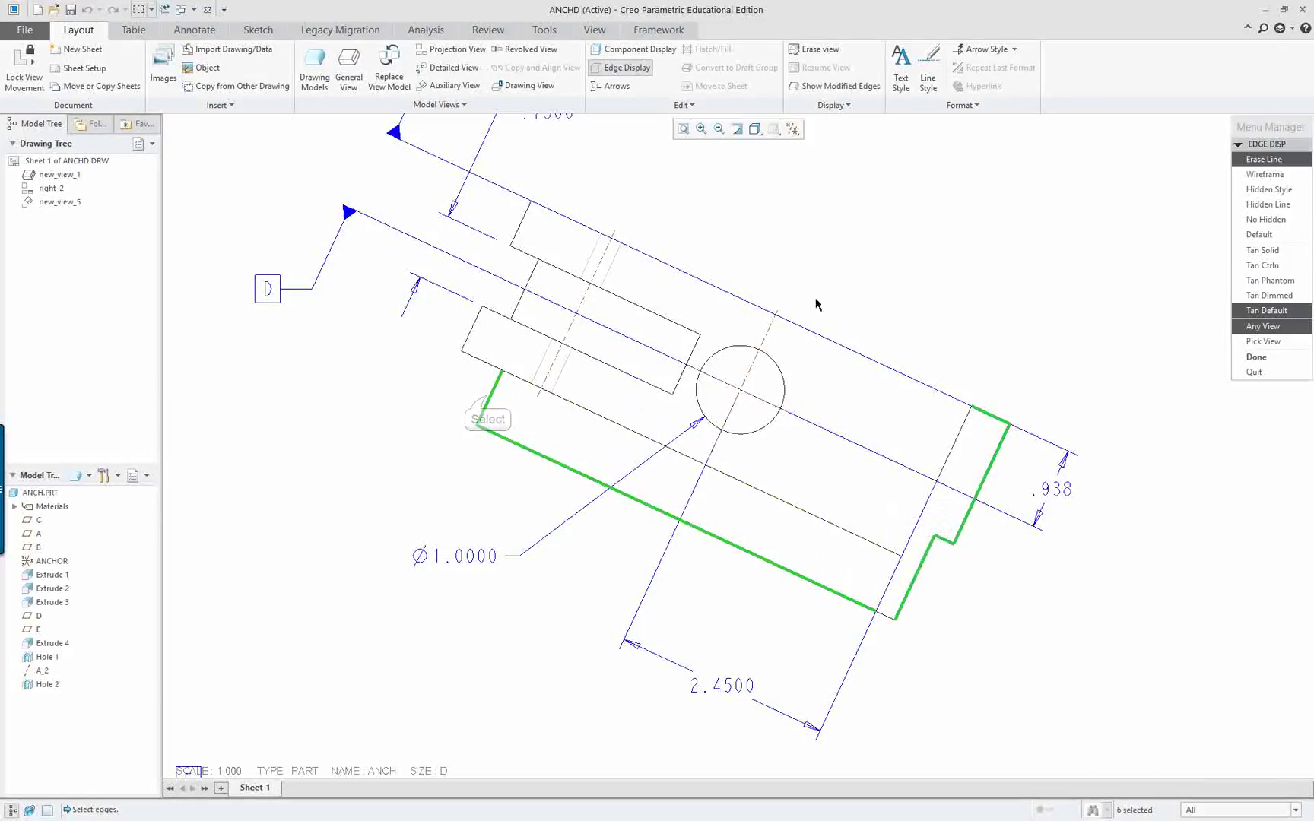
middle_click(964, 298)
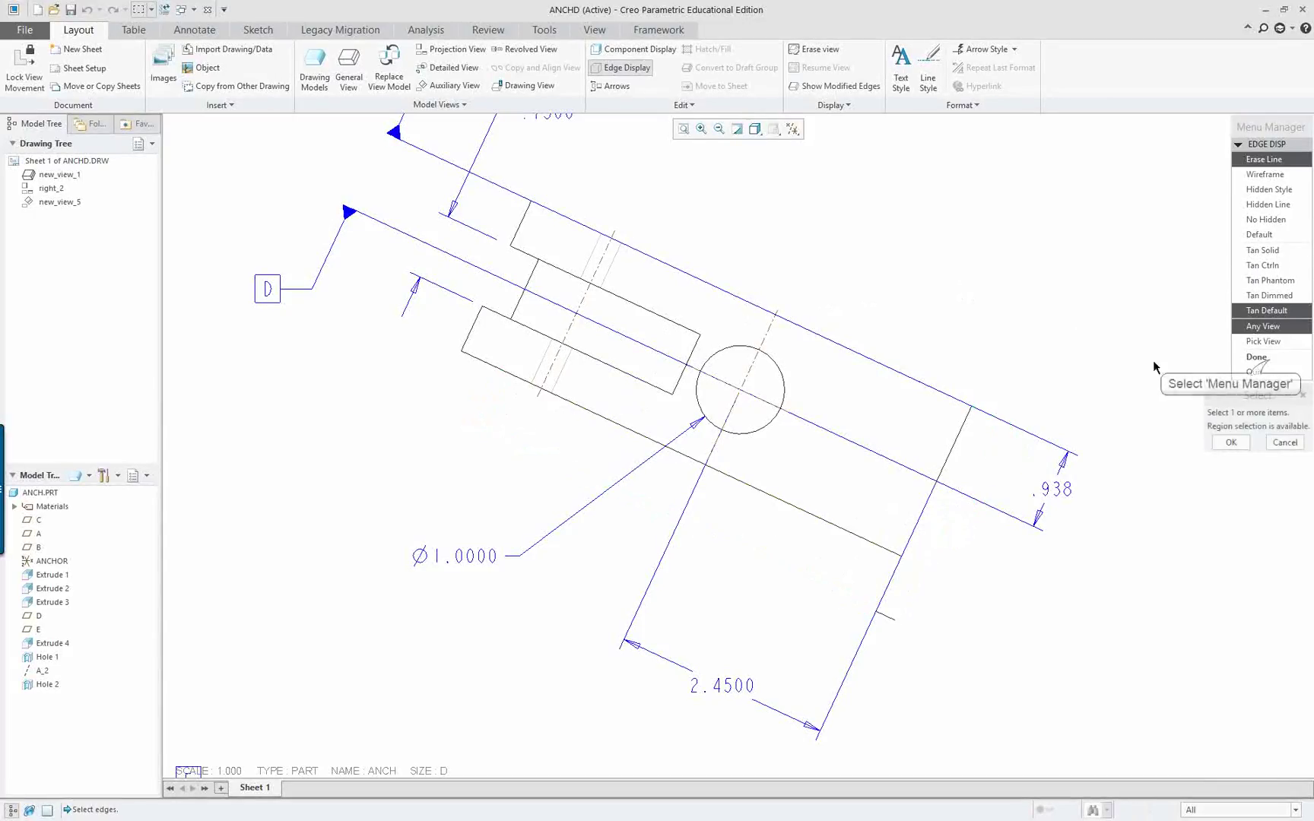
middle_click(1225, 369)
scroll(1169, 372, down, 3)
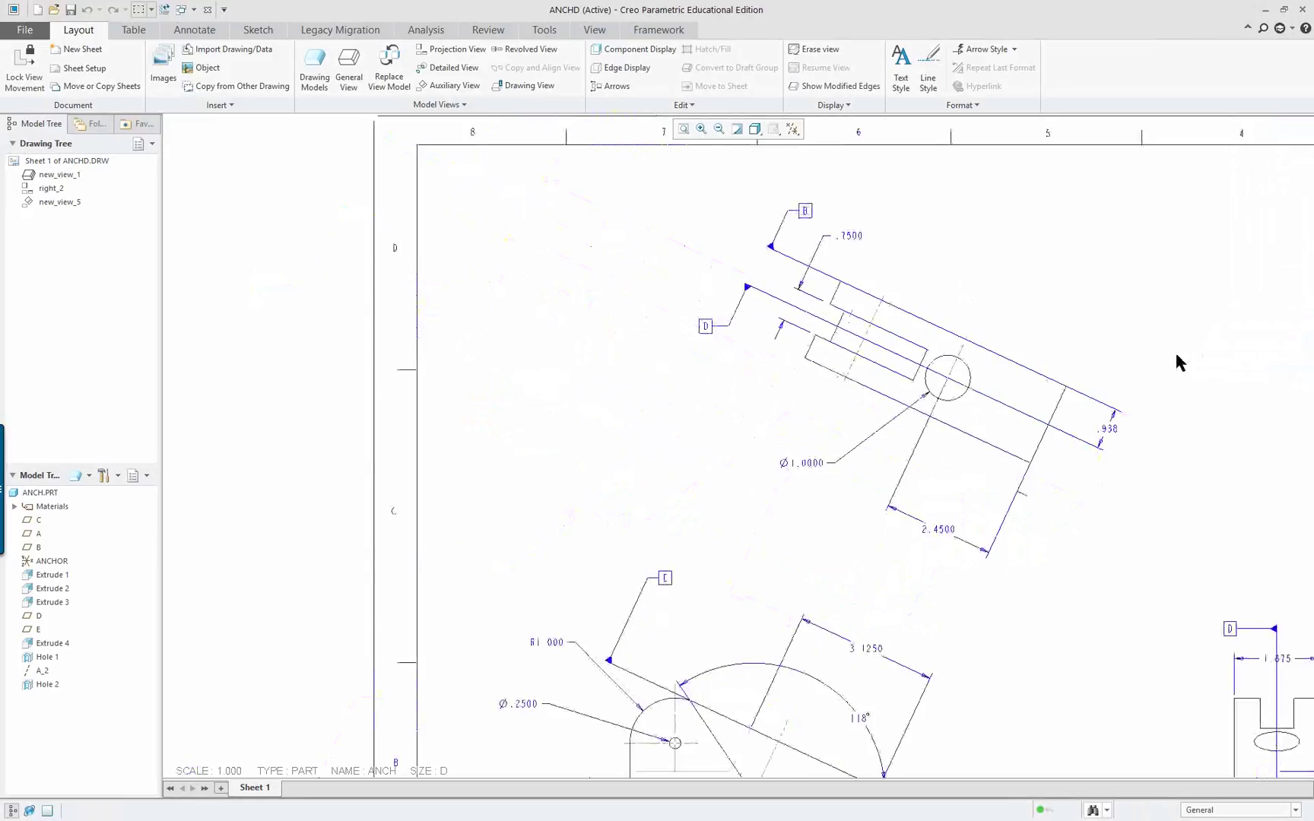
scroll(1209, 403, up, 2)
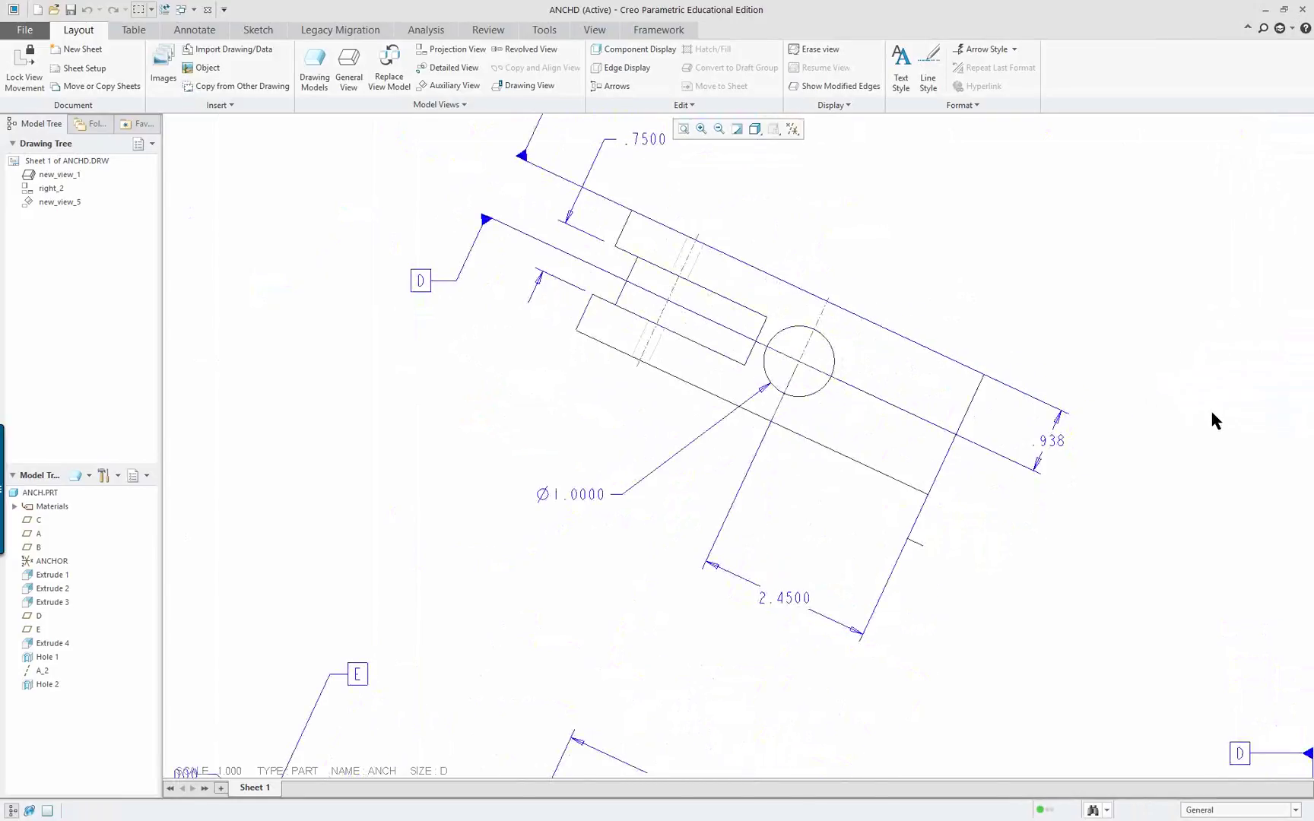
Adjust the end of the .938 dimension's witness line near the corner of the auxiliary view.
click(1053, 448)
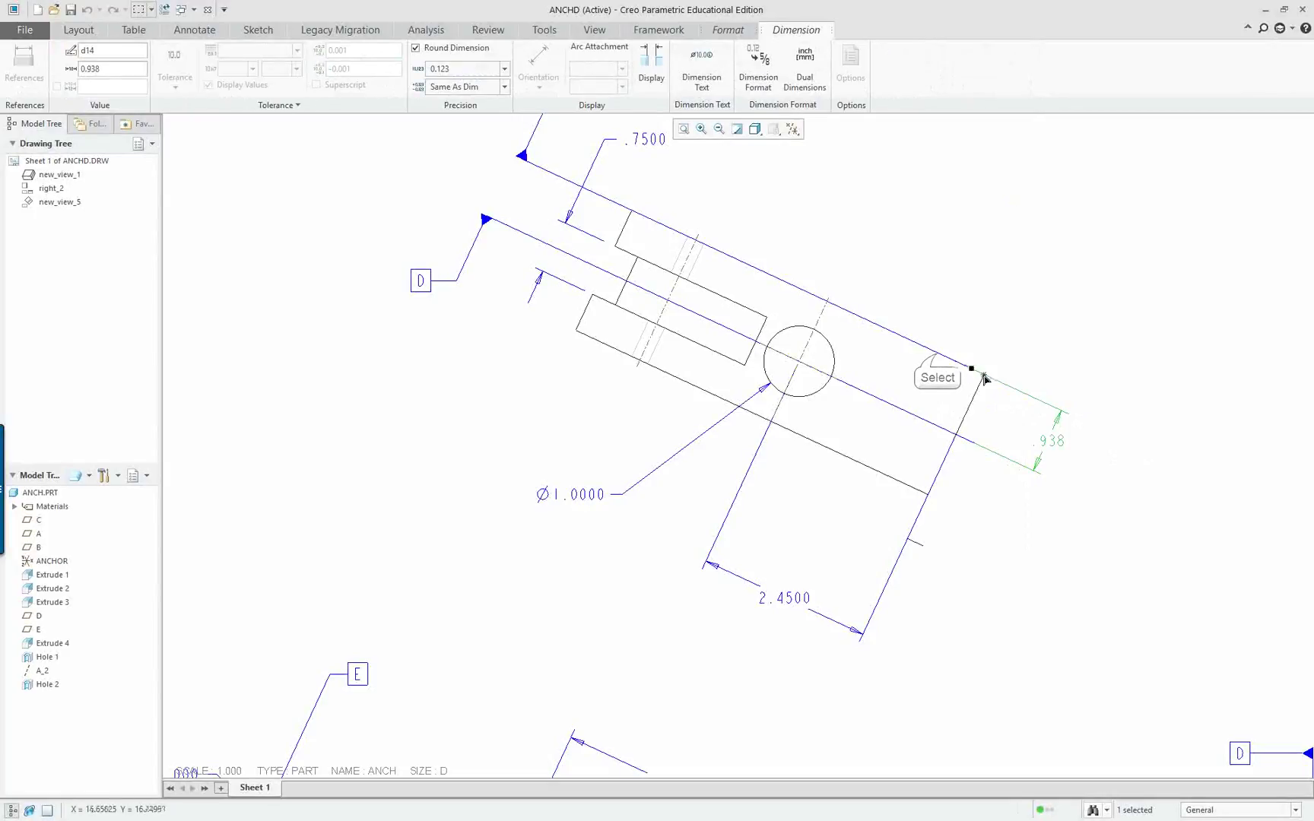
click(1139, 439)
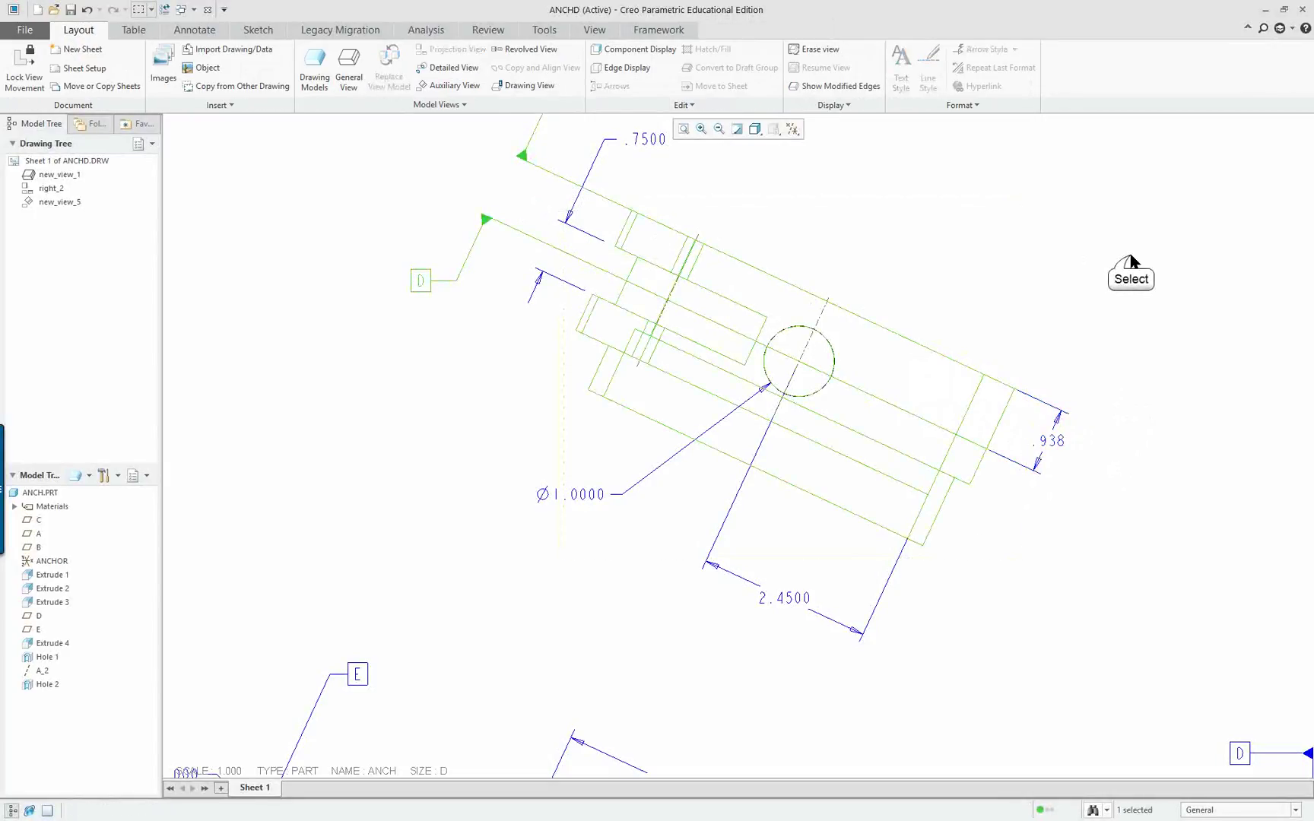
click(1132, 263)
scroll(1132, 265, down, 2)
scroll(1187, 202, up, 2)
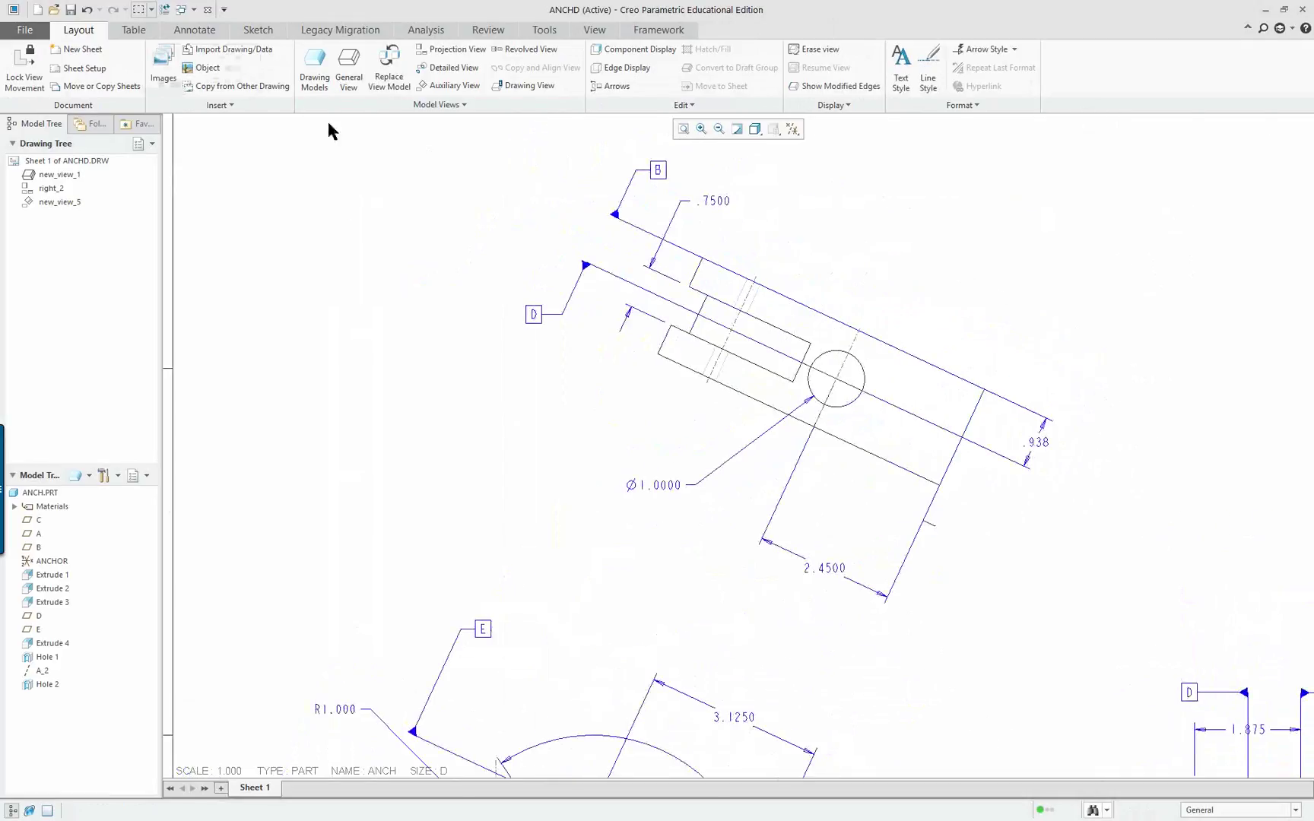
Shorten the datum B line in the auxiliary view to a short stub beside its datum symbol, clear of the part outline.
click(202, 32)
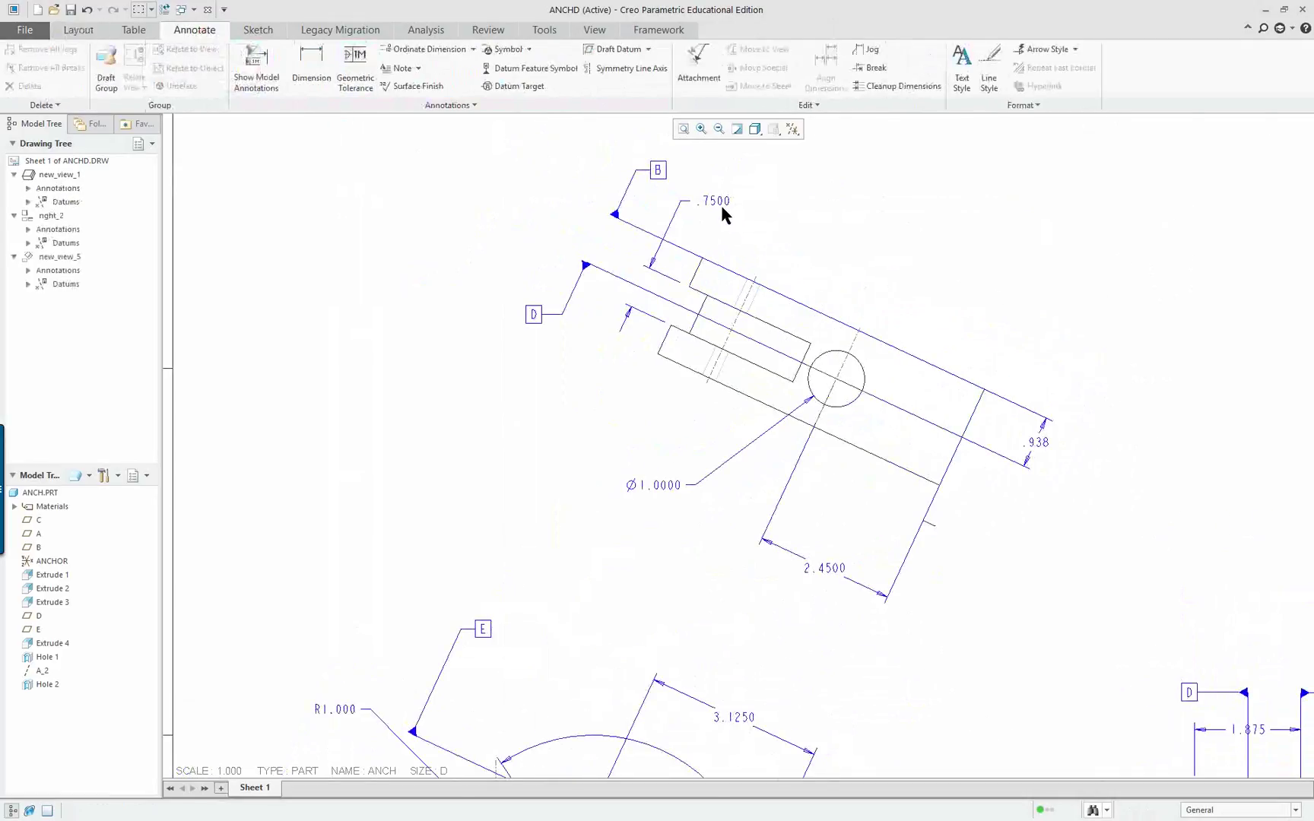
click(622, 211)
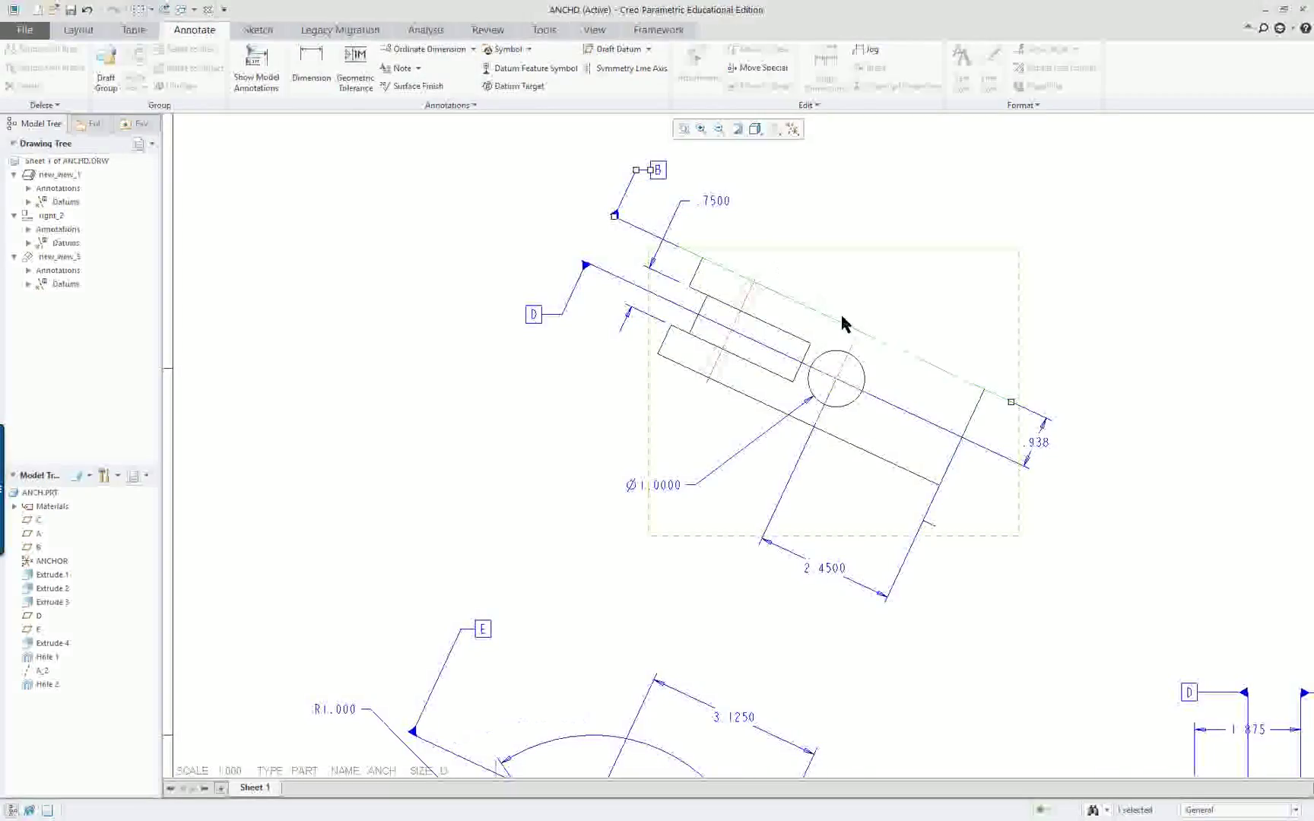
drag(1017, 408, 614, 220)
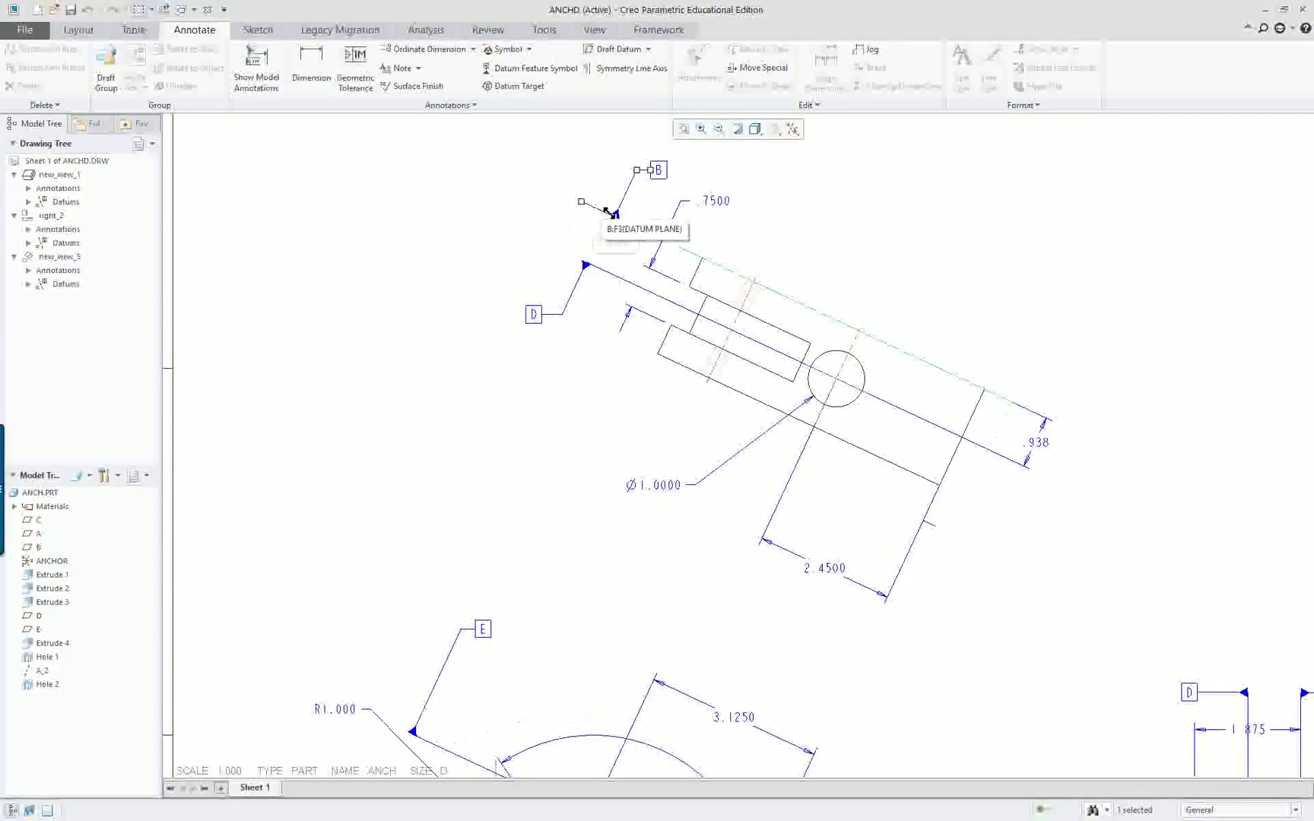
drag(629, 225, 760, 271)
drag(586, 212, 609, 166)
click(1036, 289)
scroll(1133, 362, down, 1)
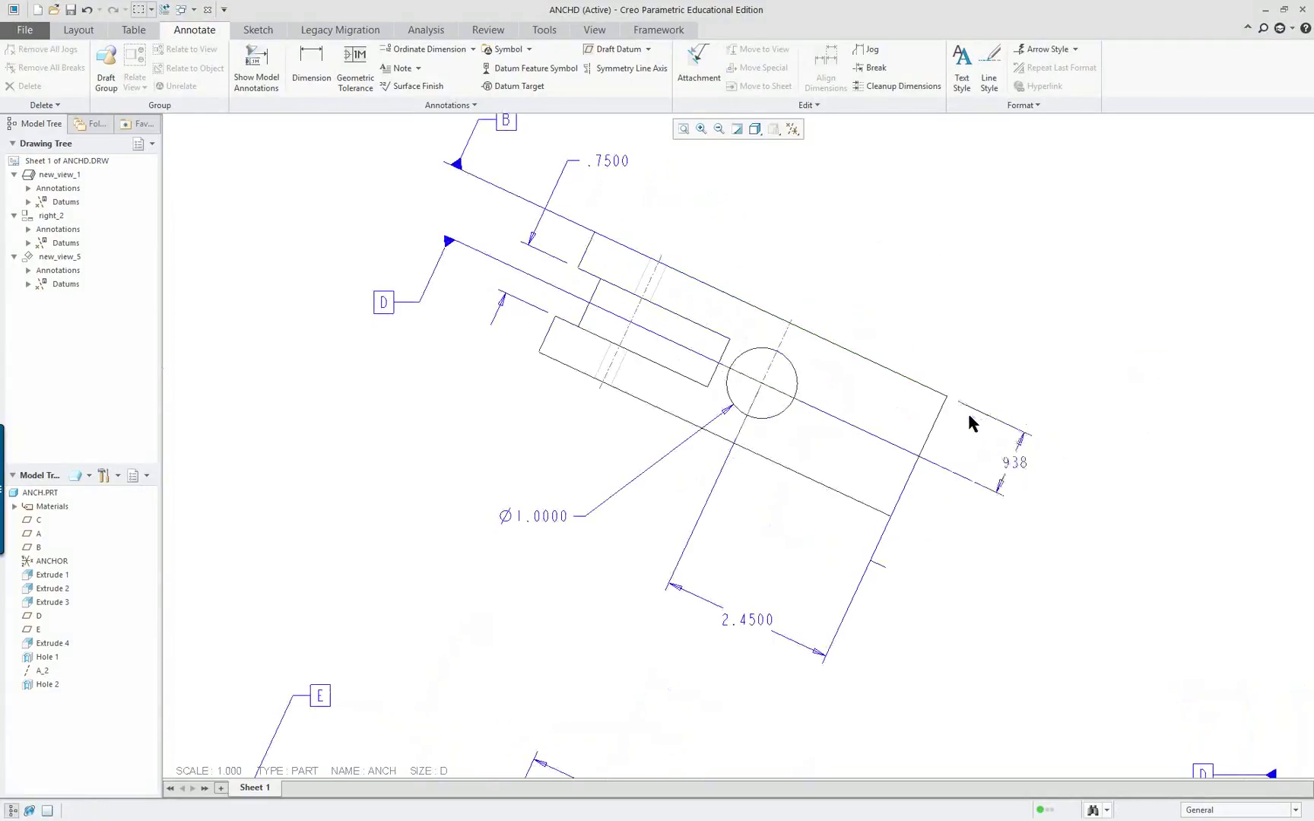
Erase the short leftover edge beside the 2.4500 dimension in the auxiliary view with the Erase Line edge display.
scroll(970, 426, up, 2)
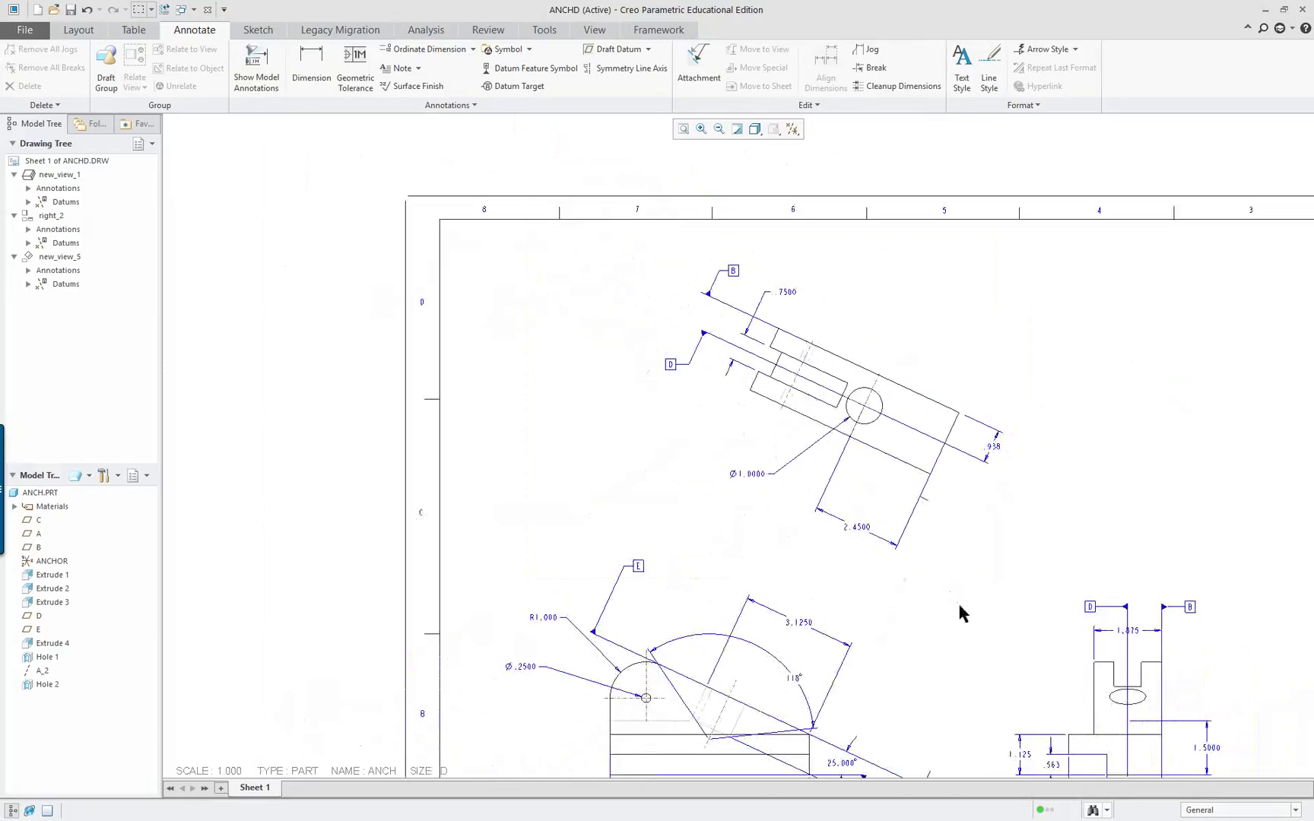
scroll(957, 605, down, 1)
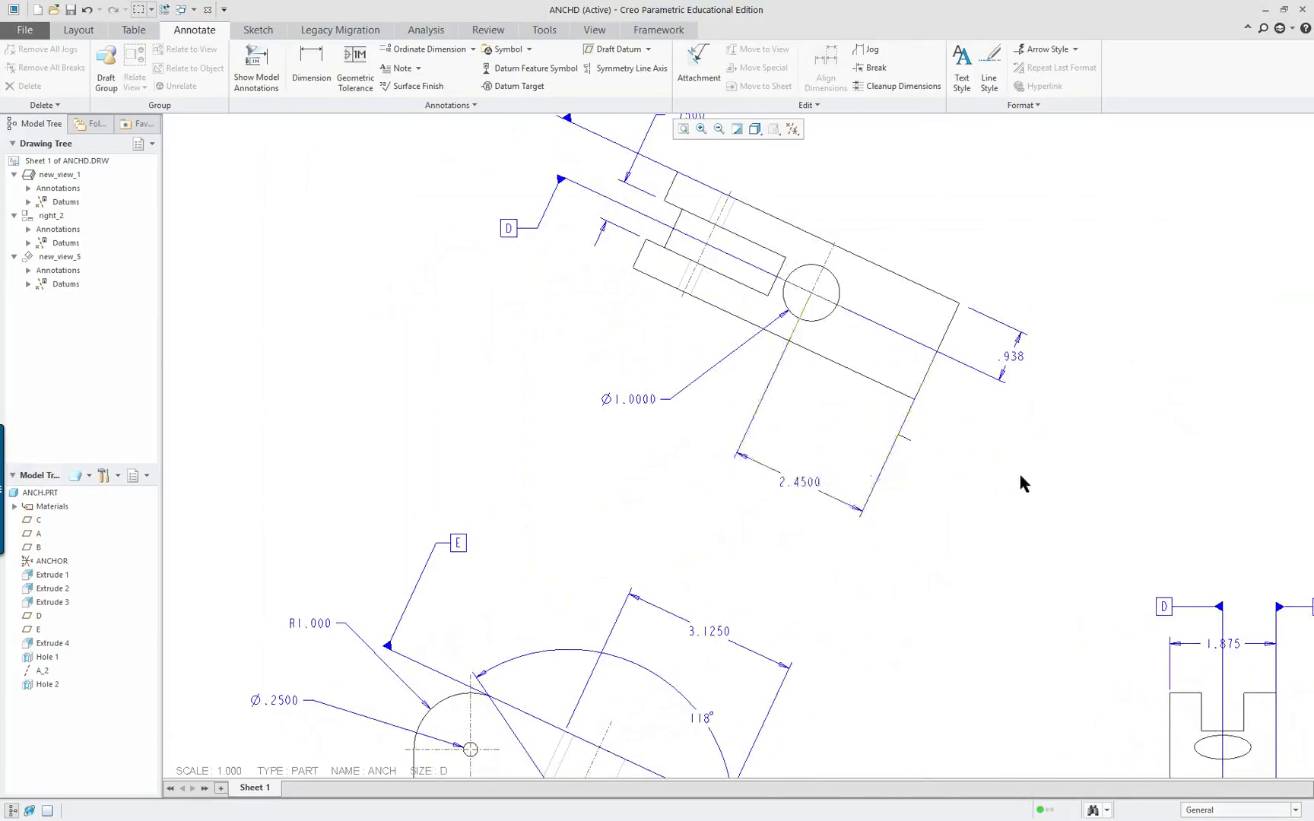
scroll(1018, 475, down, 1)
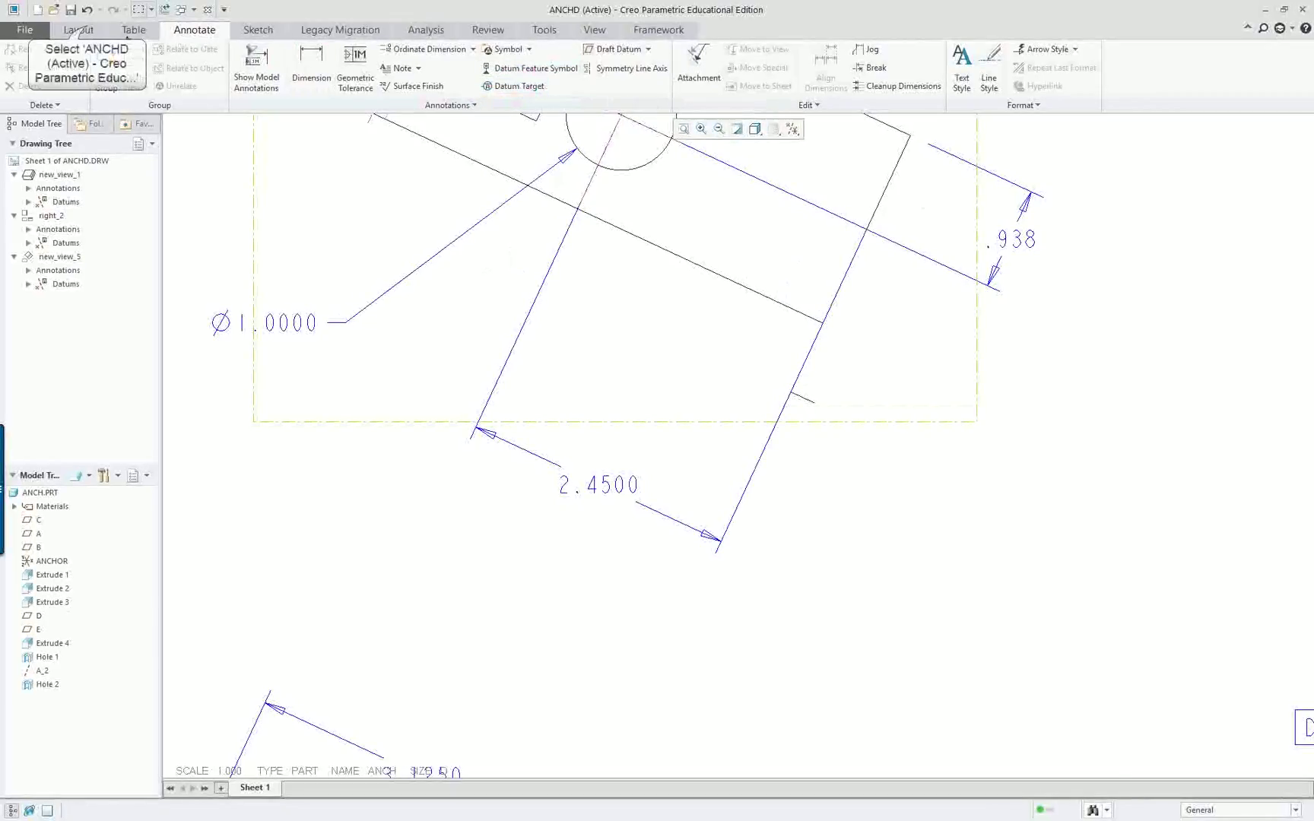
click(78, 29)
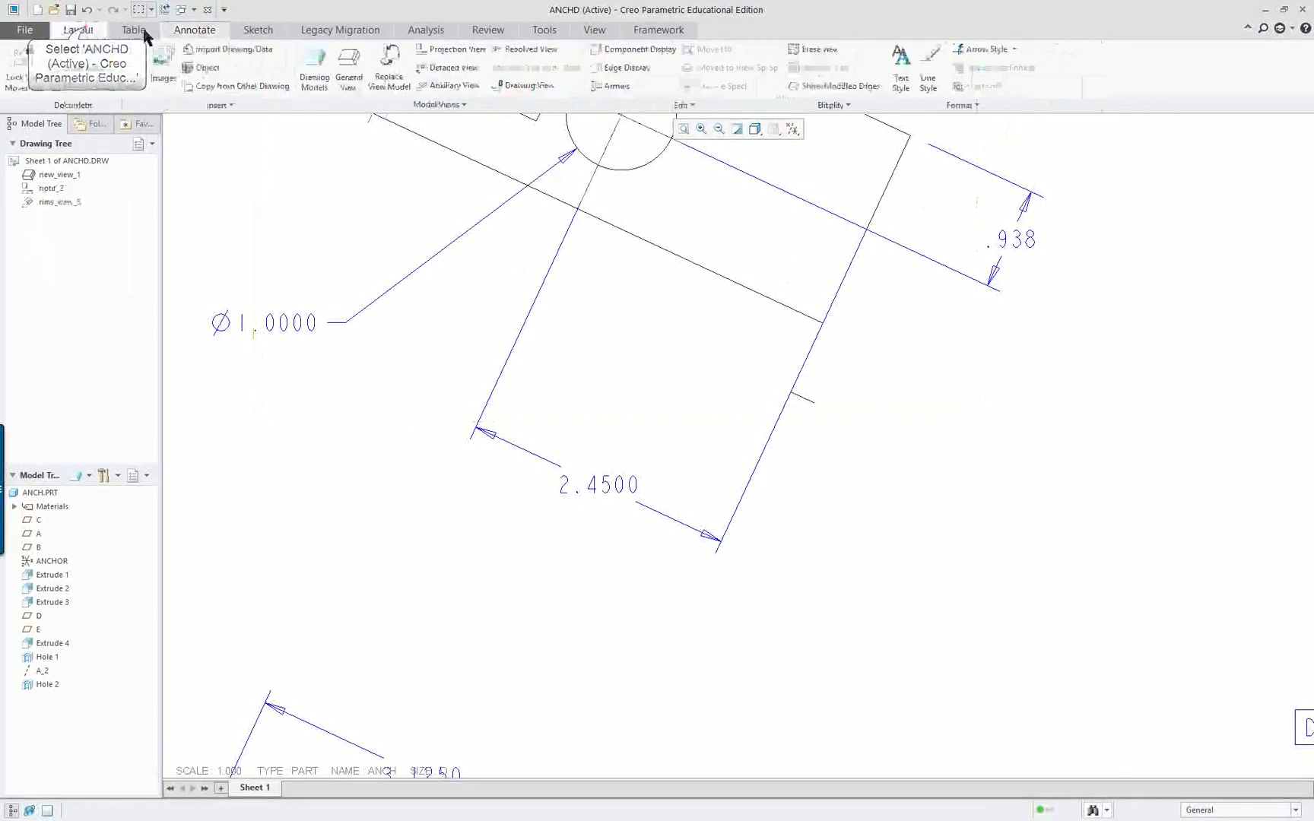
click(621, 68)
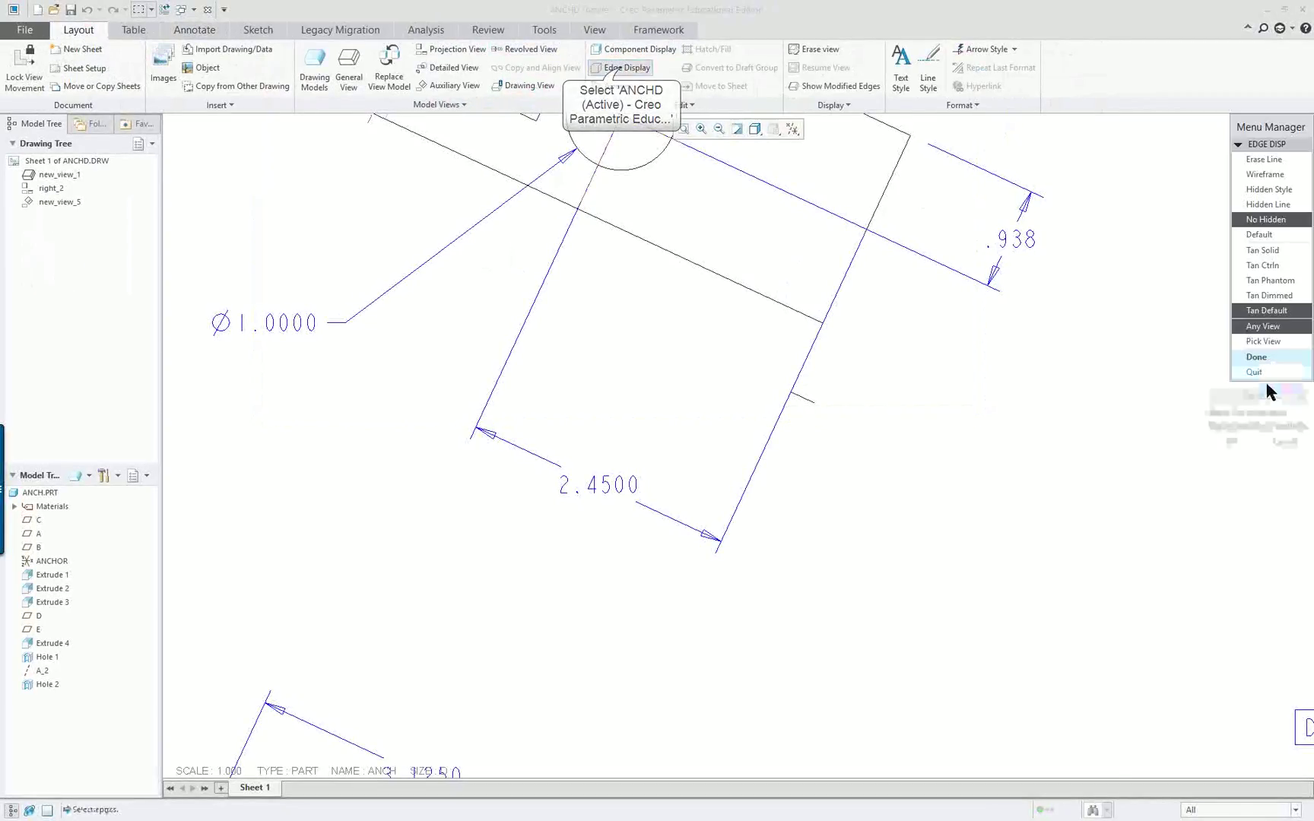
click(1278, 161)
click(803, 398)
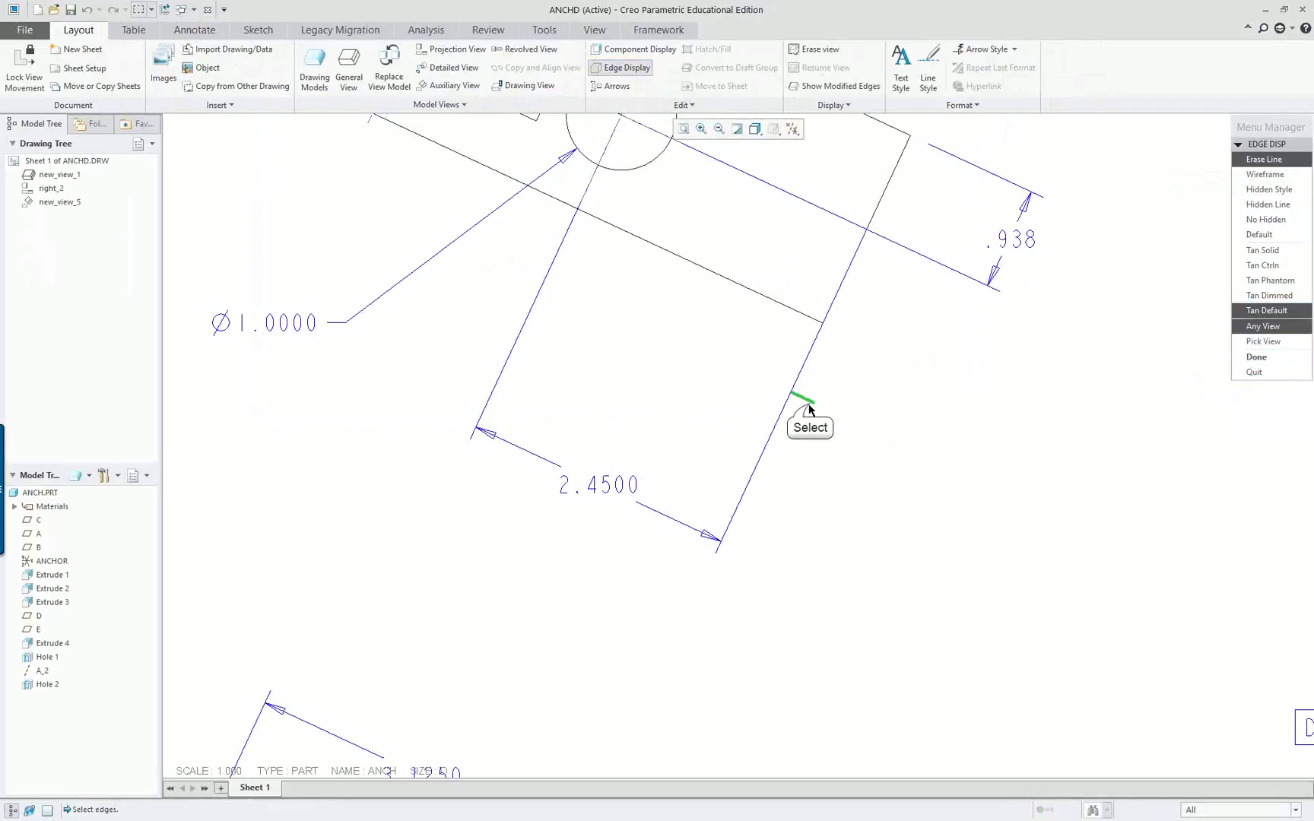
click(1257, 357)
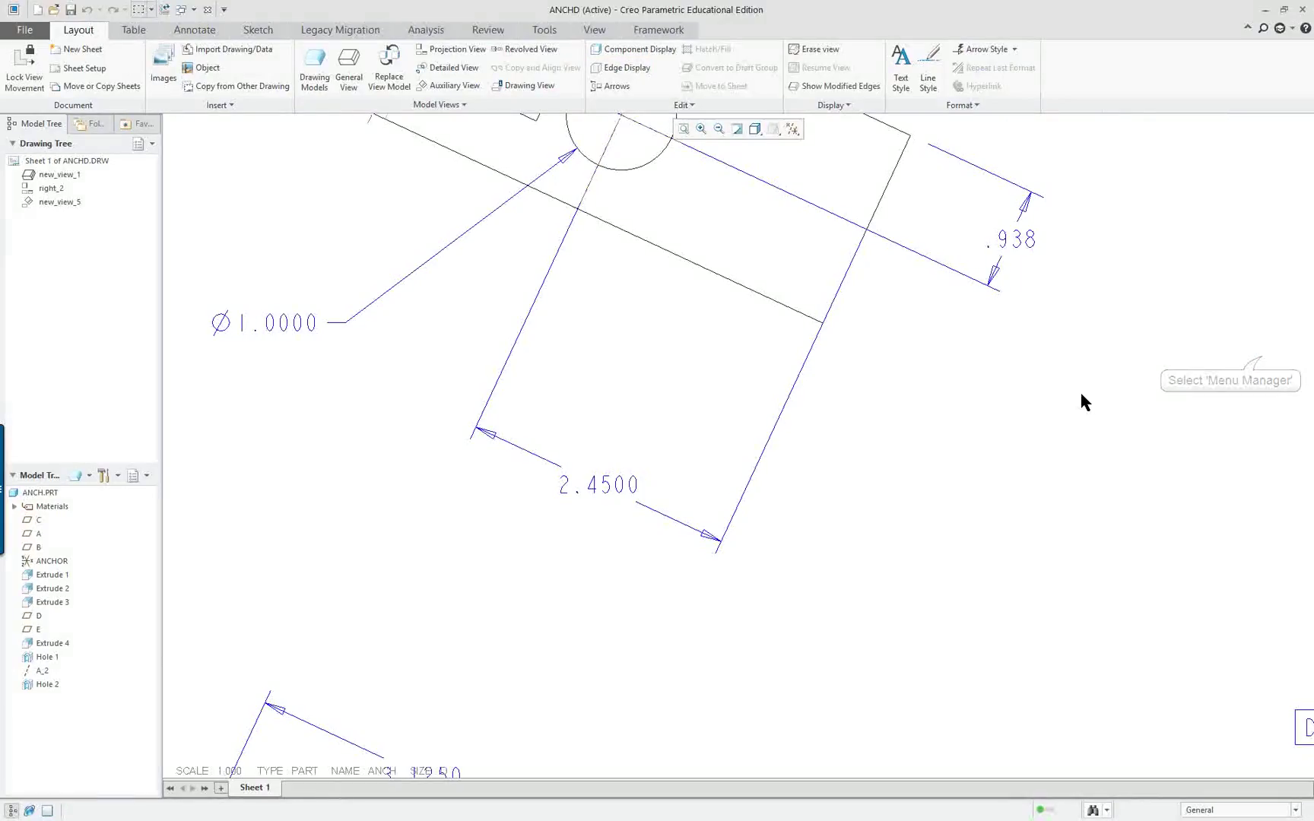
Move the 1.5000 height dimension from the side view to the front view and place it outside the left edge of the part.
scroll(1080, 391, down, 2)
scroll(1079, 391, down, 4)
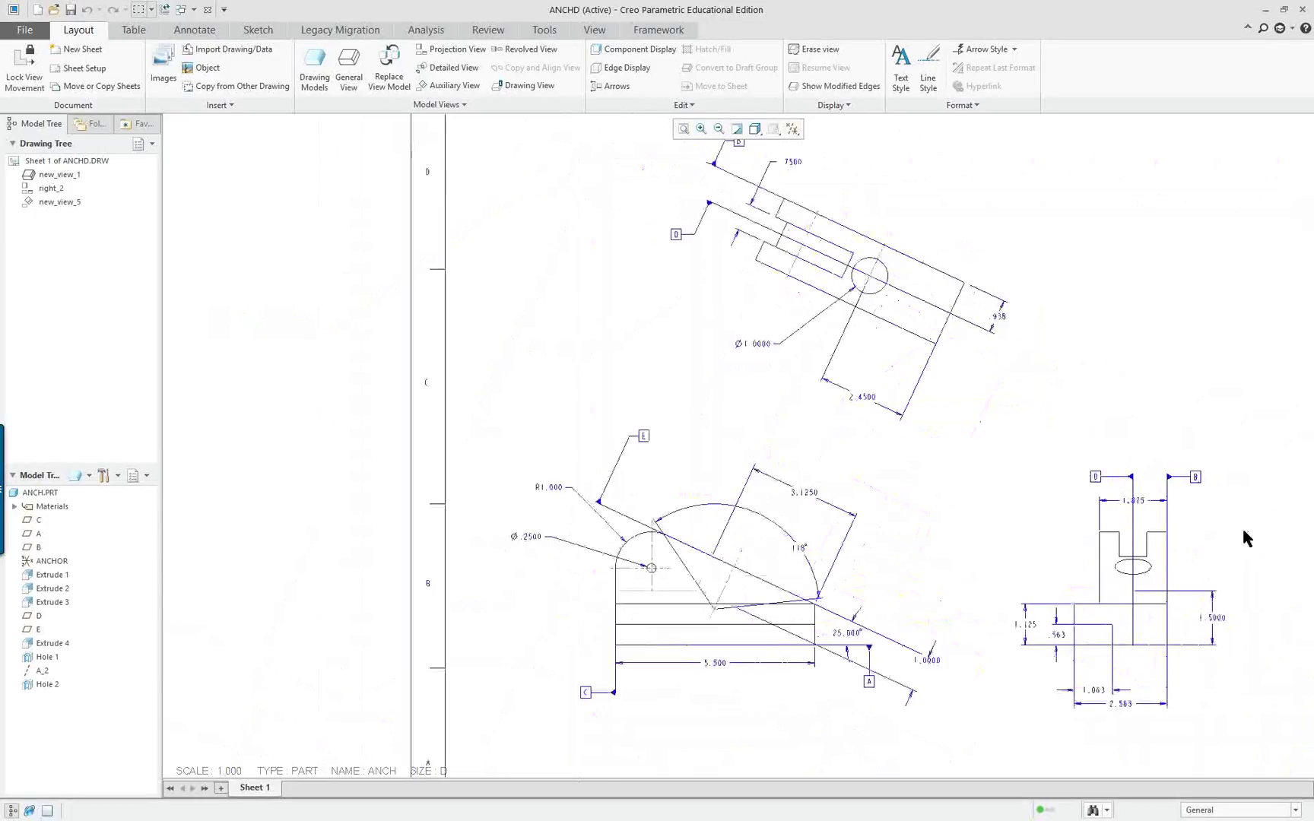
scroll(1080, 670, down, 3)
scroll(1141, 631, up, 5)
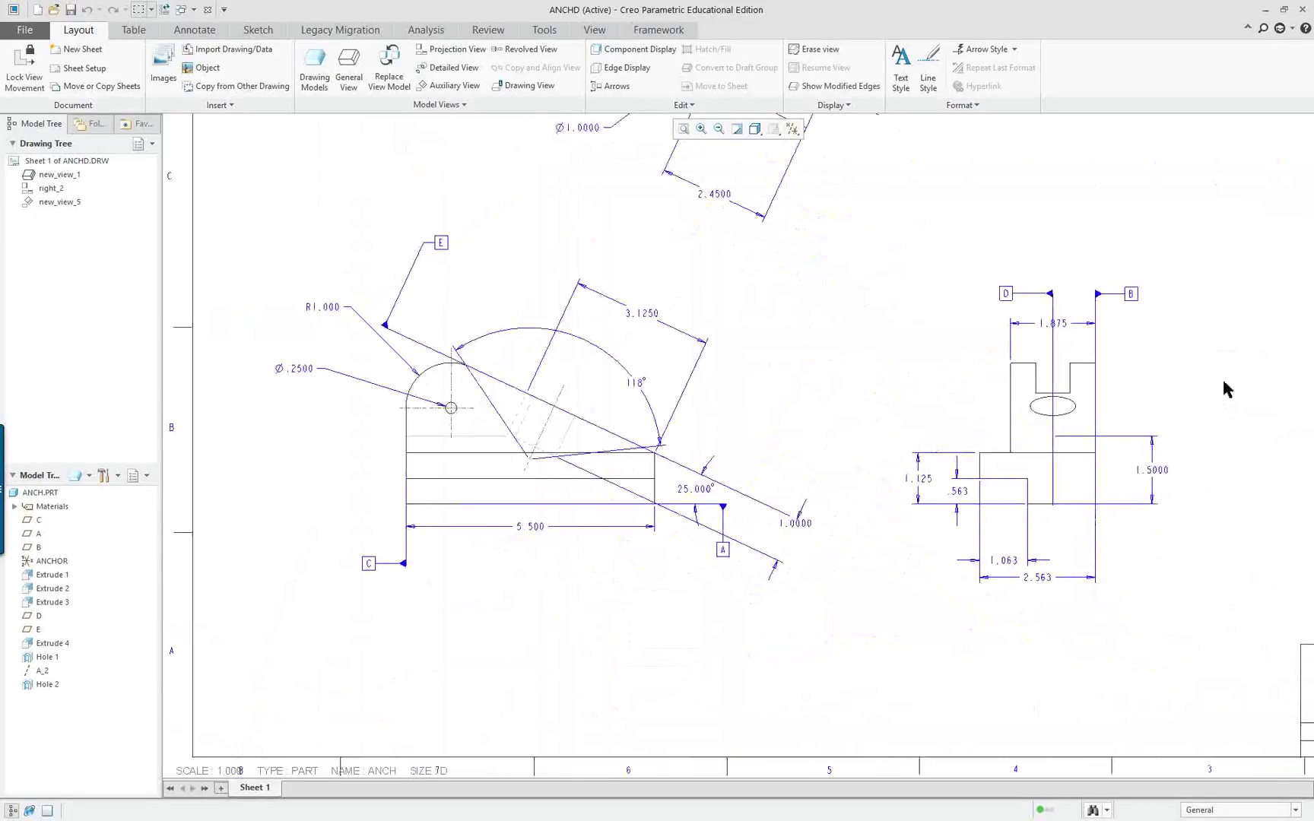
scroll(1221, 381, up, 1)
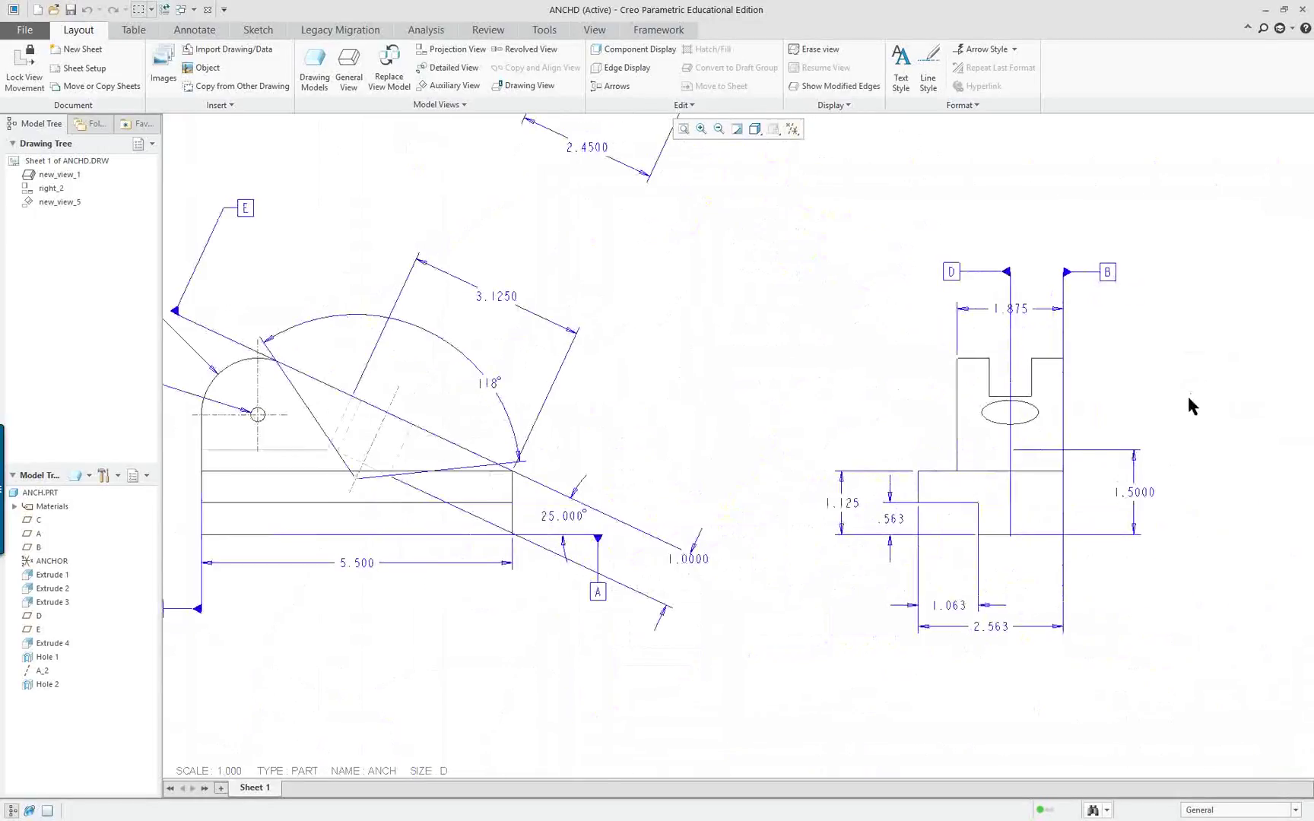
right_click(1138, 496)
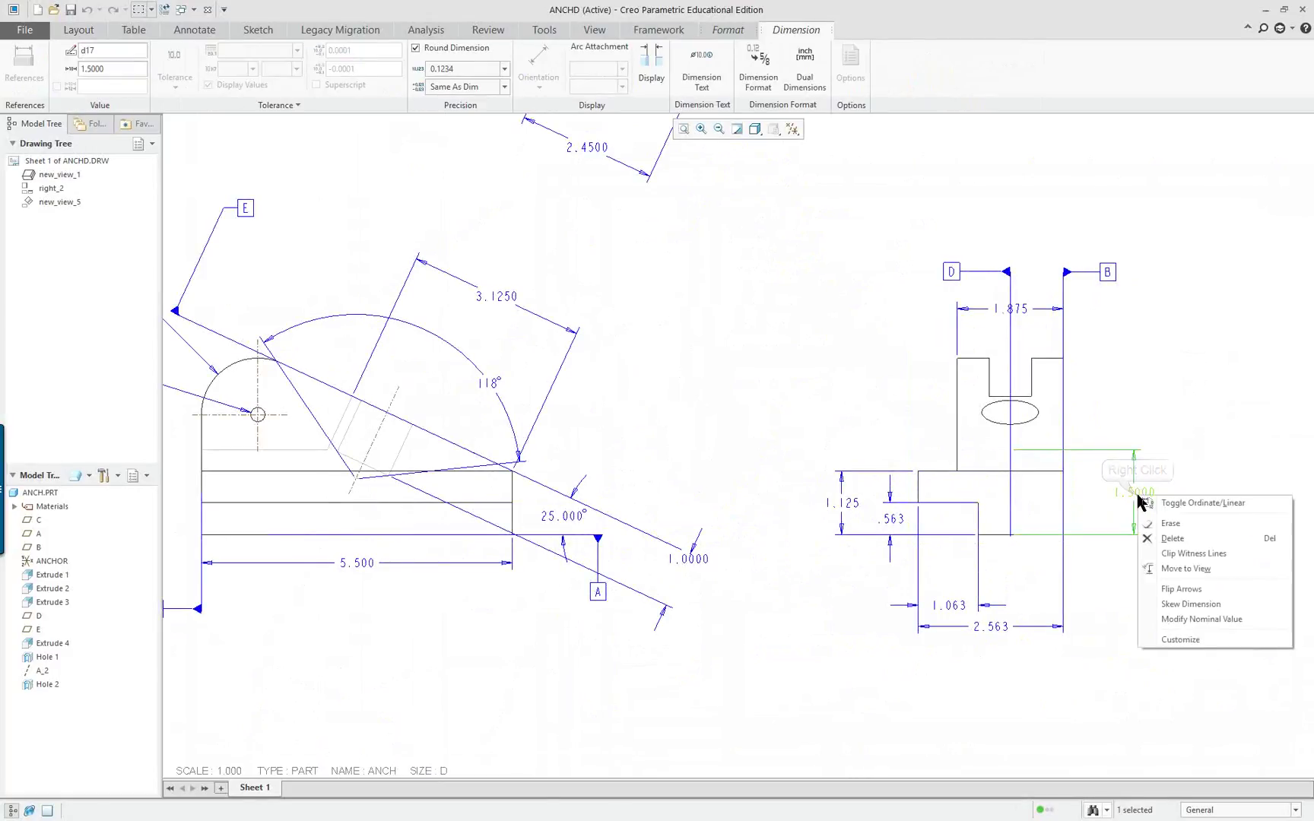
click(1203, 570)
click(445, 439)
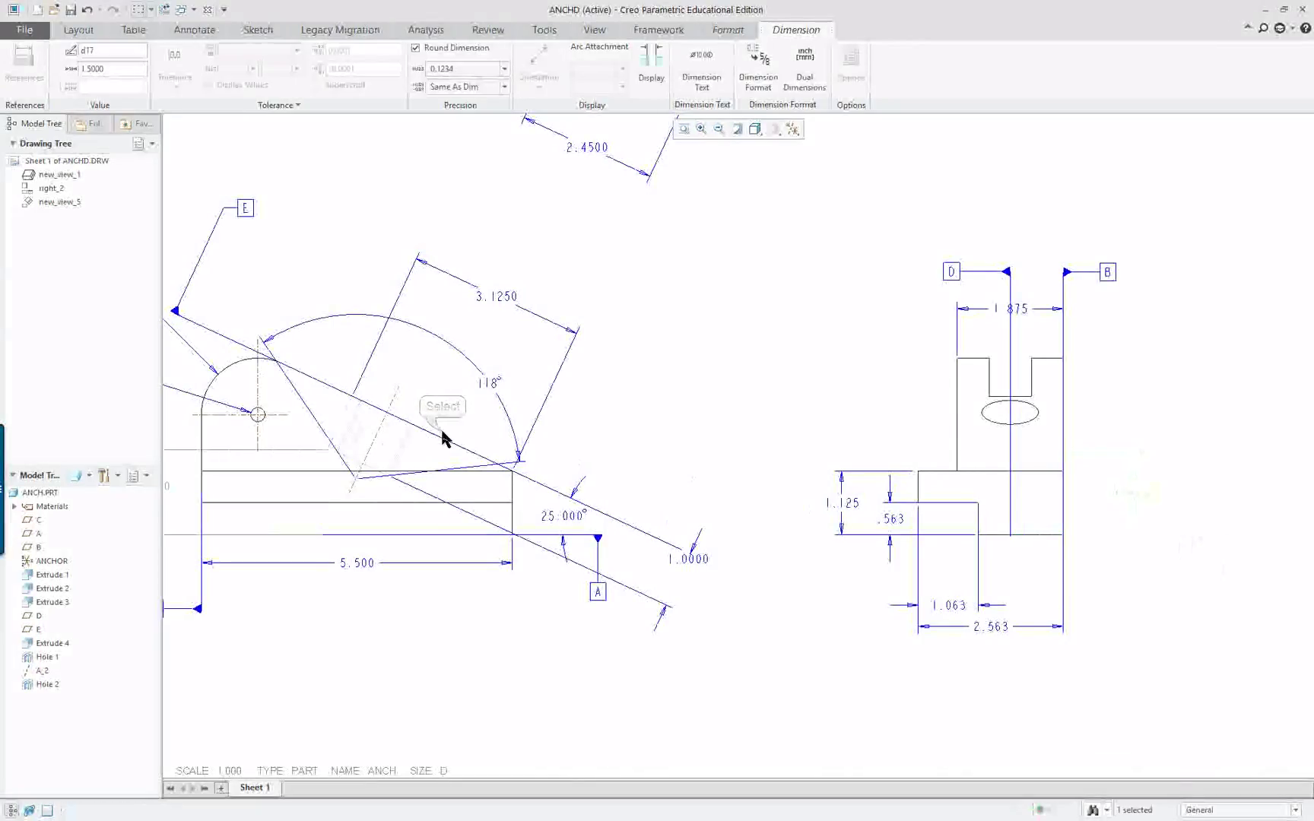
scroll(559, 444, down, 5)
scroll(302, 435, up, 8)
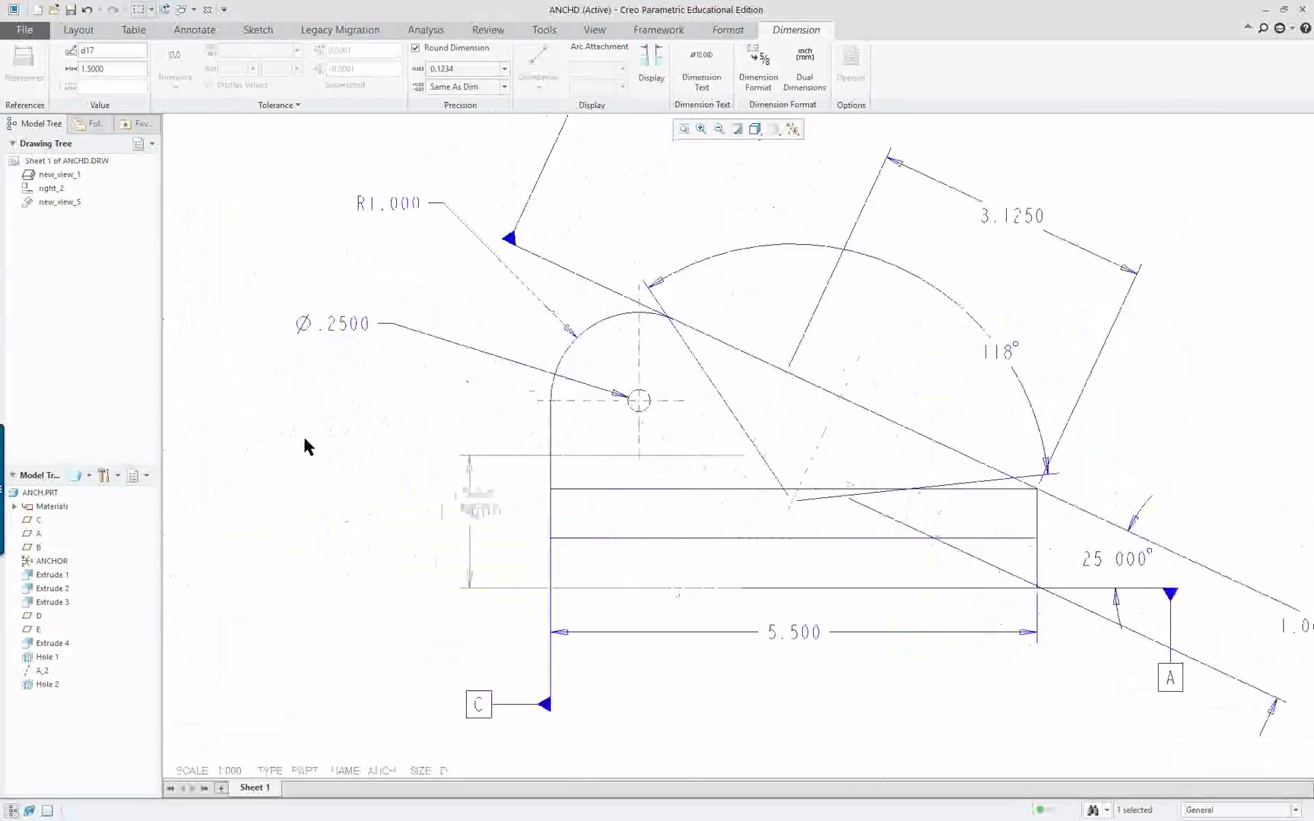
drag(475, 513, 411, 505)
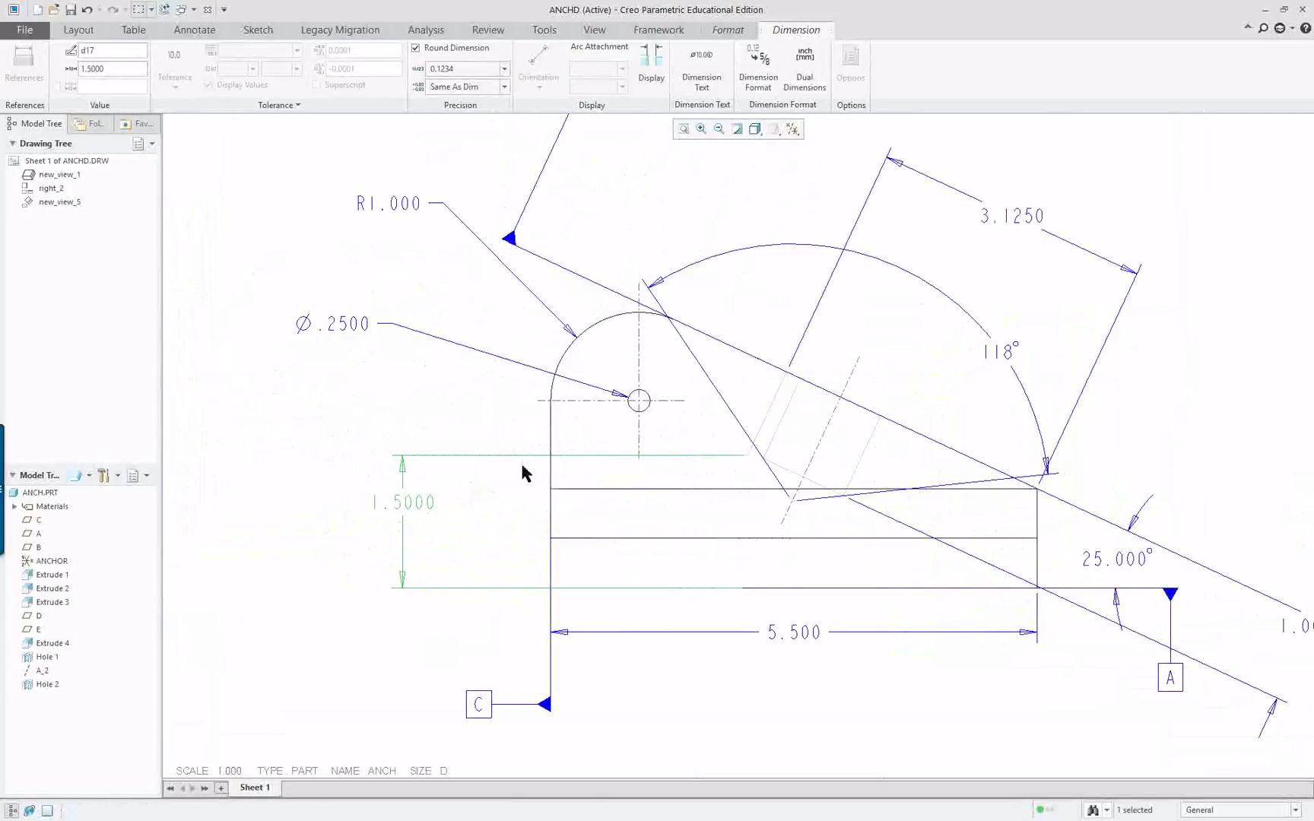
Shorten the upper witness line of the front view's 1.5000 height dimension so it ends beside the part's vertical edge.
drag(742, 457, 548, 457)
Set the front view's 25-degree angle dimension to 0 decimal places.
scroll(755, 556, down, 3)
double_click(996, 561)
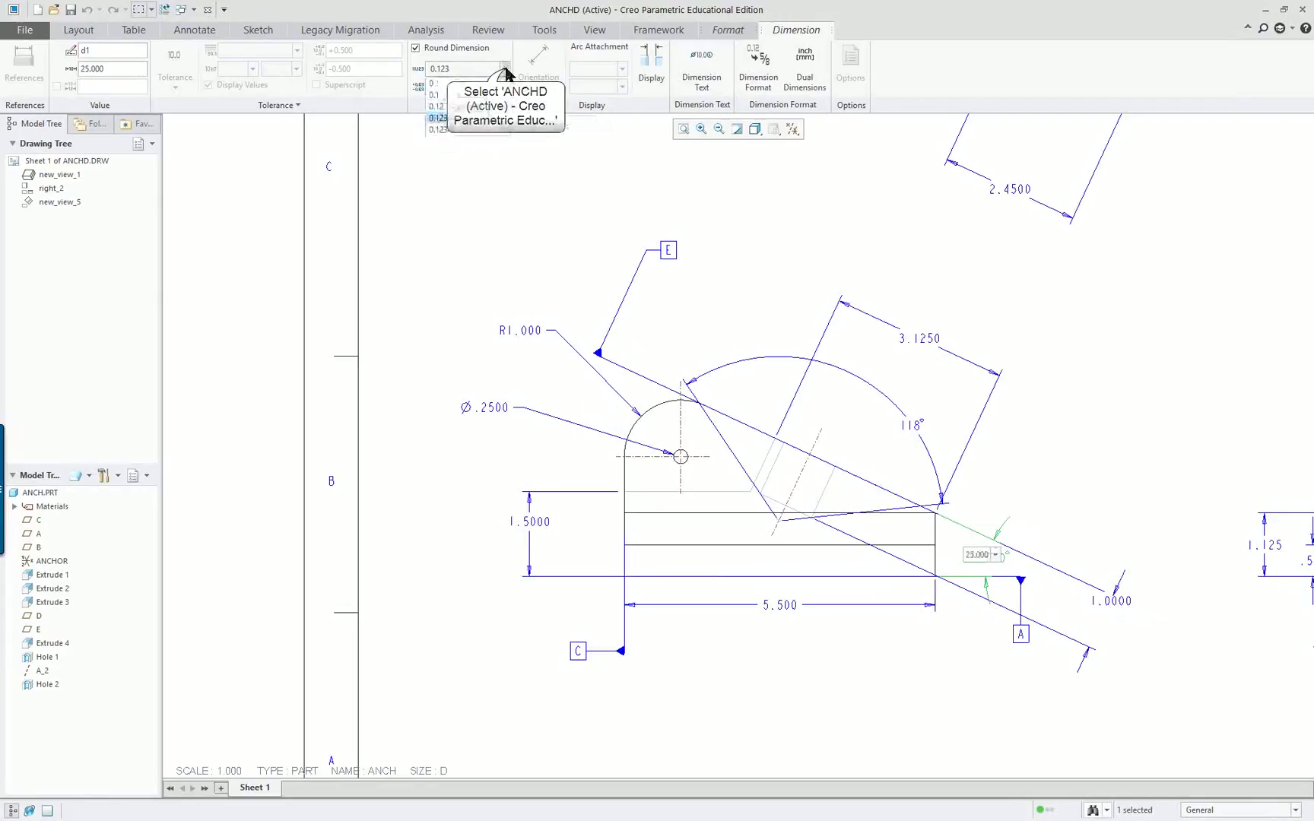
click(461, 69)
click(432, 82)
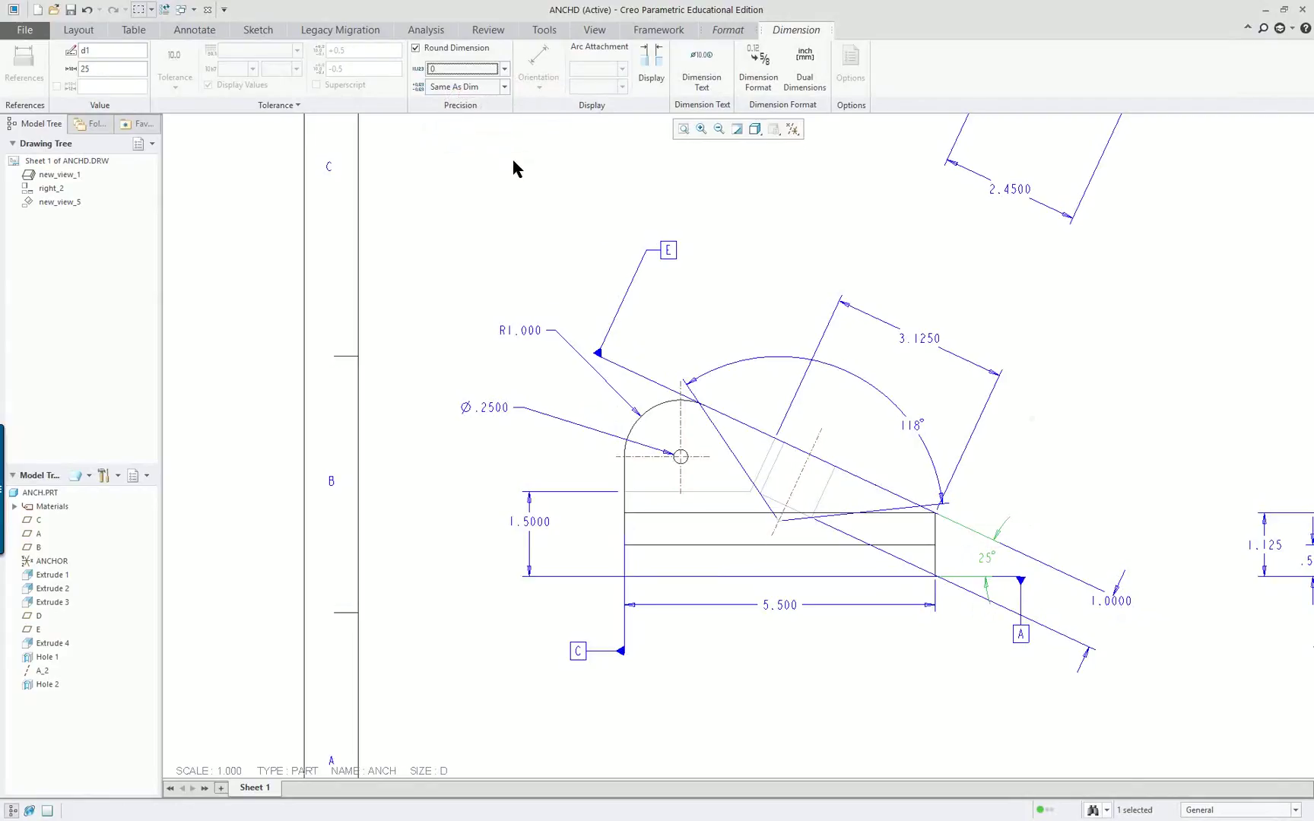
click(1036, 404)
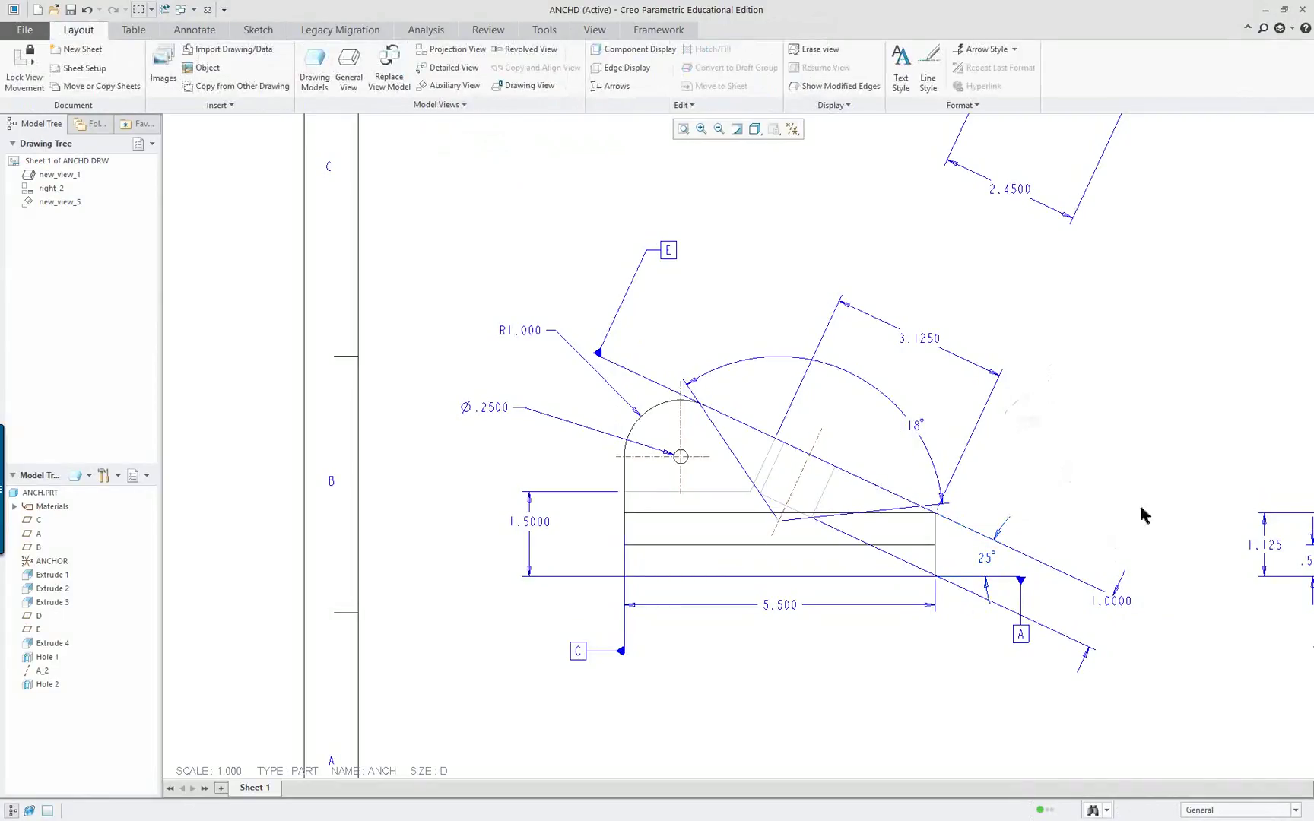
Reposition the 1.0000 dimension of the sloped face so its text sits between its two arrows.
scroll(1180, 602, down, 2)
click(1073, 601)
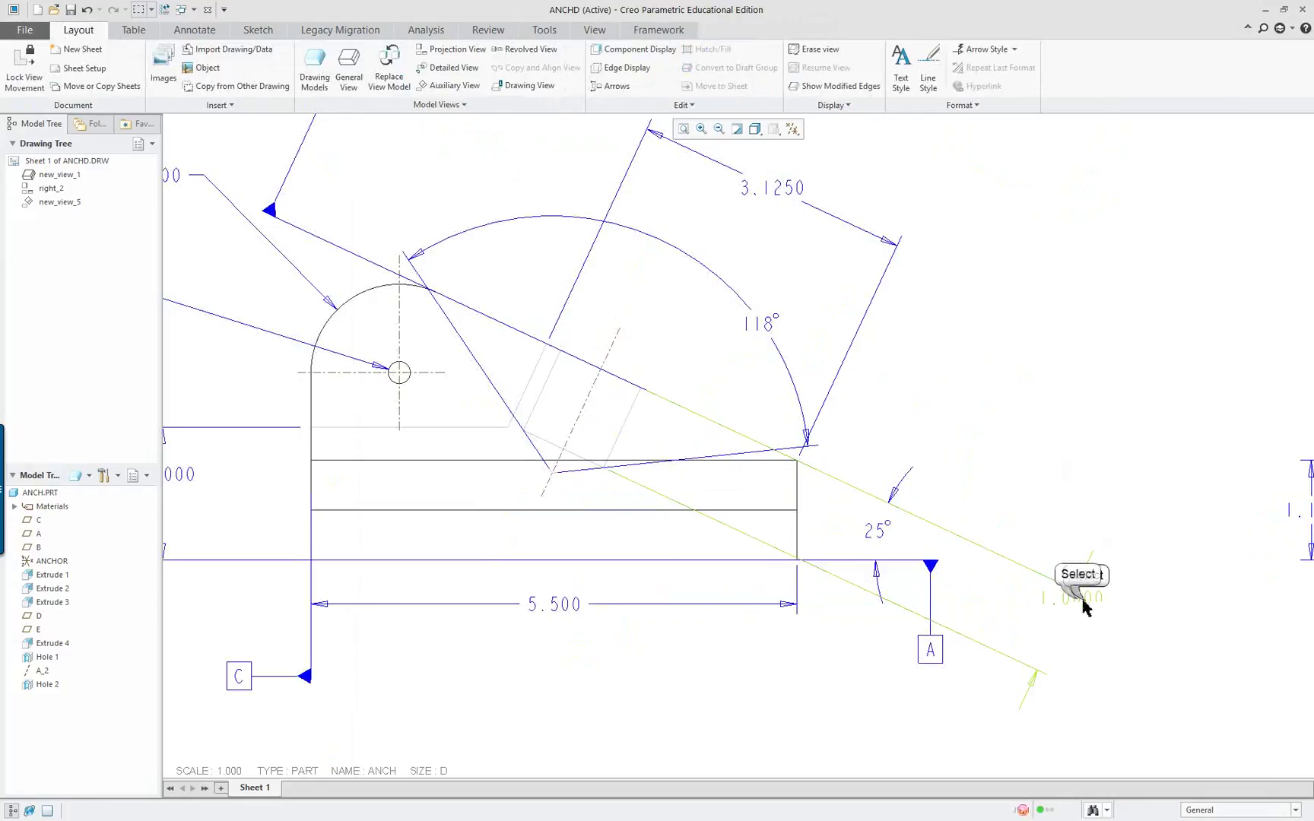
mouse_move(1073, 603)
mouse_down()
mouse_move(1047, 619)
mouse_move(1082, 613)
mouse_up()
click(1106, 622)
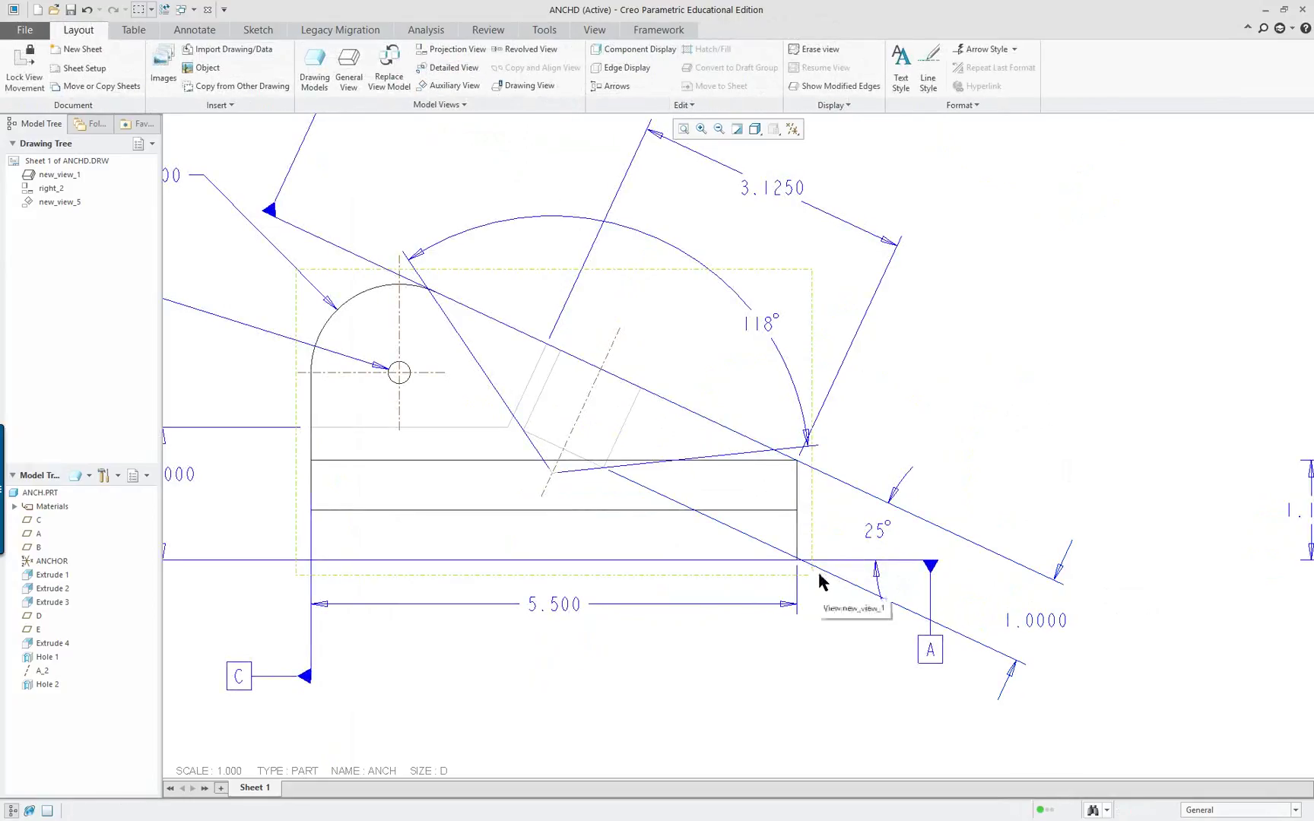
scroll(819, 572, up, 2)
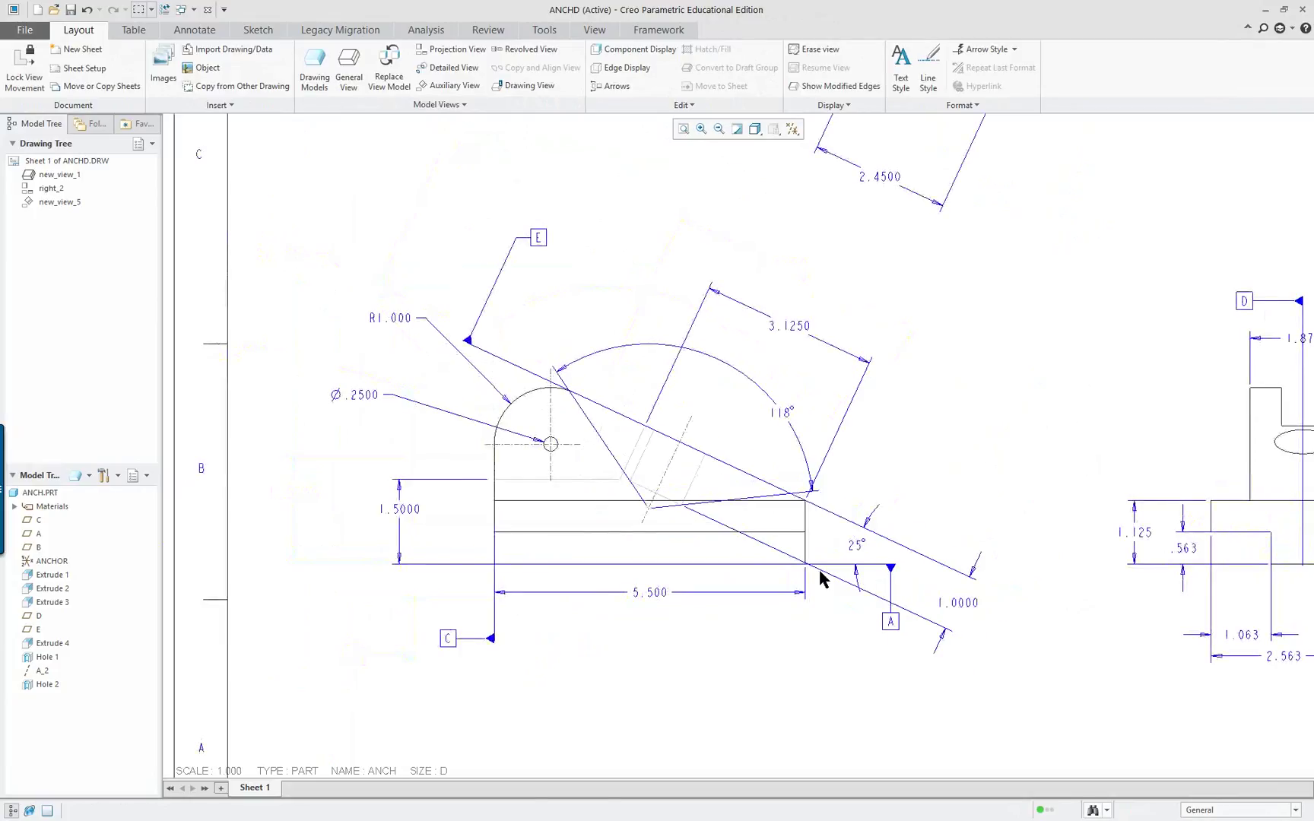
scroll(859, 505, up, 3)
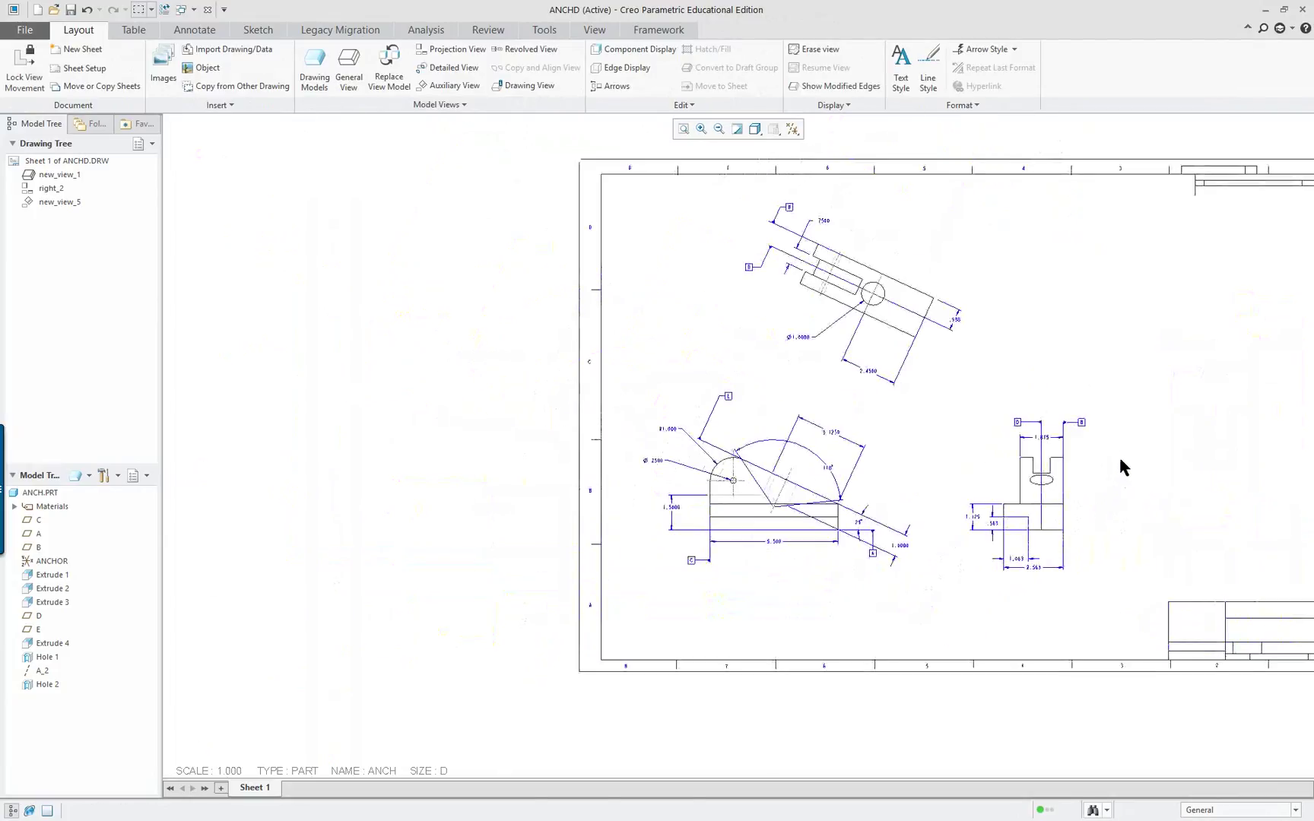
scroll(1120, 460, down, 1)
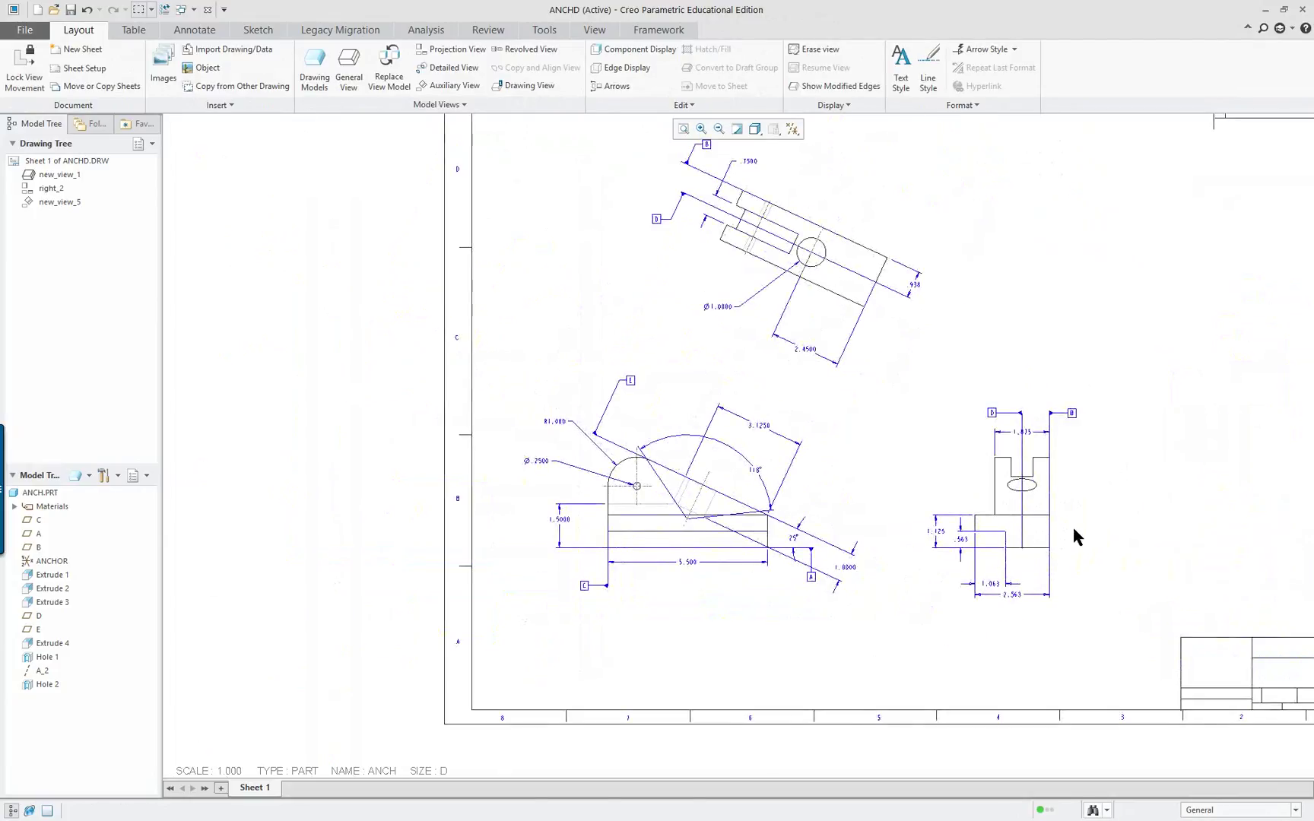
scroll(1070, 526, down, 2)
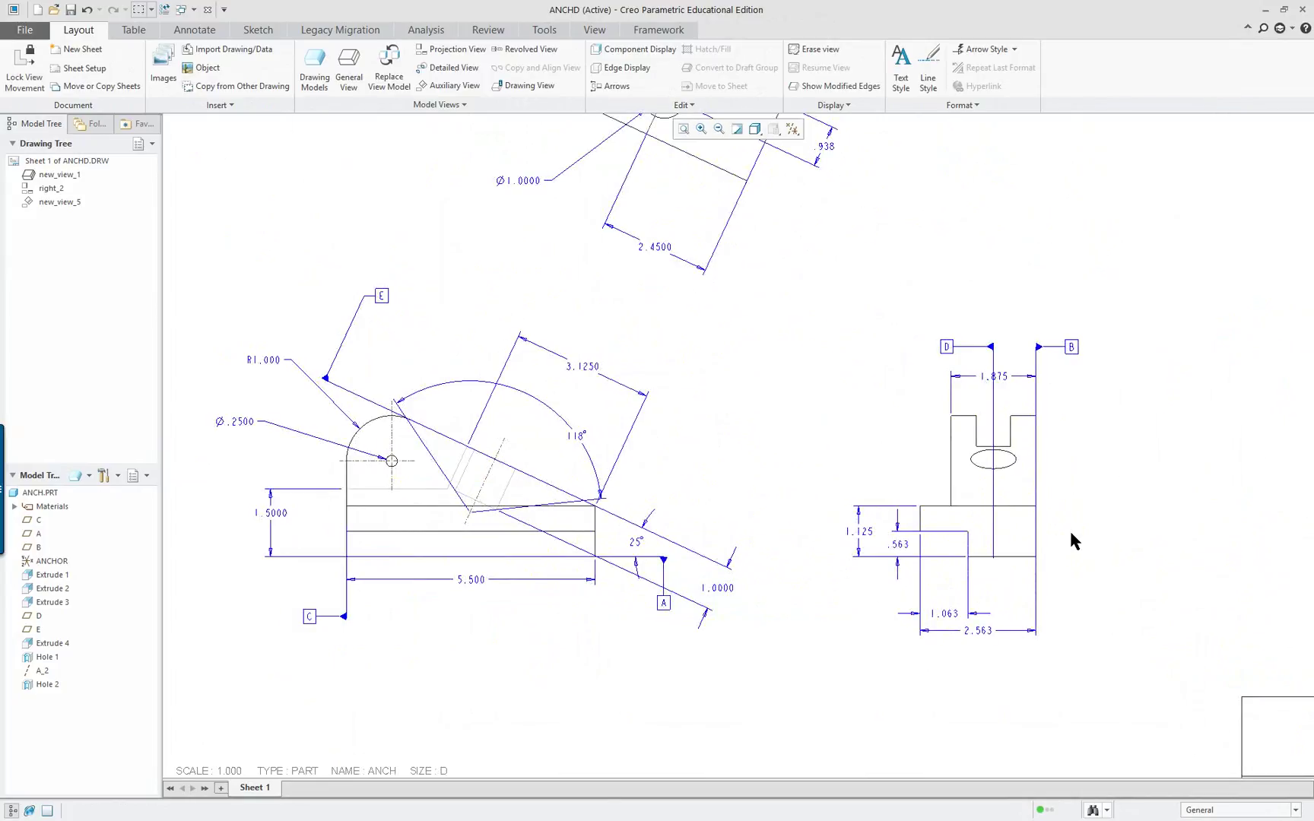
scroll(943, 525, up, 2)
scroll(849, 548, down, 2)
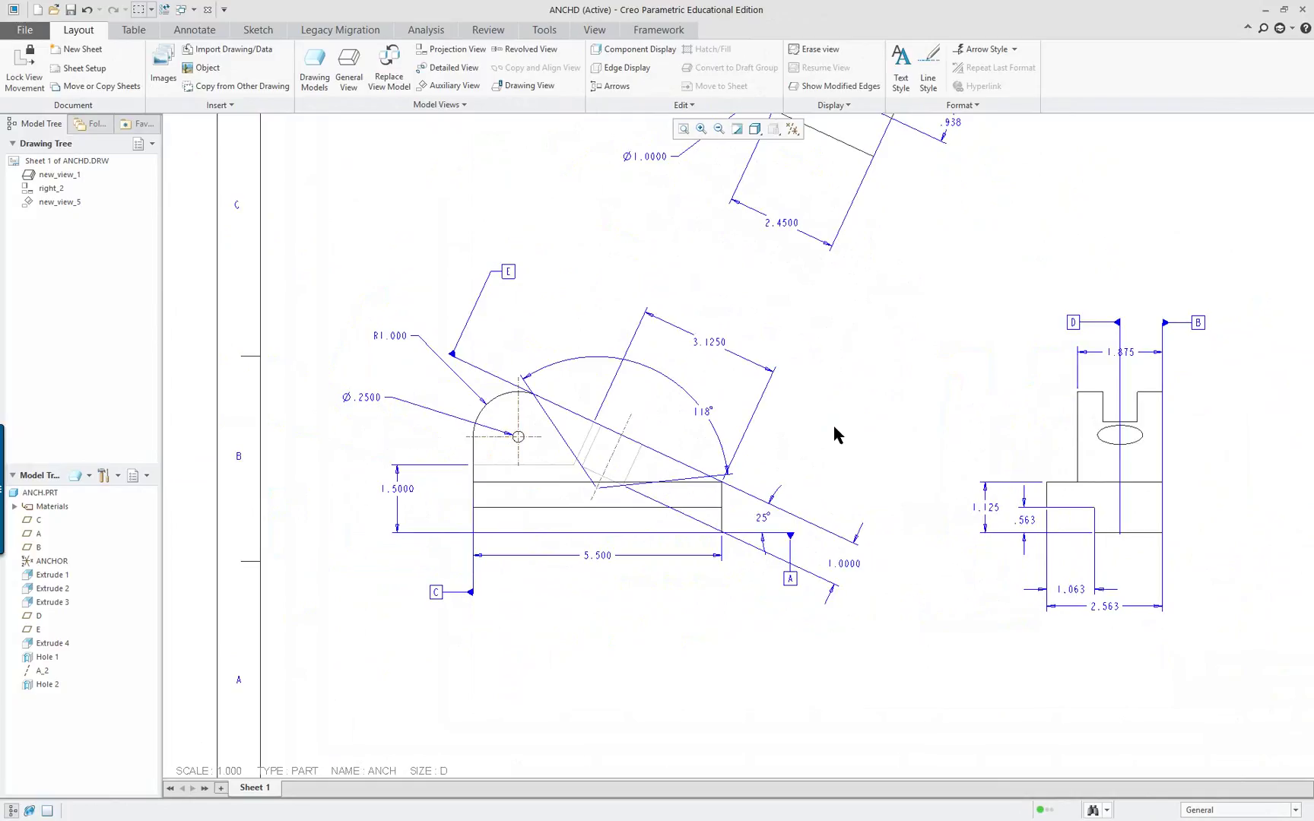
Switch to the ANCH part window, expand its Materials to check the assigned material, and return to the ANCHD drawing.
click(194, 10)
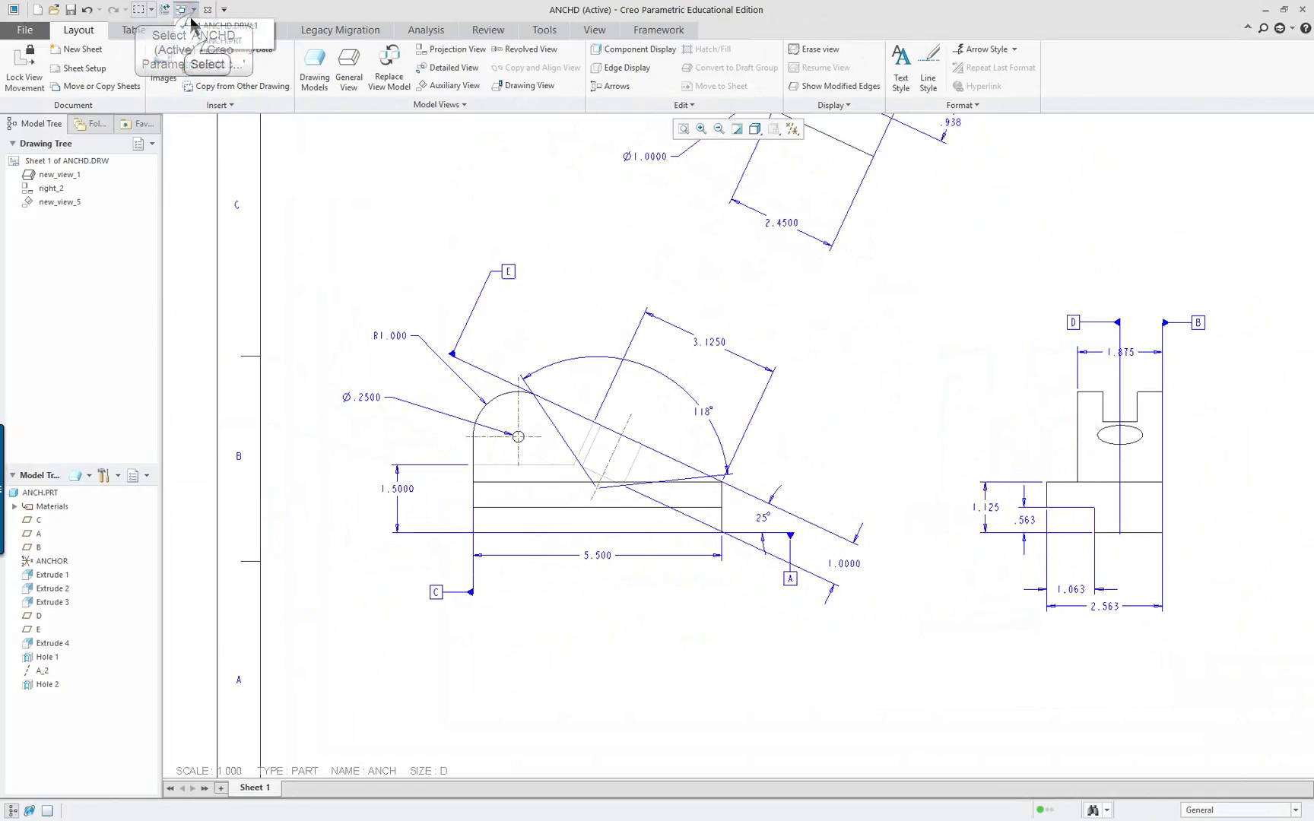
click(205, 40)
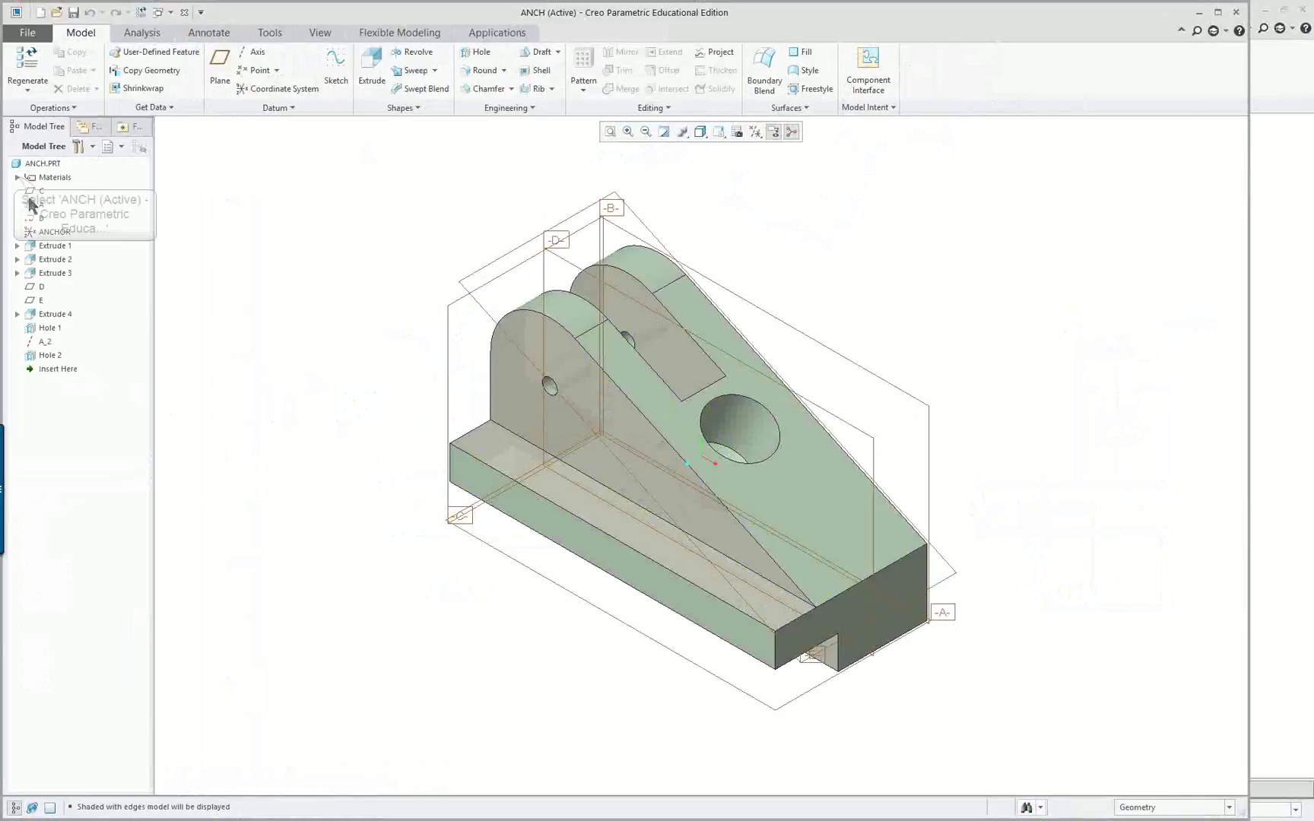
click(17, 177)
click(64, 192)
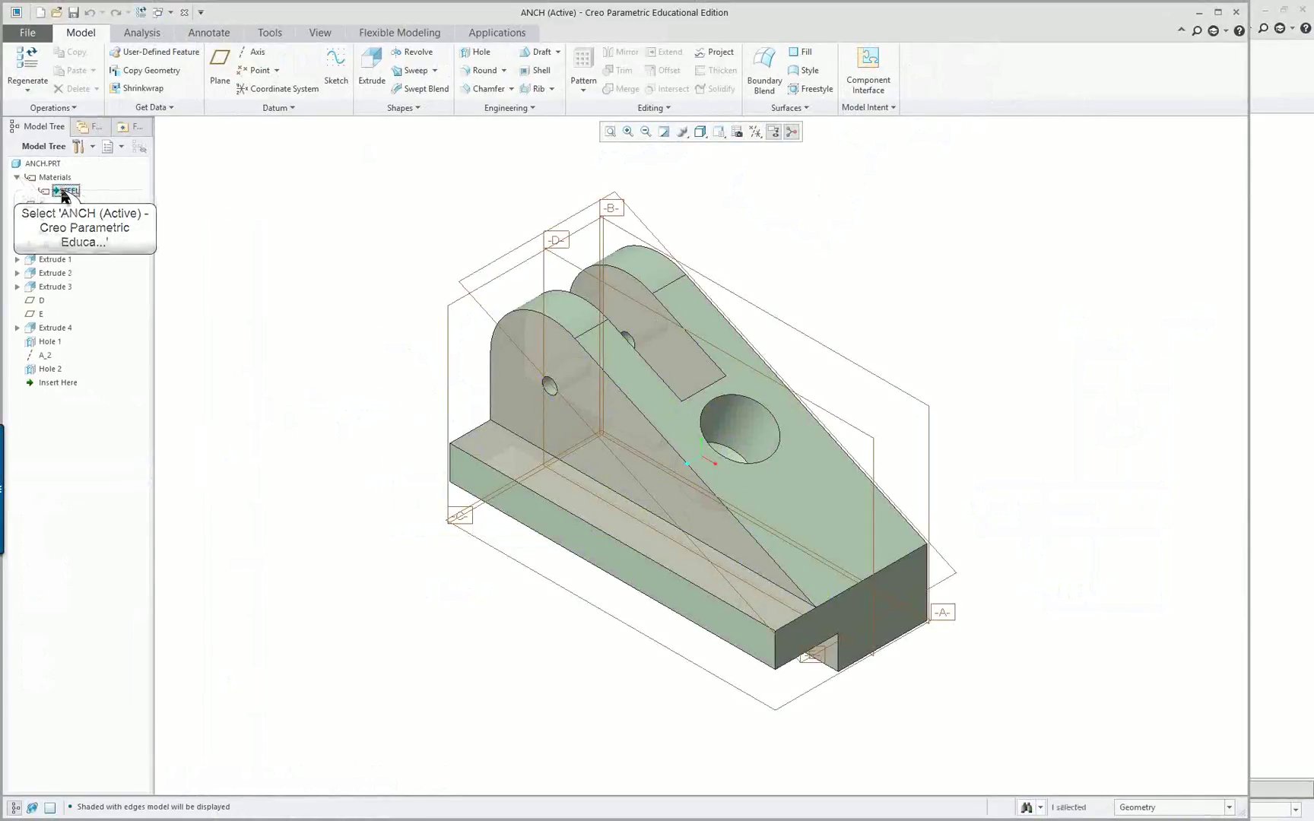
click(219, 367)
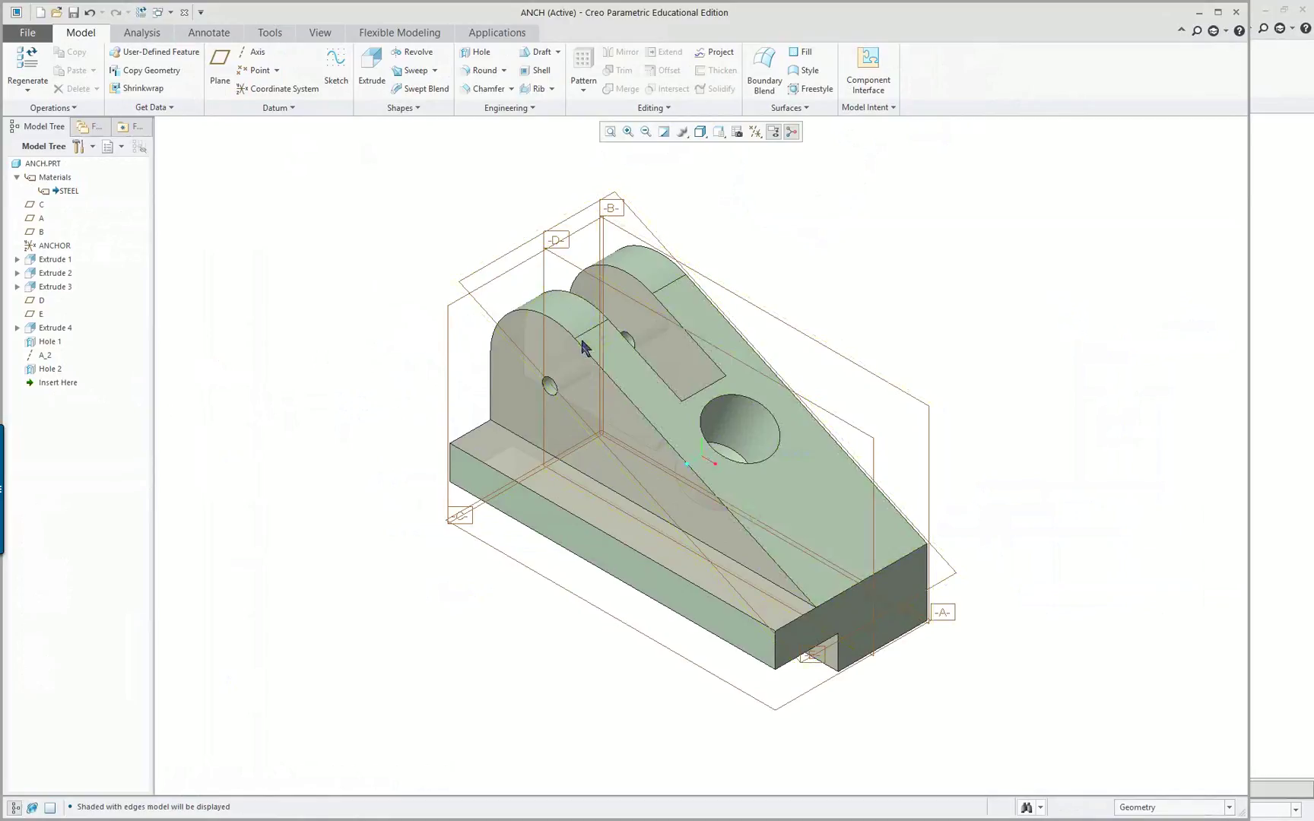
click(1280, 316)
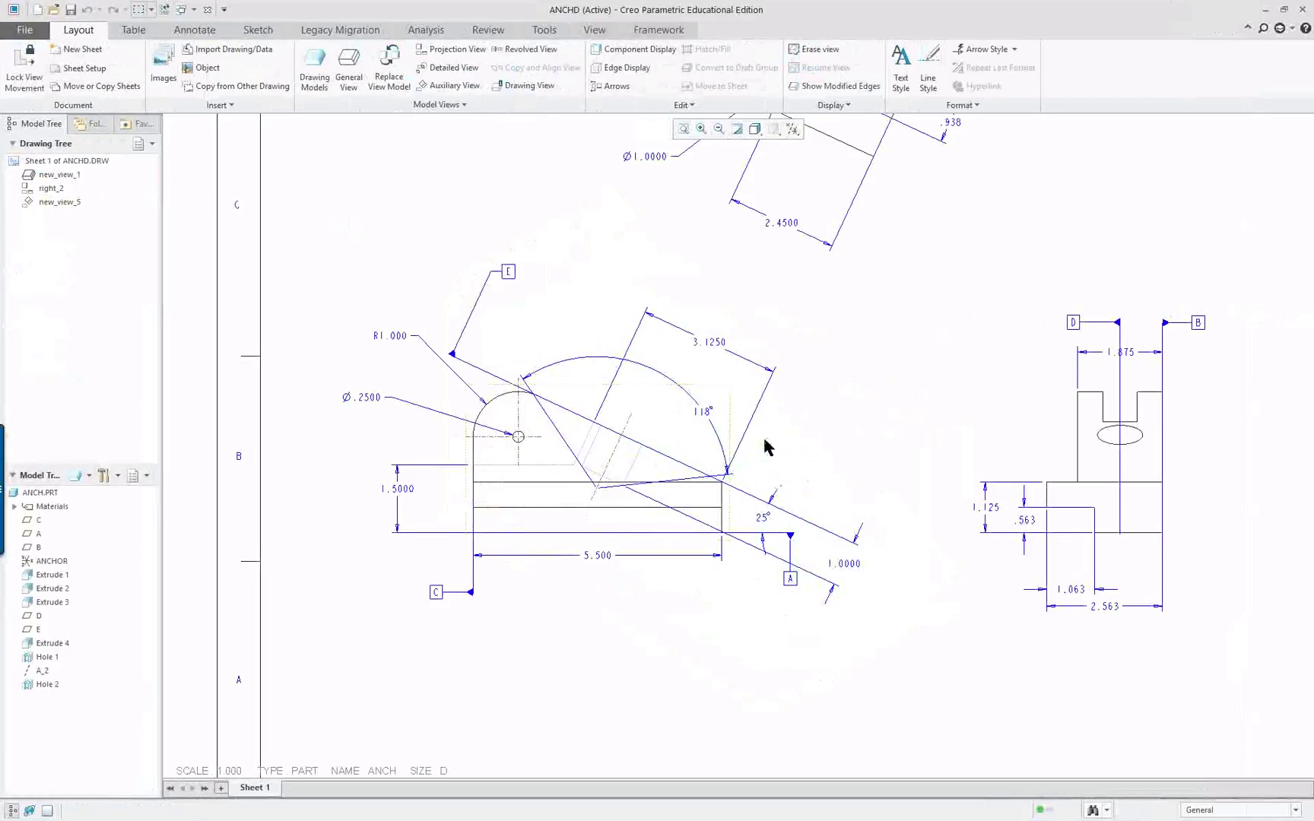
scroll(764, 447, down, 4)
scroll(891, 226, up, 2)
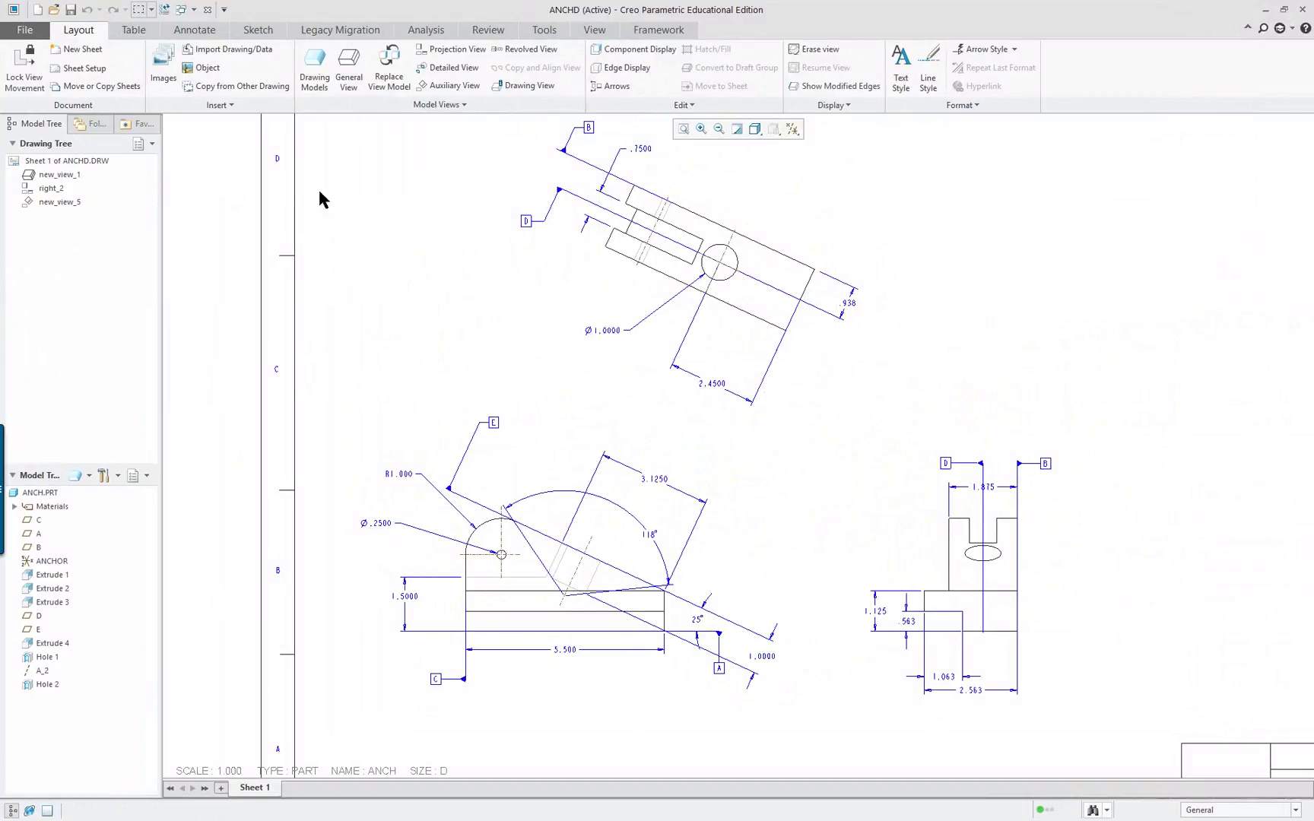
Switch to the ANCH part window and start a planar cross section through datum plane D with 0.000 offset.
click(193, 9)
click(215, 41)
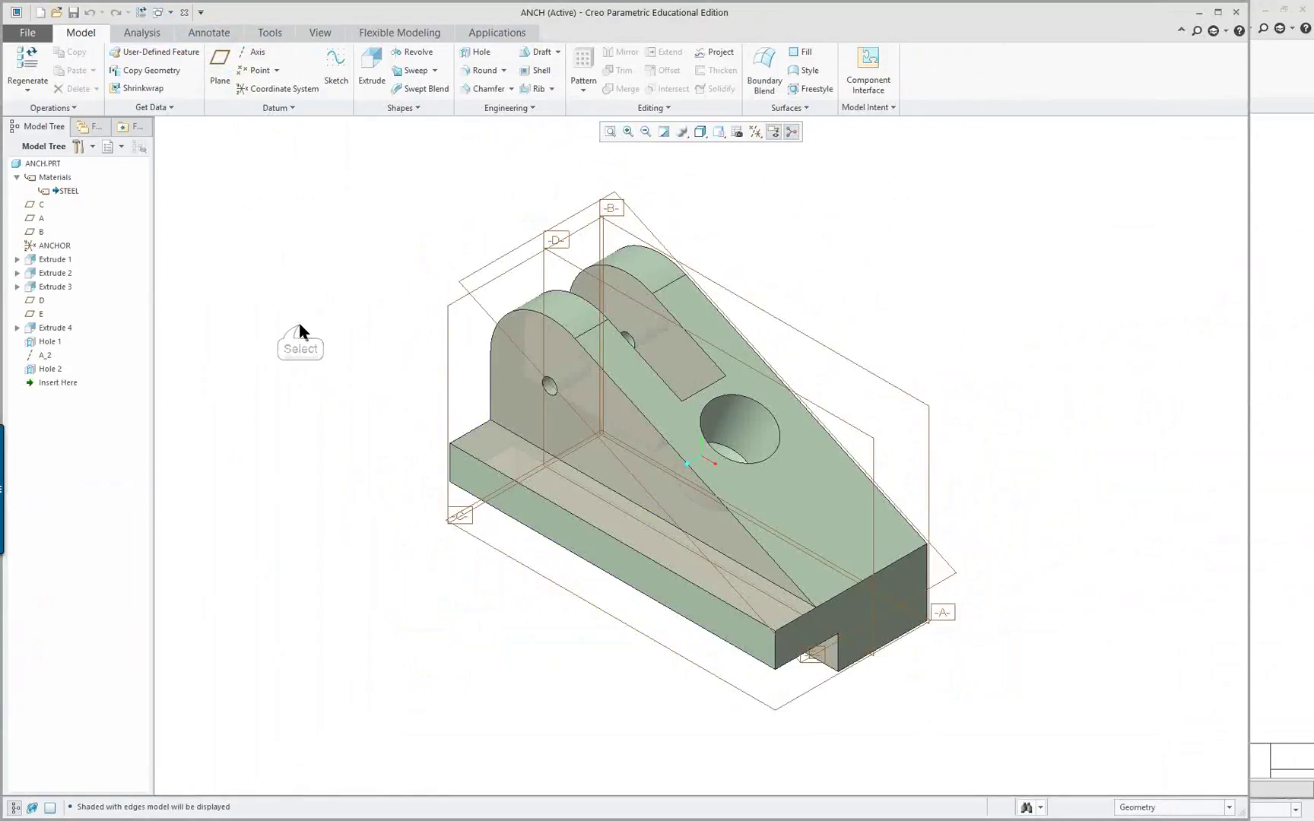
click(319, 34)
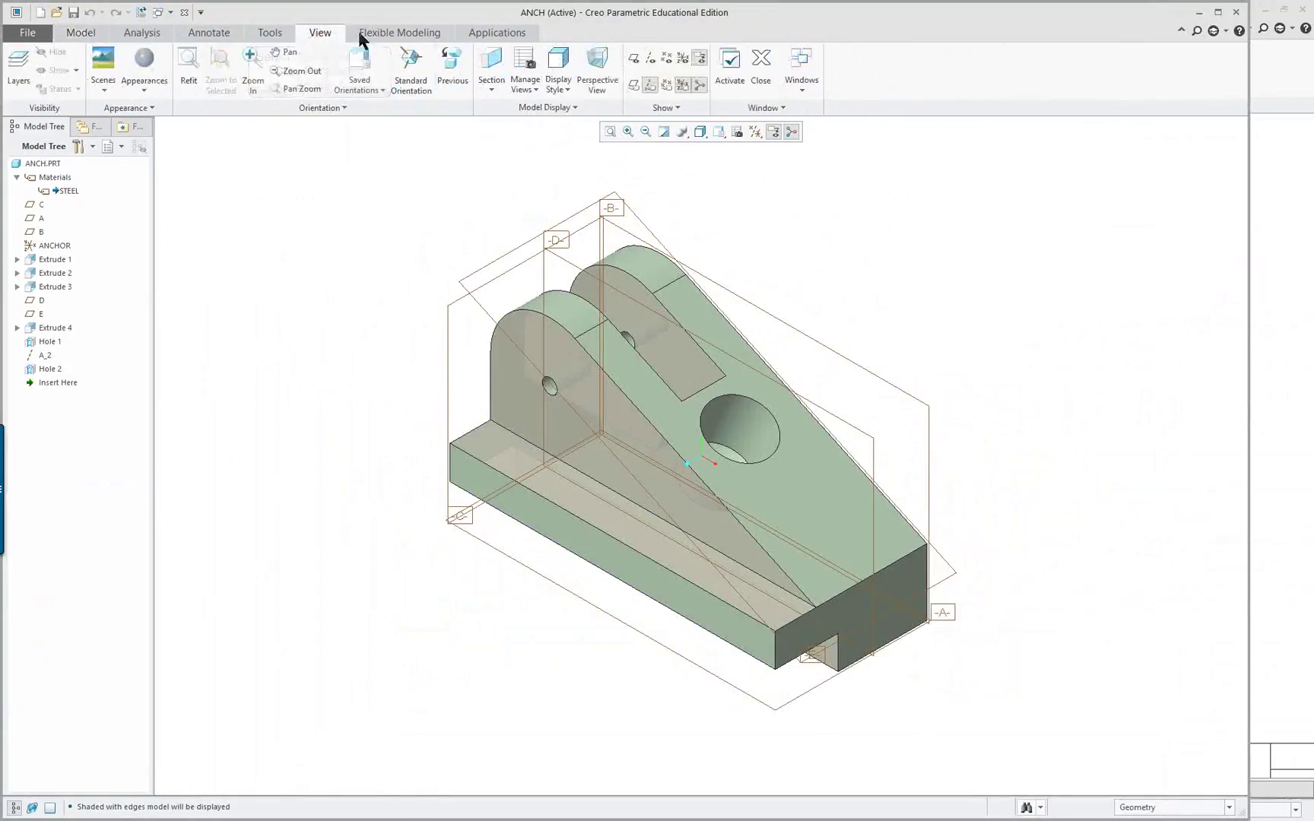
click(507, 62)
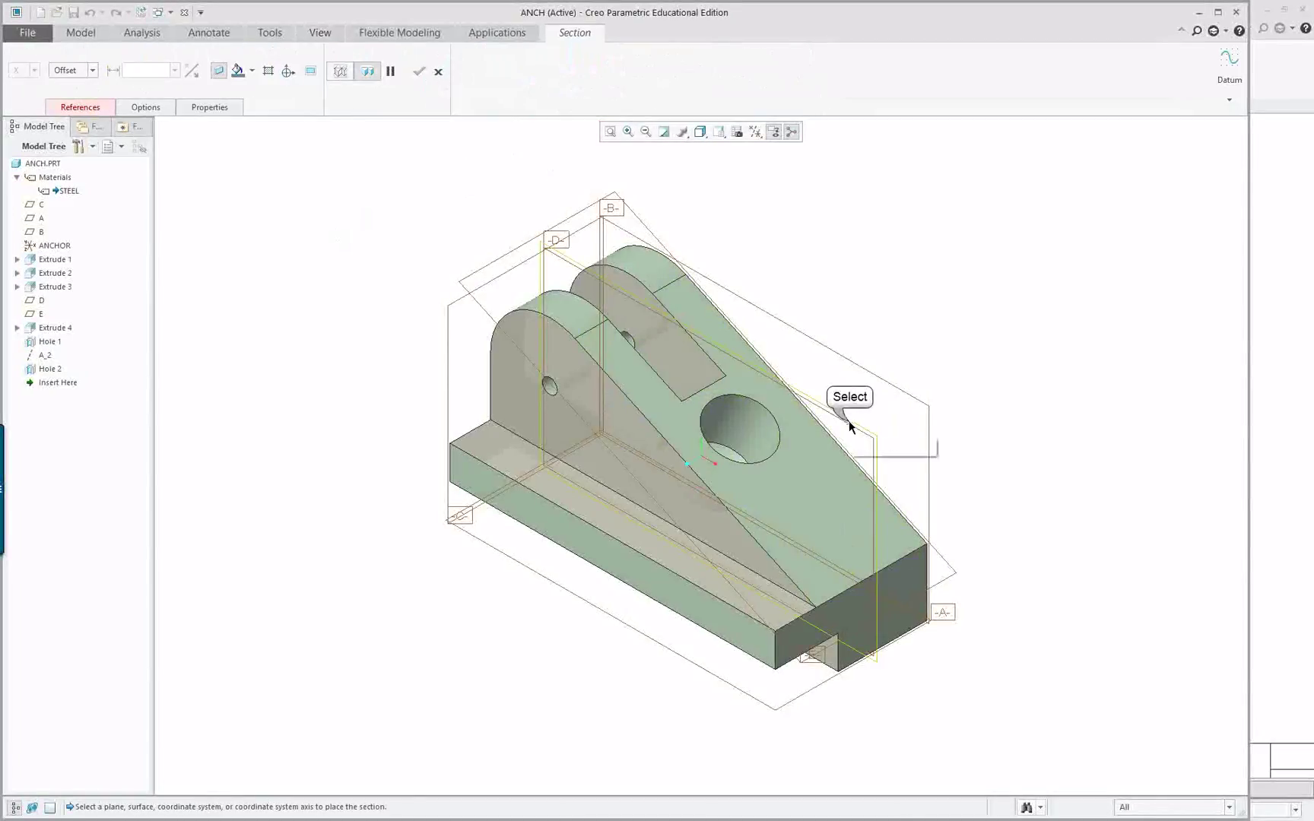
click(849, 421)
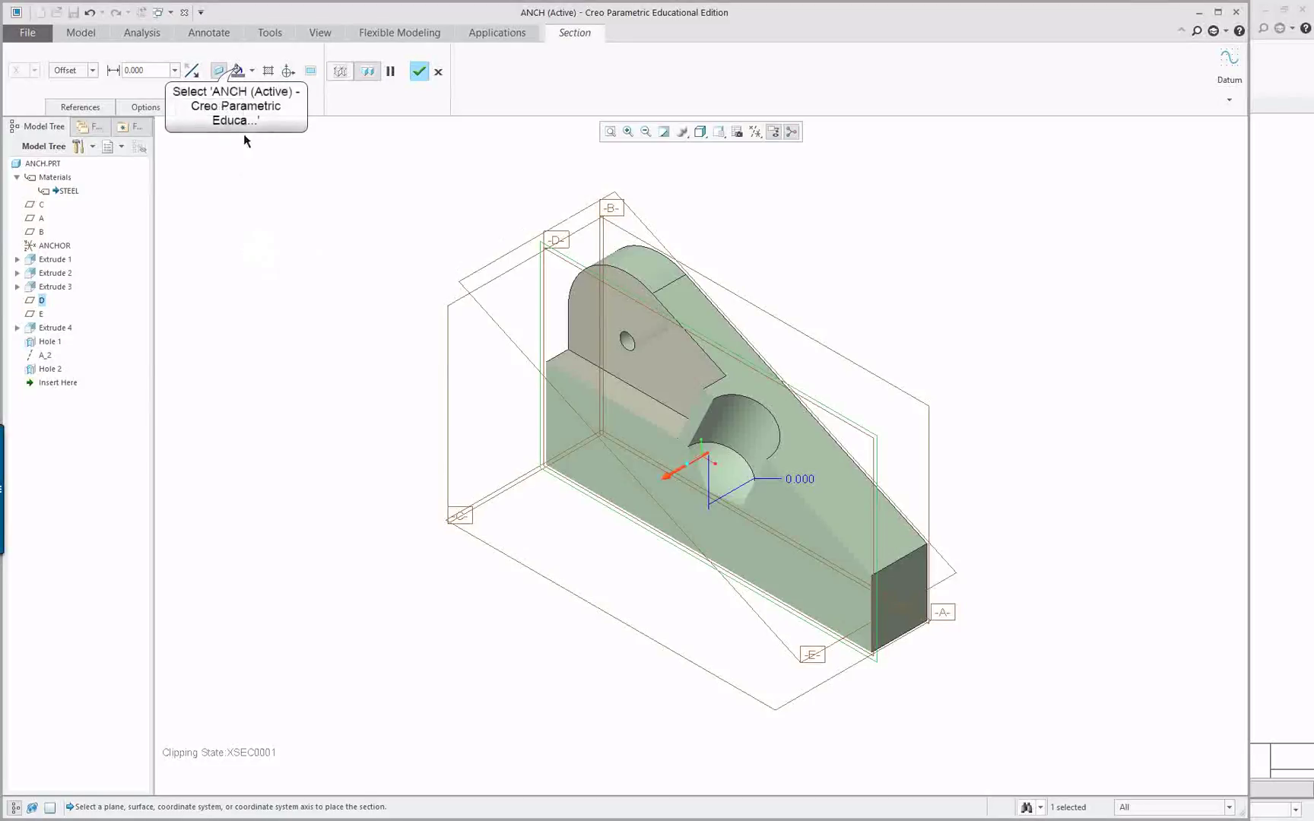
Give the cross section a light blue cap with hatching, display the 2D section viewer, and accept the section.
click(238, 70)
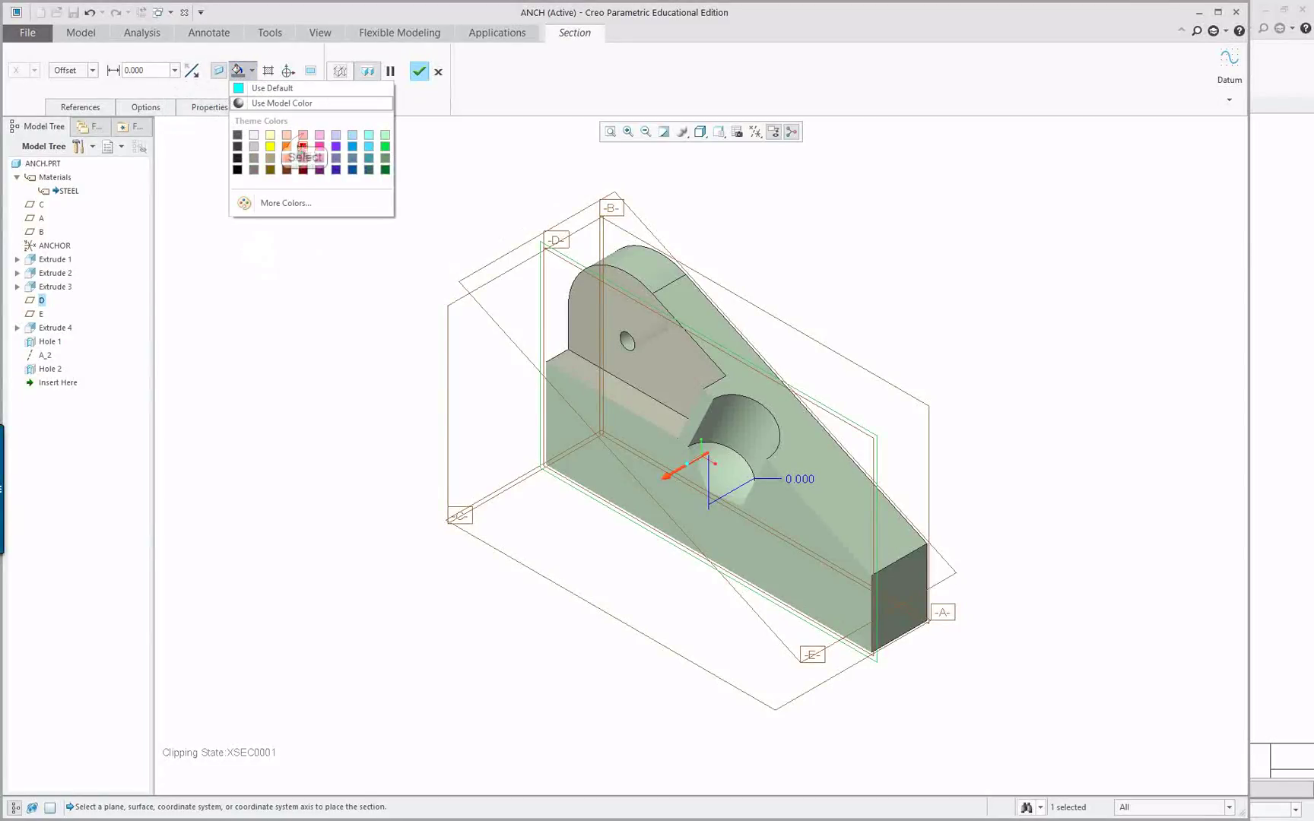
click(302, 135)
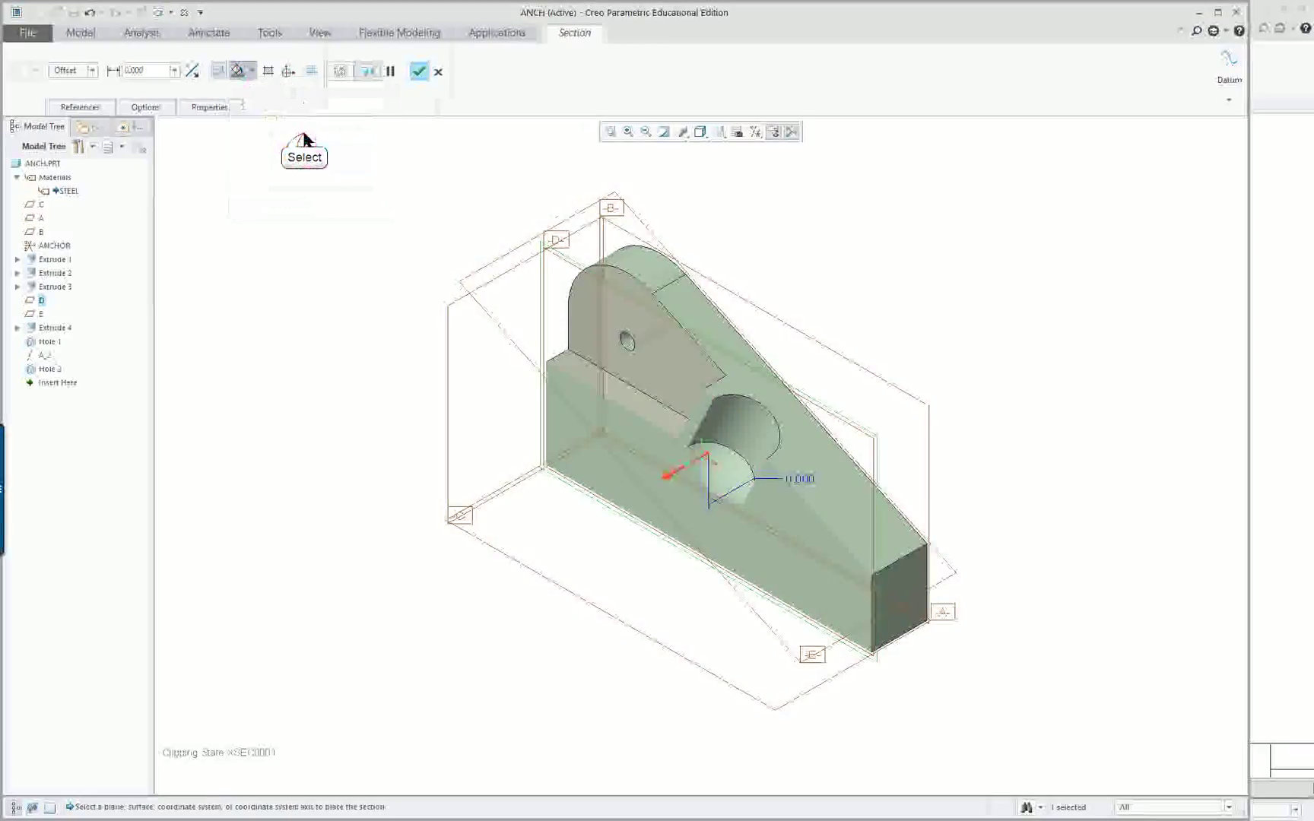
click(254, 72)
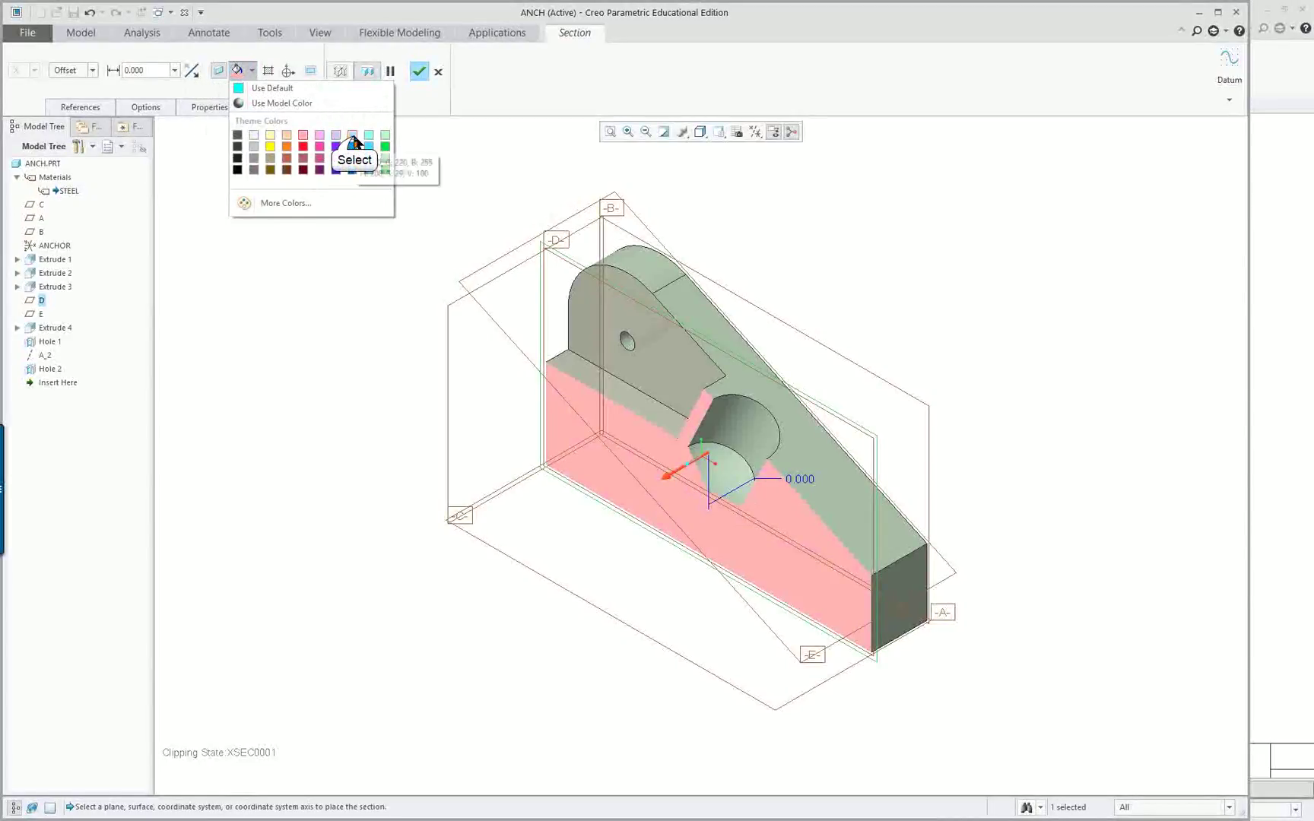
click(354, 139)
click(309, 71)
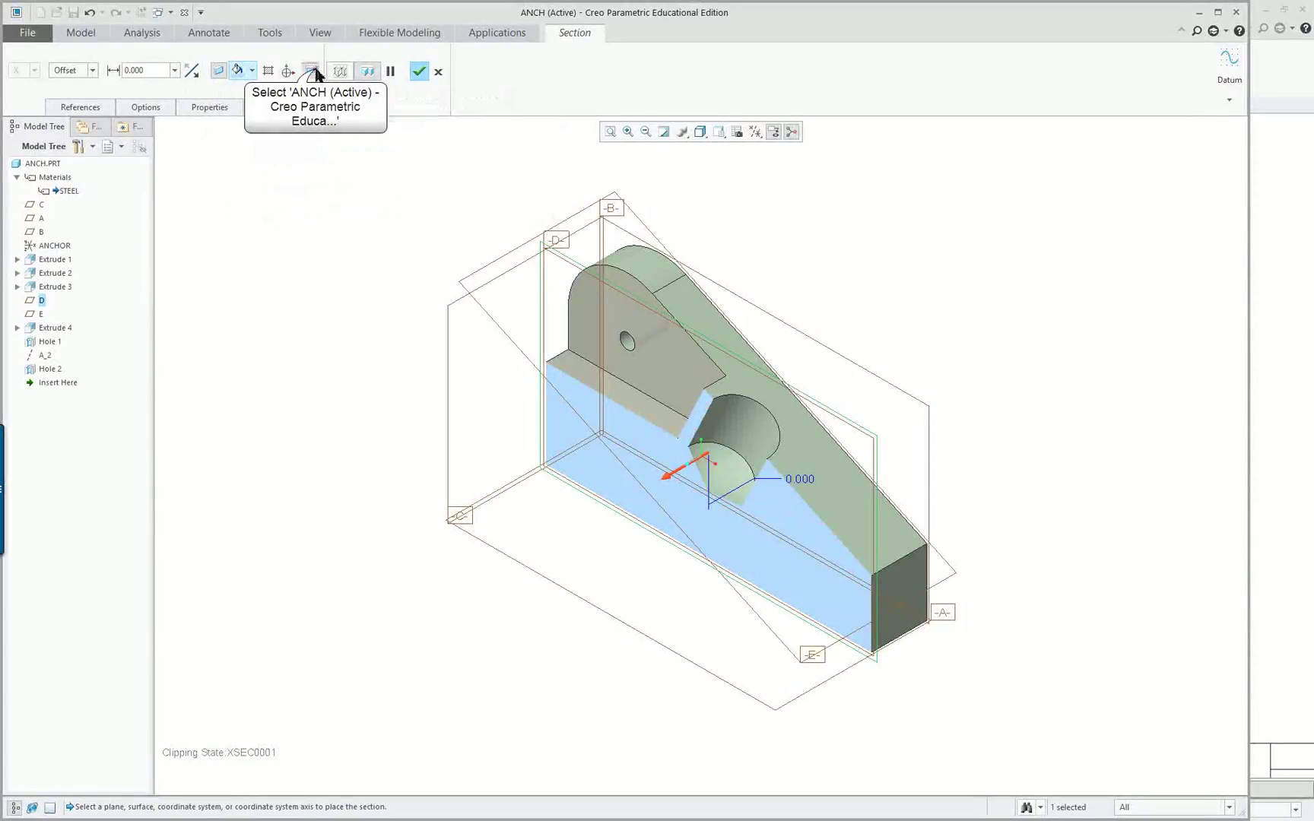
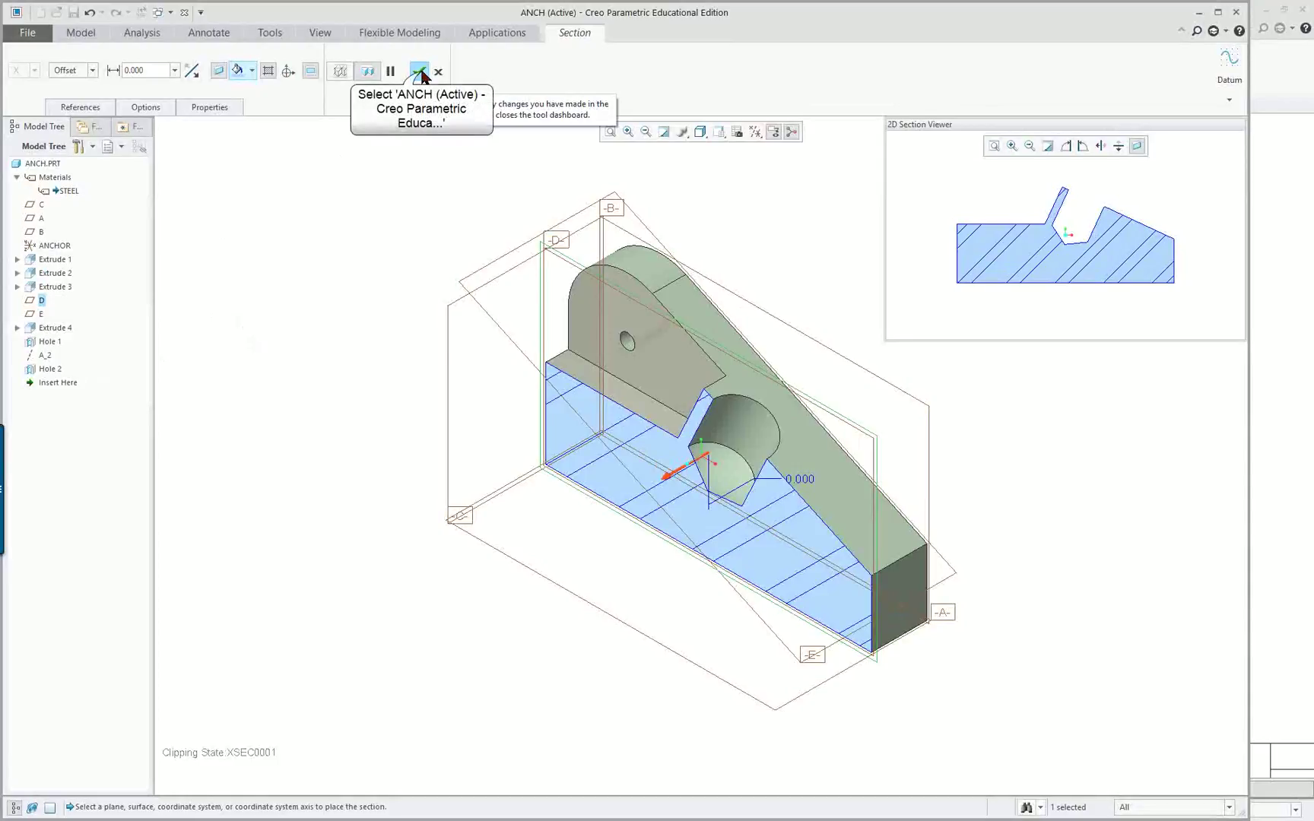
click(420, 71)
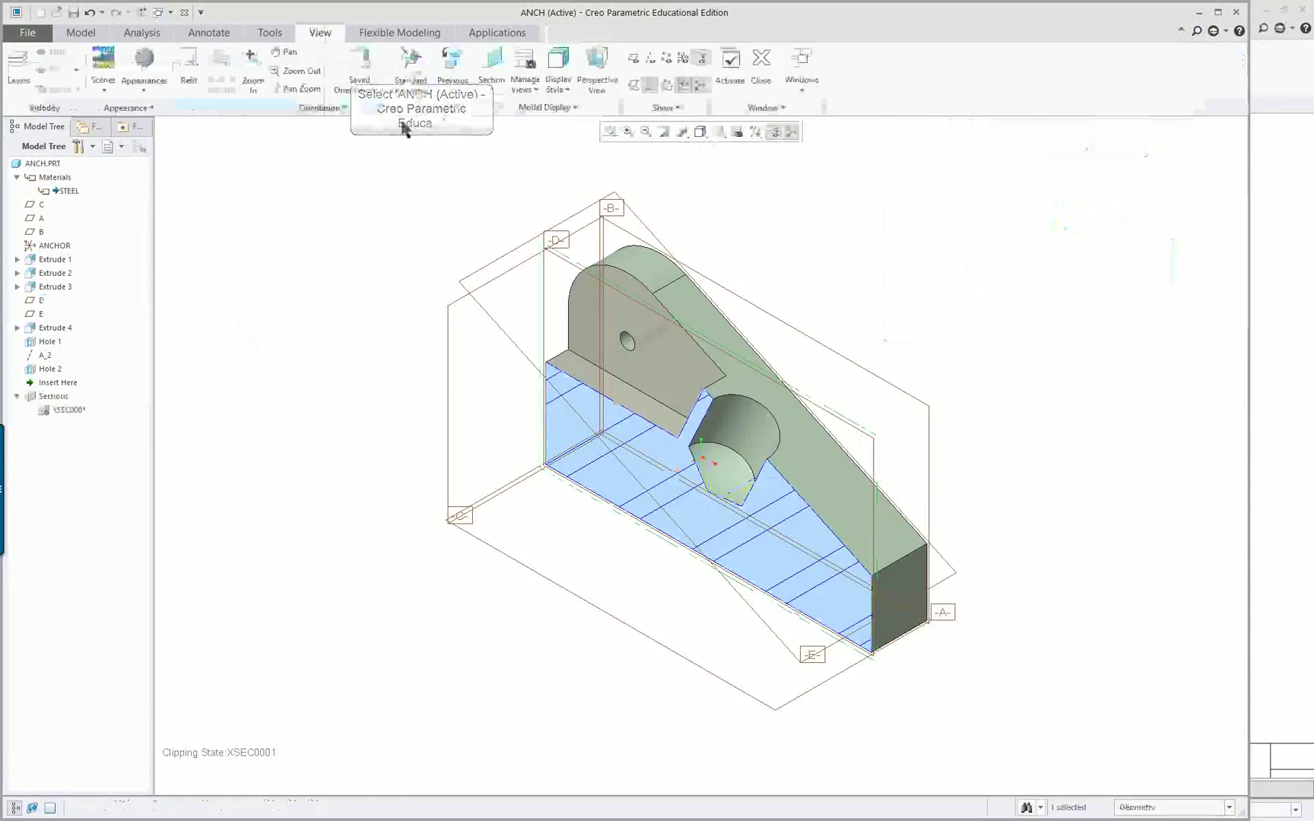
Deactivate section XSEC0001 so the whole part is displayed, and turn off Show Section to hide its hatching.
right_click(50, 413)
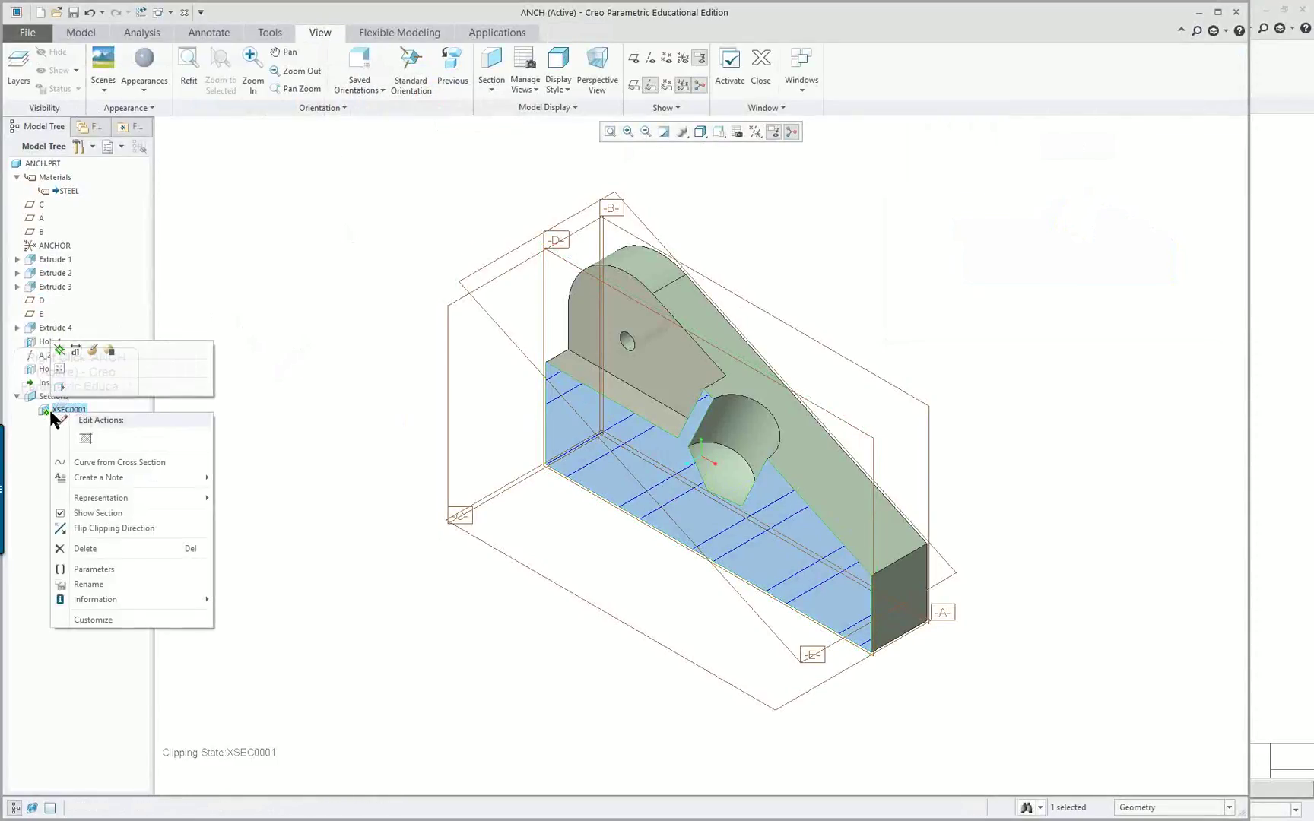
click(58, 351)
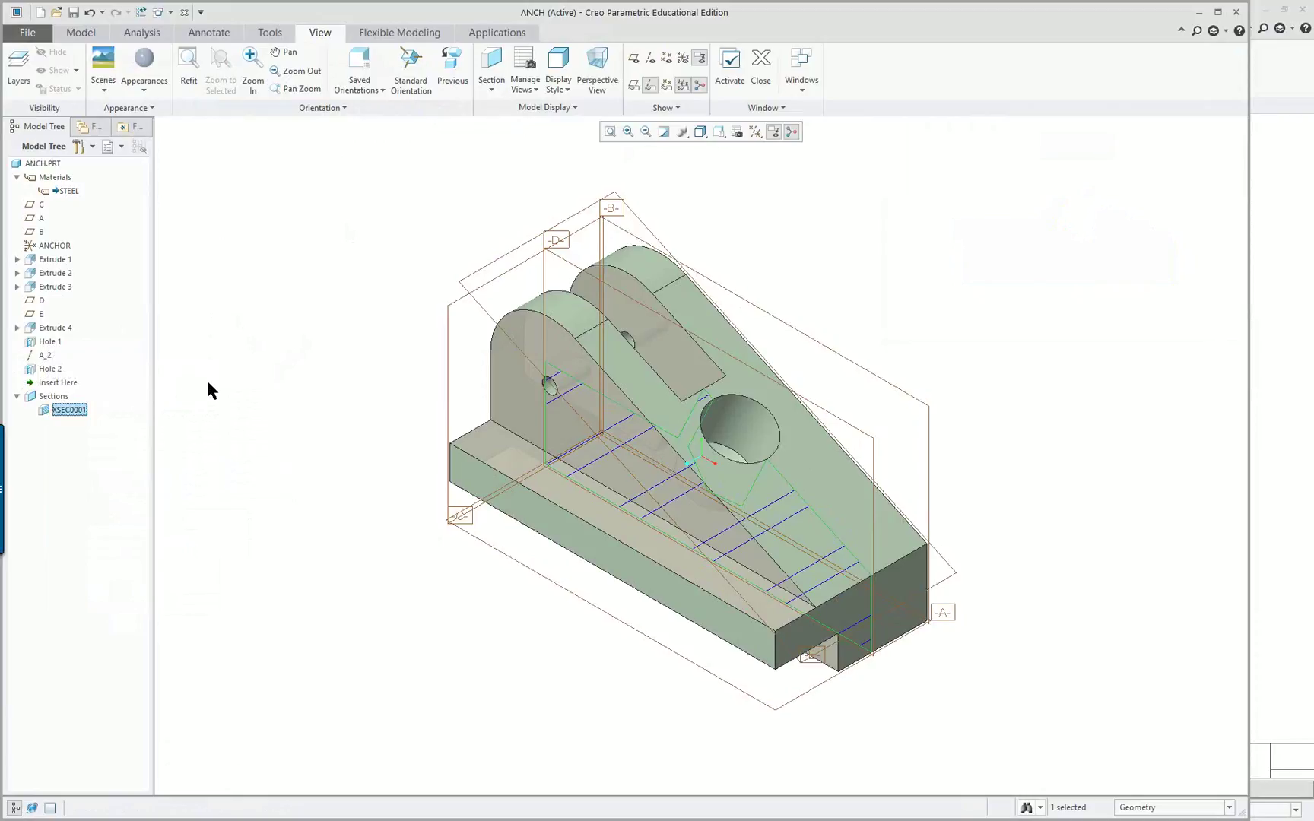
right_click(119, 413)
right_click(70, 411)
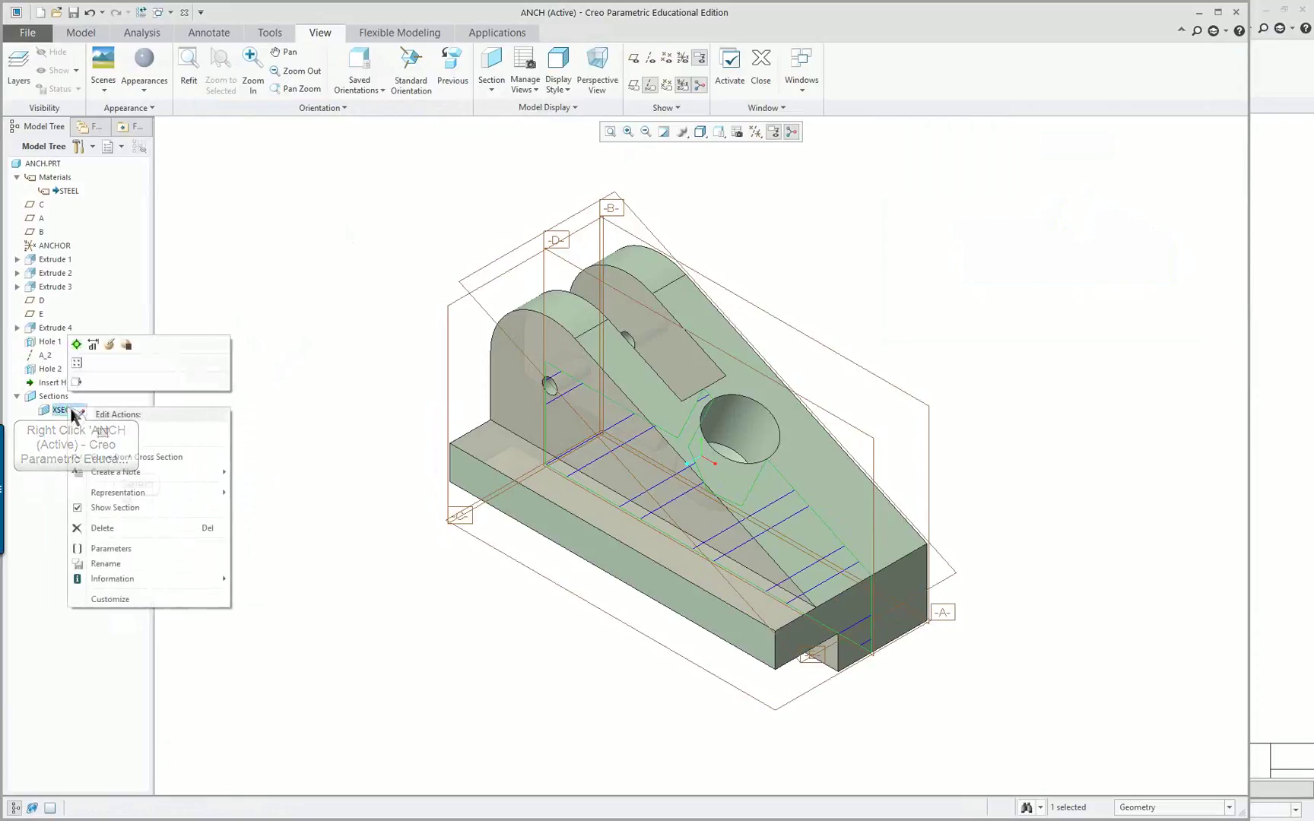
click(133, 507)
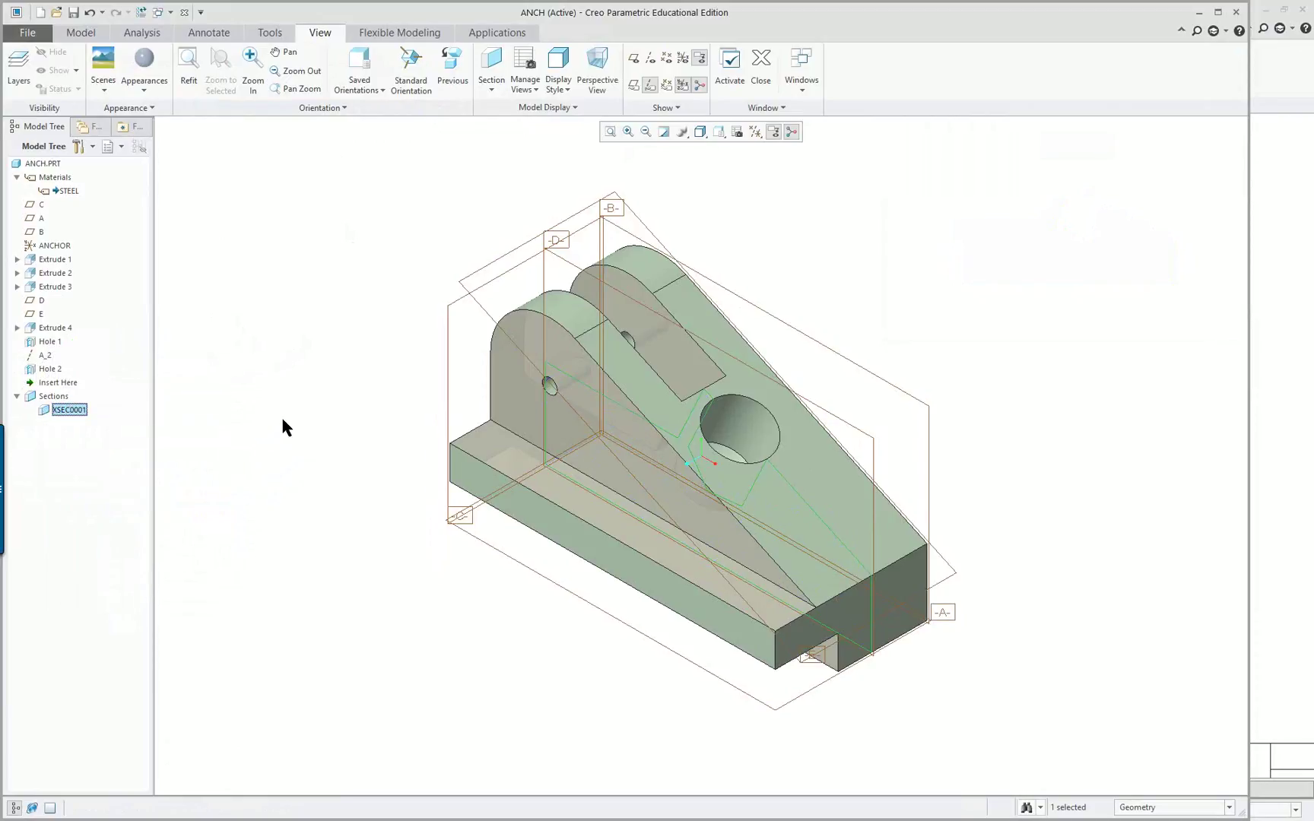
click(260, 364)
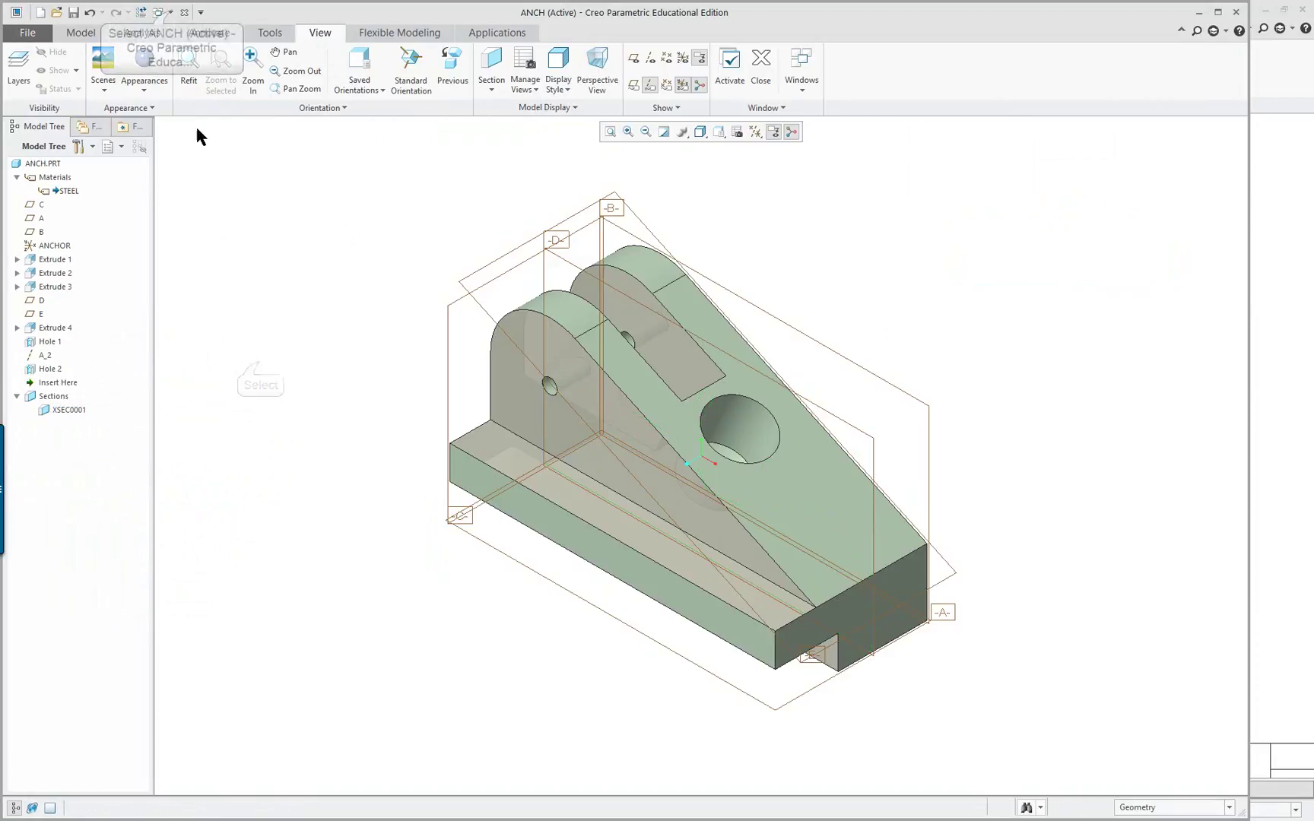
Switch back to the ANCHD drawing window and enlarge the part's model tree area to give access to section XSEC0001.
click(161, 12)
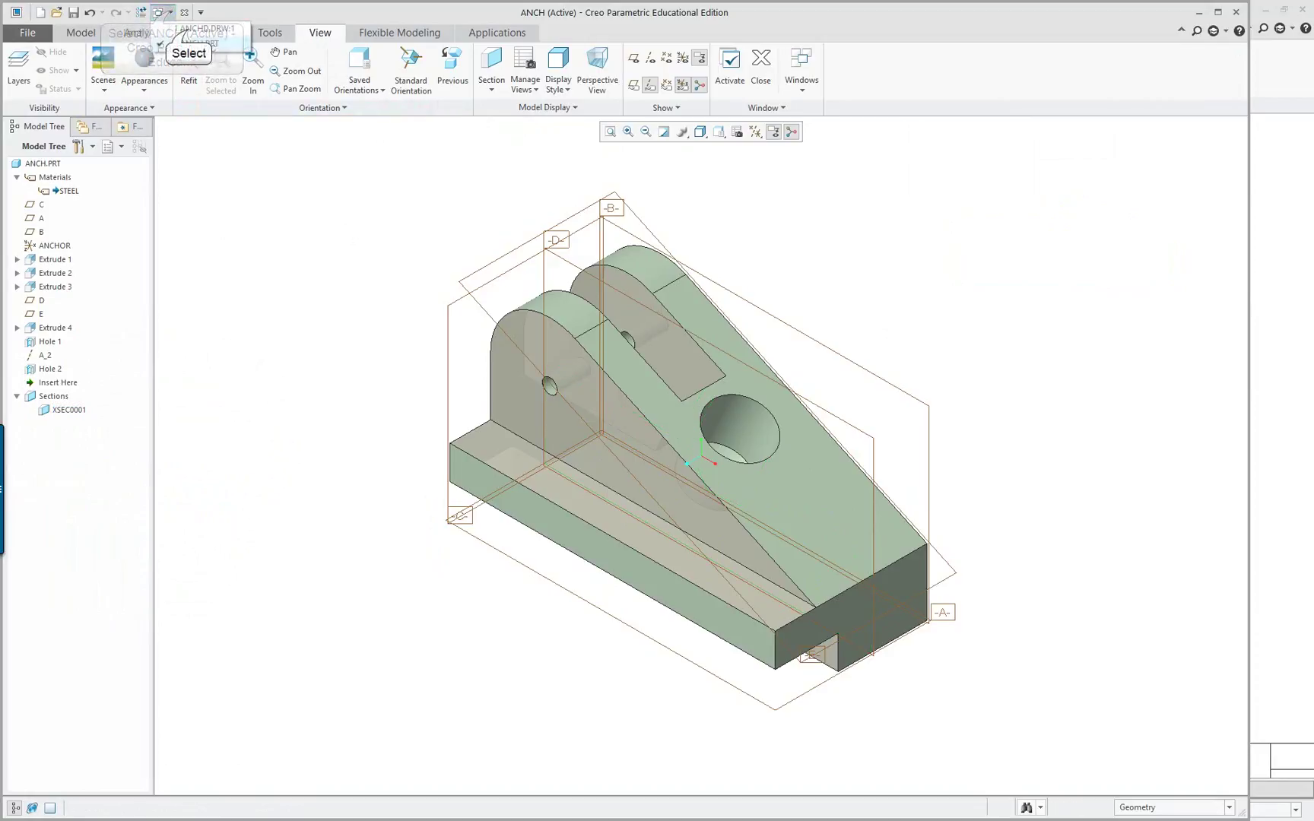
click(199, 29)
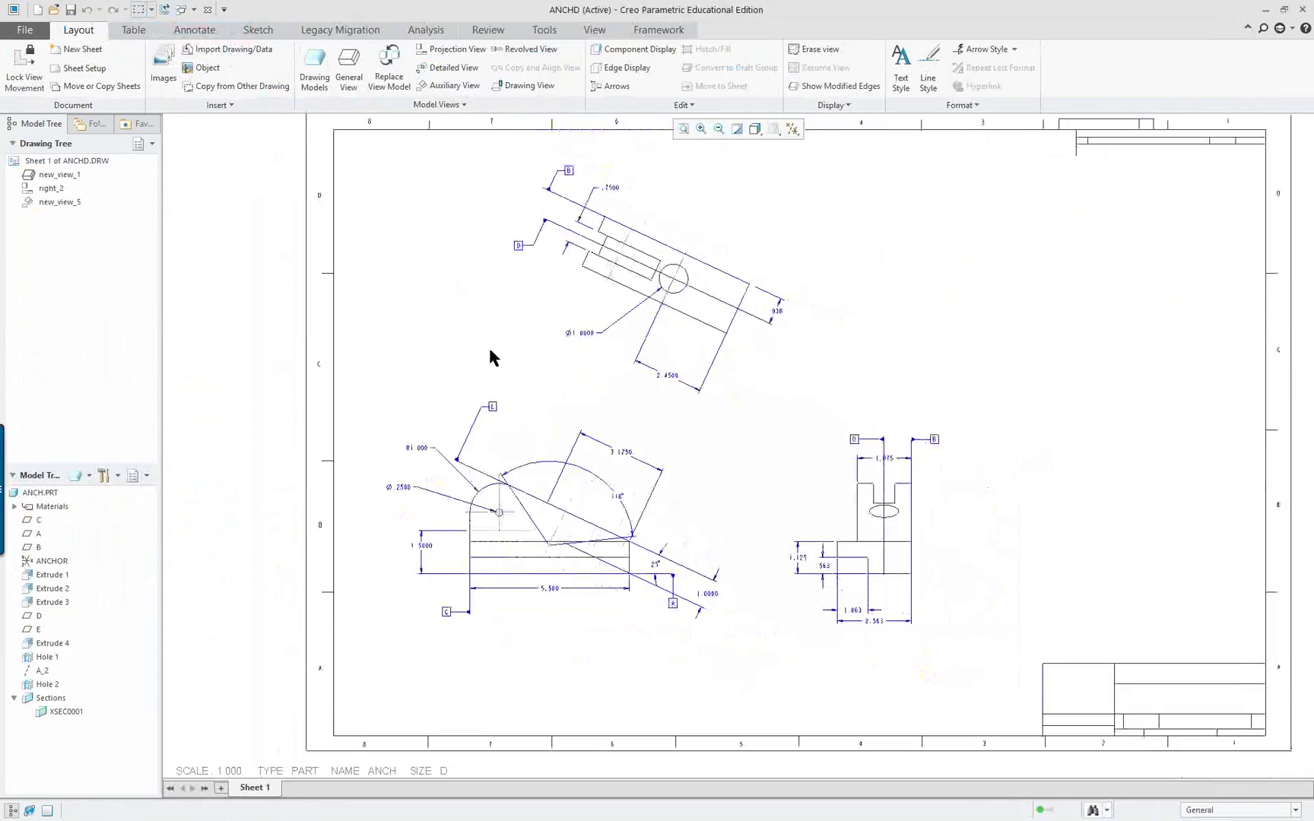
click(128, 475)
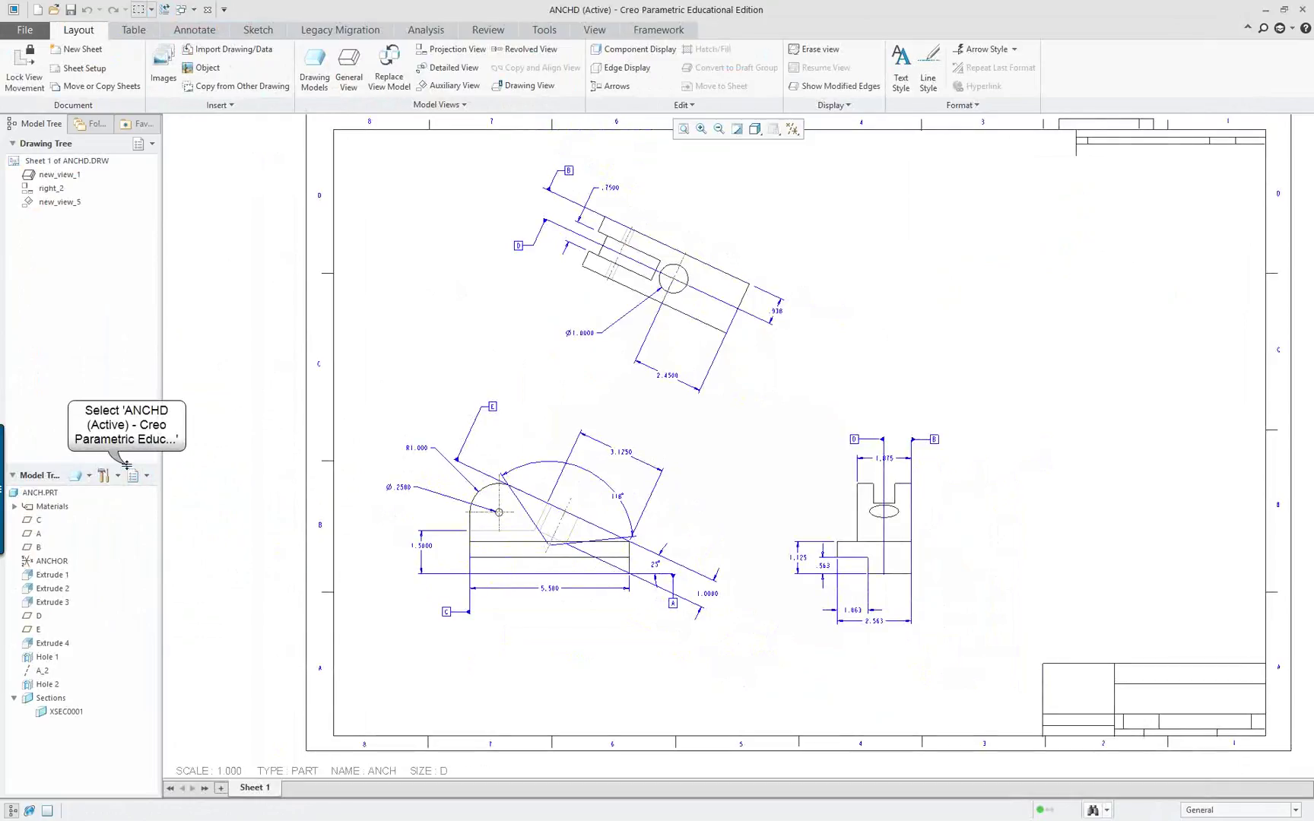
click(64, 612)
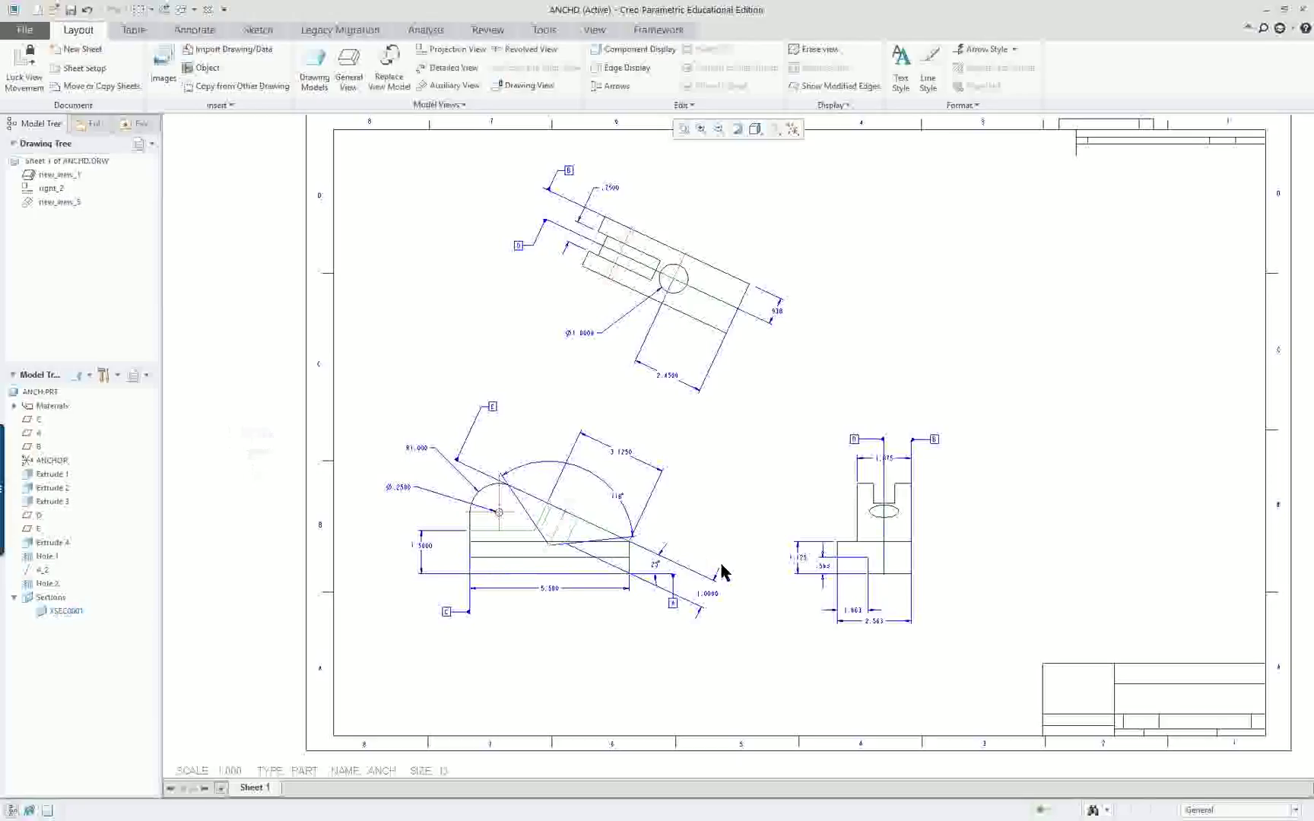
Make the front view new_view_1 a full 2D cross-section using XSEC0001, with total model edge visibility.
scroll(746, 612, up, 2)
double_click(559, 502)
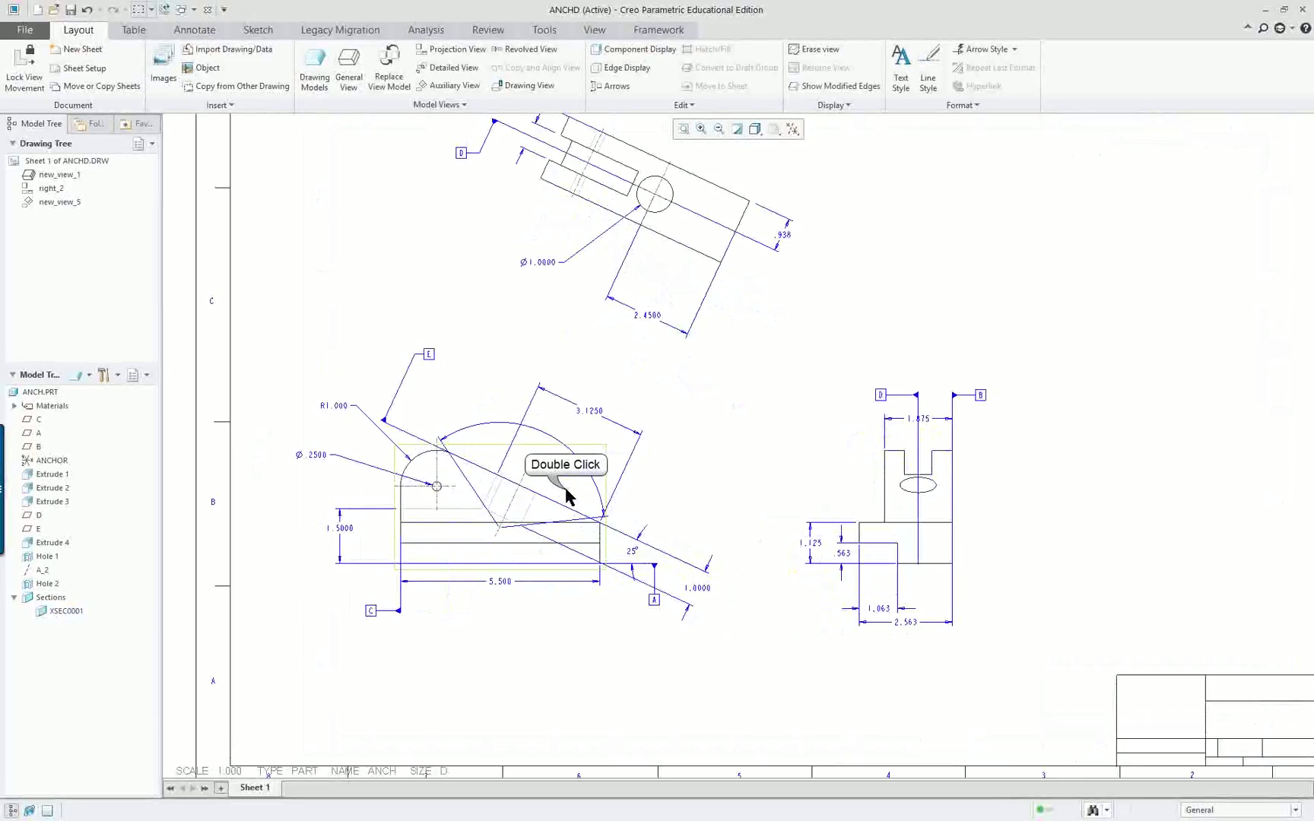
click(777, 438)
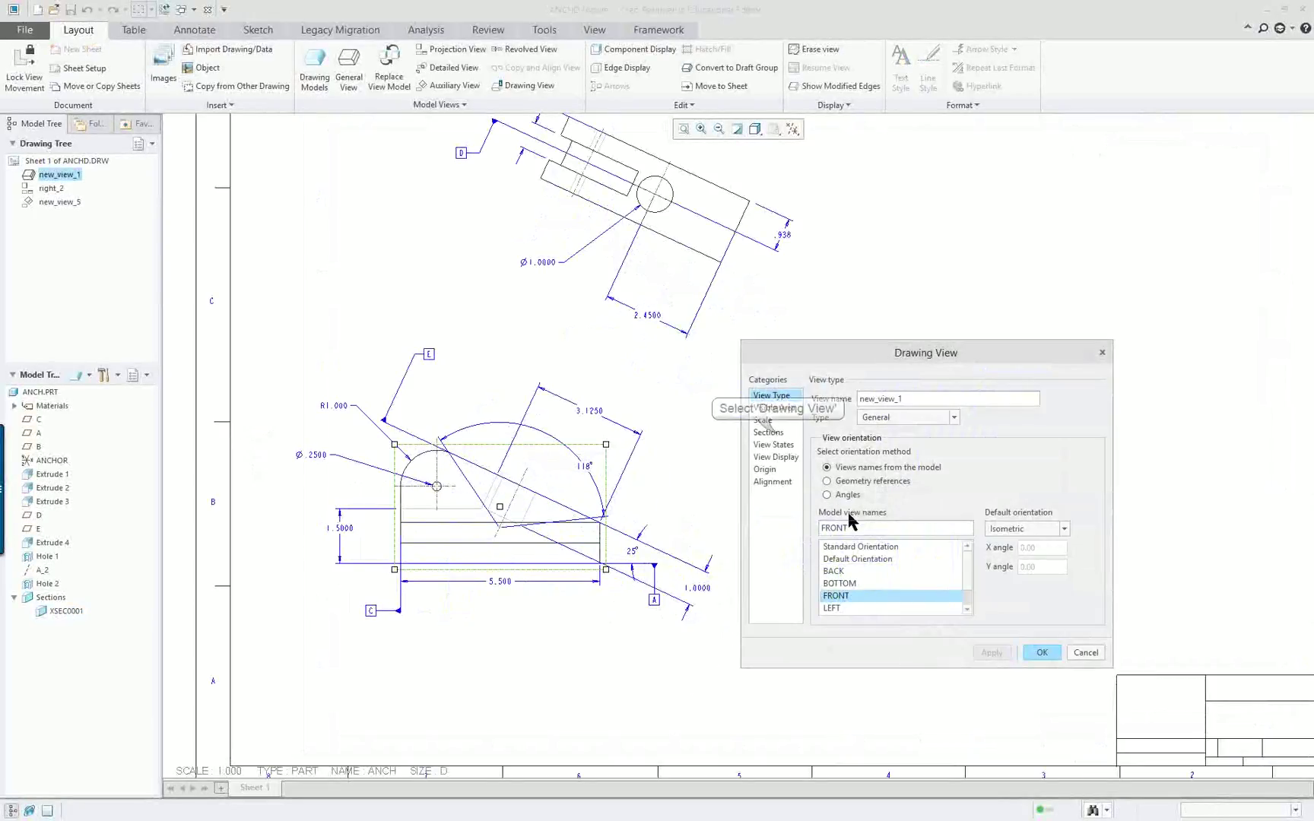
click(814, 410)
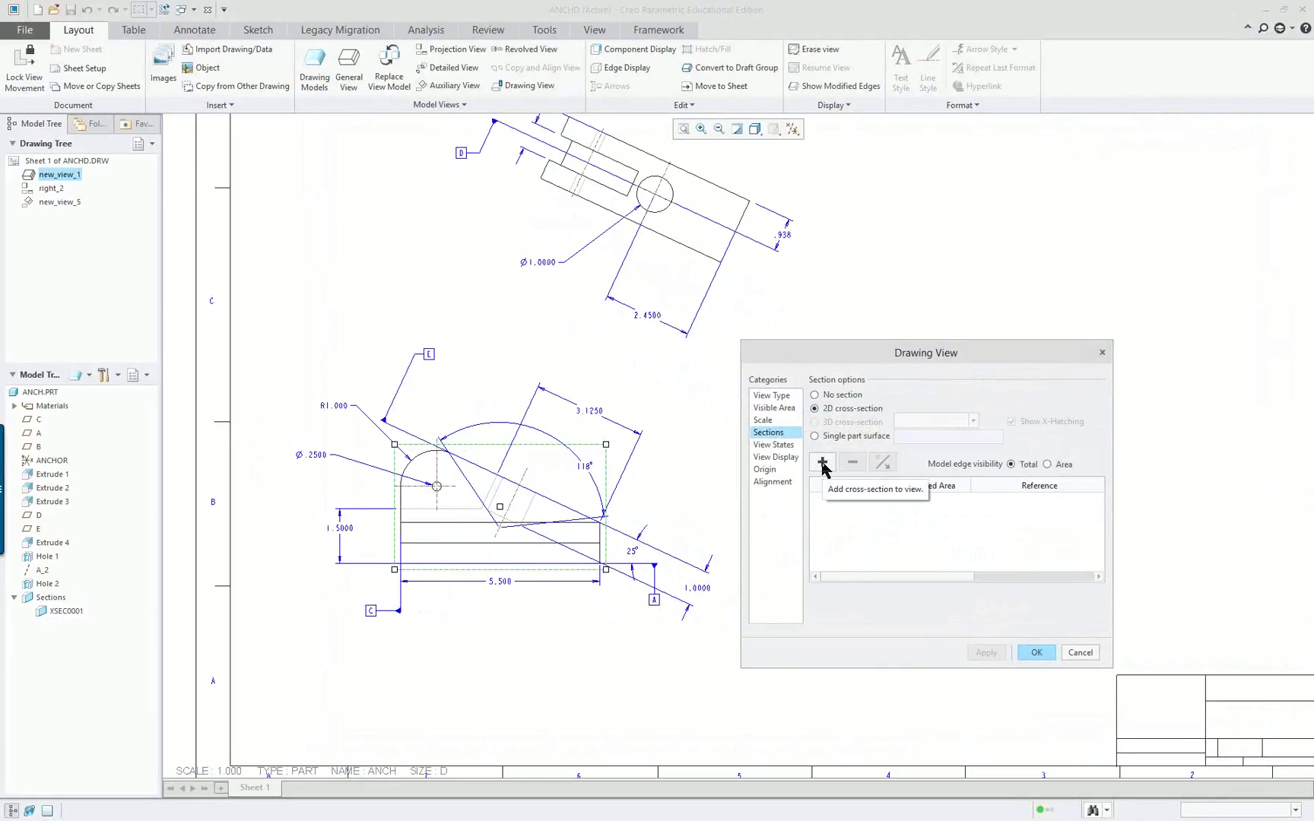
click(822, 462)
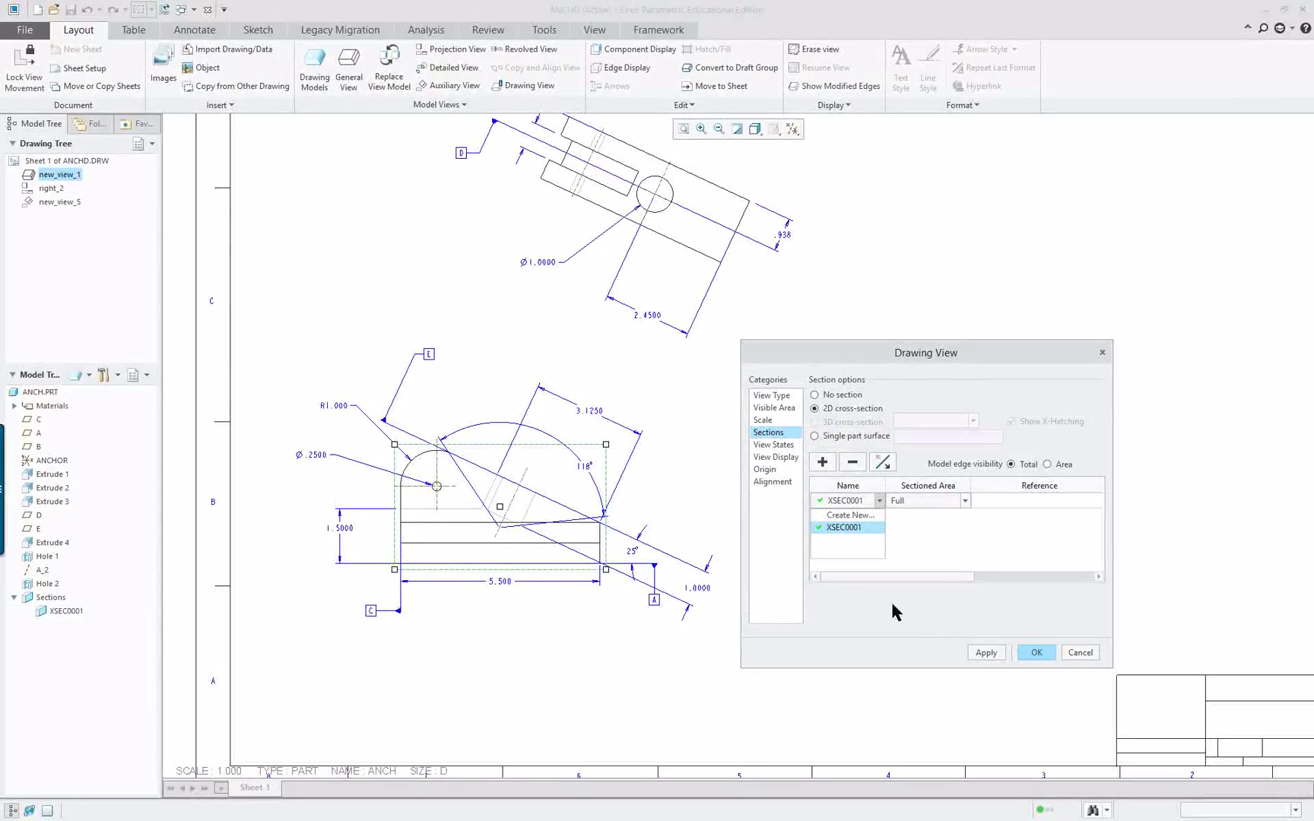
click(986, 653)
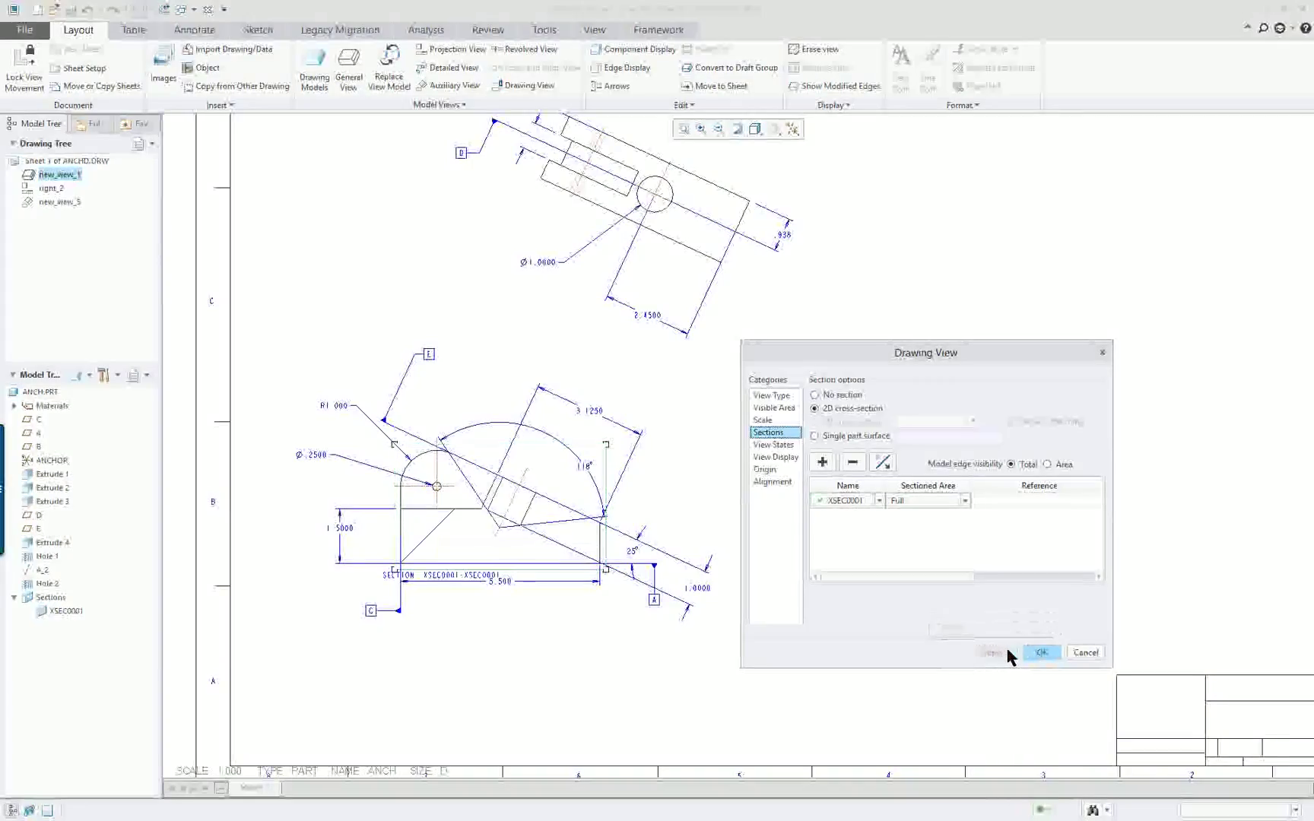
click(1042, 654)
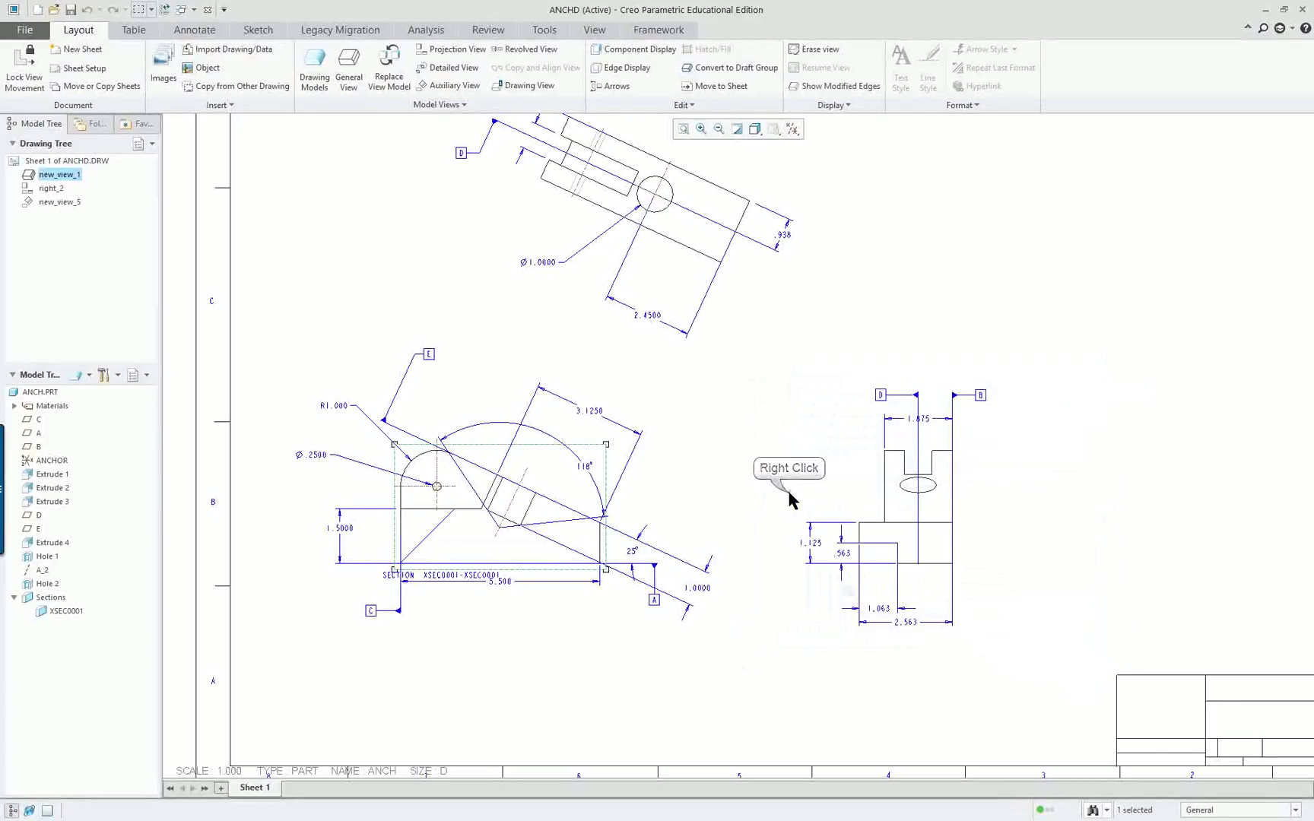
Add the cross-section arrows of the front view to the slanted auxiliary view above it.
right_click(791, 494)
click(835, 596)
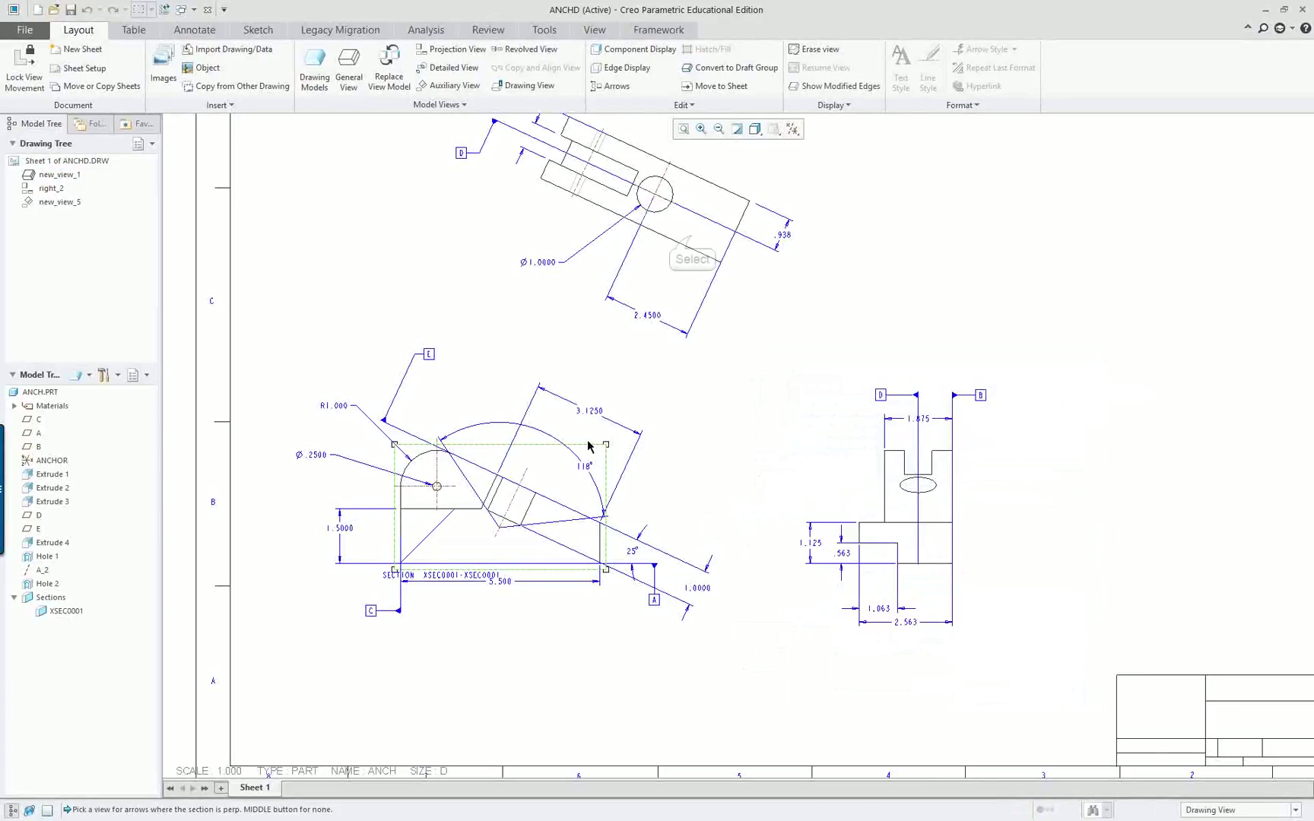
click(674, 278)
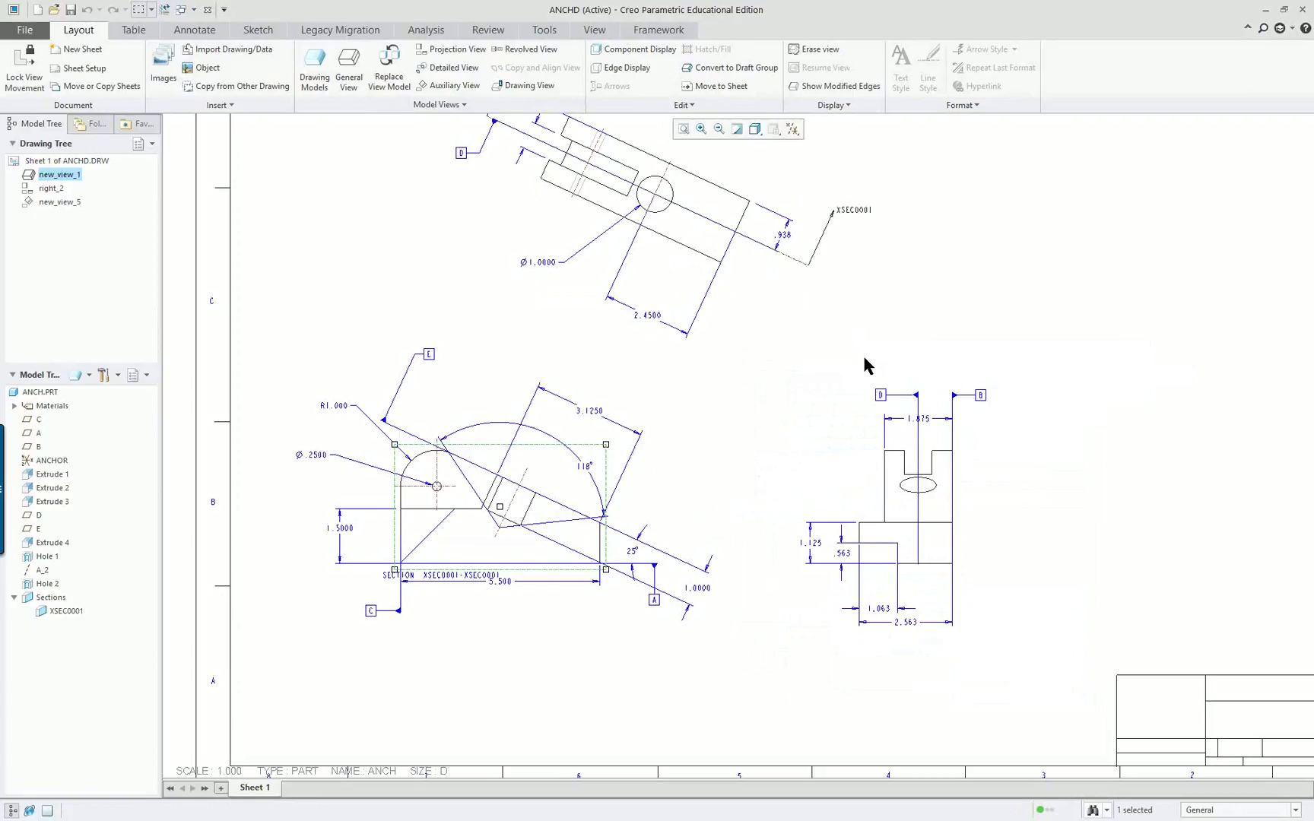
click(585, 643)
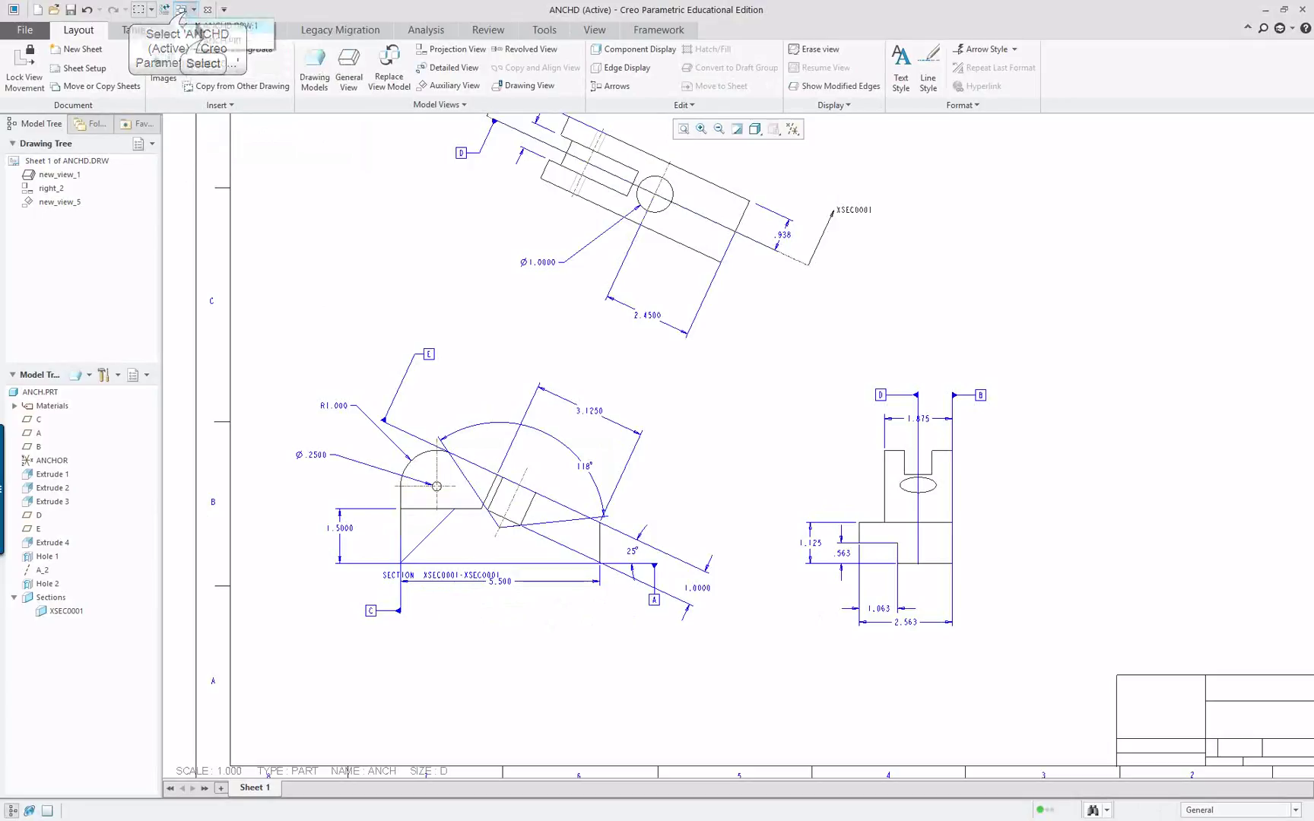
Switch to the ANCH part window, open section XSEC0001's definition for editing, and accept it with its existing settings.
click(181, 9)
click(204, 44)
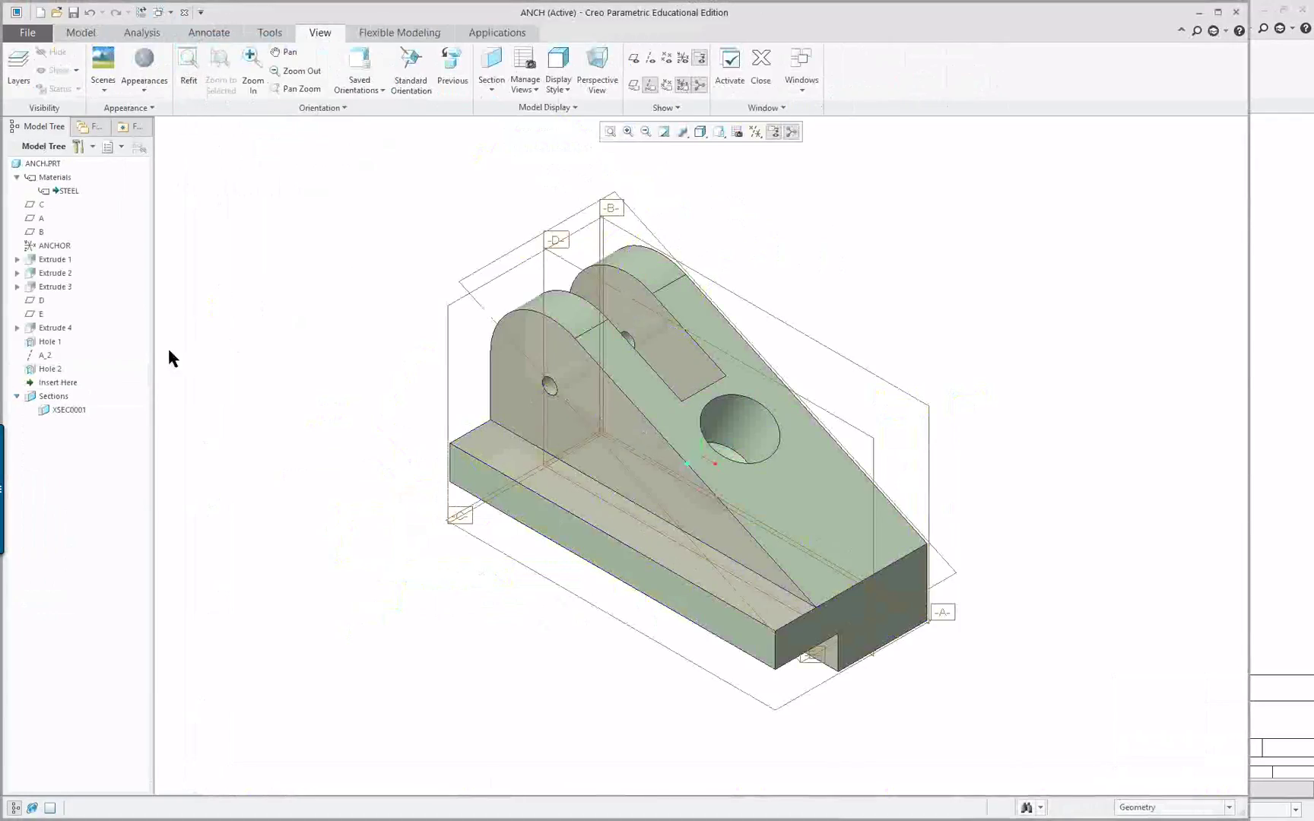
right_click(68, 410)
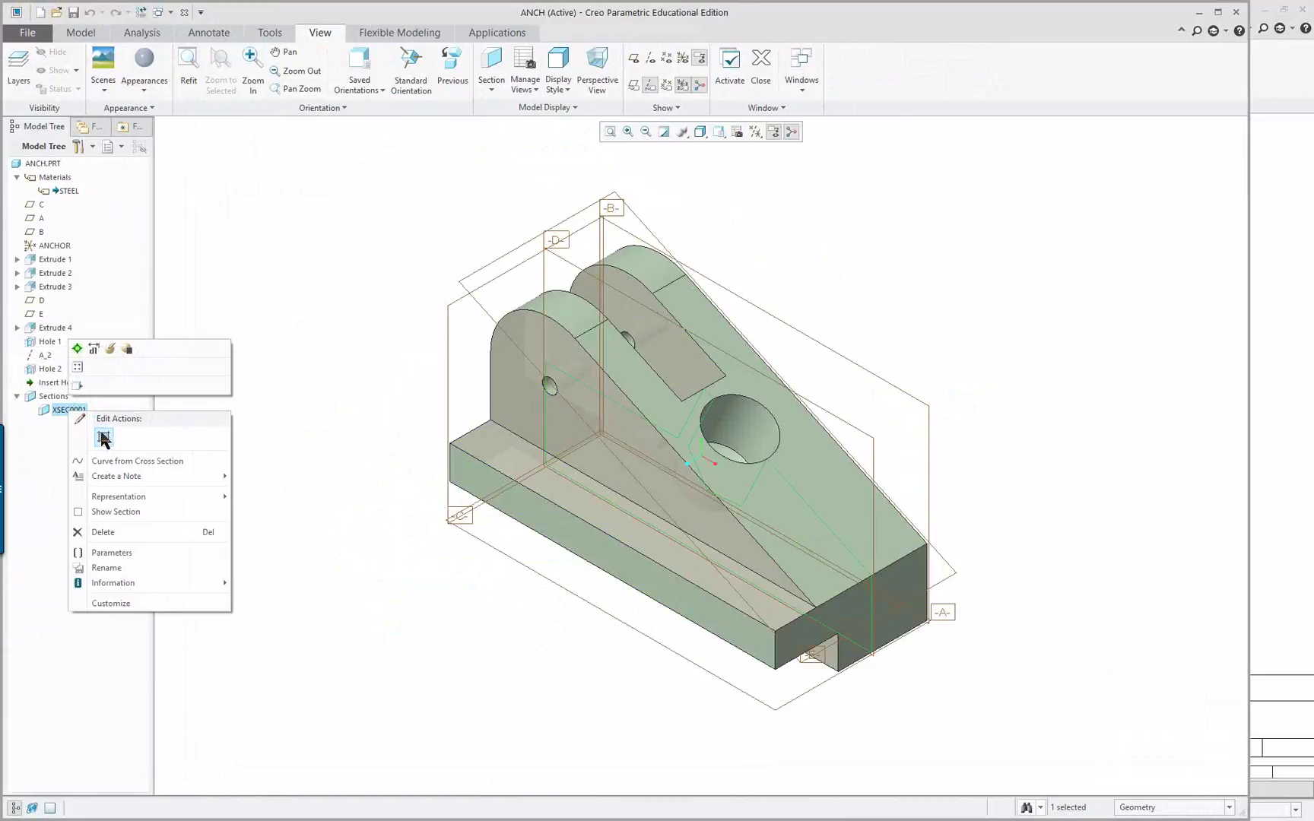
click(101, 353)
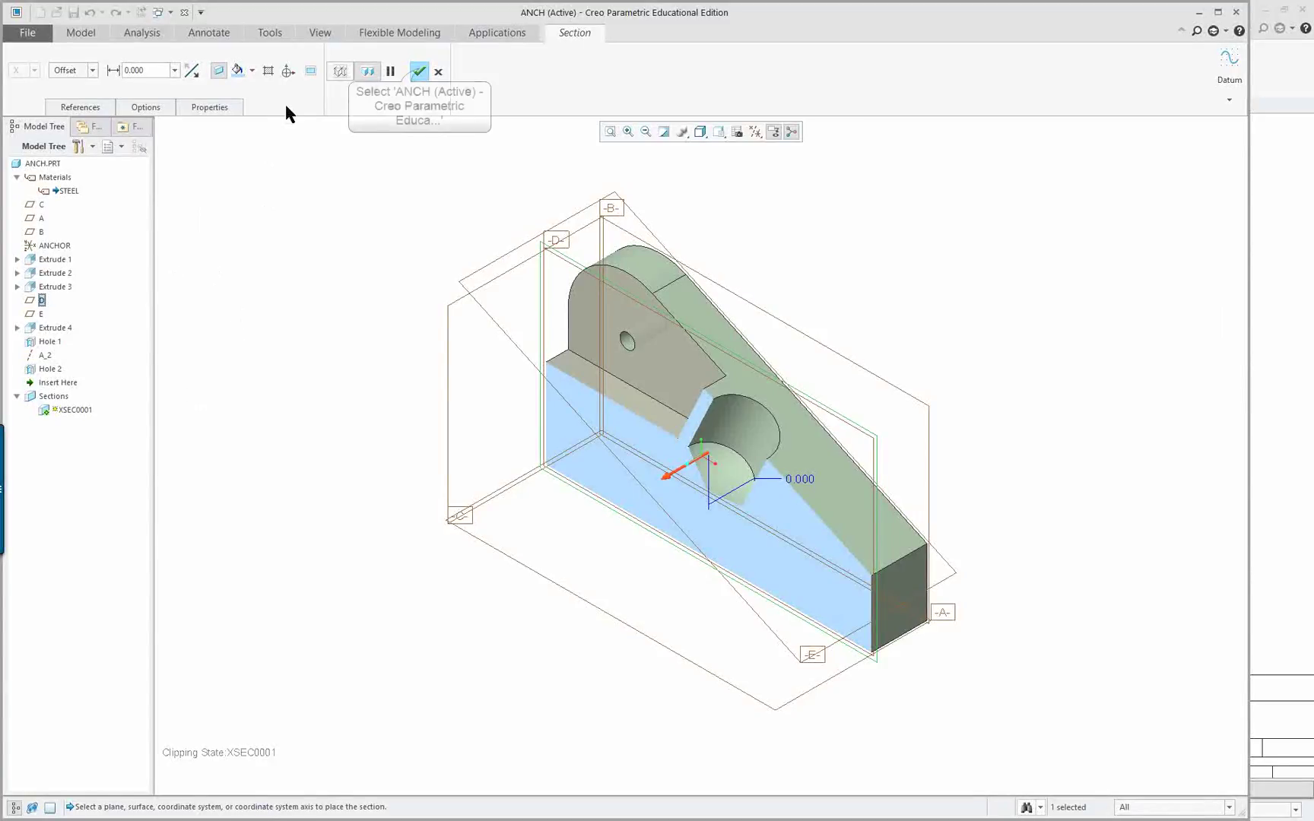
click(419, 71)
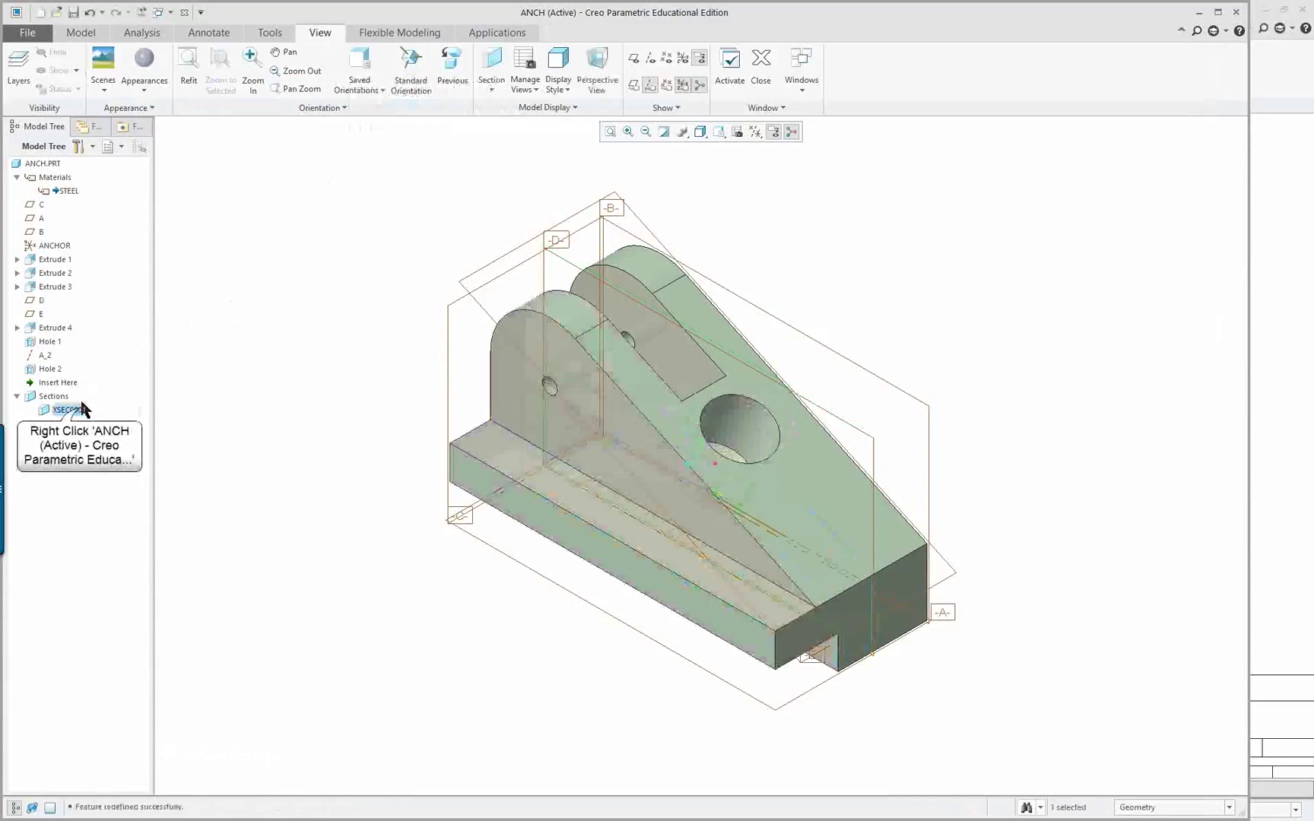
Rename cross section XSEC0001 to A and switch back to the ANCHD drawing window.
right_click(81, 412)
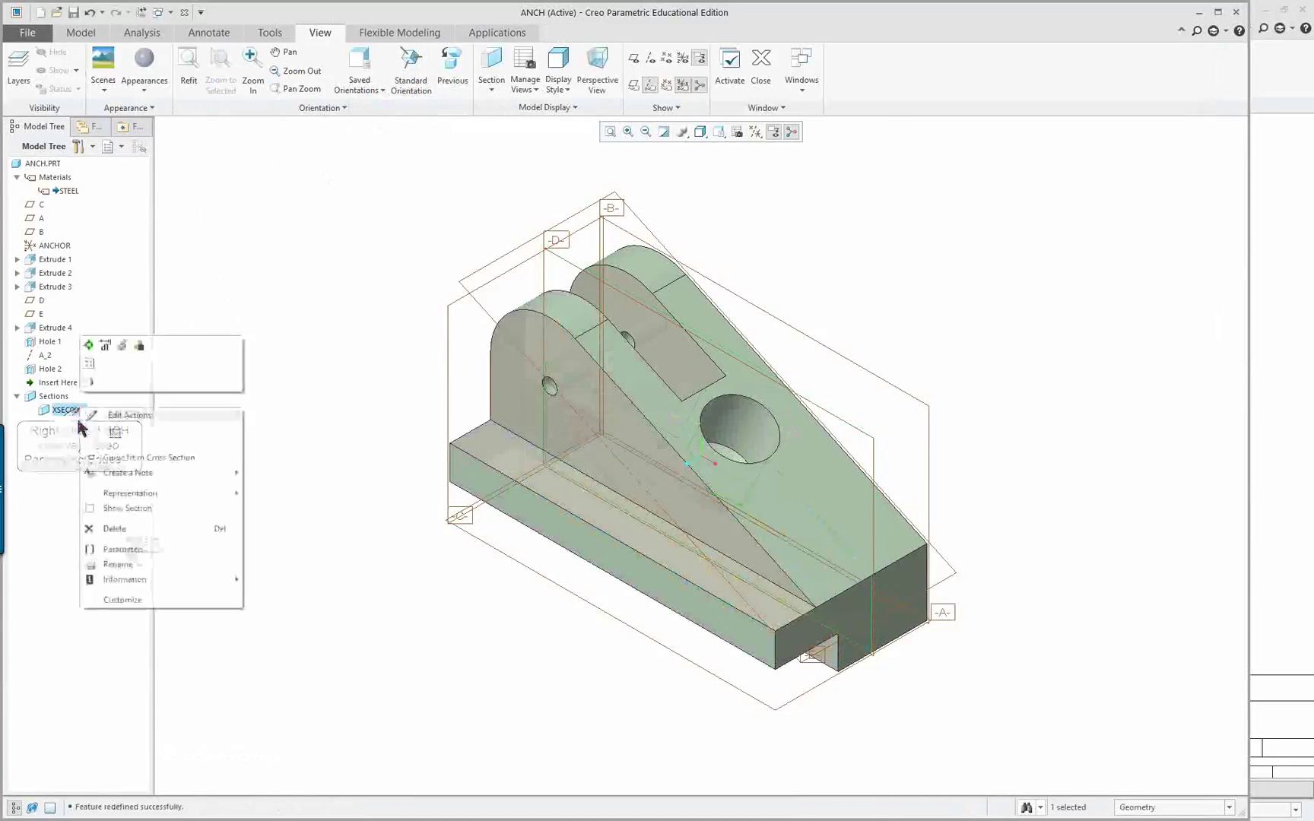
click(142, 566)
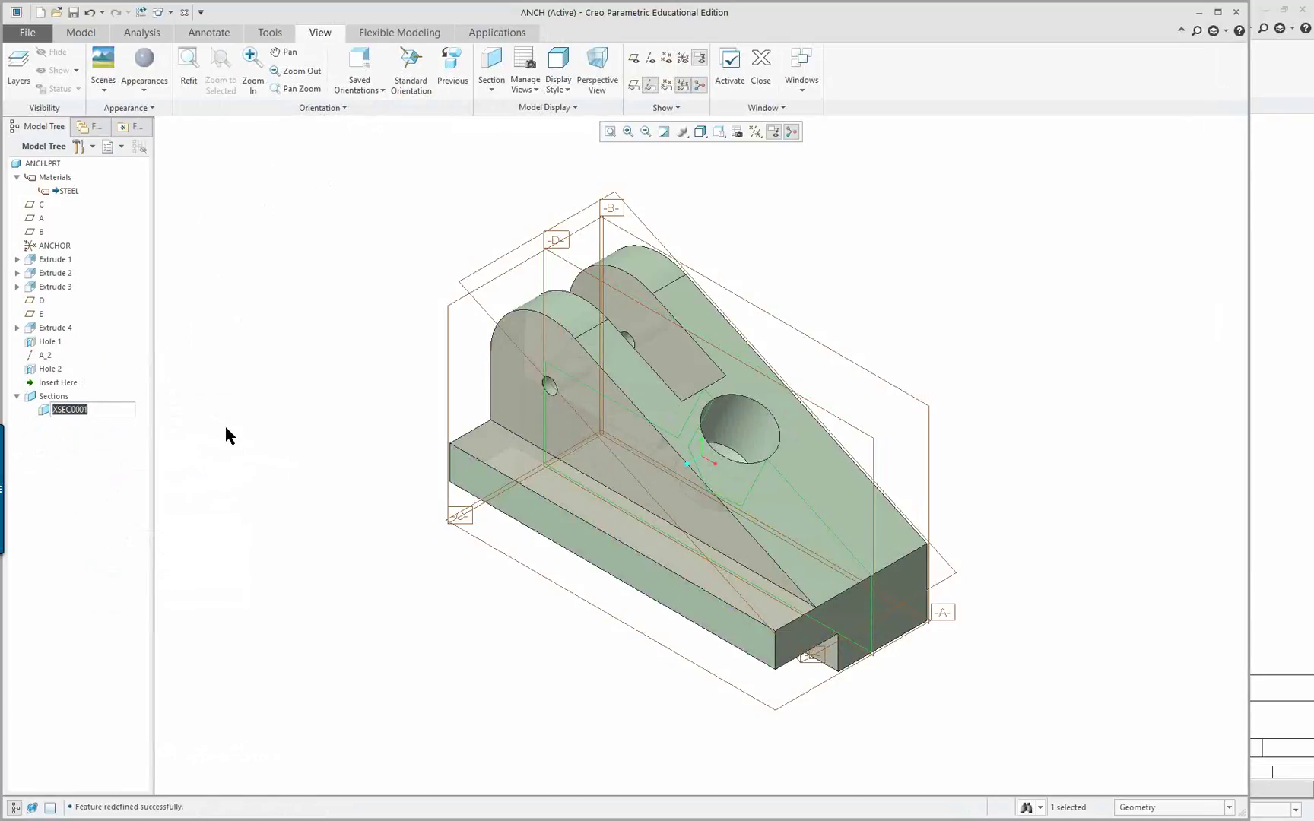
text(A)
key(Return)
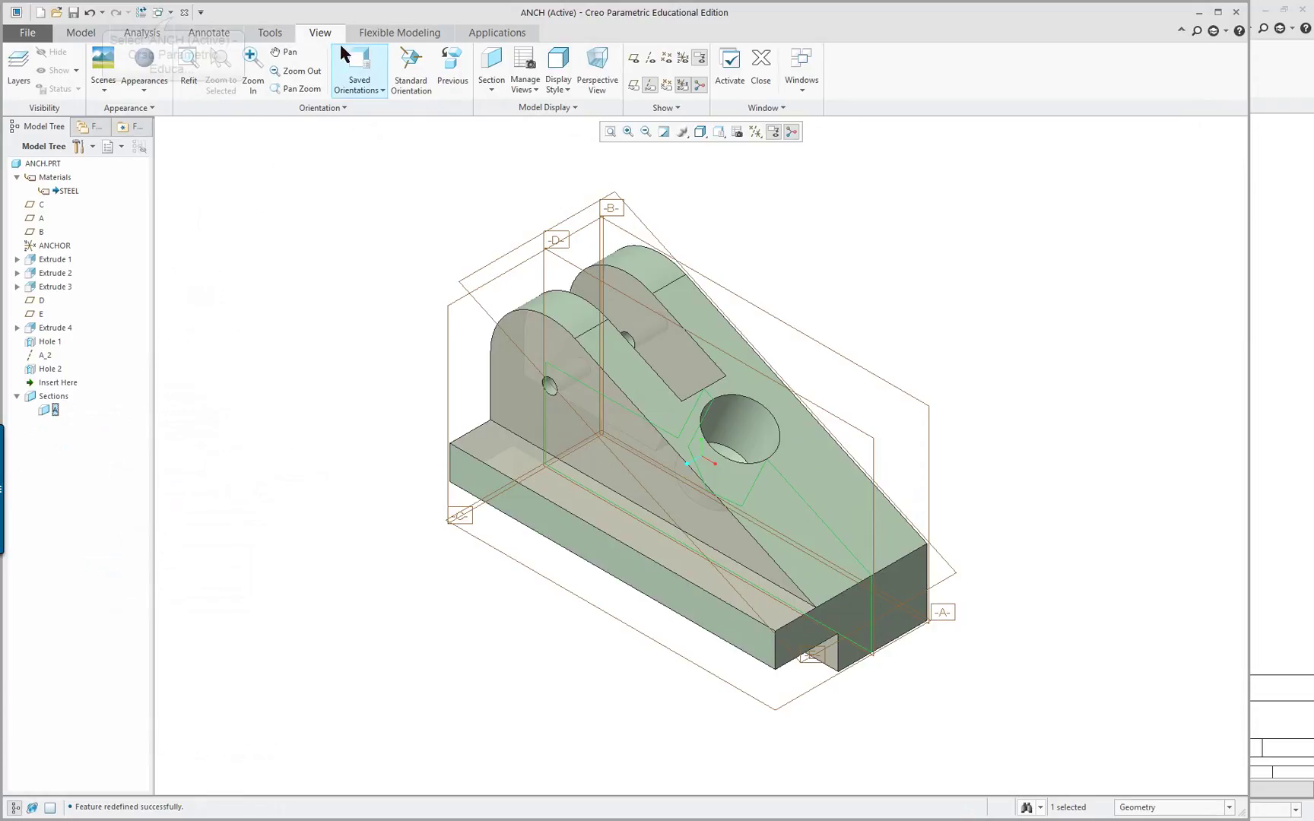
click(171, 12)
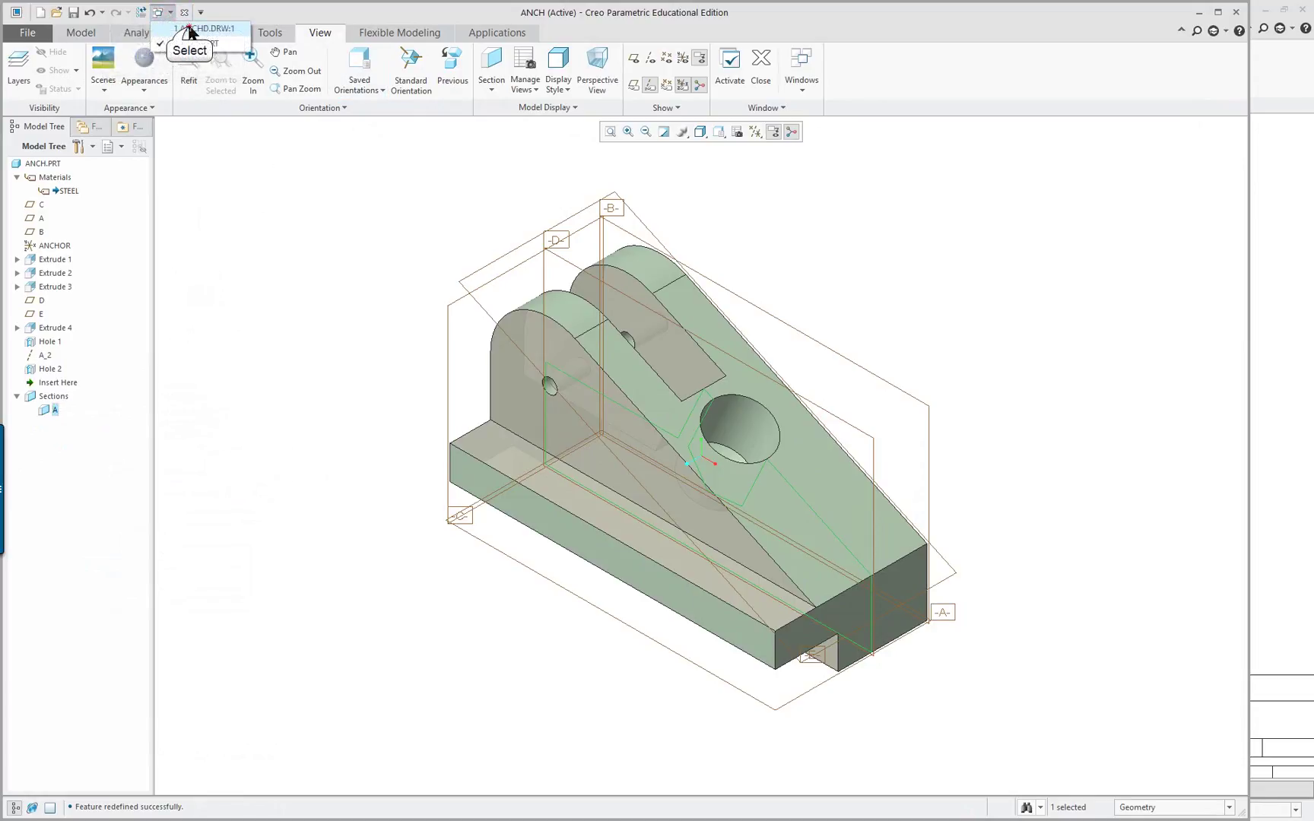
click(199, 28)
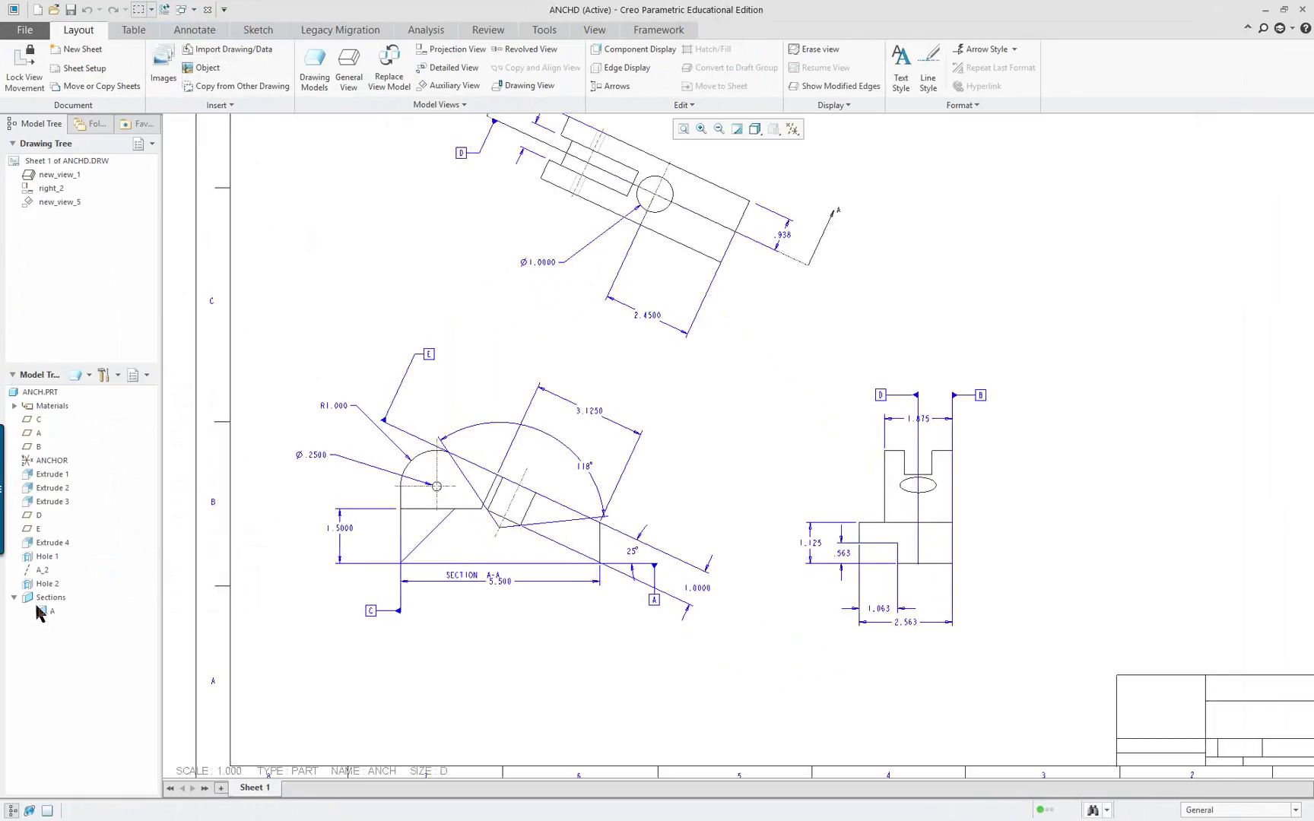
Move the SECTION A-A note below the 5.500 dimension, clear of the dimension line.
scroll(583, 612, up, 4)
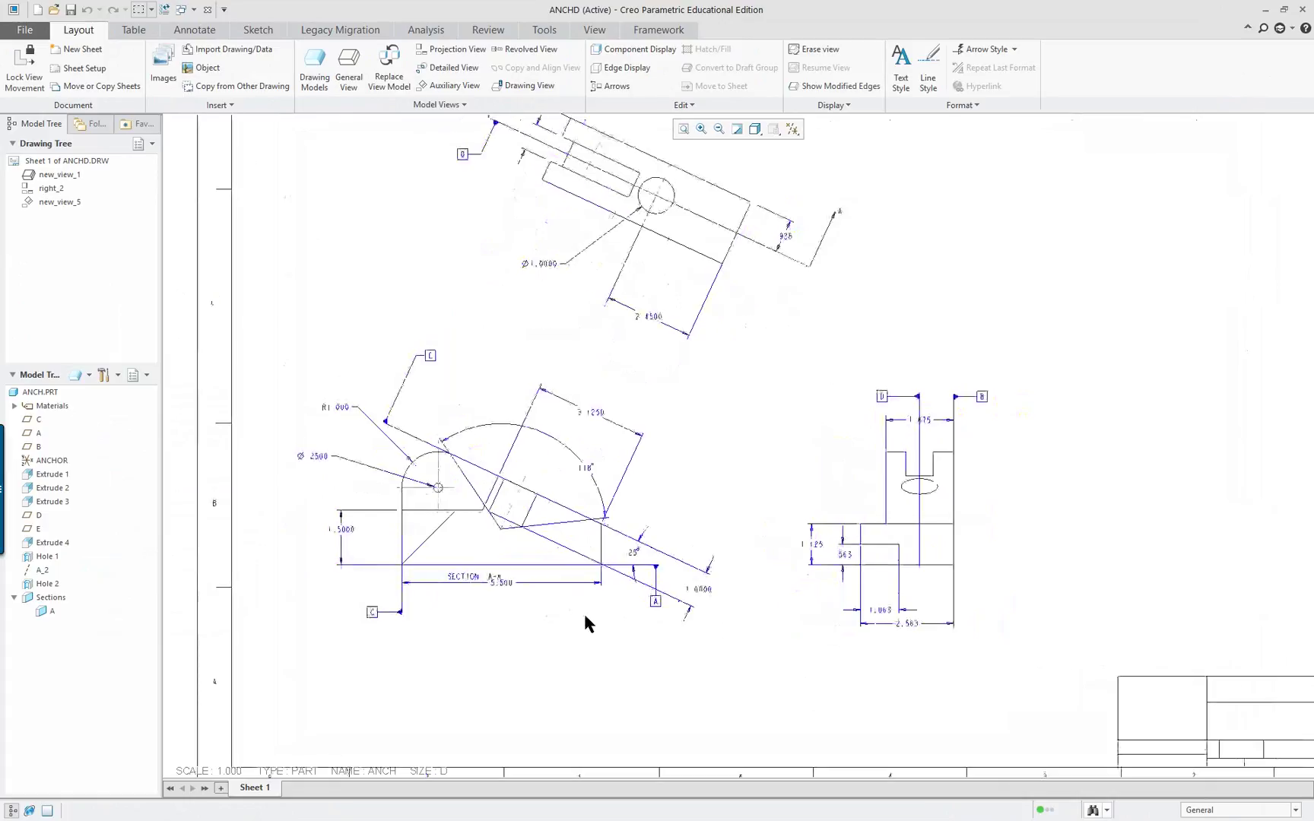
click(425, 559)
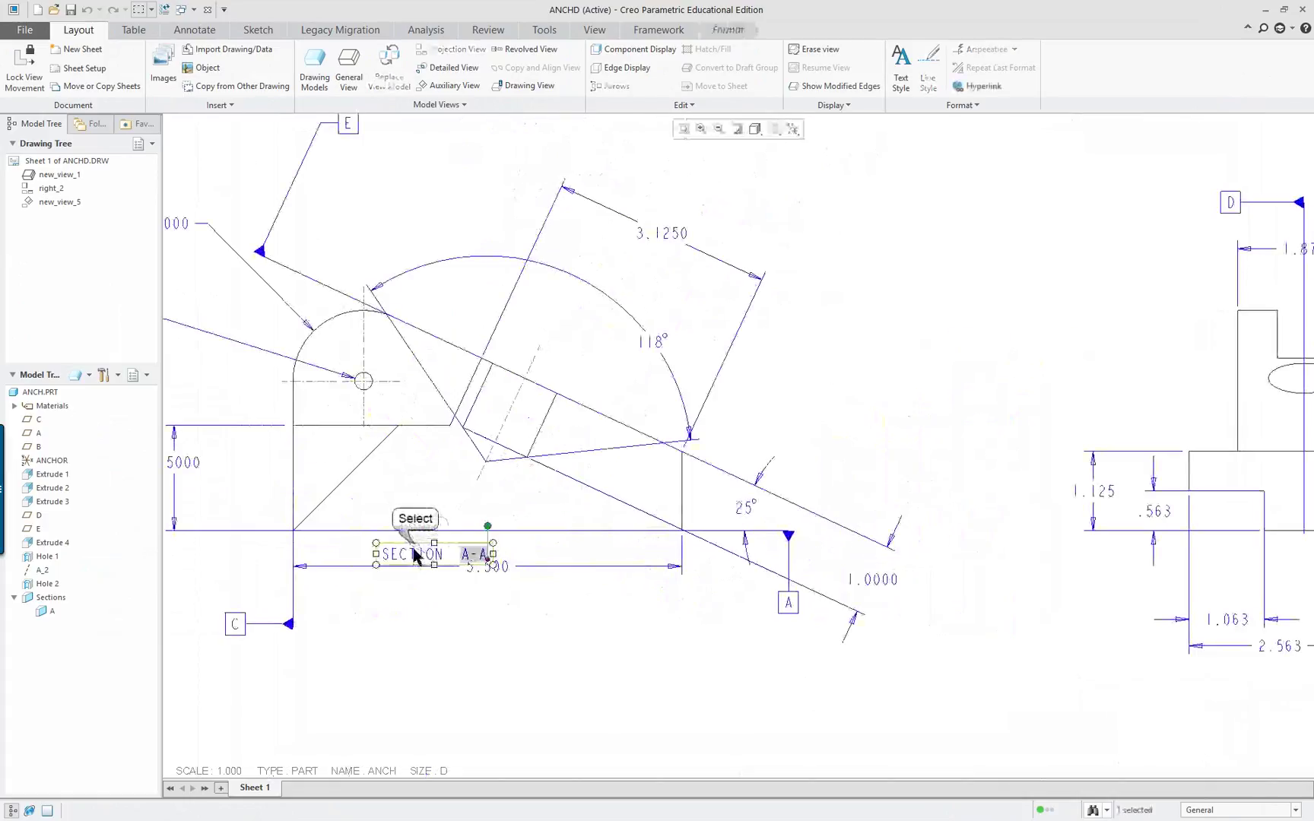
drag(415, 542, 458, 633)
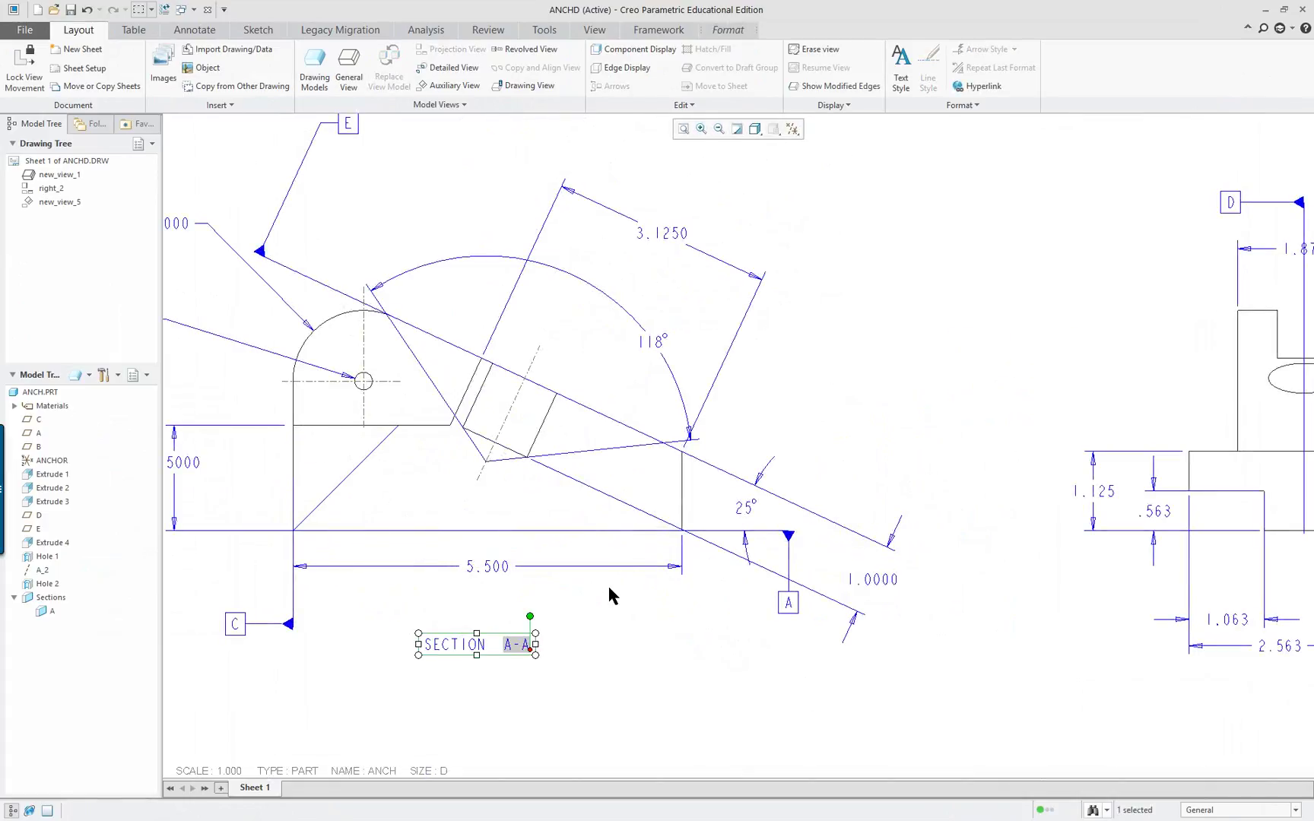
Tighten the cross-hatching of section A-A by repeatedly halving its scale, double the scale once, and accept the hatching.
scroll(569, 497, down, 4)
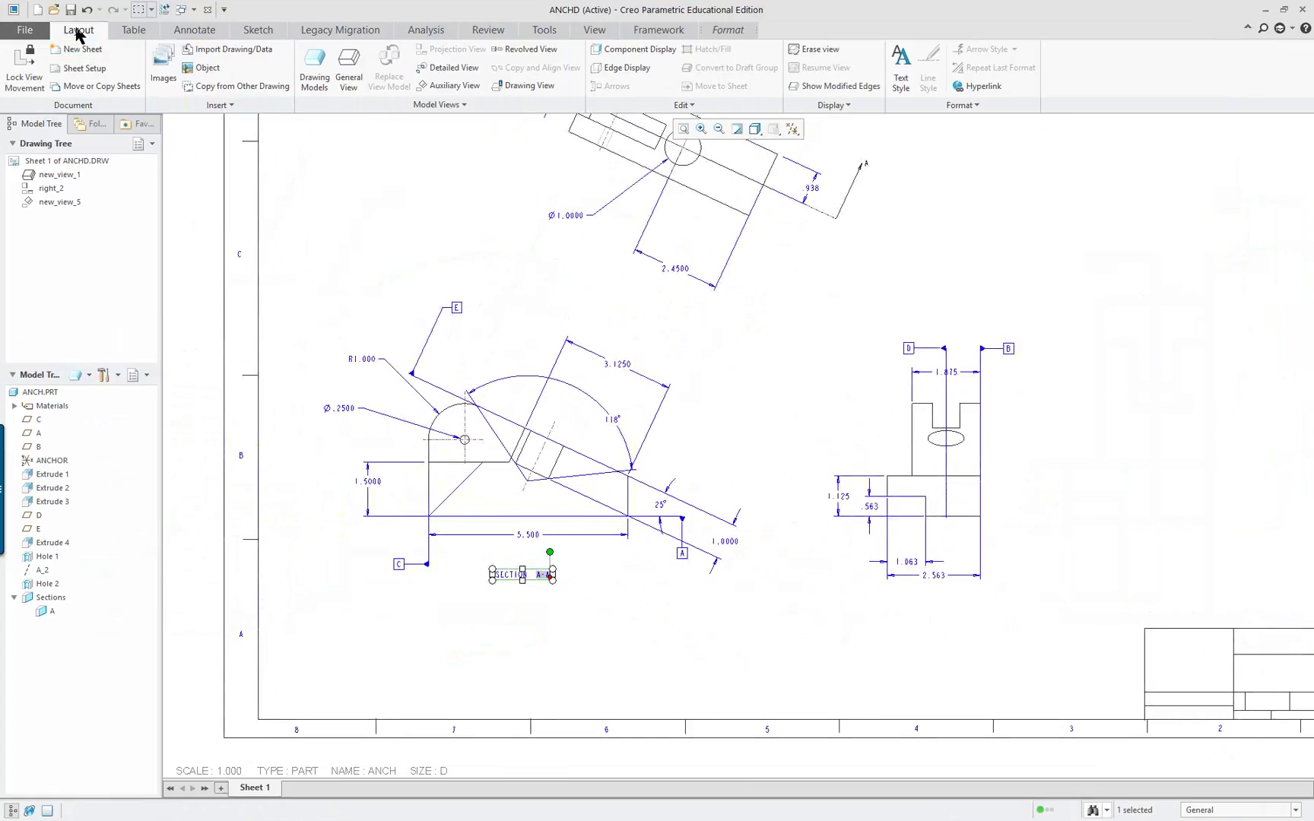
double_click(418, 468)
double_click(457, 479)
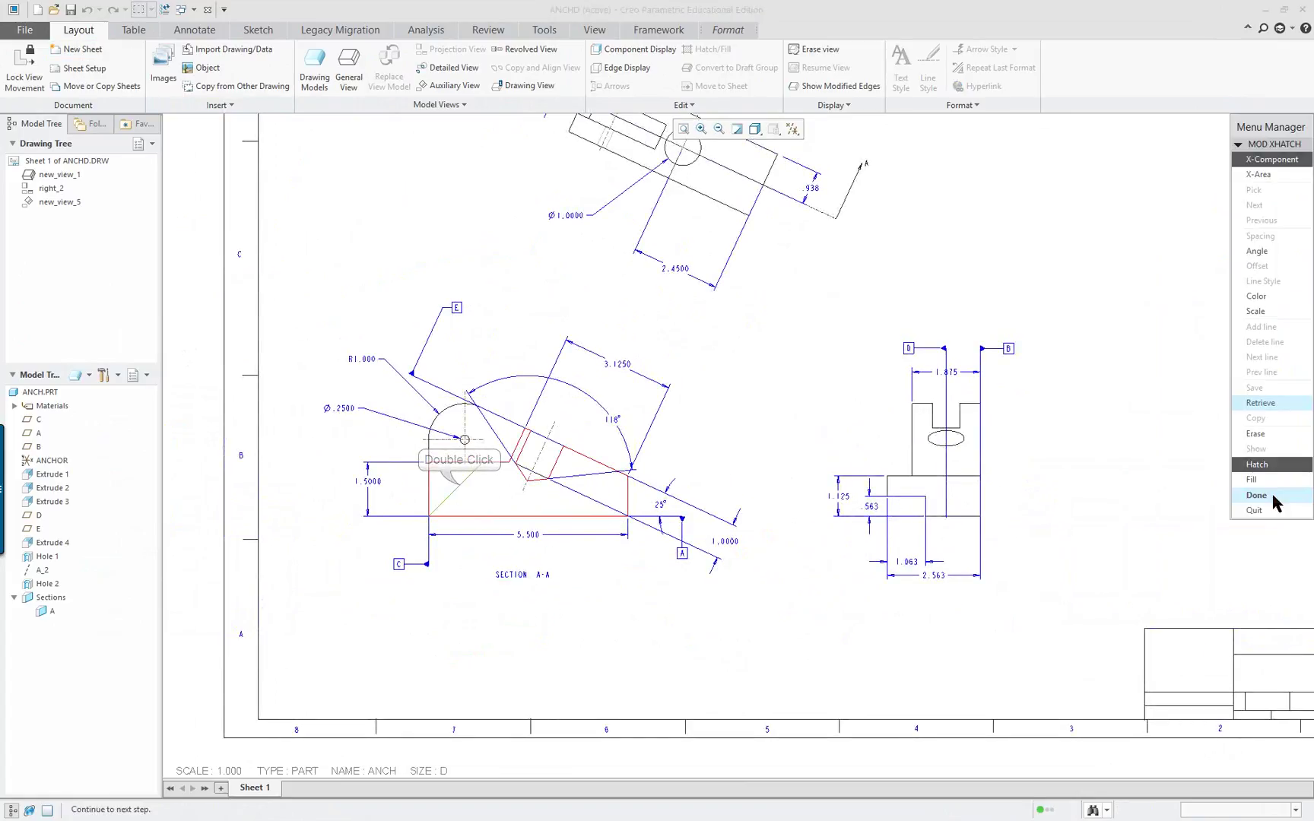
click(1256, 311)
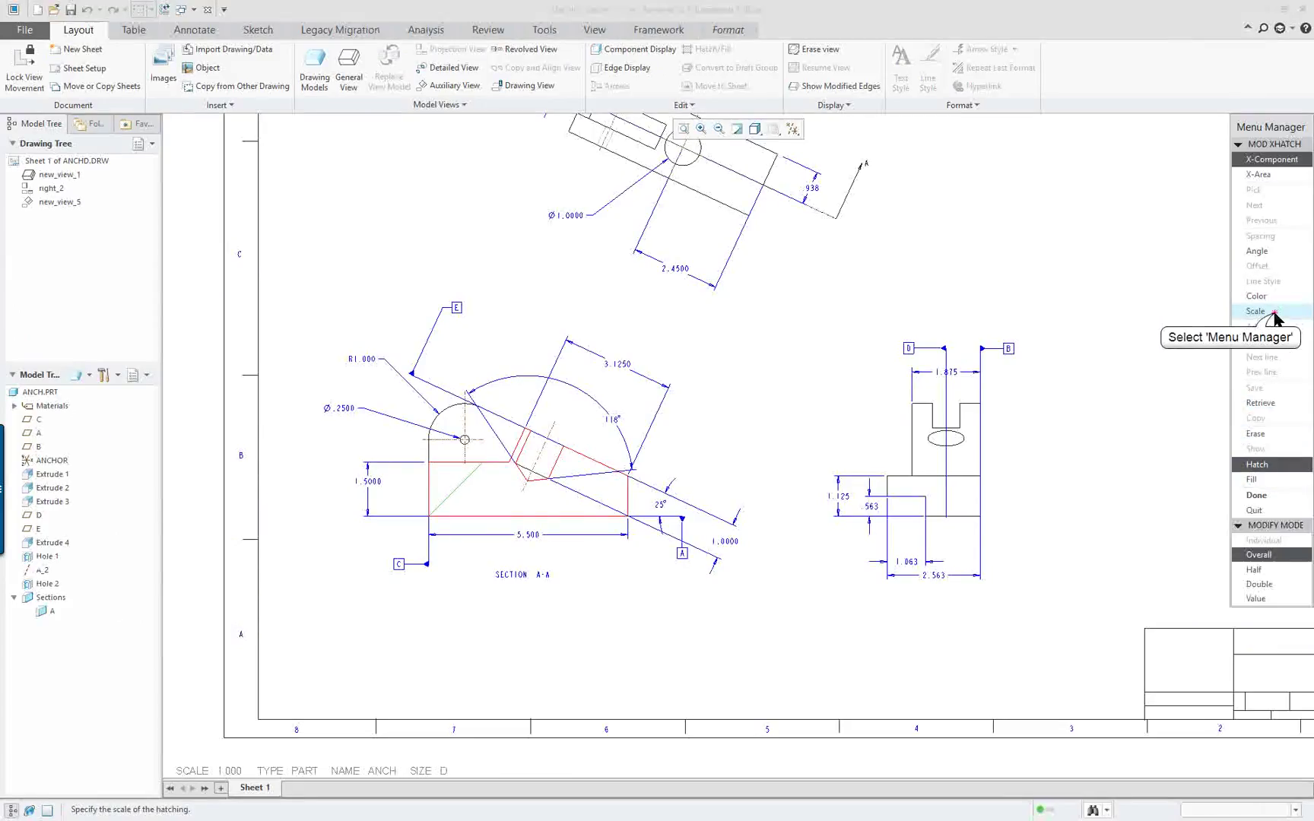
click(1263, 570)
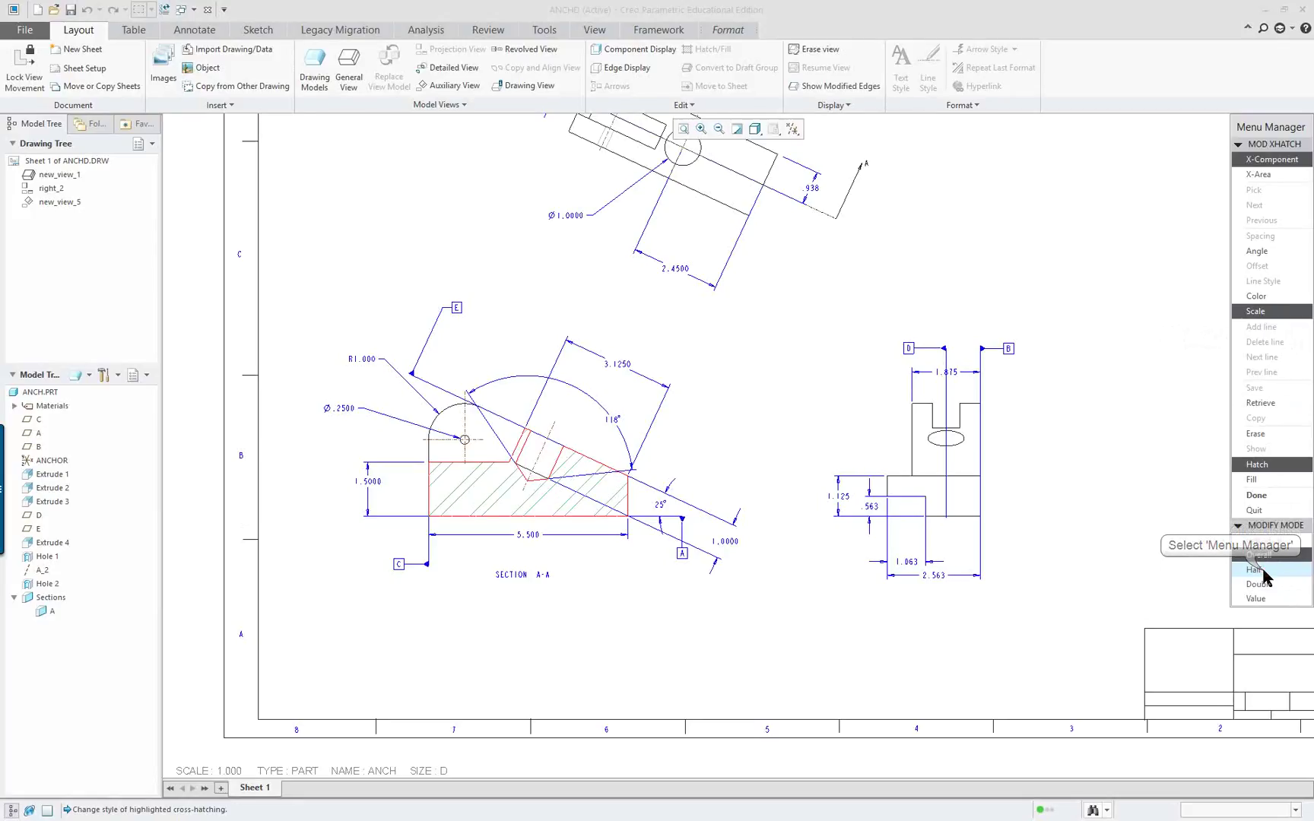
click(1262, 570)
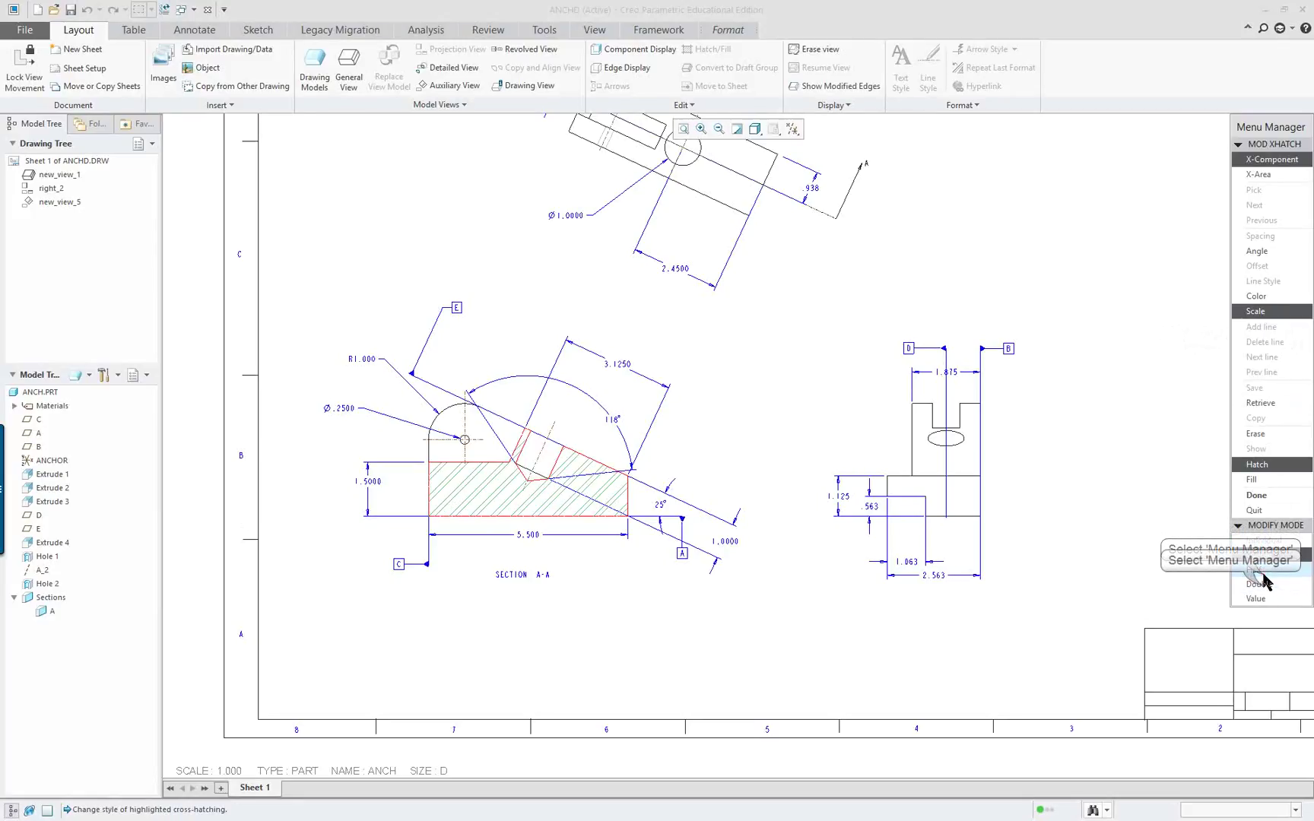
click(1262, 585)
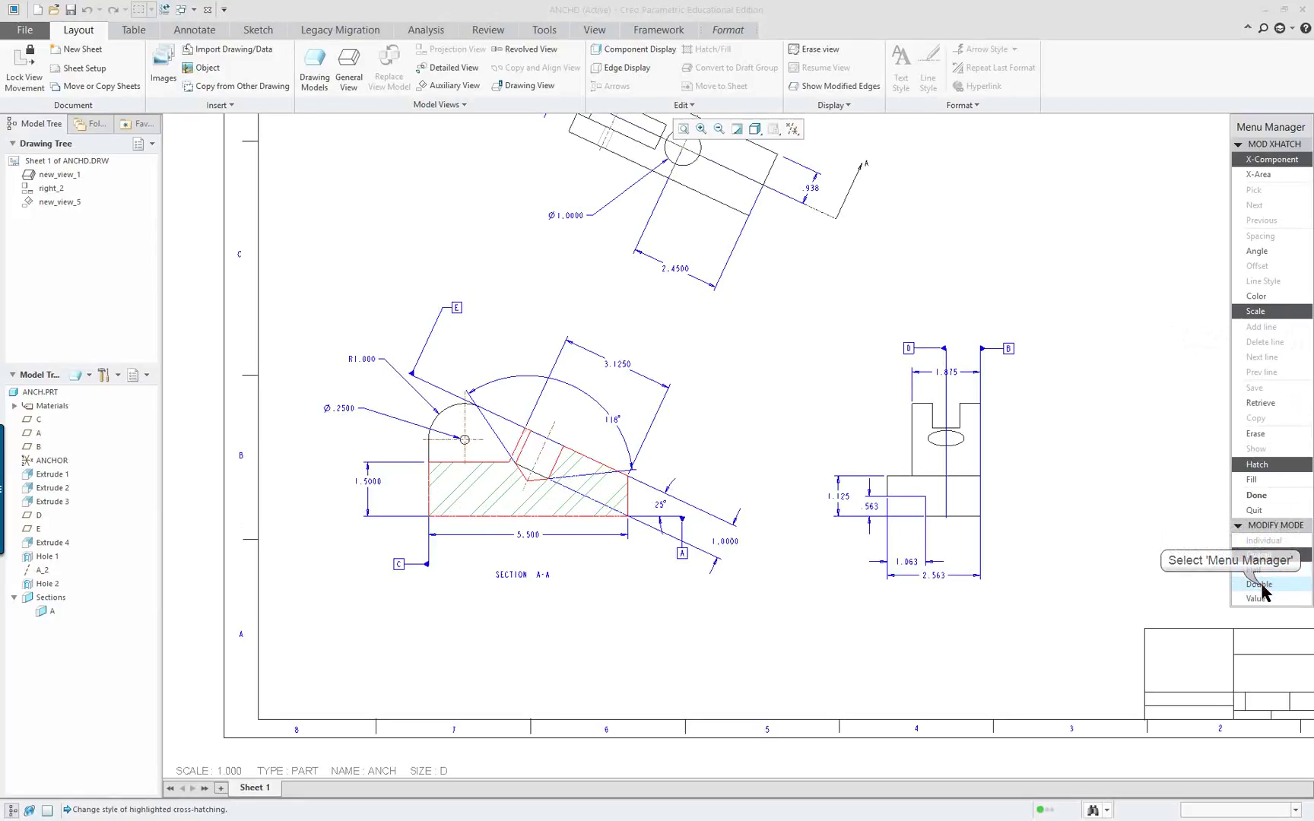
click(1277, 504)
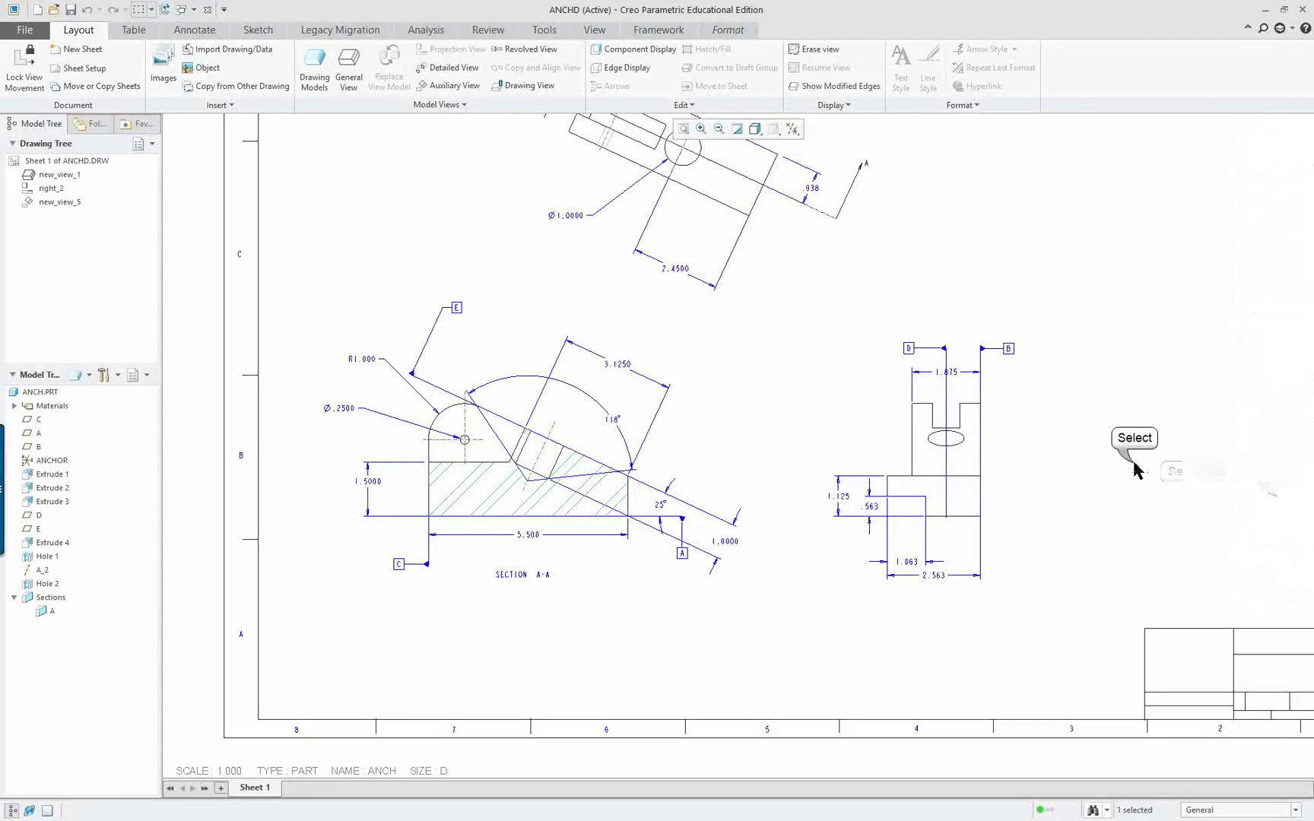
Examine the sheet's three views, including the hatched section A-A and the section arrows on the auxiliary view.
scroll(934, 408, down, 3)
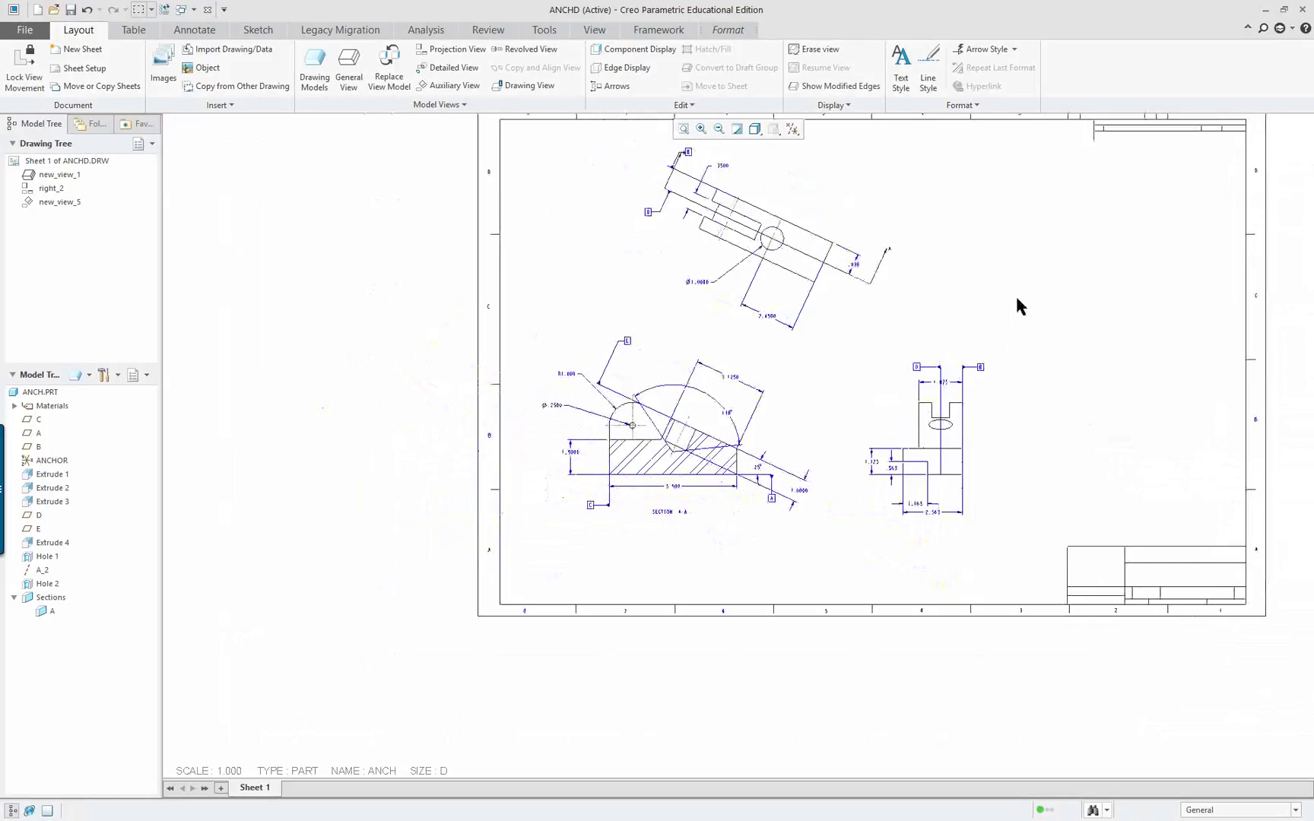
scroll(1017, 299, up, 1)
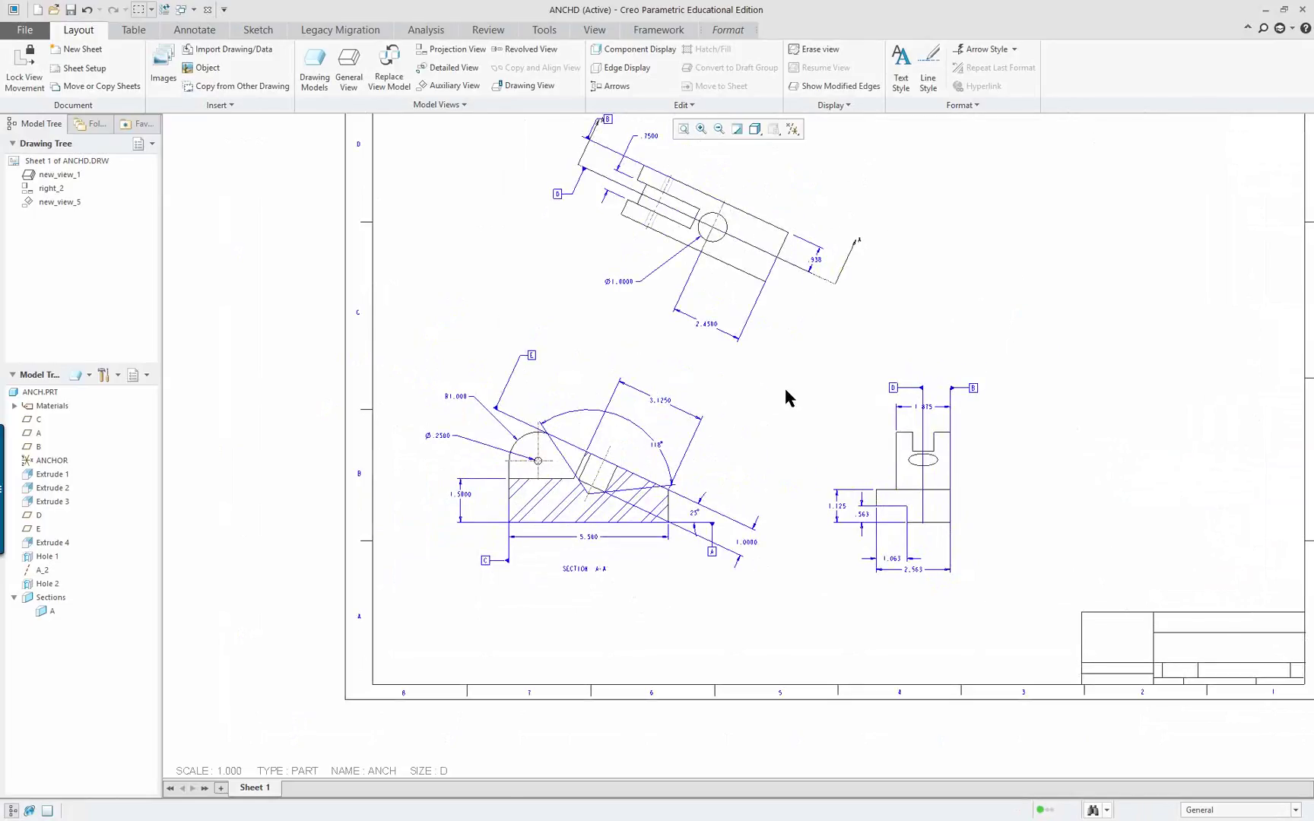
scroll(784, 396, down, 3)
scroll(903, 322, up, 2)
scroll(985, 352, up, 1)
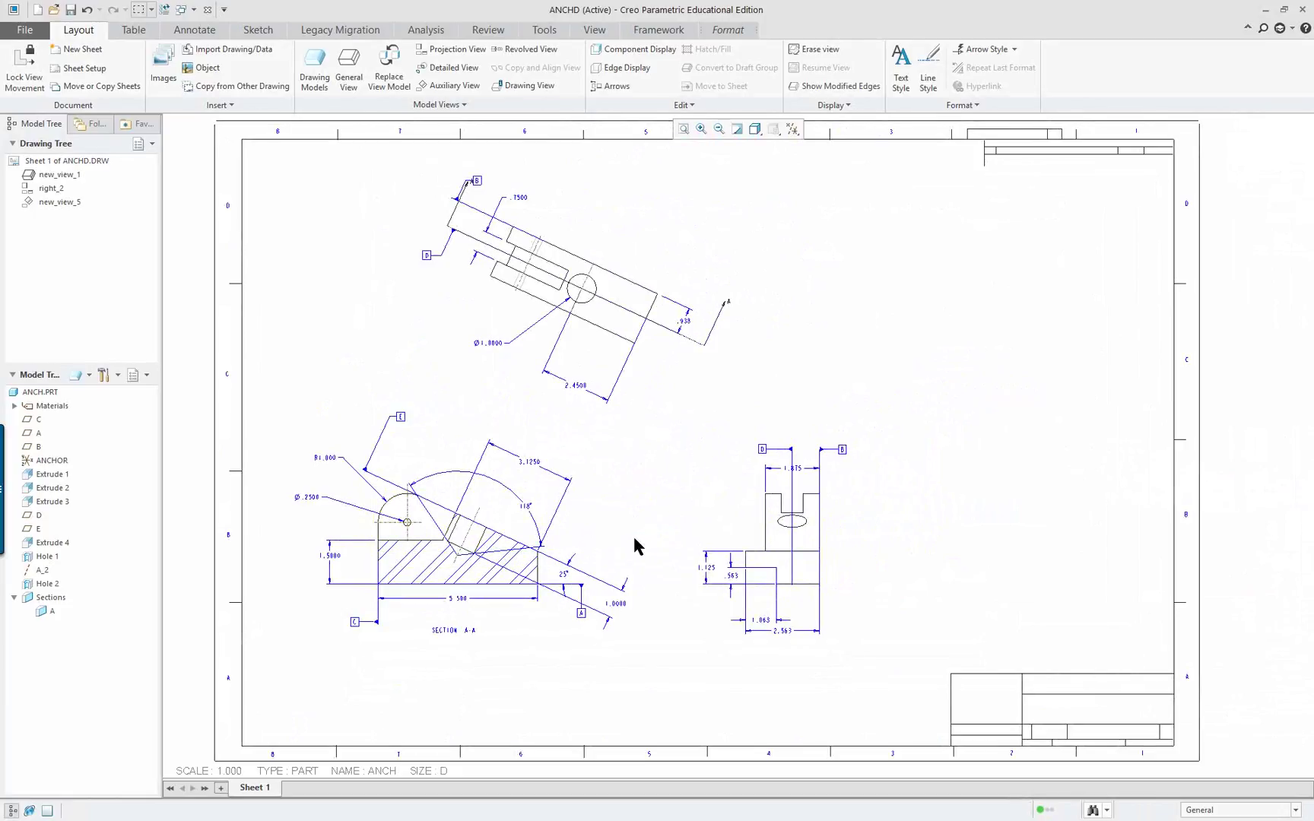
scroll(652, 524, up, 2)
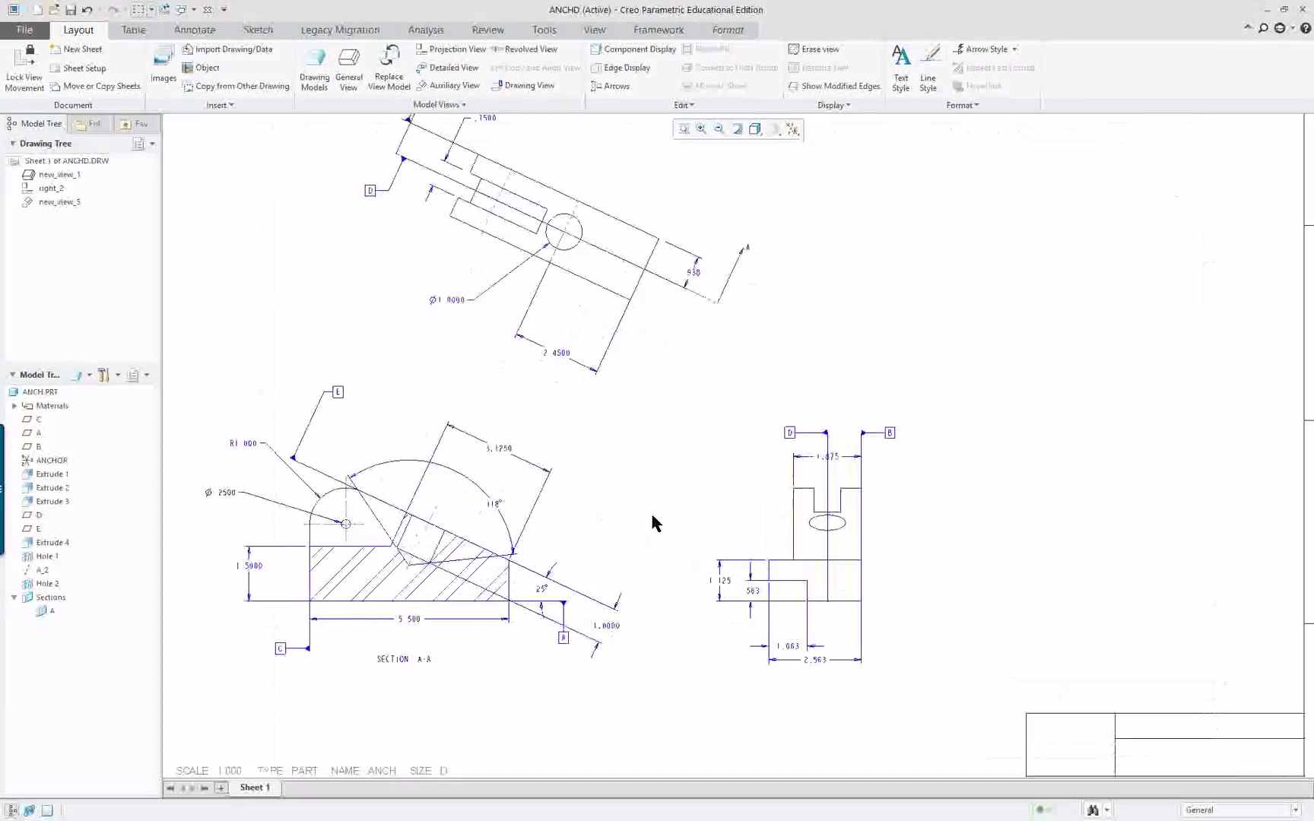
scroll(652, 524, down, 2)
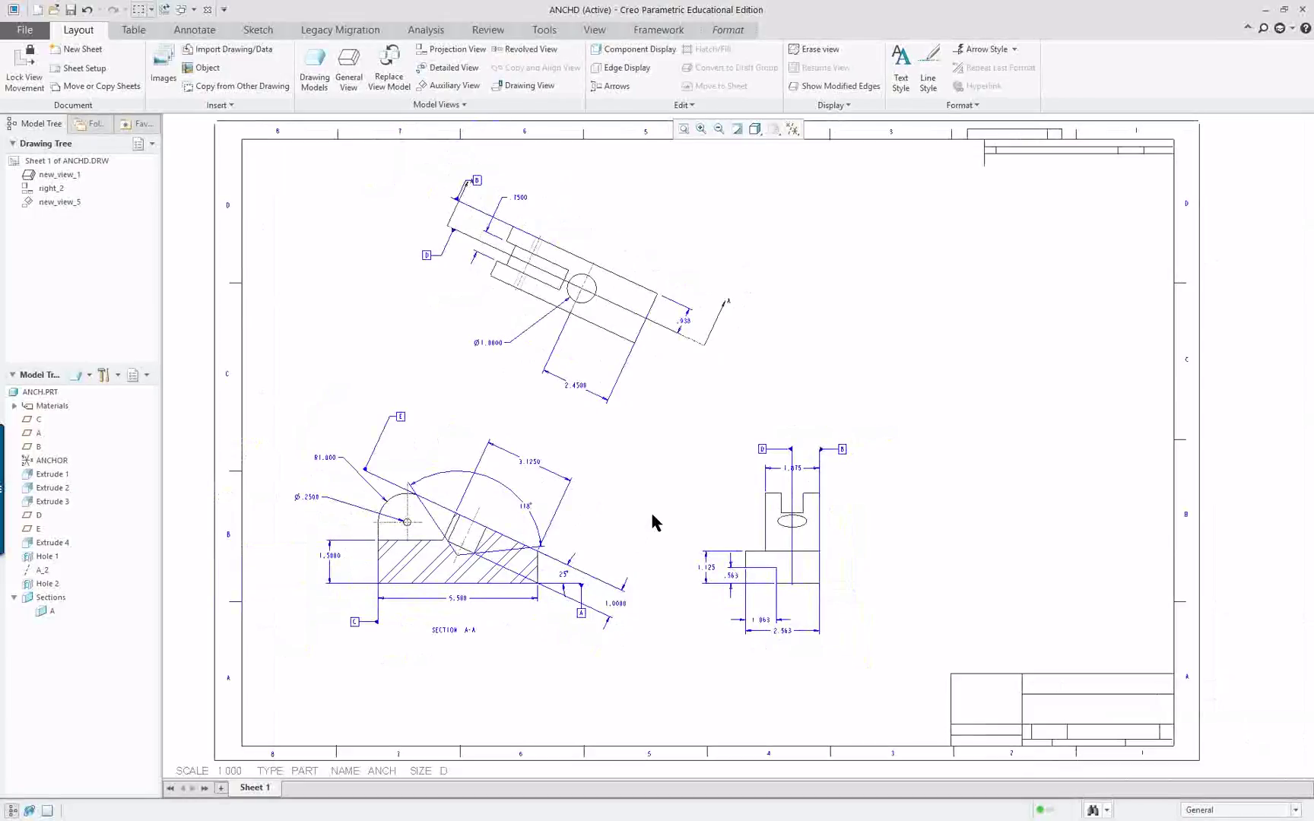
scroll(650, 510, up, 1)
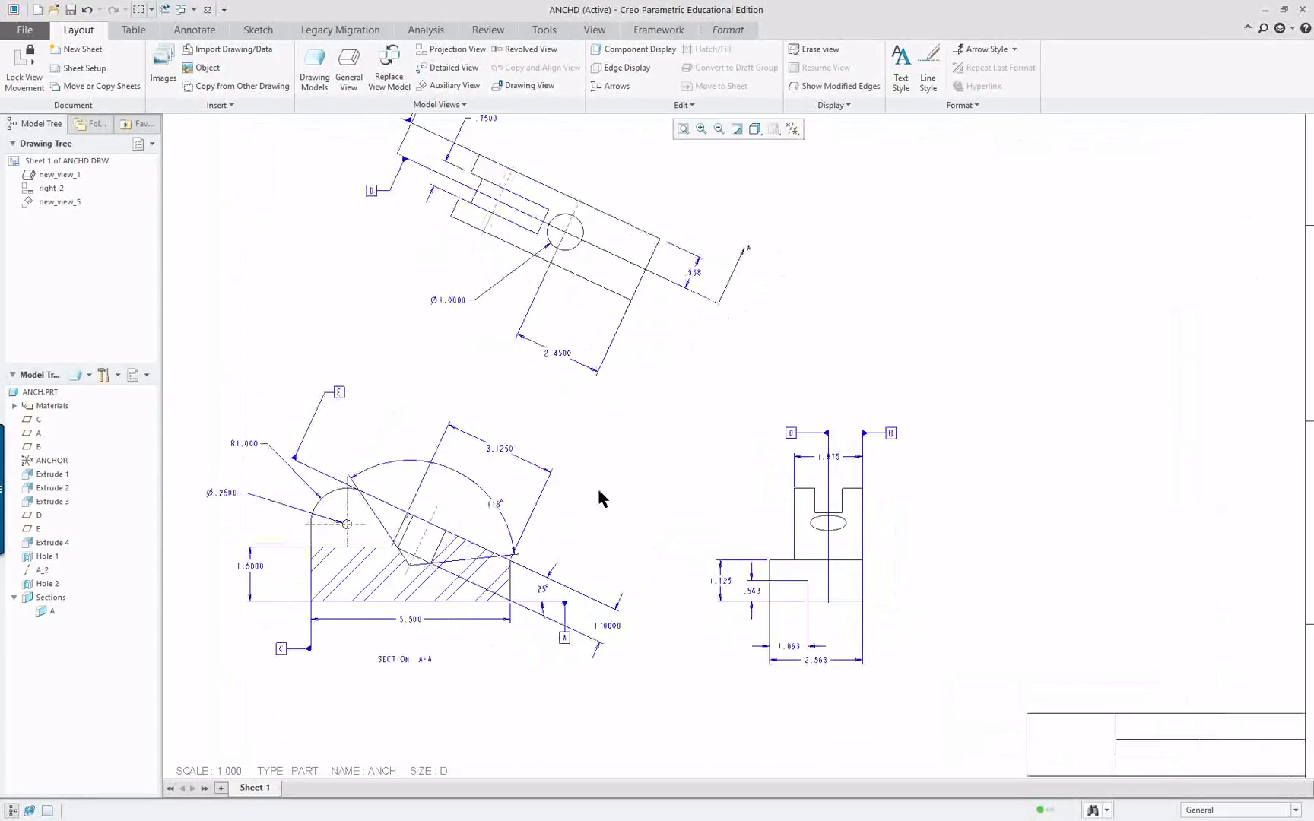
Set the slot-length dimension along the inclined face in section A-A to 2.625 and regenerate the model.
double_click(506, 451)
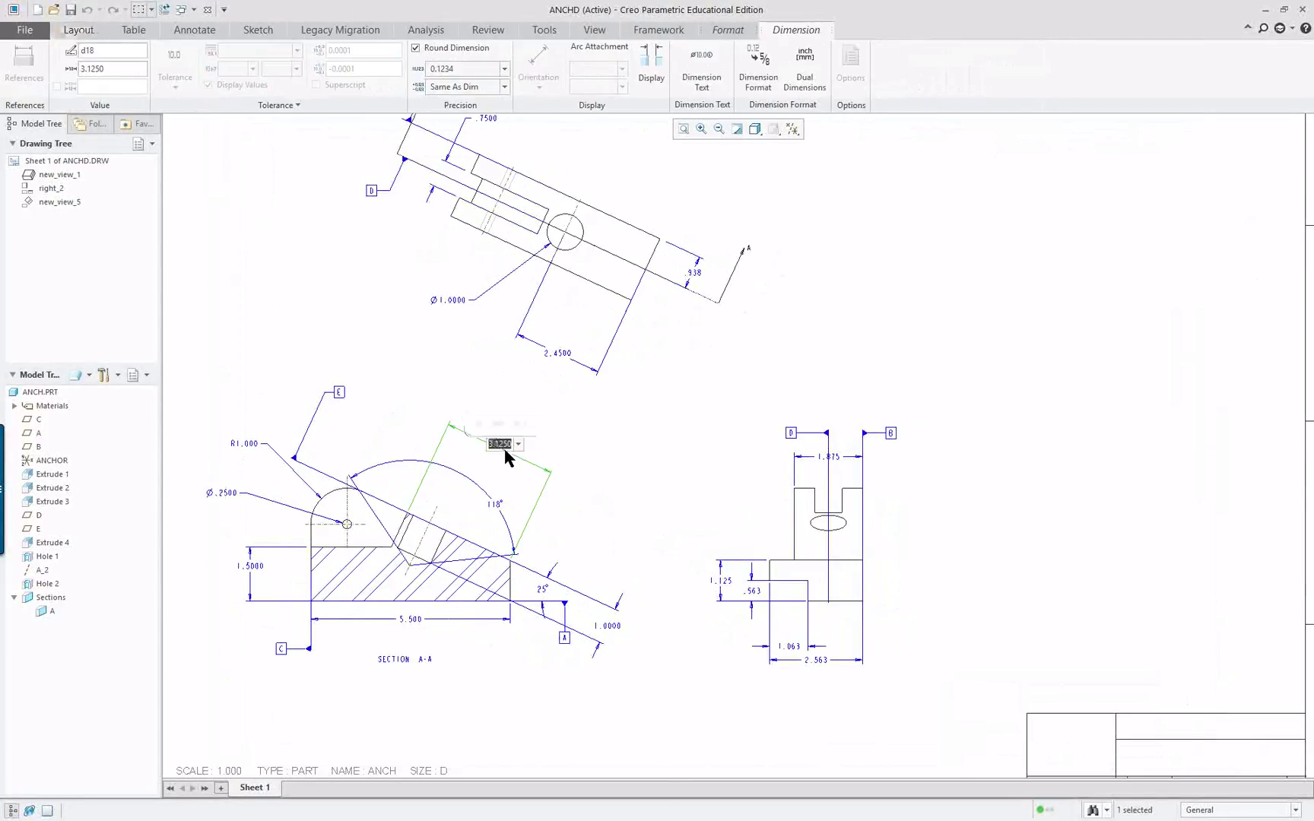
text(2)
key(Return)
click(483, 31)
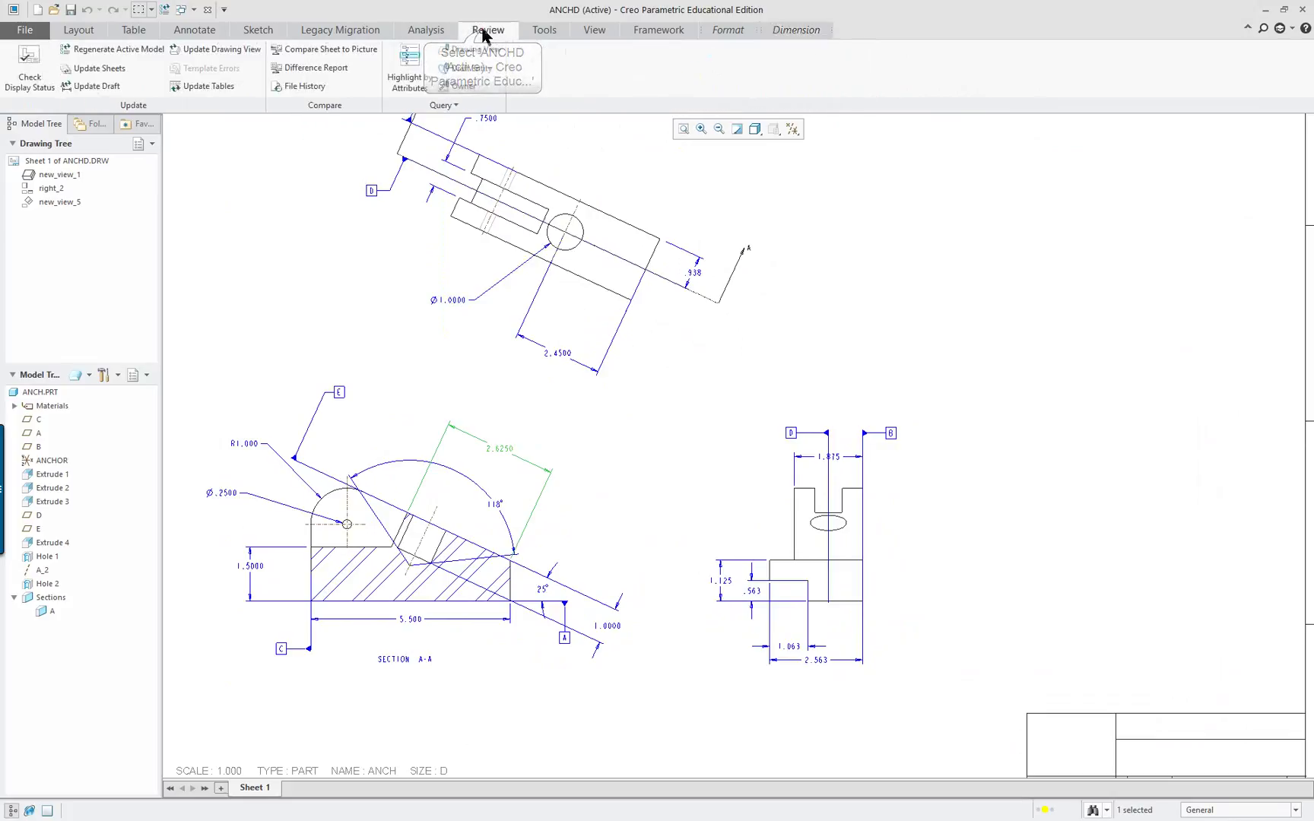
click(131, 50)
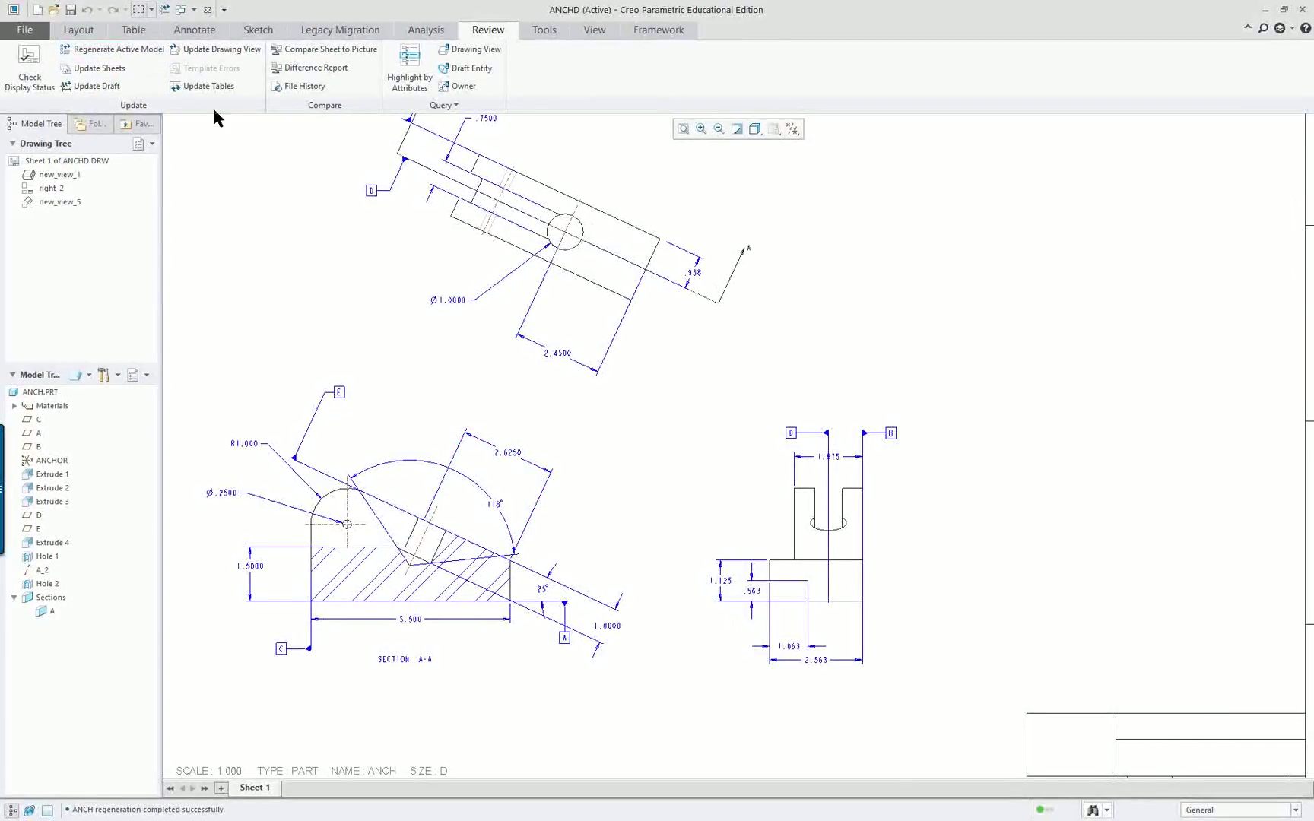
Set the distance from the 1.0000 diameter hole to the part's end in the auxiliary view to 2.125 and regenerate the model.
double_click(567, 357)
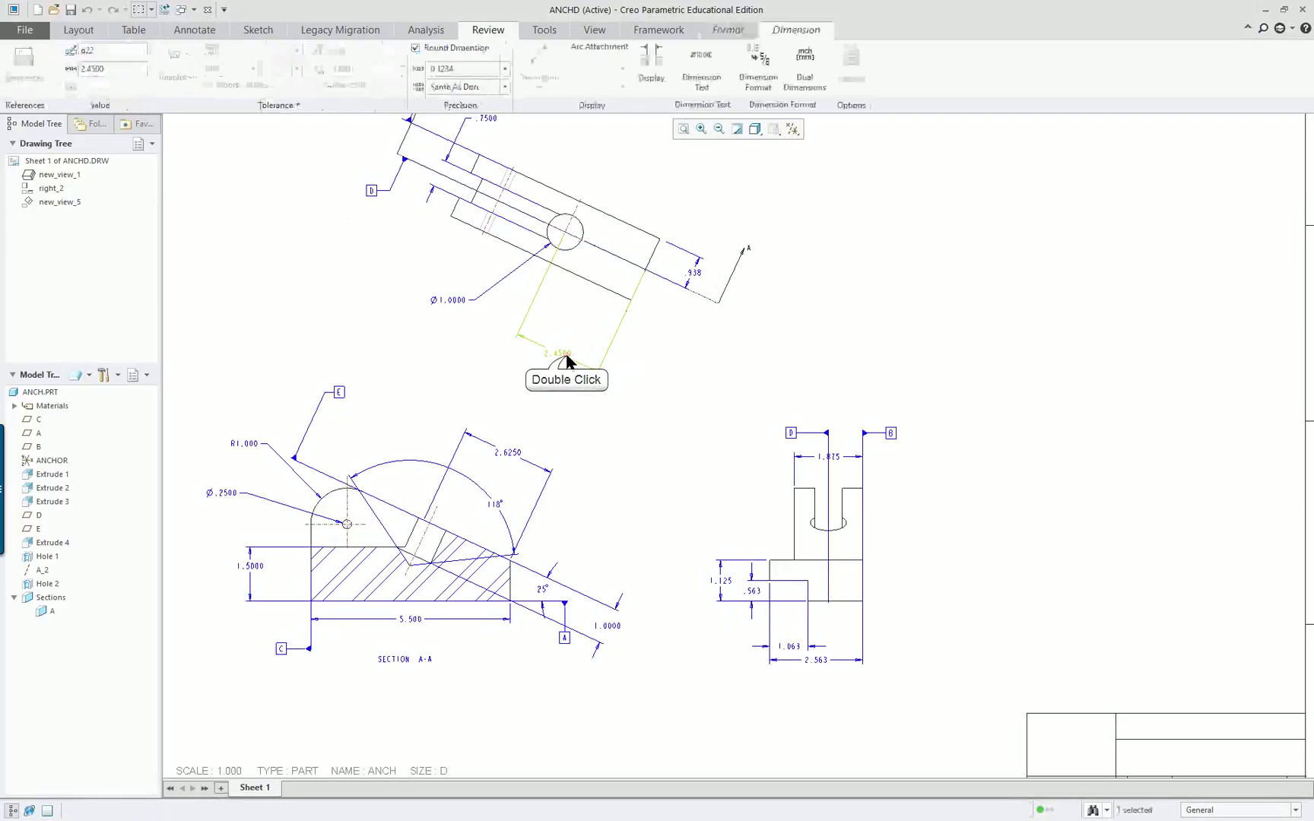
text(2.125)
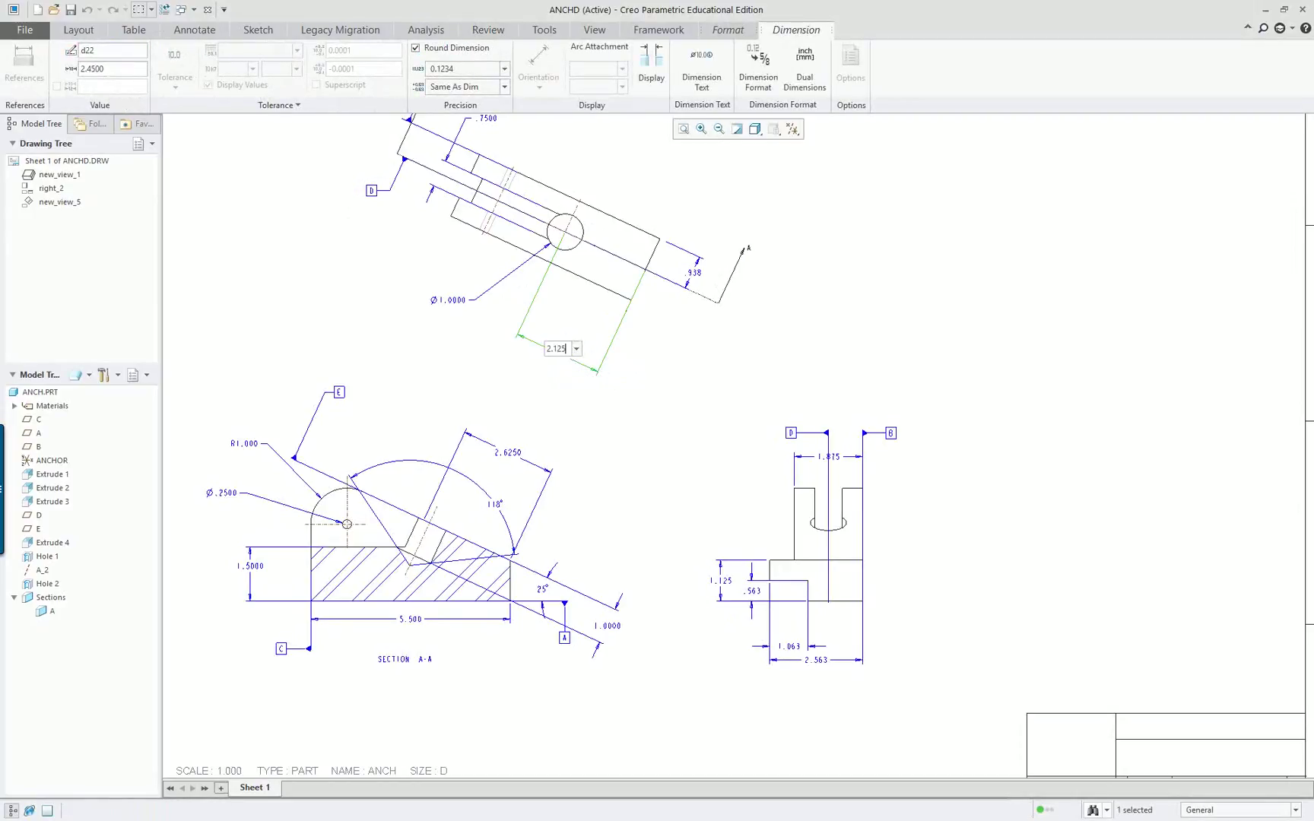
key(Return)
click(844, 231)
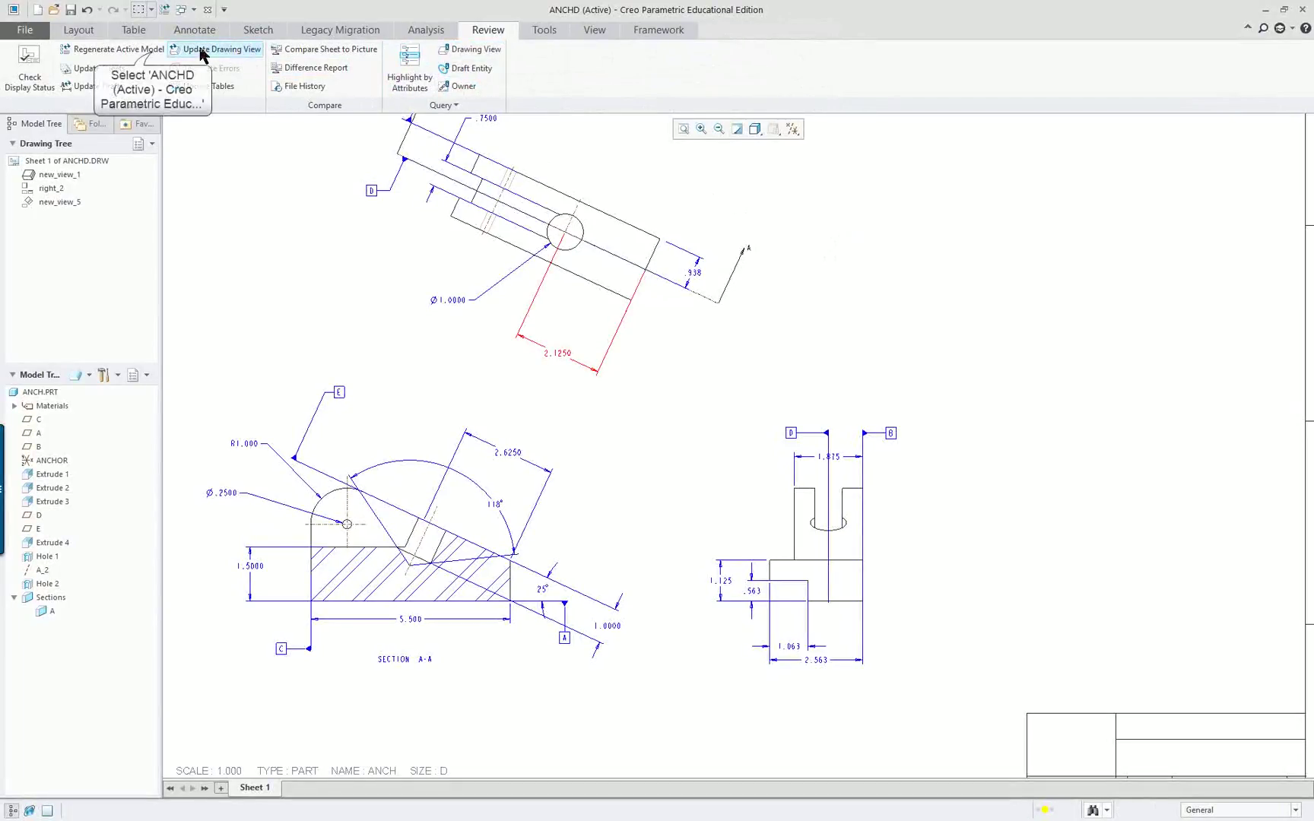
click(110, 49)
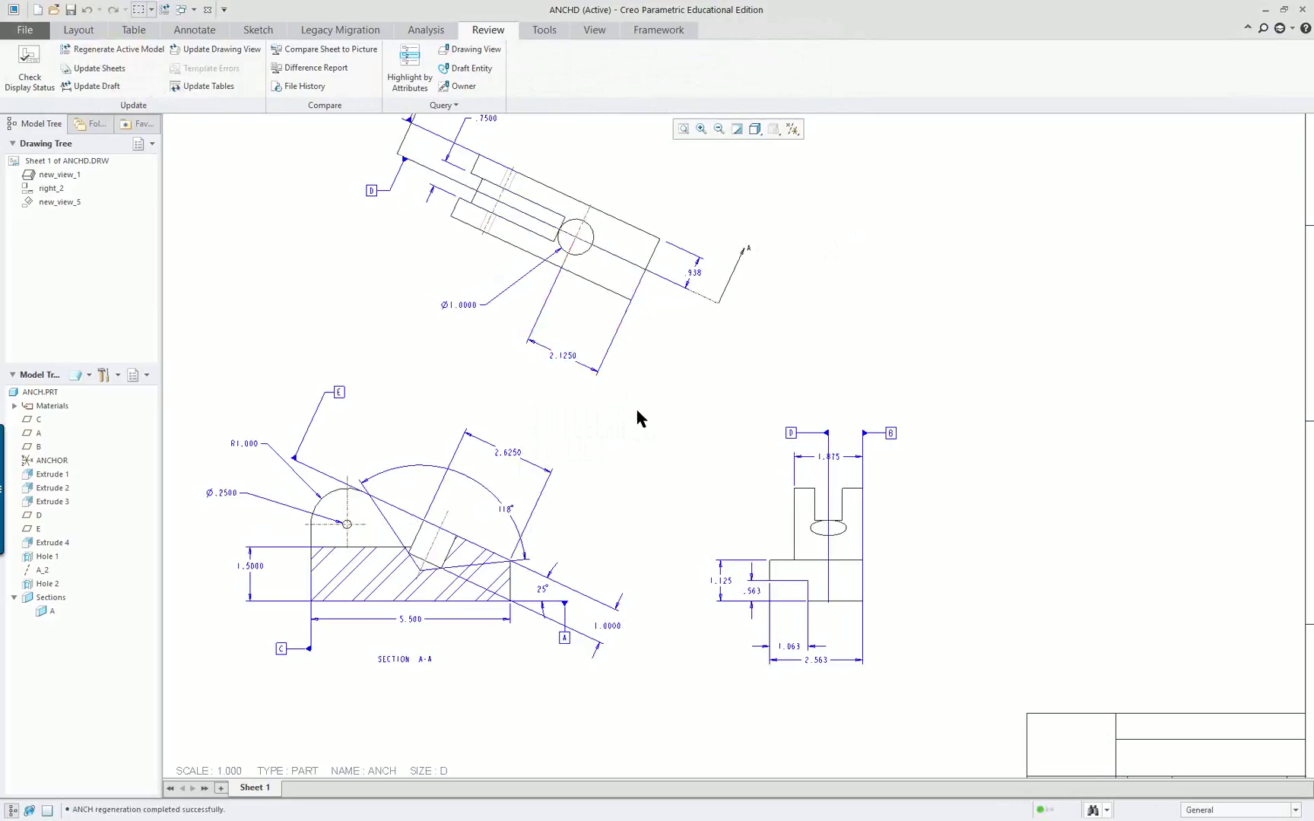
Set the inclined slot-length dimension in section A-A to 2.125 and regenerate the model.
double_click(508, 452)
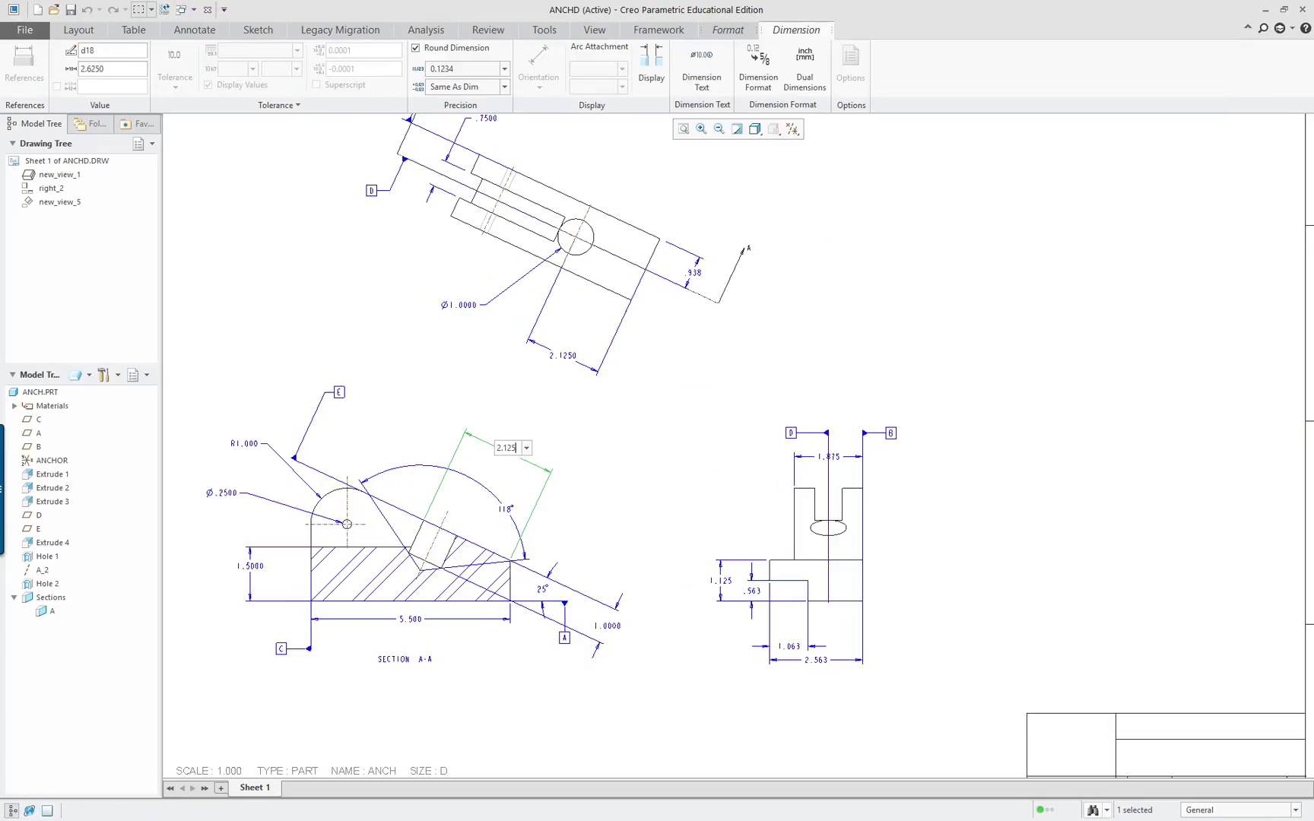
key(Return)
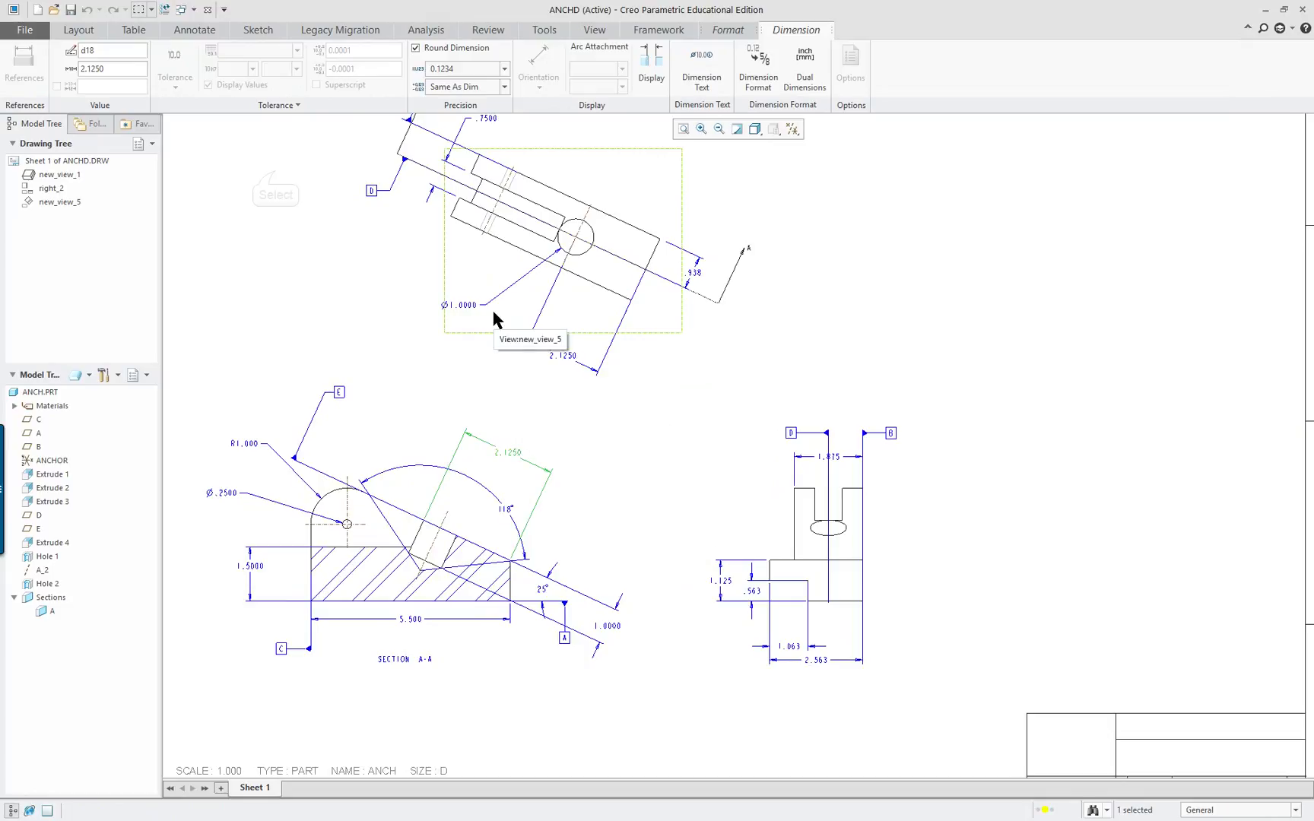
click(274, 176)
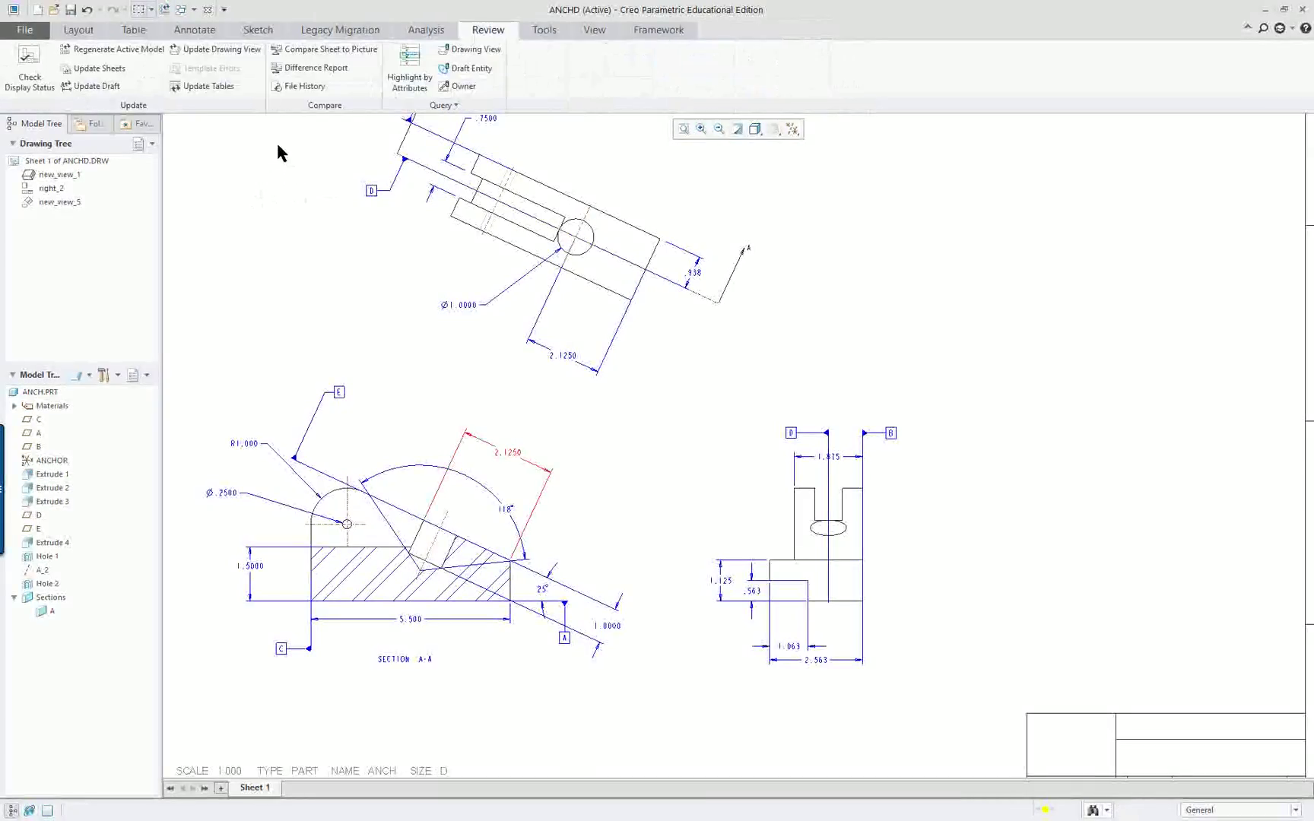
click(152, 50)
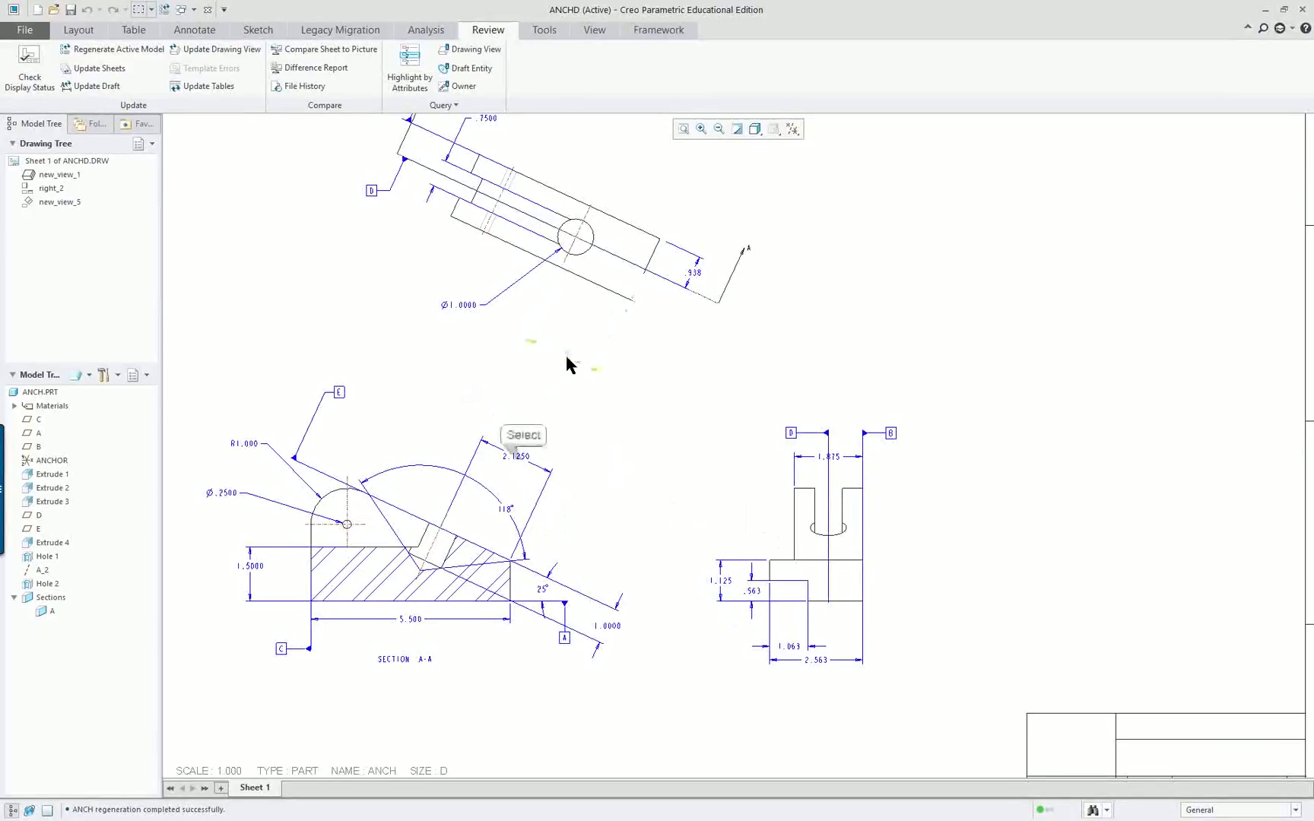
Change the slot length in section A-A back to 2.625 and regenerate the model.
double_click(522, 456)
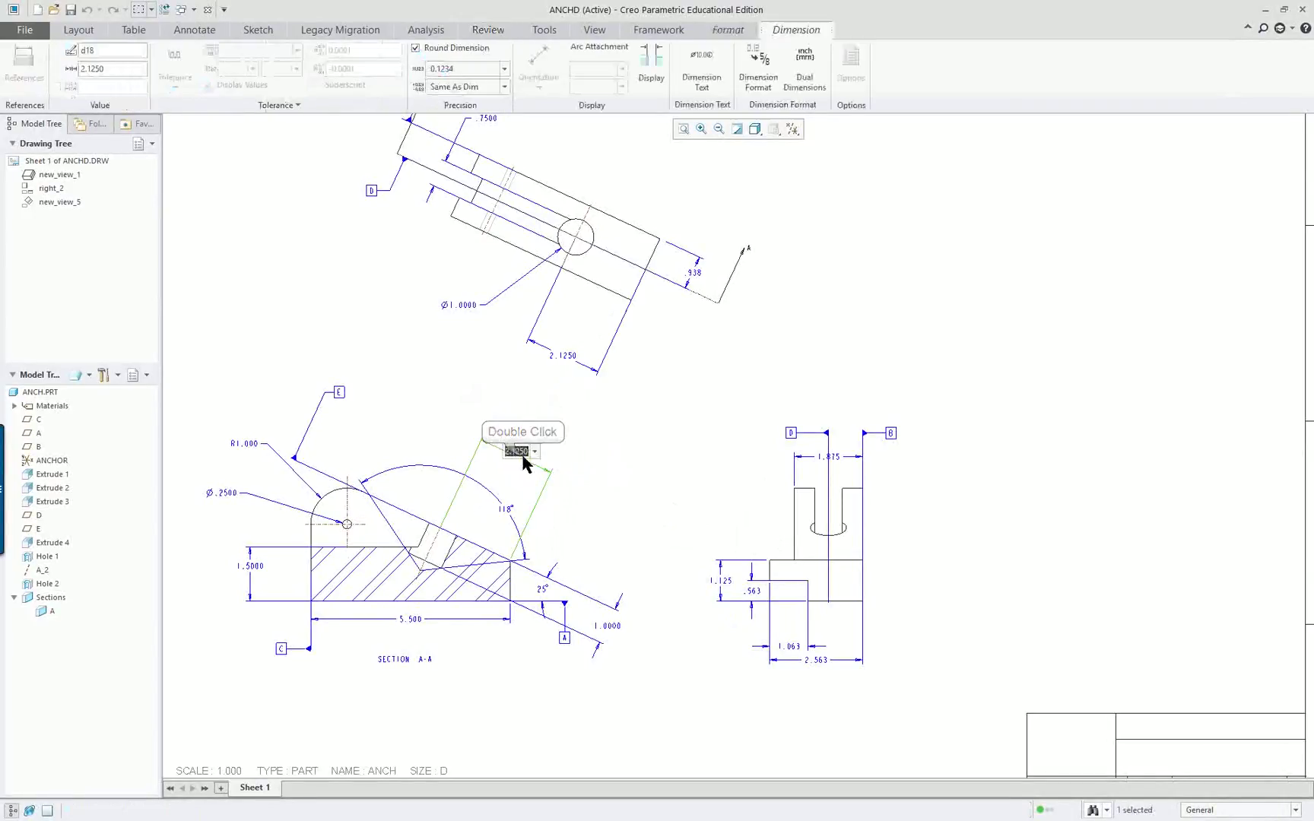
text(2)
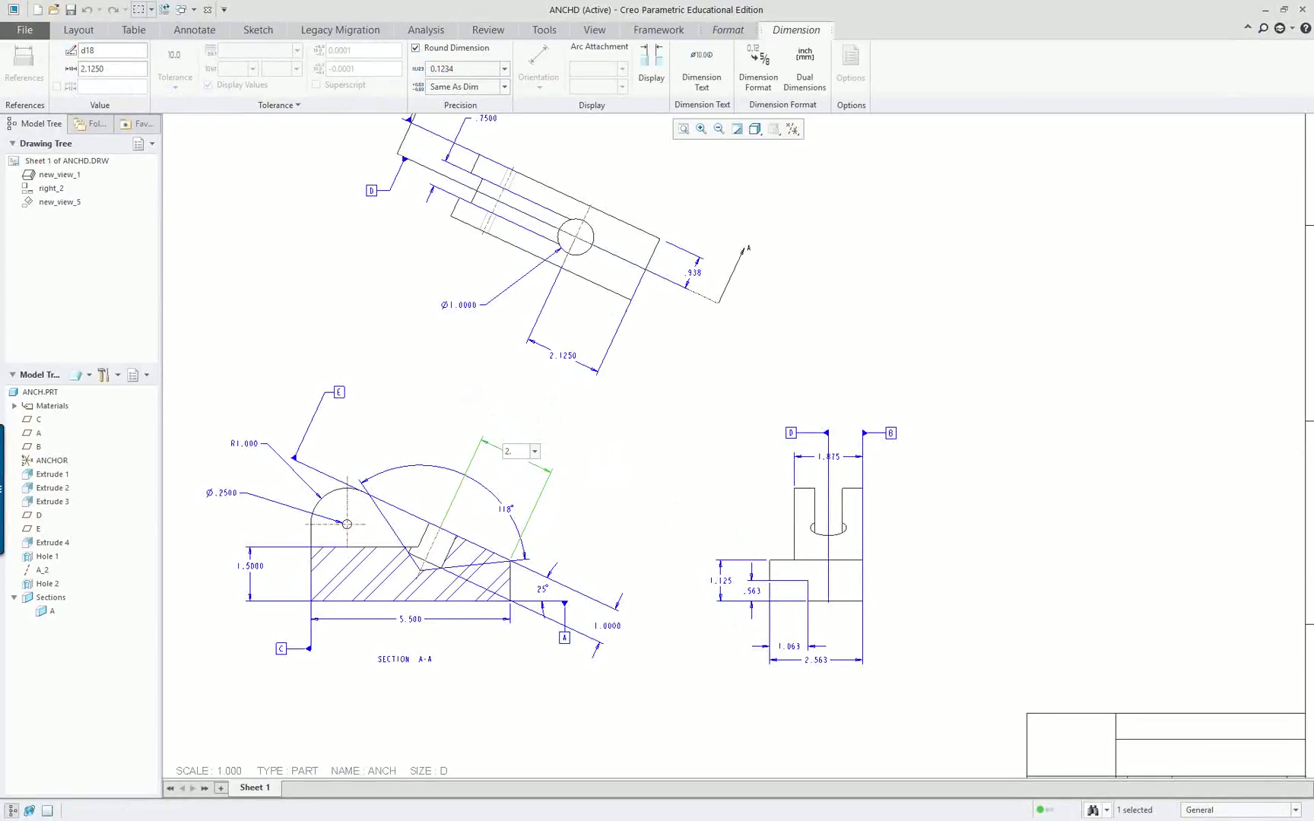
text(.625)
key(Return)
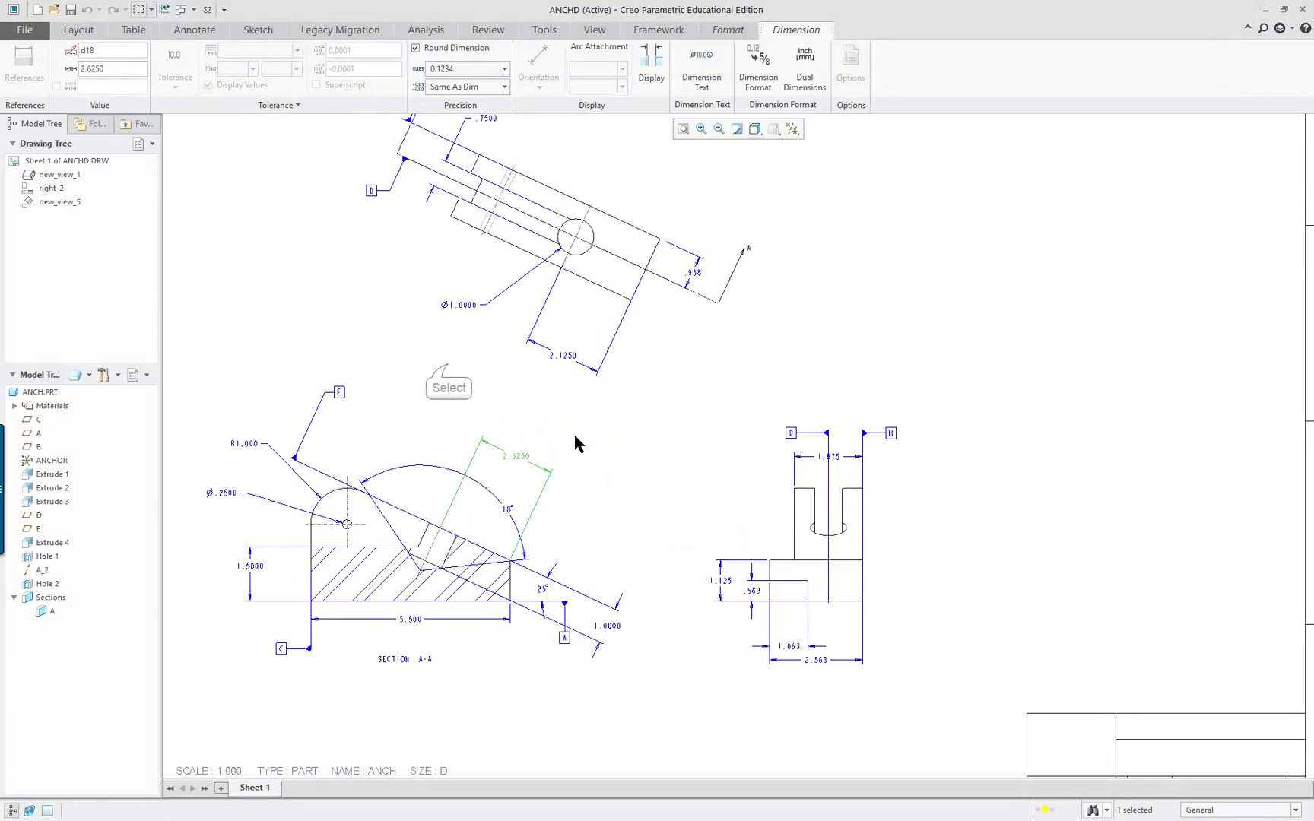
click(414, 346)
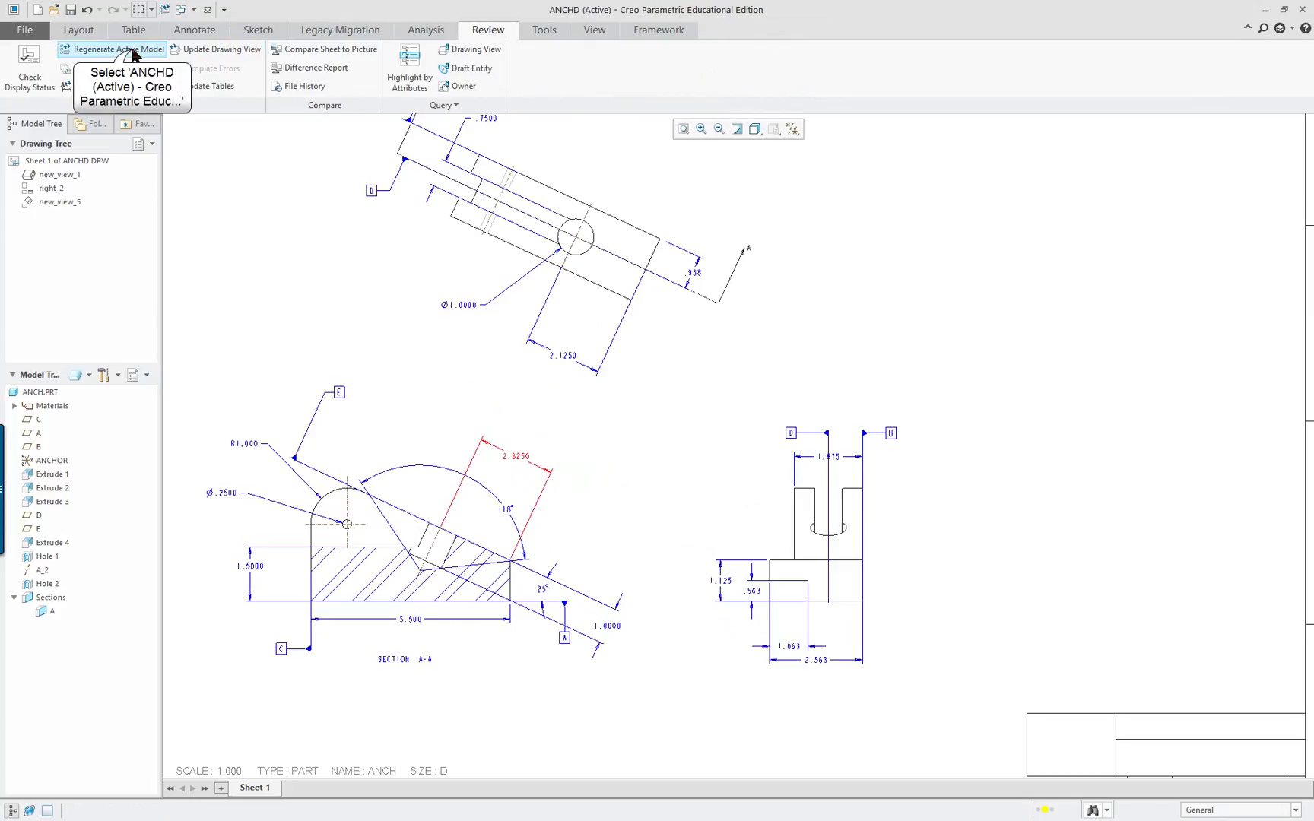
click(133, 53)
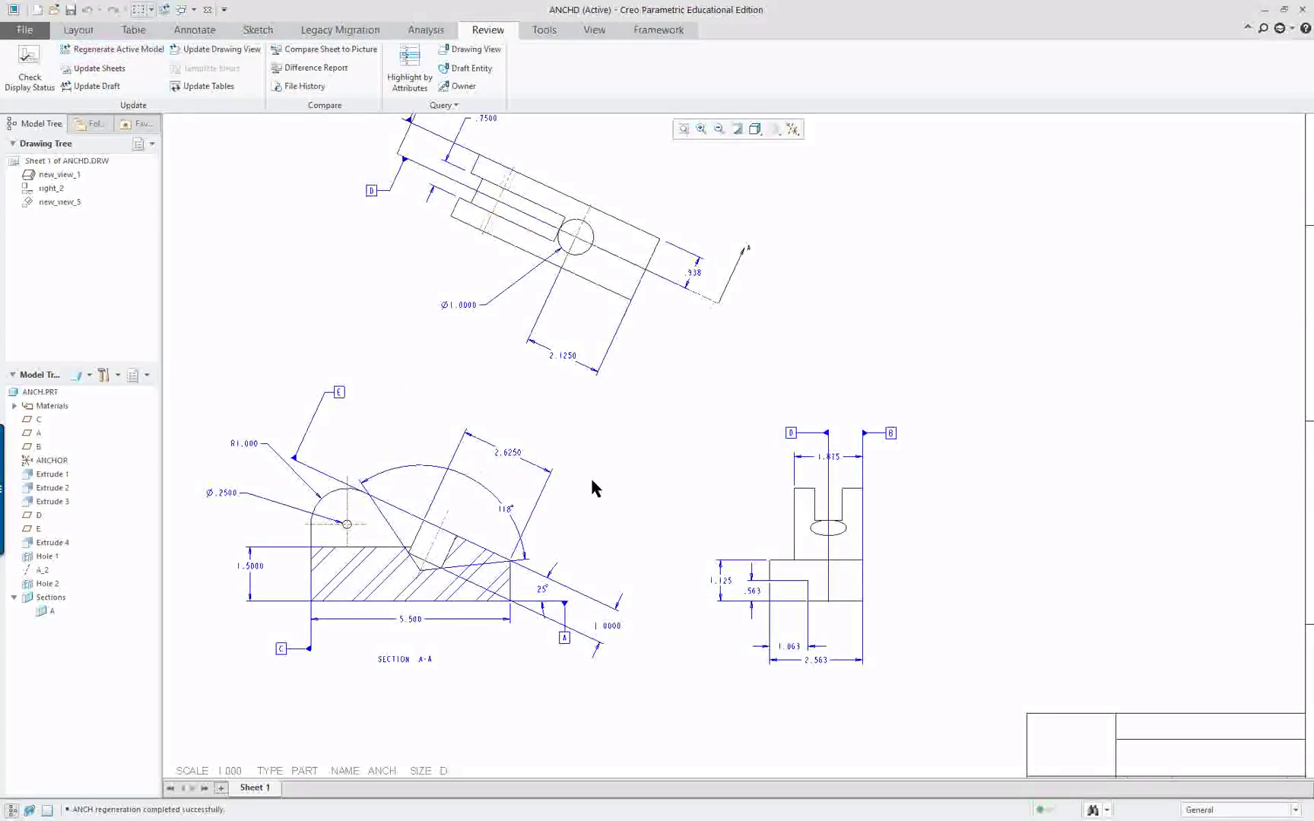
Set the inclined slot-length dimension in section A-A to 2.75 and regenerate the model.
double_click(515, 454)
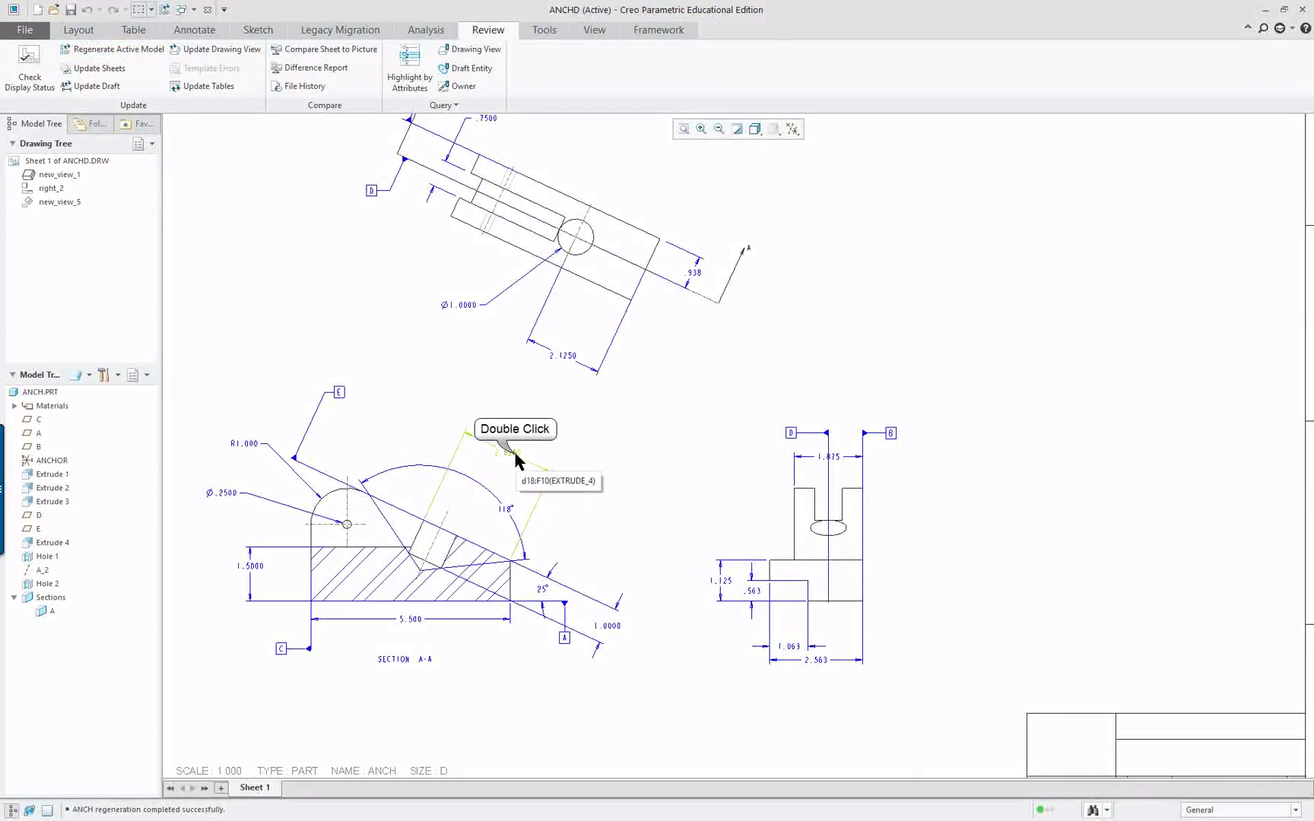
text(2.75)
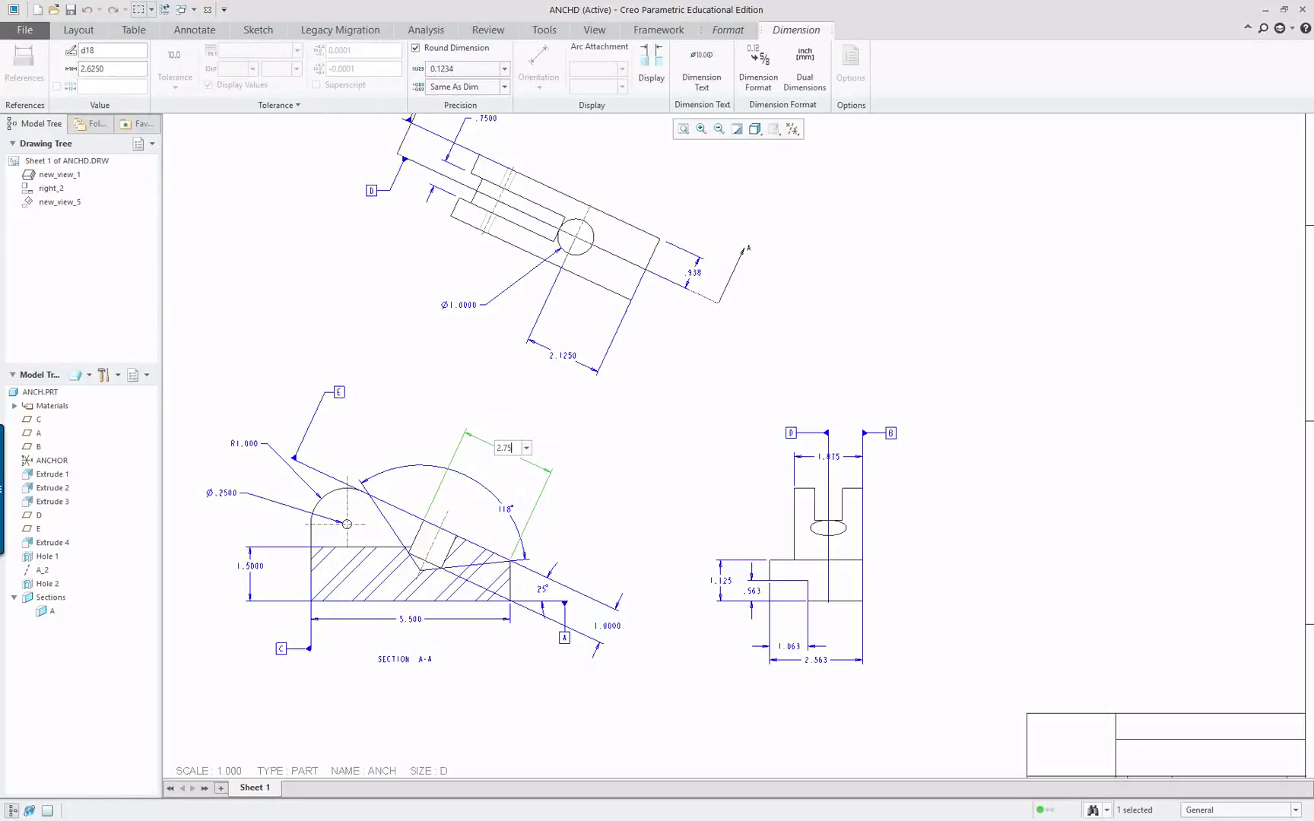
key(Return)
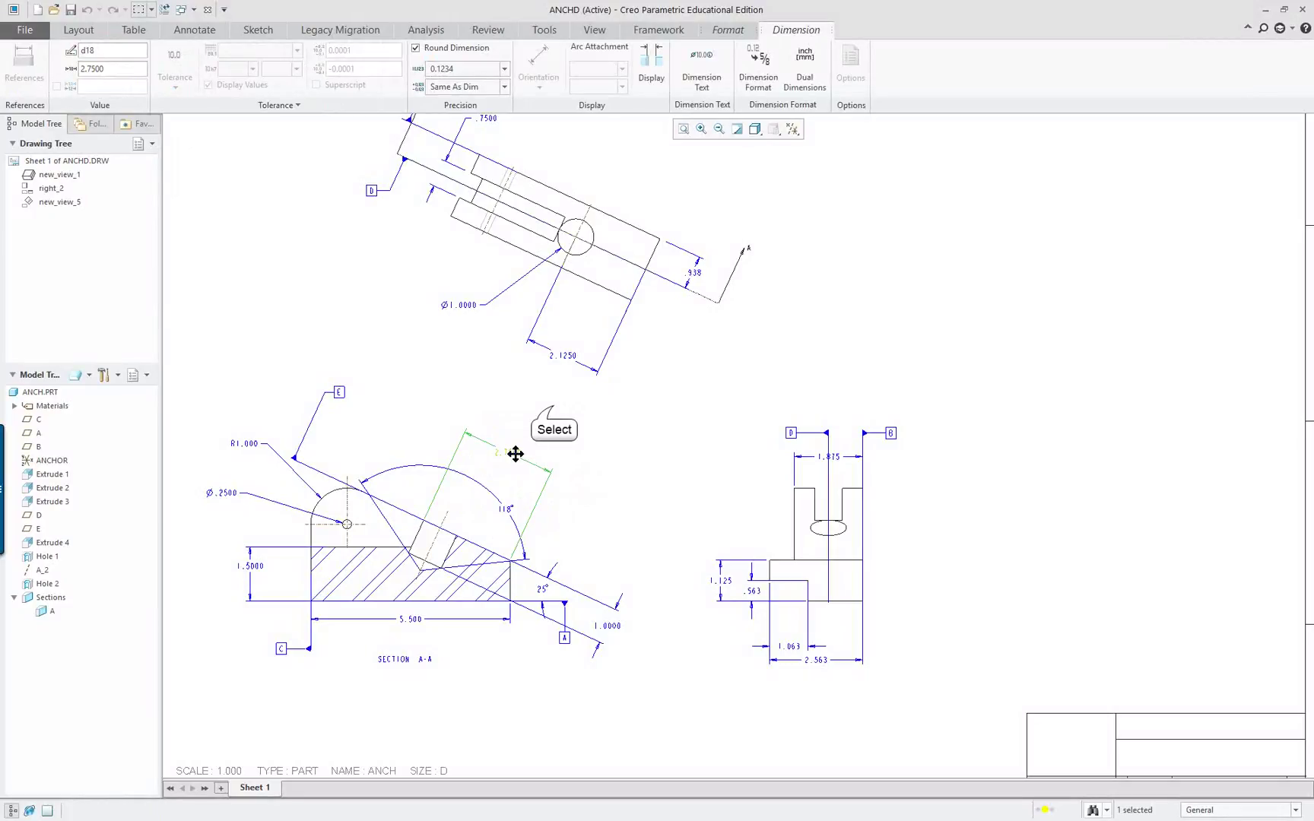
click(553, 407)
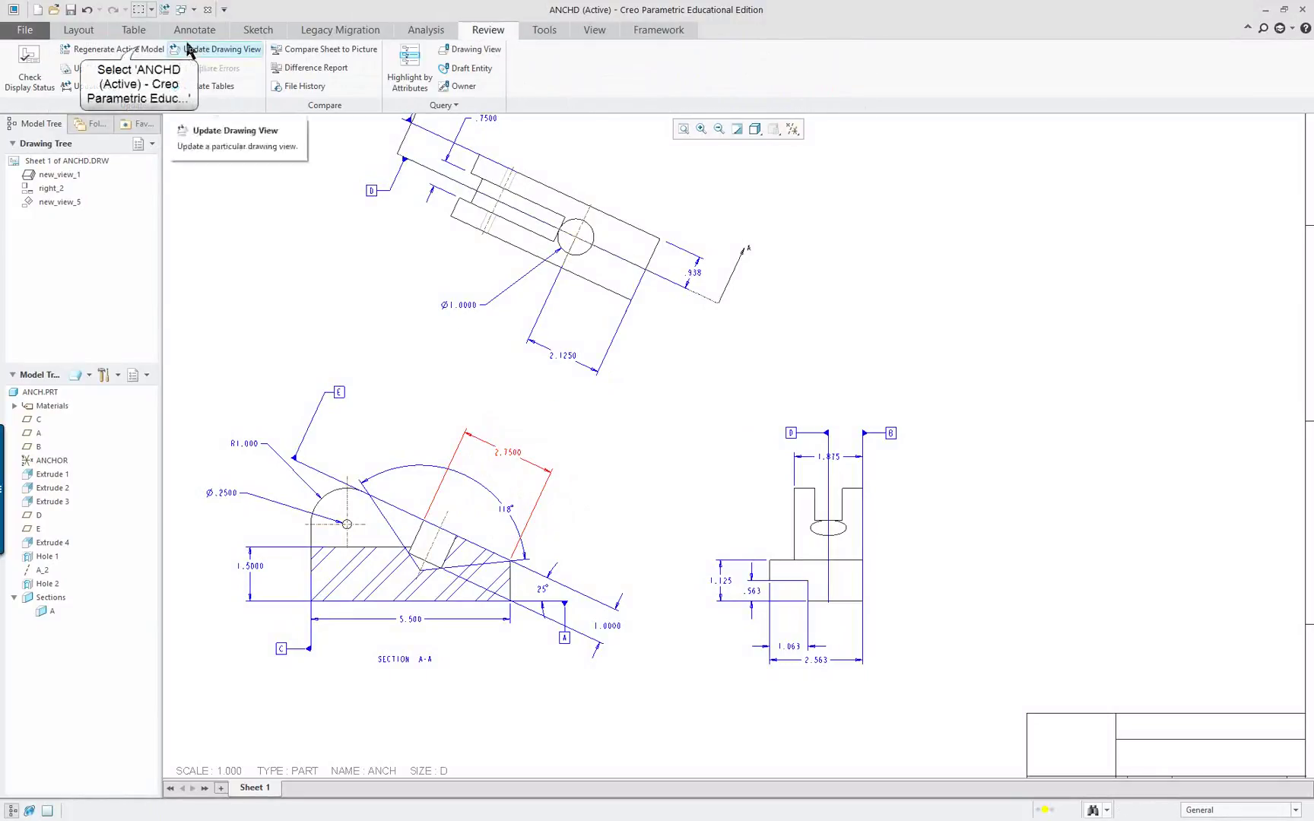
click(117, 48)
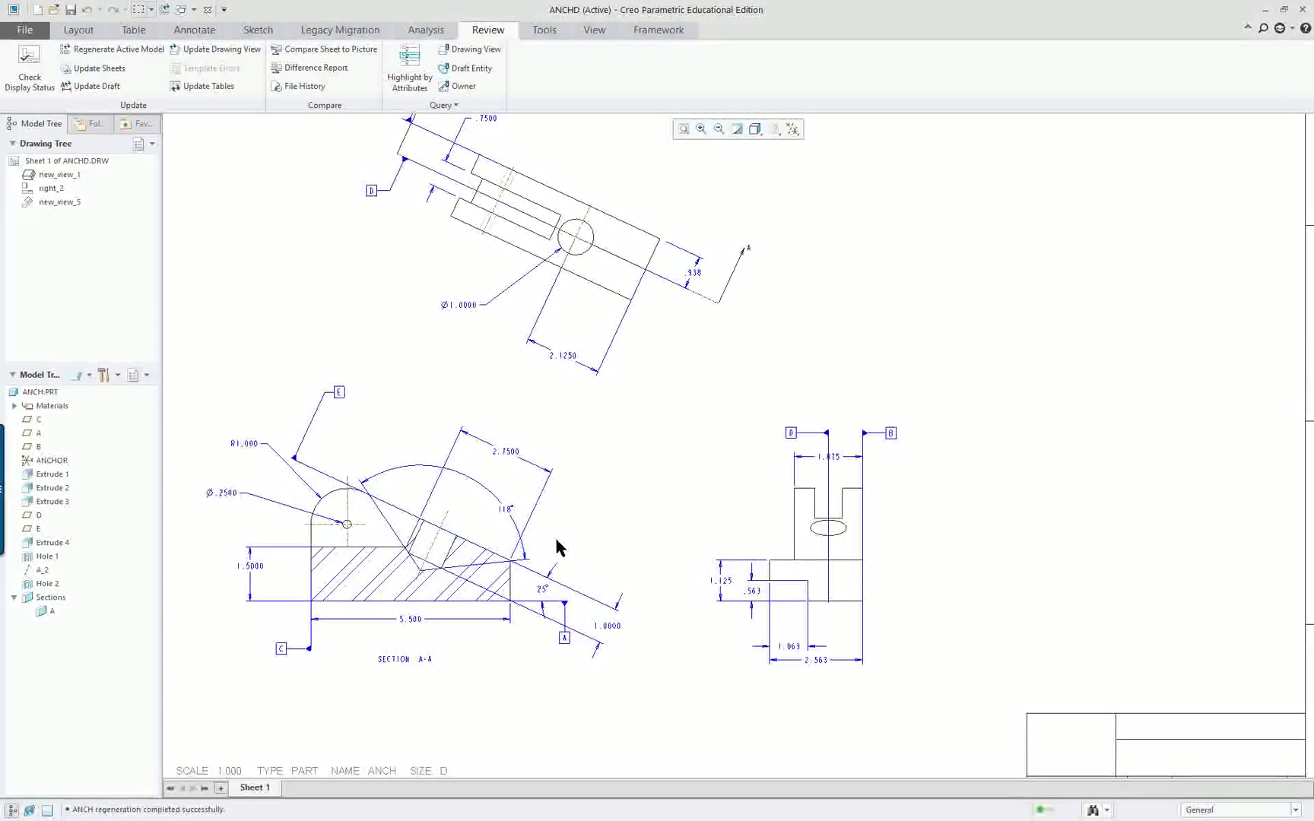
Start a detailed view of section A-A, centred on the inclined edge at the mouth of the angled hole.
scroll(206, 543, up, 2)
scroll(209, 540, down, 4)
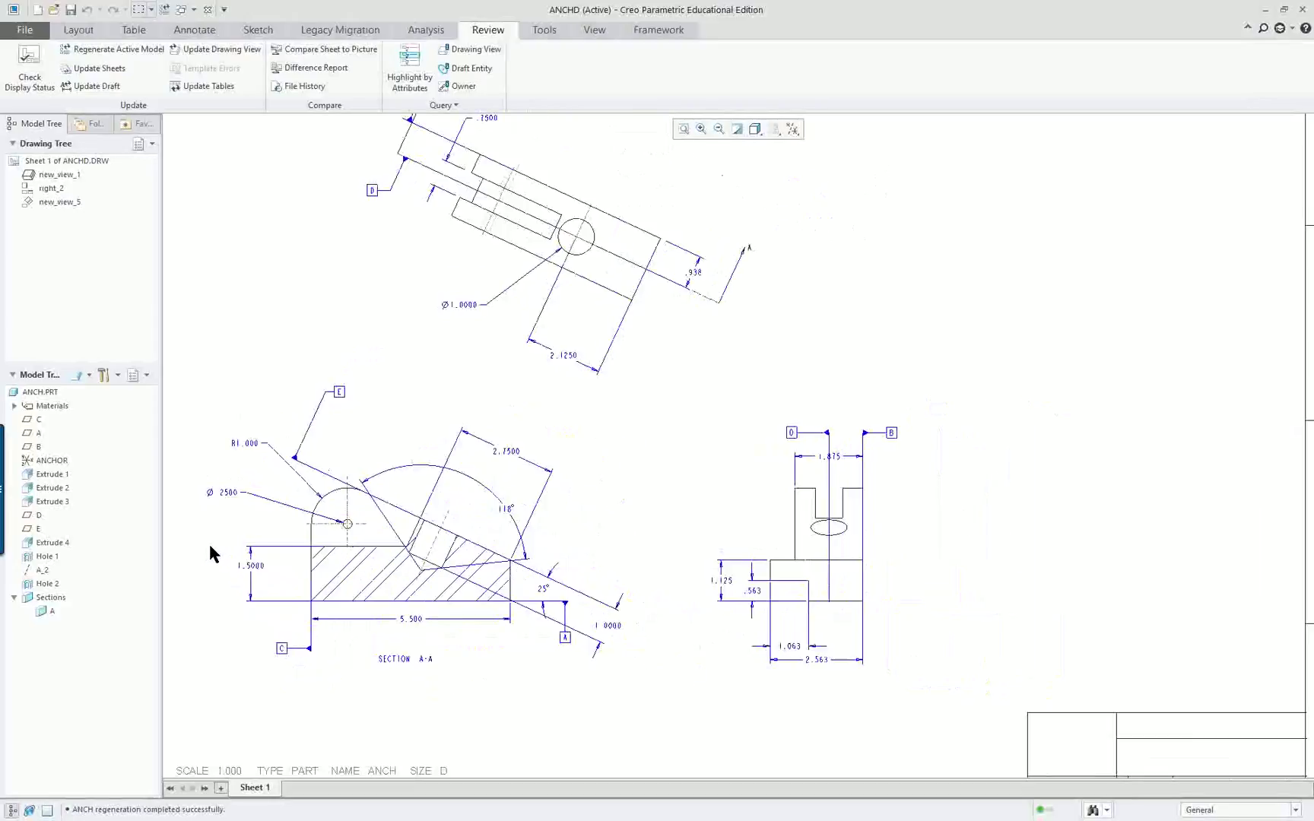
scroll(211, 543, up, 5)
scroll(292, 545, down, 2)
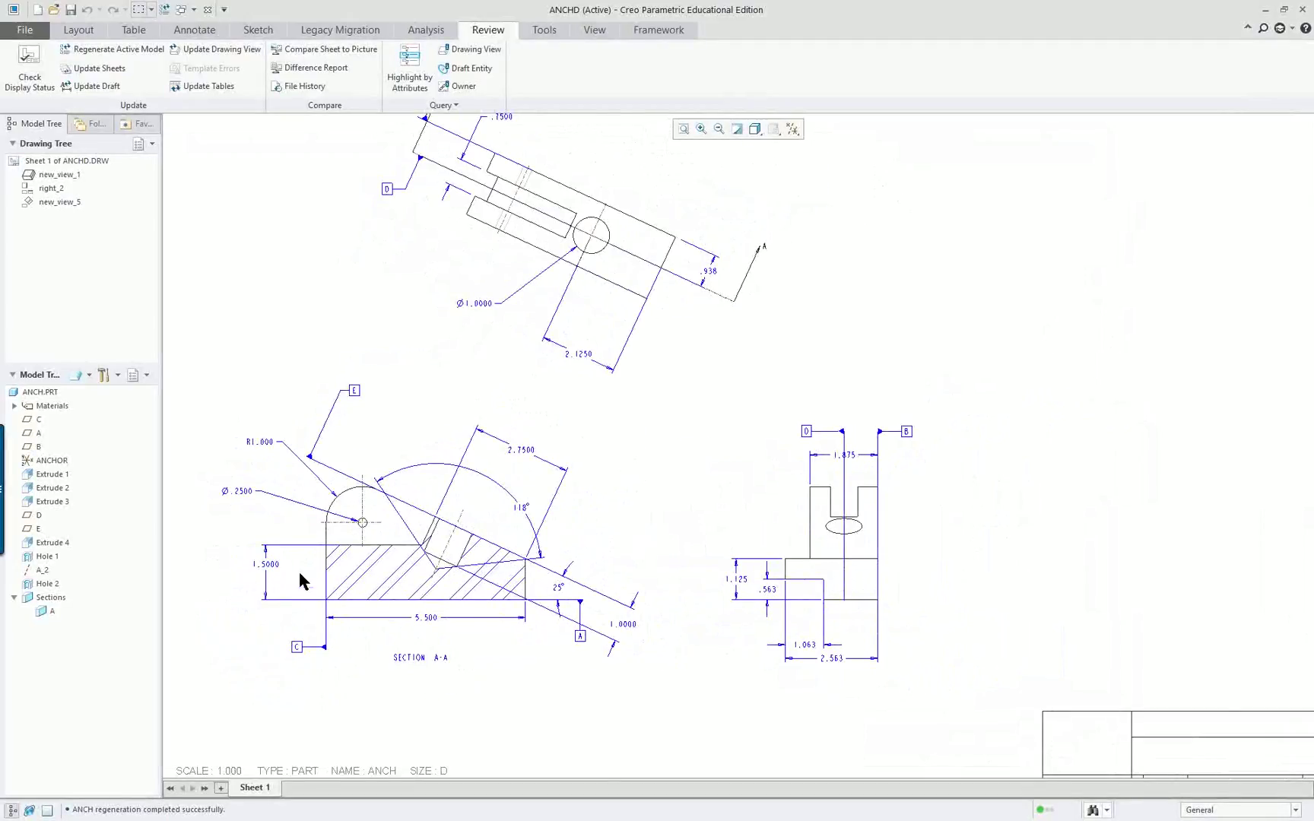
scroll(300, 575, up, 2)
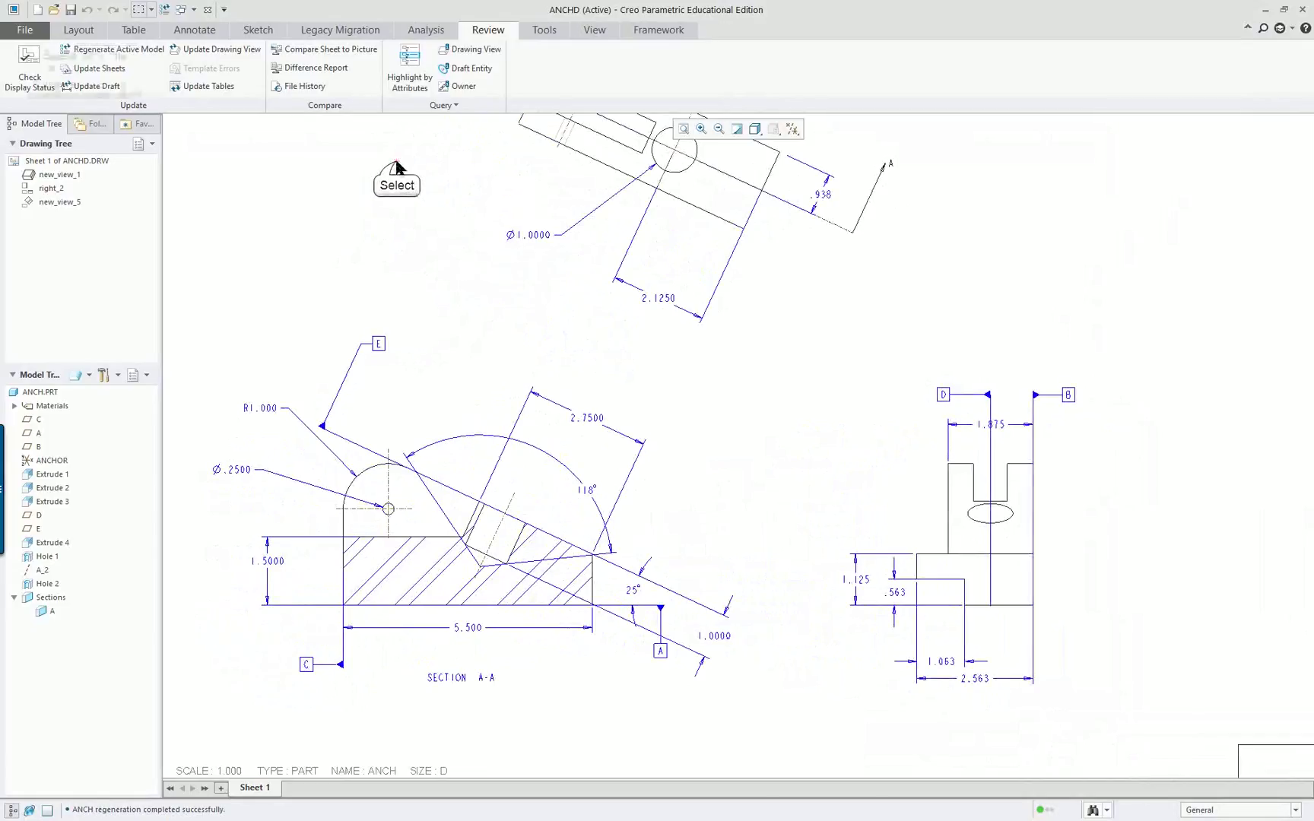
click(80, 30)
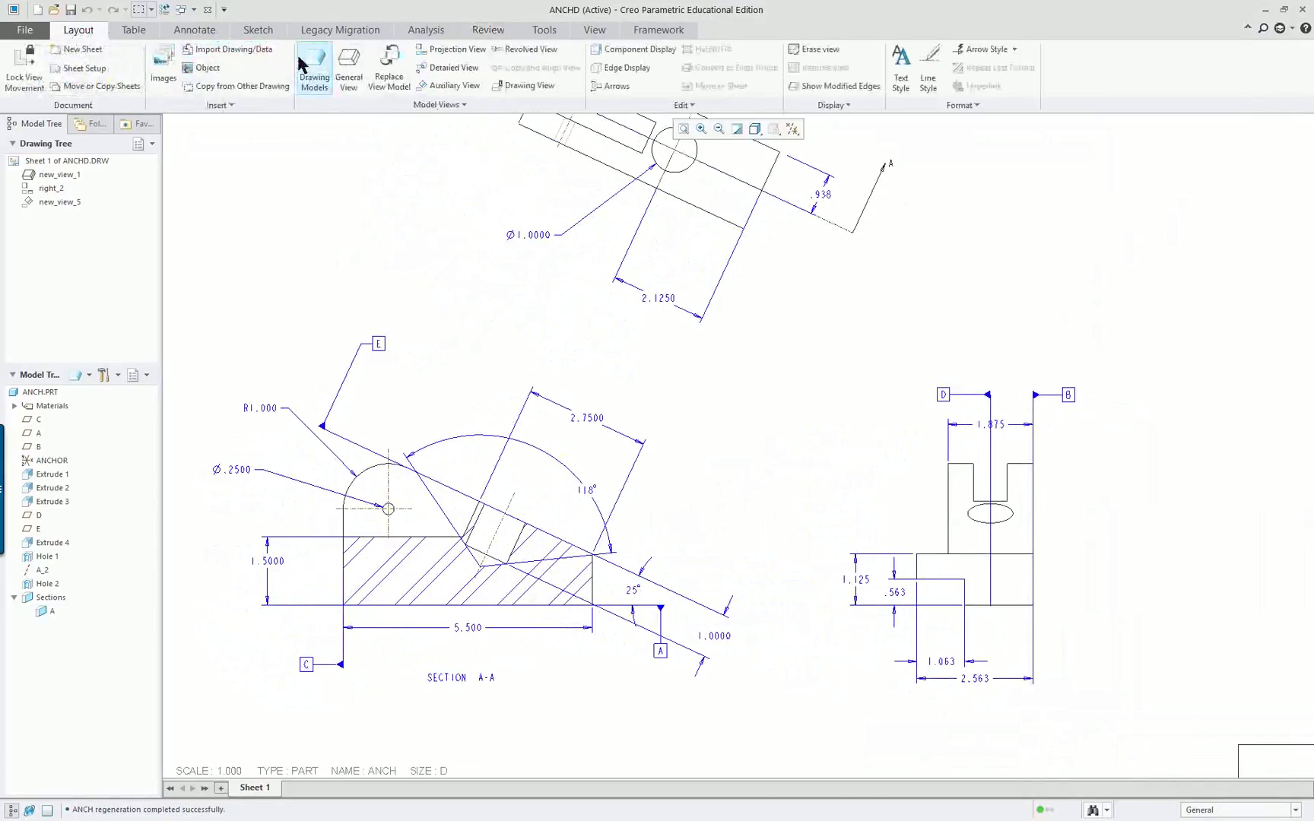
click(455, 67)
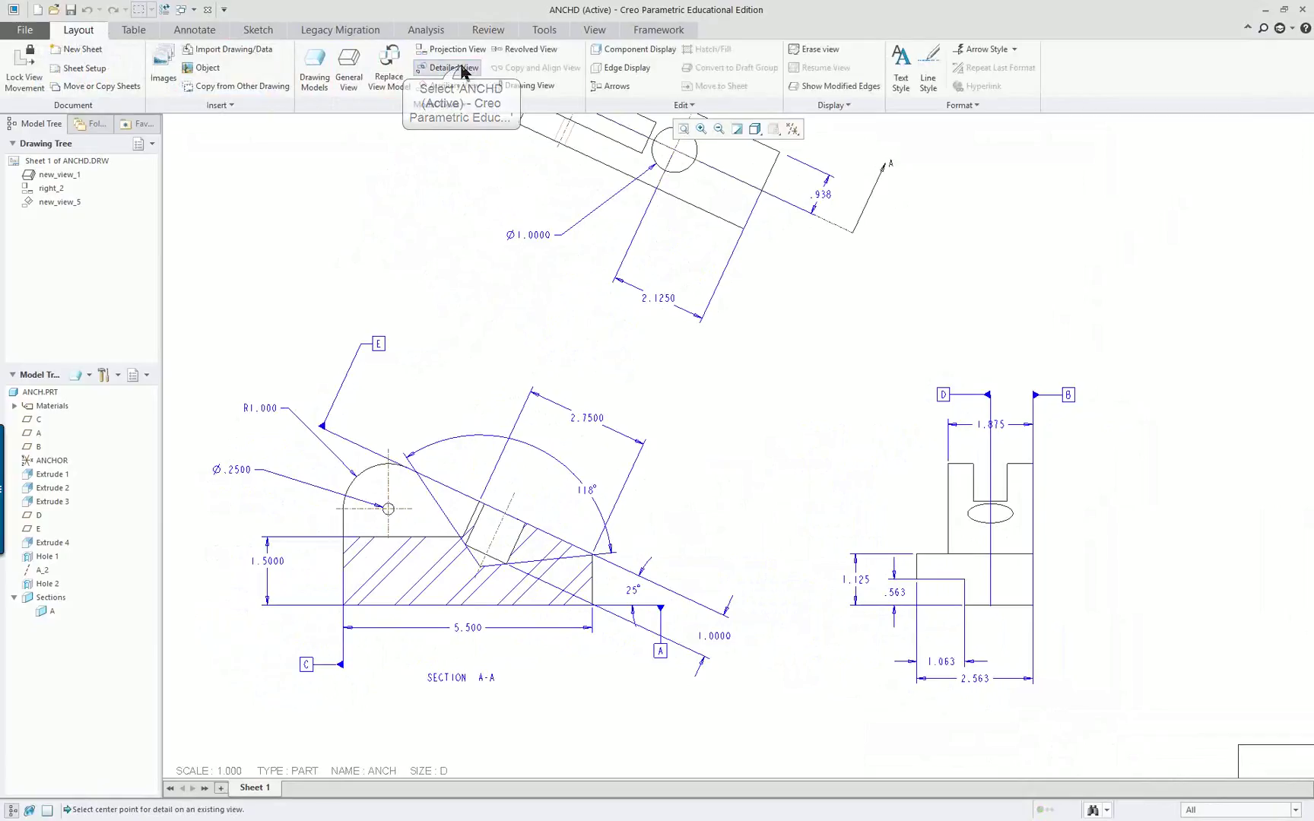
scroll(411, 686, up, 2)
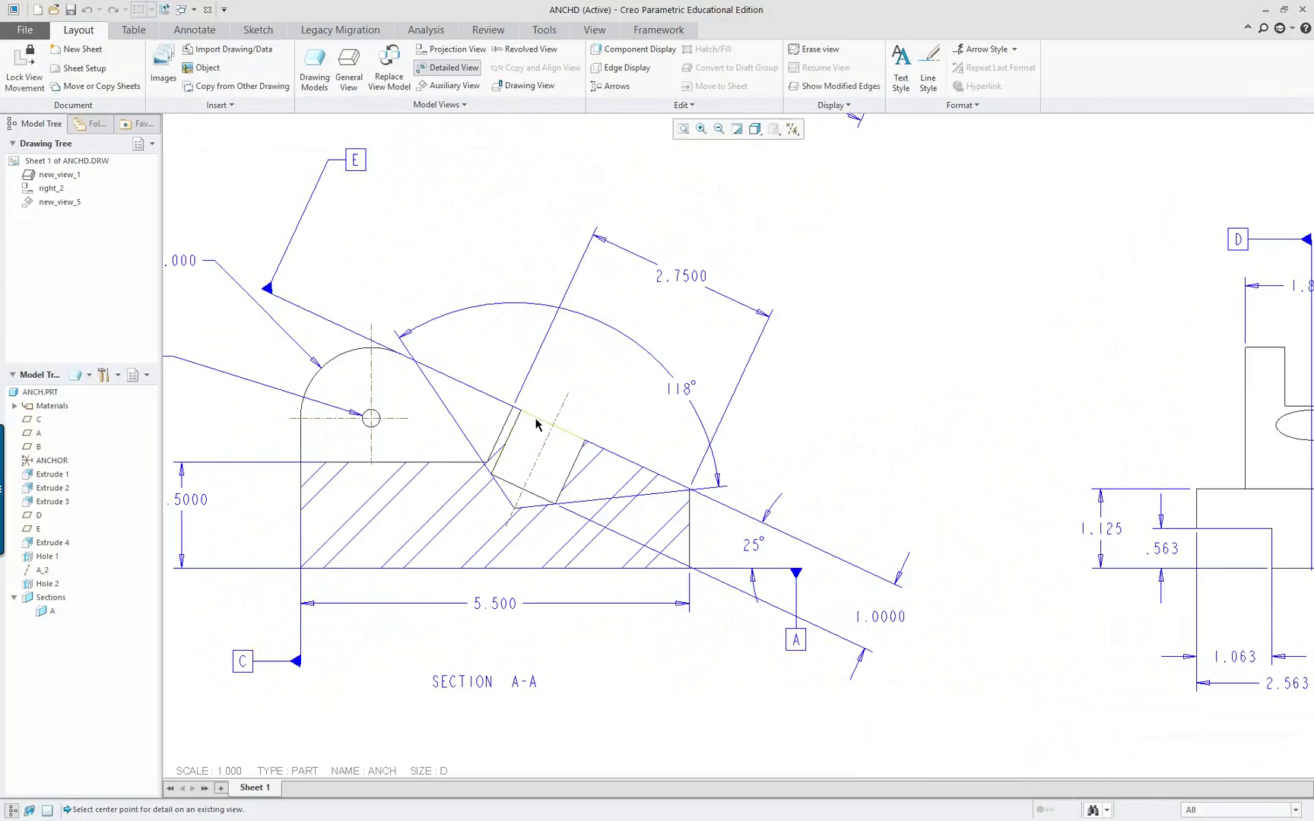
click(536, 419)
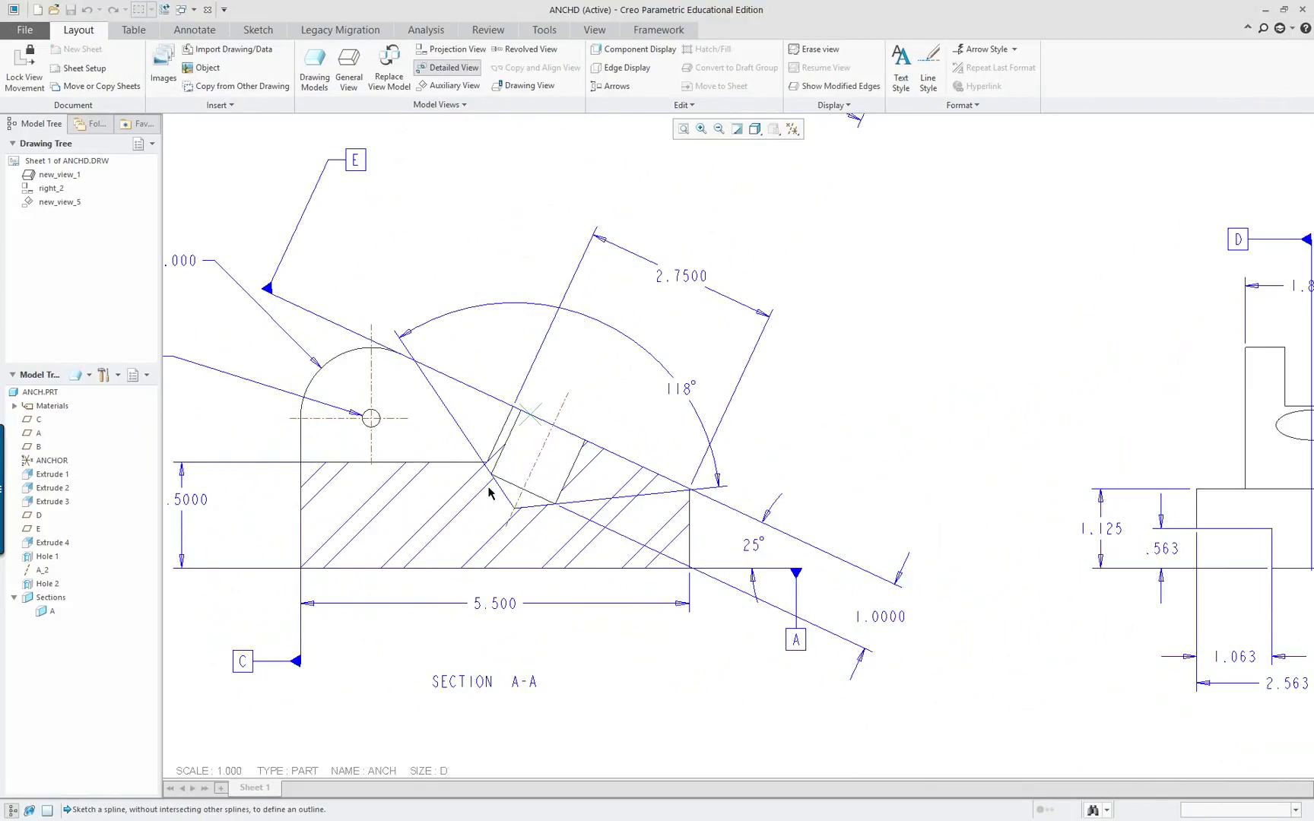
Sketch a spline boundary around the angled hole and the end of the slot to enclose the detail area.
click(476, 366)
click(448, 415)
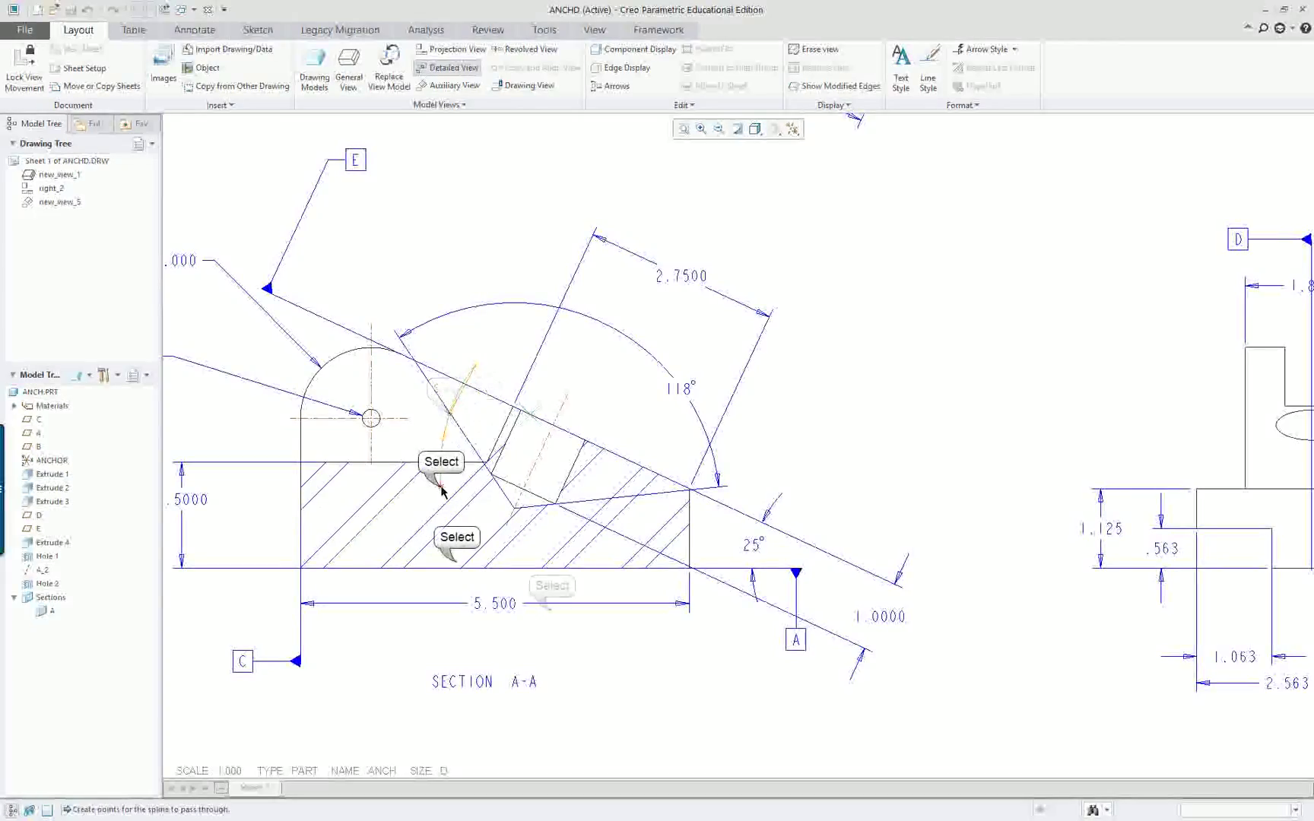
click(457, 563)
click(629, 575)
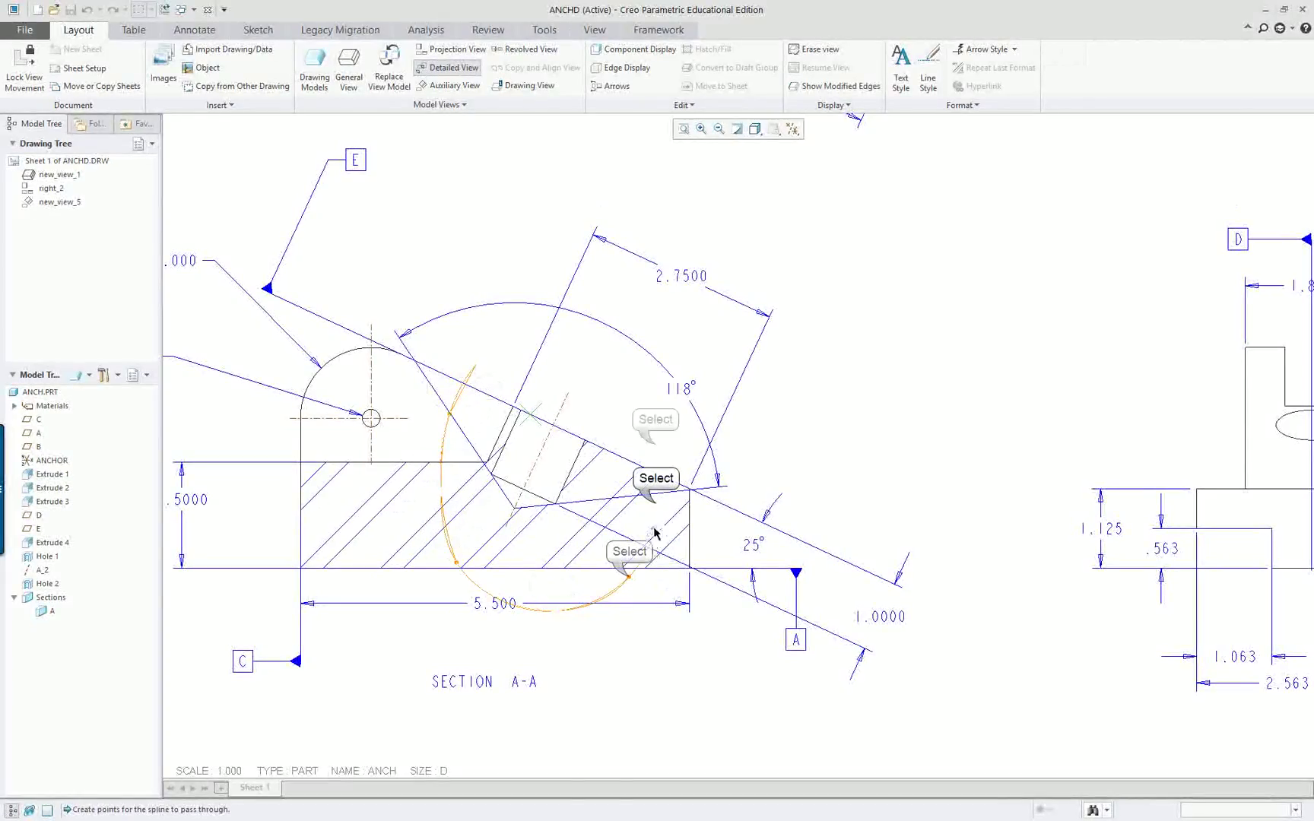
click(654, 445)
click(625, 376)
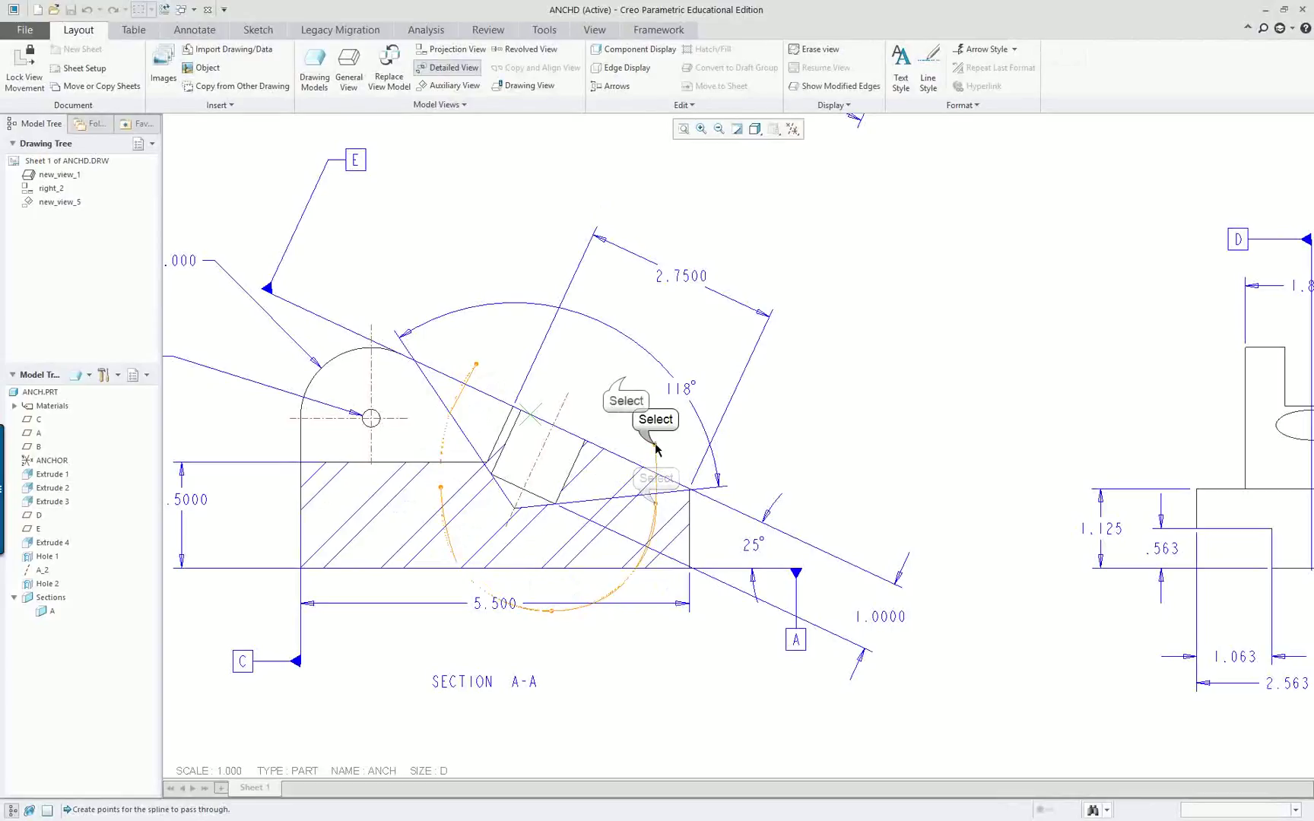
click(561, 348)
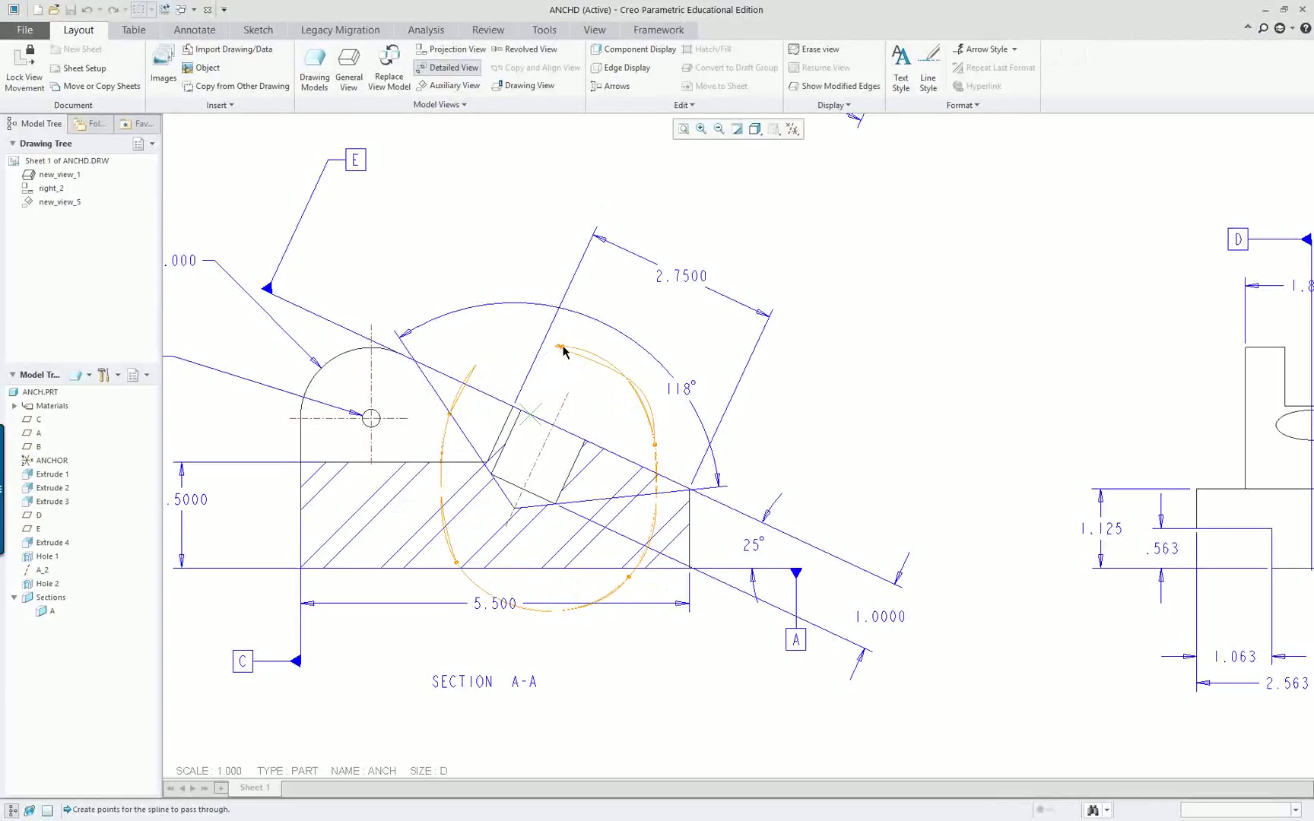
middle_click(513, 330)
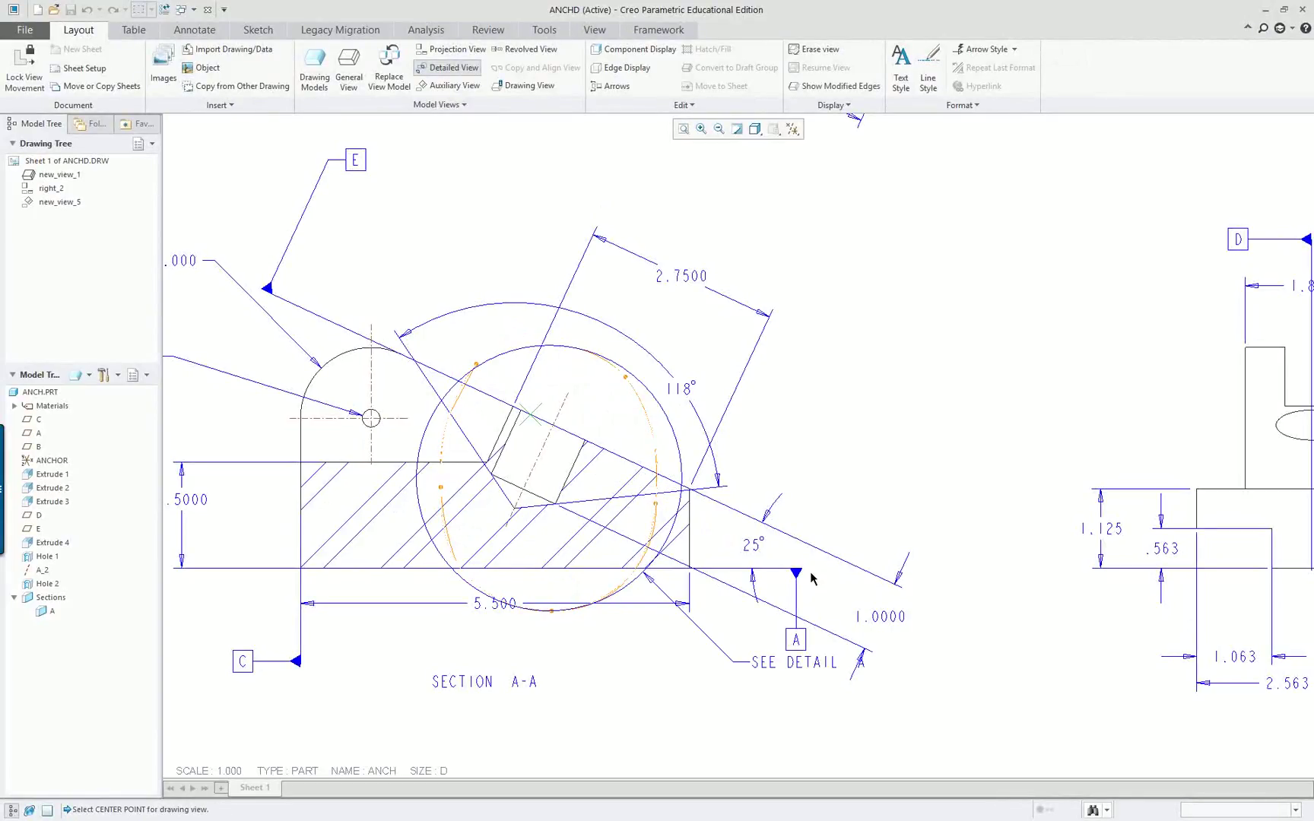
Place the detailed view of the angled hole in the open upper-right area of the drawing sheet.
scroll(812, 578, down, 3)
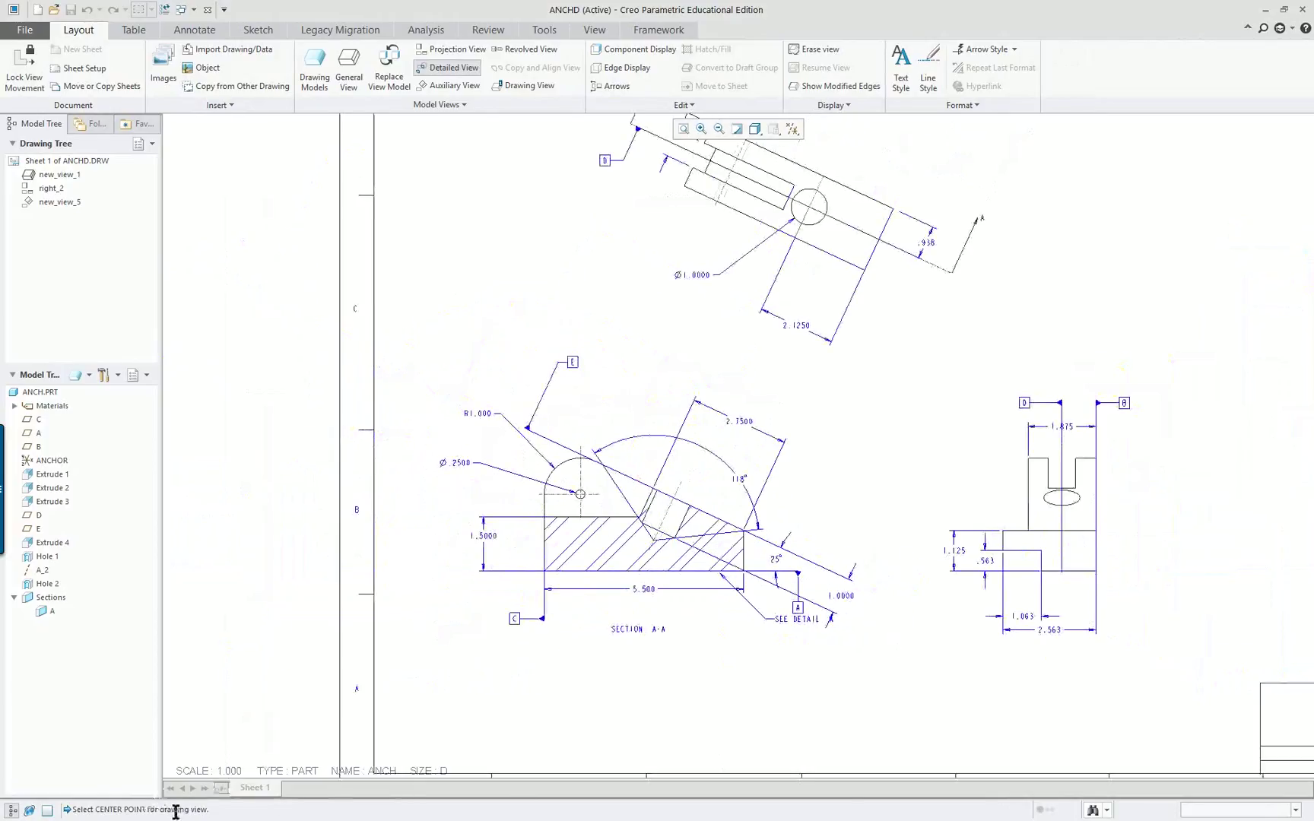
scroll(1140, 421, down, 2)
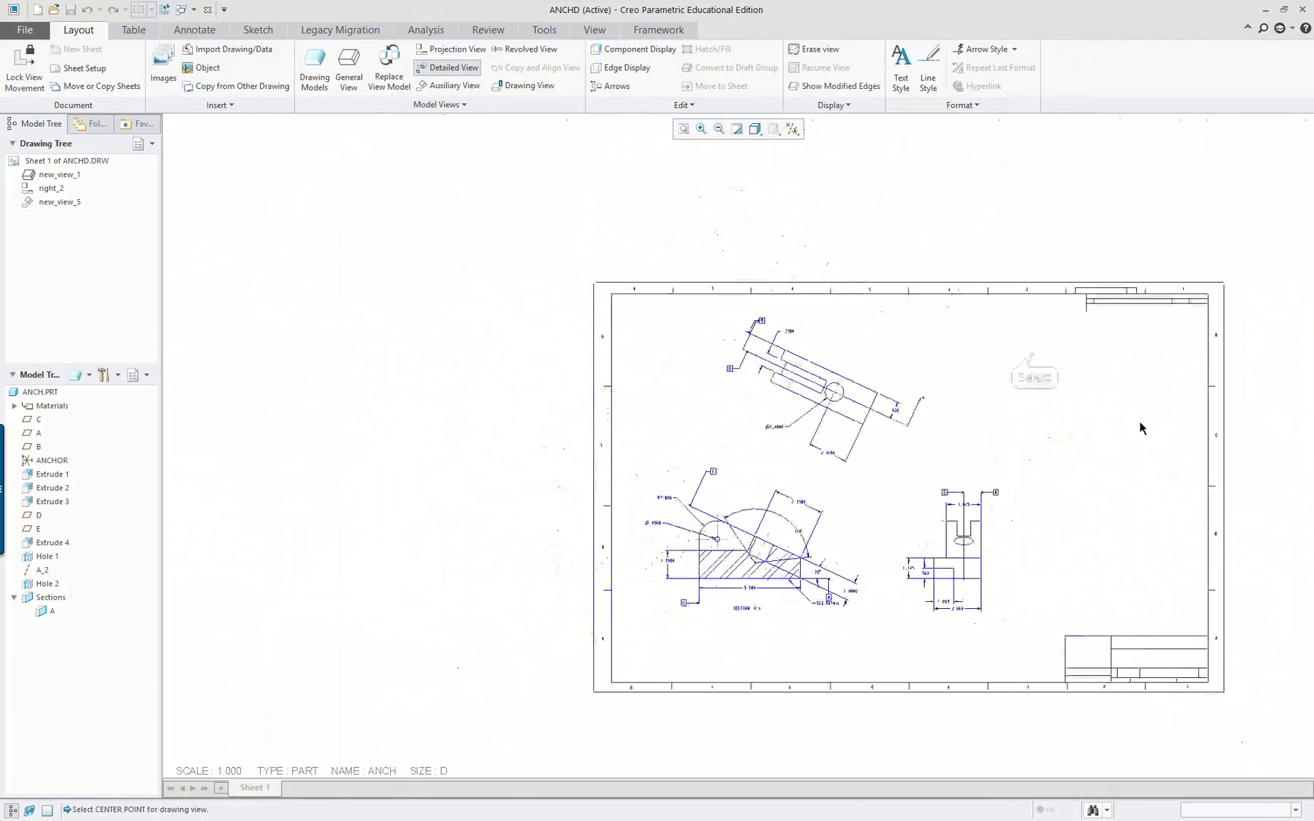
scroll(1084, 438, up, 3)
click(1057, 410)
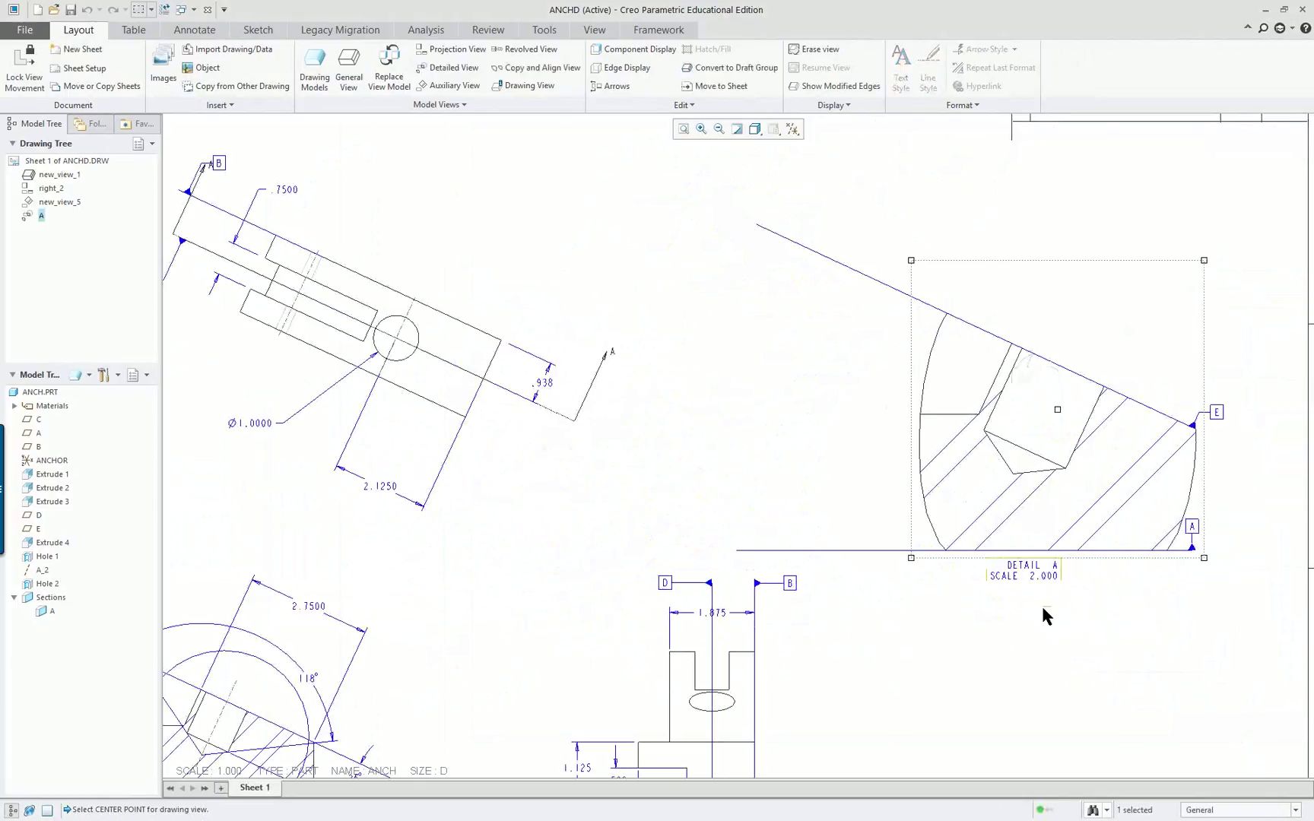
click(1068, 640)
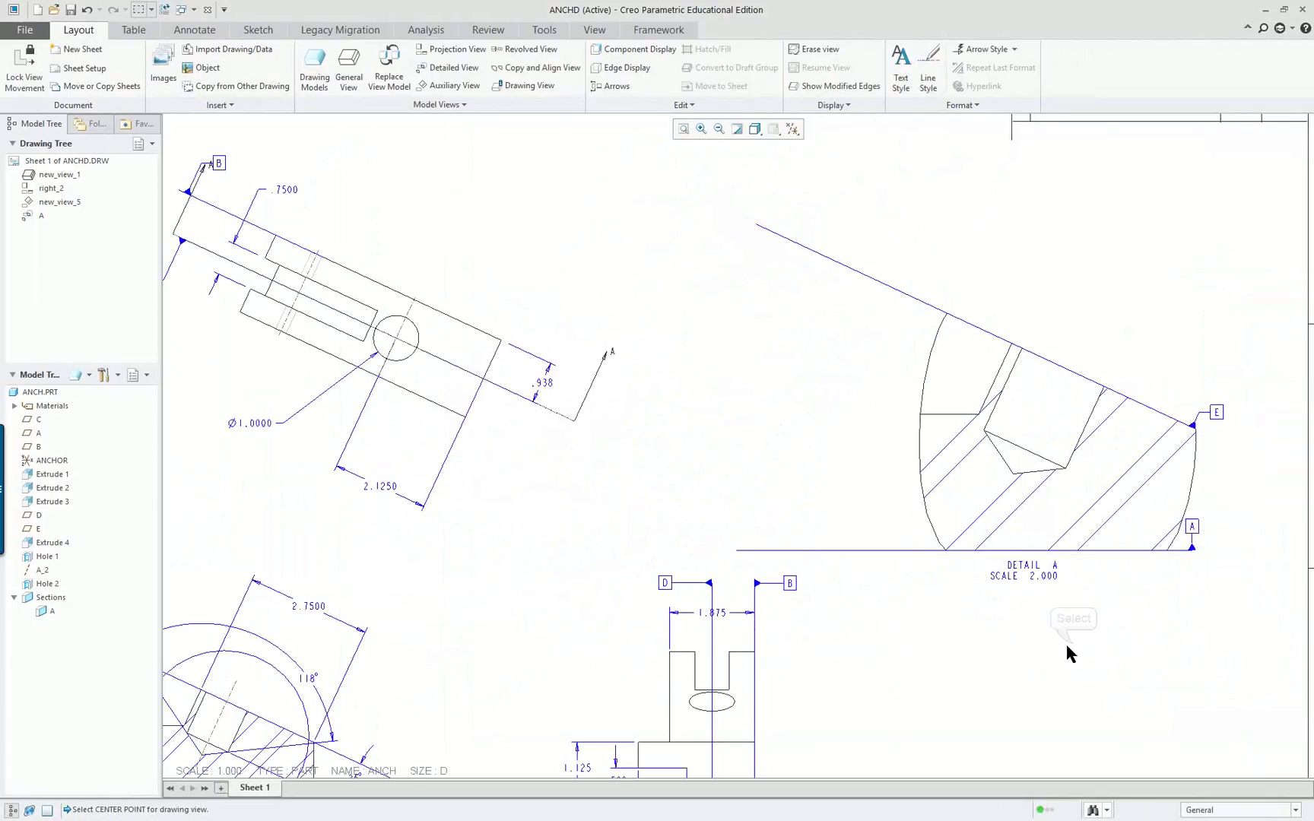
Shift the datum E symbol in Detail A slightly away from the view.
scroll(1061, 651, down, 2)
scroll(1165, 713, down, 2)
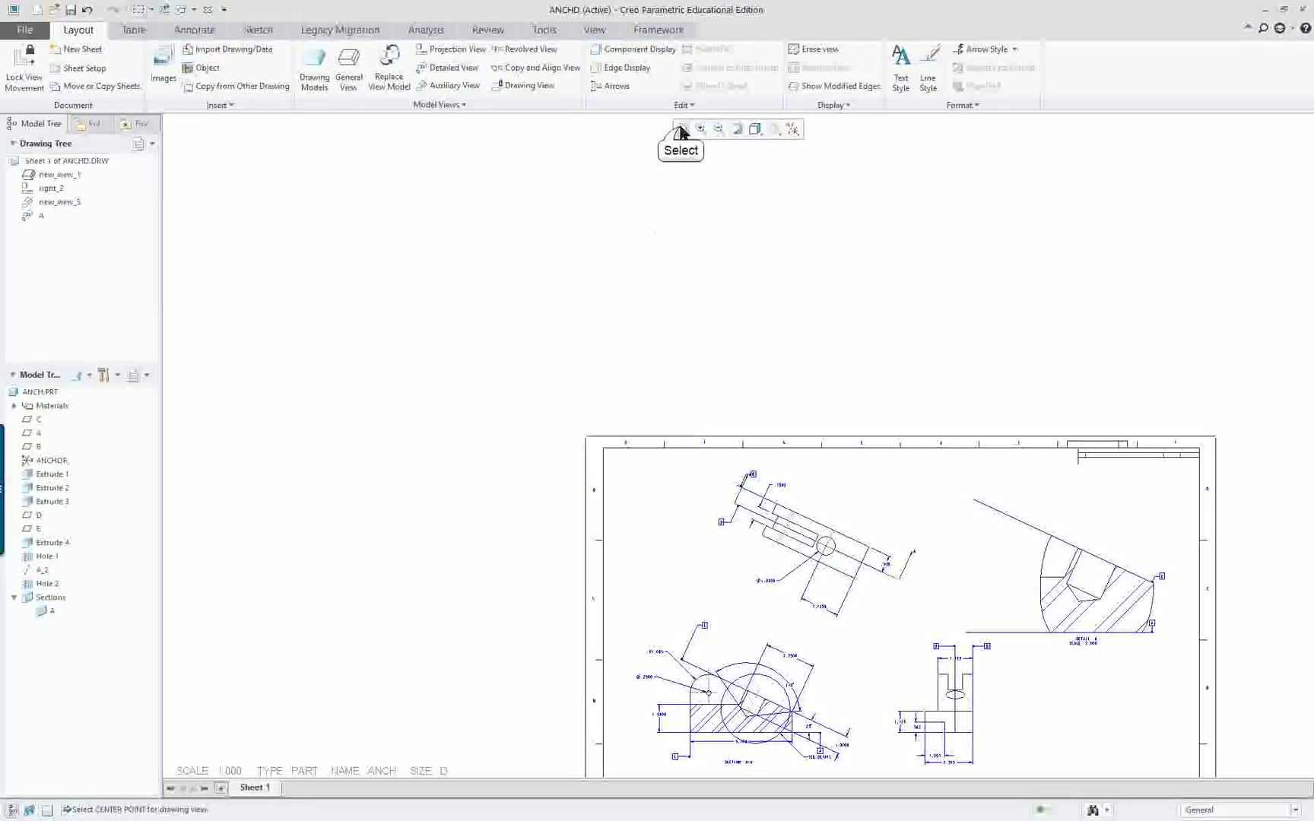
click(681, 131)
scroll(1103, 441, up, 4)
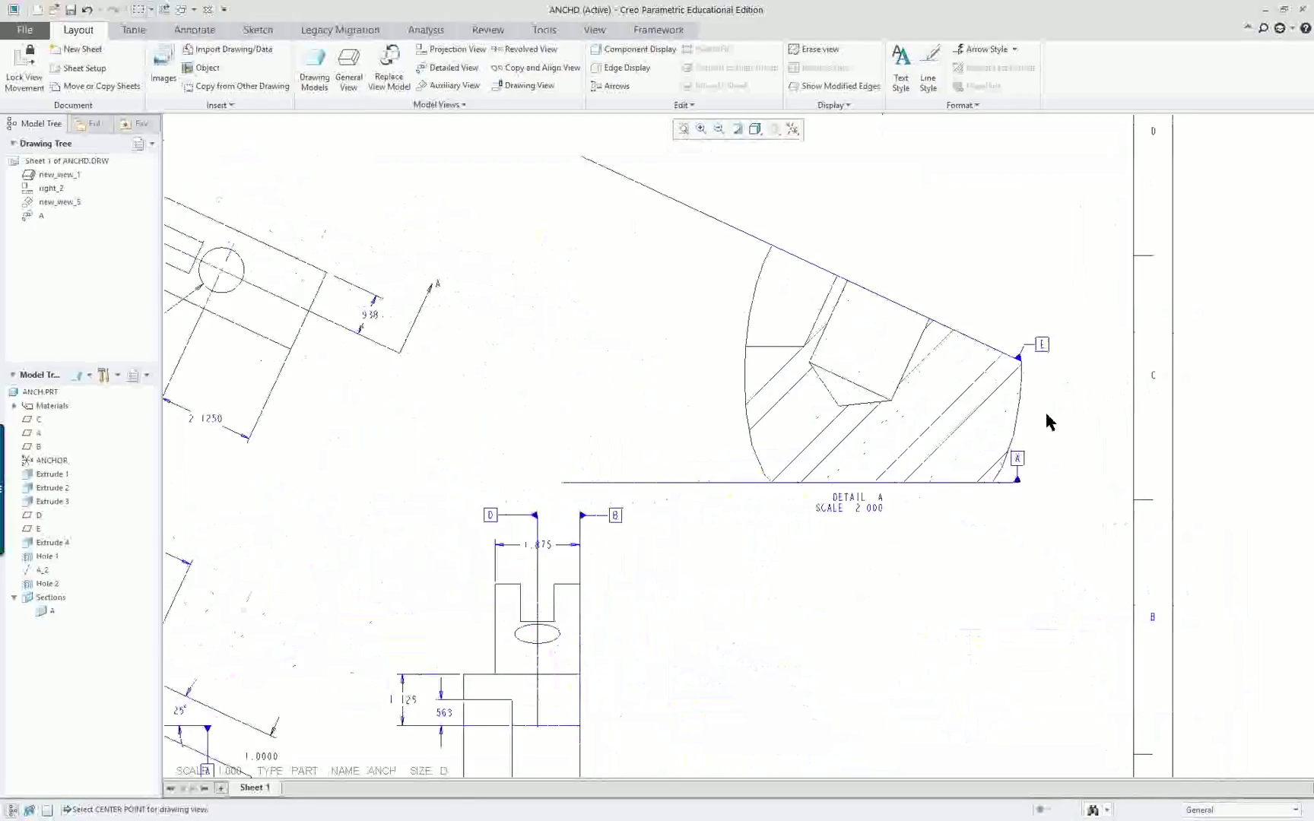
scroll(1050, 422, down, 3)
scroll(1065, 369, up, 1)
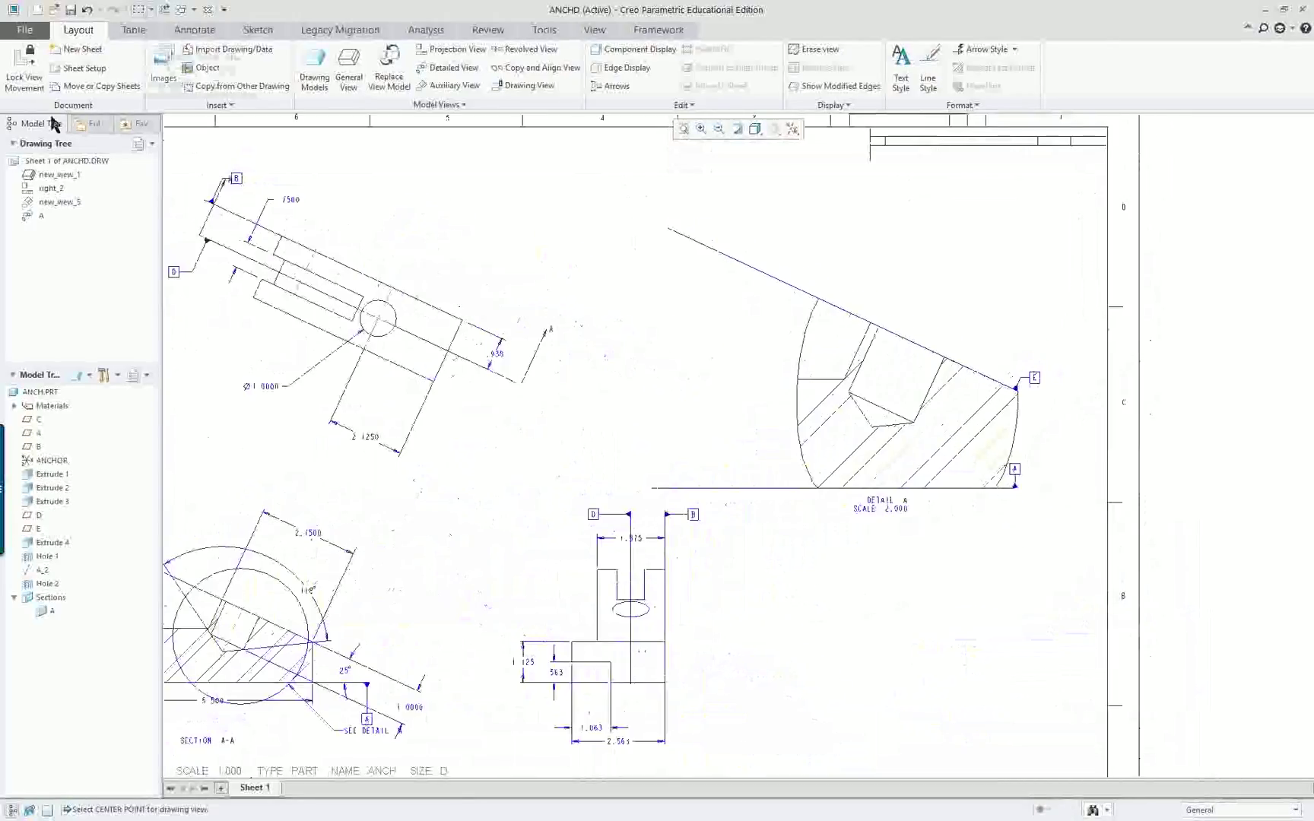
click(199, 32)
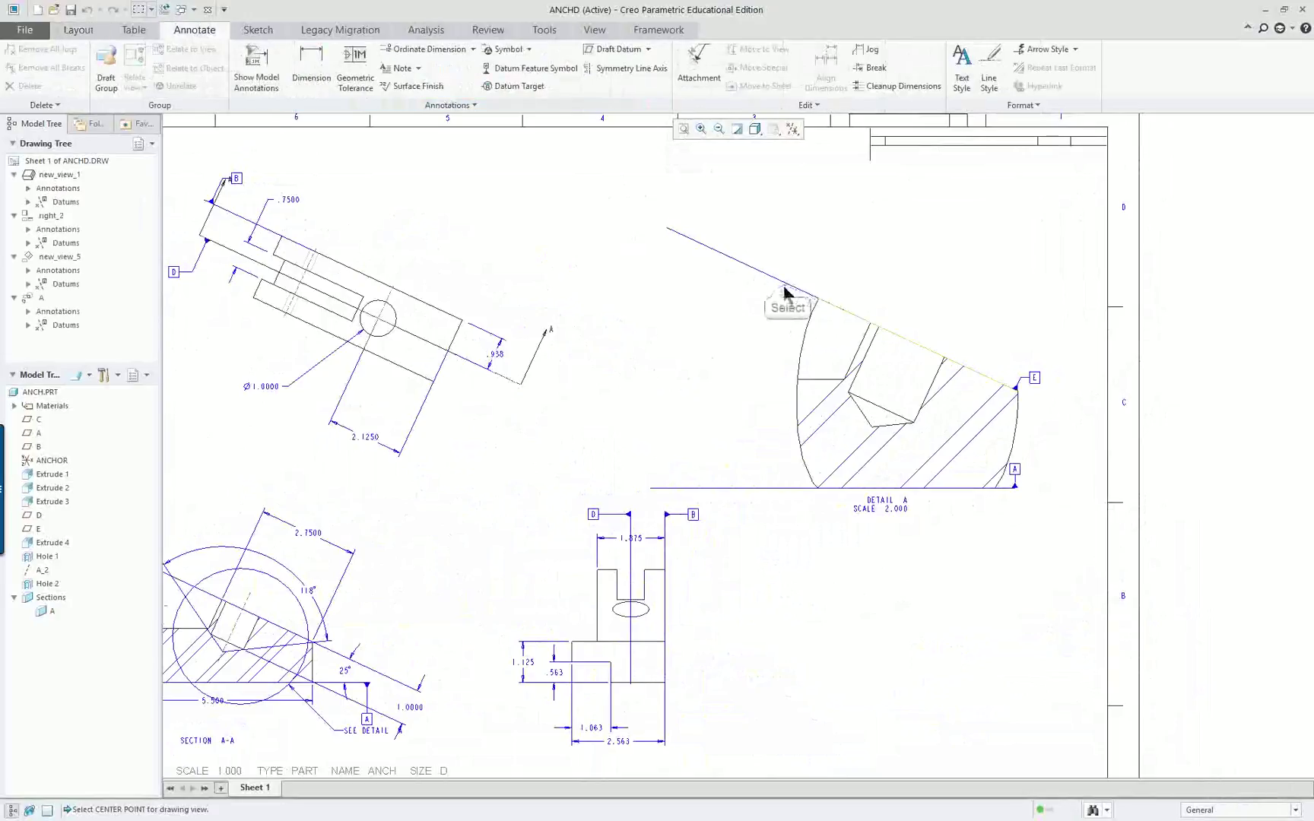
click(1030, 376)
drag(1020, 371, 979, 308)
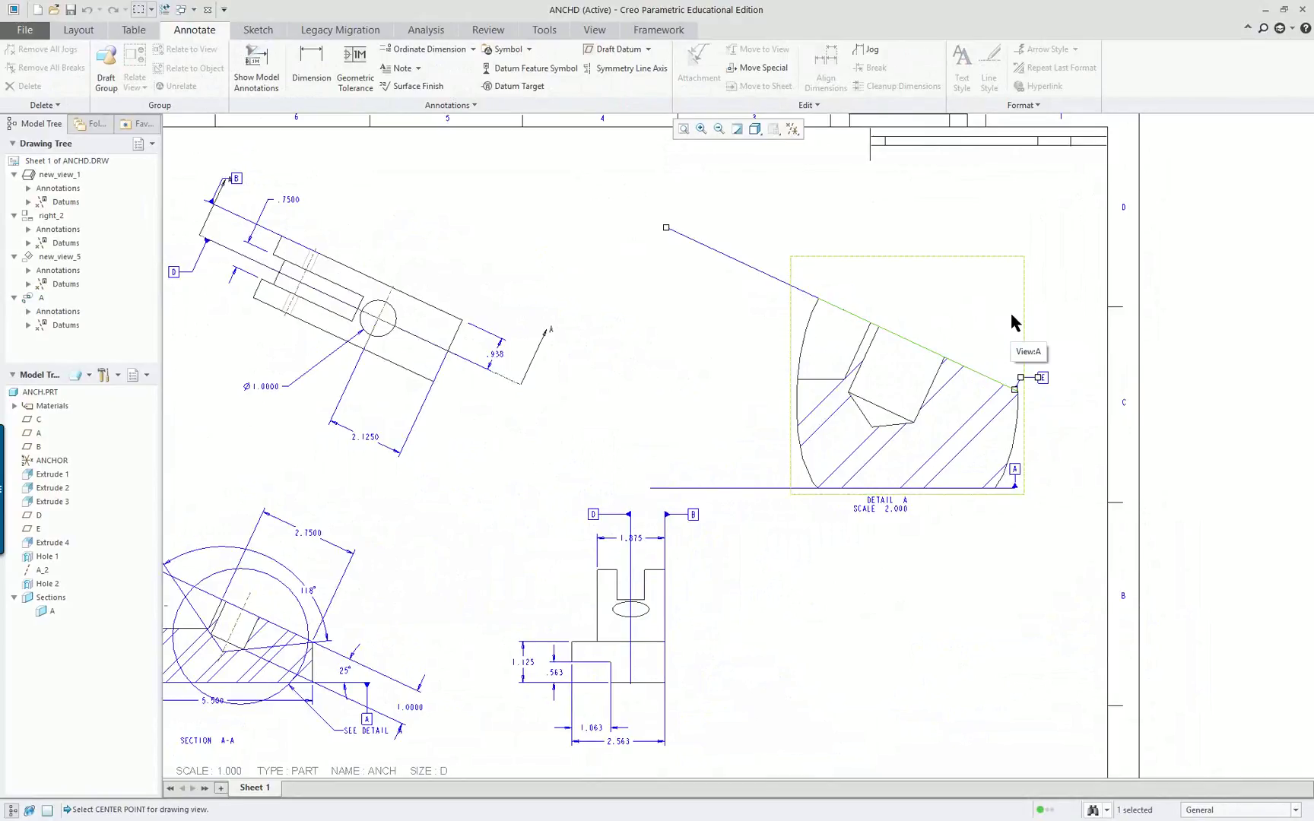
Erase the datum A and datum E symbols from Detail A and move its view note farther below the geometry.
click(1014, 484)
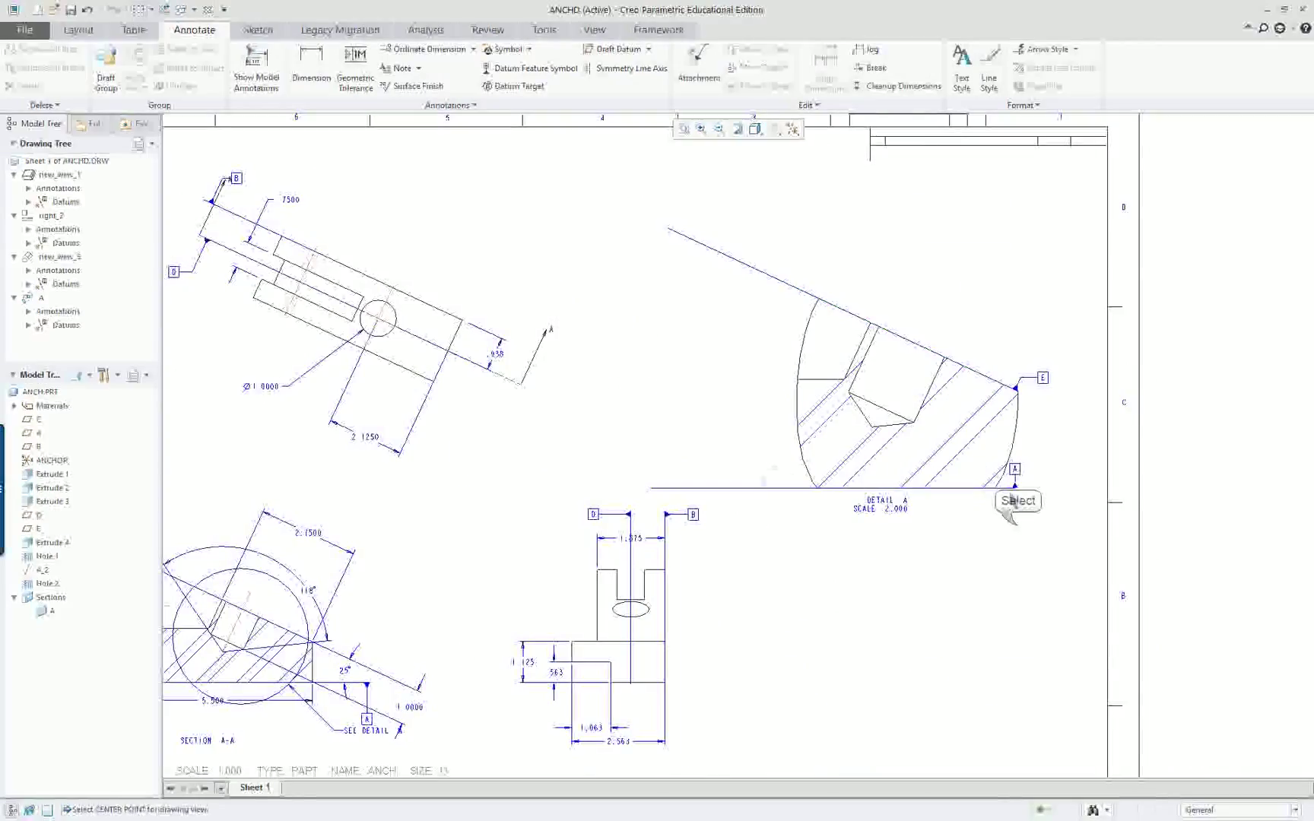
right_click(770, 494)
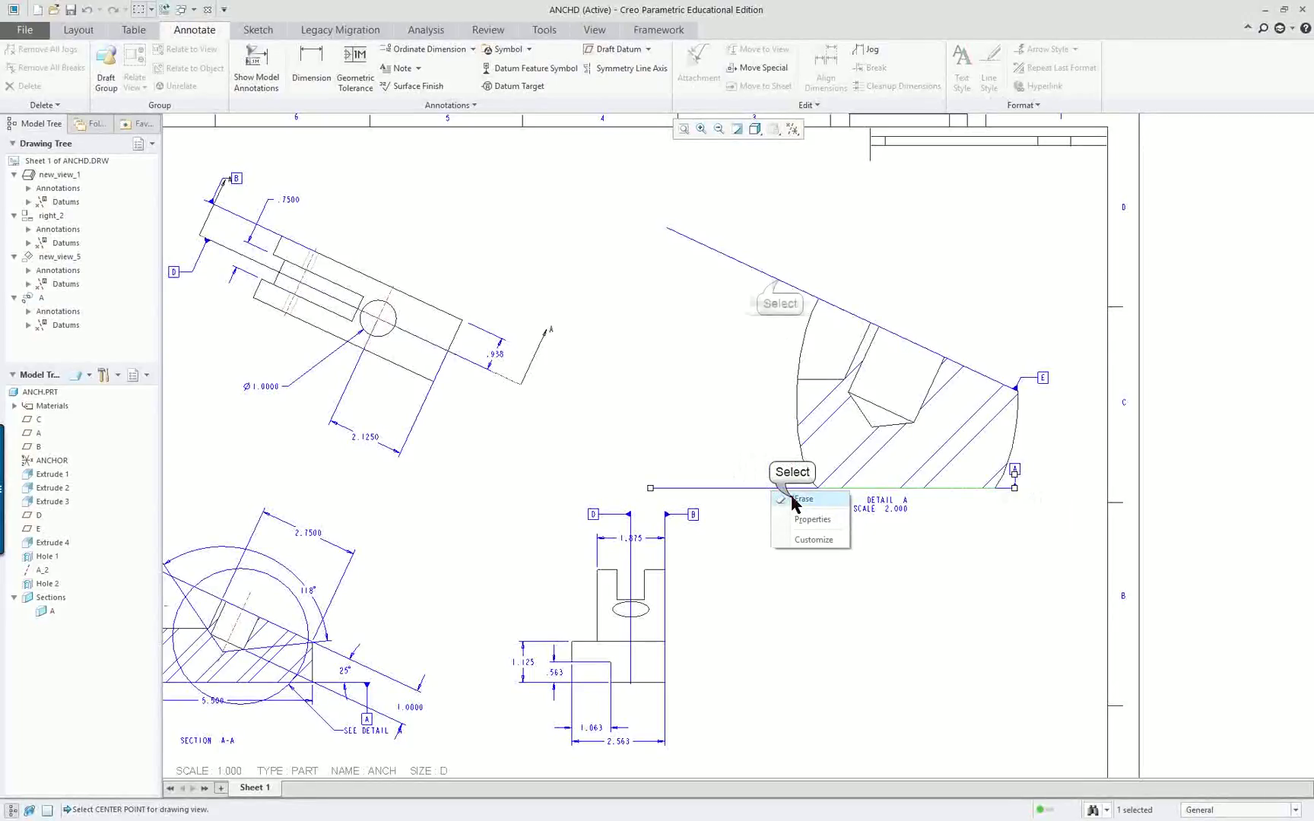
click(800, 499)
right_click(779, 283)
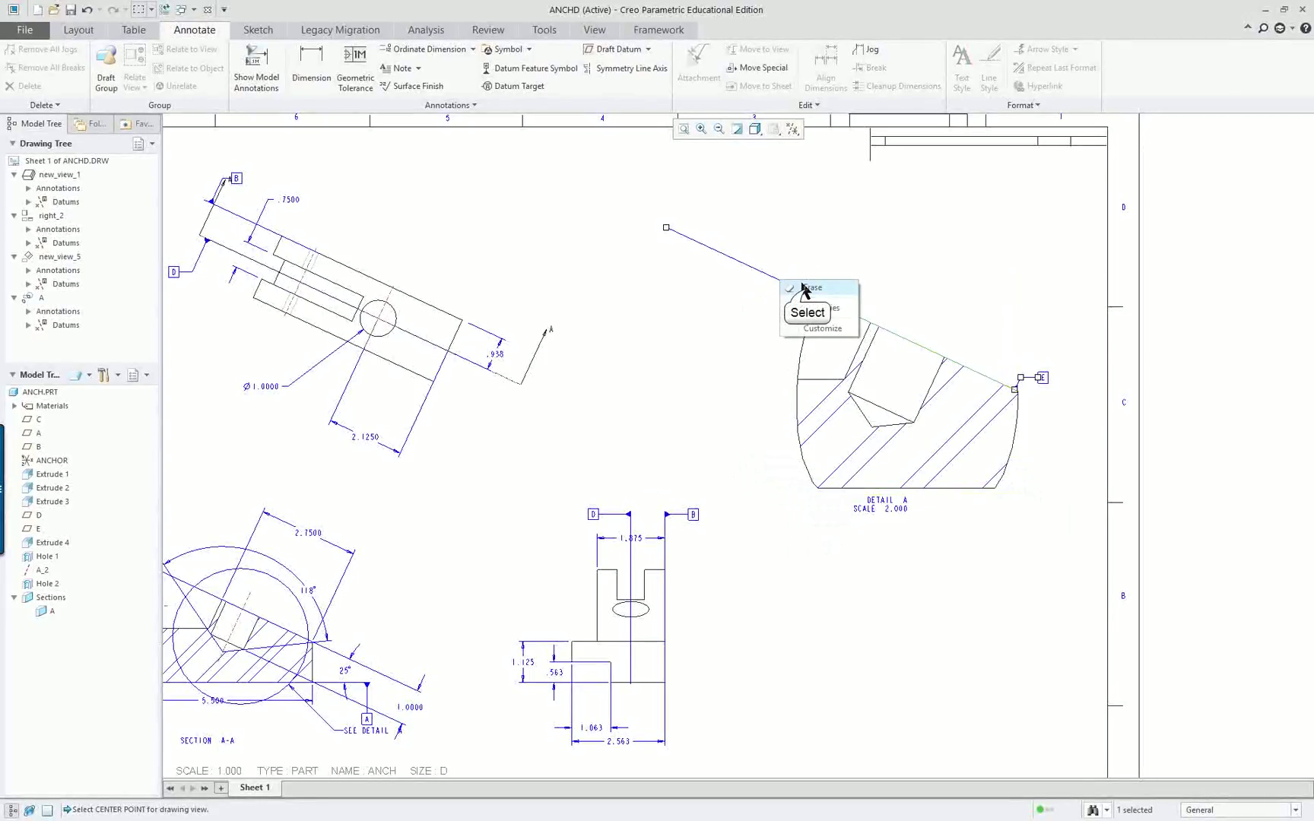
click(806, 287)
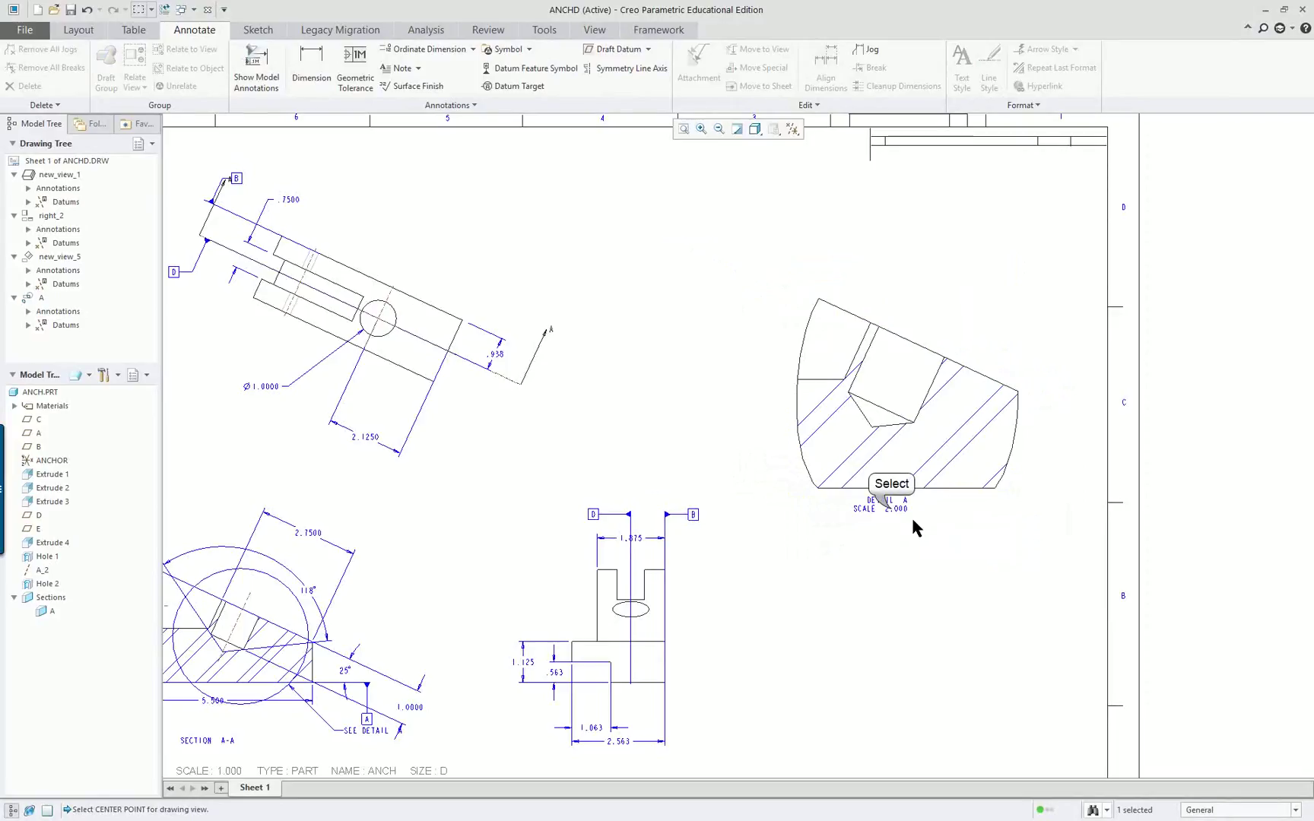
click(892, 510)
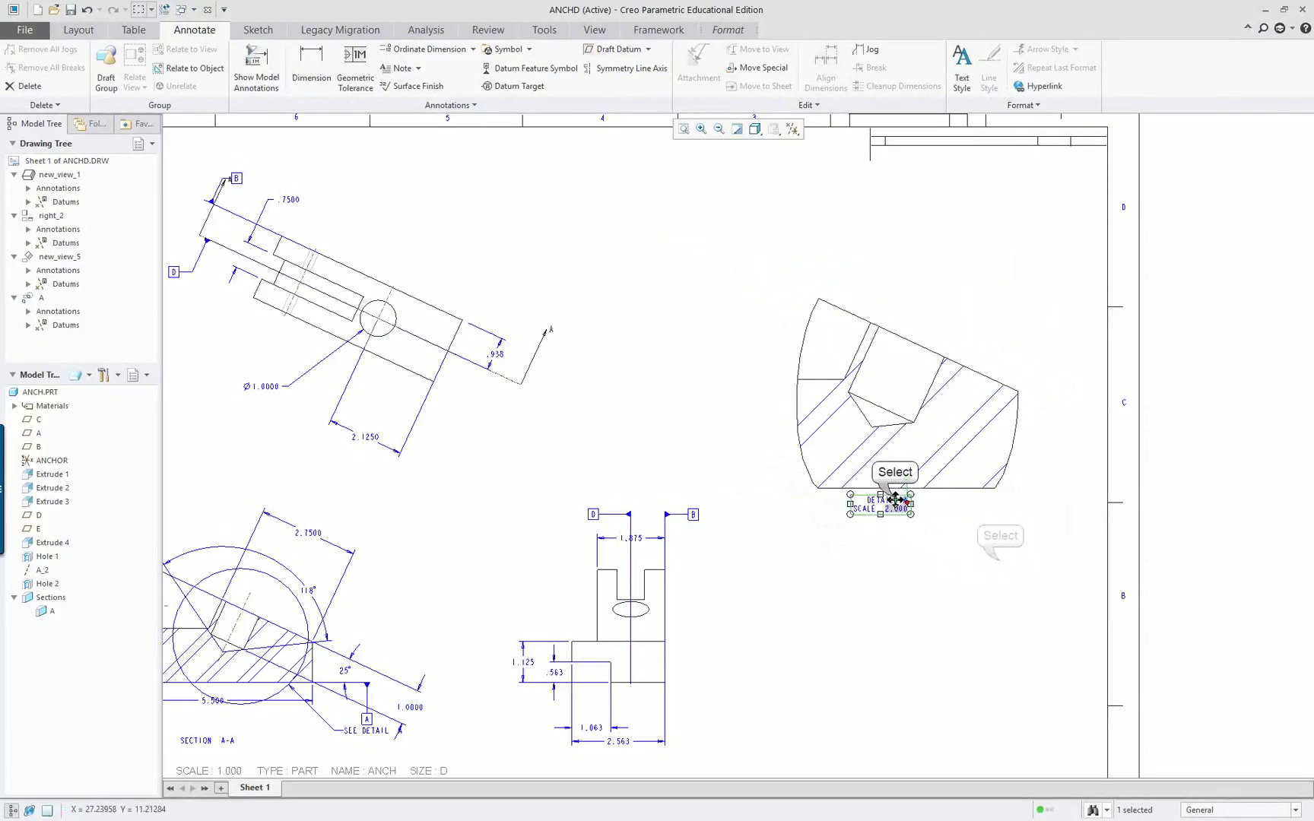
drag(896, 498, 919, 539)
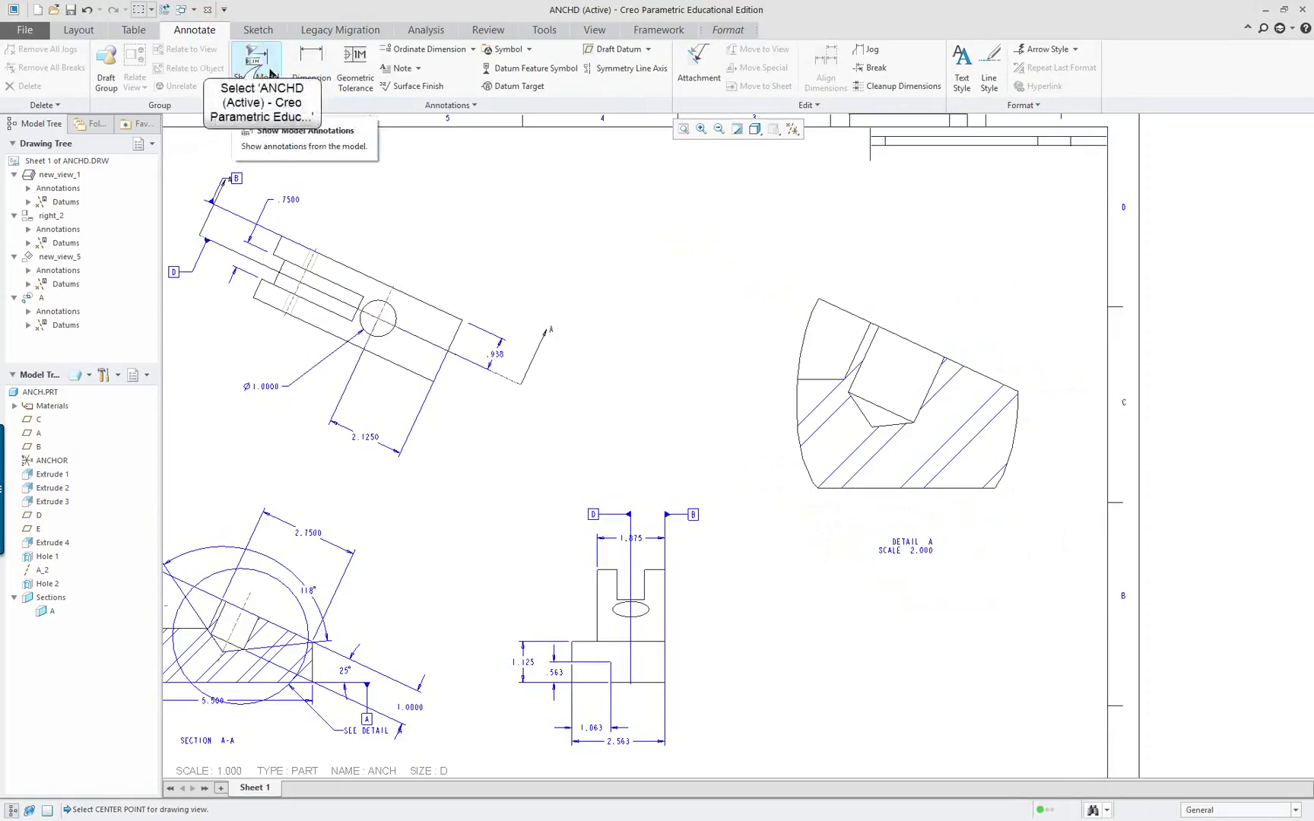
Show the angled hole's axis A_1 as a model annotation in the Detail A view.
click(257, 61)
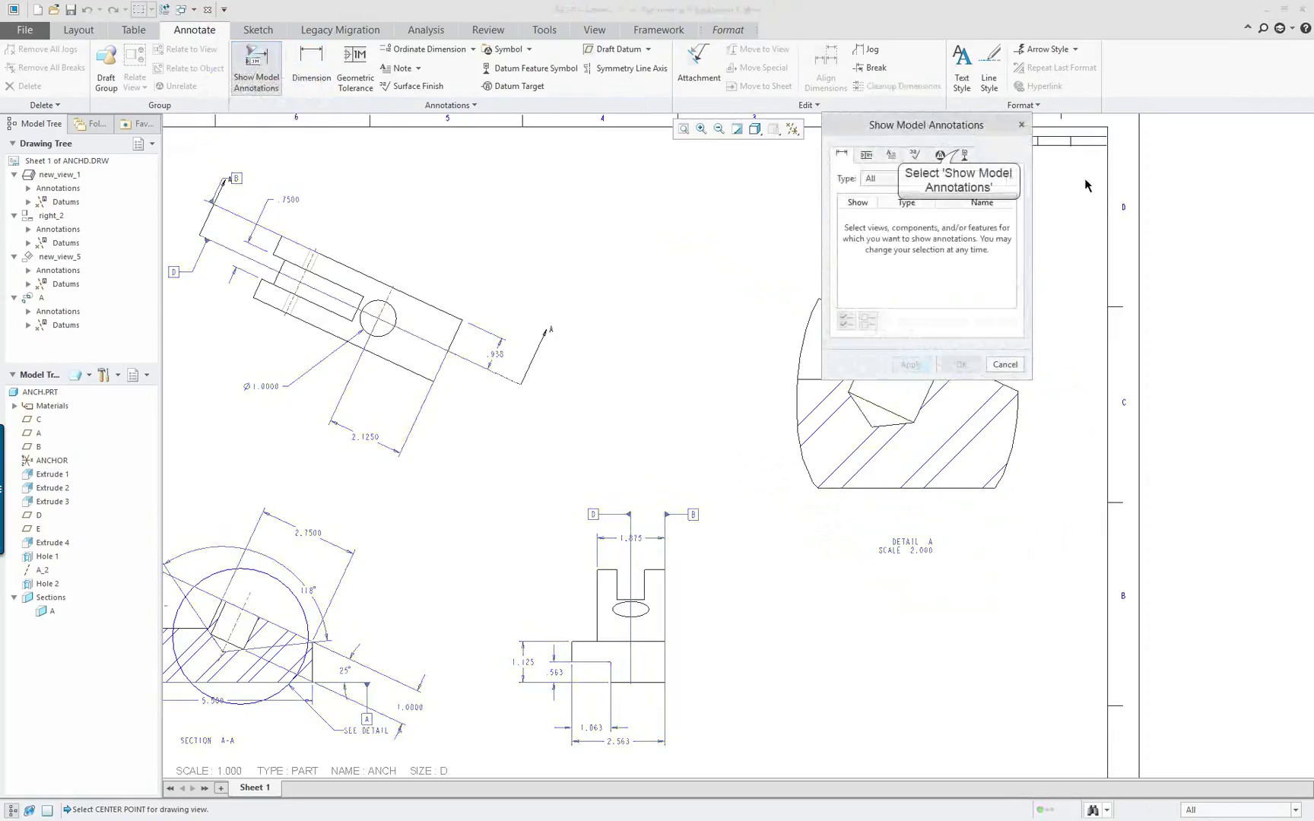
click(962, 156)
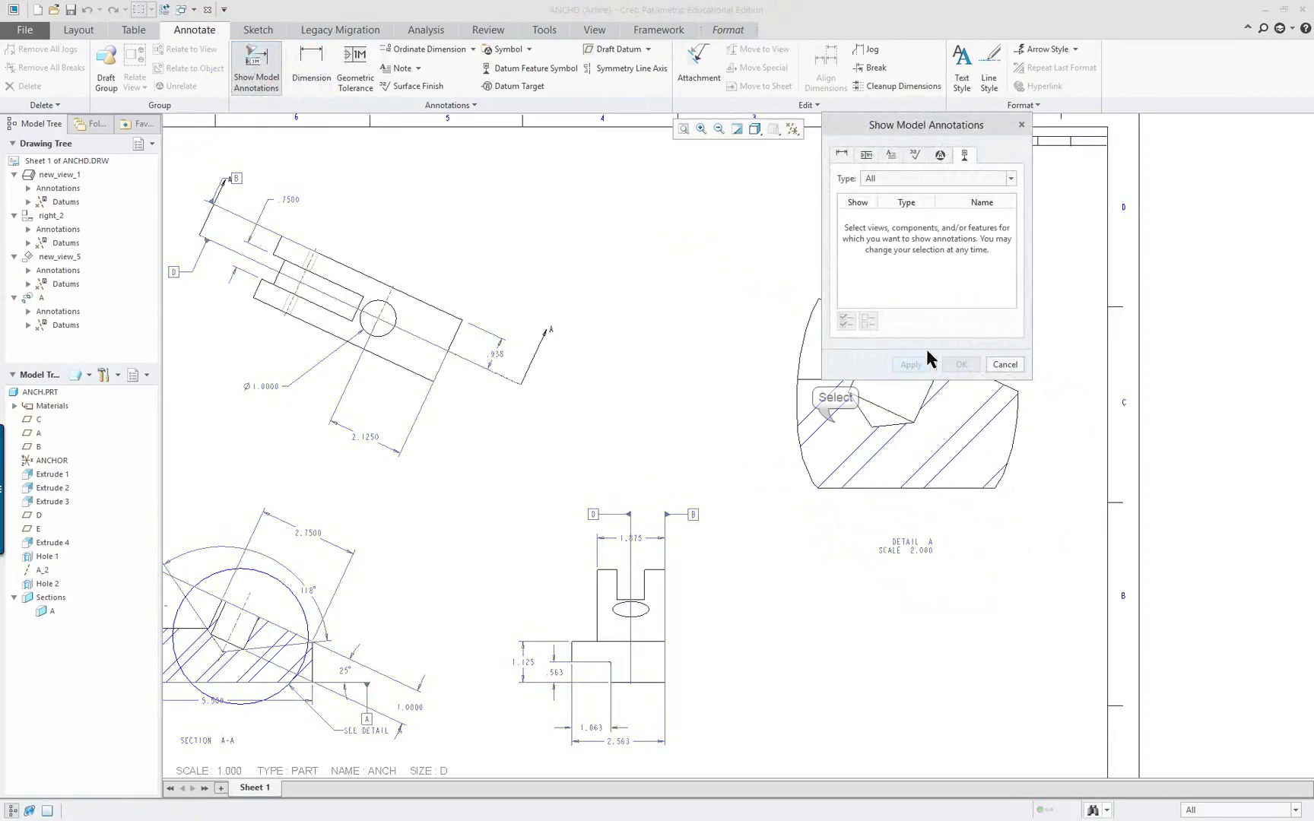
click(833, 418)
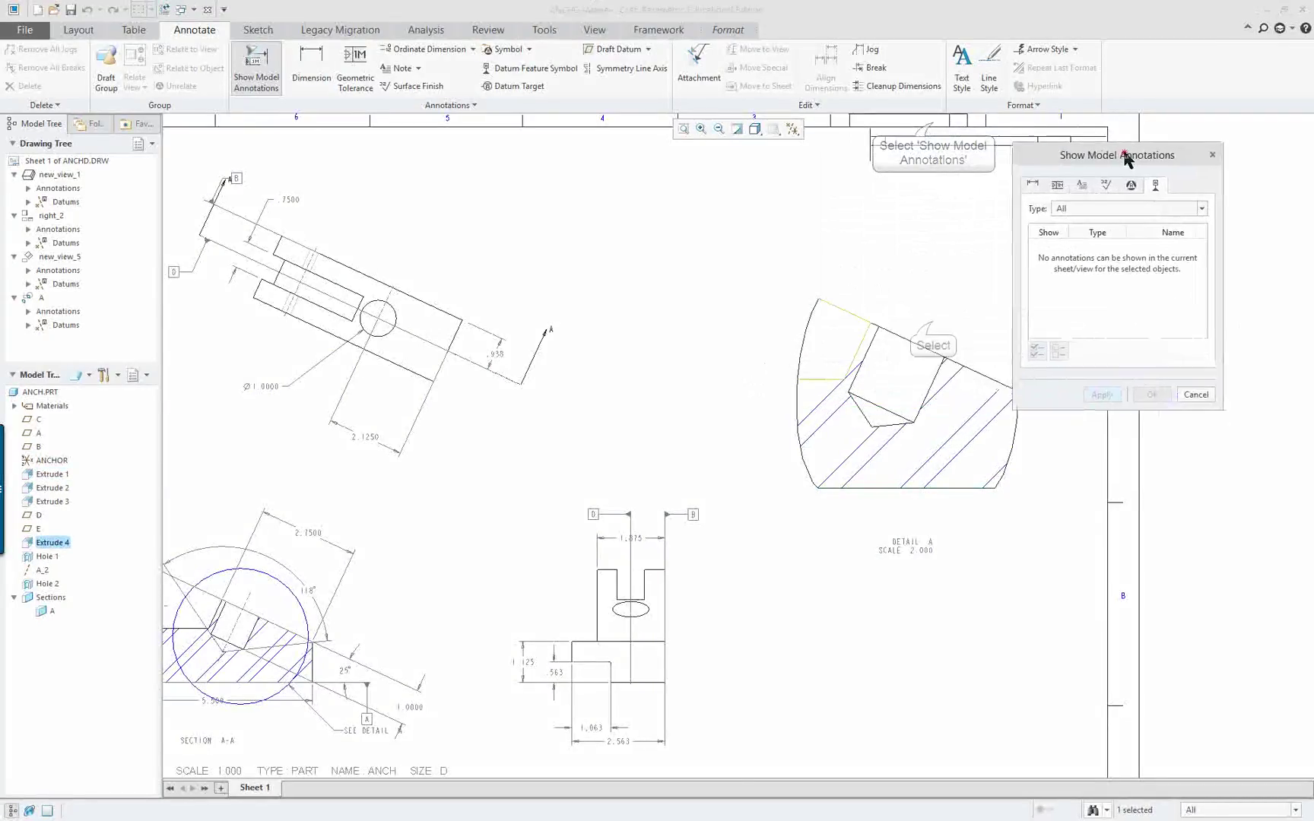
click(934, 327)
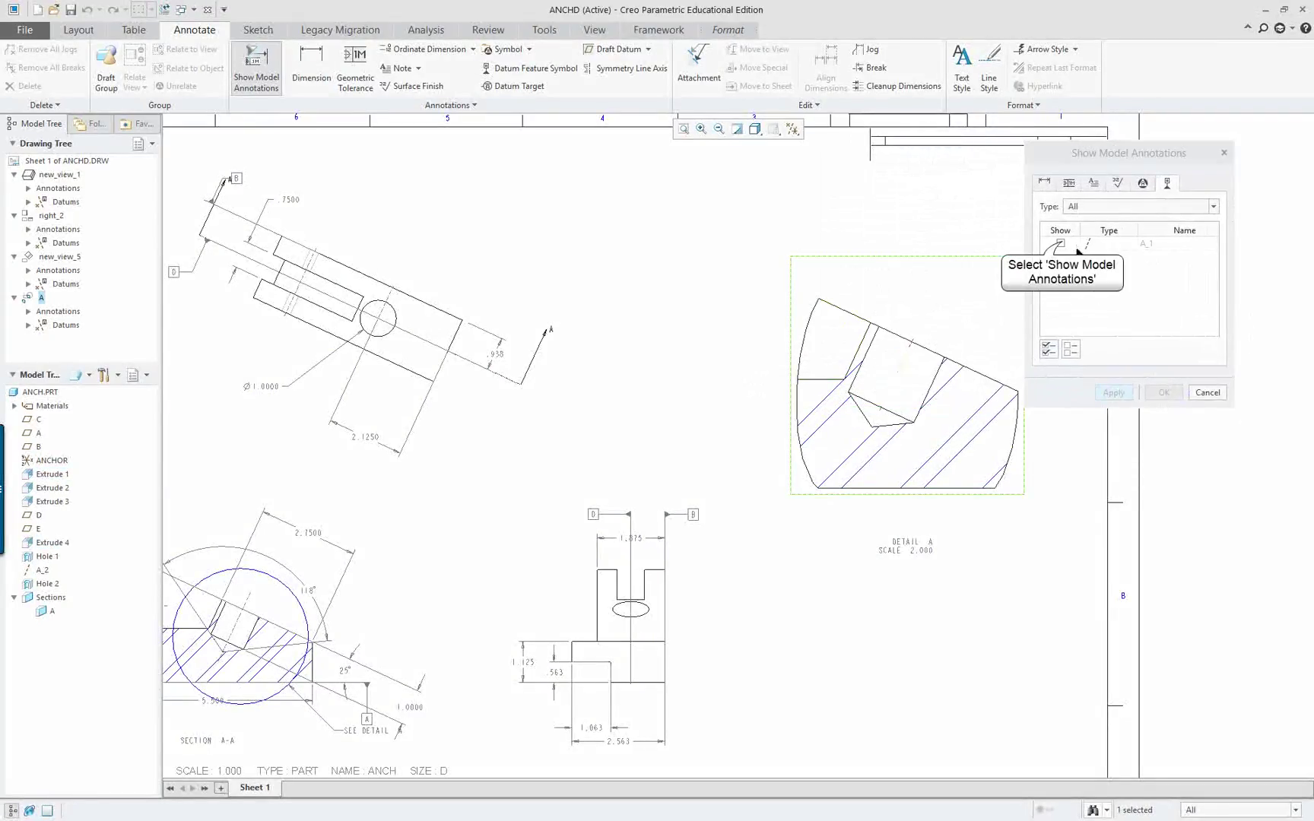
click(1060, 243)
click(1112, 393)
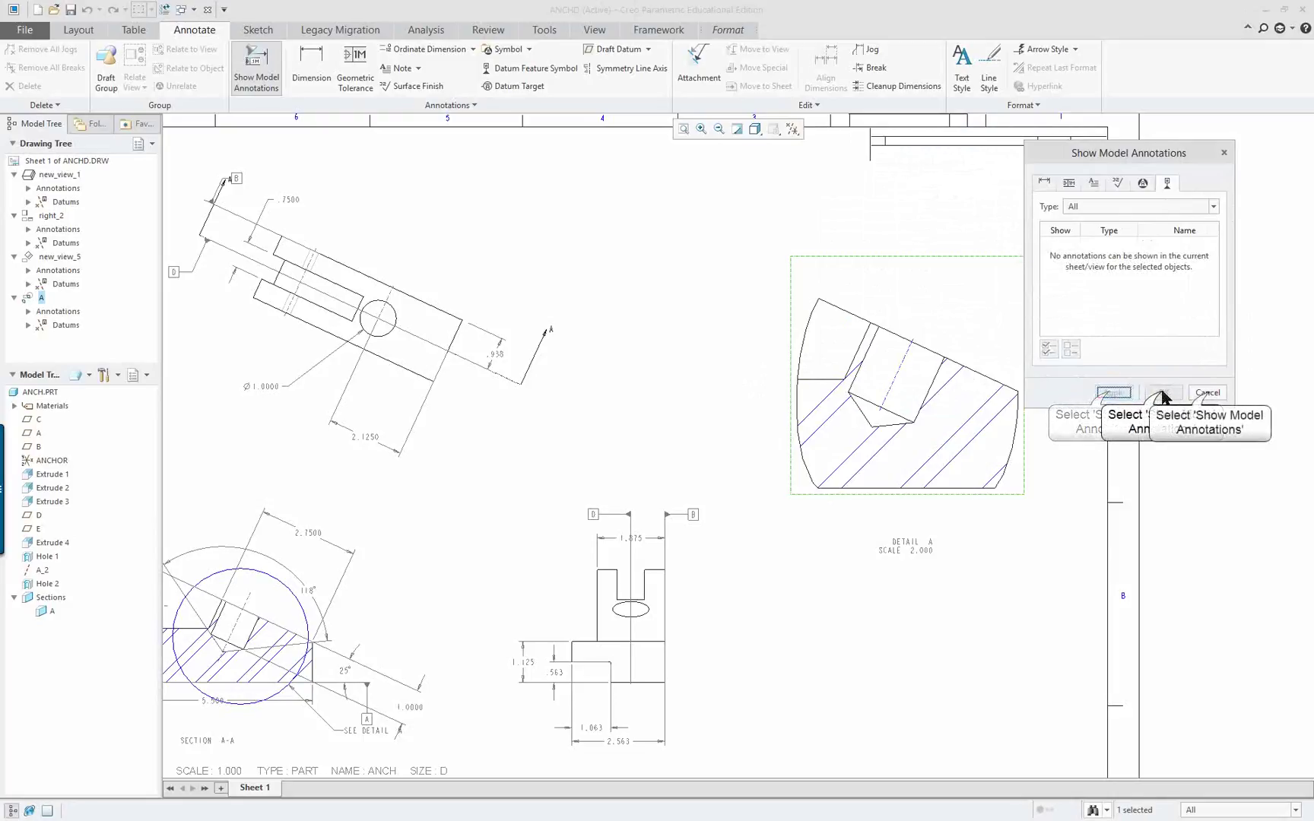
click(1208, 393)
Extend the lower end of the hole's axis line in Detail A past the drill-point tip.
scroll(1017, 365, up, 2)
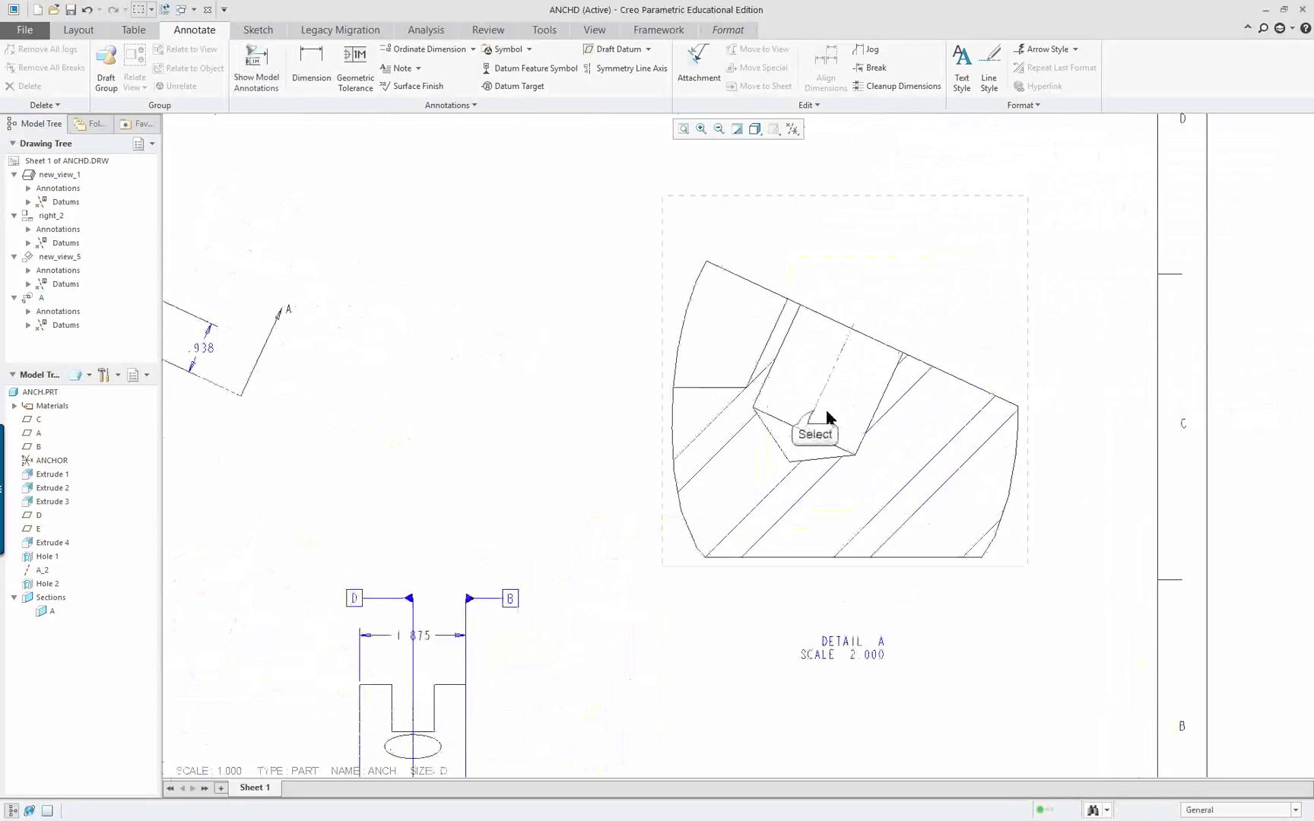
click(818, 416)
drag(802, 436, 785, 472)
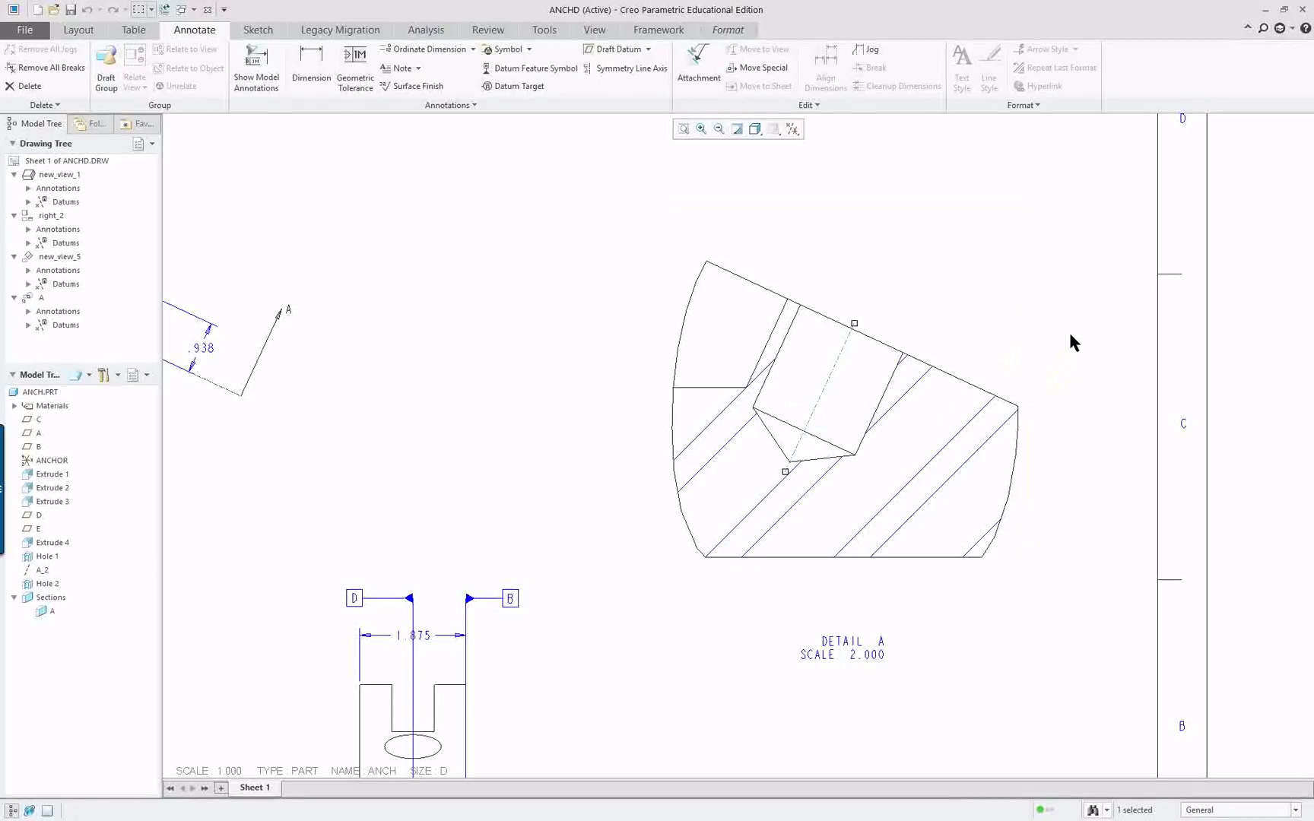
Examine the dimensions in section A-A and the neighbouring views against the Detail A view.
scroll(1038, 445, up, 4)
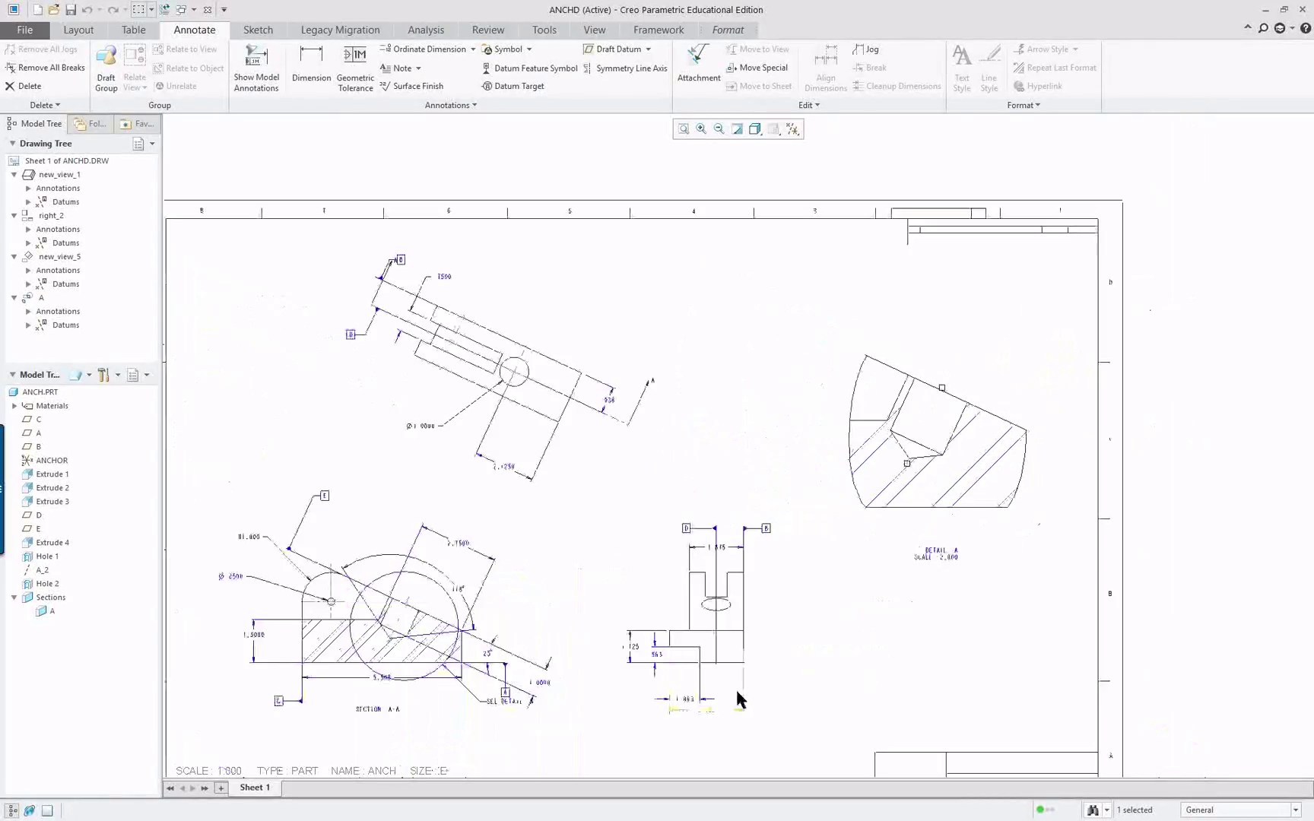
scroll(730, 696, down, 1)
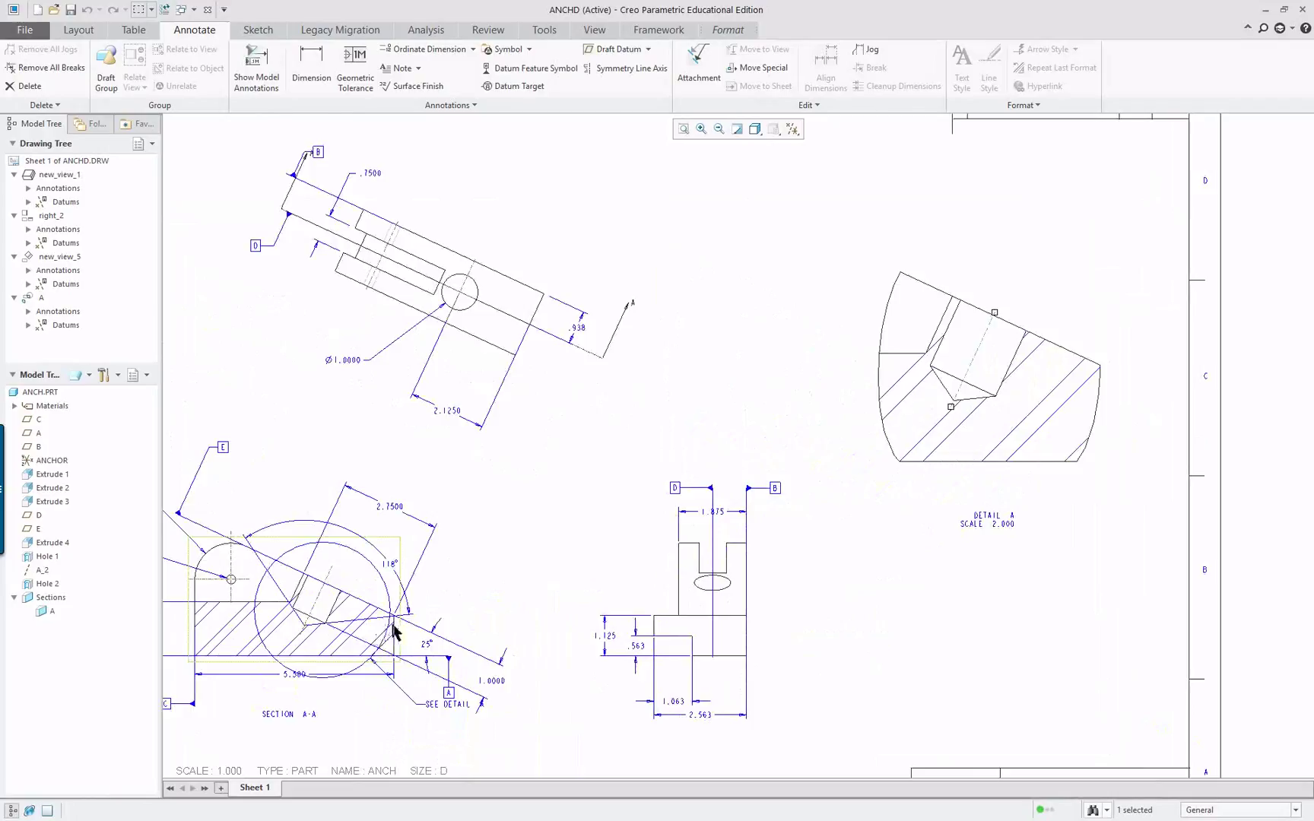
scroll(394, 631, down, 2)
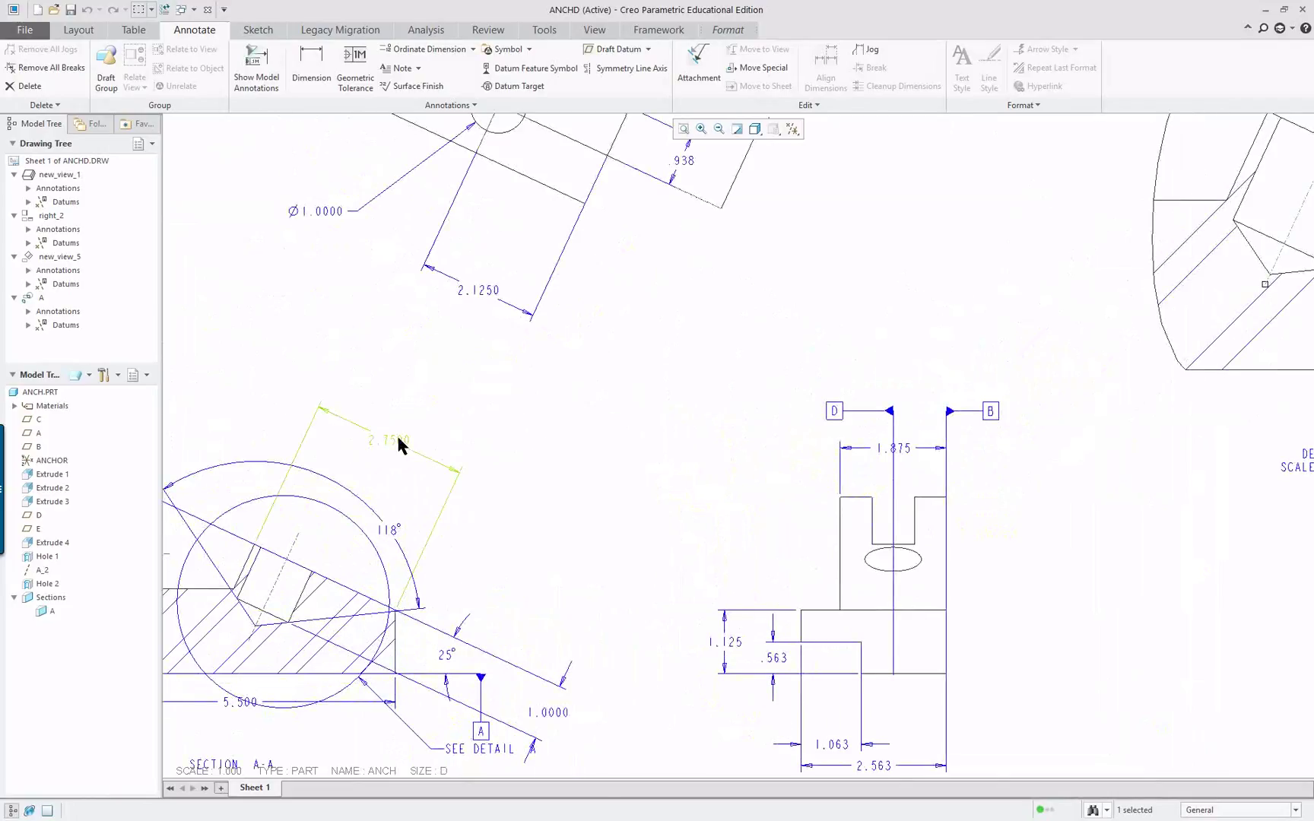
scroll(997, 463, up, 5)
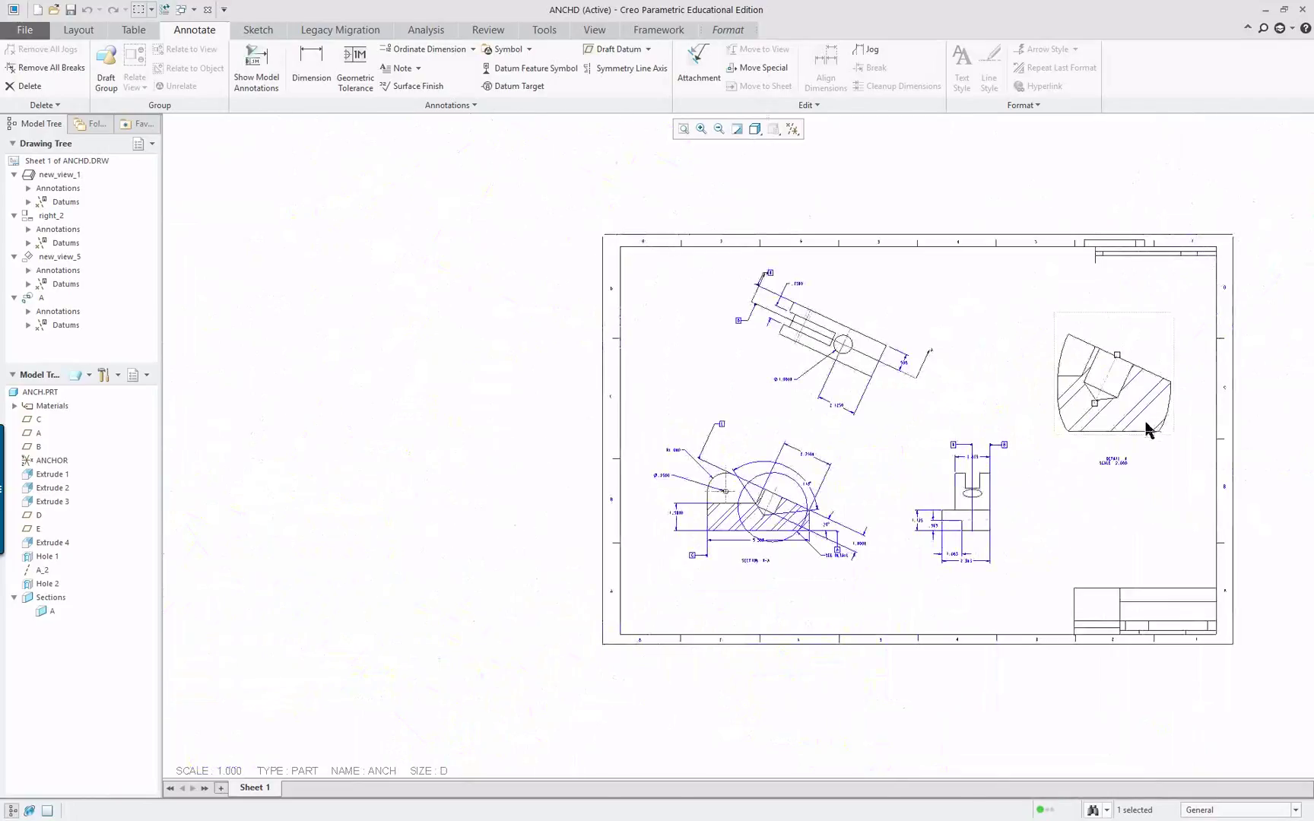
scroll(883, 555, down, 4)
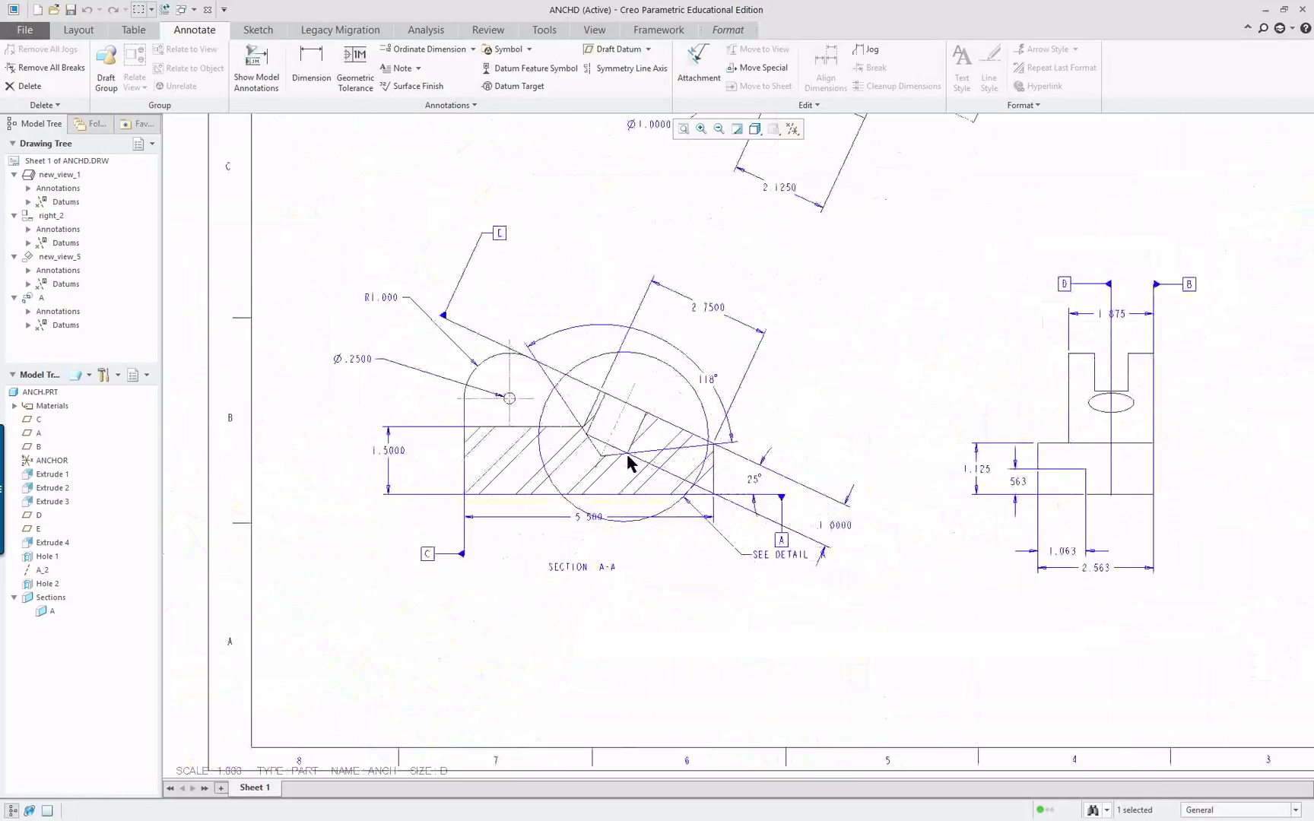
scroll(811, 477, up, 2)
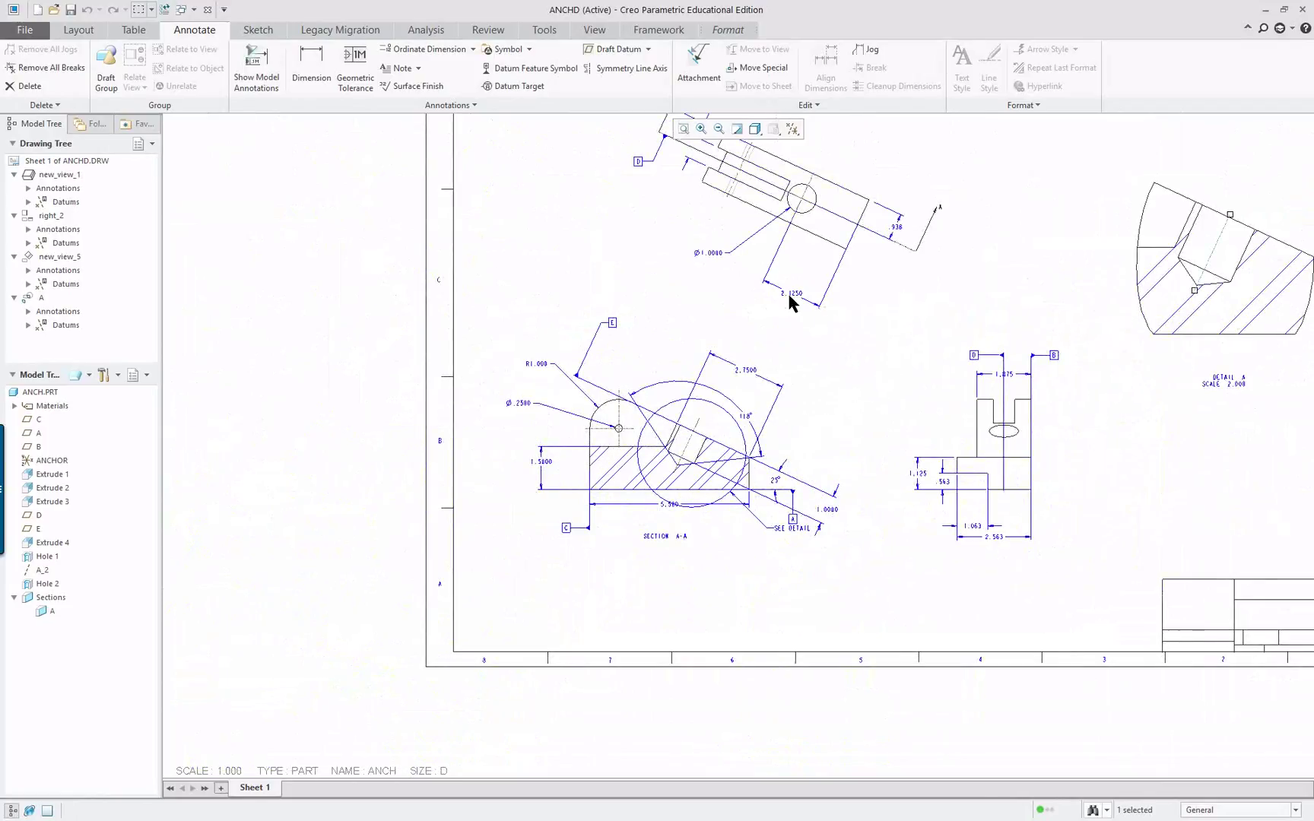
scroll(1068, 426, up, 3)
scroll(1209, 342, down, 4)
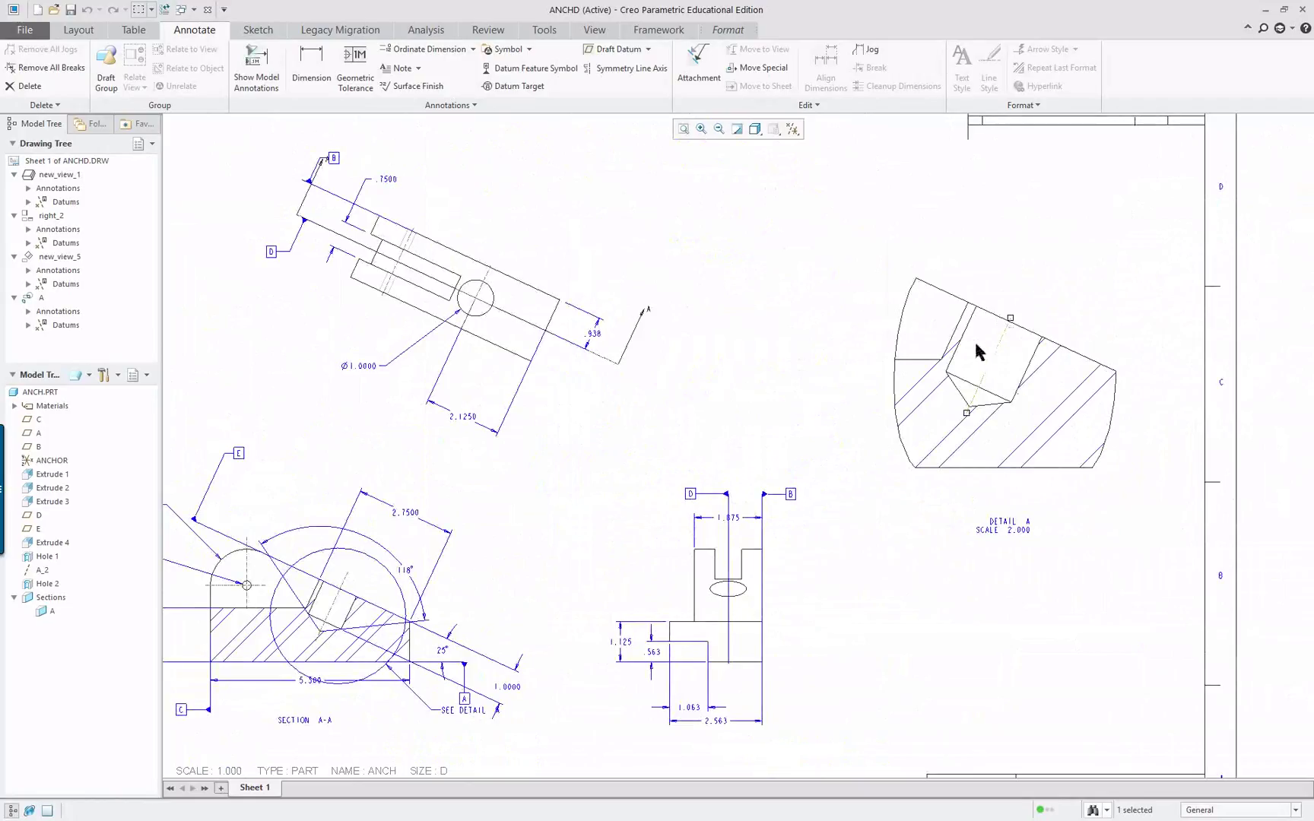
Redraw Detail A's spline boundary in section A-A around the angled hole and the block's right end, and apply it to the view.
double_click(979, 351)
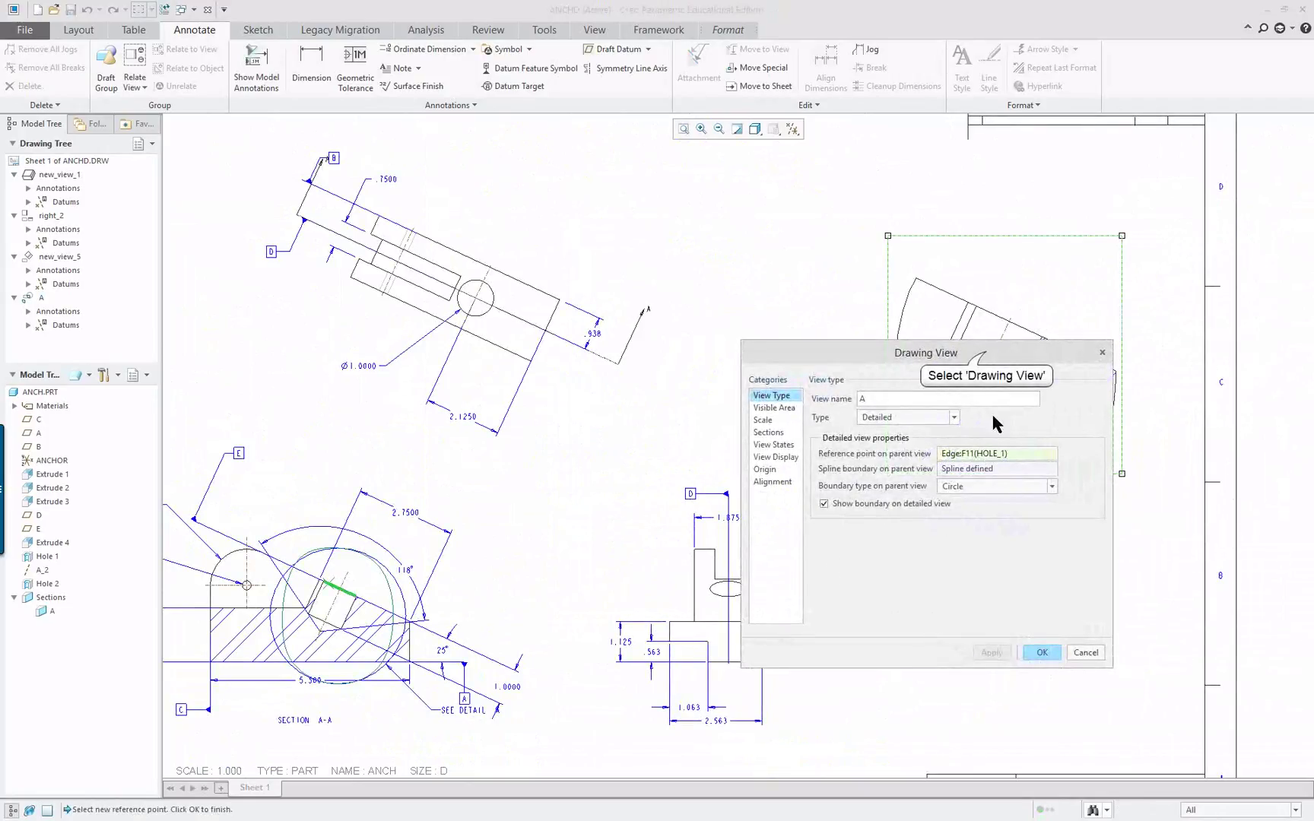
mouse_move(986, 355)
mouse_down()
mouse_move(675, 252)
mouse_move(690, 224)
mouse_up()
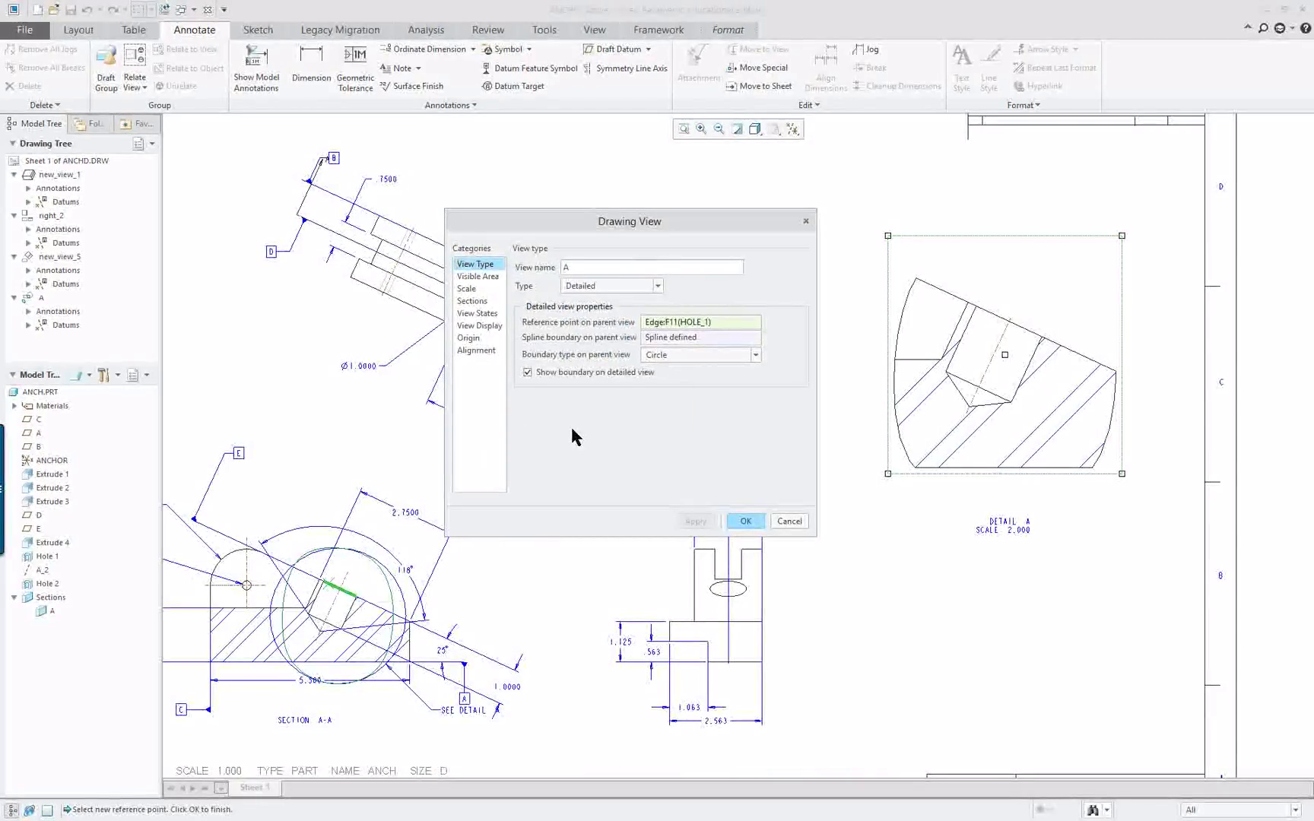
click(686, 343)
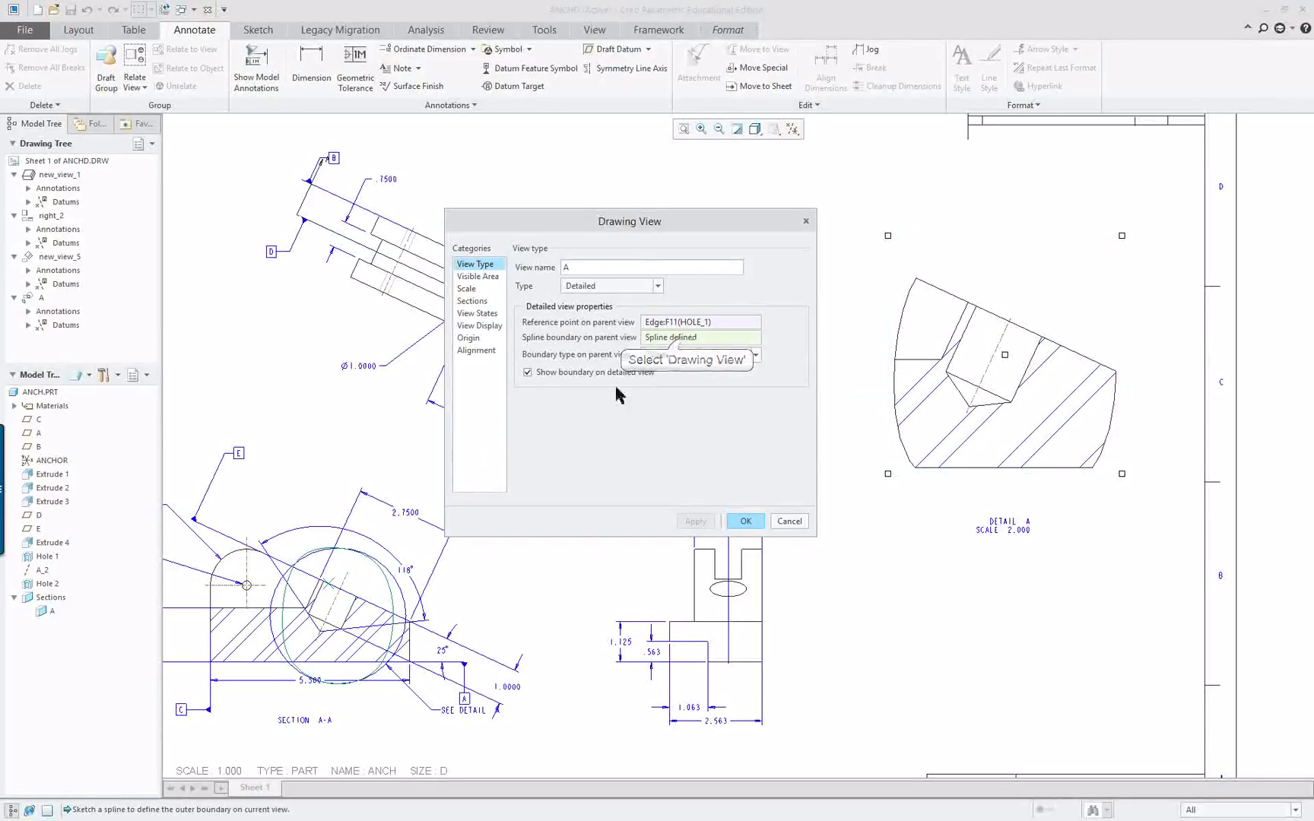
scroll(315, 620, up, 2)
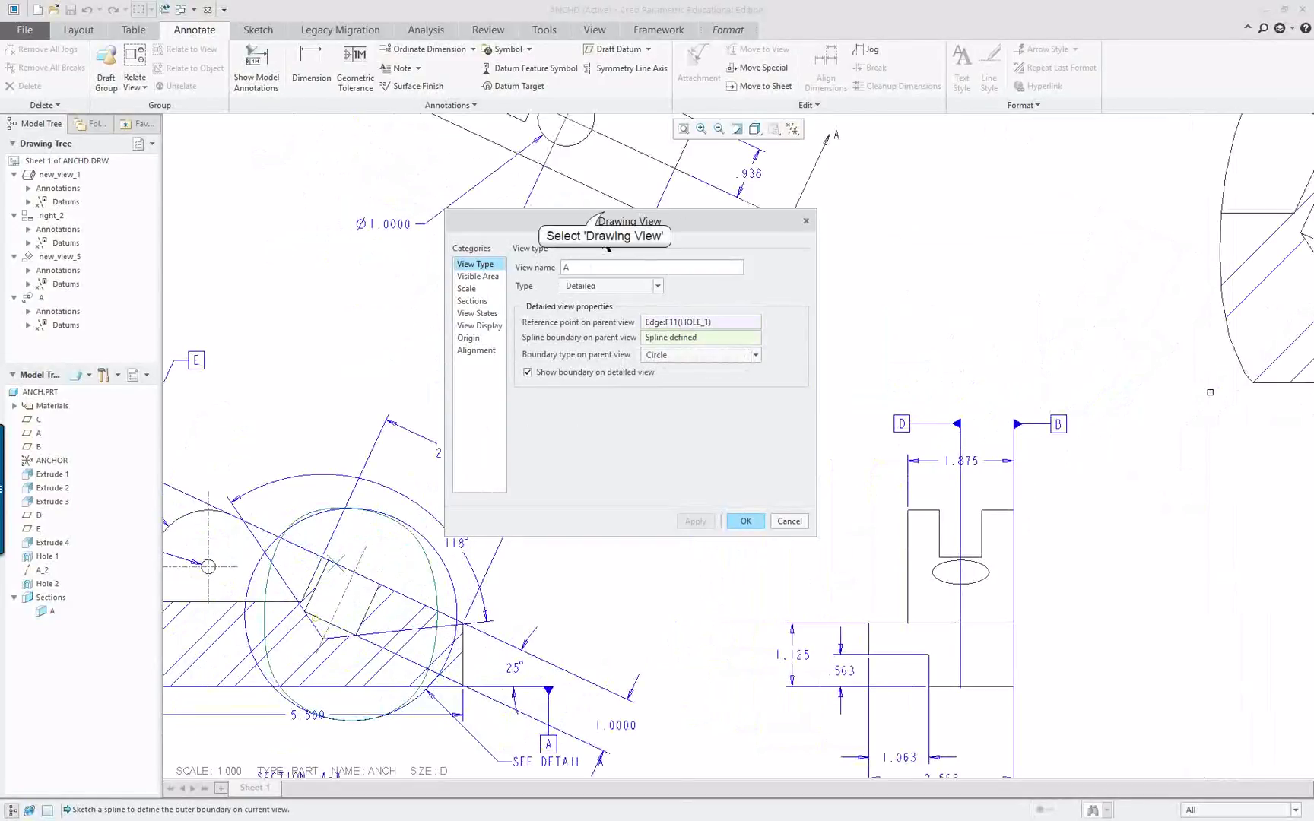
drag(606, 217, 935, 245)
scroll(276, 685, up, 2)
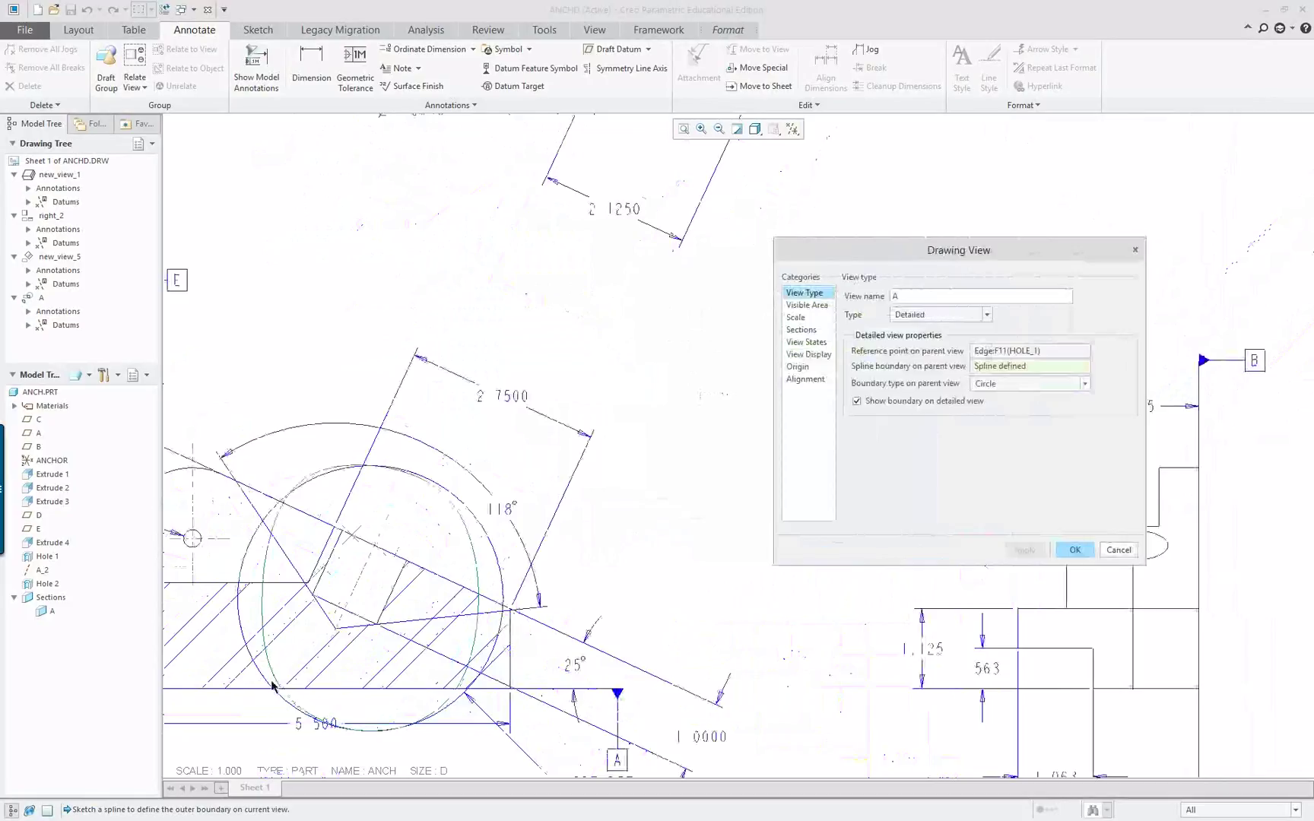
scroll(271, 686, up, 1)
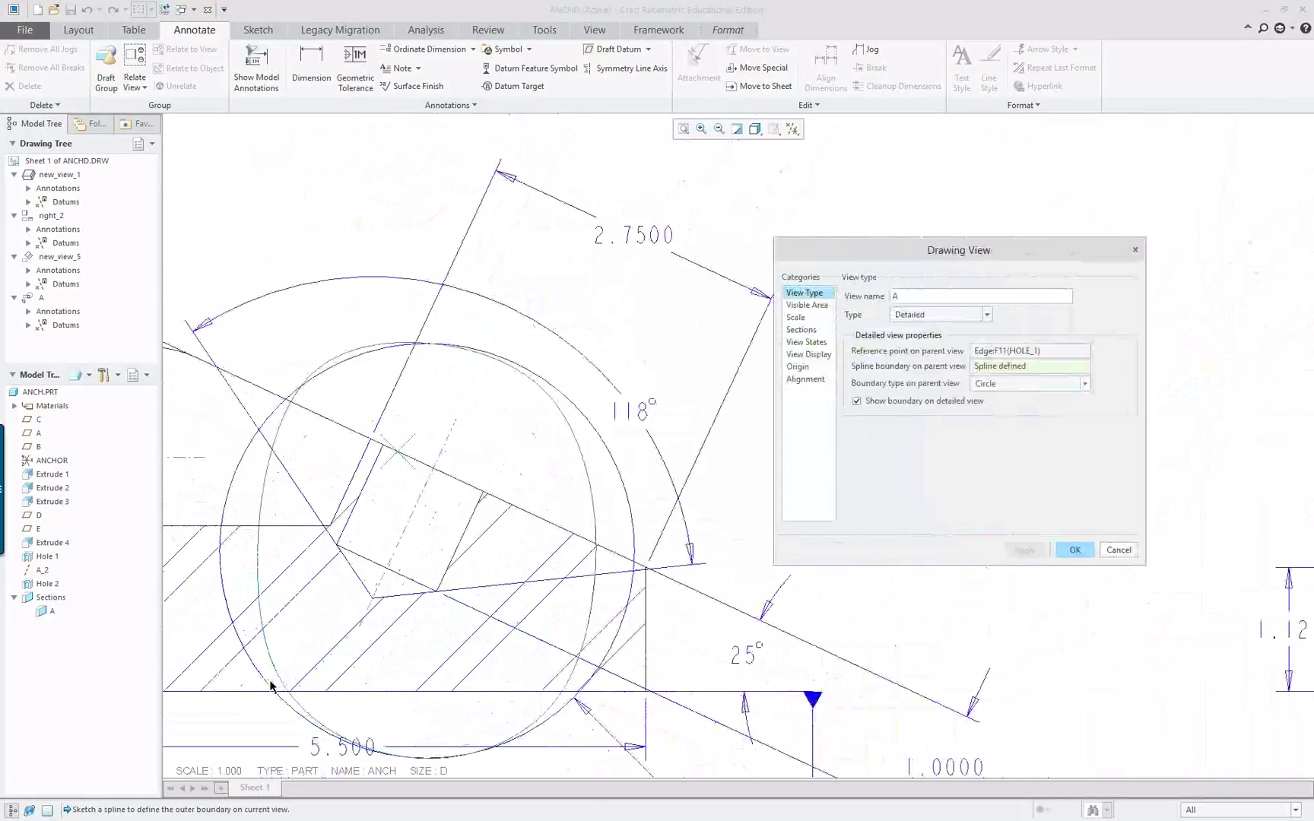
click(347, 403)
click(280, 584)
click(392, 715)
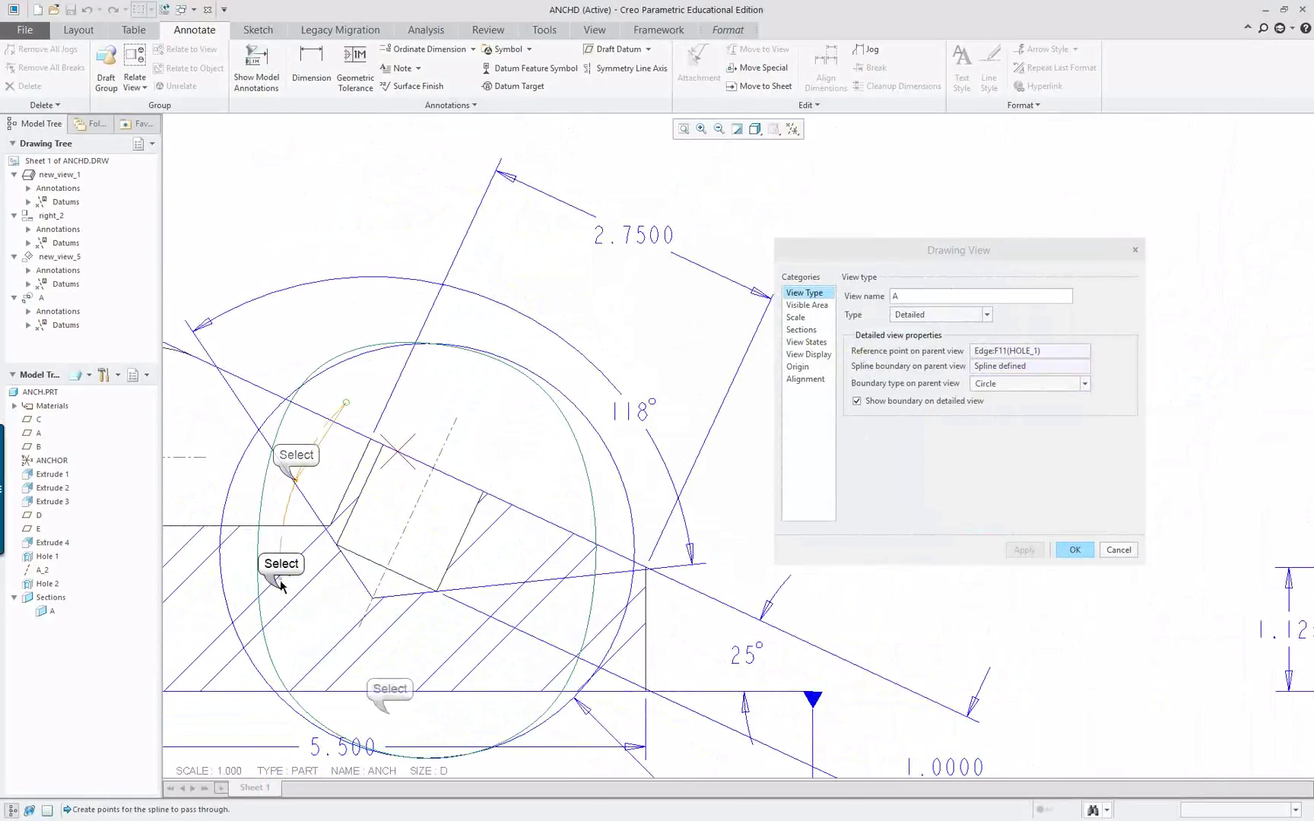
click(613, 729)
click(706, 593)
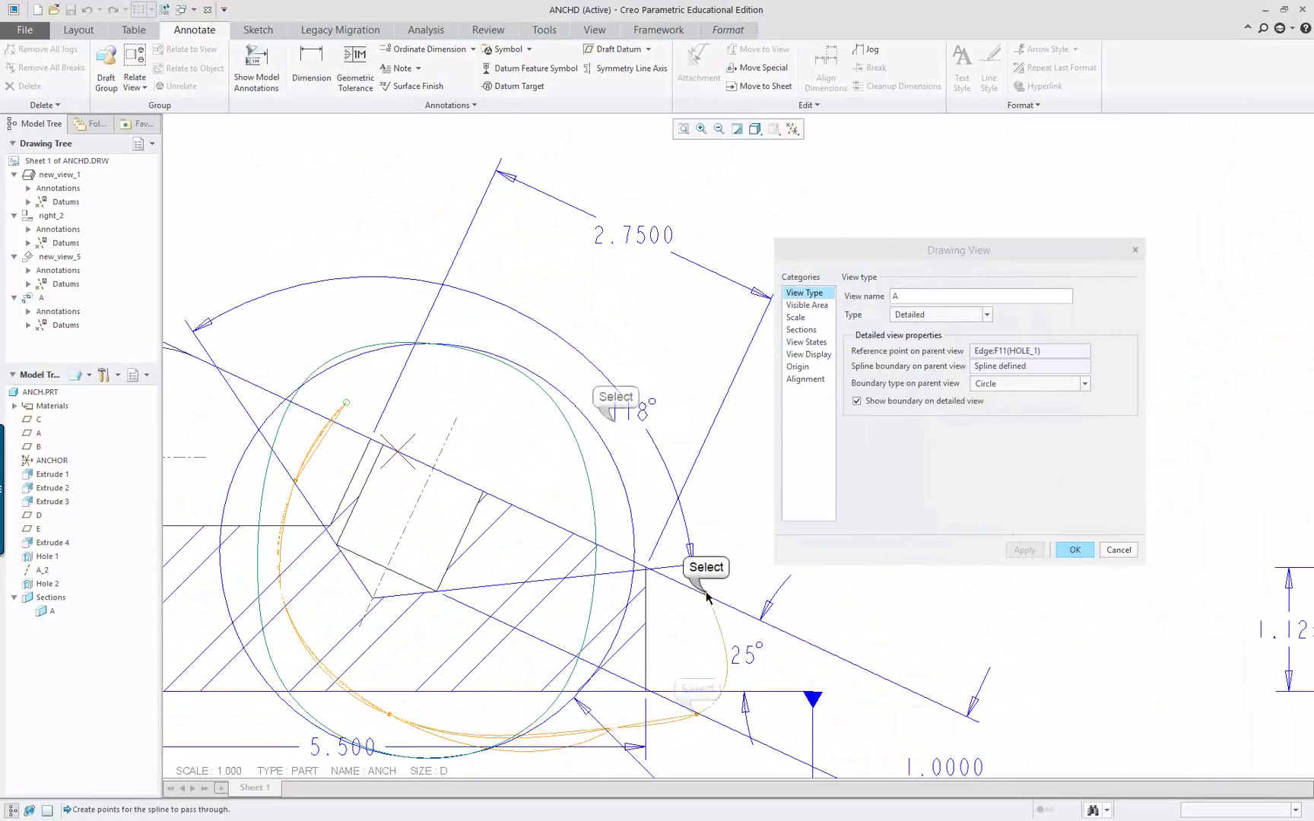
click(615, 421)
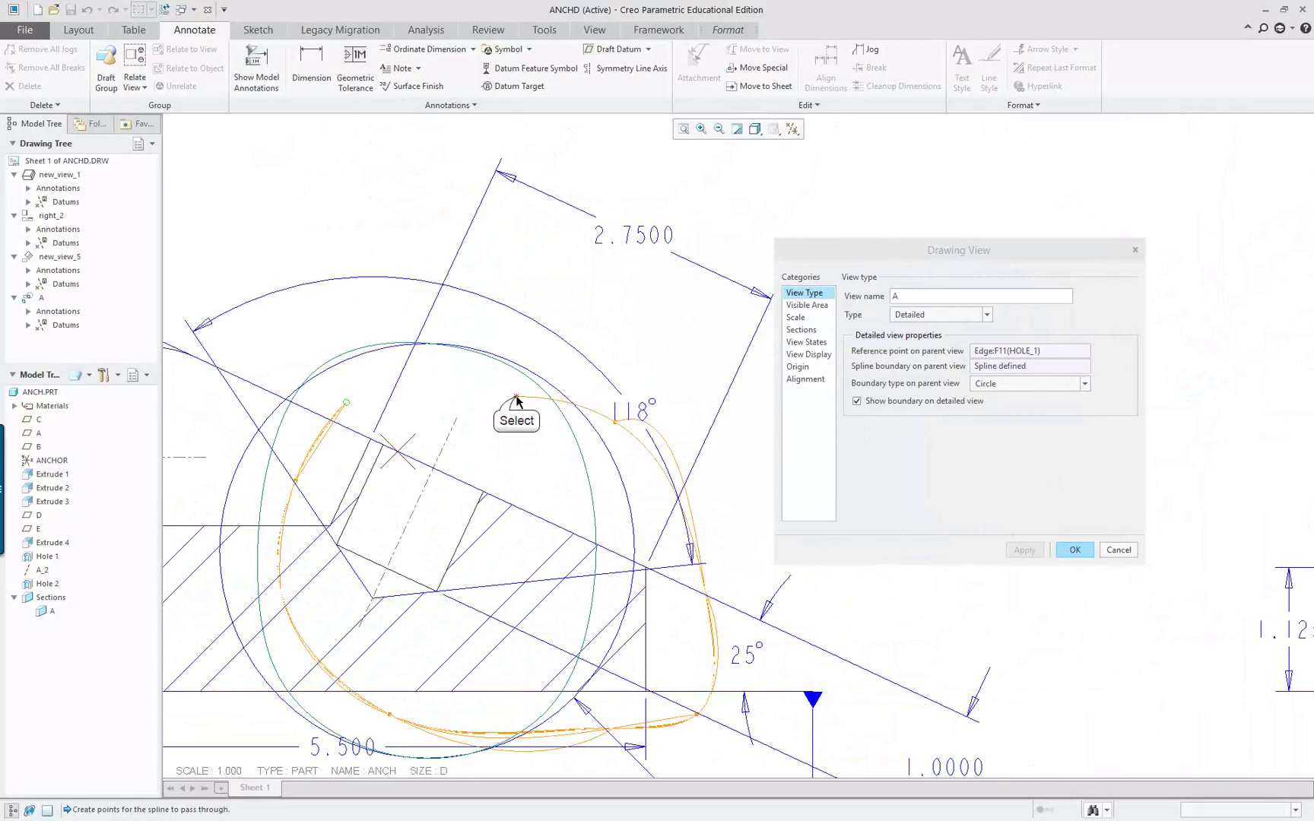
middle_click(516, 400)
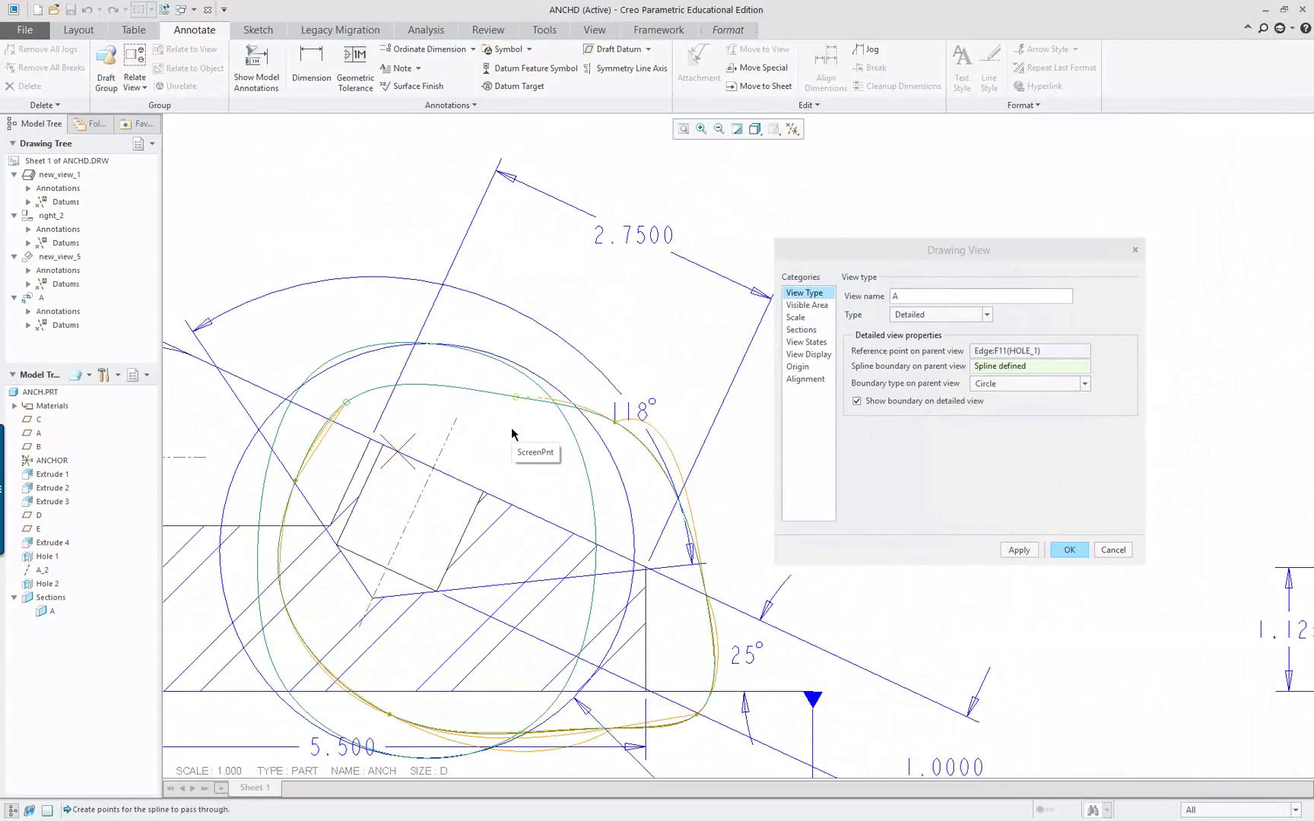
click(1062, 552)
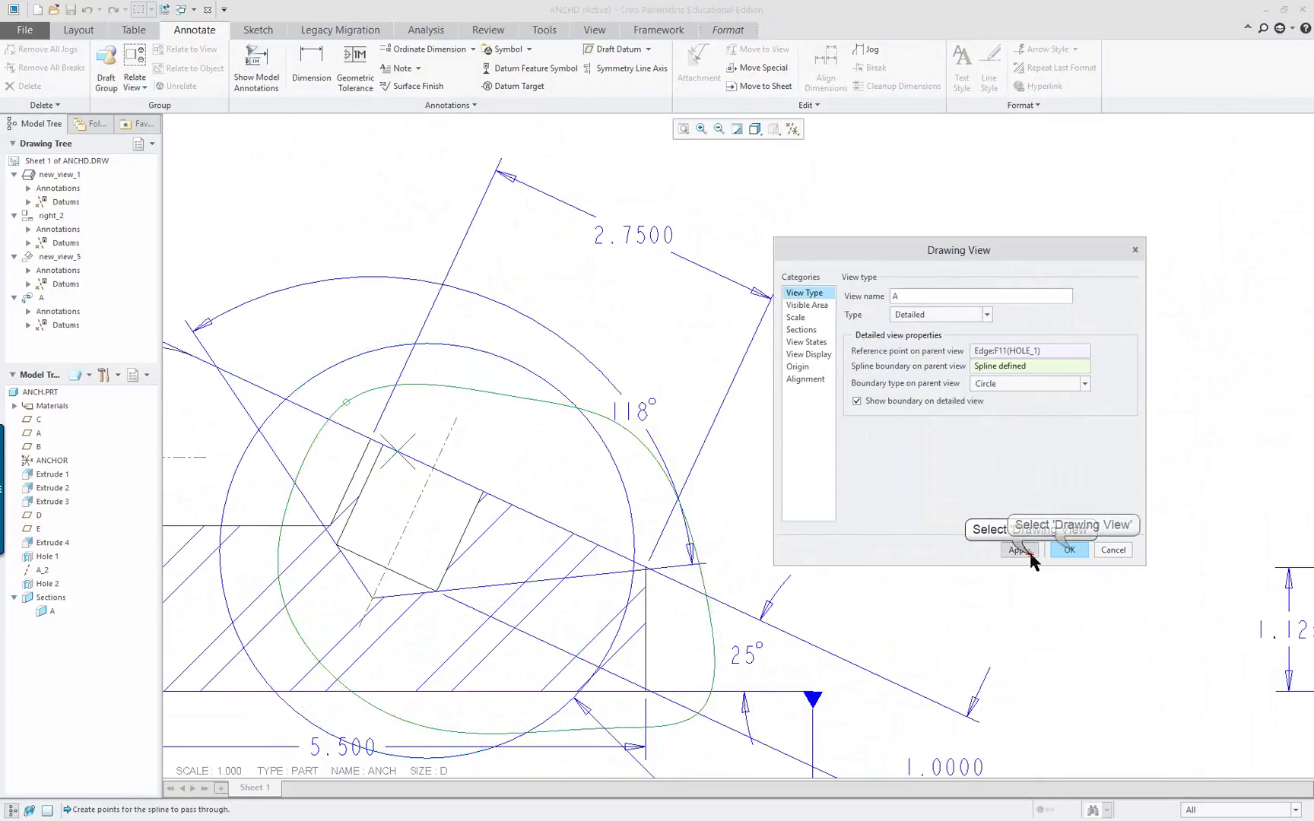
Move the Detail A view up and to the left, farther from the sheet's right border.
scroll(943, 621, down, 5)
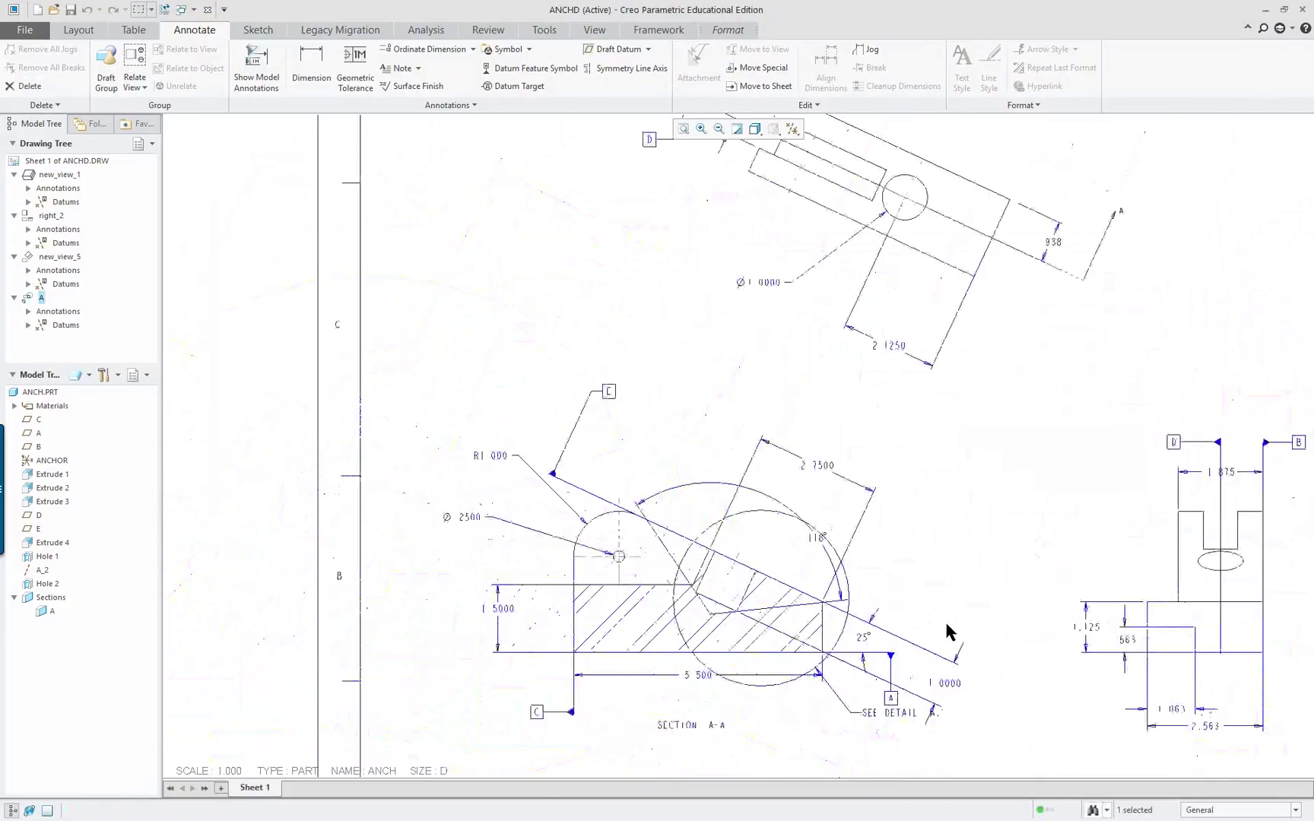
scroll(1067, 612, down, 1)
scroll(1273, 590, up, 6)
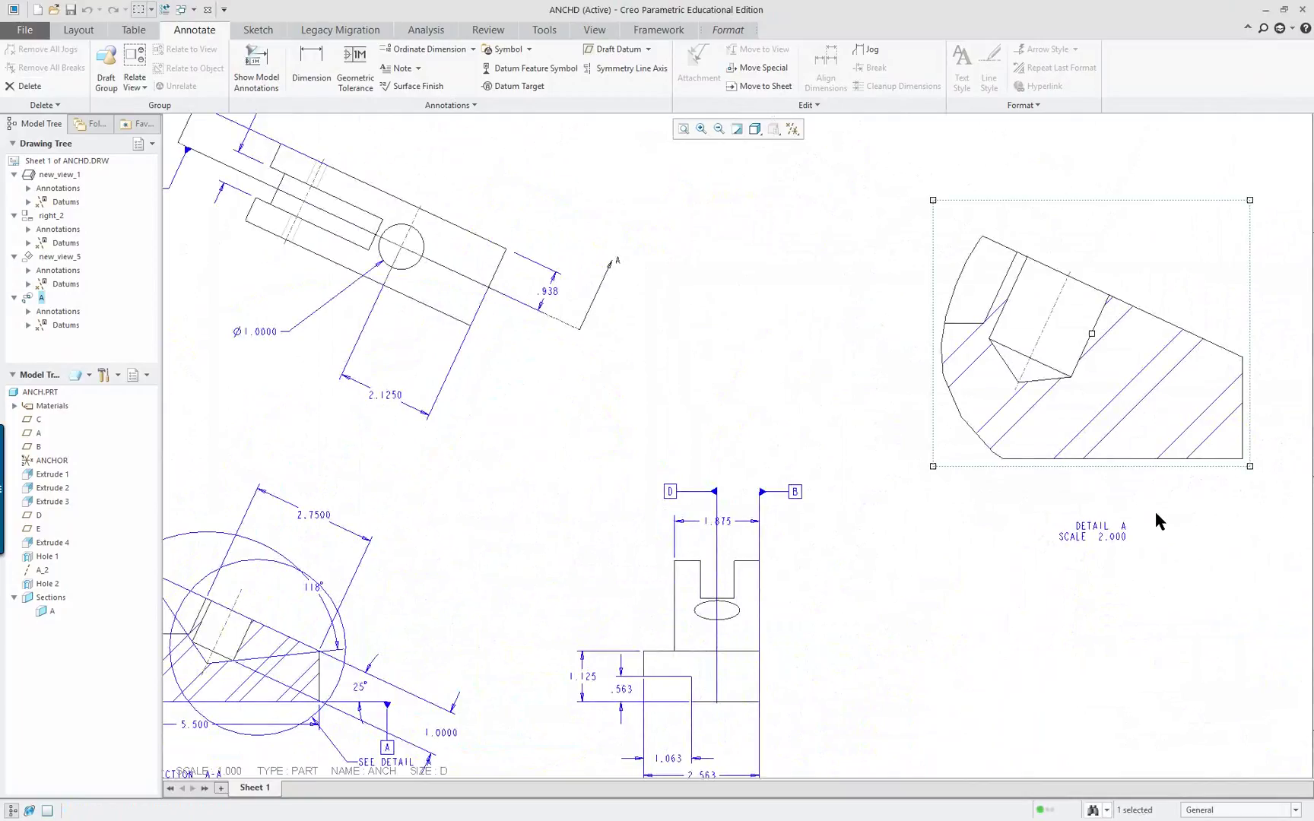
scroll(1154, 509, down, 4)
scroll(1170, 603, up, 2)
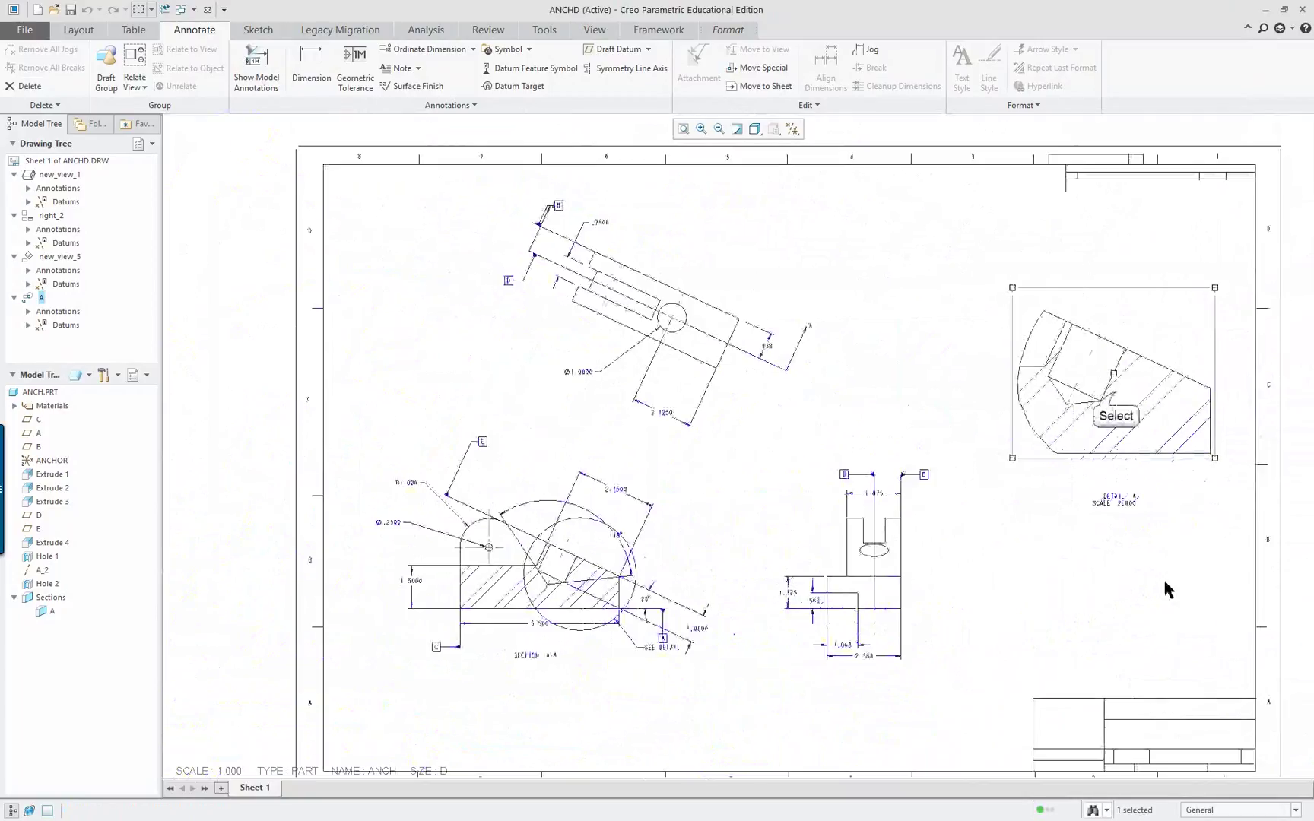
mouse_move(1117, 384)
mouse_down()
mouse_move(1082, 358)
mouse_move(1100, 412)
mouse_up()
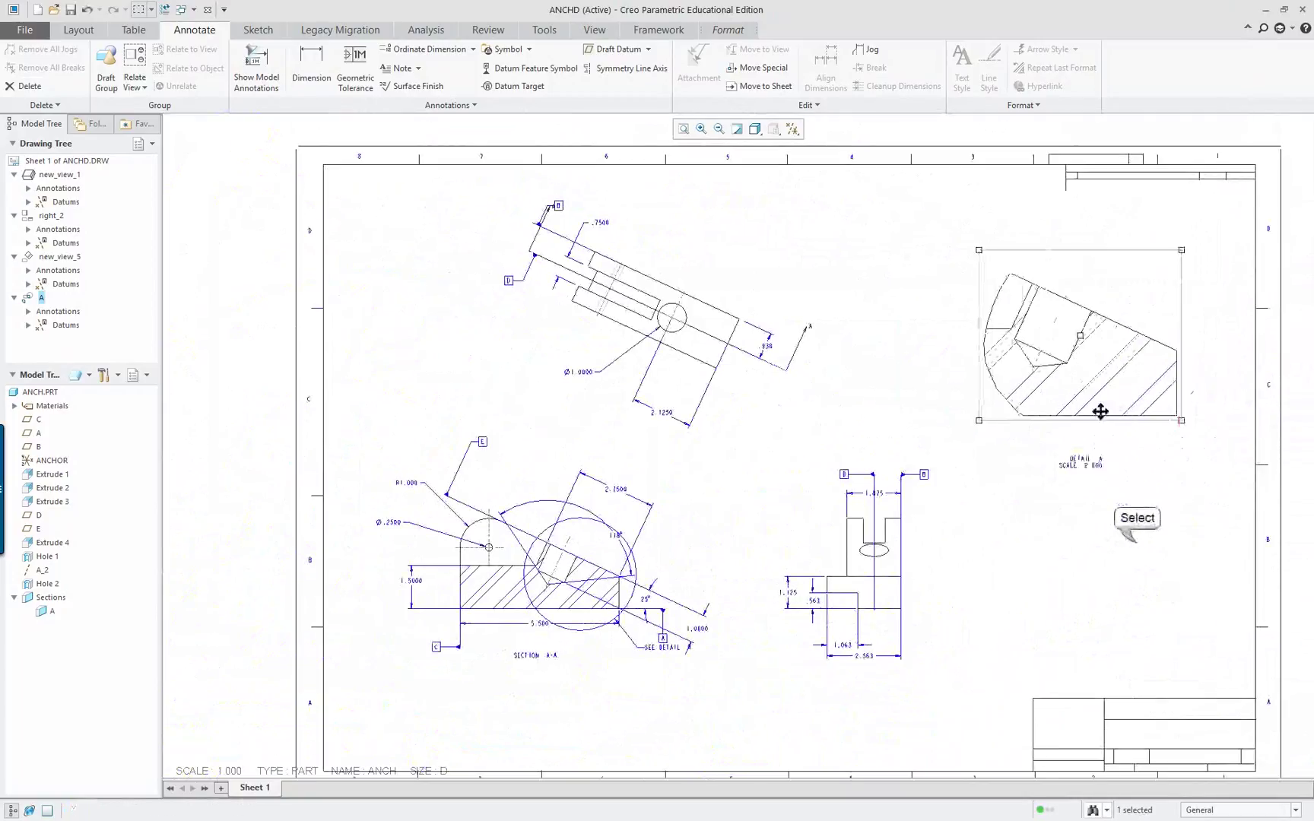
click(1136, 543)
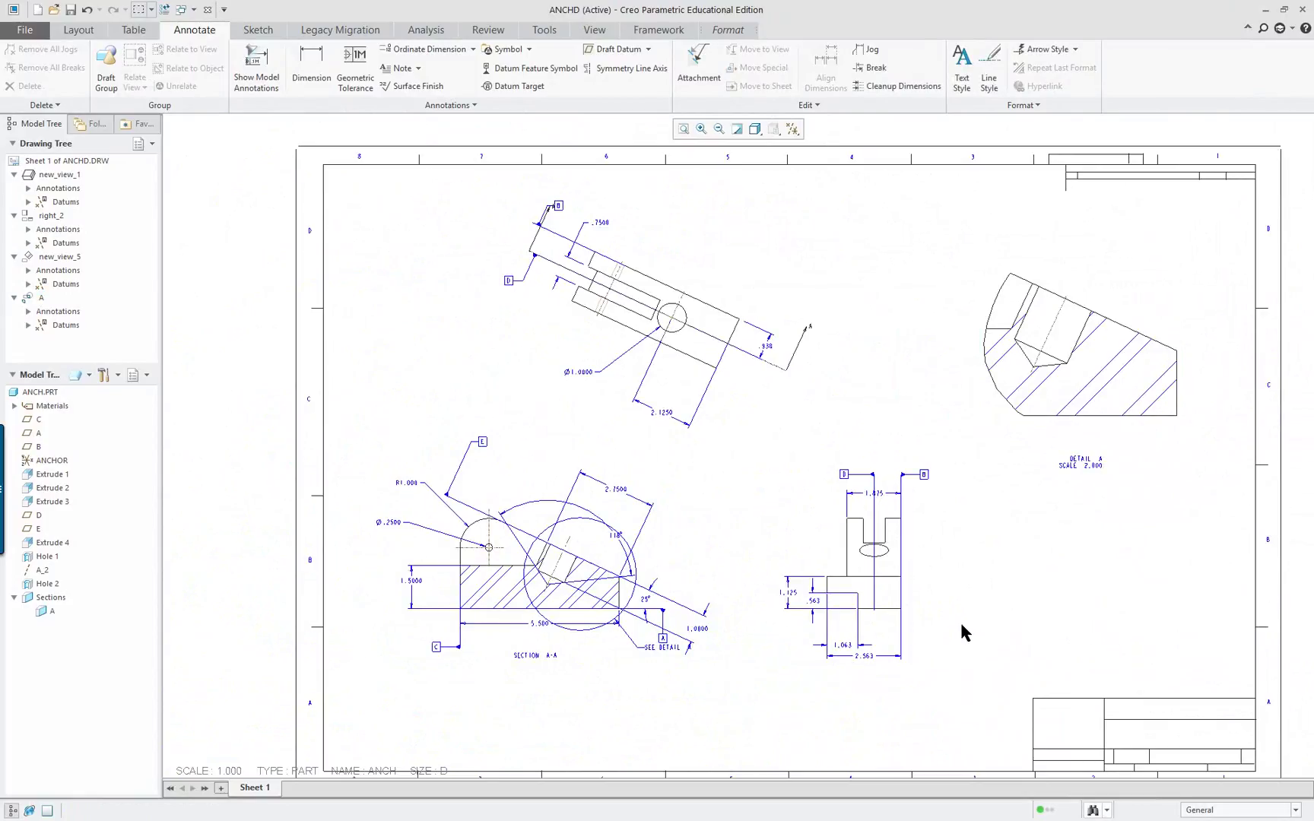
Move the hole's 118° tip angle, 1.0000 depth and Ø1.0000 diameter dimensions from their current views into Detail A.
scroll(761, 570, up, 1)
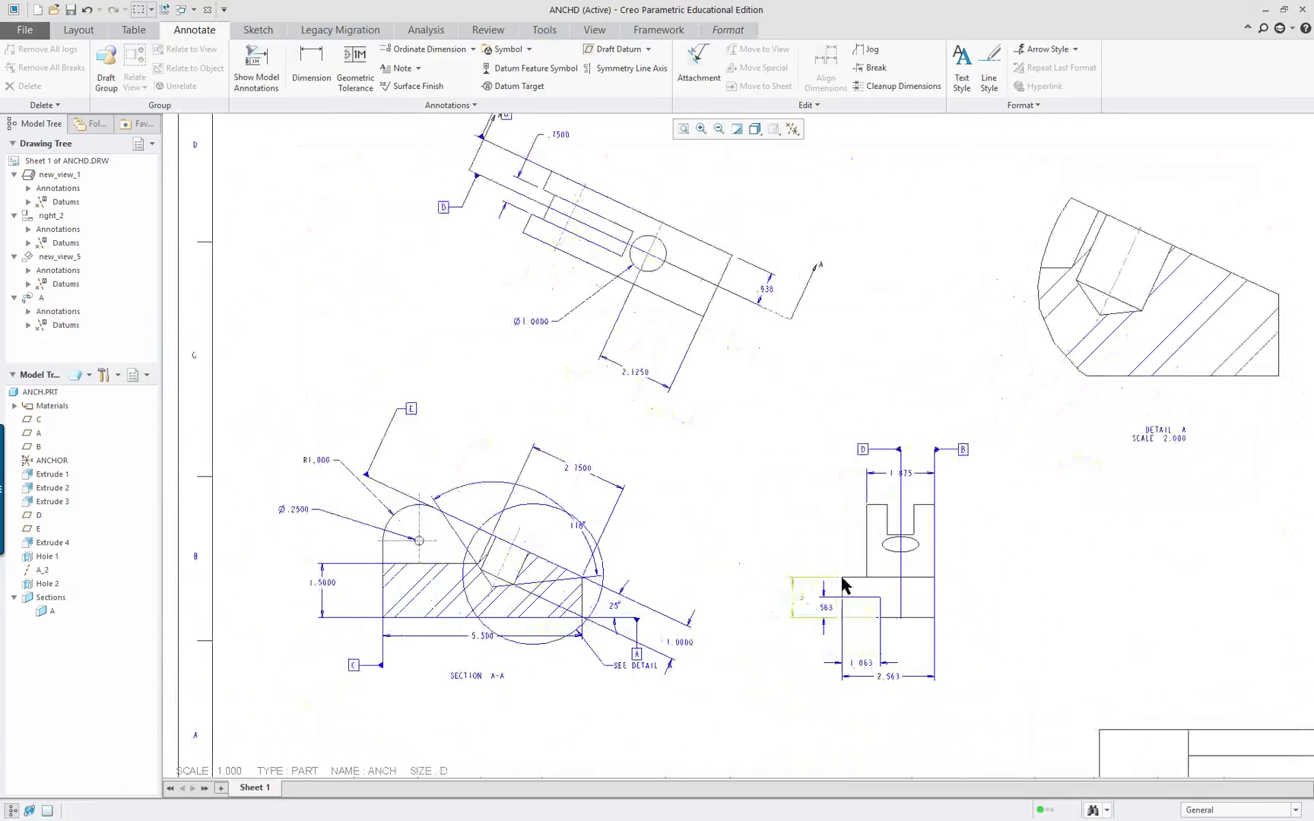
scroll(1040, 501, down, 2)
scroll(1086, 479, up, 2)
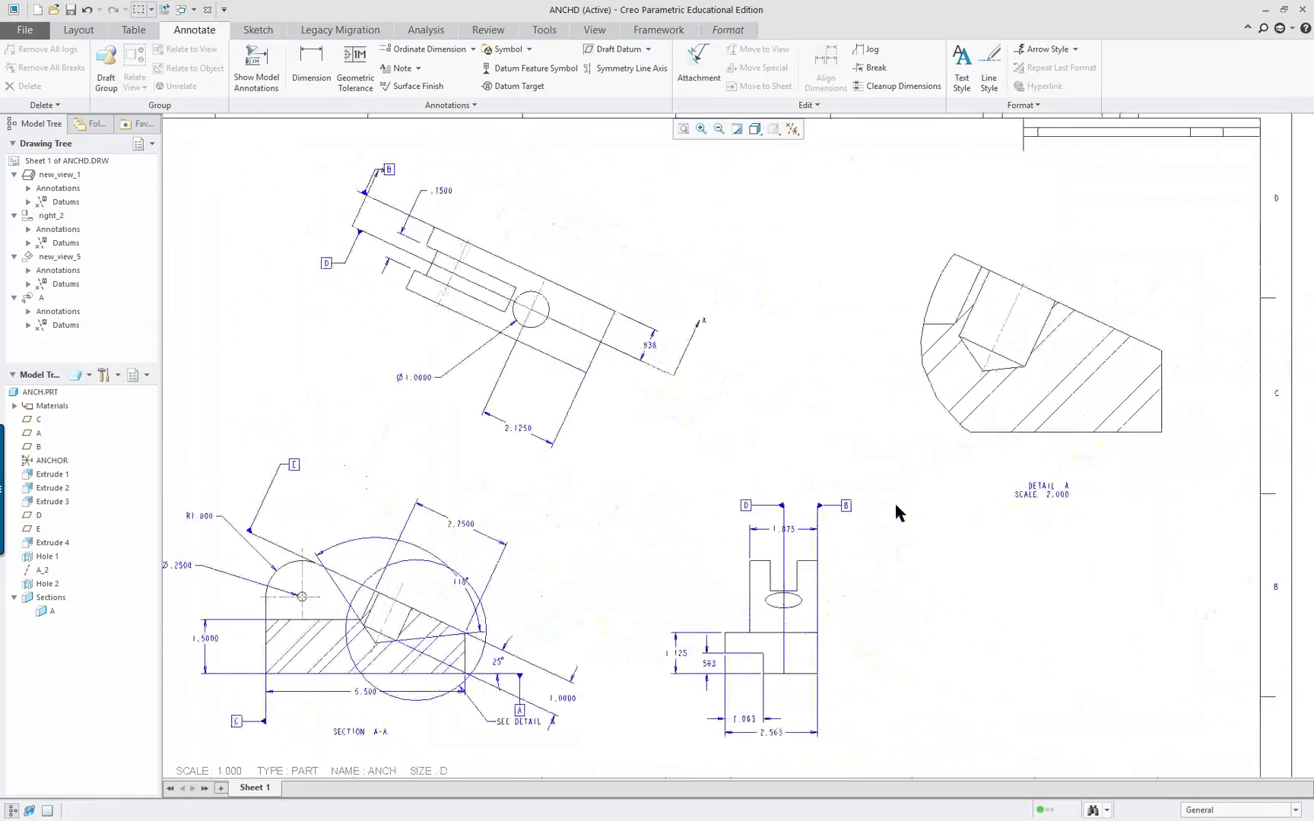
scroll(895, 505, down, 1)
scroll(586, 582, up, 1)
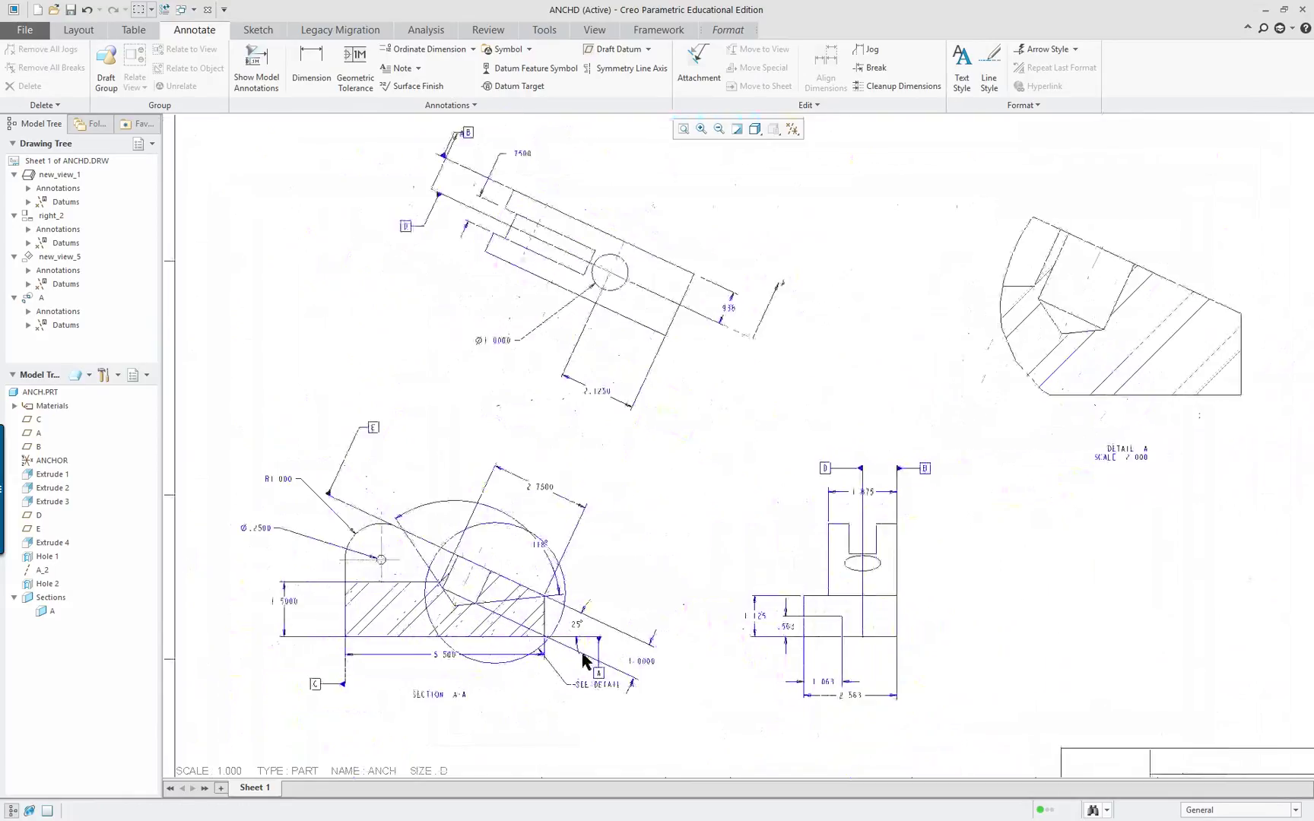
click(539, 545)
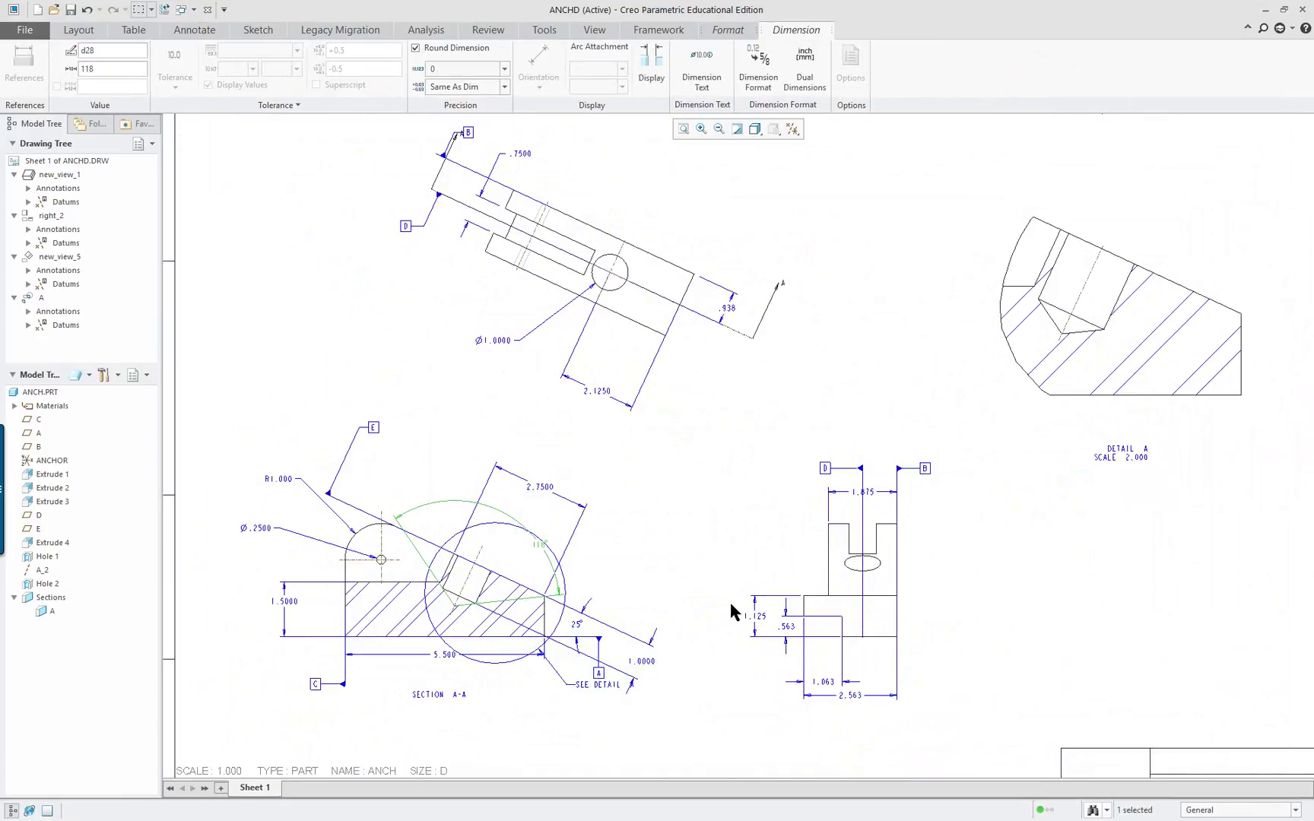
ctrl+click(650, 657)
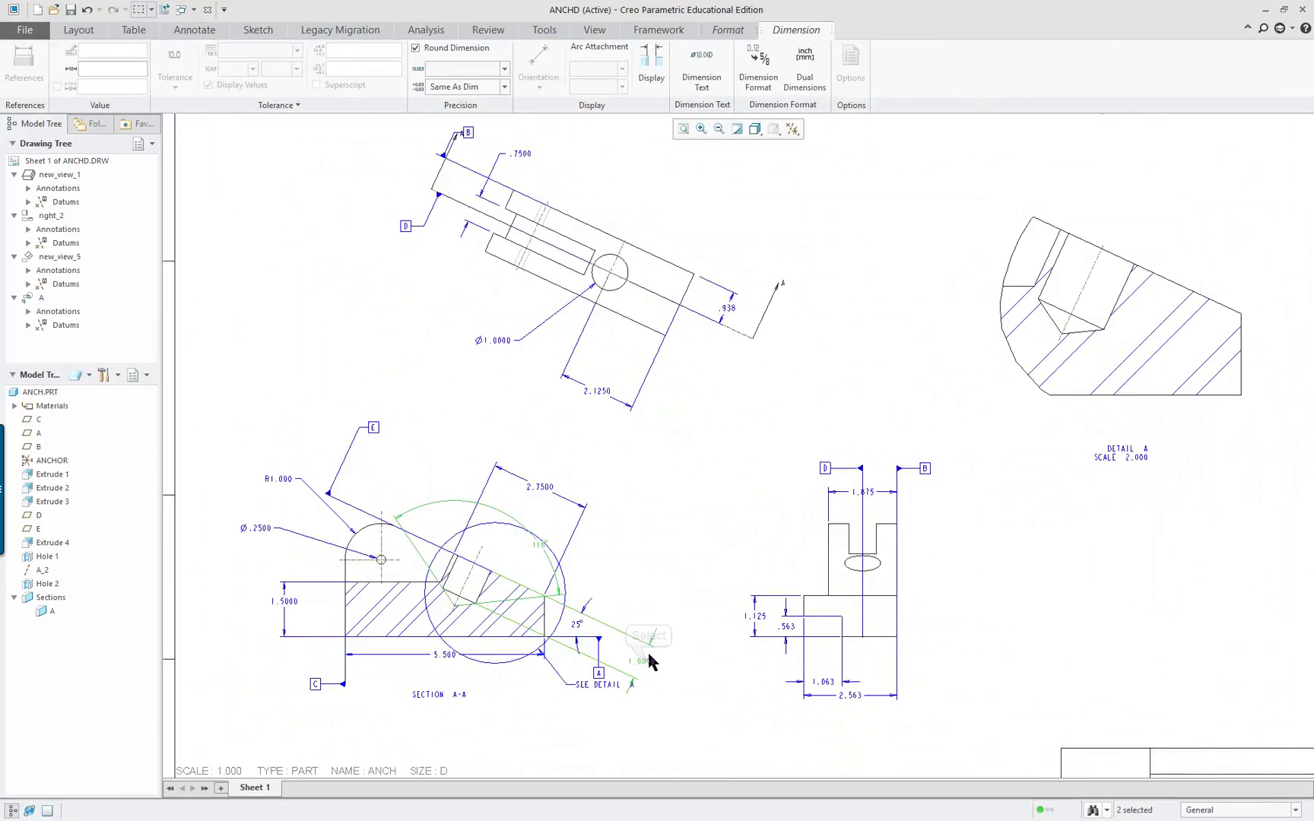
ctrl+click(503, 344)
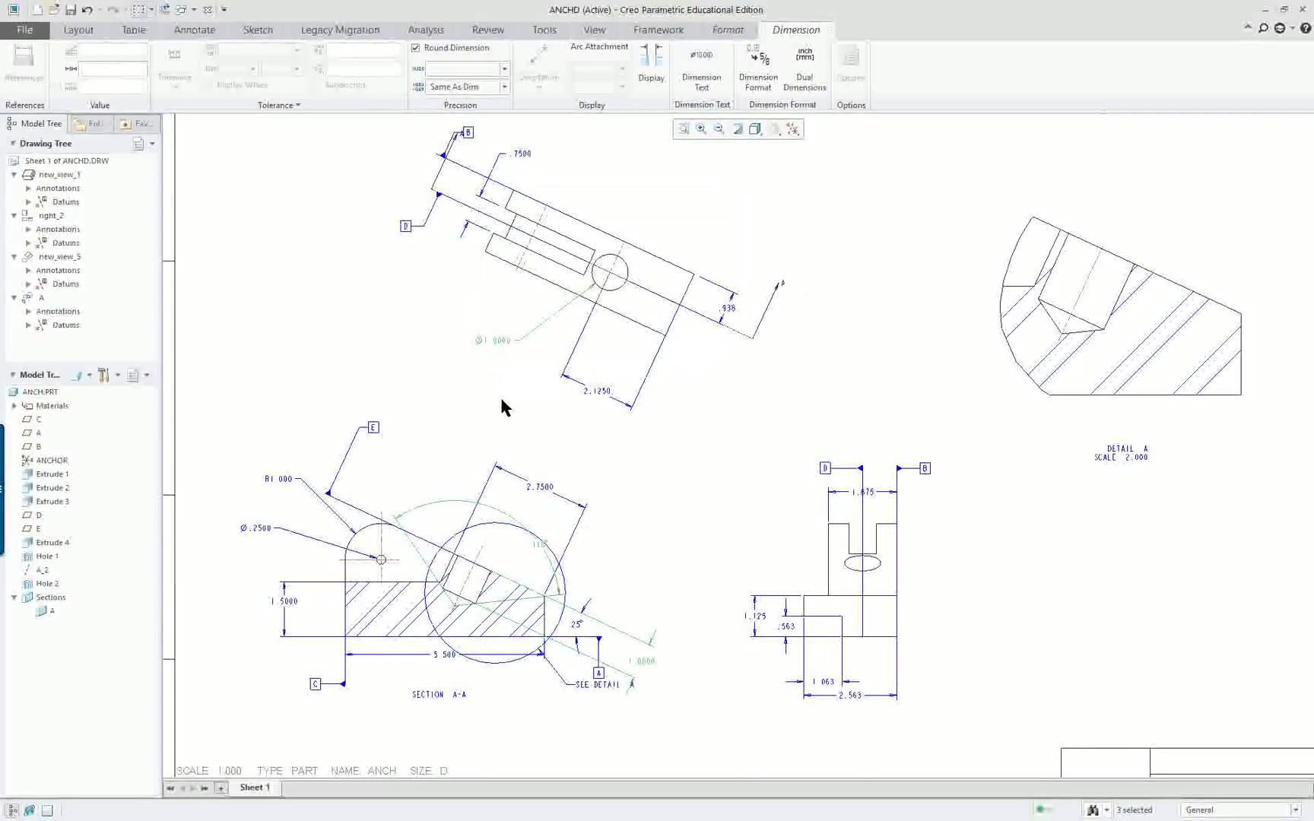
right_click(654, 447)
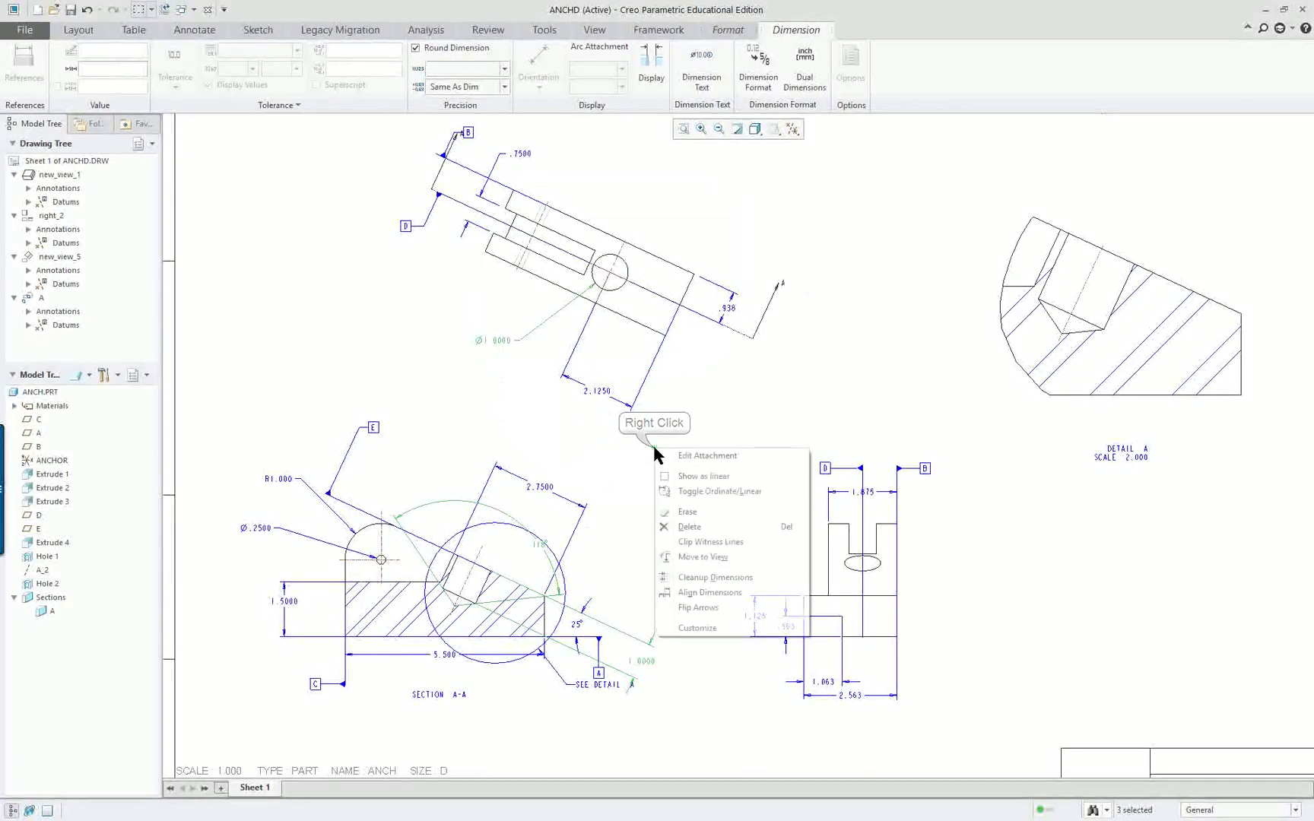
click(723, 560)
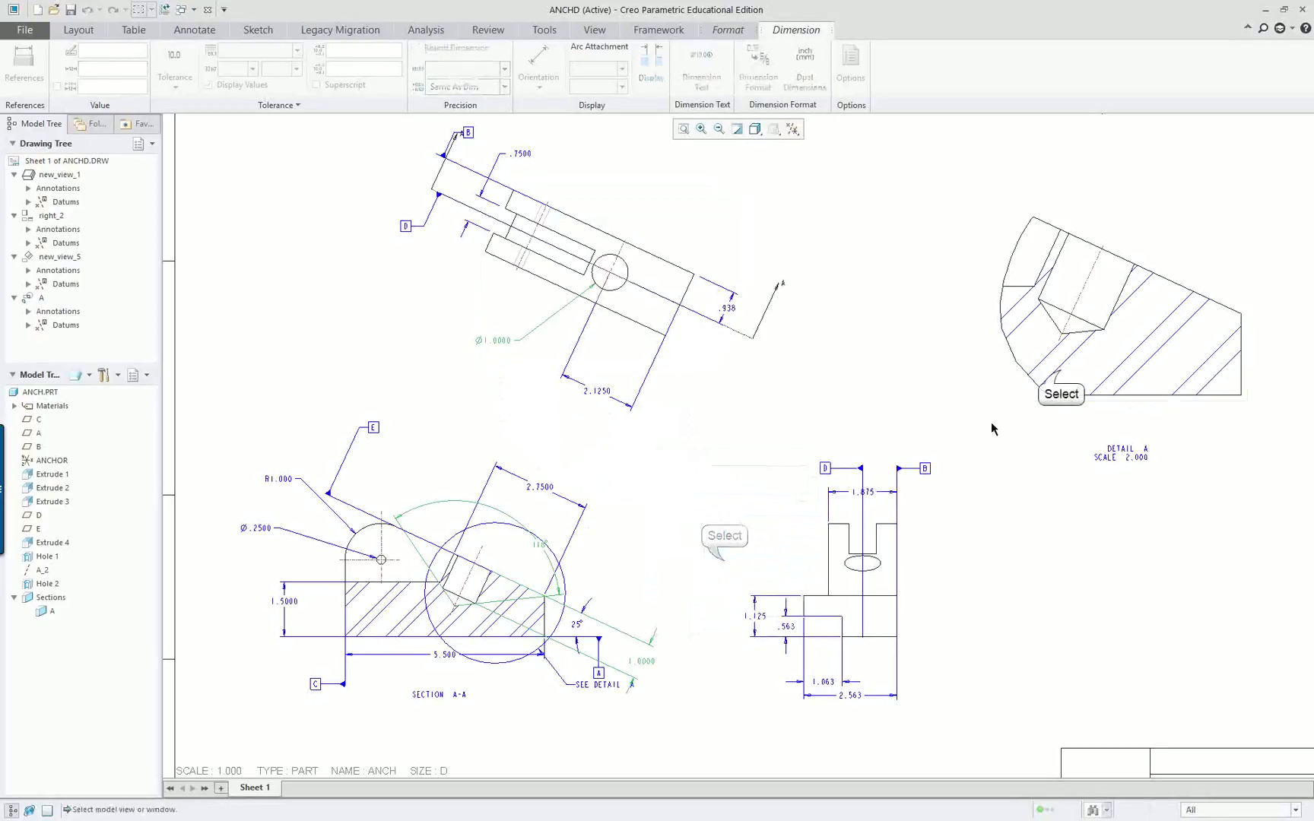
click(1053, 357)
Arrange Detail A's dimensions: pull the depth inside the border, the diameter near the hole opening, and the 118° arc closer to the part.
mouse_move(1076, 540)
ctrl+middle_down()
mouse_move(681, 621)
mouse_move(989, 563)
ctrl+middle_up()
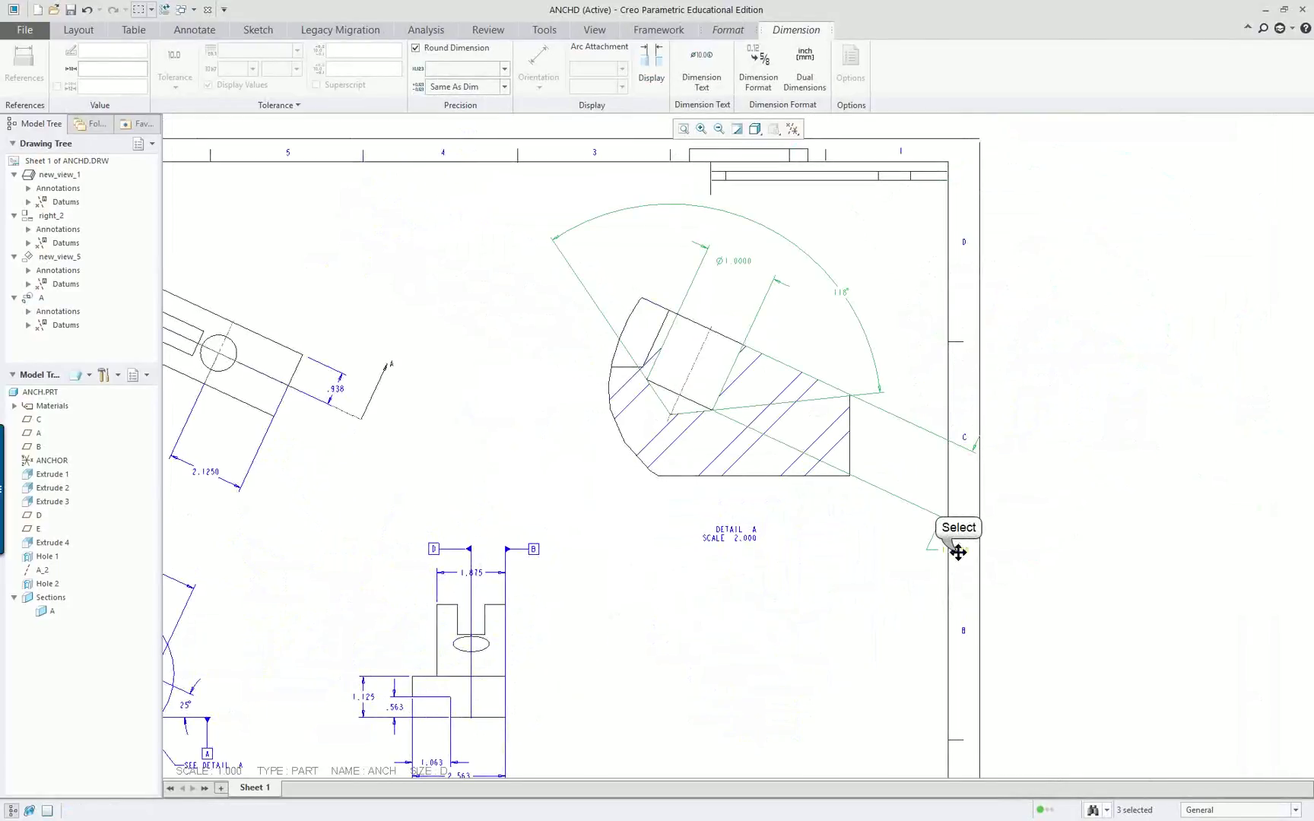
click(900, 538)
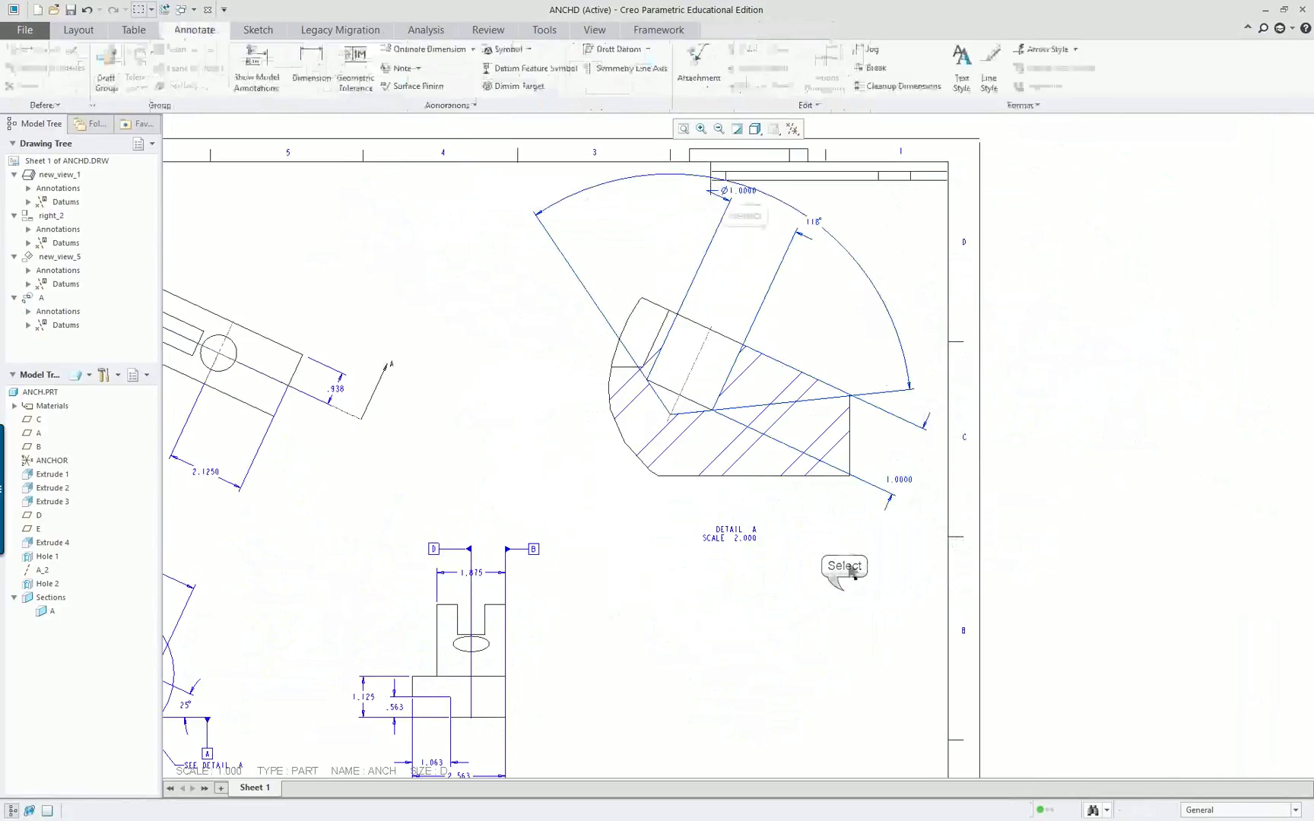
click(745, 196)
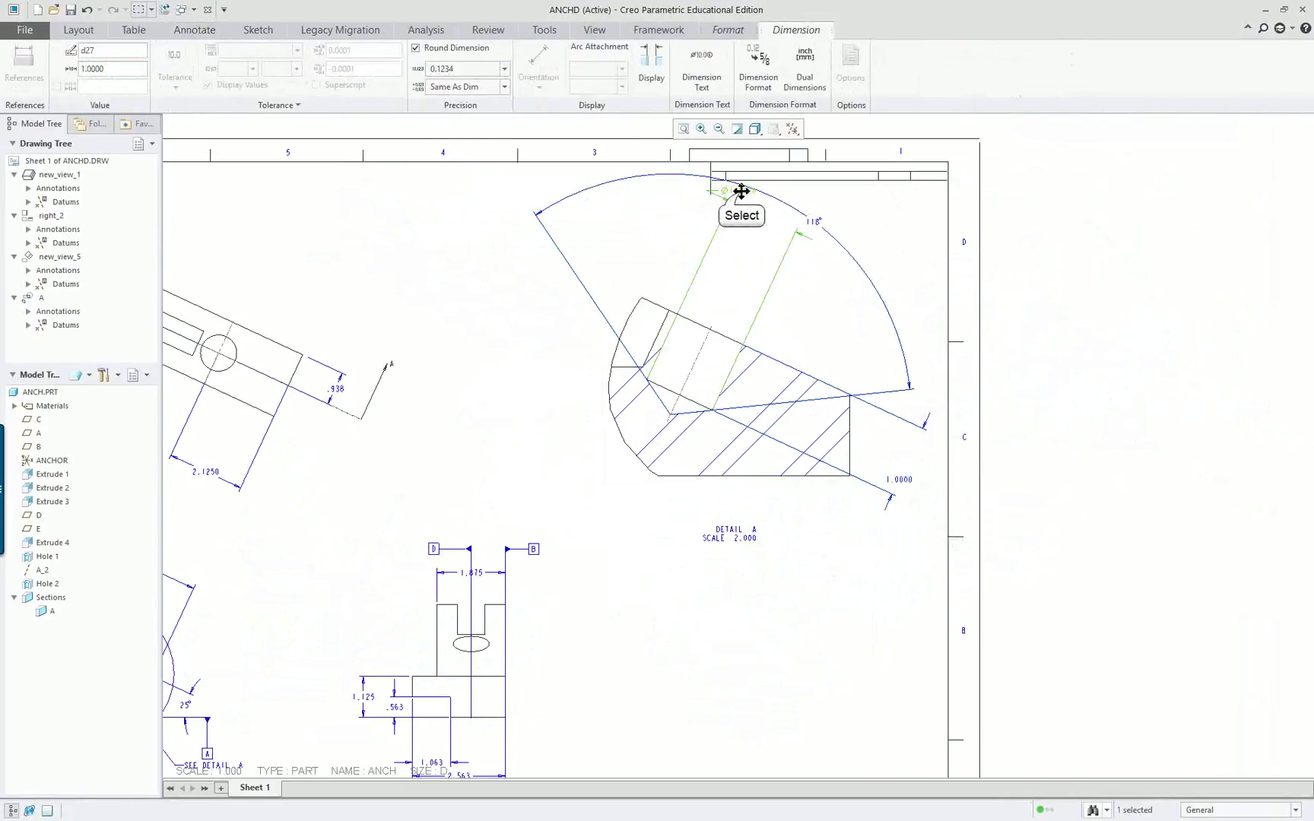
drag(742, 191, 747, 285)
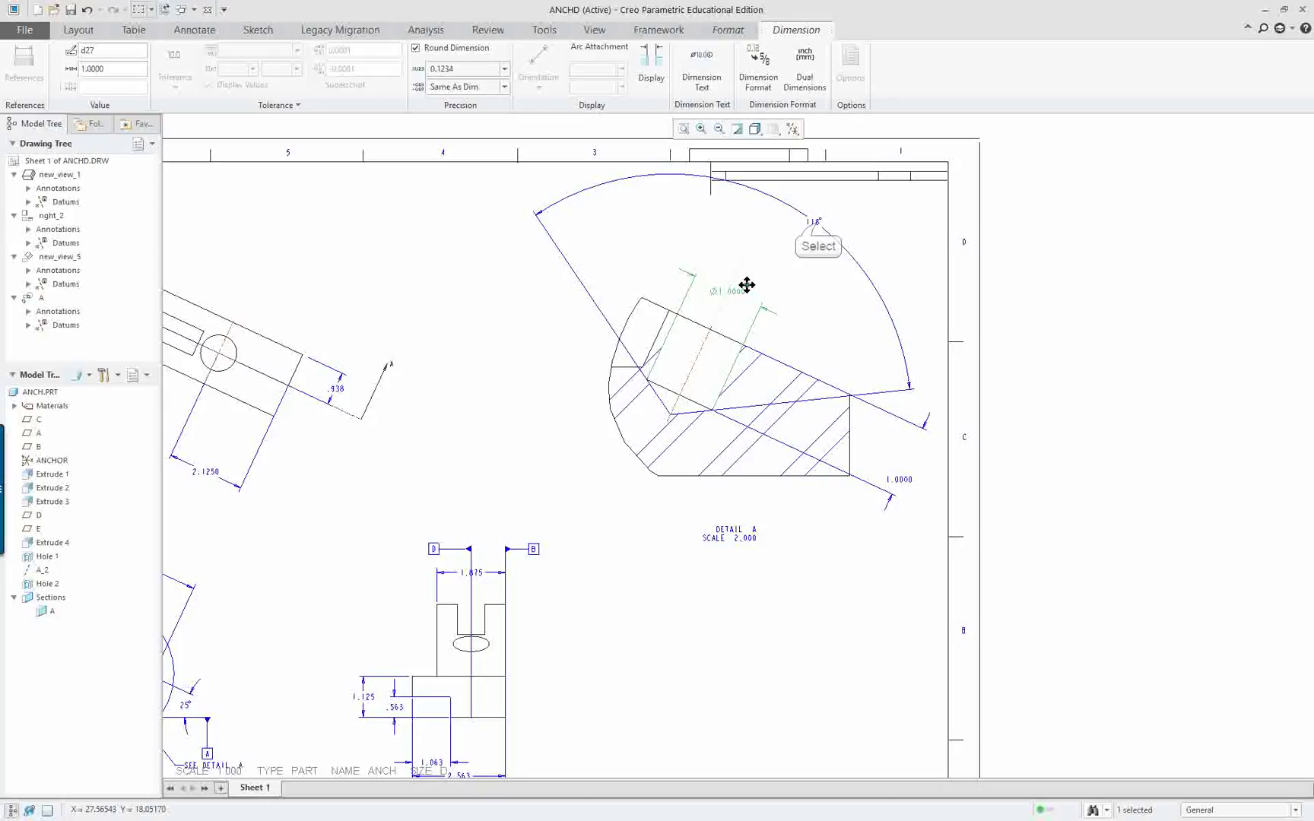
click(814, 221)
drag(814, 221, 769, 279)
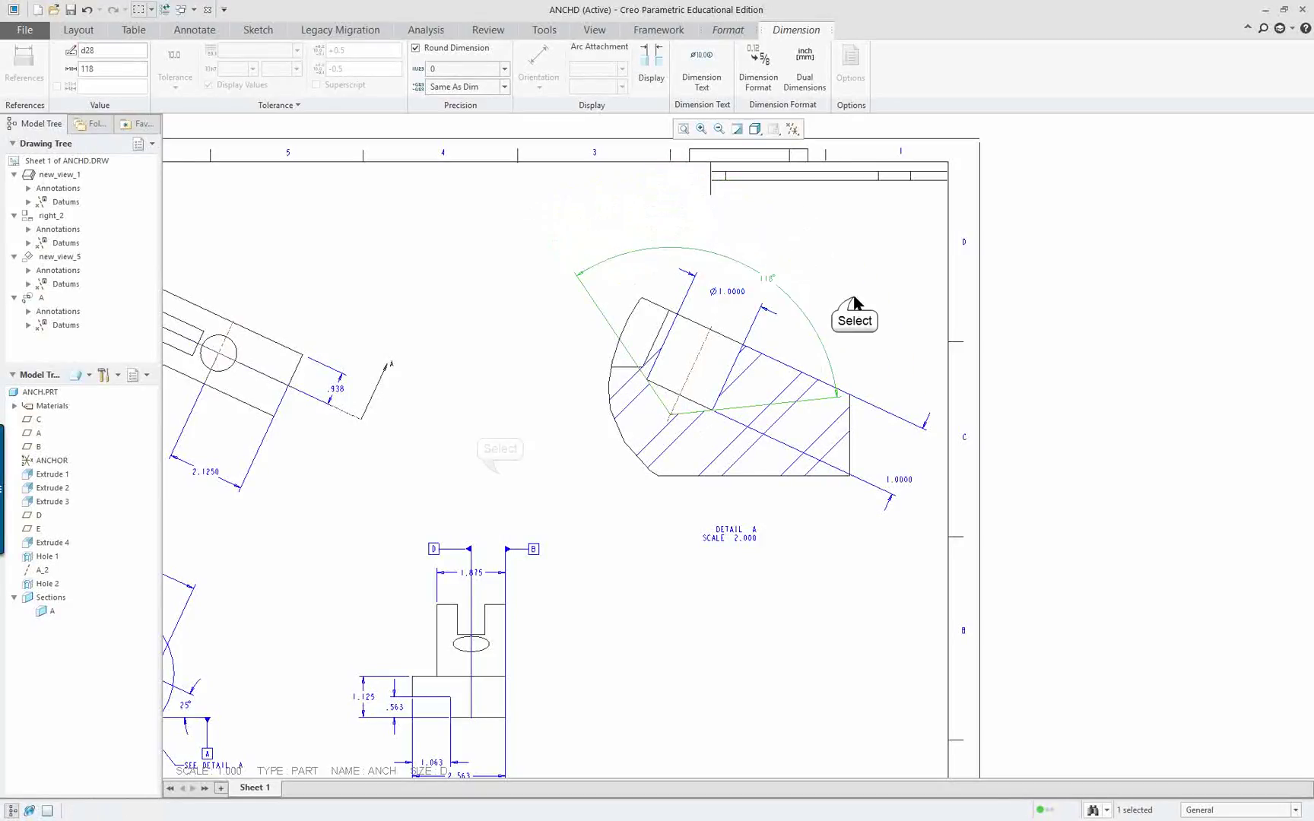
click(769, 463)
click(500, 481)
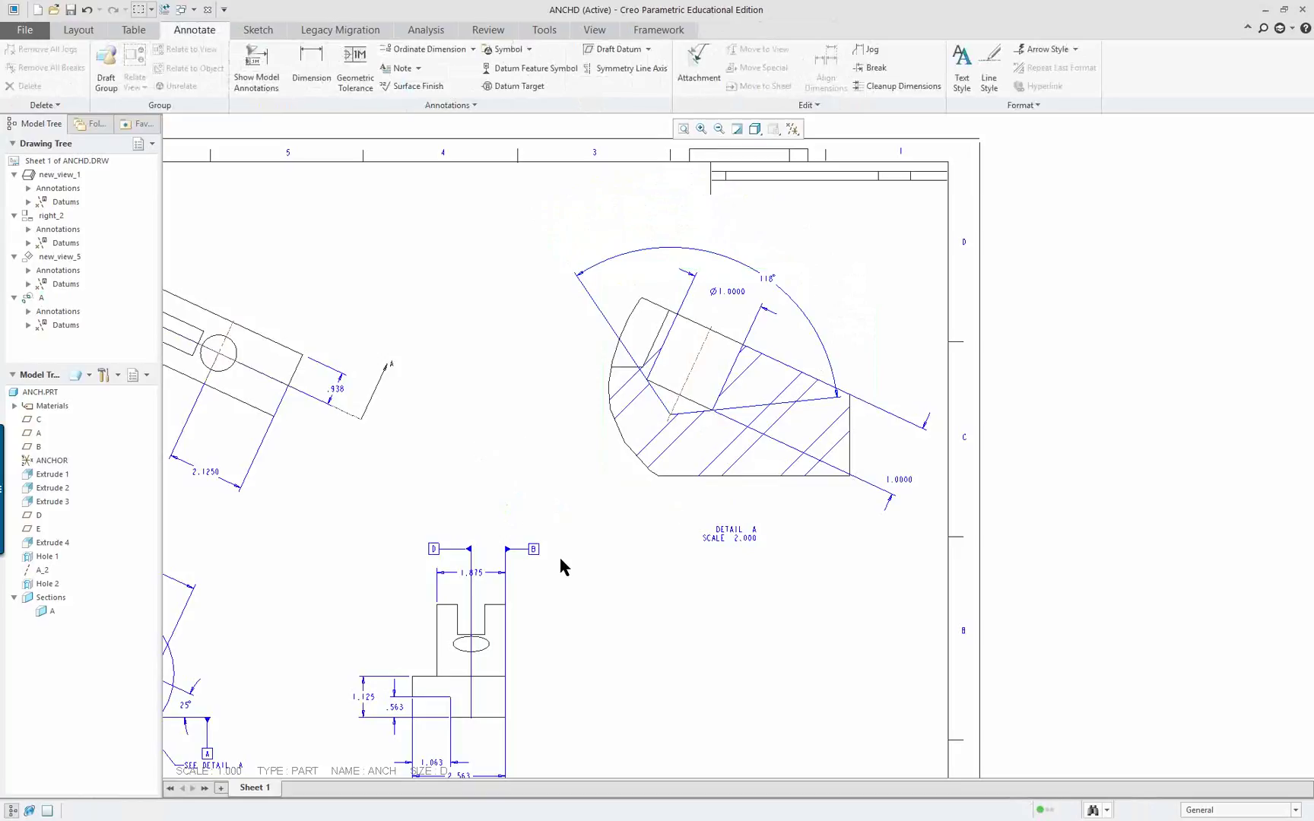
Open Detail A's crosshatching for modification and make it independent of its parent view.
scroll(559, 567, down, 2)
scroll(419, 657, down, 2)
scroll(326, 547, up, 5)
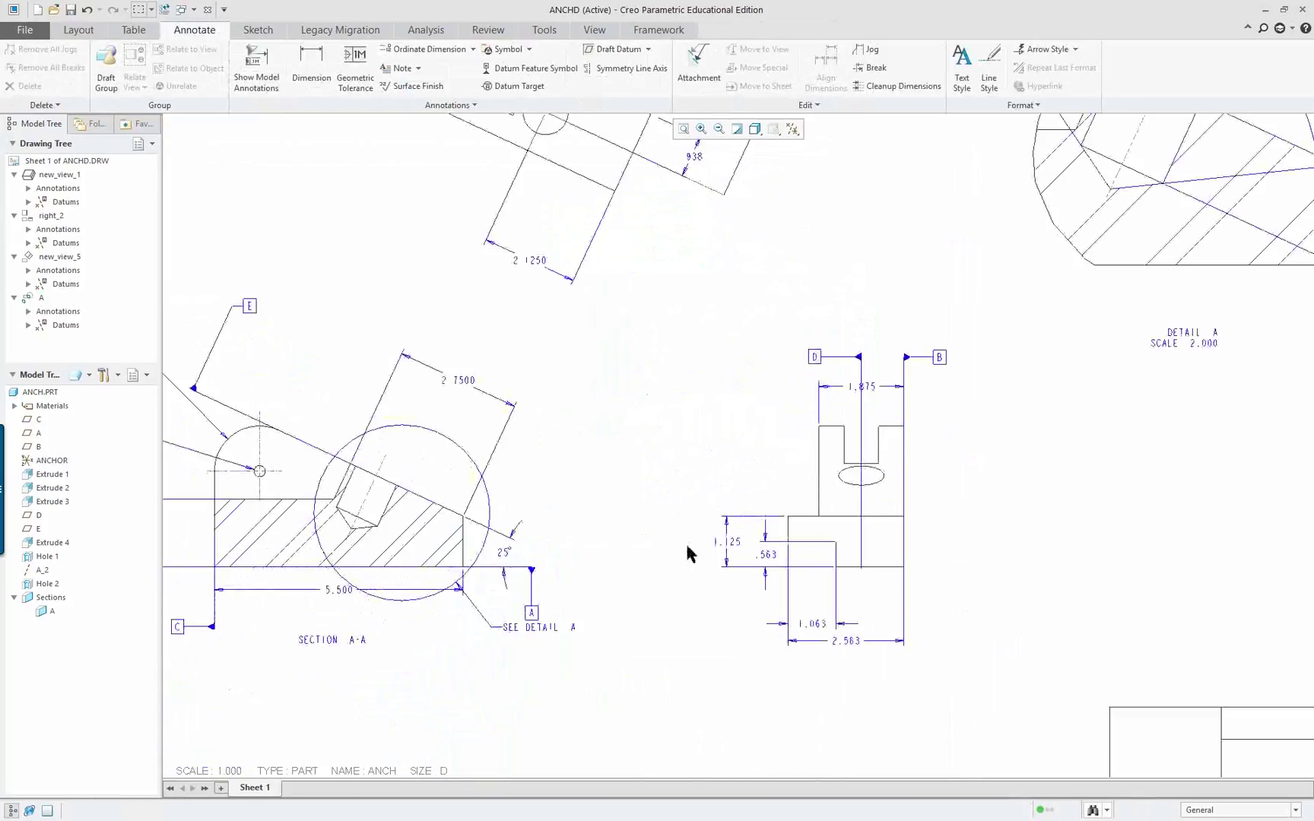
scroll(688, 553, down, 2)
scroll(1027, 367, down, 1)
scroll(1057, 294, up, 5)
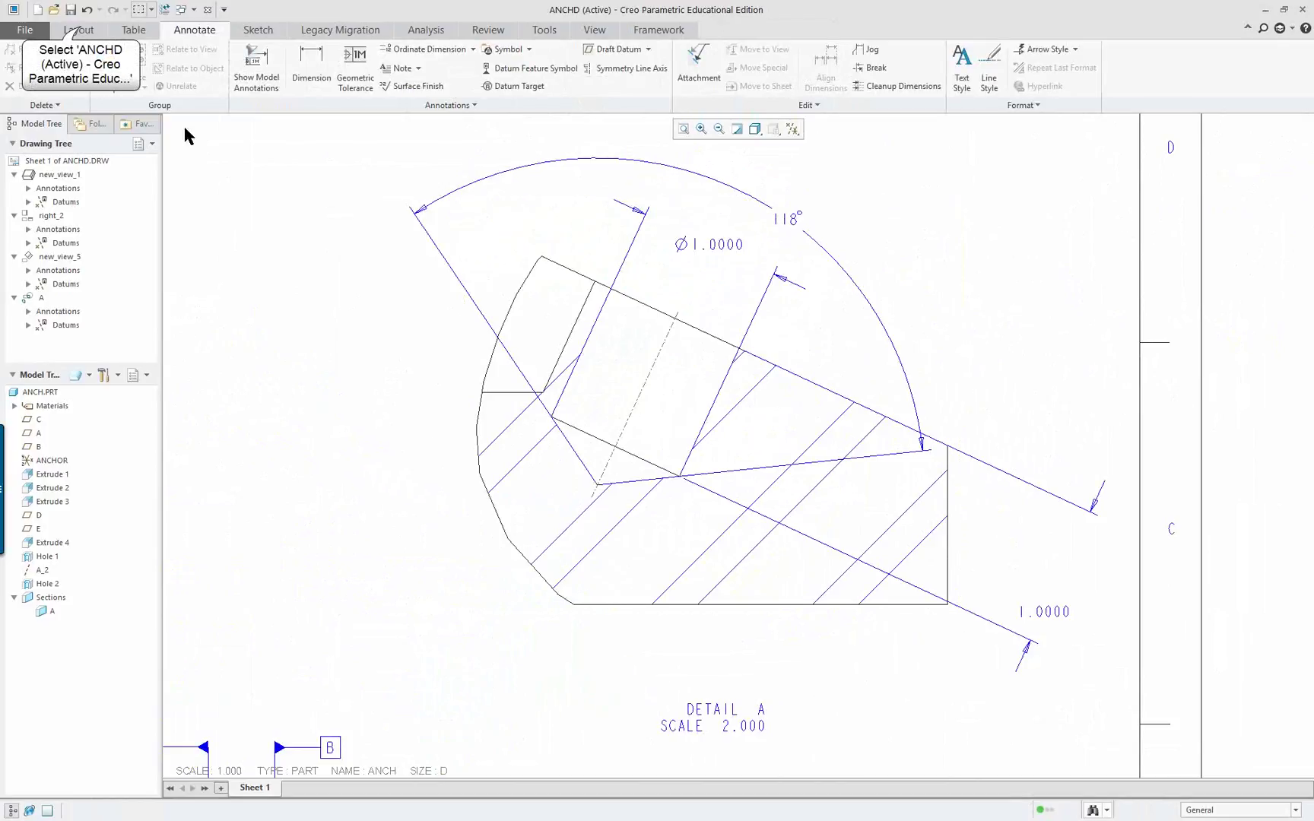
click(81, 31)
double_click(521, 458)
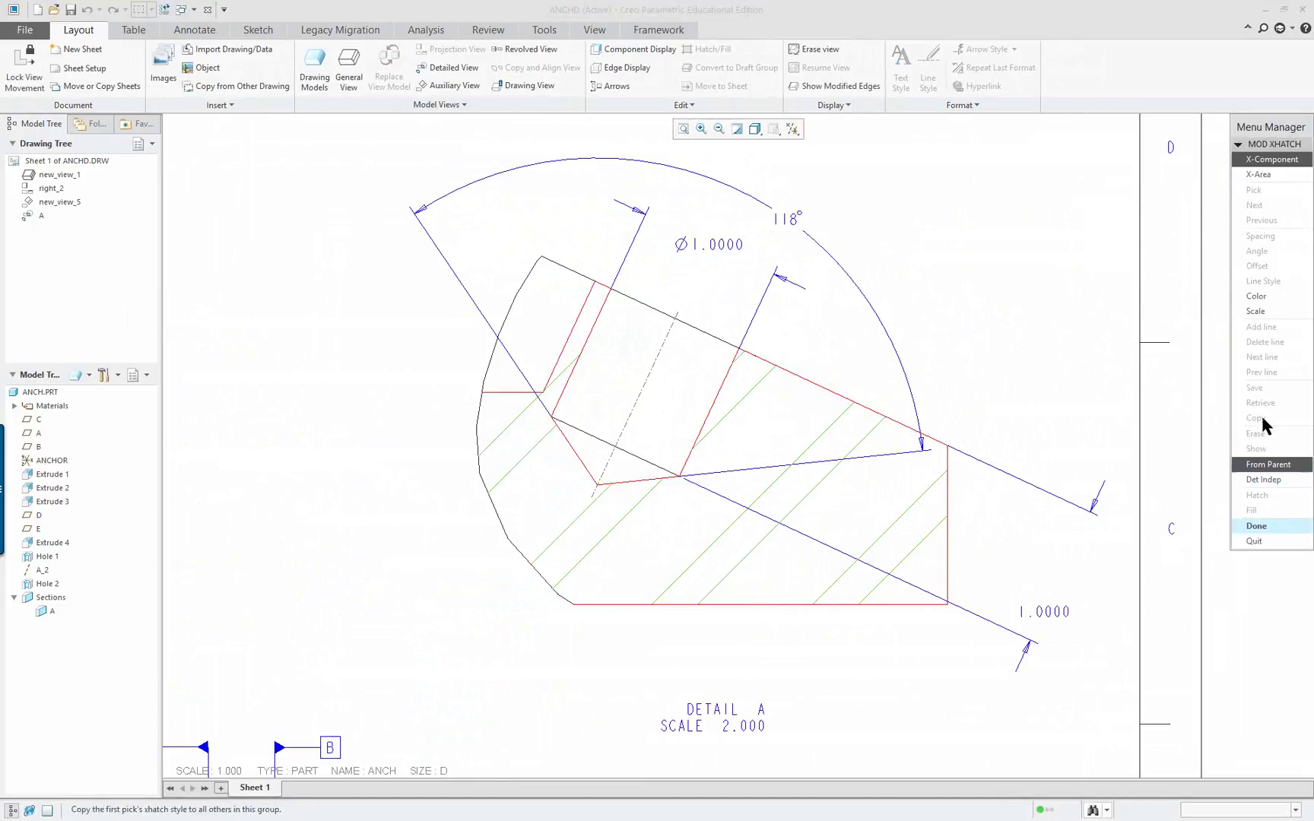
click(1263, 480)
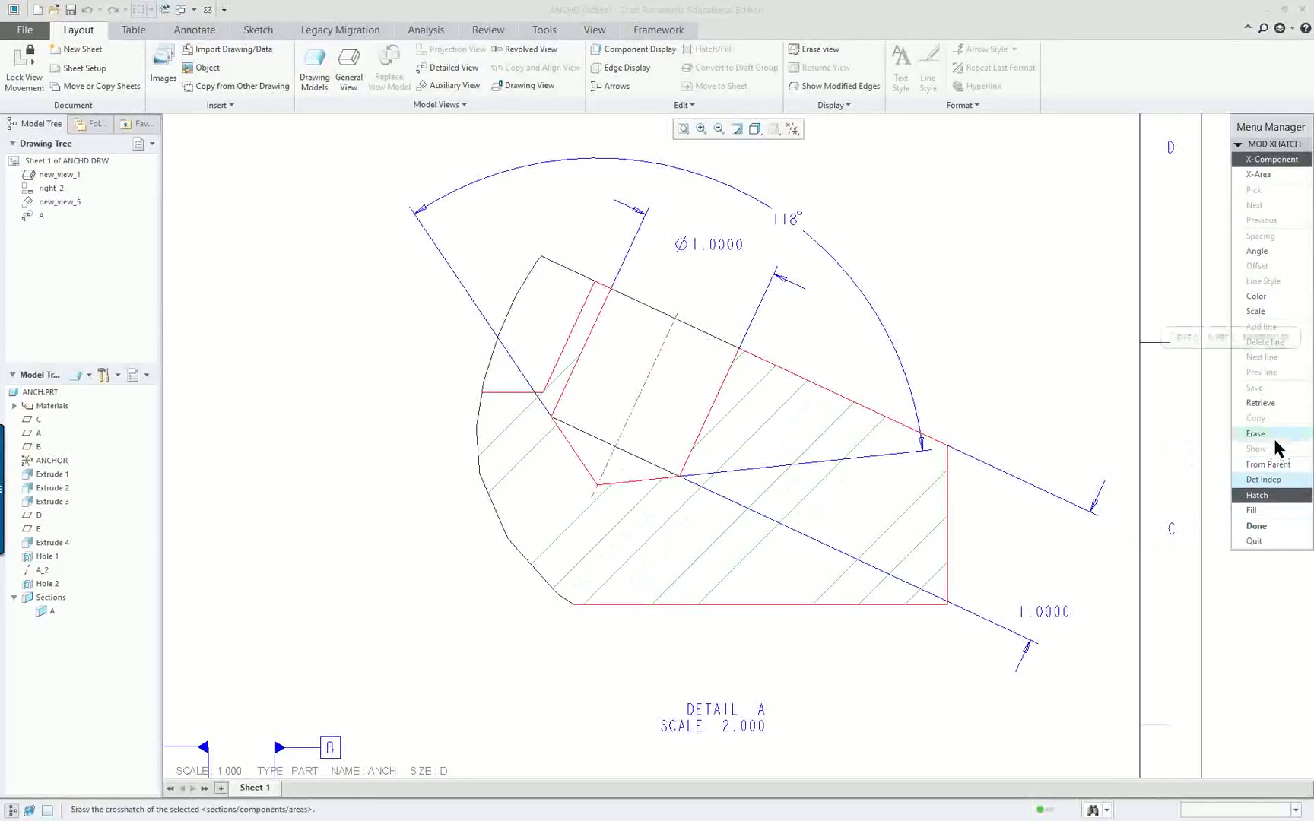
Halve the overall spacing scale of Detail A's crosshatching and finish the hatch modification.
click(1264, 600)
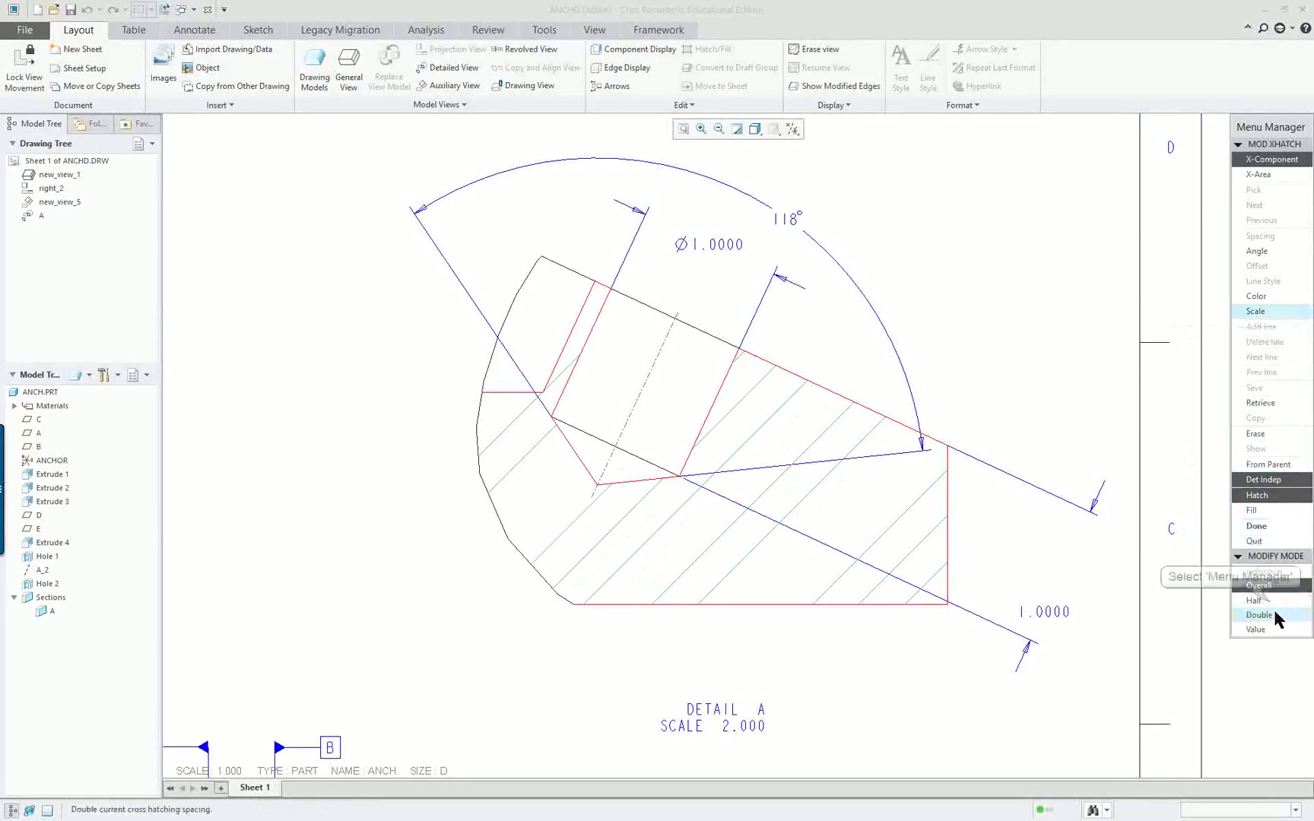
double_click(1268, 616)
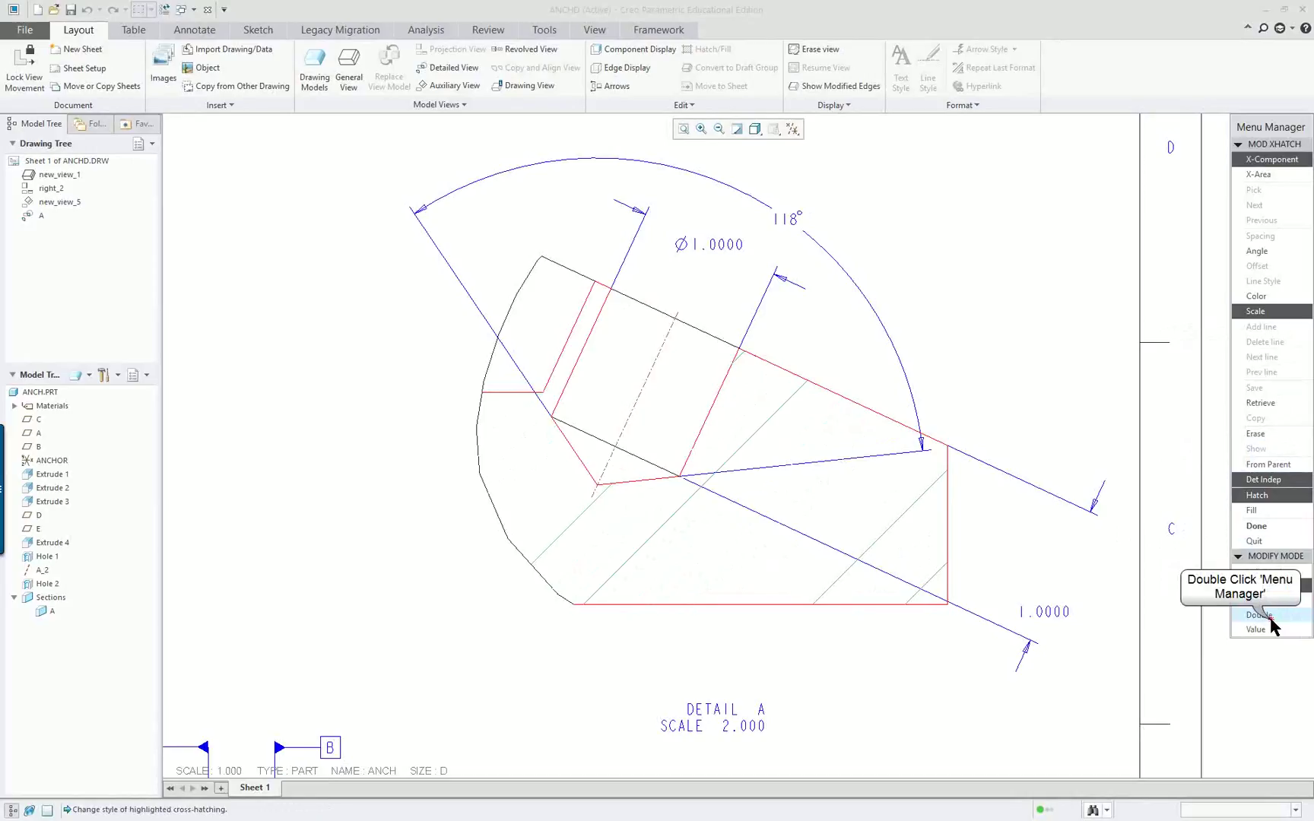
click(1272, 602)
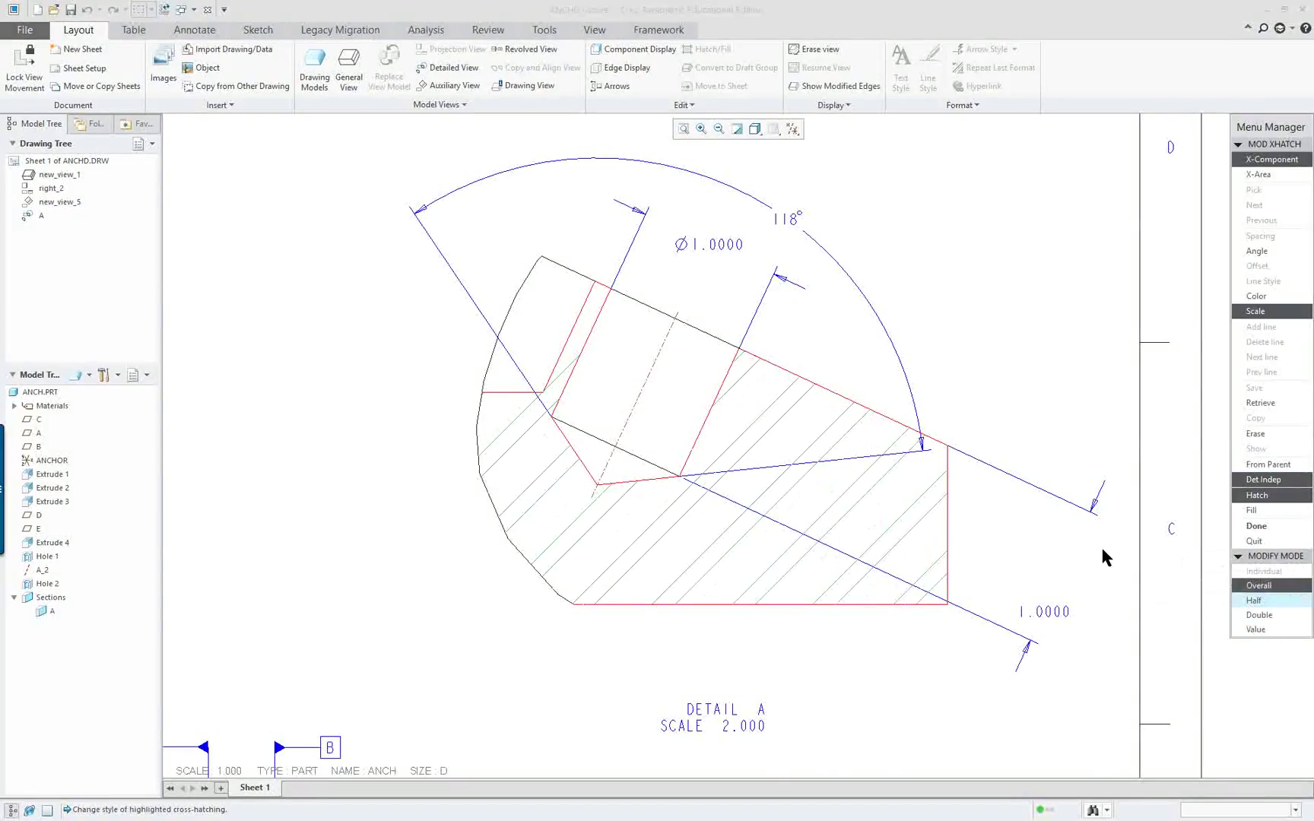
scroll(1013, 509, down, 5)
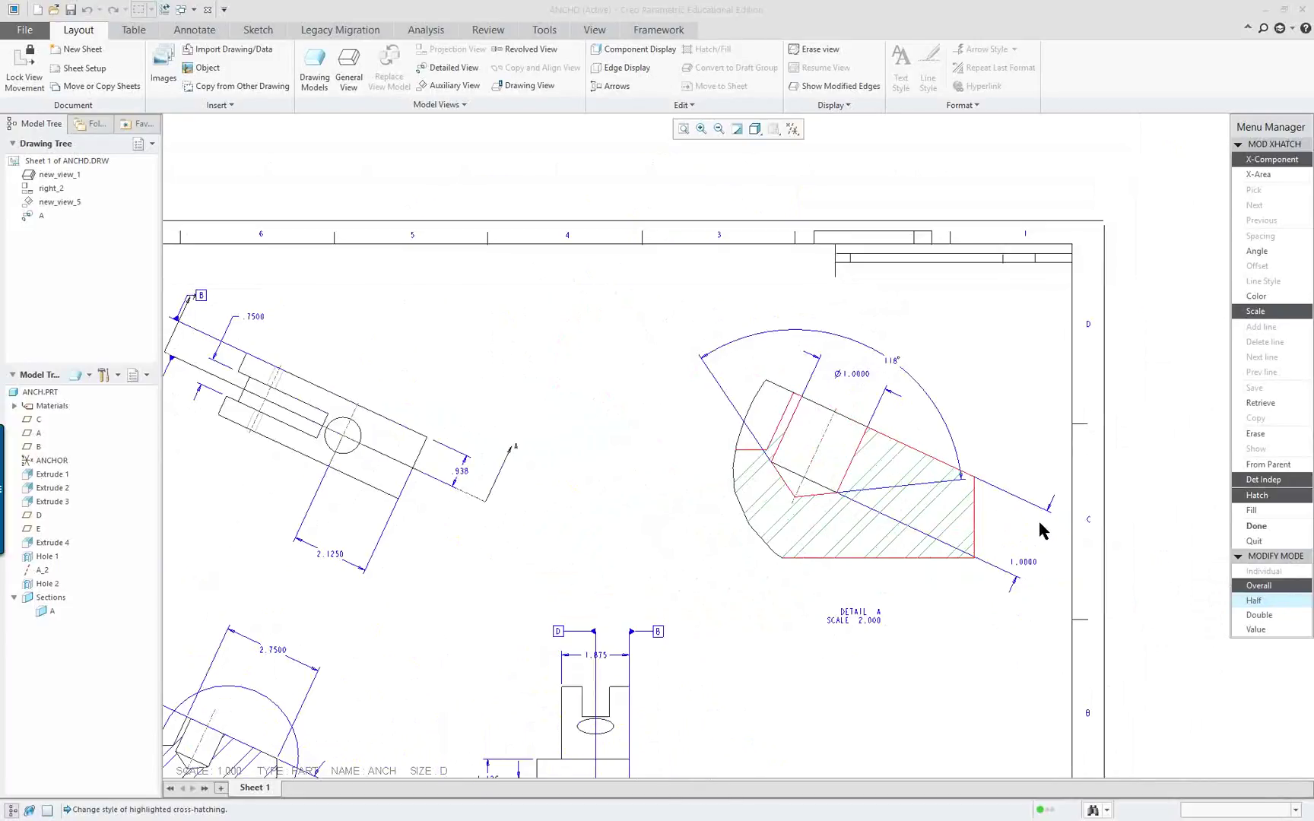
scroll(1039, 519, up, 4)
click(1260, 527)
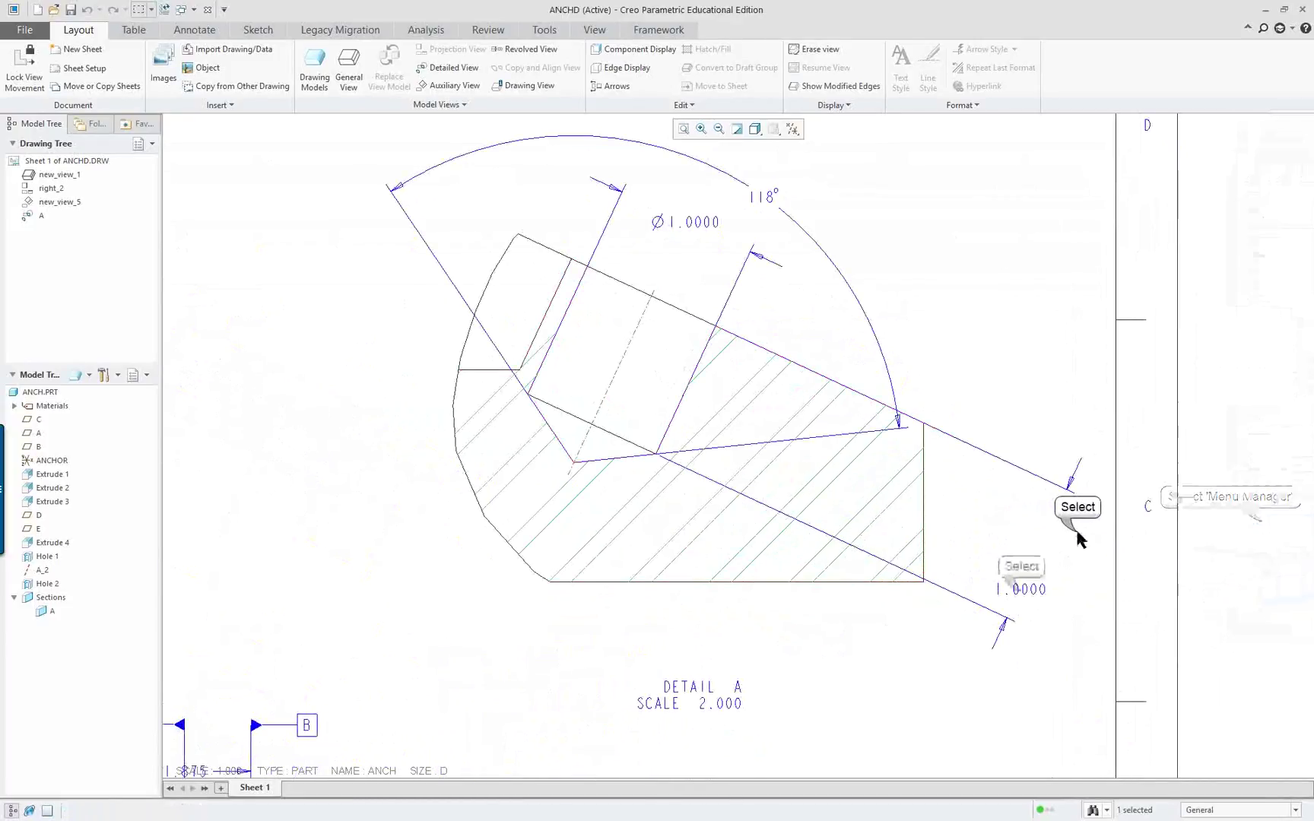
Pull Detail A's 1.0000 depth dimension closer to the part and trim the depth and Ø1.0000 witness lines to start just outside the slanted edge.
click(1022, 589)
drag(1024, 590, 1018, 539)
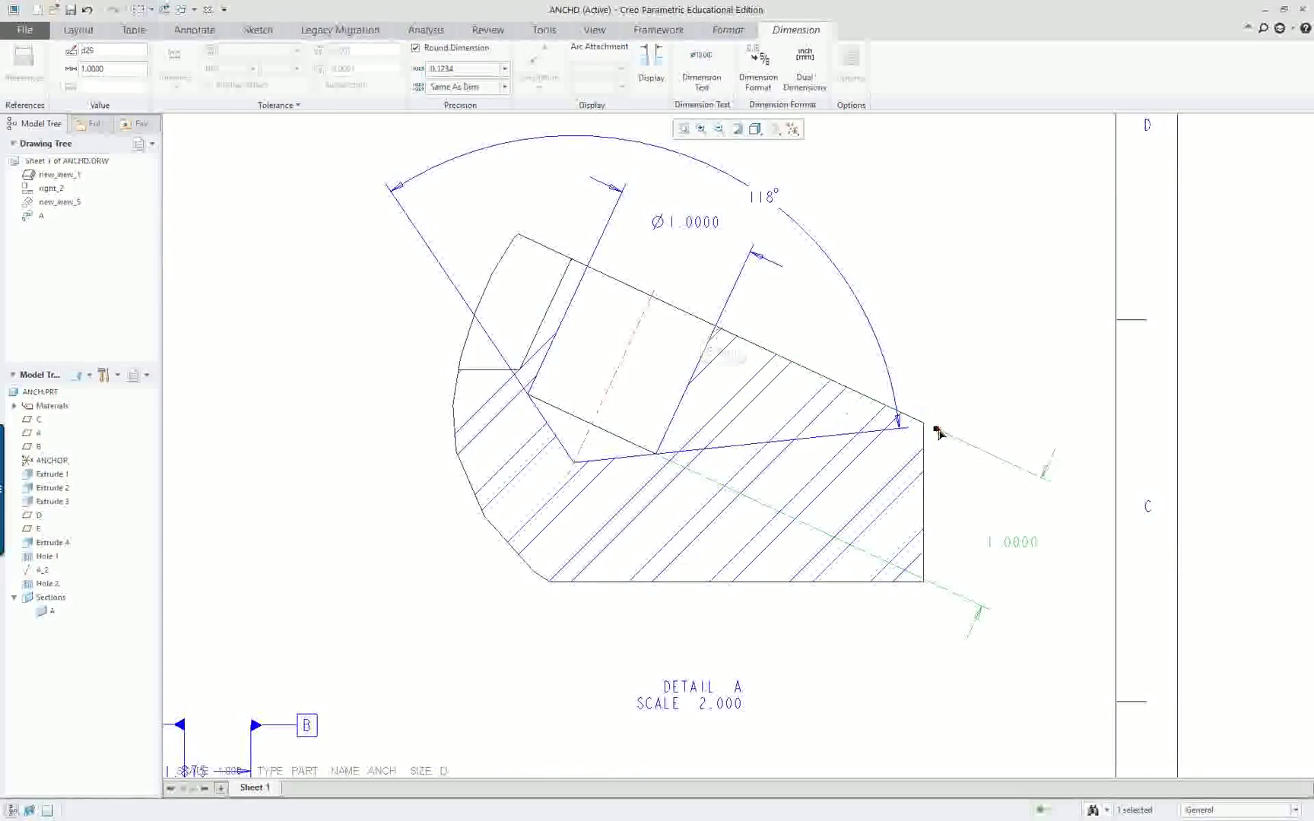
click(692, 232)
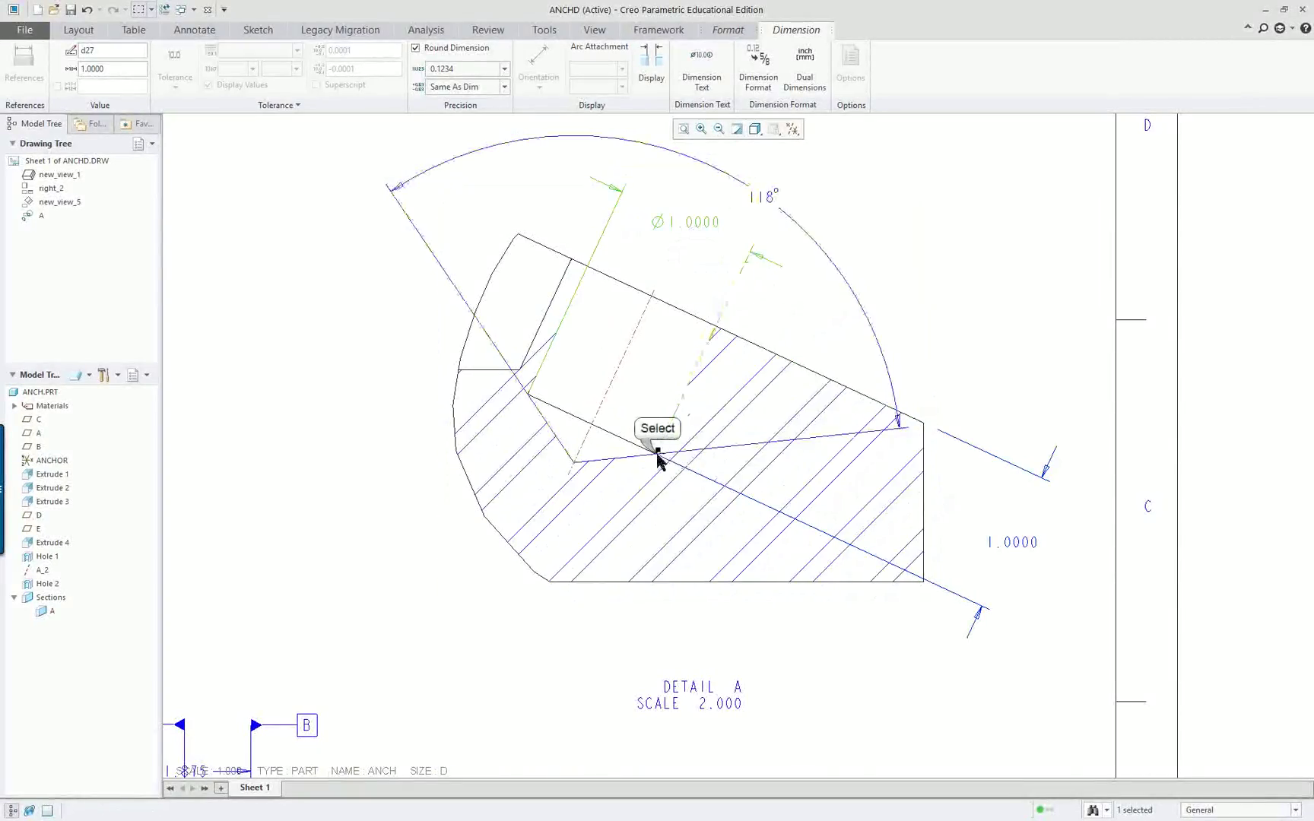
drag(664, 453, 721, 321)
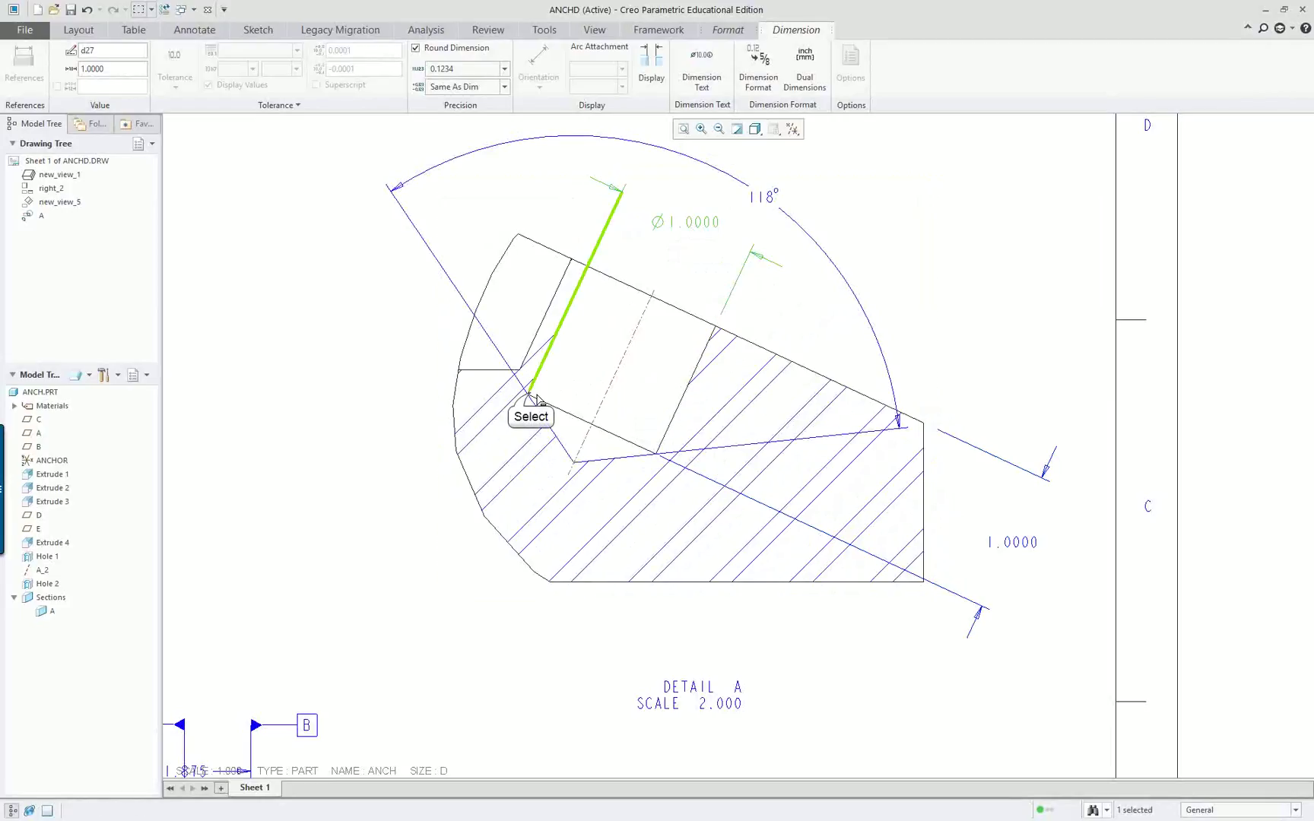
drag(532, 396, 599, 265)
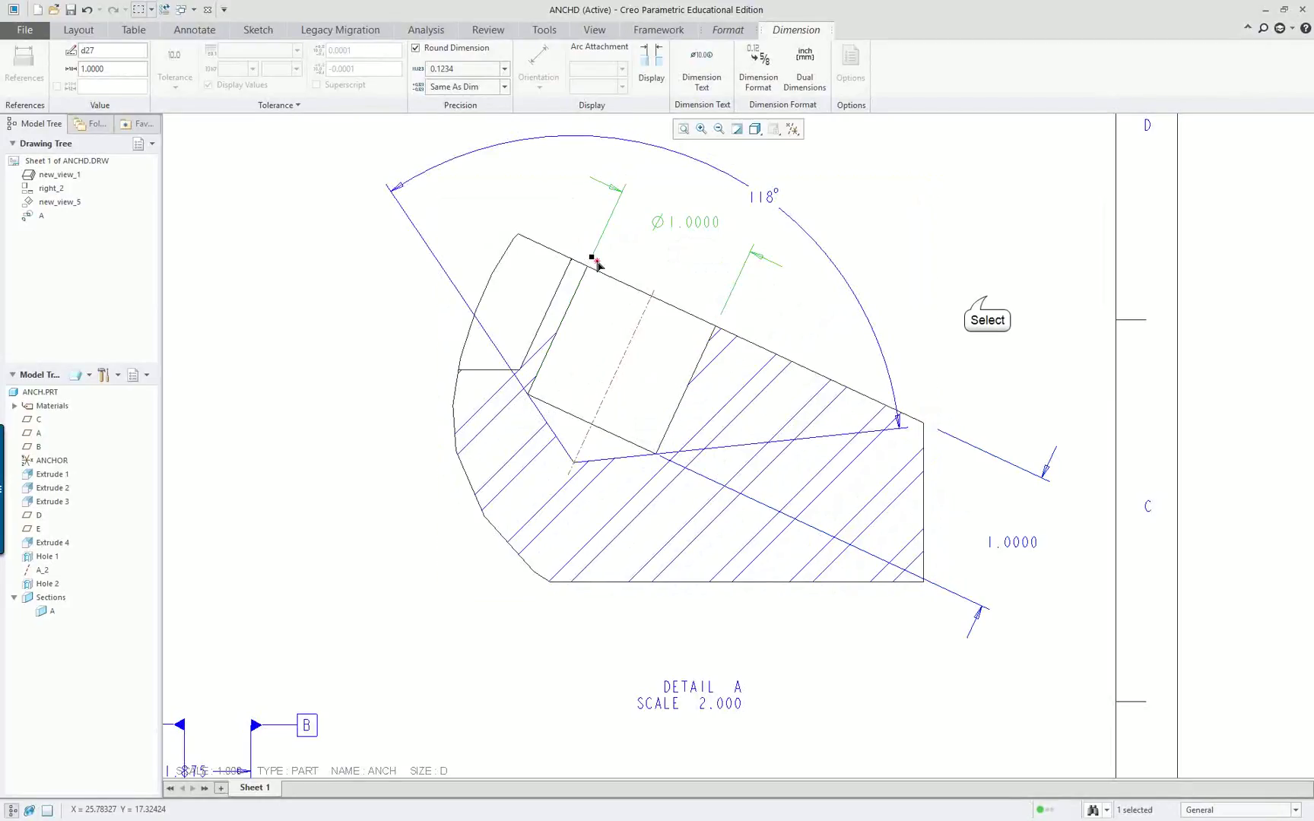
click(951, 373)
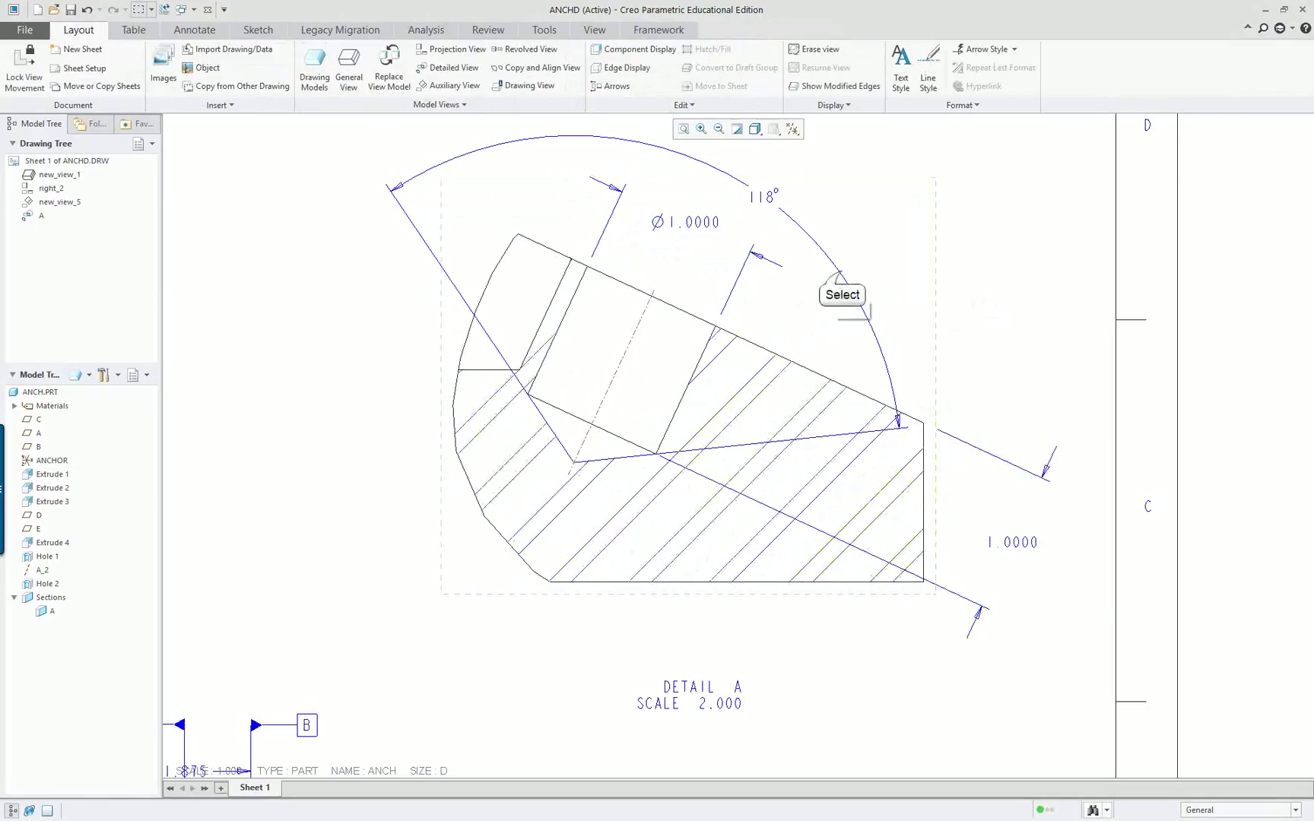
Shorten both witness lines of Detail A's 118° dimension so they start just beyond the bottom corners of the hole's cylindrical part.
click(842, 277)
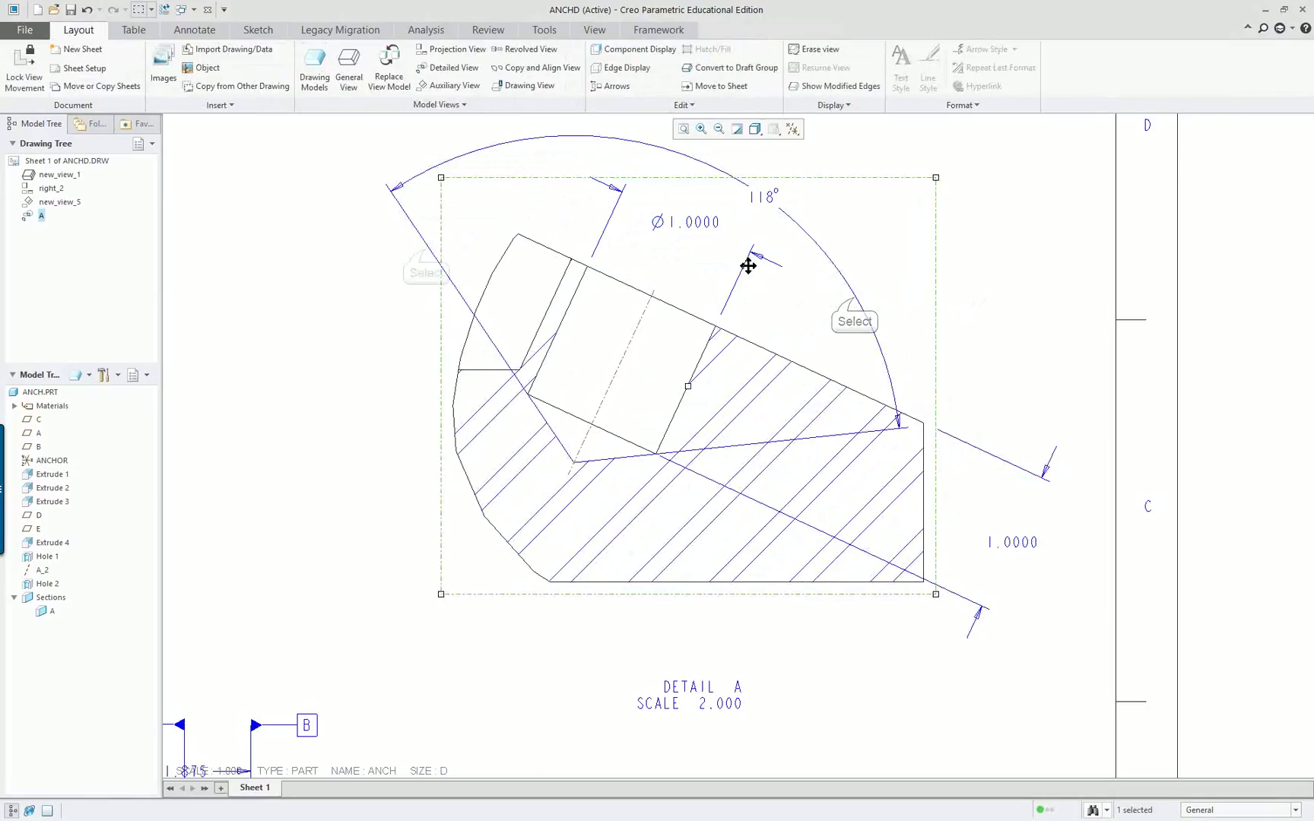
click(424, 241)
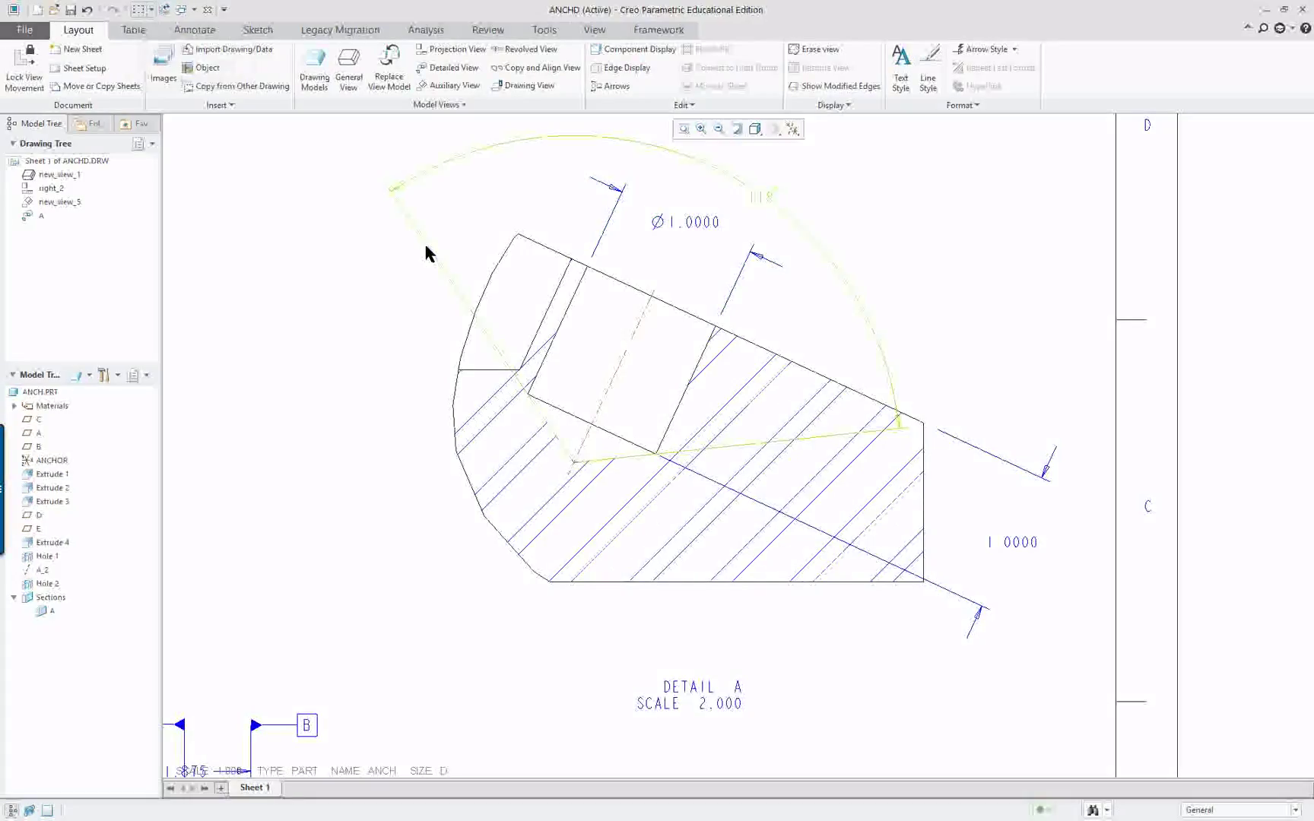
click(215, 32)
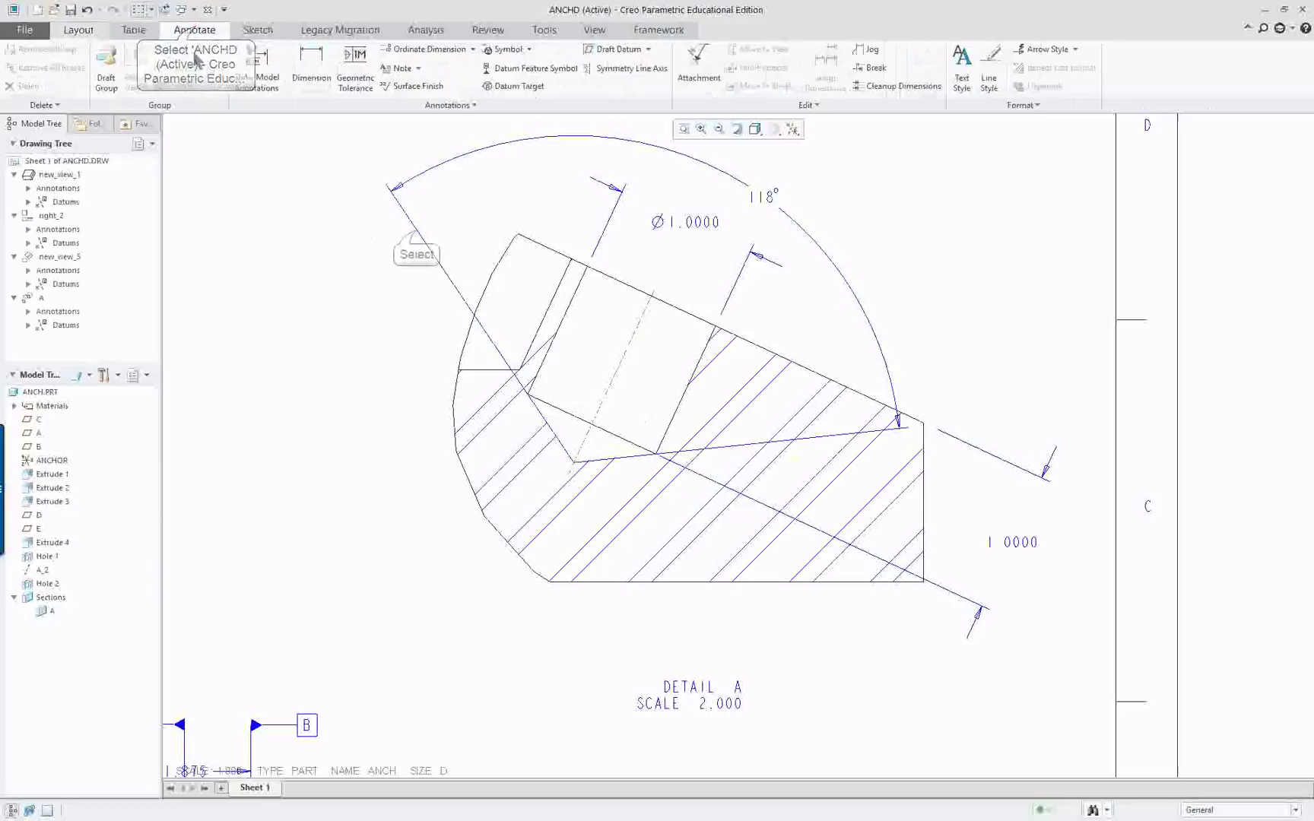
click(422, 242)
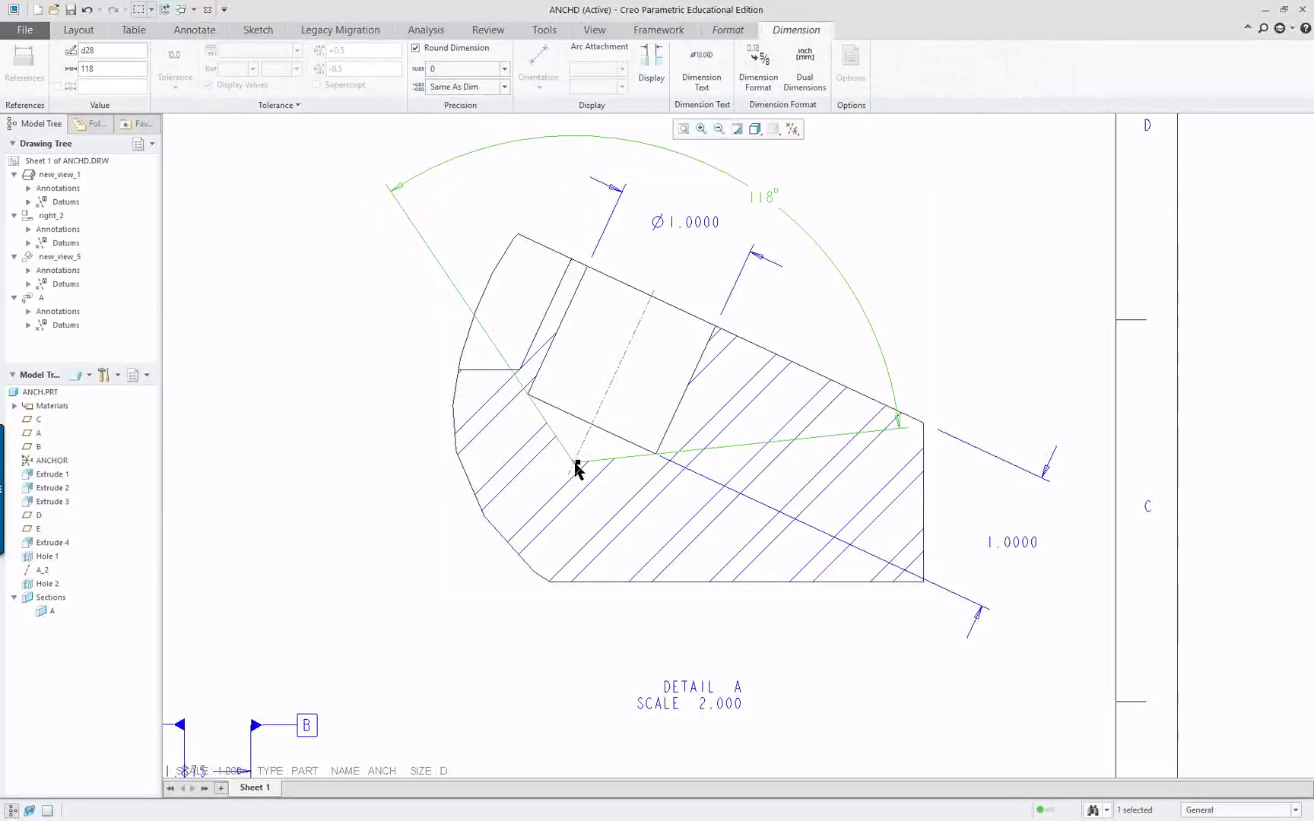
drag(578, 461, 665, 459)
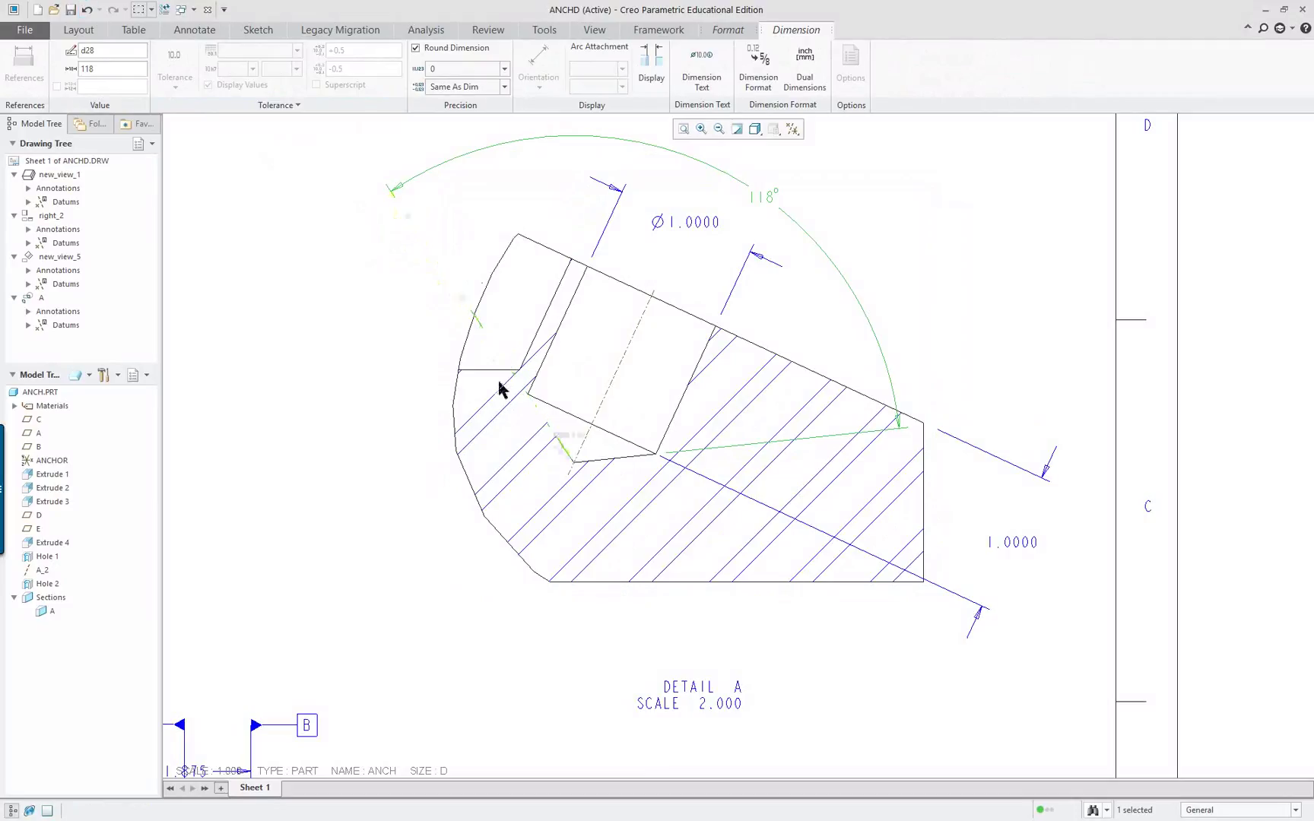
drag(571, 462, 521, 389)
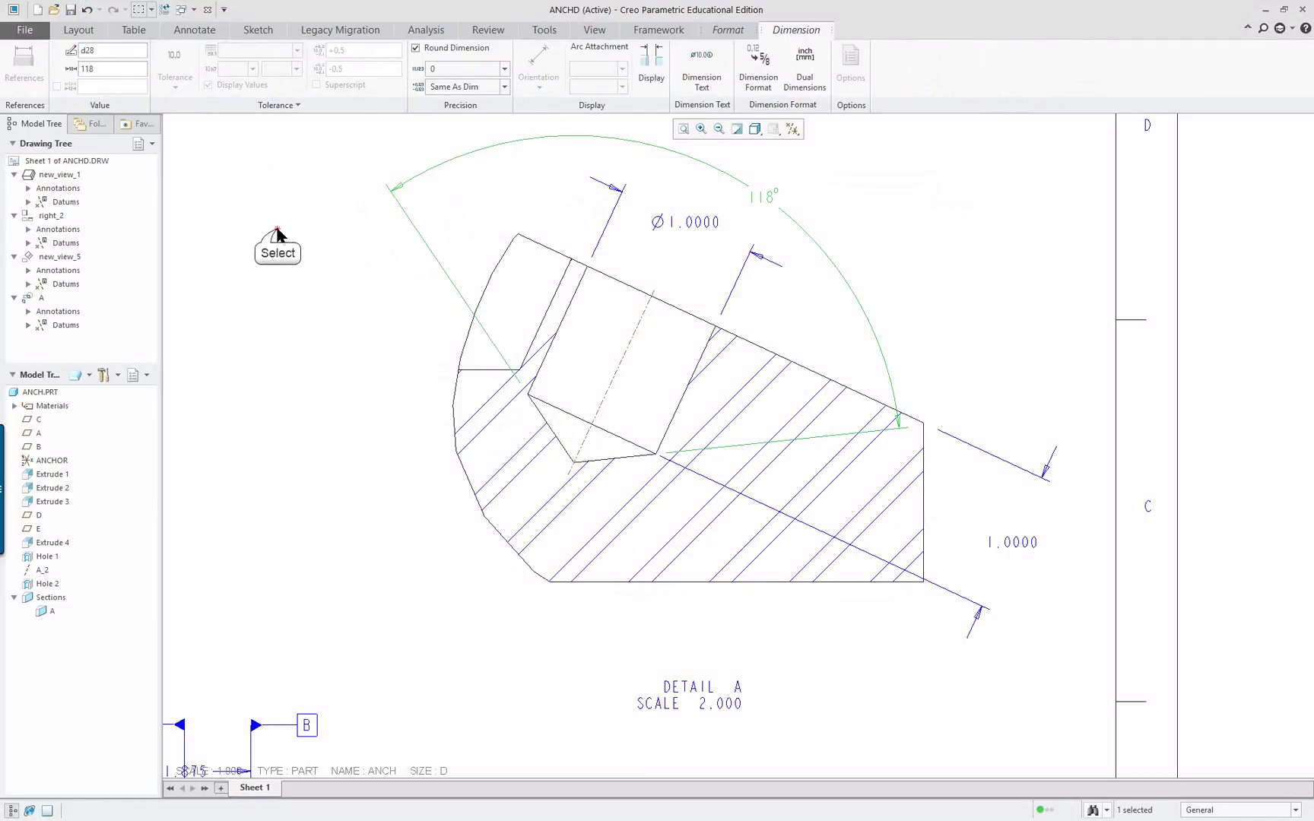
click(276, 235)
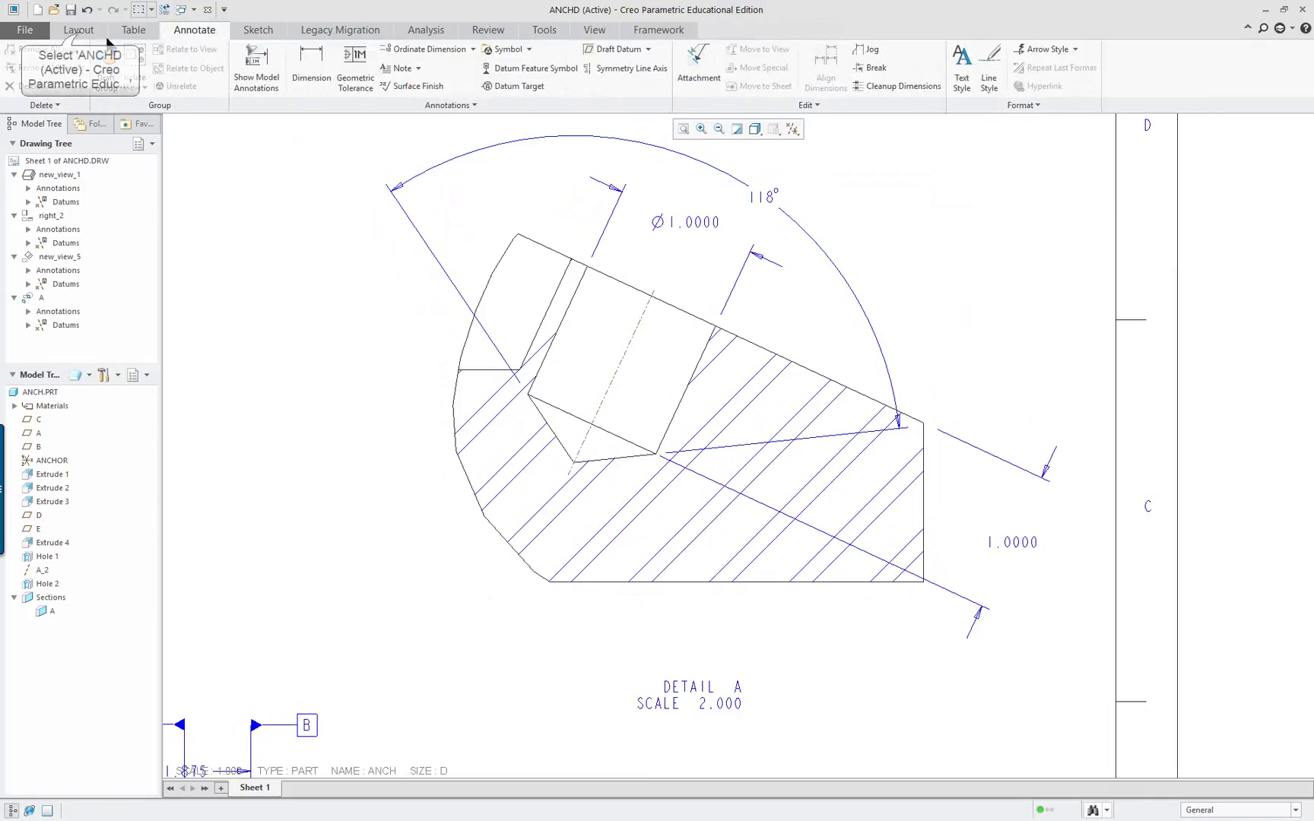
Flip the arrows of Detail A's 1.0000 depth dimension so they lie between its witness lines.
click(81, 32)
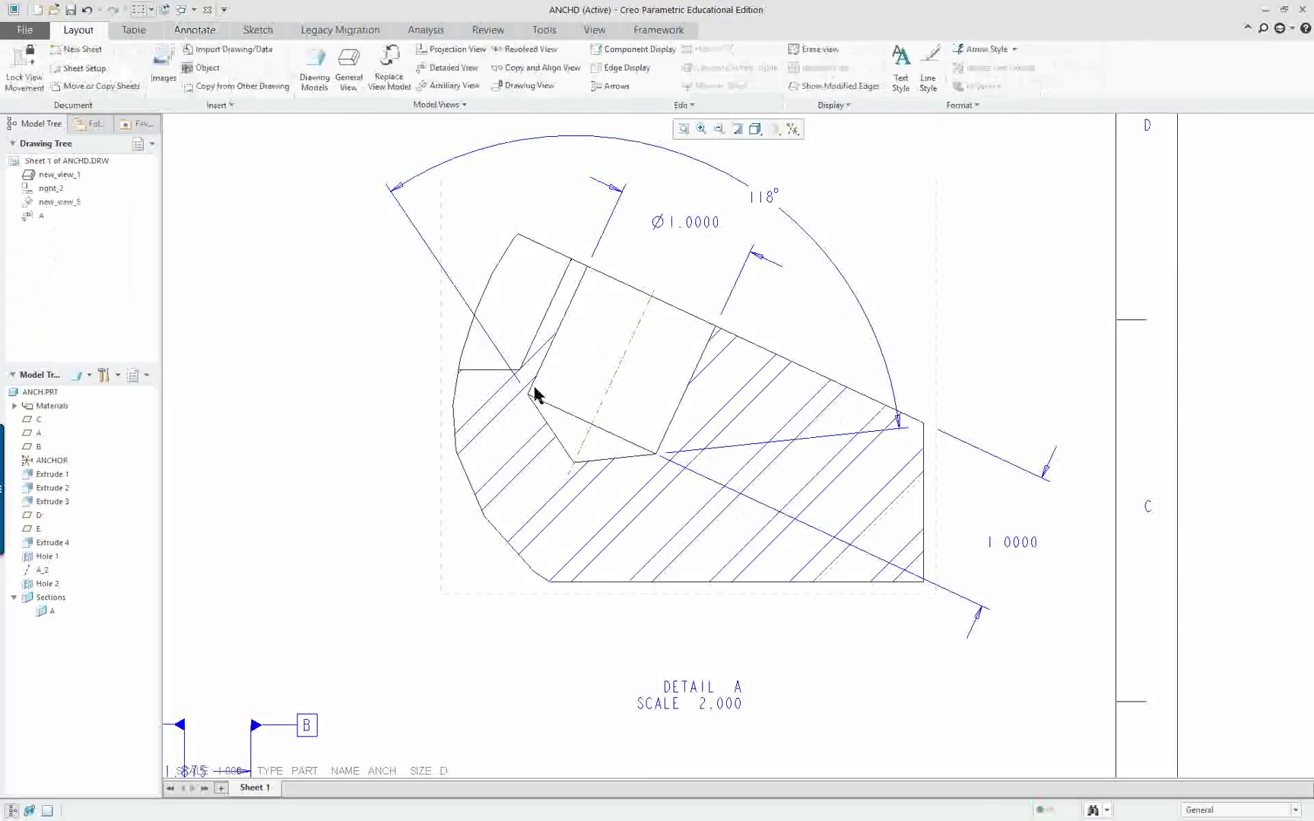
scroll(595, 419, down, 5)
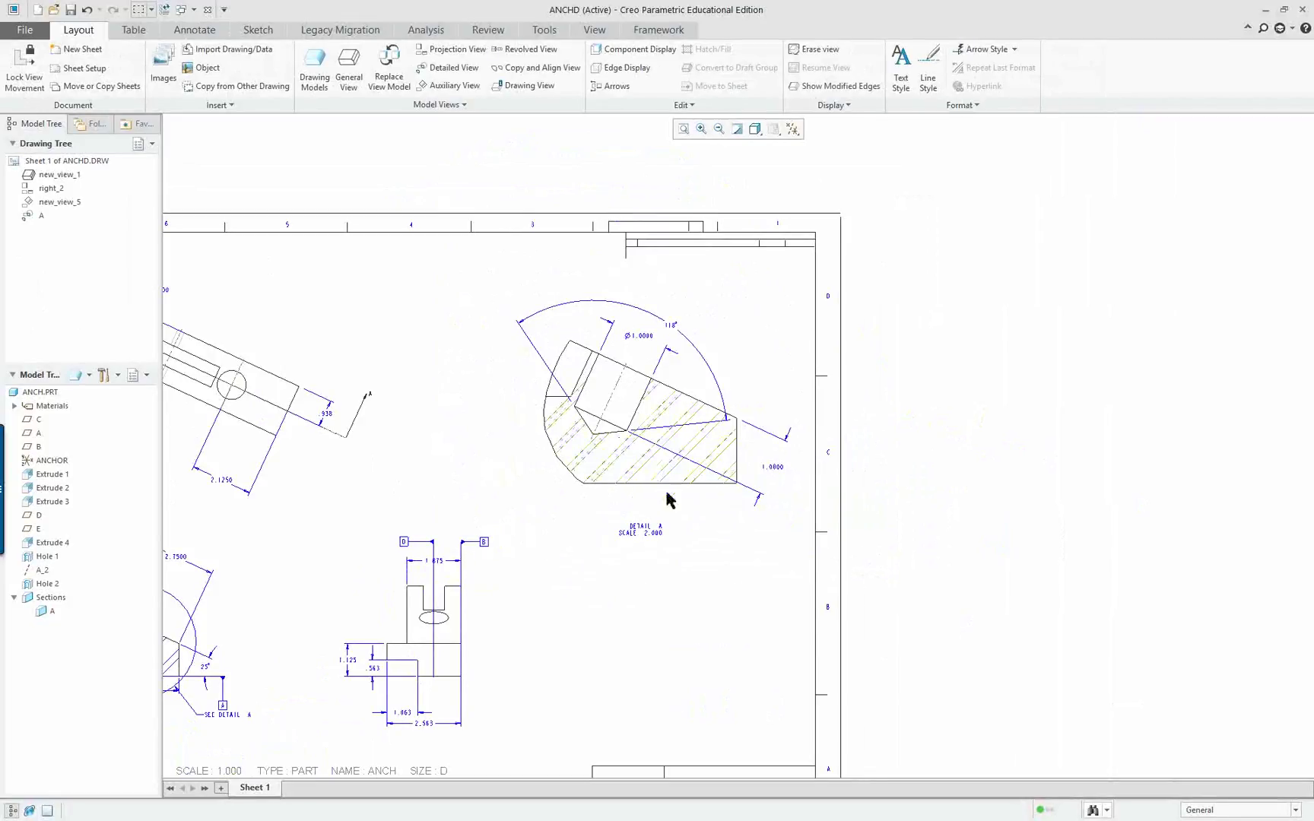
click(775, 467)
scroll(791, 475, up, 3)
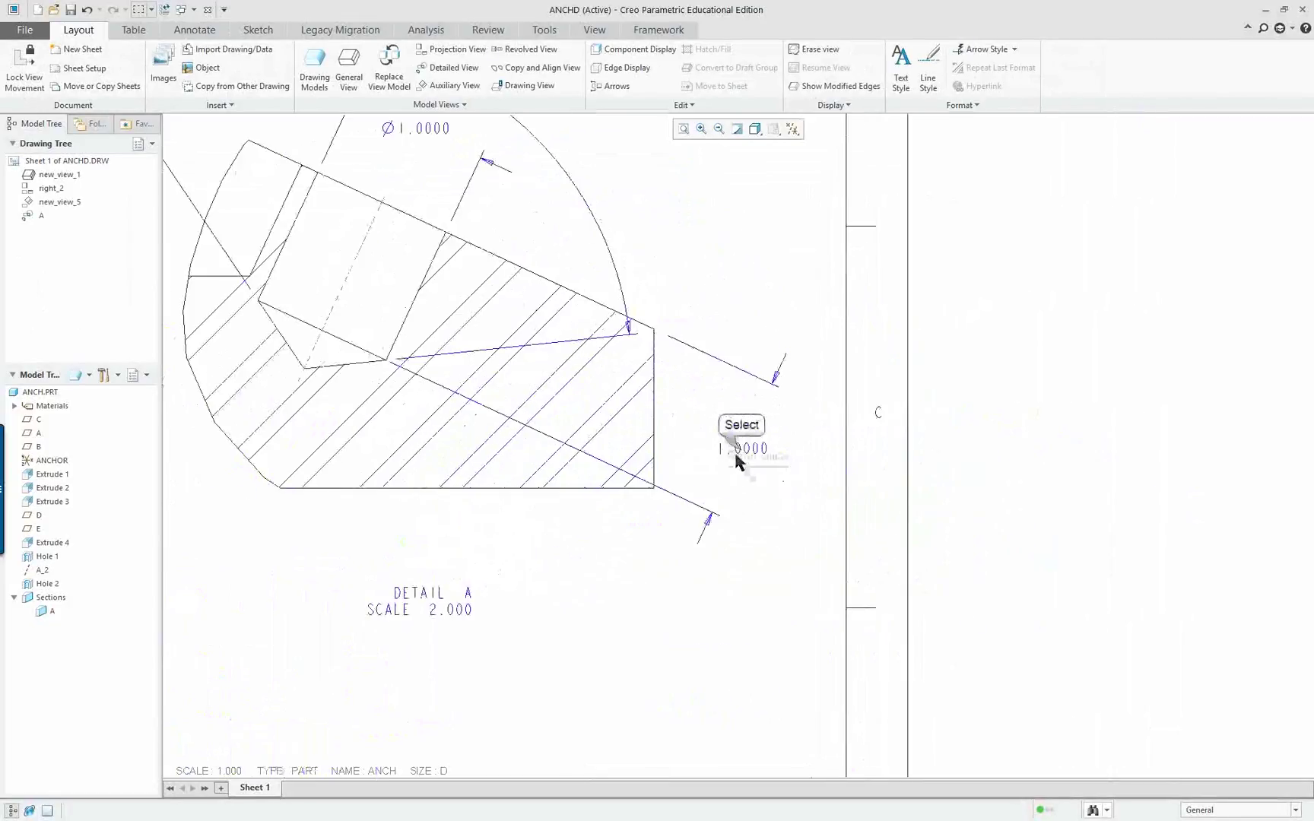
right_click(753, 475)
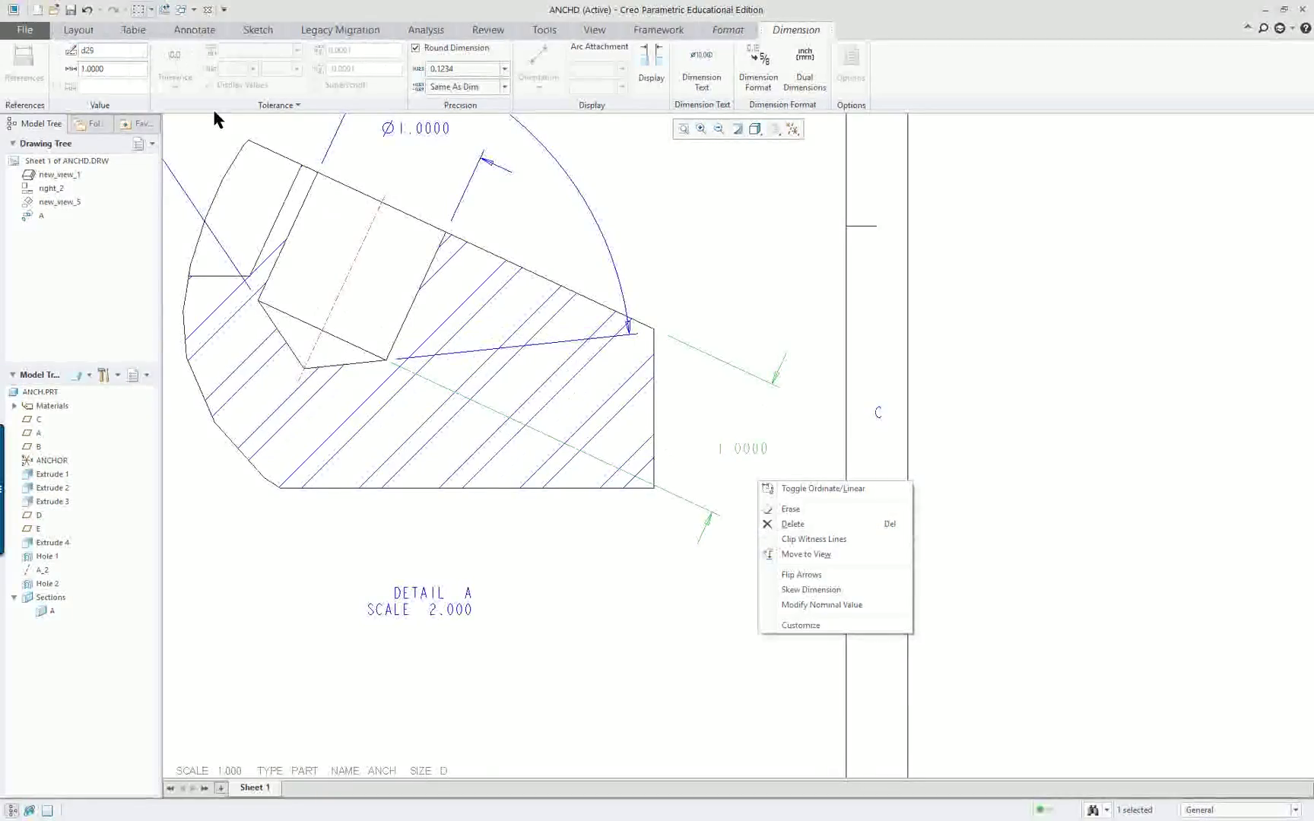
click(828, 576)
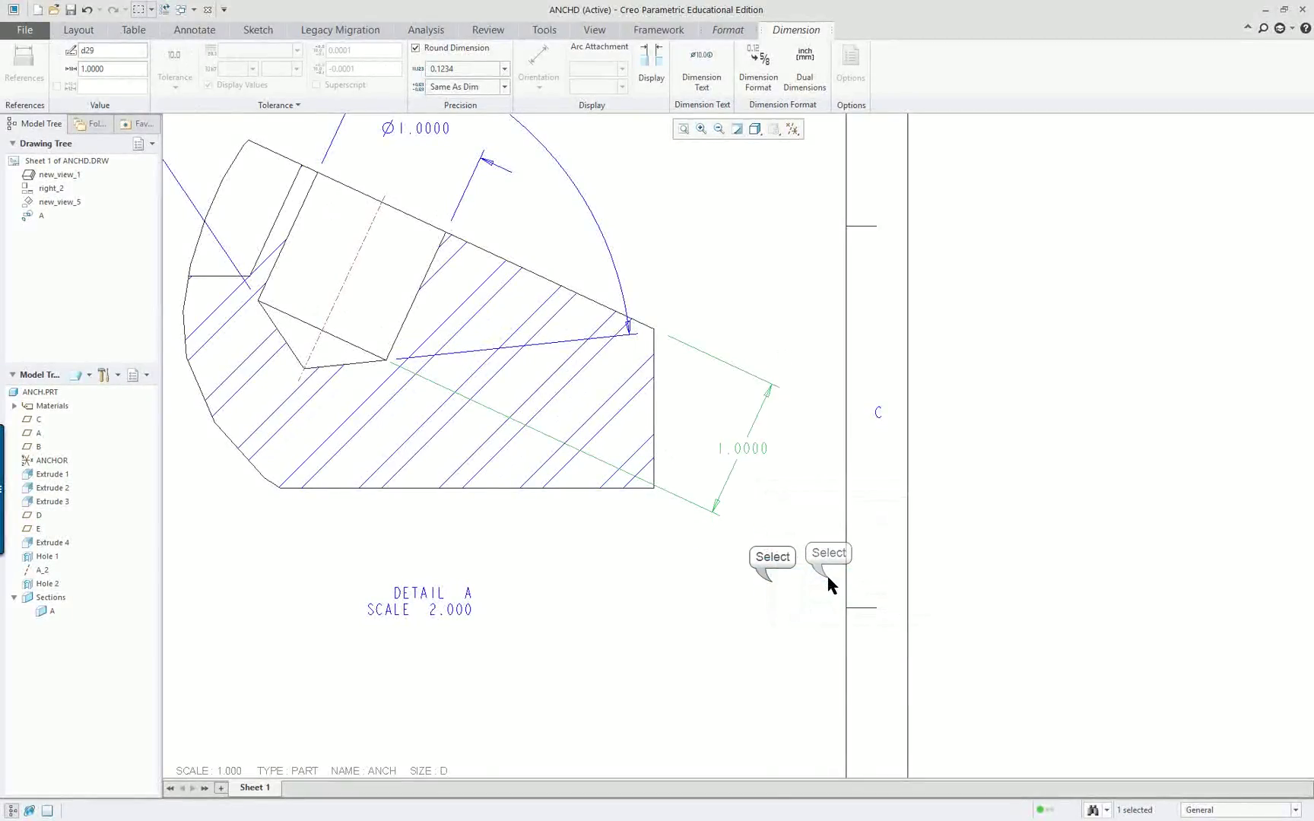
click(769, 584)
Review the whole sheet and examine section A-A's dimensions, datums and small cross hole up close.
scroll(730, 579, up, 5)
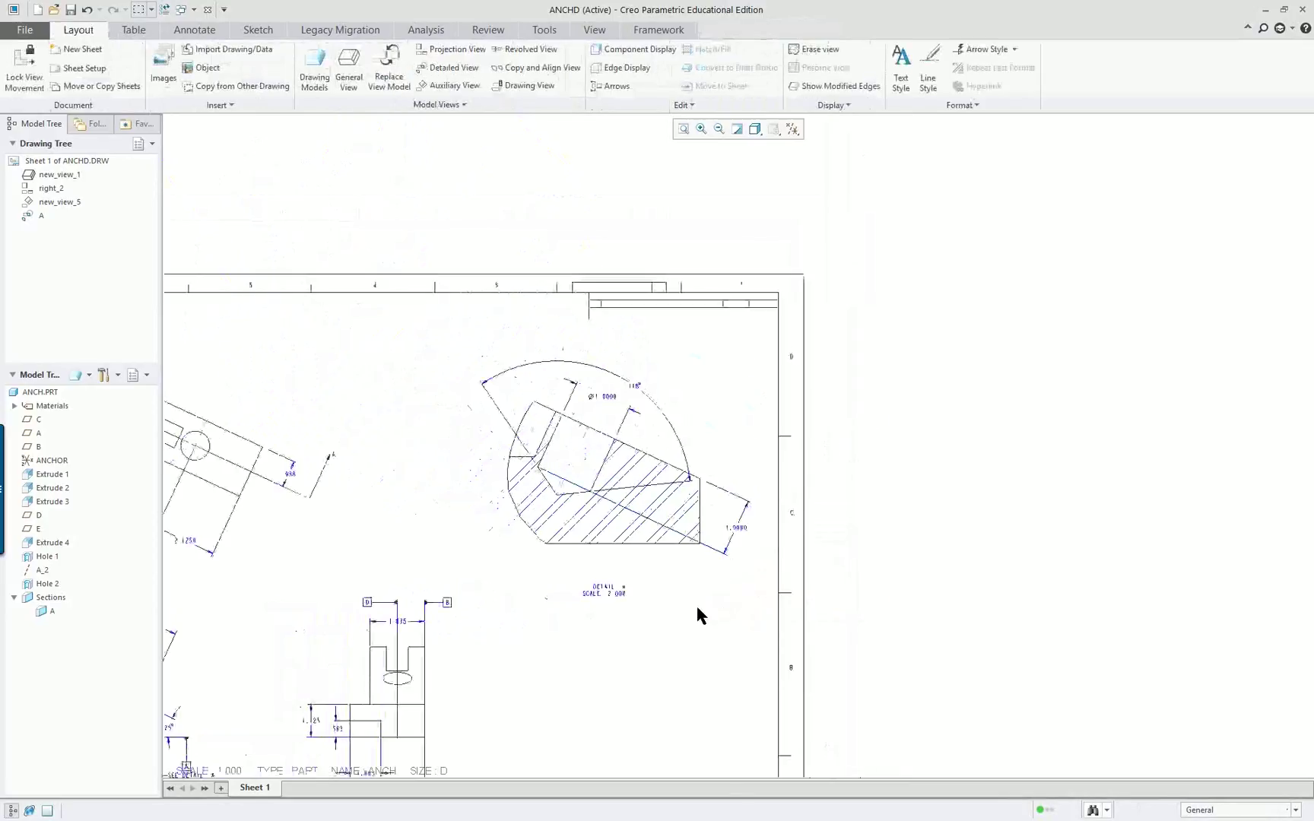
scroll(669, 606, up, 4)
scroll(369, 678, down, 4)
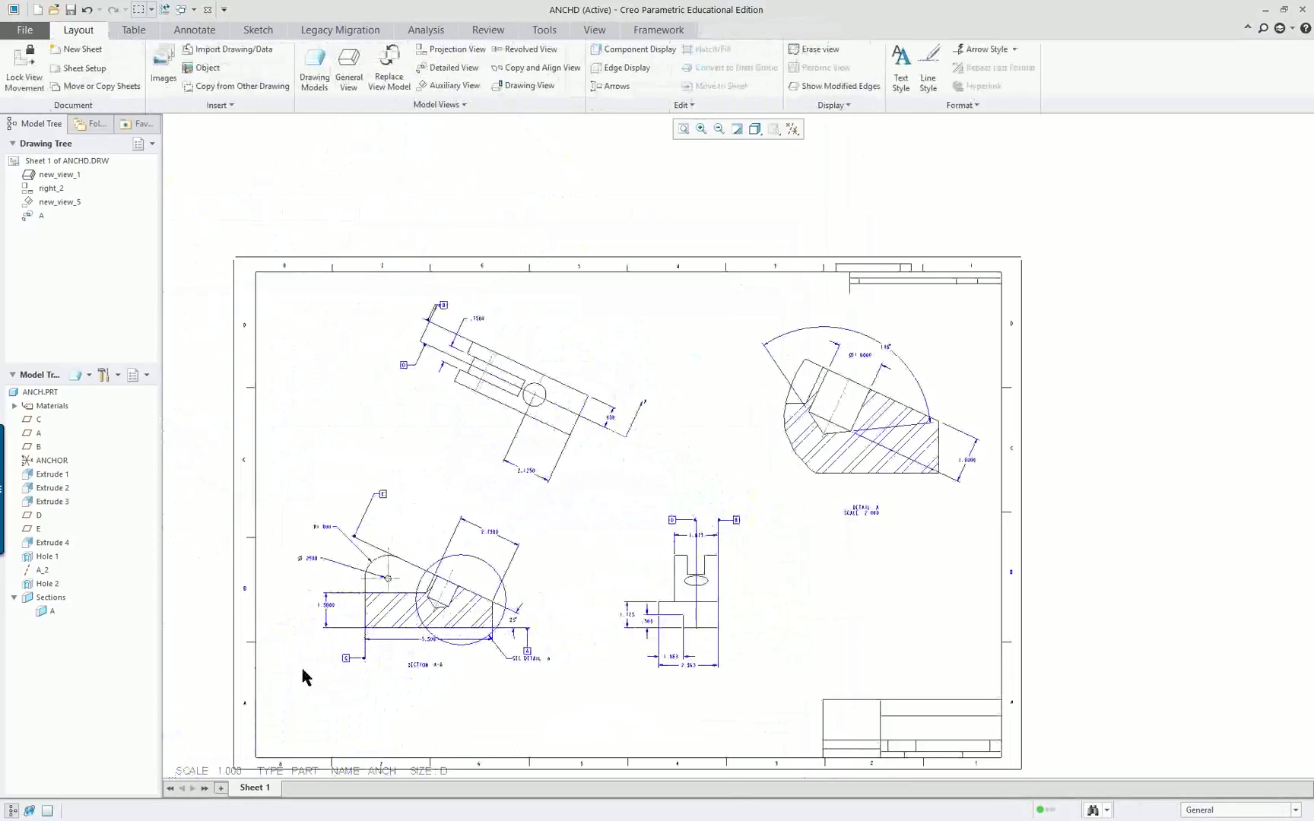
scroll(319, 715, down, 5)
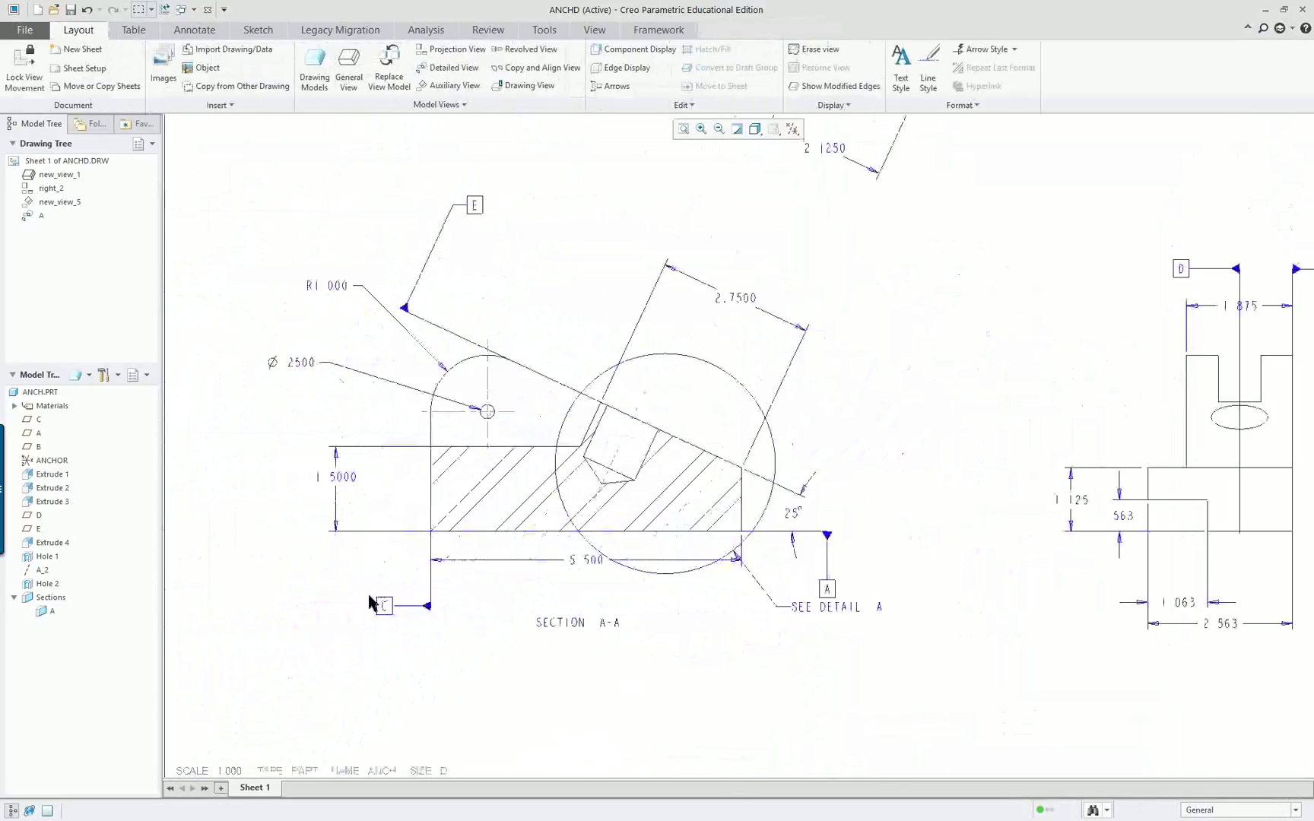
scroll(839, 667, up, 3)
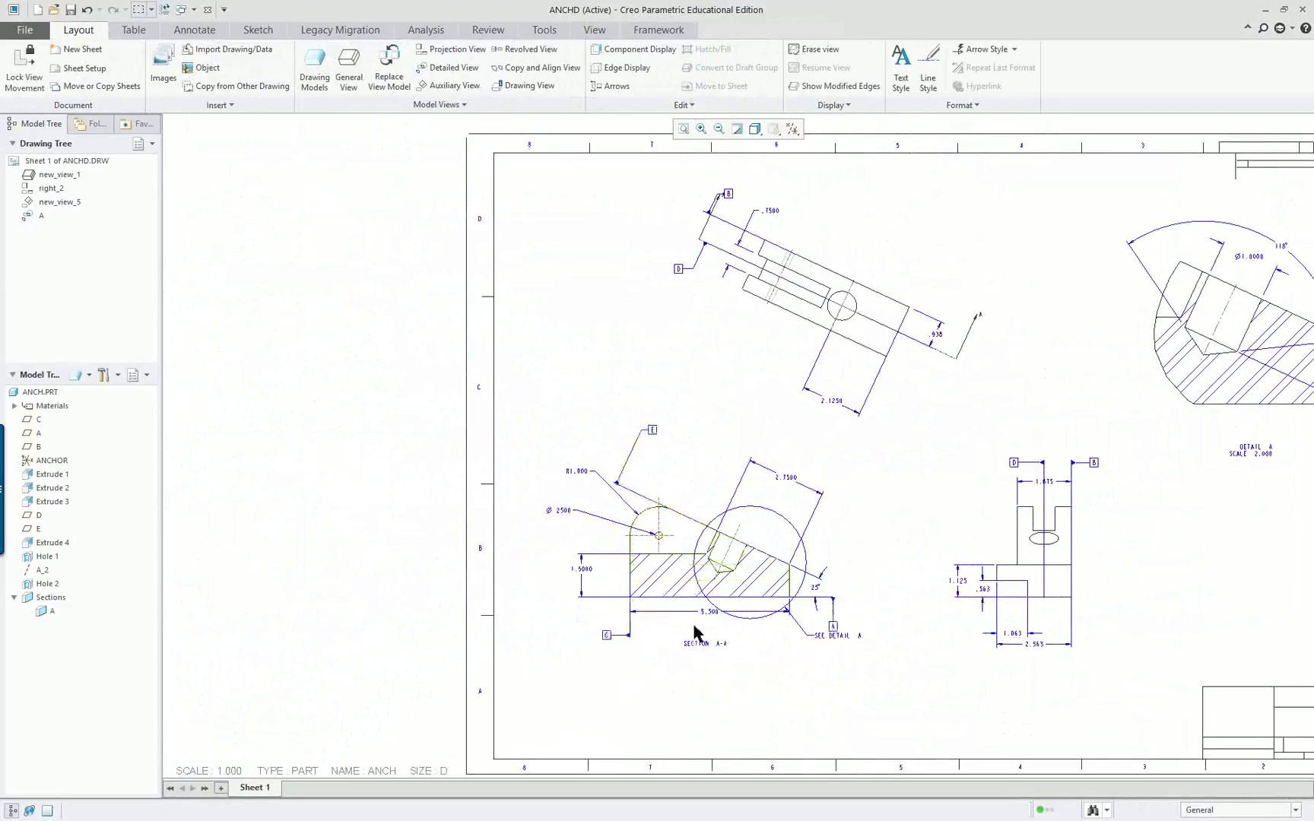
scroll(704, 612, down, 3)
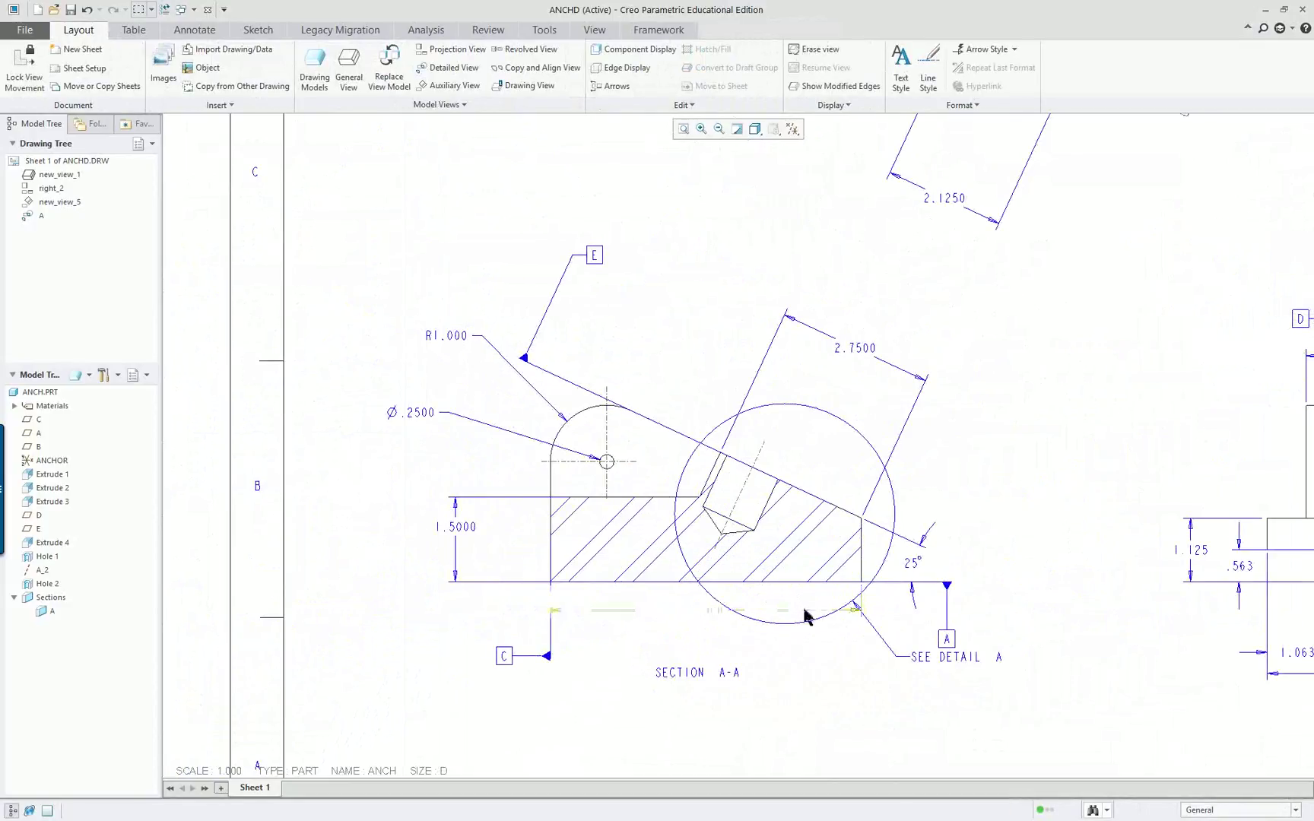
scroll(806, 614, up, 3)
scroll(1098, 661, down, 1)
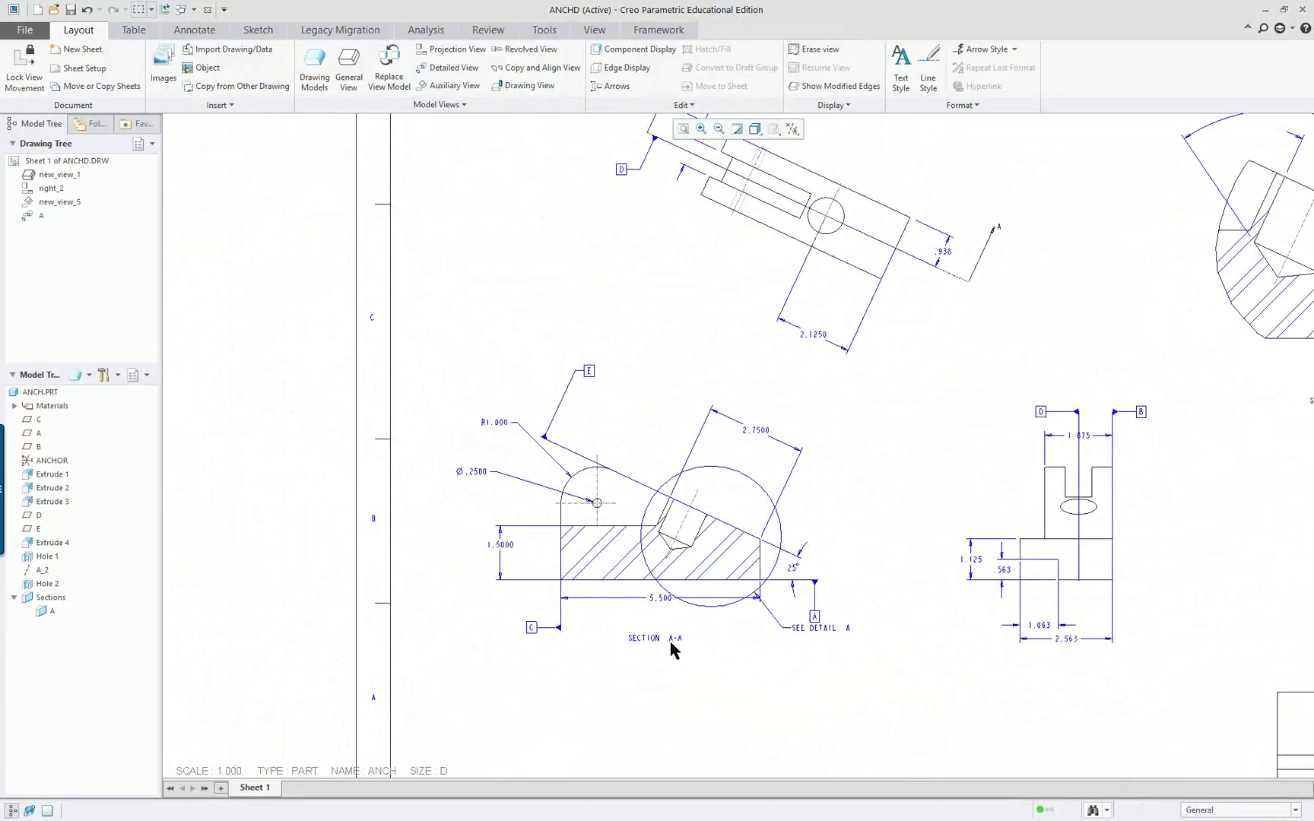
scroll(430, 570, down, 2)
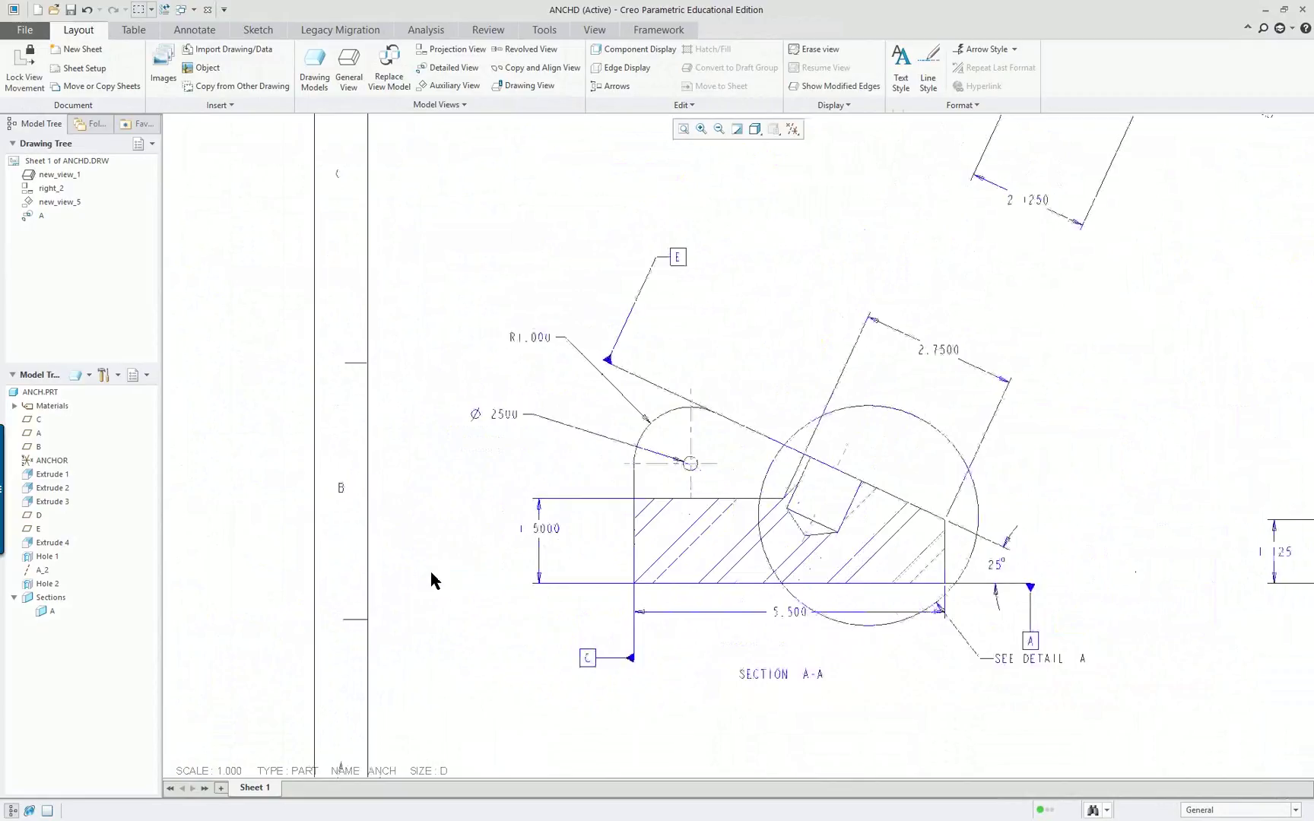
scroll(430, 569, down, 1)
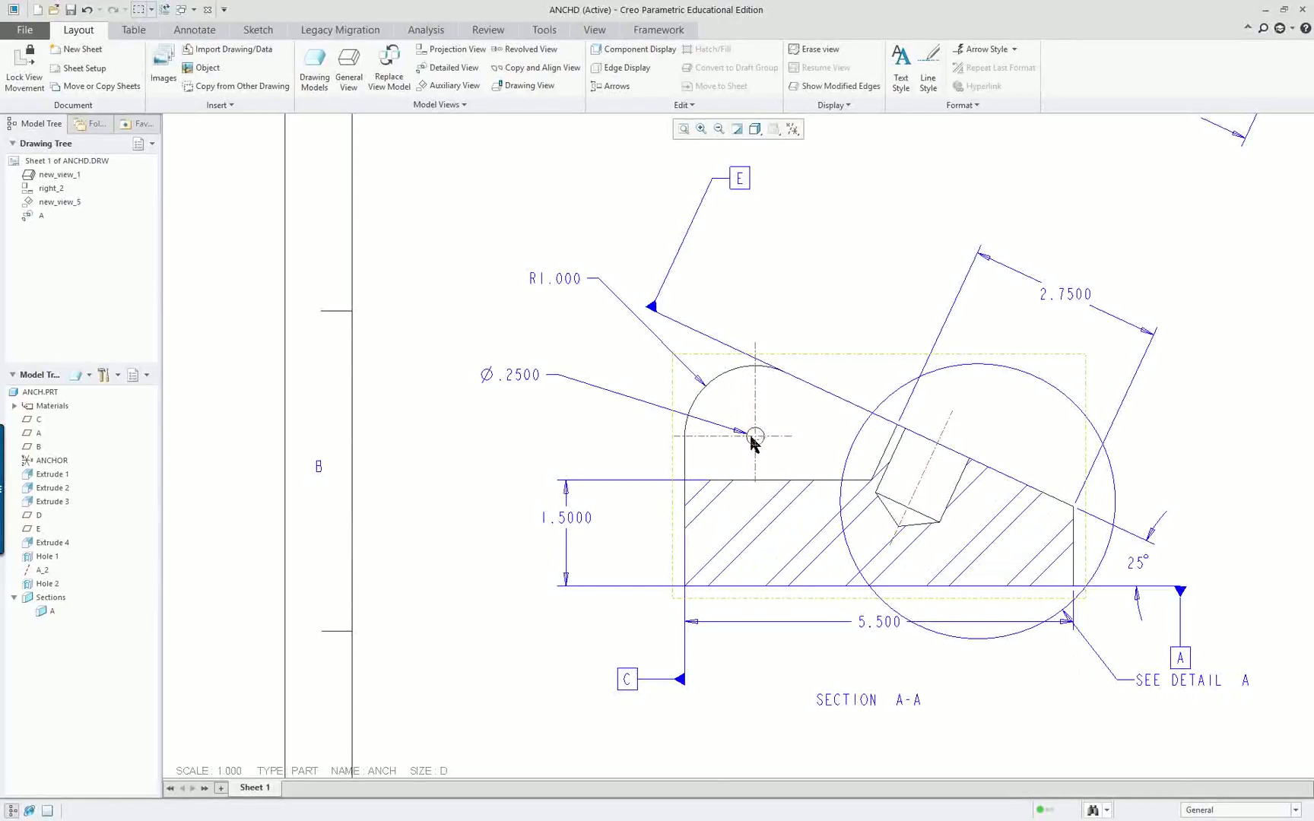
scroll(867, 483, down, 3)
scroll(1053, 469, up, 2)
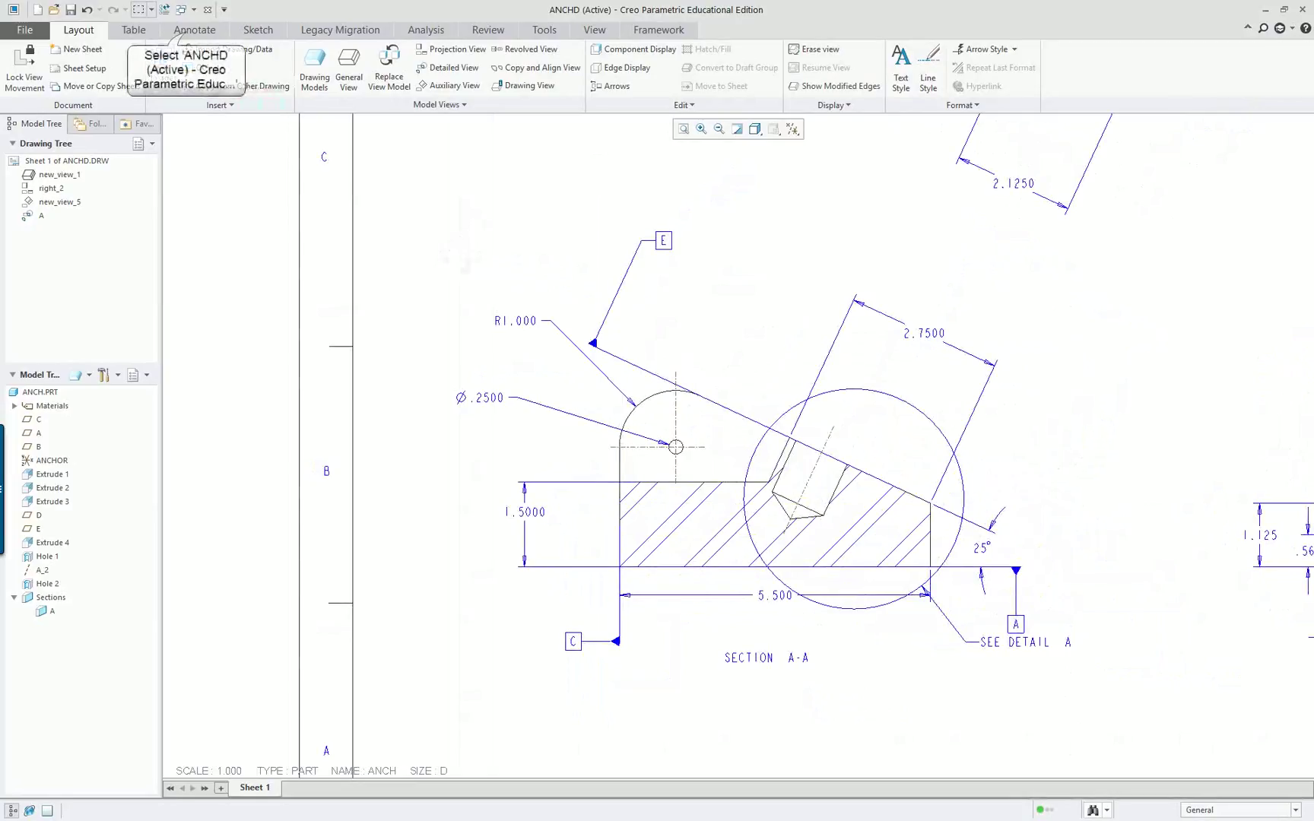
Create a reference dimension in section A-A from the bottom edge to the centre of the rounded upper corner's arc.
click(190, 31)
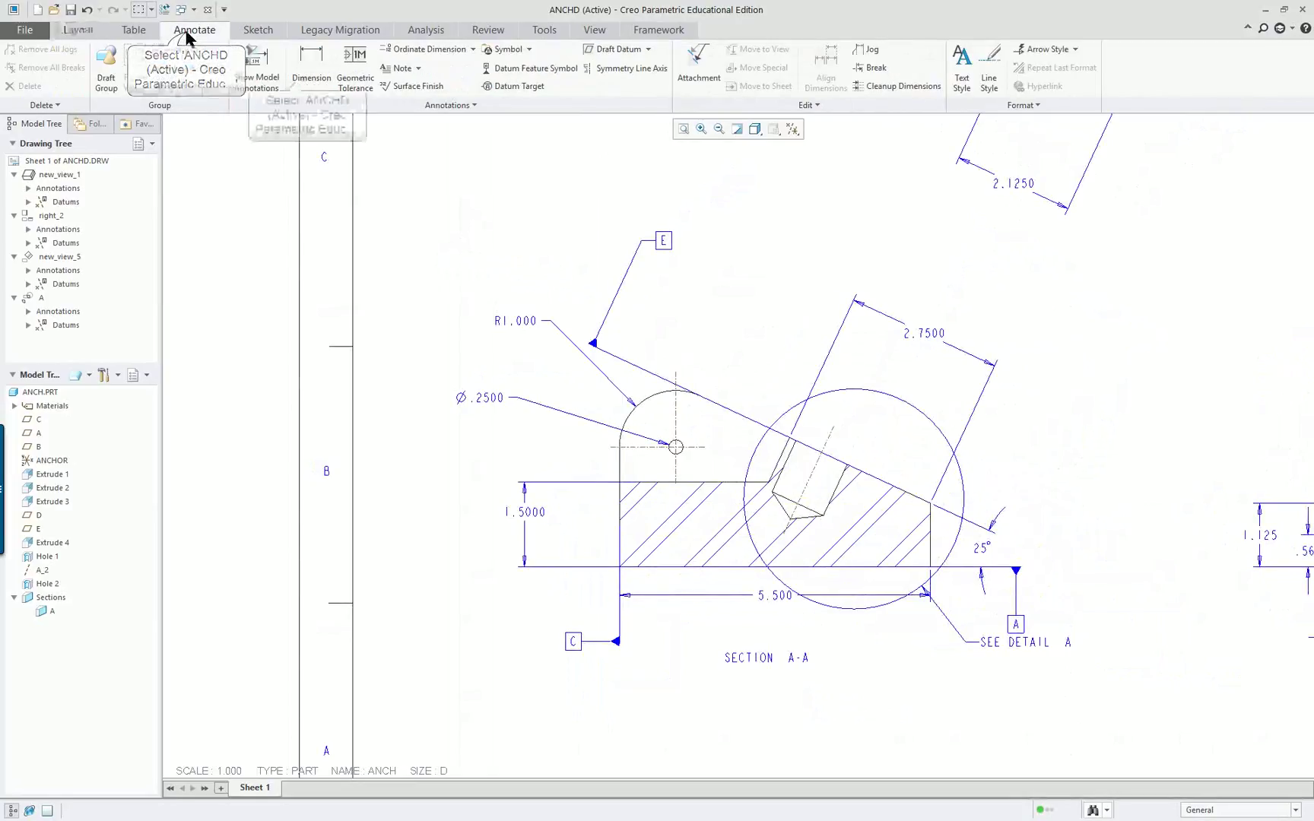
click(308, 82)
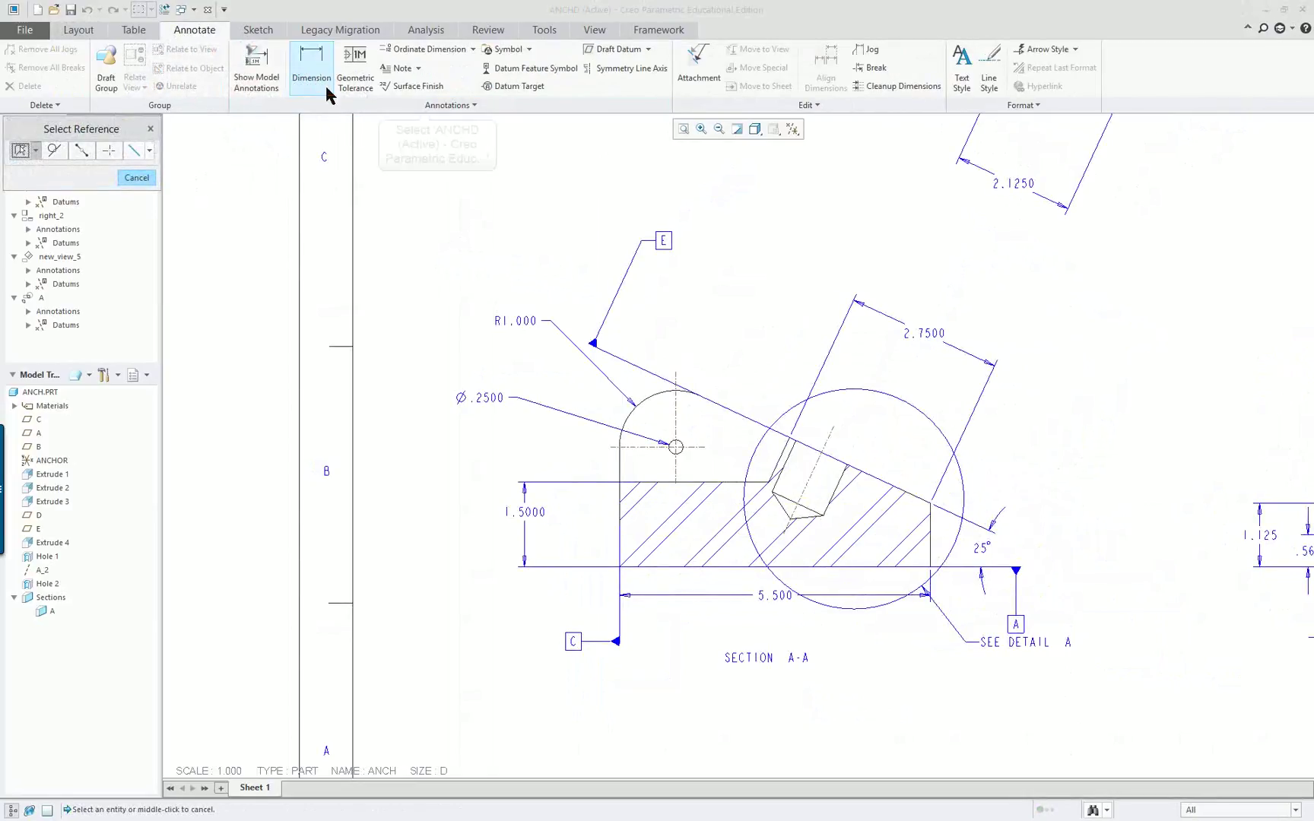
click(449, 105)
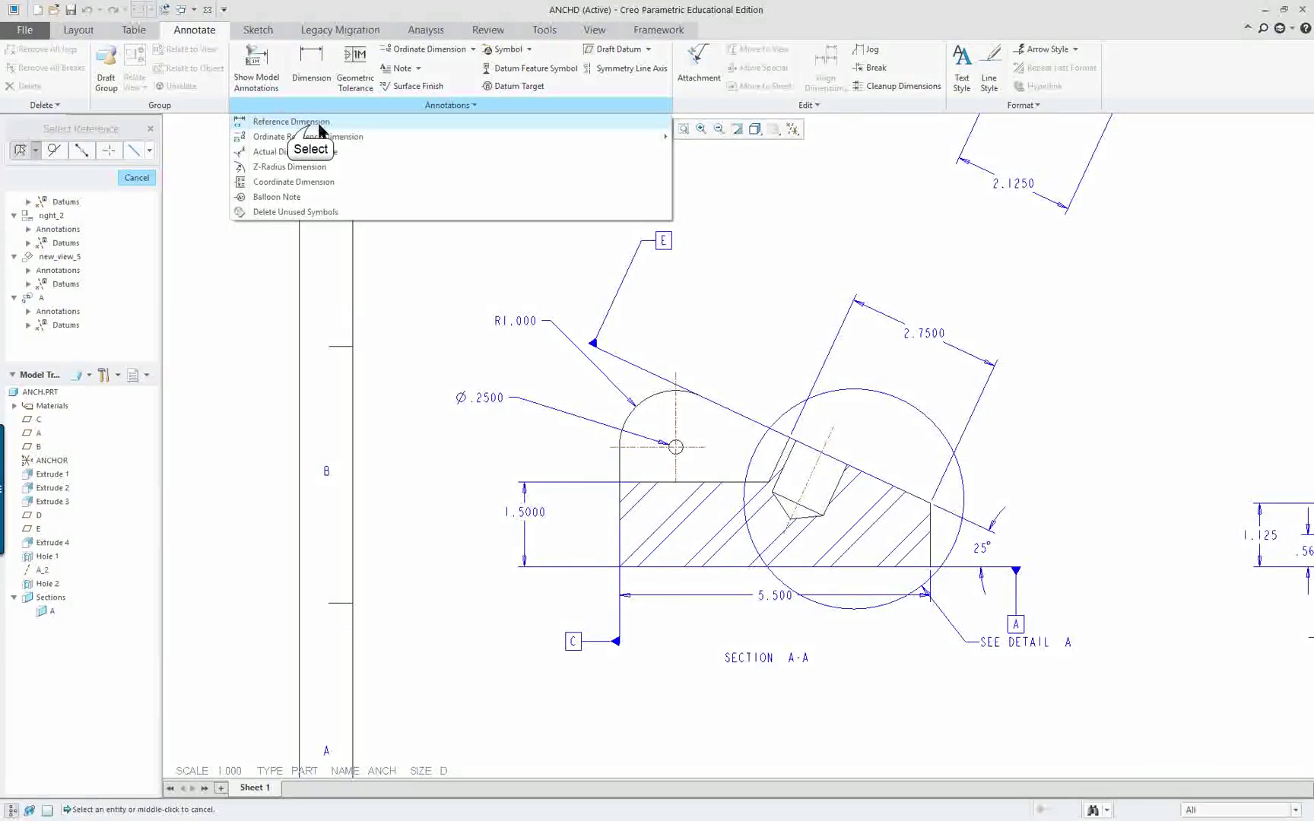
click(657, 567)
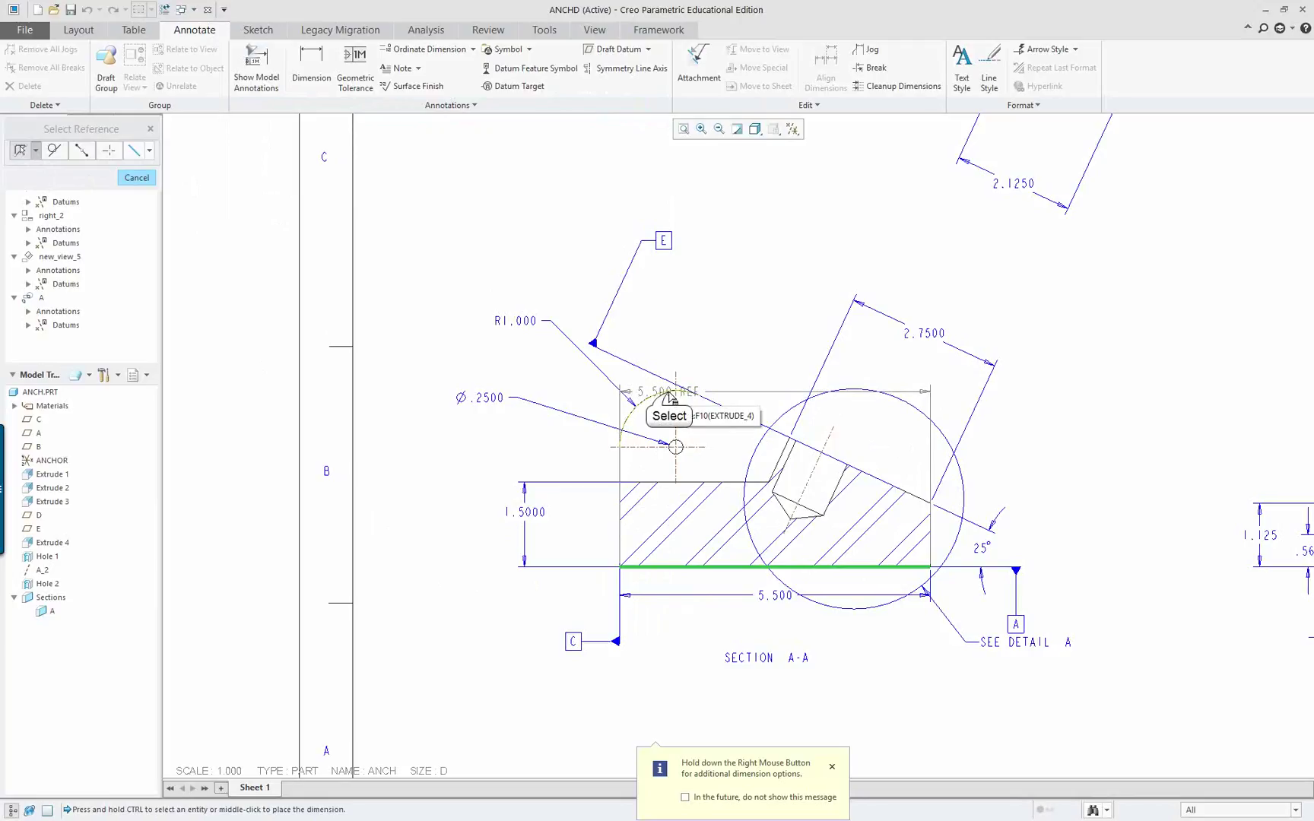
ctrl+click(671, 394)
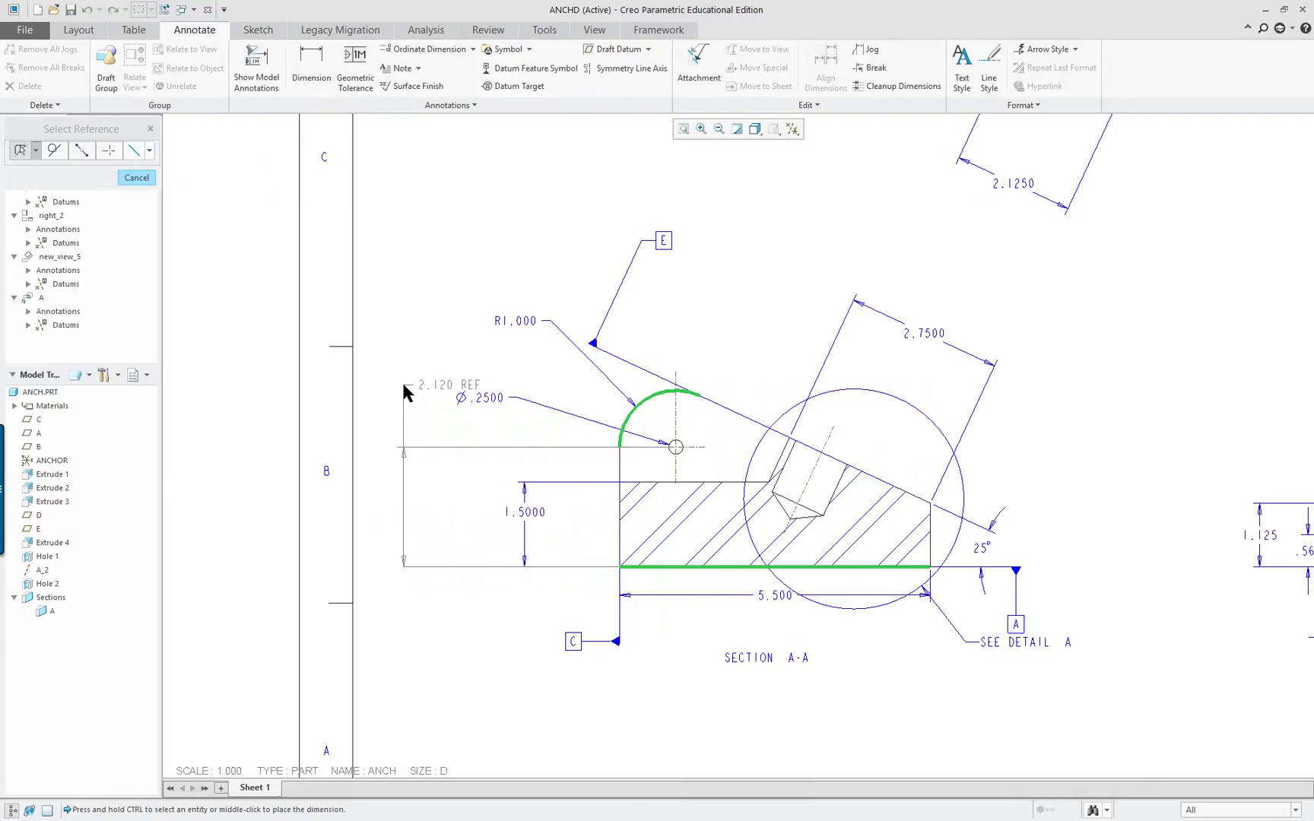
Add a second reference dimension in section A-A from the bottom edge to the arc's upper tangent for the overall height.
drag(106, 134, 349, 151)
click(295, 163)
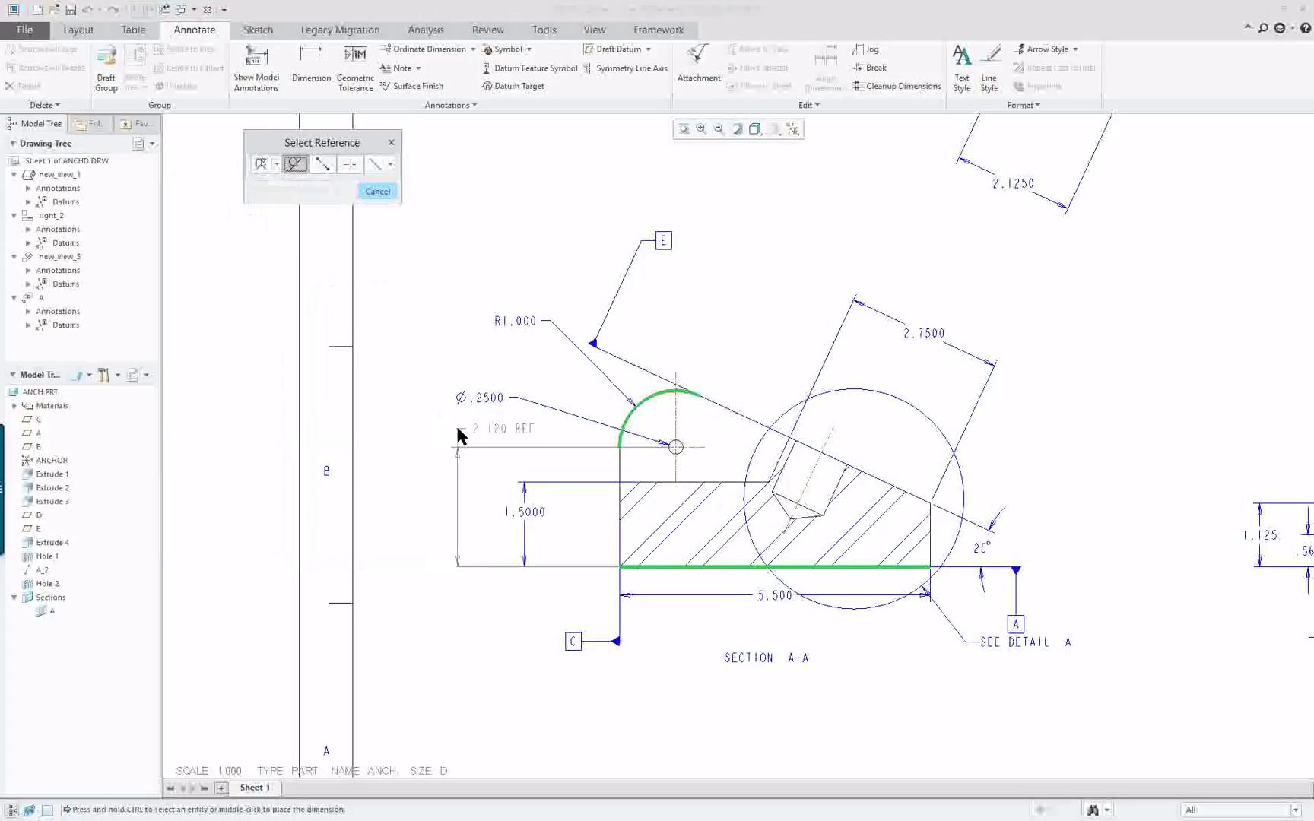
click(653, 399)
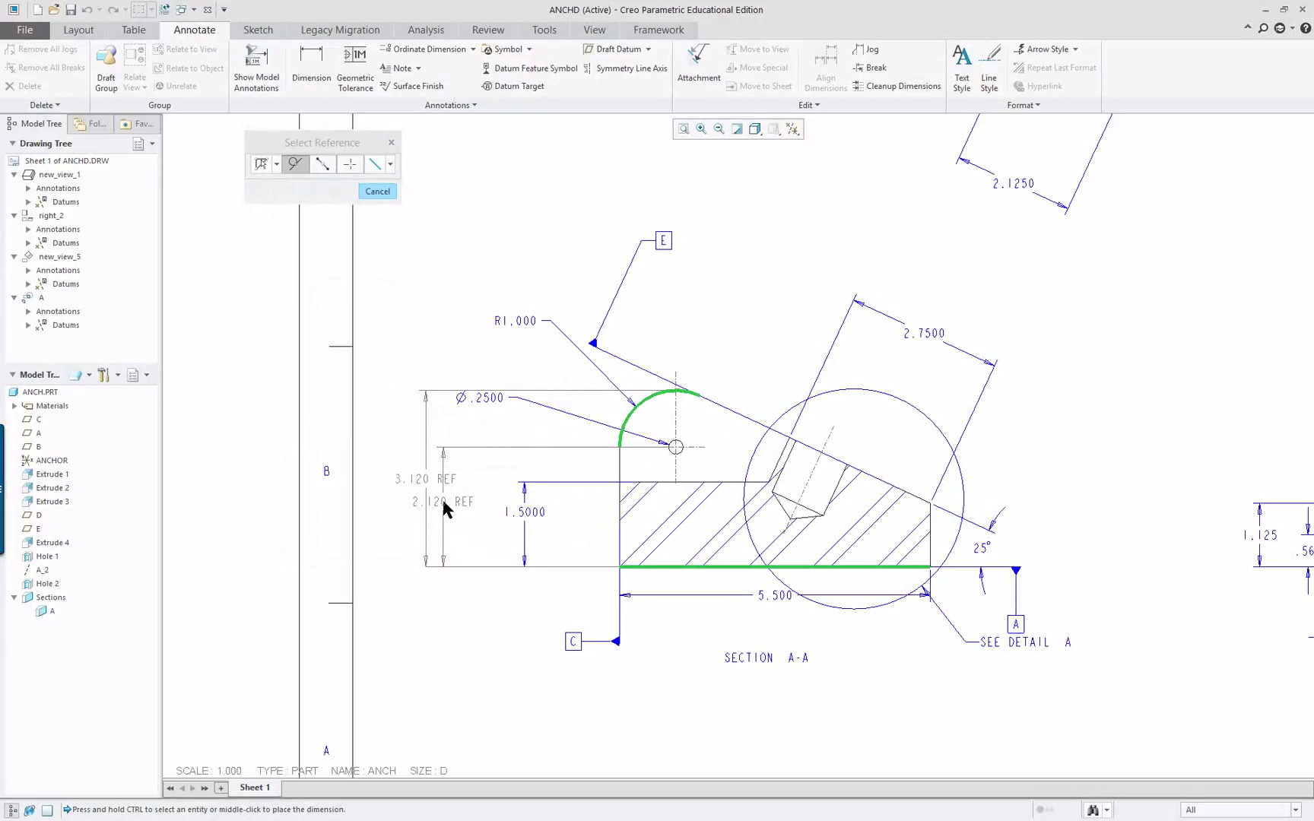
middle_click(441, 497)
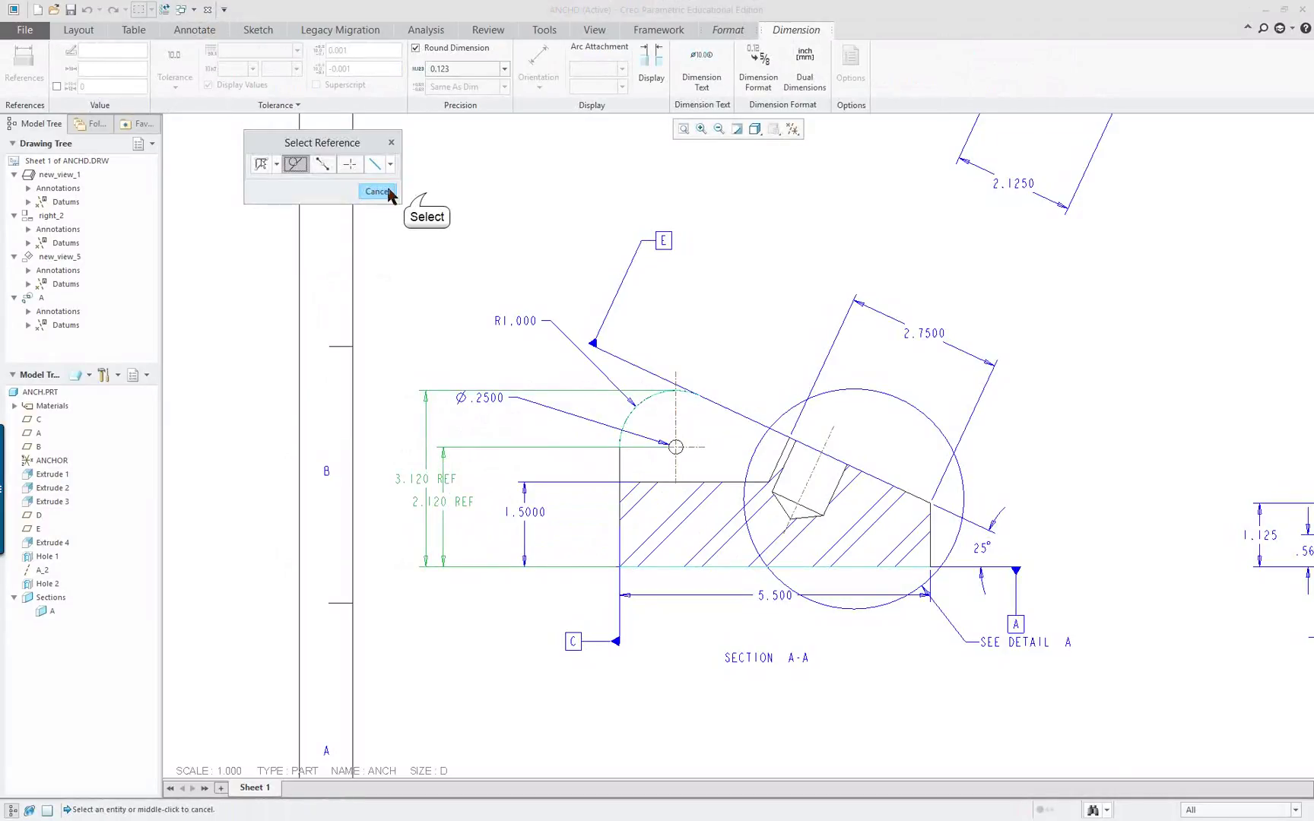
click(388, 192)
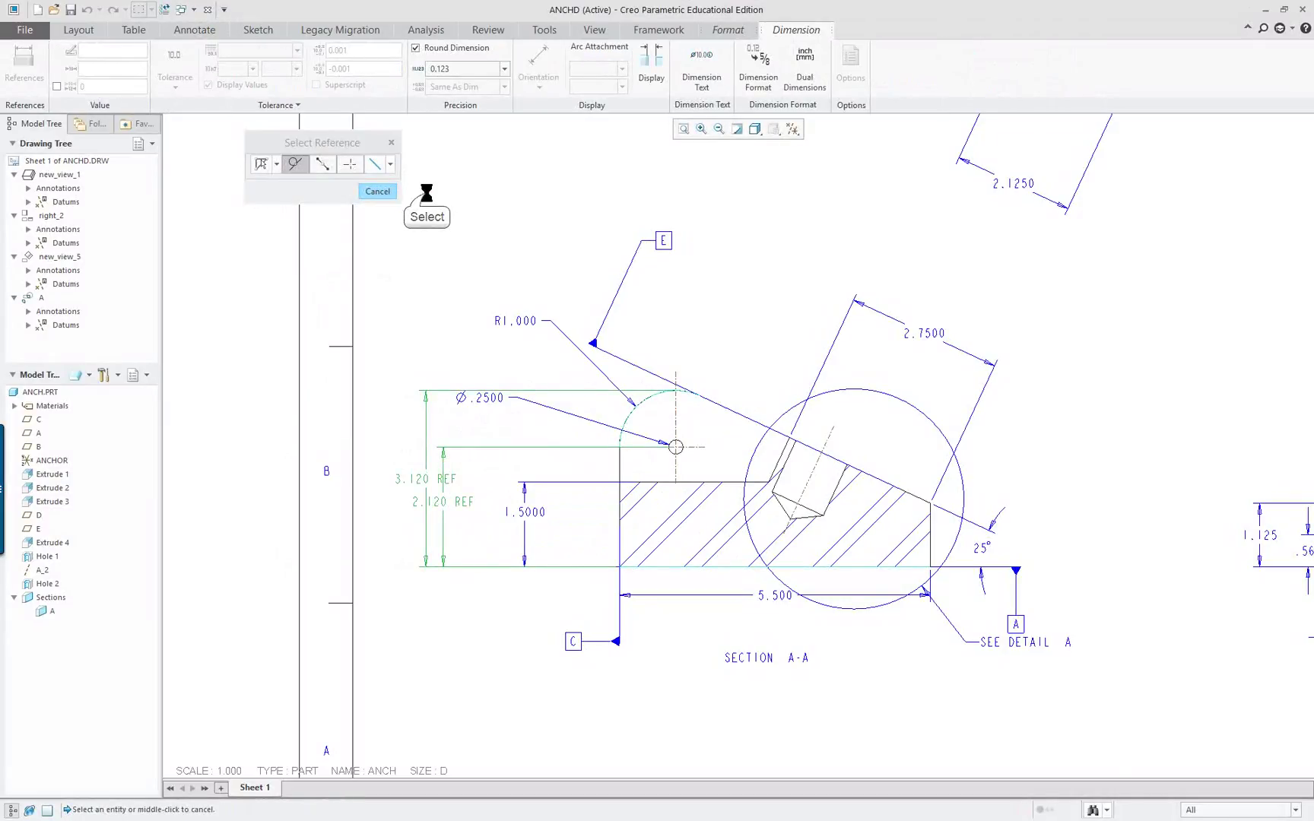
click(378, 191)
Spread section A-A's two reference dimensions apart, moving the arc-centre height closer to the part and the overall height farther out.
scroll(395, 536, down, 2)
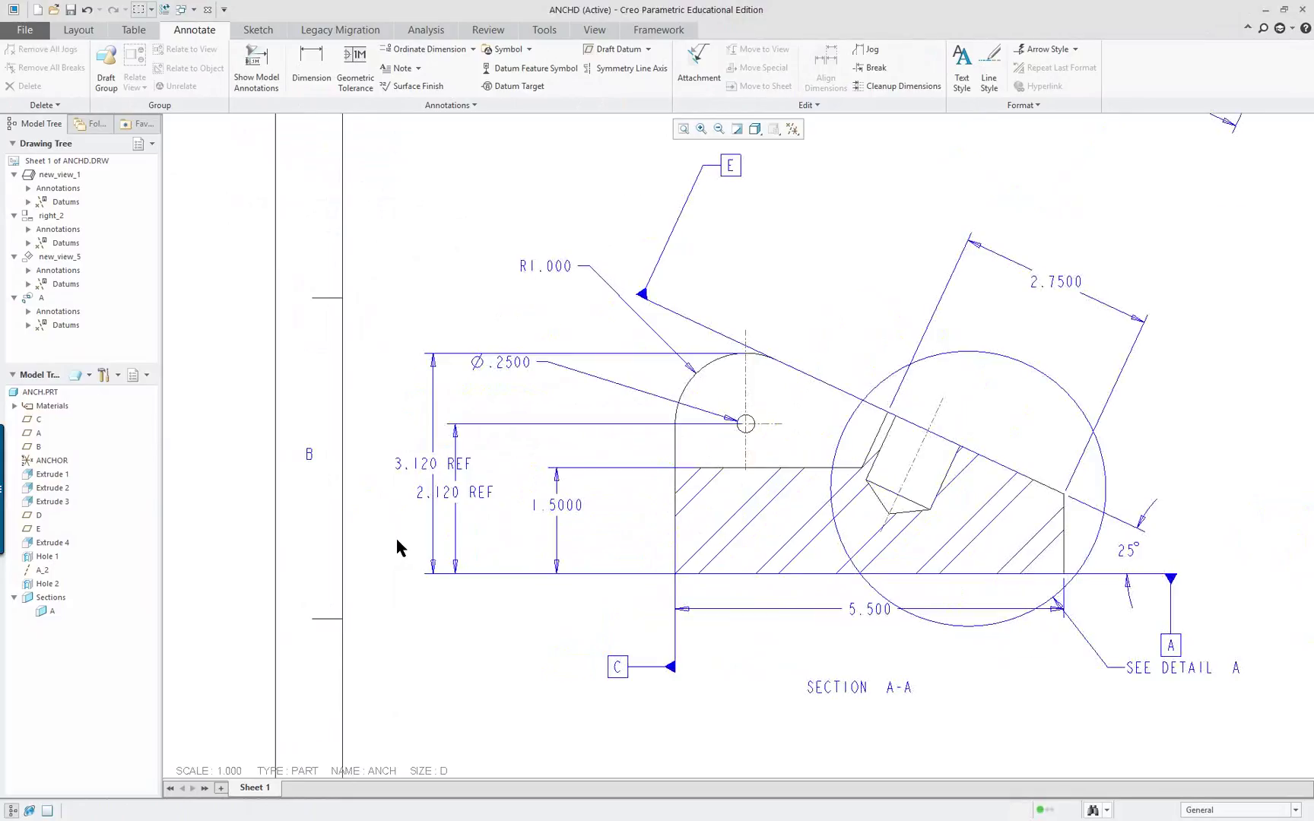
scroll(395, 537, down, 1)
click(499, 480)
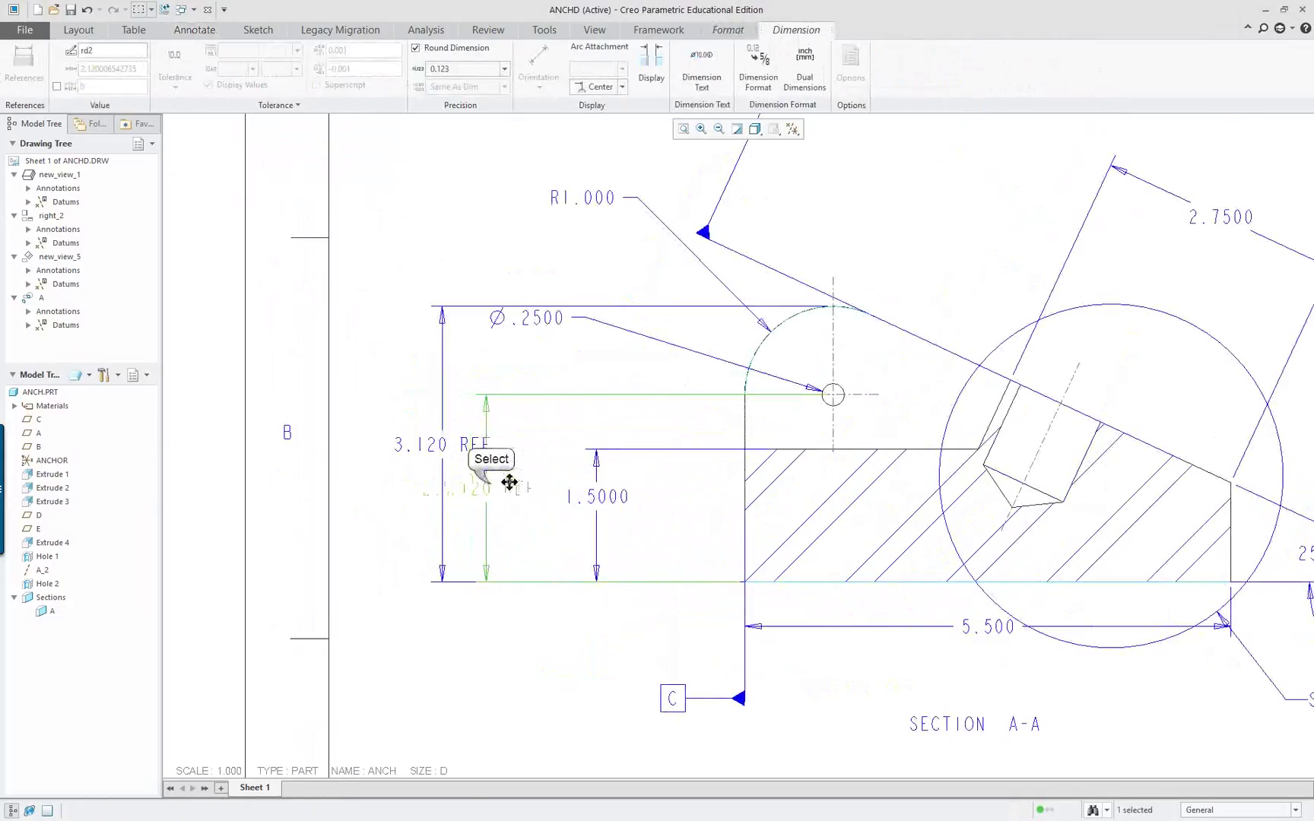
drag(509, 481, 527, 479)
click(461, 444)
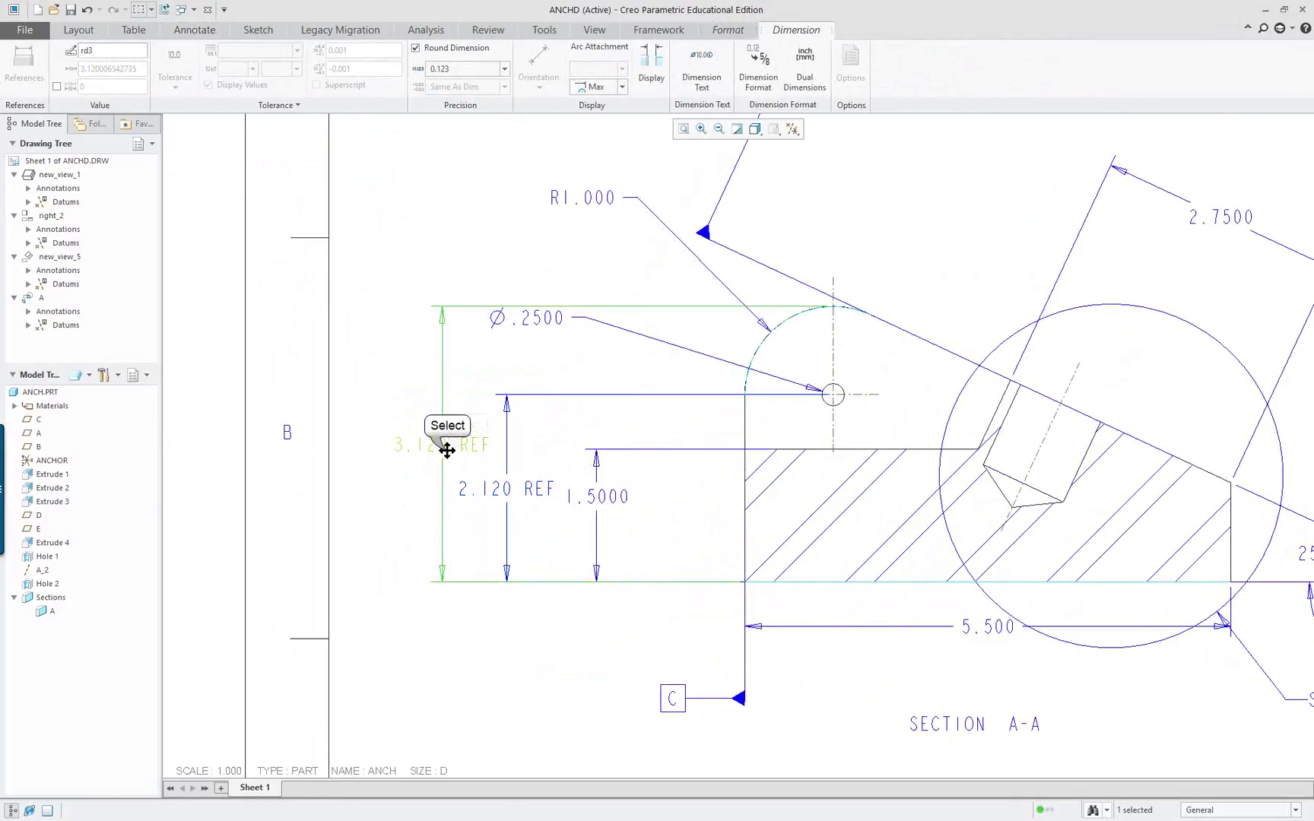
drag(447, 451, 423, 441)
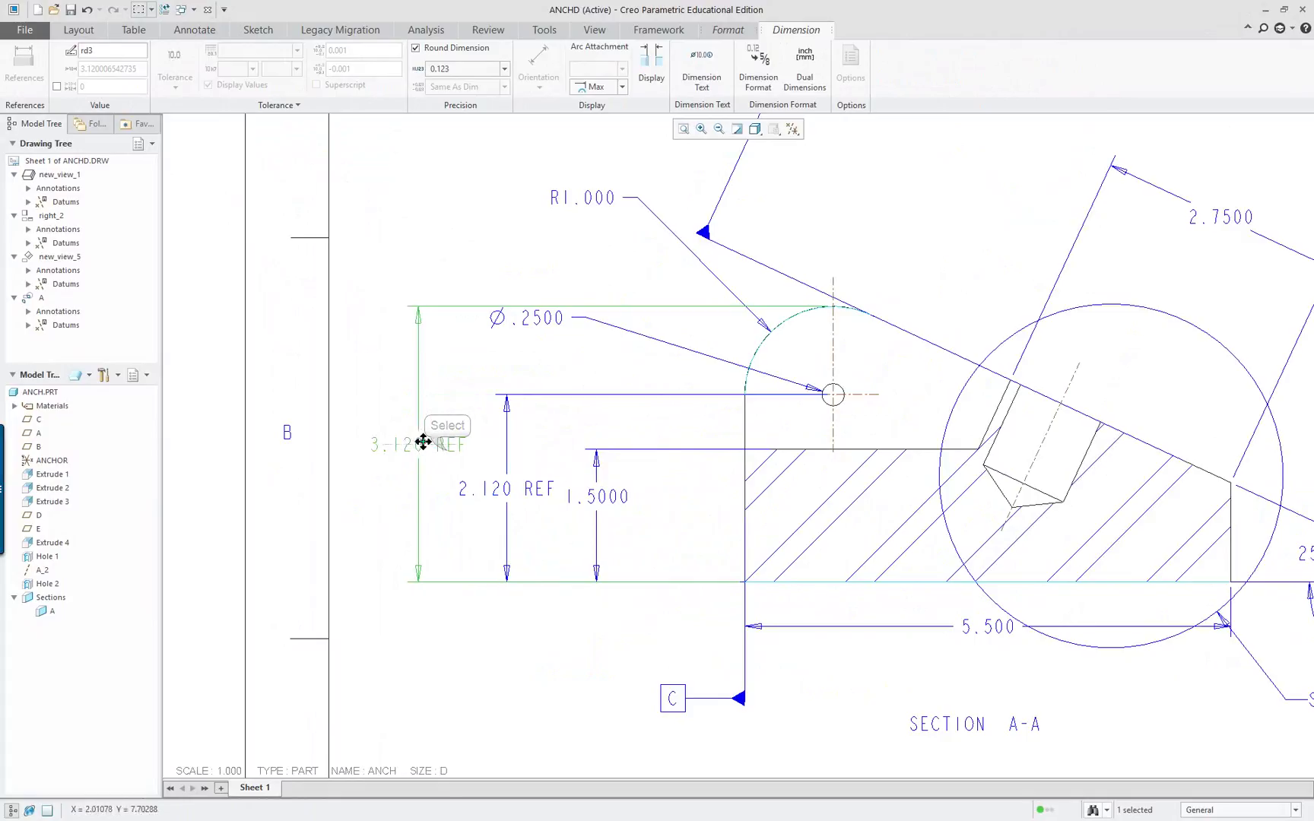
click(462, 380)
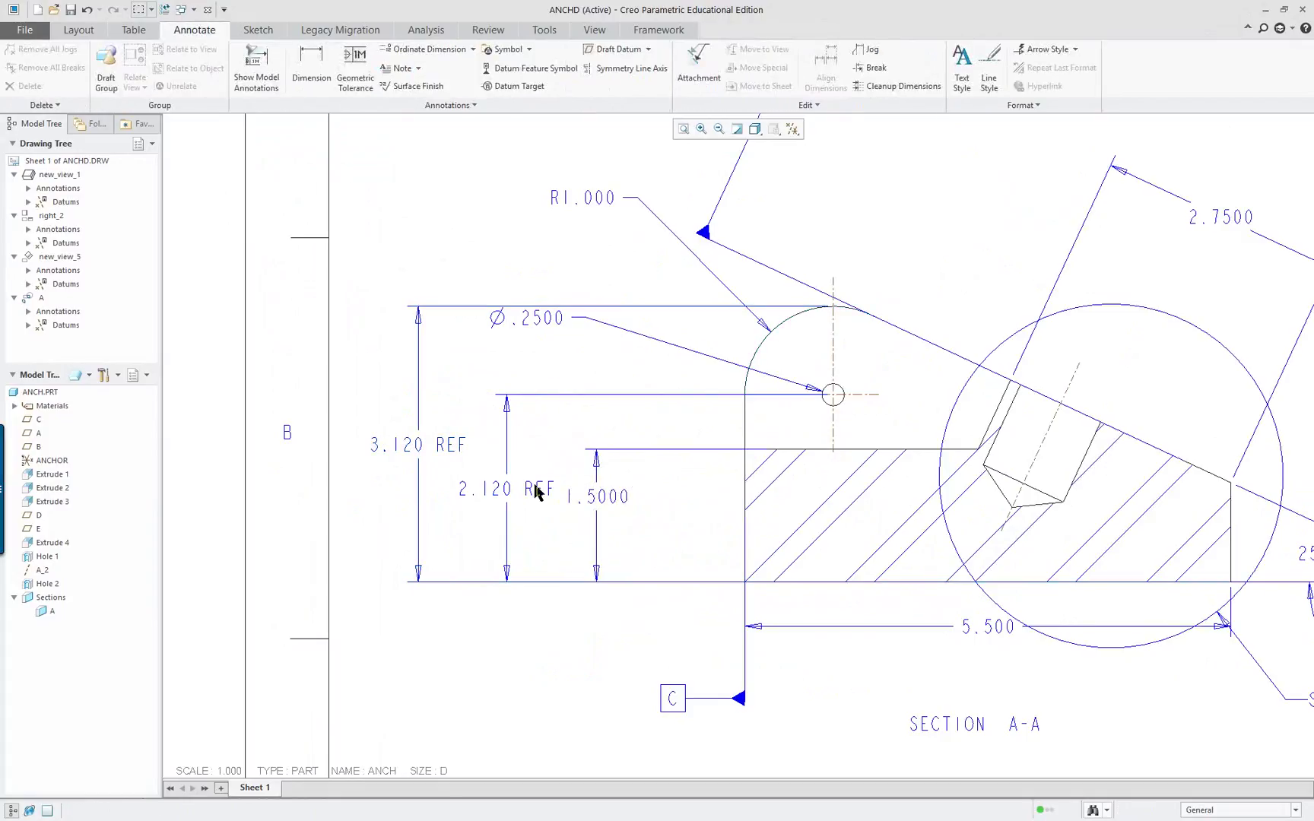
Remove the REF suffix from section A-A's overall height reference dimension and enclose its value in parentheses.
click(444, 445)
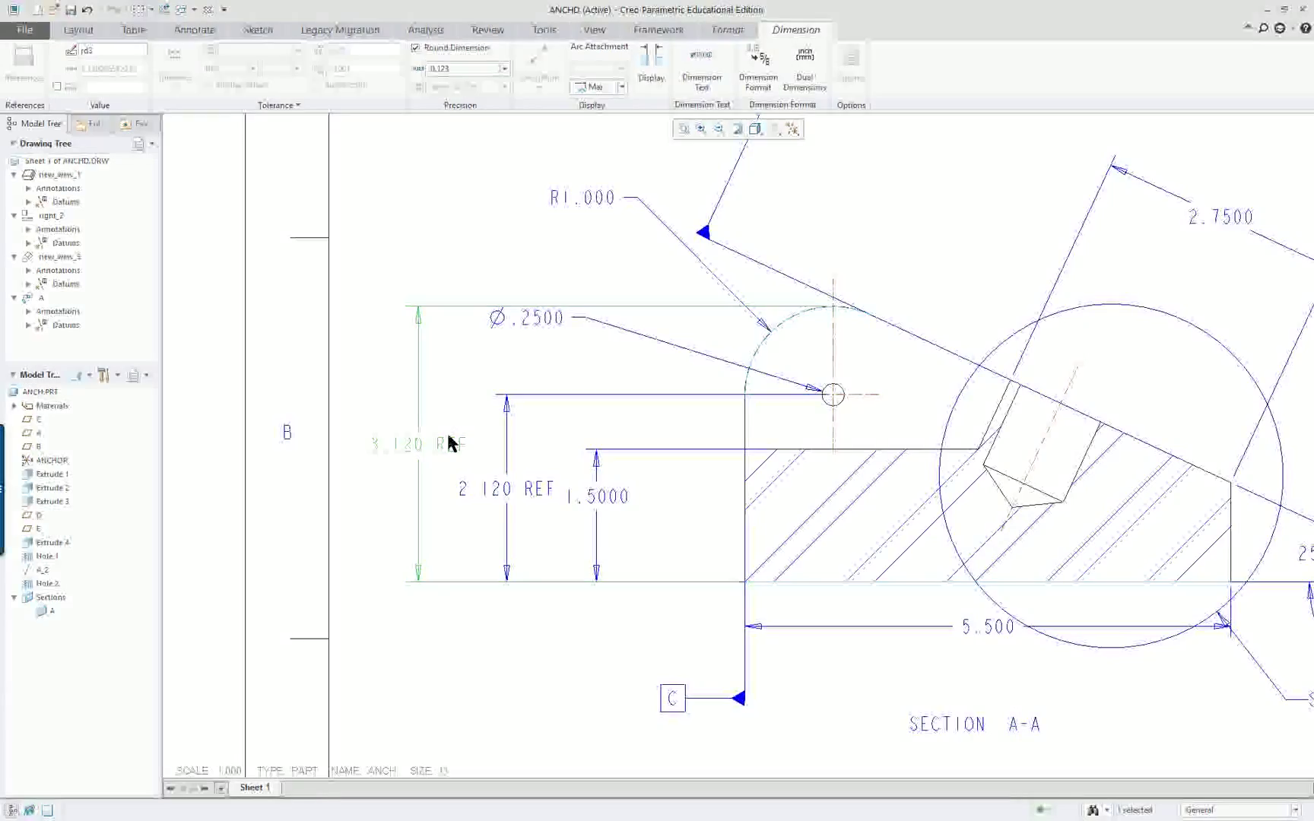
click(656, 75)
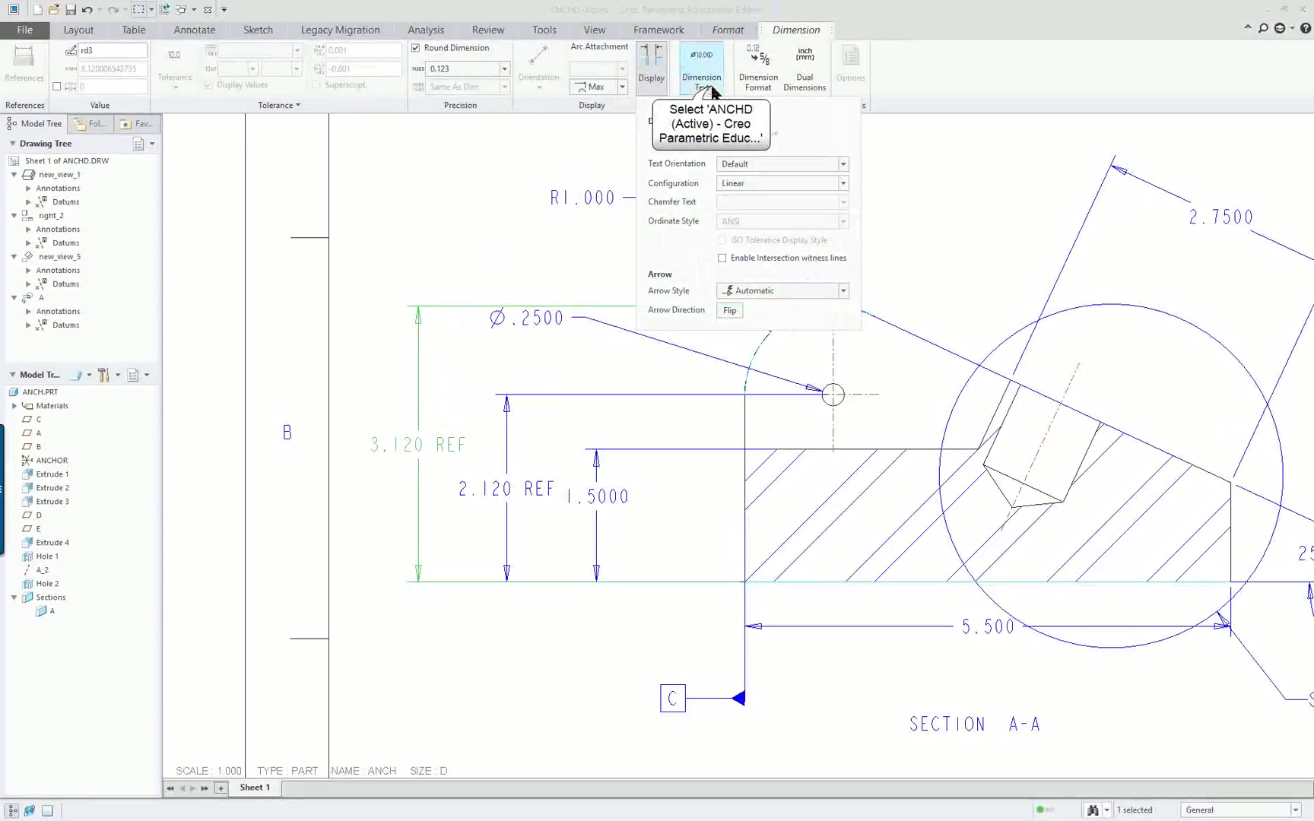
click(701, 65)
drag(775, 337, 602, 340)
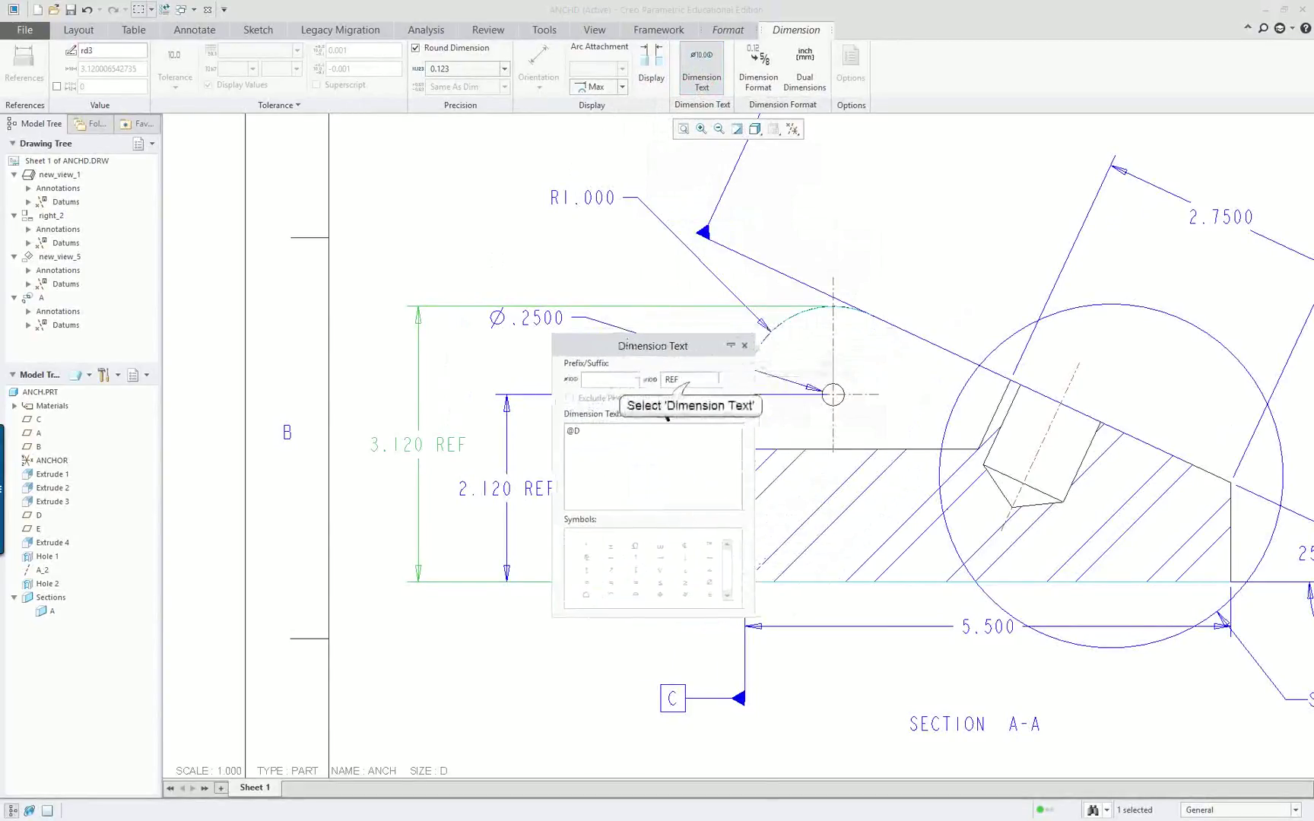
click(693, 383)
key(BackSpace)
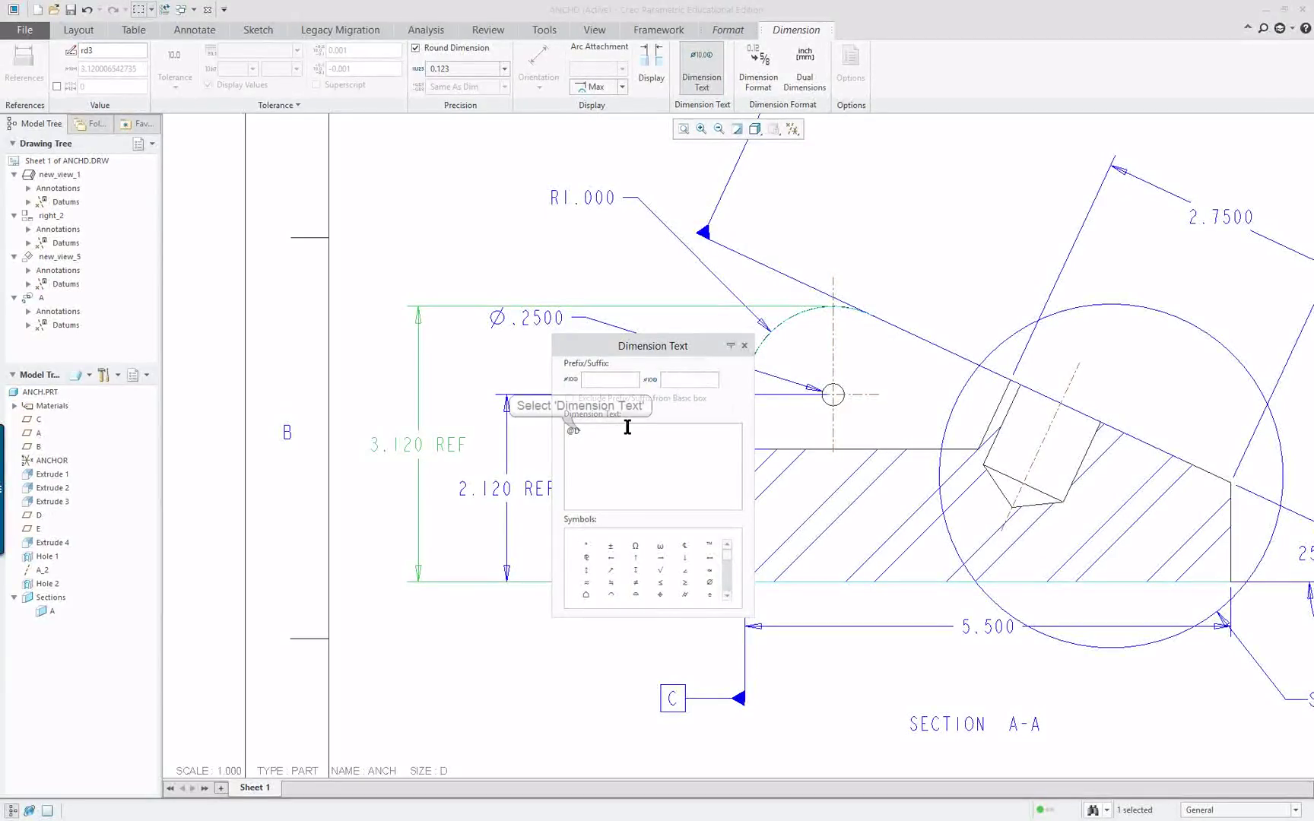
click(578, 432)
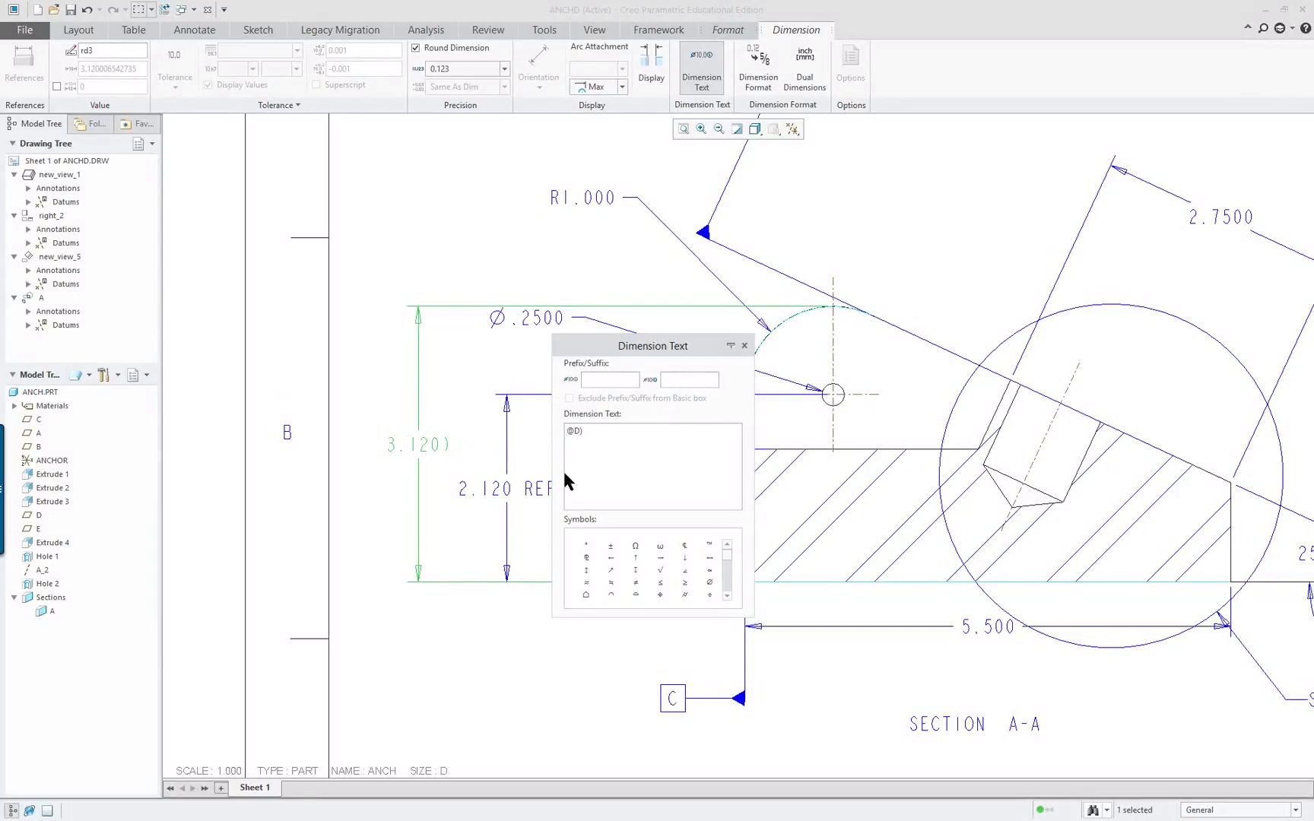
text(()
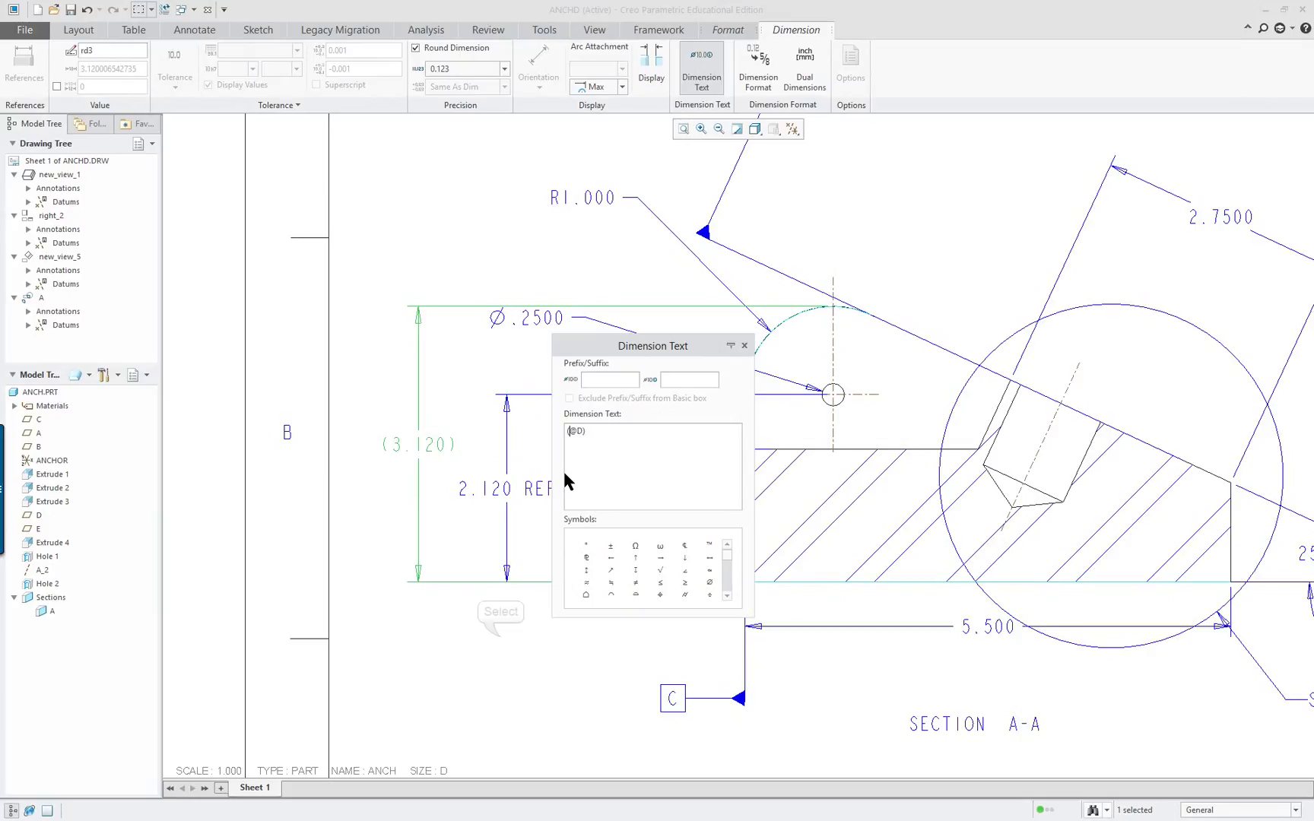
click(501, 645)
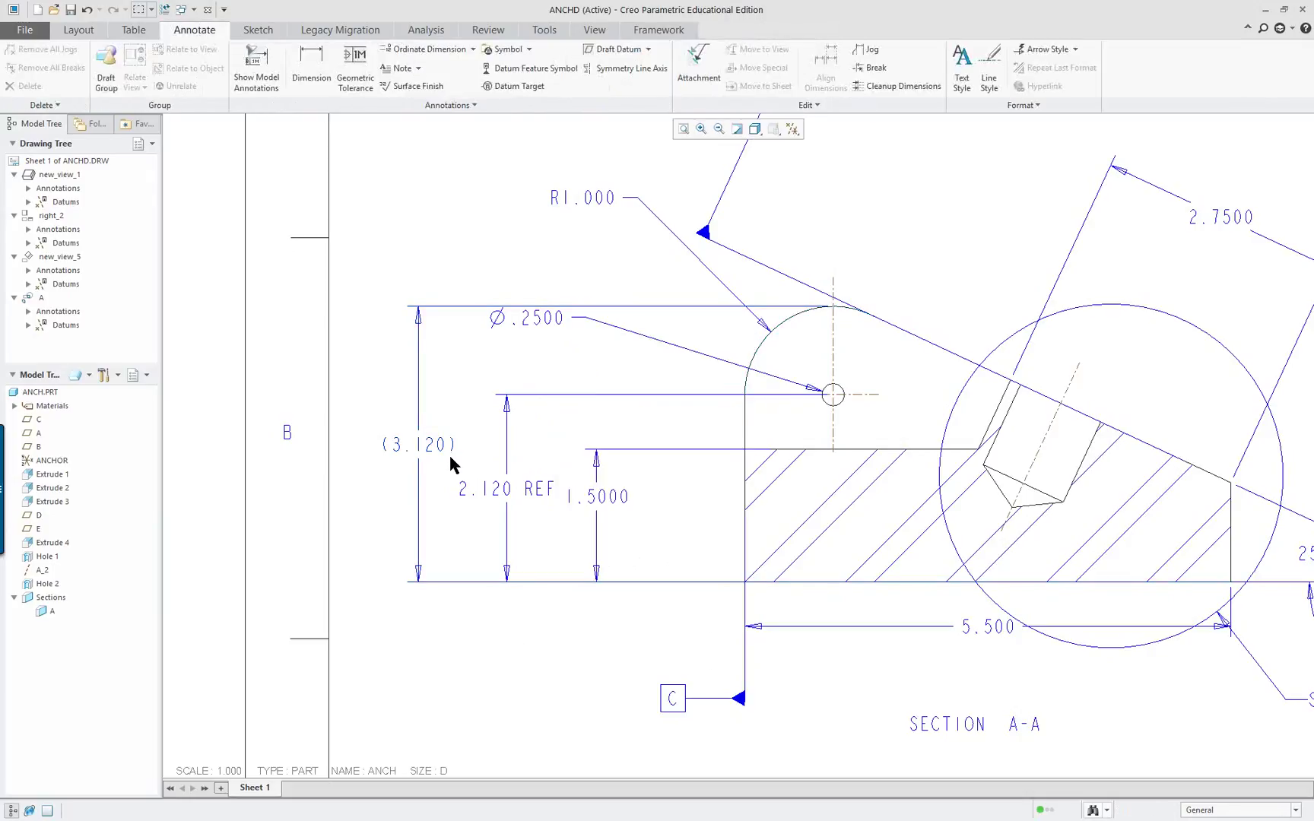
Replace the REF suffix of section A-A's arc-centre height dimension with parentheses around its value.
click(517, 493)
double_click(517, 493)
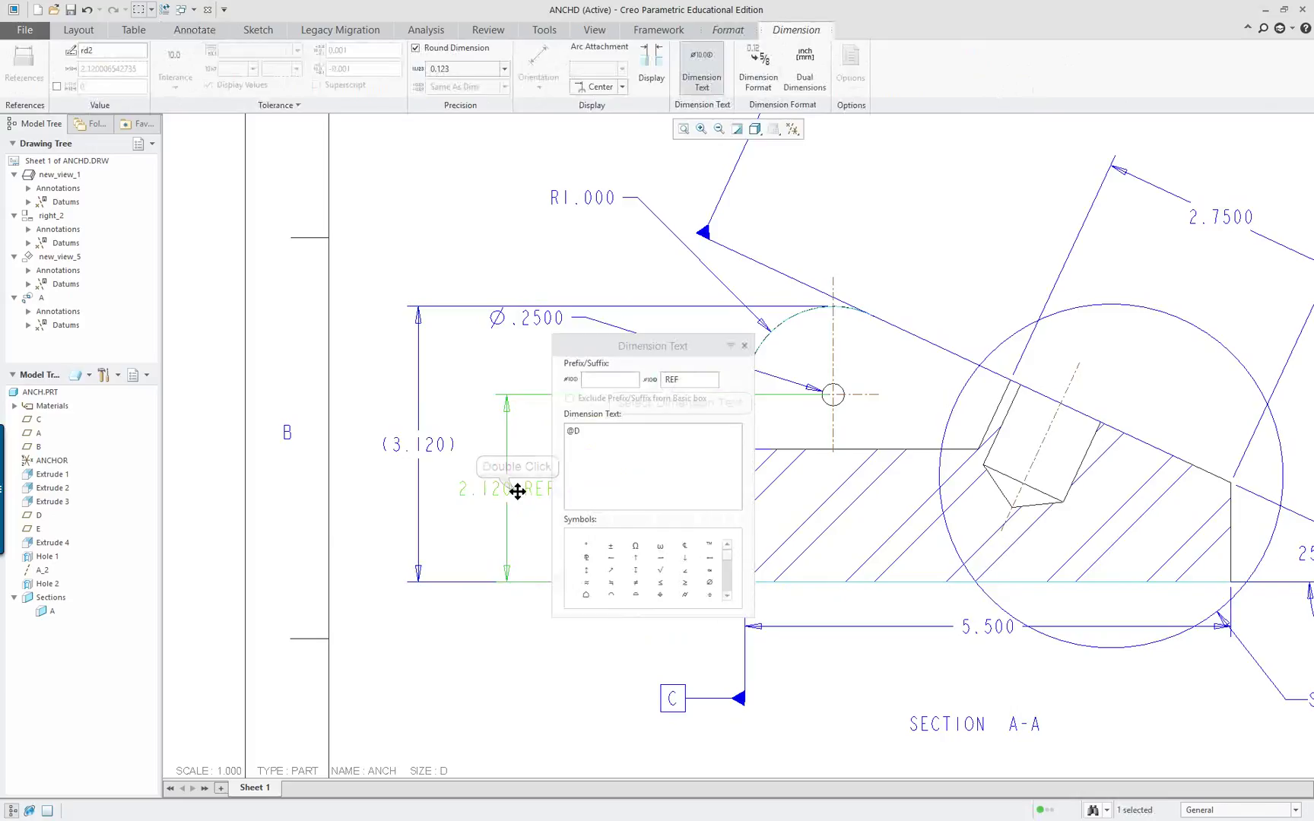
click(689, 379)
key(BackSpace)
key(BackSpace)
key(BackSpace)
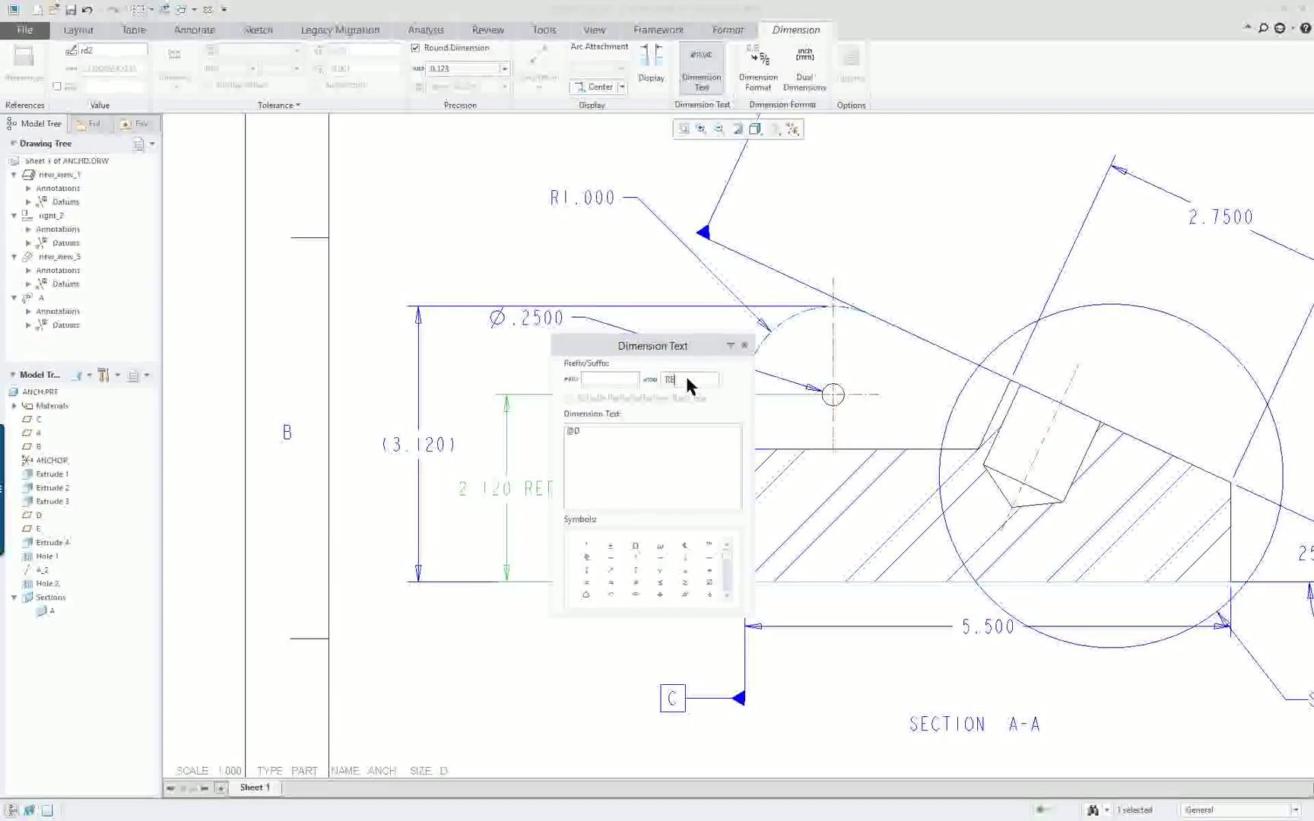
click(567, 432)
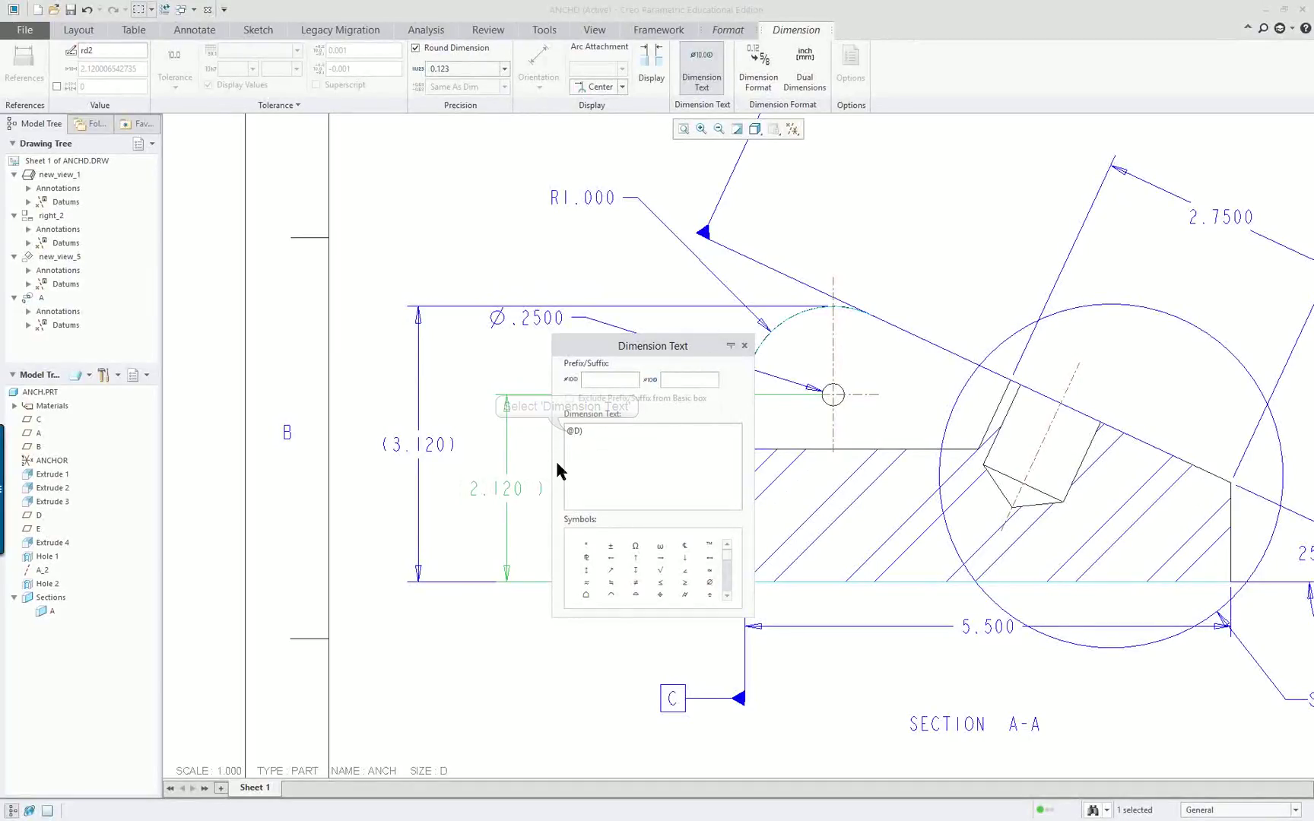
text(()
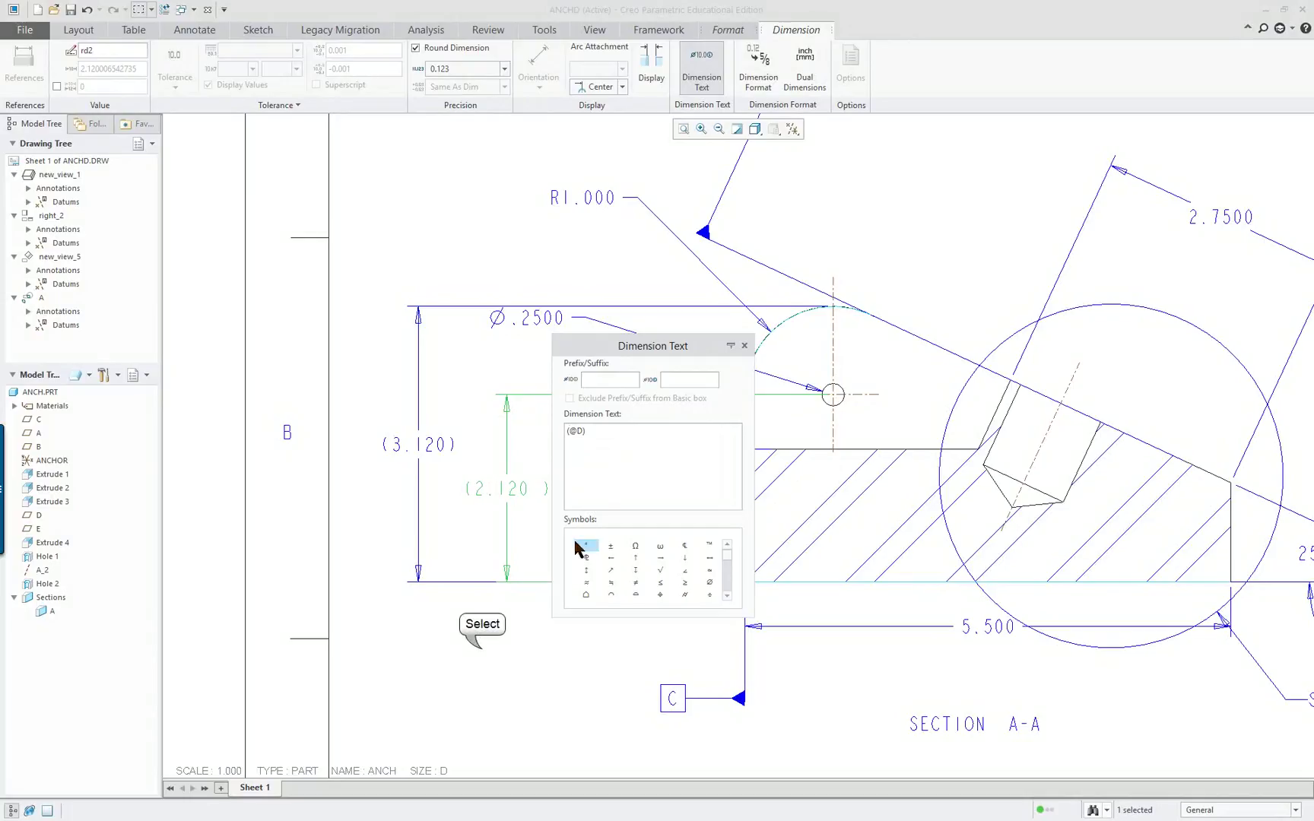
click(483, 639)
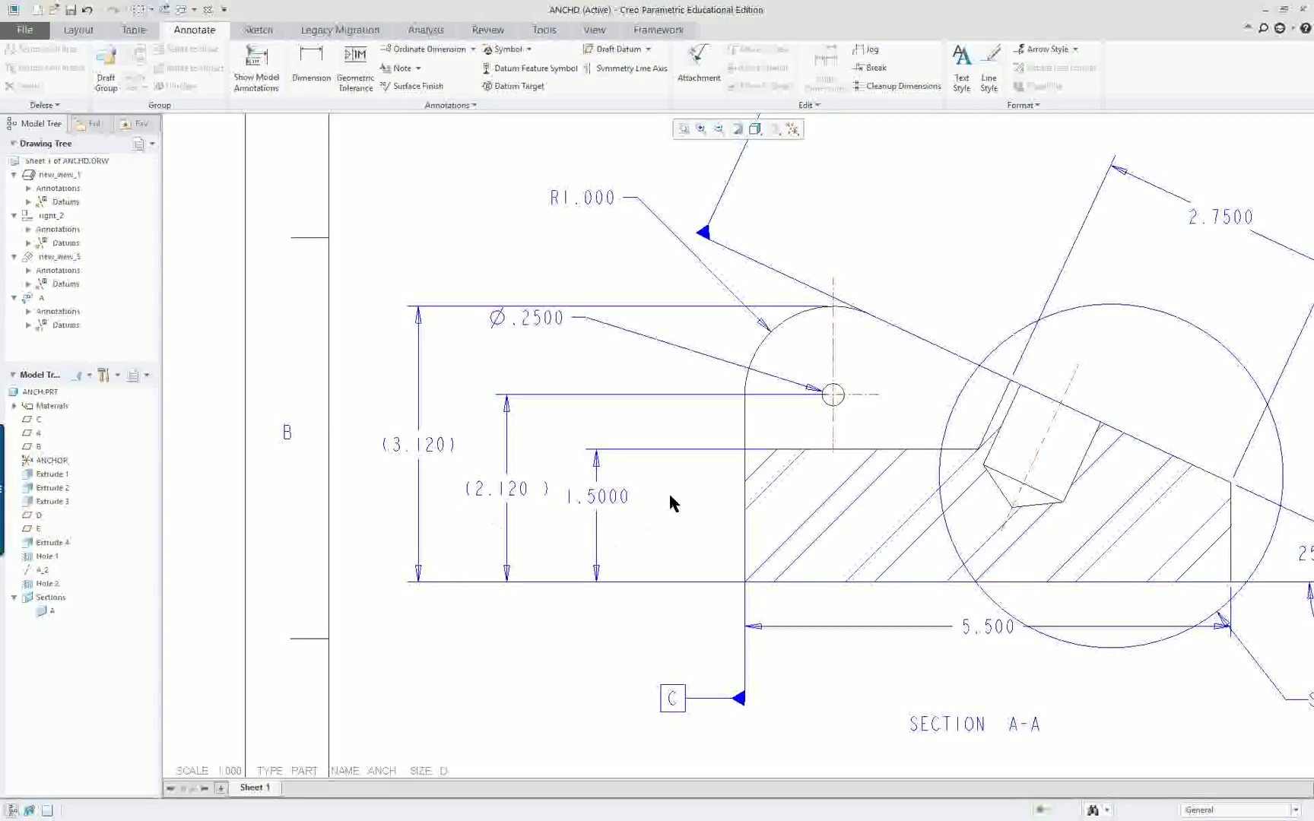
Move the Ø.2500 hole dimension of section A-A above the overall height dimension's upper witness line.
scroll(668, 492, up, 1)
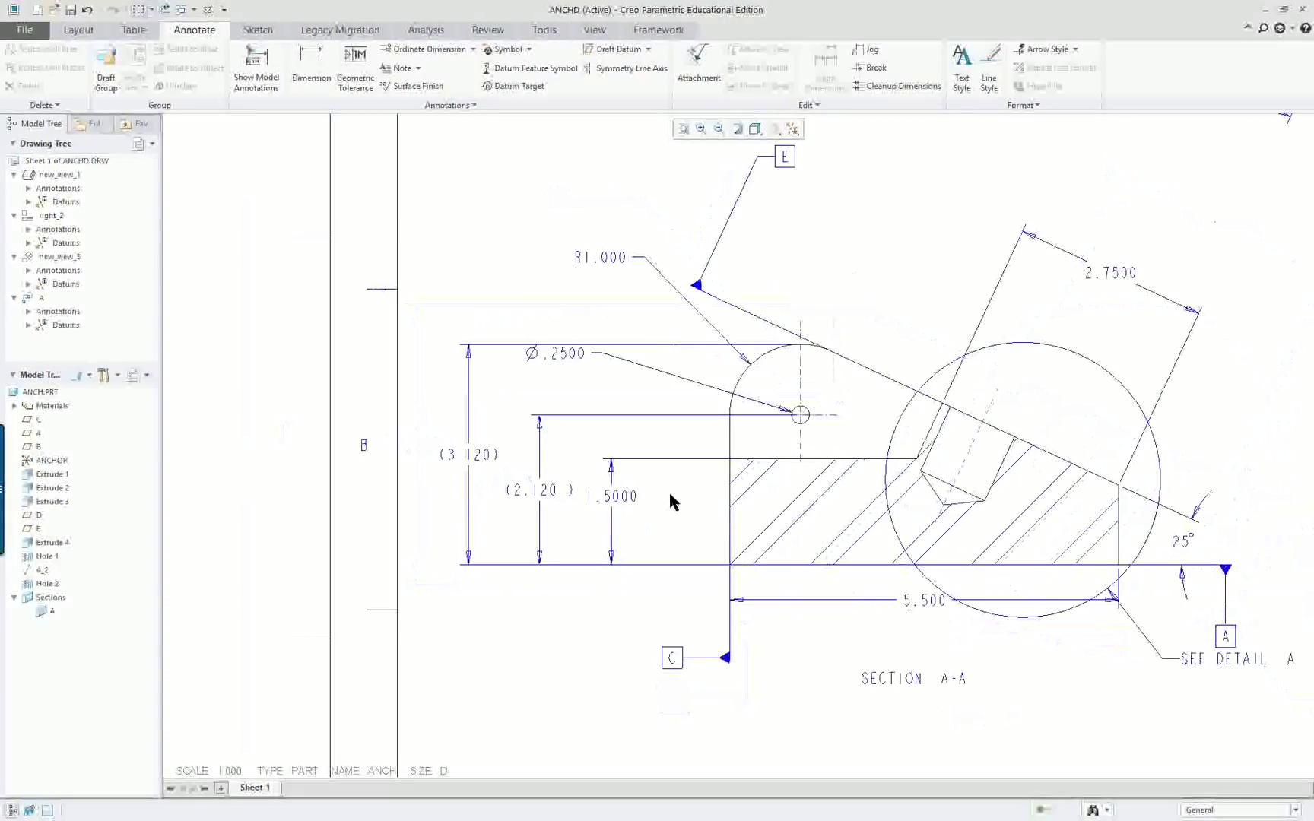
double_click(569, 356)
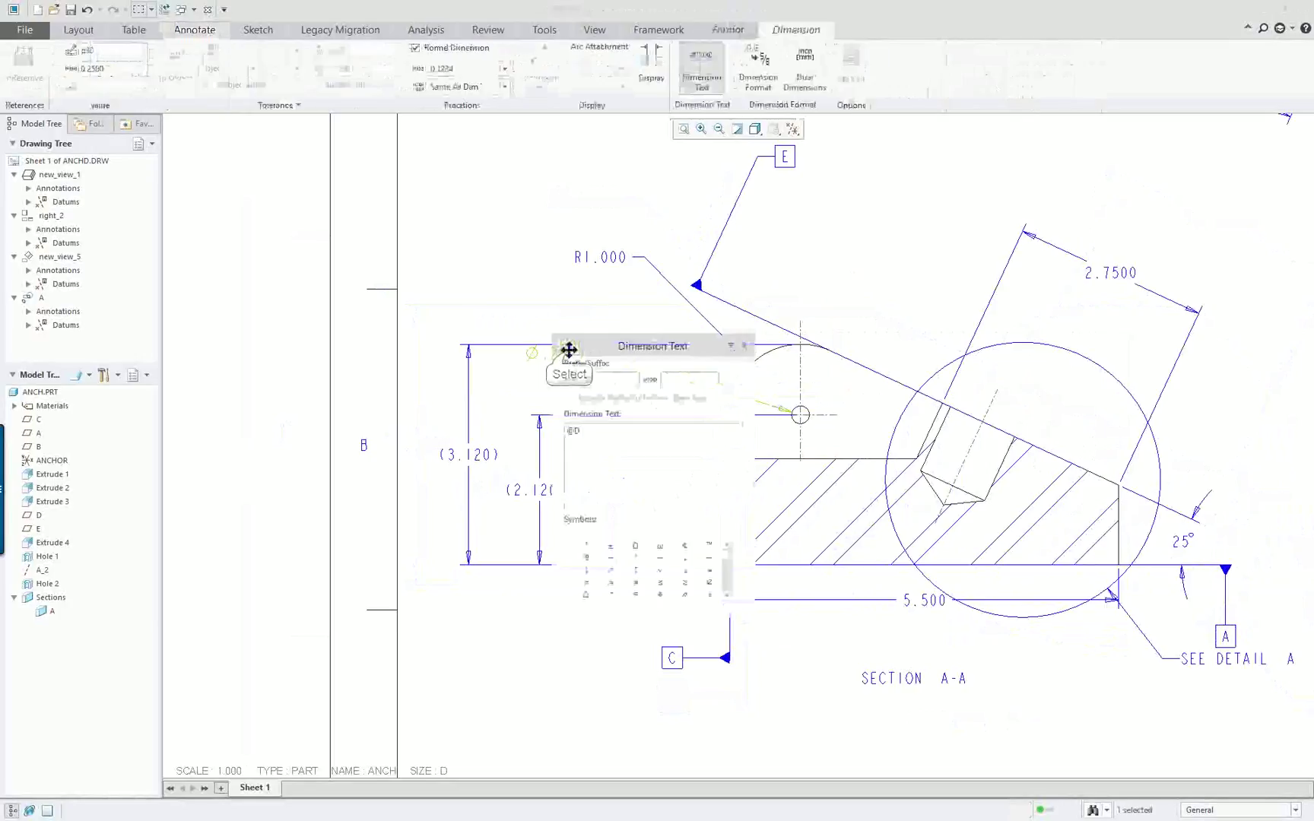
click(746, 346)
drag(563, 353, 545, 299)
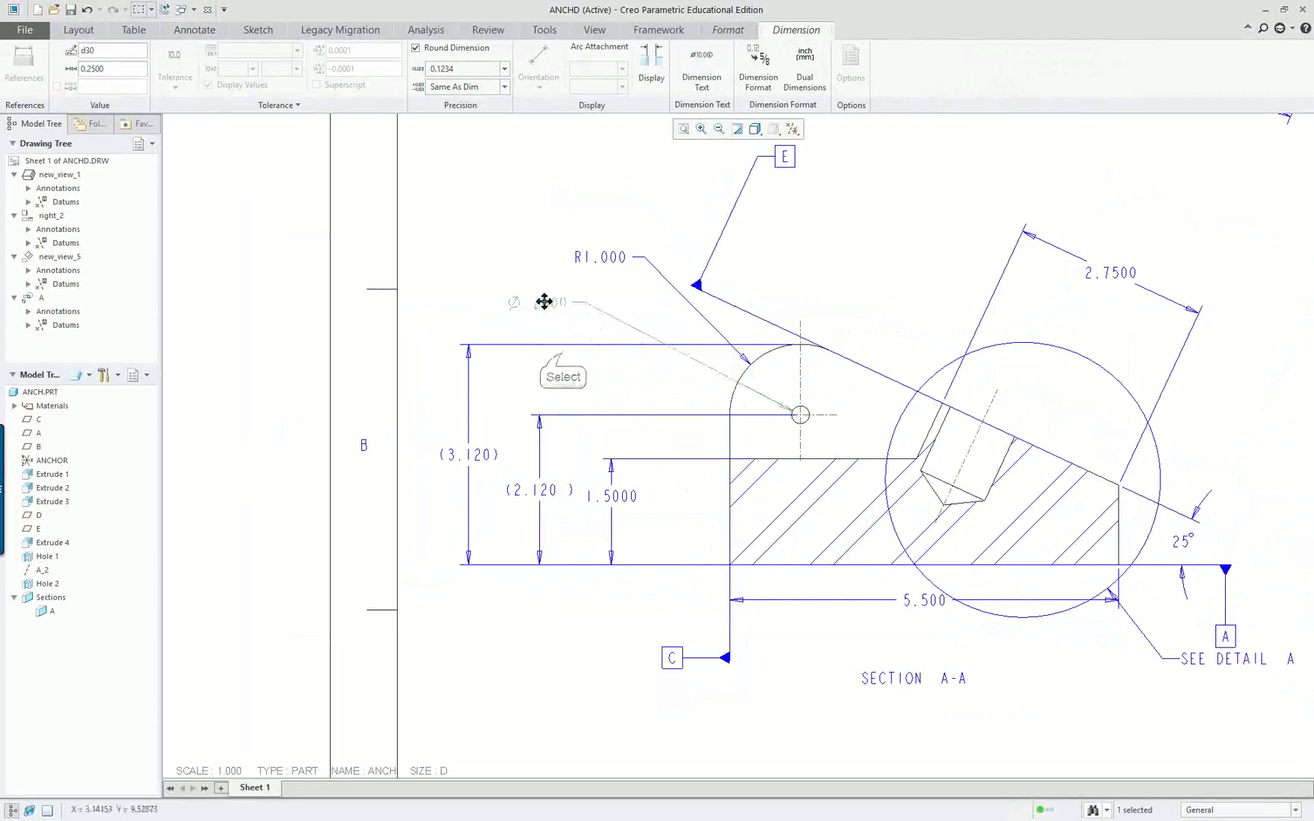
Place the SEE DETAIL A note below the detail circle and lower the 5.500 length dimension away from the part.
scroll(810, 411, up, 2)
scroll(1125, 458, down, 2)
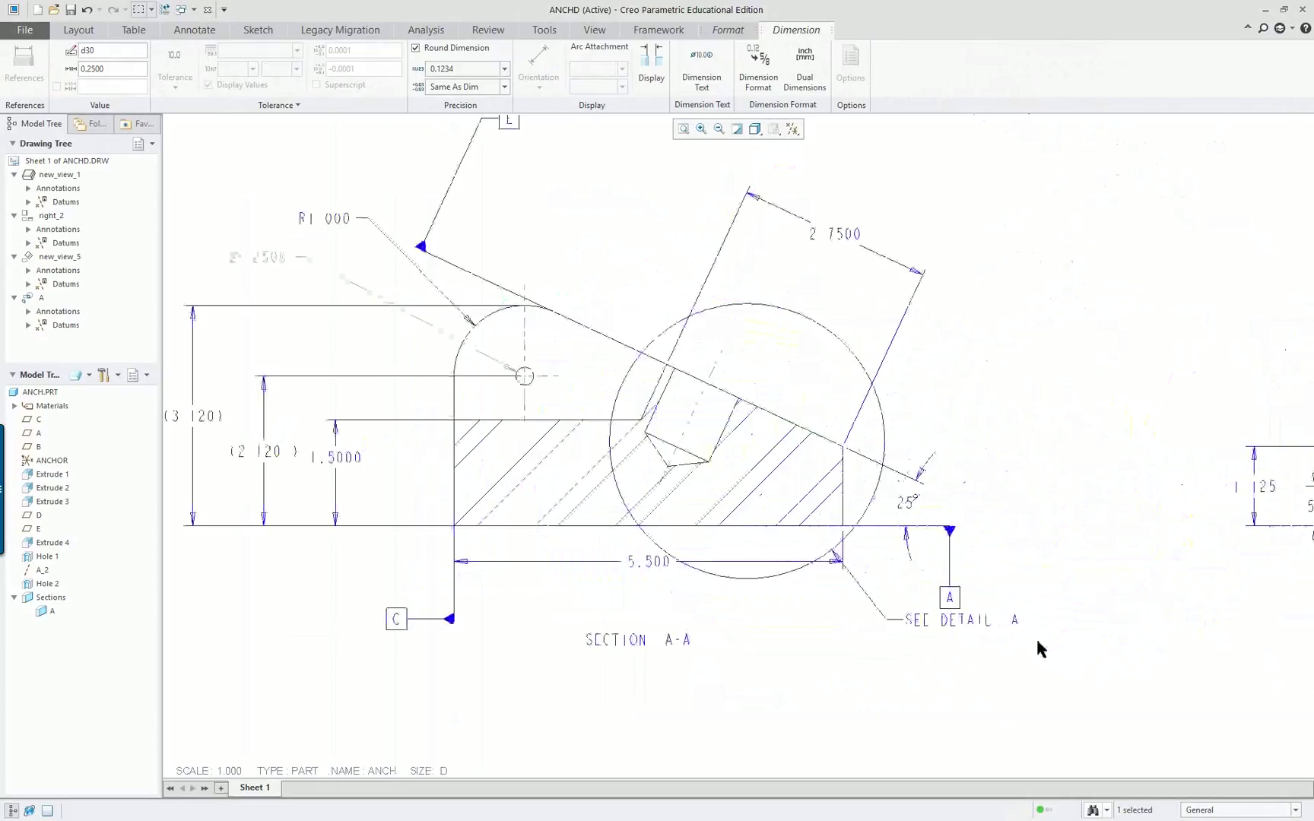
click(950, 624)
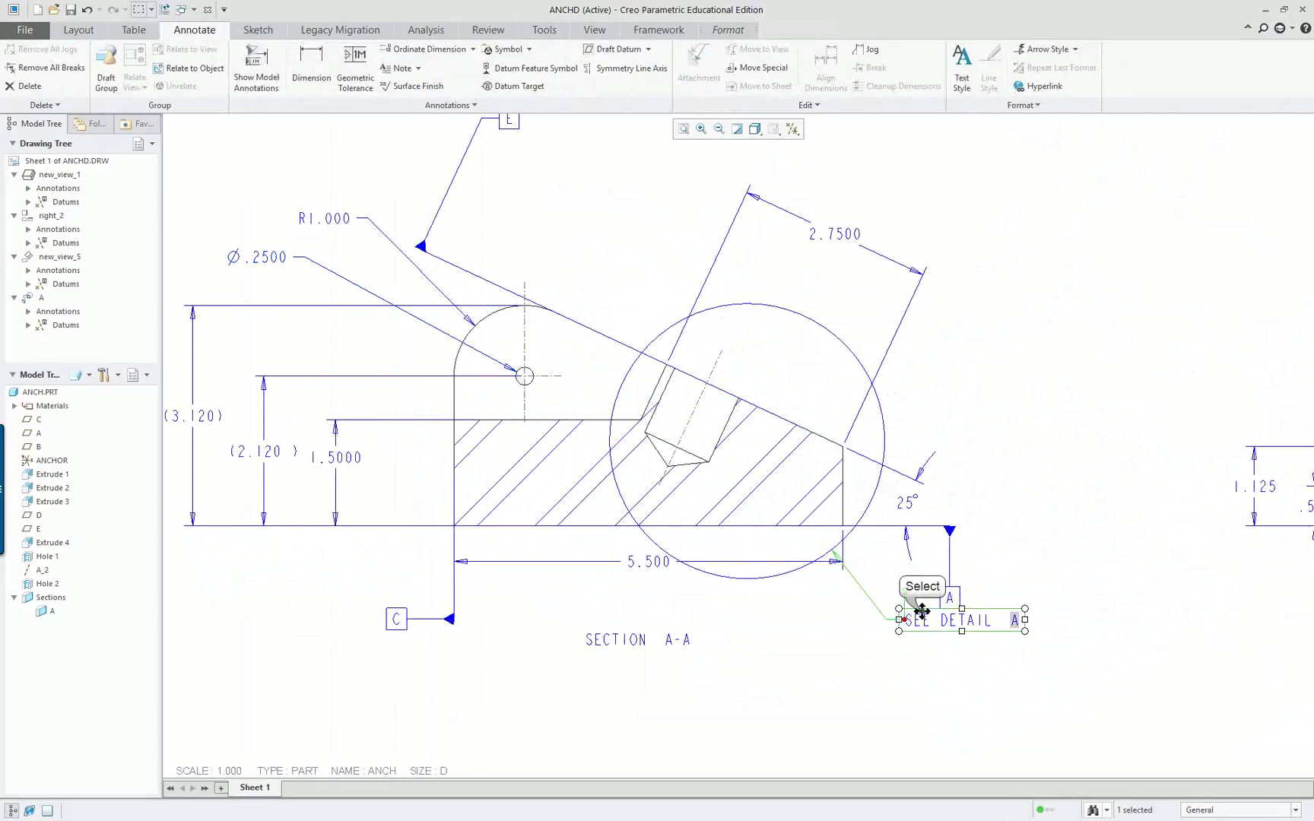
drag(923, 616, 838, 664)
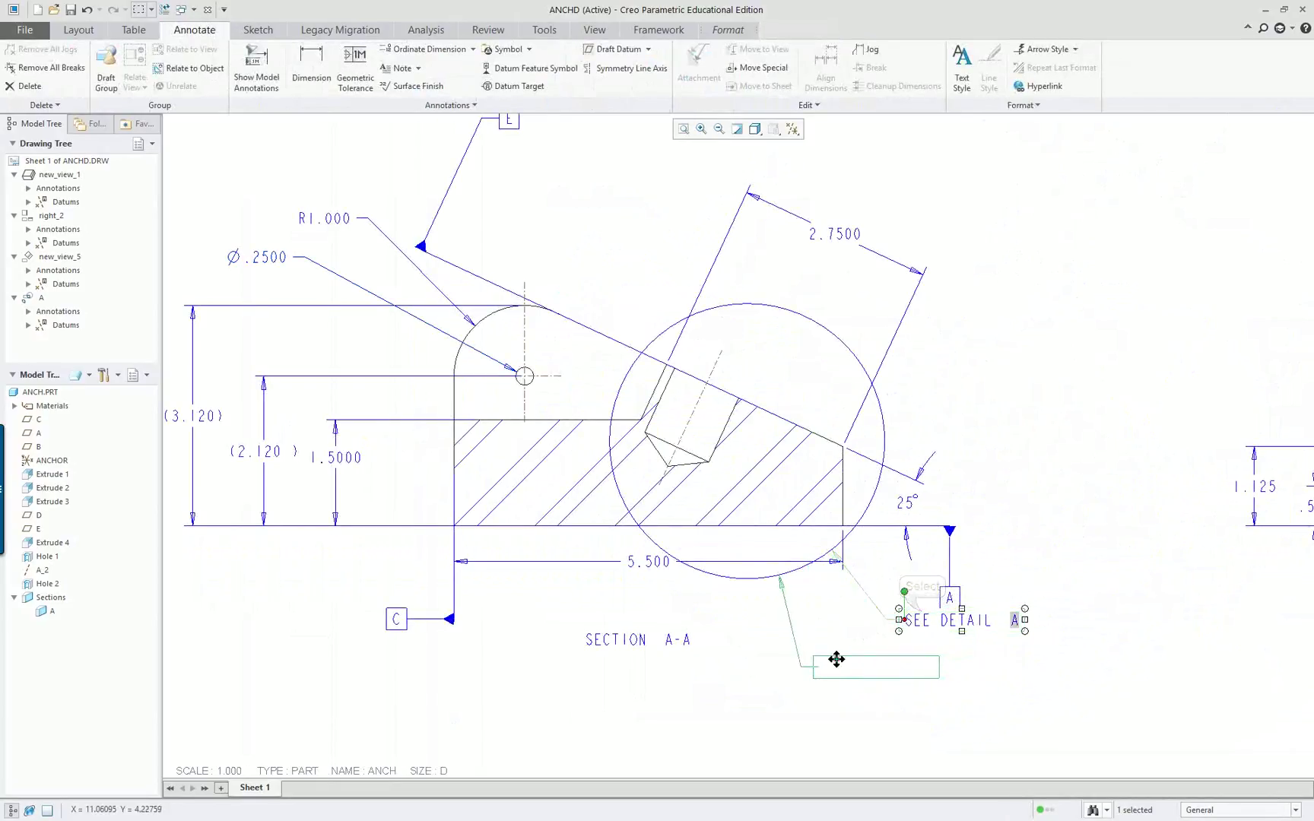
click(649, 561)
drag(649, 561, 649, 595)
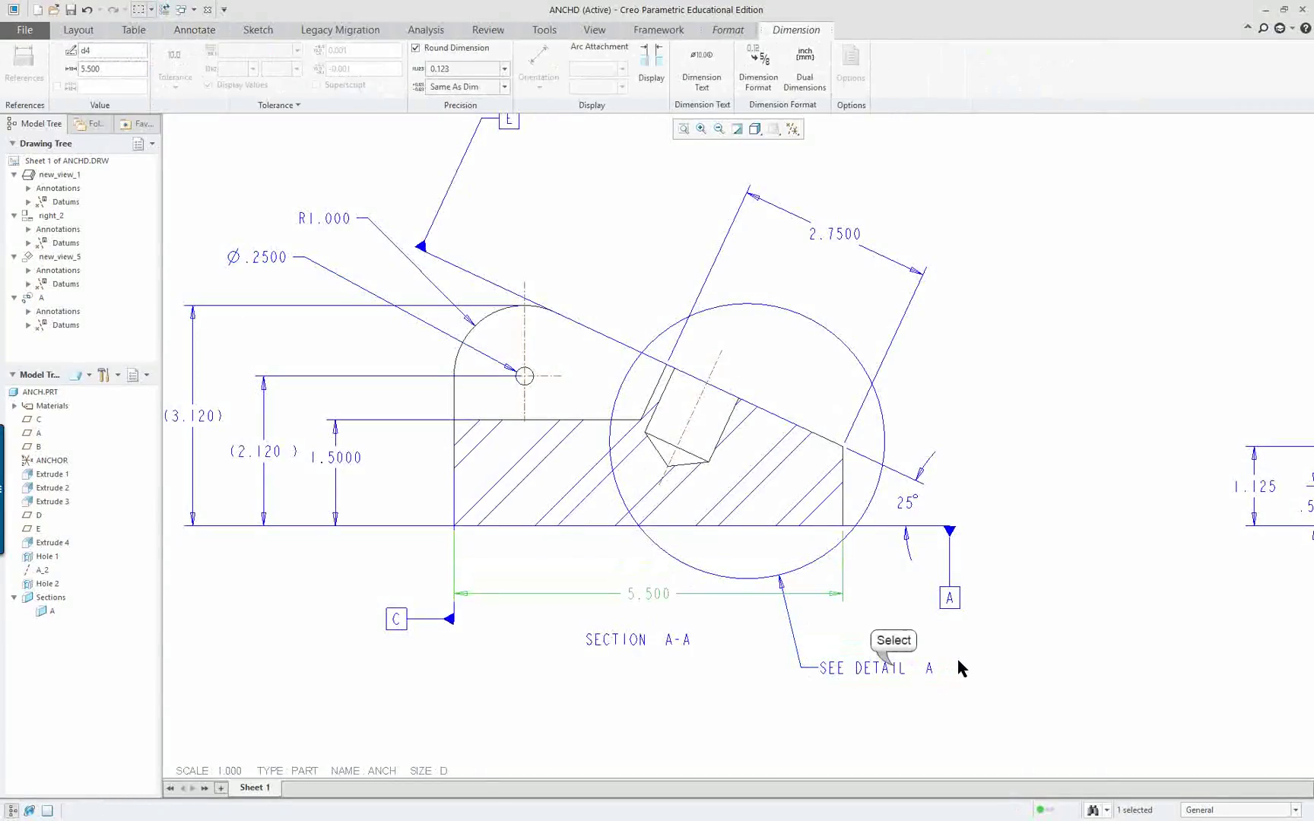
Move the SEE DETAIL A note to the right of the detail circle and bring the 2.7500 dimension closer to the slanted edge.
click(886, 672)
drag(886, 672, 1042, 376)
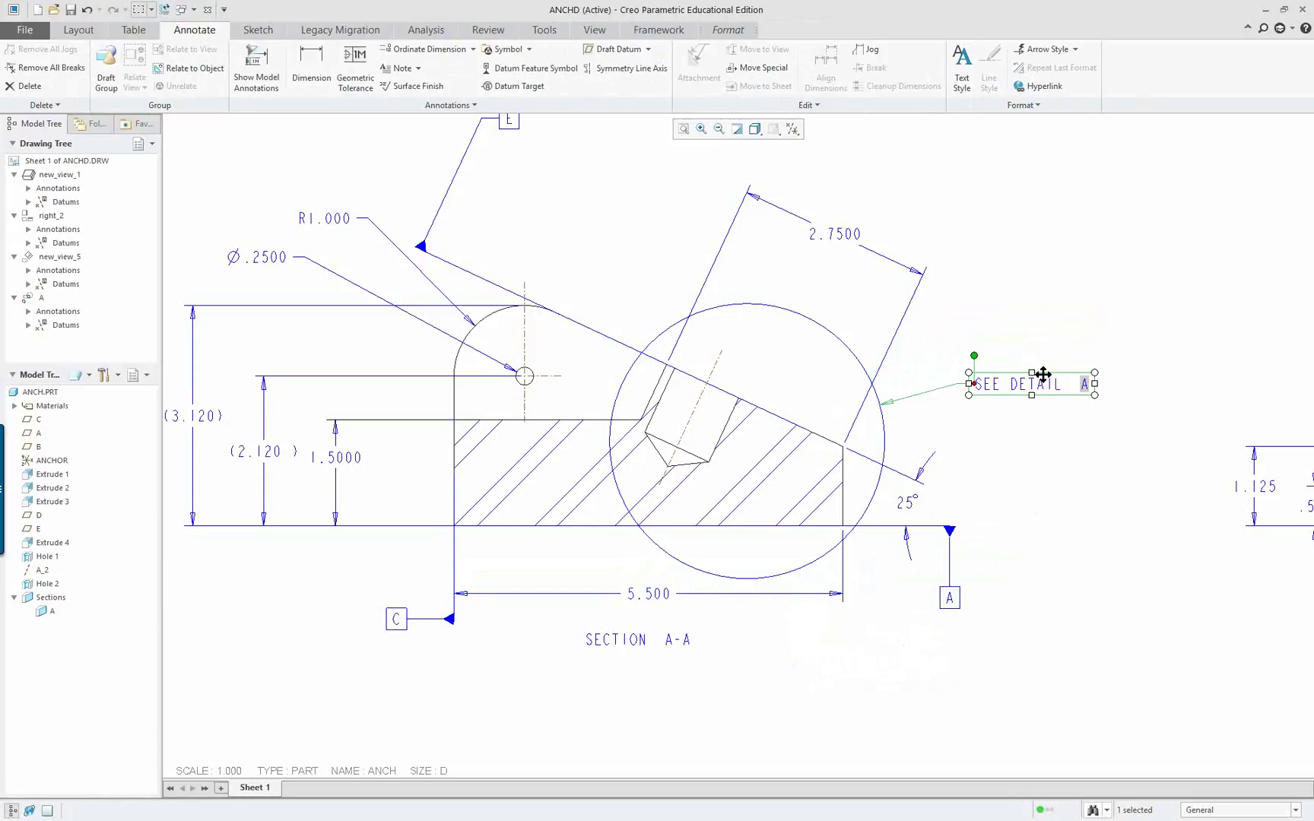
click(845, 235)
drag(837, 234, 773, 368)
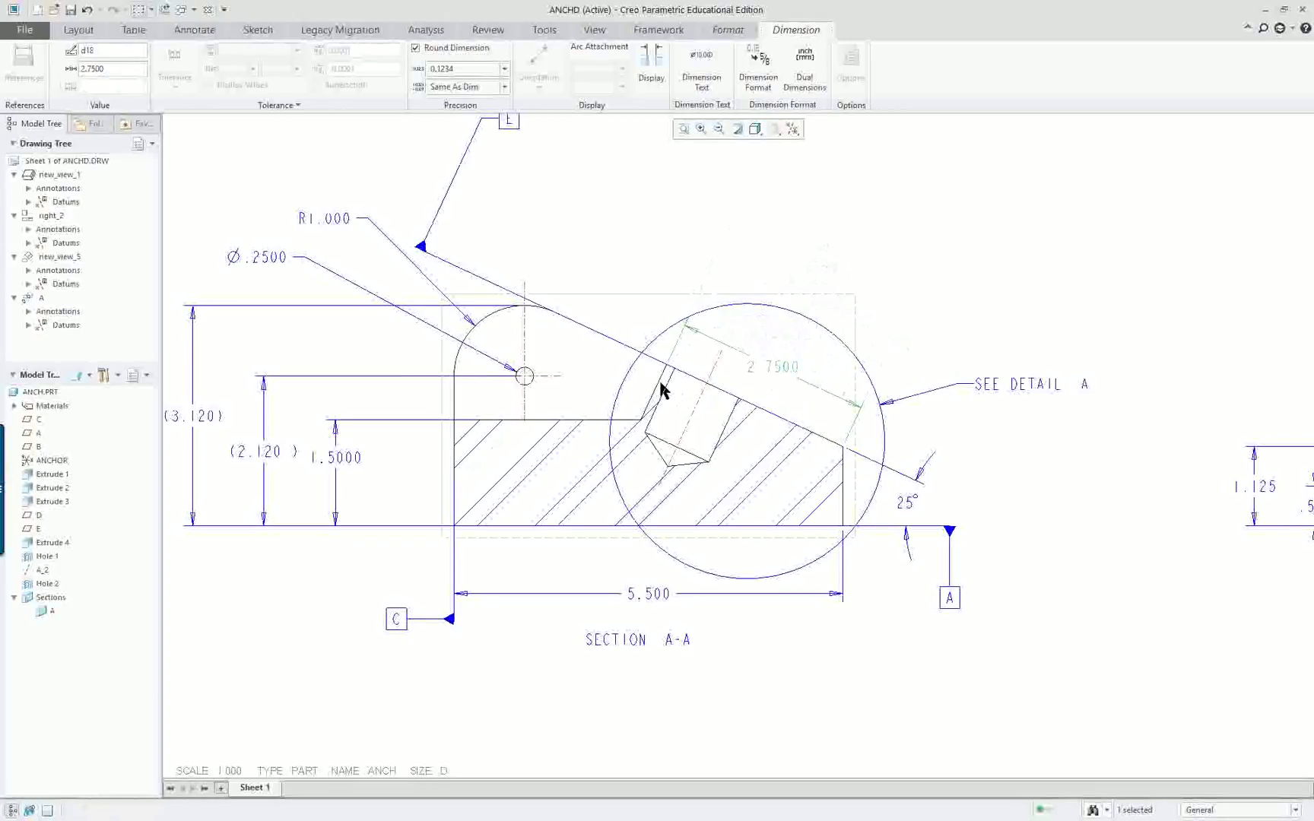
scroll(818, 412, down, 3)
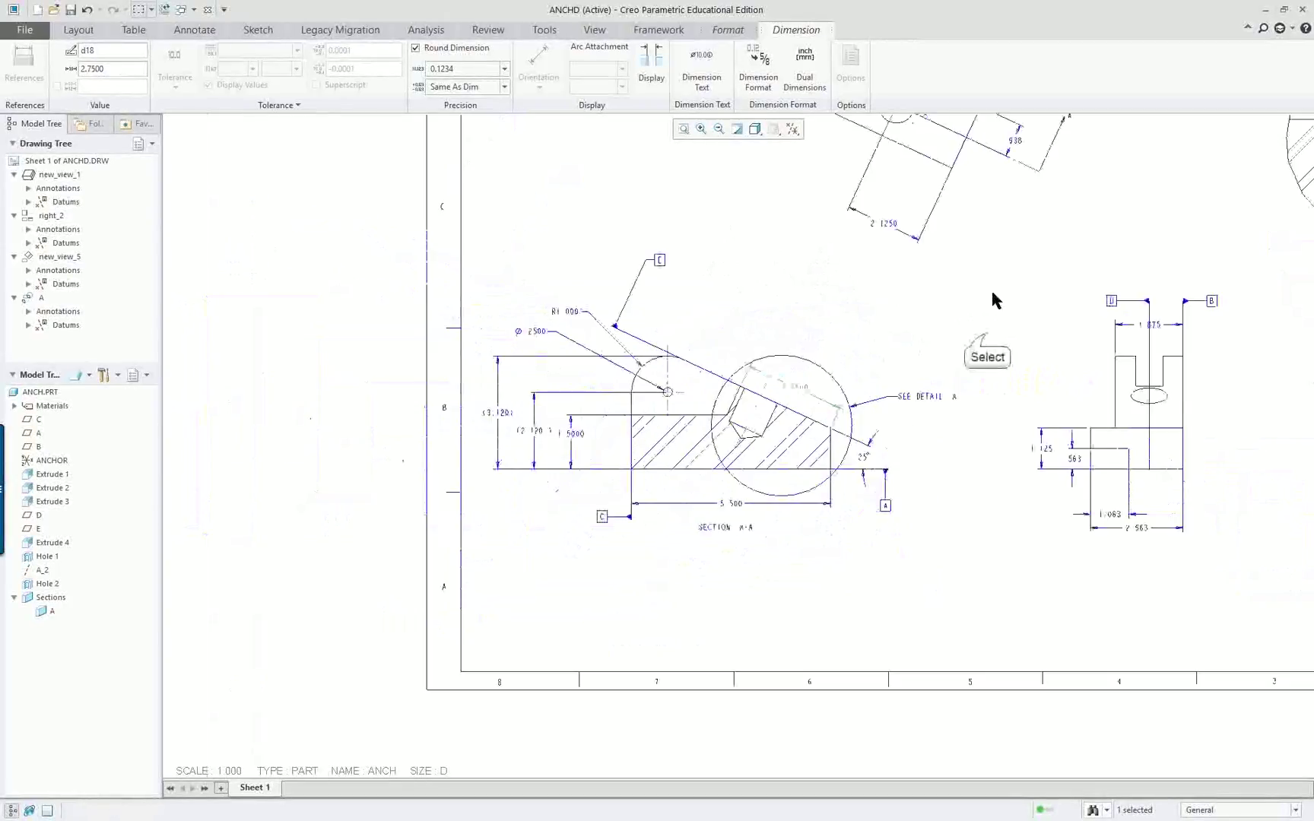
click(991, 338)
scroll(987, 340, down, 2)
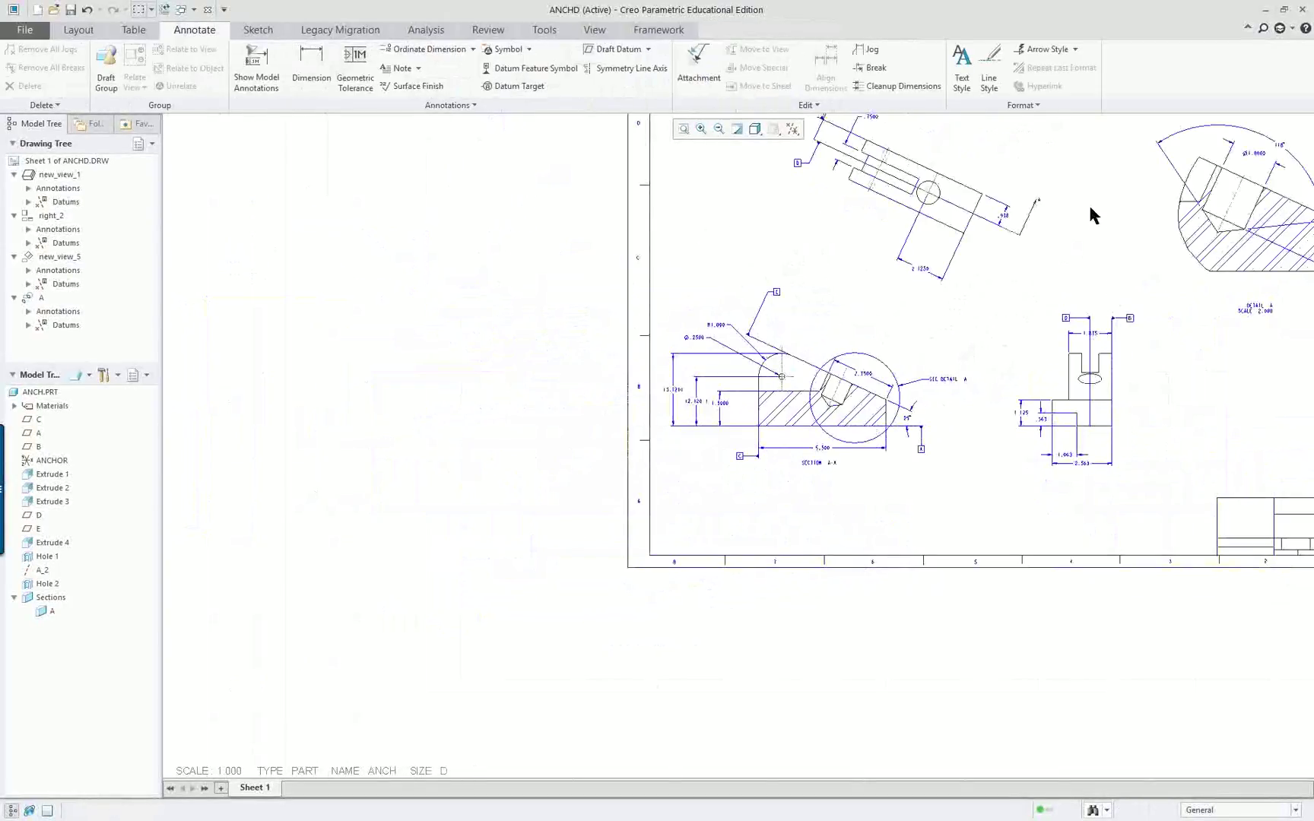
scroll(1088, 203, up, 1)
mouse_move(979, 363)
middle_down()
mouse_move(763, 475)
mouse_move(683, 499)
mouse_move(694, 506)
middle_up()
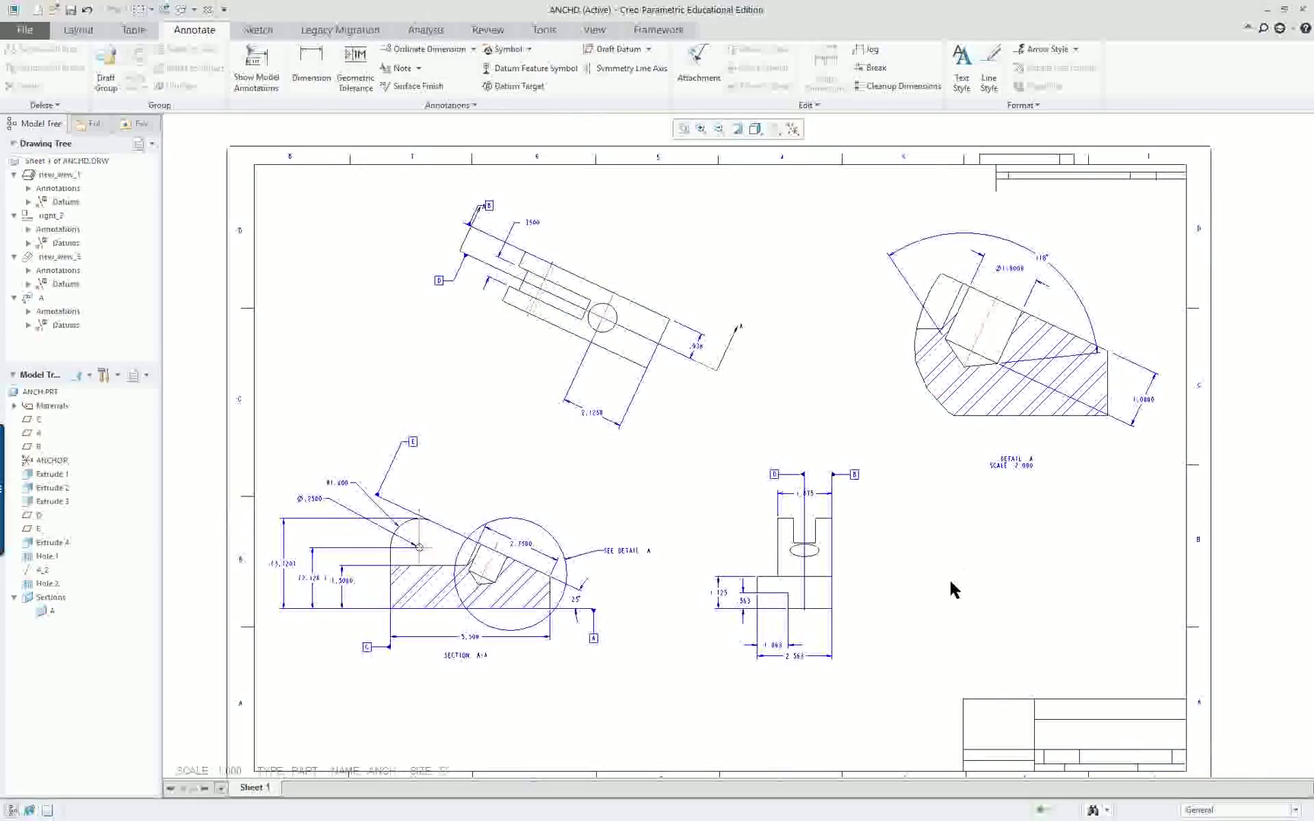